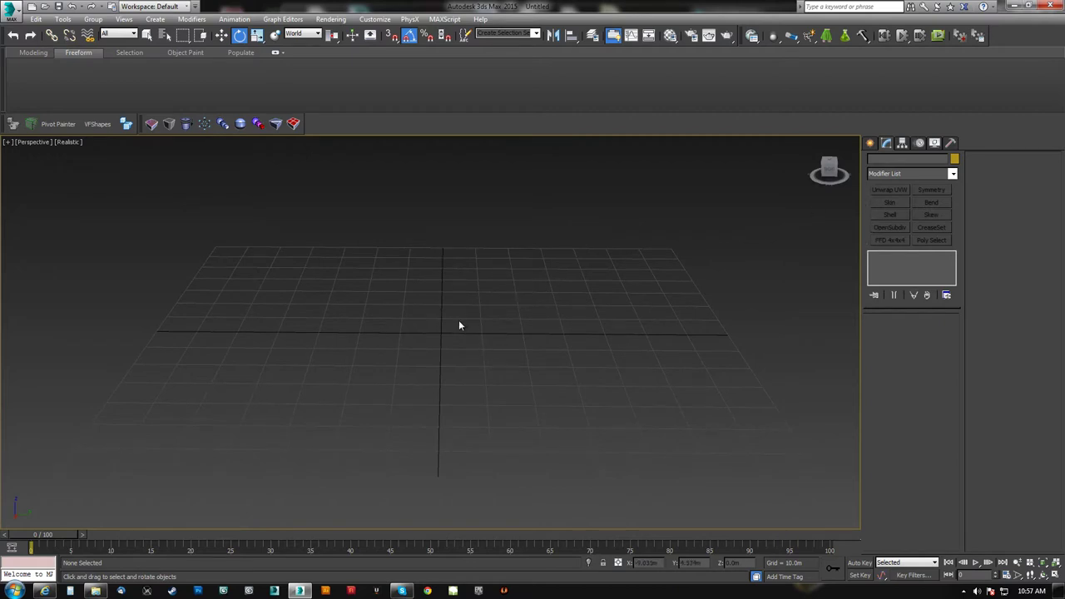
# - Create a box about 20 m square and 19 m high near the centre of the grid
pyautogui.keyDown('alt'); pyautogui.moveTo(457, 316); pyautogui.dragTo(428, 309, button='middle'); pyautogui.keyUp('alt')
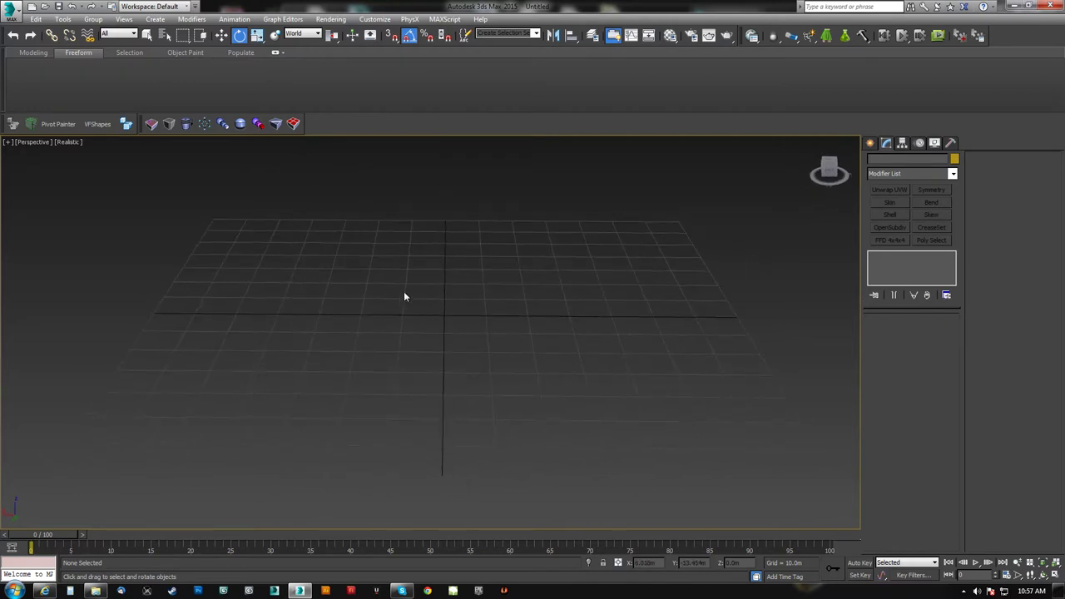
pyautogui.moveTo(488, 264); pyautogui.dragTo(503, 282, button='middle')
pyautogui.click(872, 144)
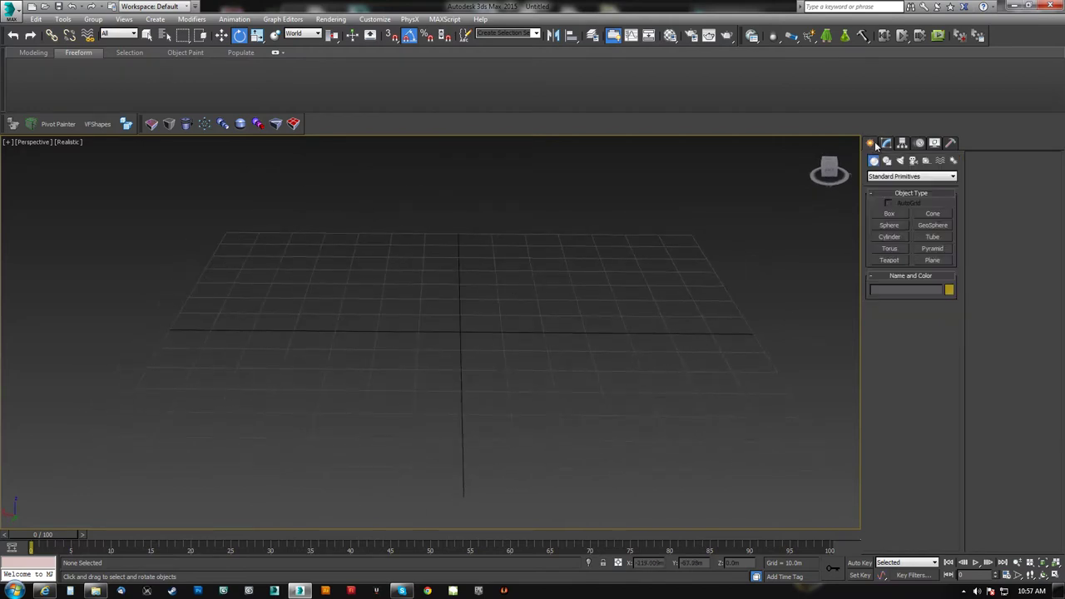
pyautogui.click(892, 215)
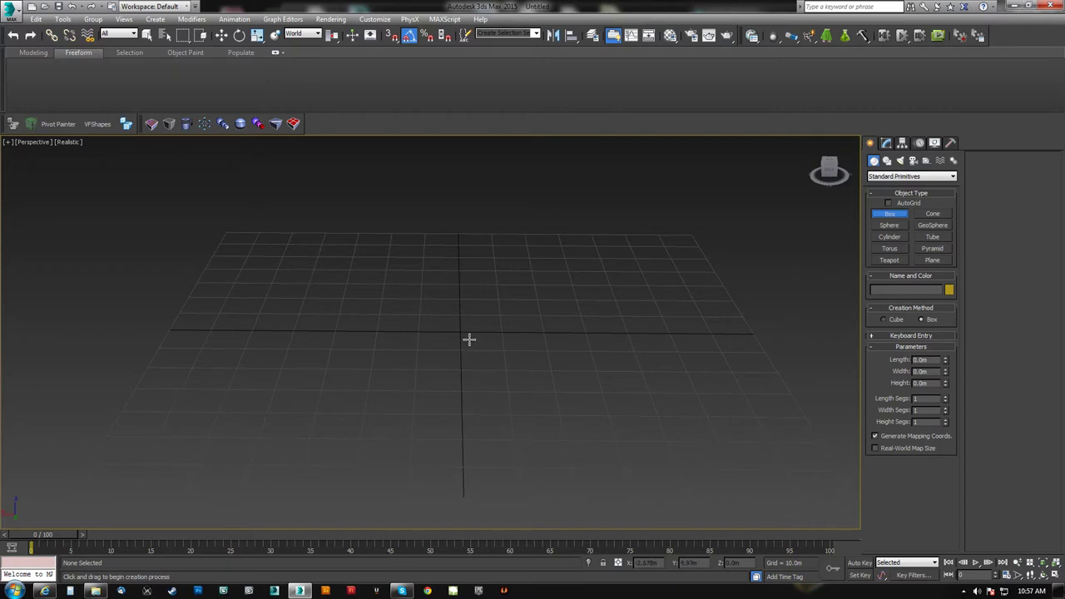
pyautogui.moveTo(459, 331); pyautogui.dragTo(502, 316)
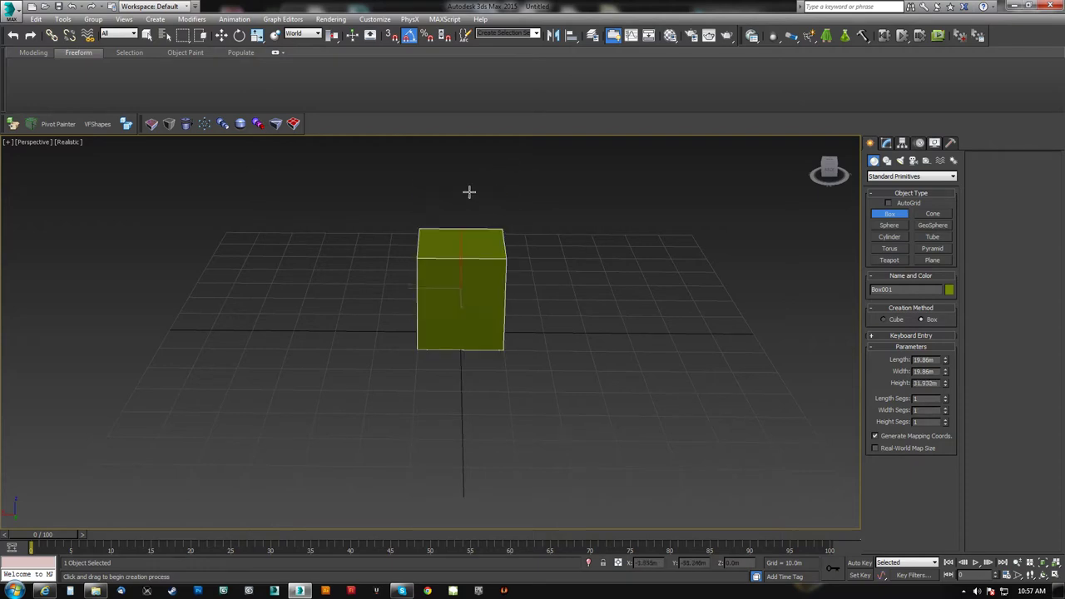
pyautogui.click(476, 240)
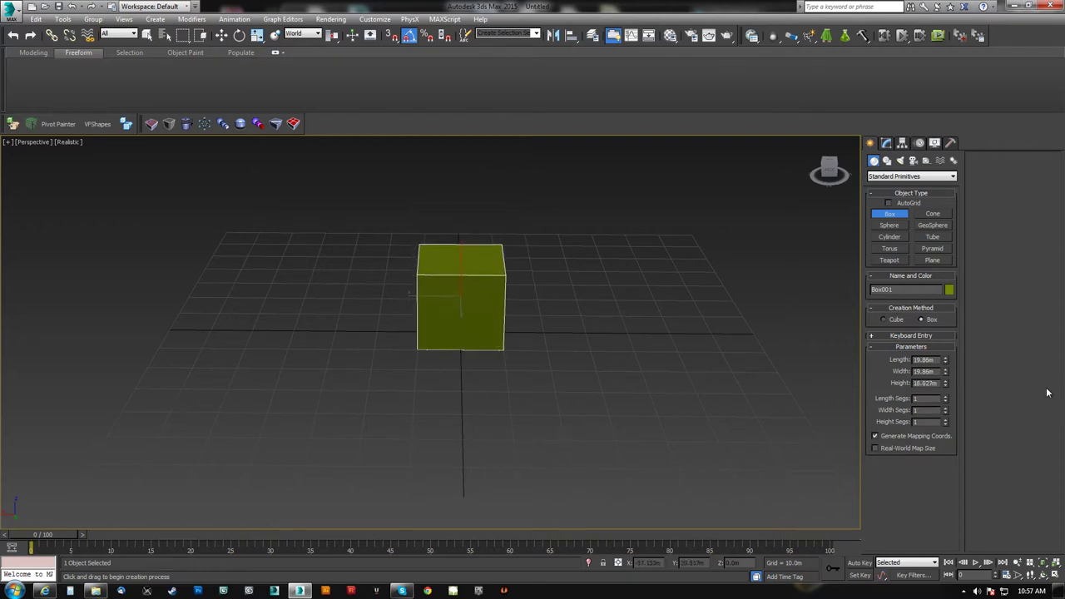
# - Set the box's length, width and height to 20 m each
pyautogui.doubleClick(929, 360)
pyautogui.write('20')
pyautogui.press('Tab')
pyautogui.write('20')
pyautogui.press('Tab')
pyautogui.write('20')
pyautogui.press('Return')
pyautogui.moveTo(533, 328)
pyautogui.keyDown('alt'); pyautogui.mouseDown(button='middle')
pyautogui.moveTo(609, 319)
pyautogui.moveTo(527, 338)
pyautogui.mouseUp(button='middle'); pyautogui.keyUp('alt')
pyautogui.scroll(5, 432, 332)
pyautogui.moveTo(432, 332); pyautogui.dragTo(407, 340, button='middle')
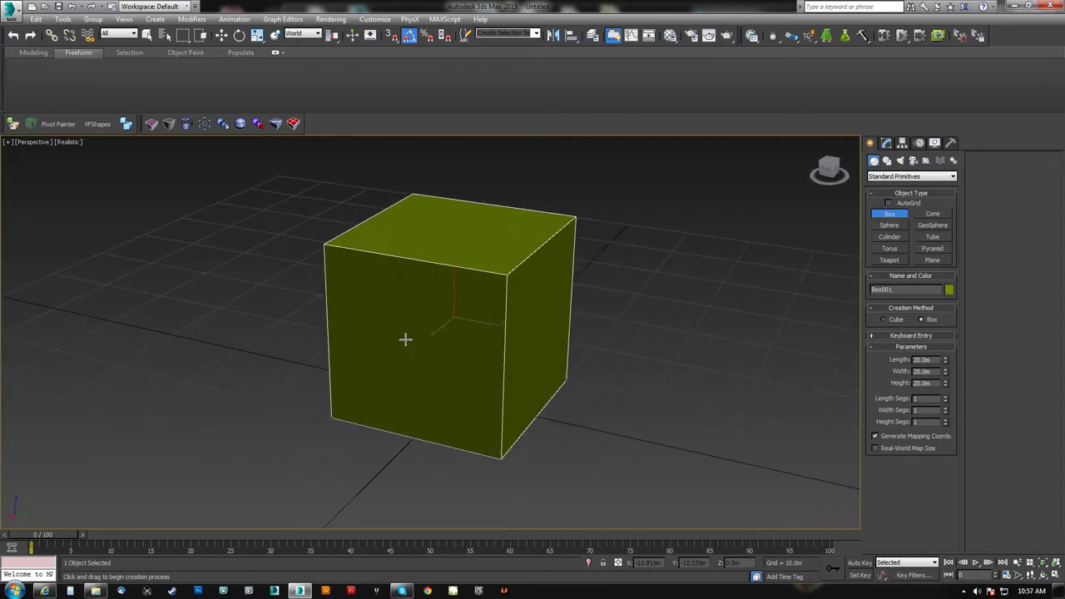
# - Position the box at X 0 and Y 0 with the Move tool active
pyautogui.press('w')
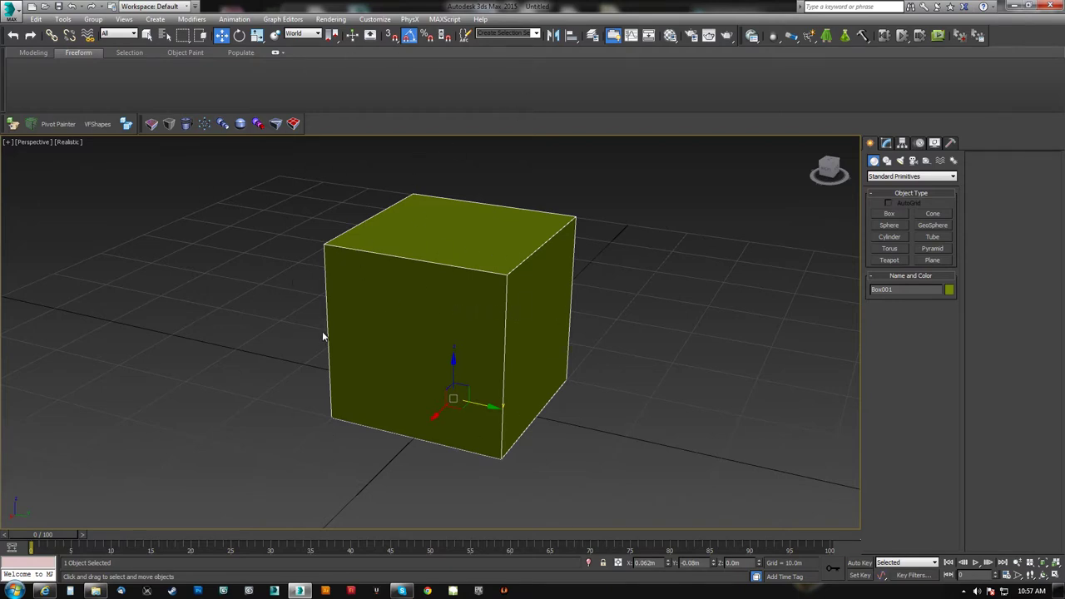
pyautogui.moveTo(472, 306); pyautogui.dragTo(490, 278, button='middle')
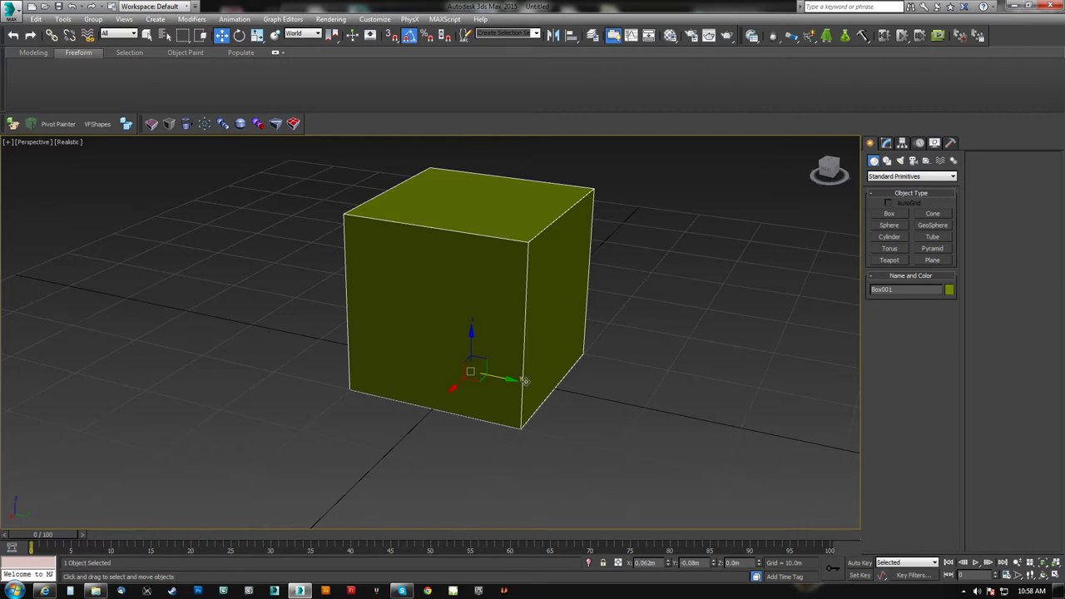
pyautogui.keyDown('alt'); pyautogui.moveTo(546, 377); pyautogui.dragTo(588, 372, button='middle'); pyautogui.keyUp('alt')
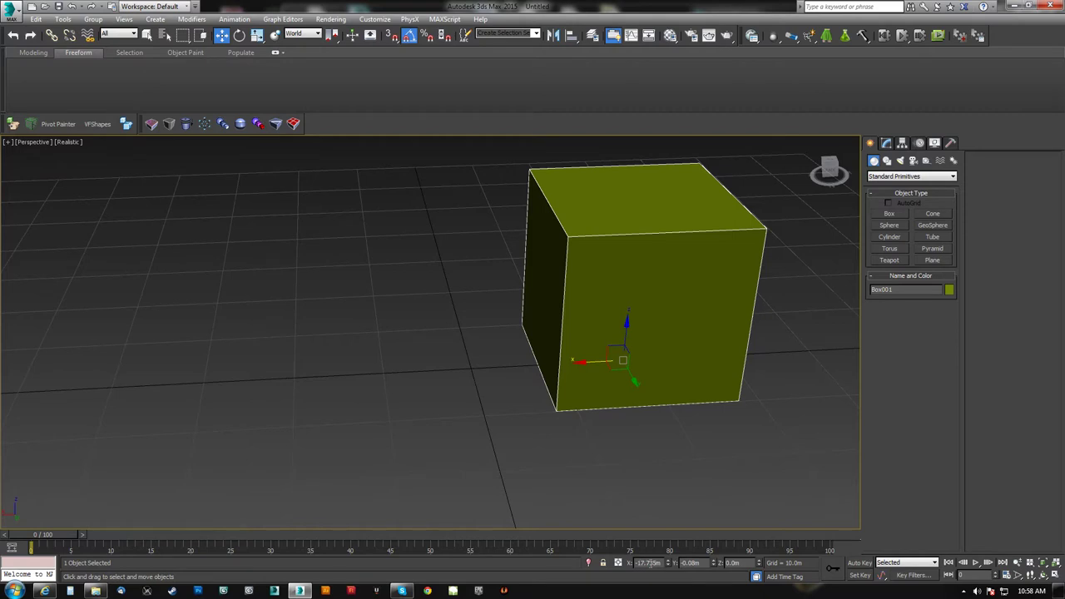
pyautogui.moveTo(497, 395); pyautogui.dragTo(508, 372, button='middle')
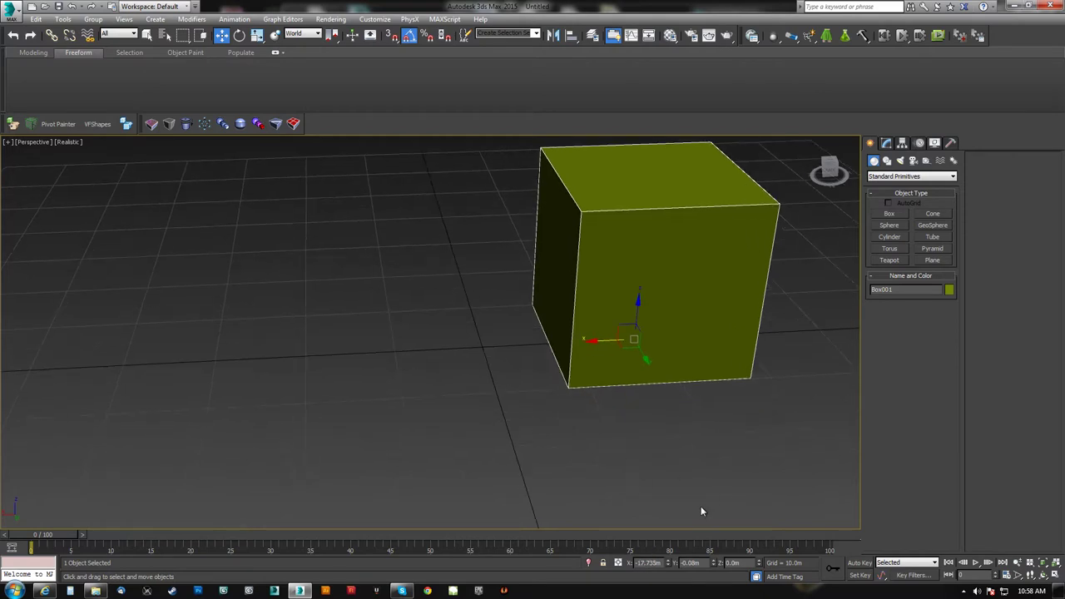
pyautogui.doubleClick(654, 563)
pyautogui.write('0')
pyautogui.press('Tab')
pyautogui.write('0')
pyautogui.press('Tab')
pyautogui.press('Tab')
pyautogui.moveTo(559, 327); pyautogui.dragTo(577, 315, button='middle')
# - Move the box off the origin to about X -14.1, Y -7.6, Z 13.8 m and set all three coordinates to 0
pyautogui.moveTo(491, 343); pyautogui.dragTo(597, 309)
pyautogui.moveTo(607, 264); pyautogui.dragTo(616, 154)
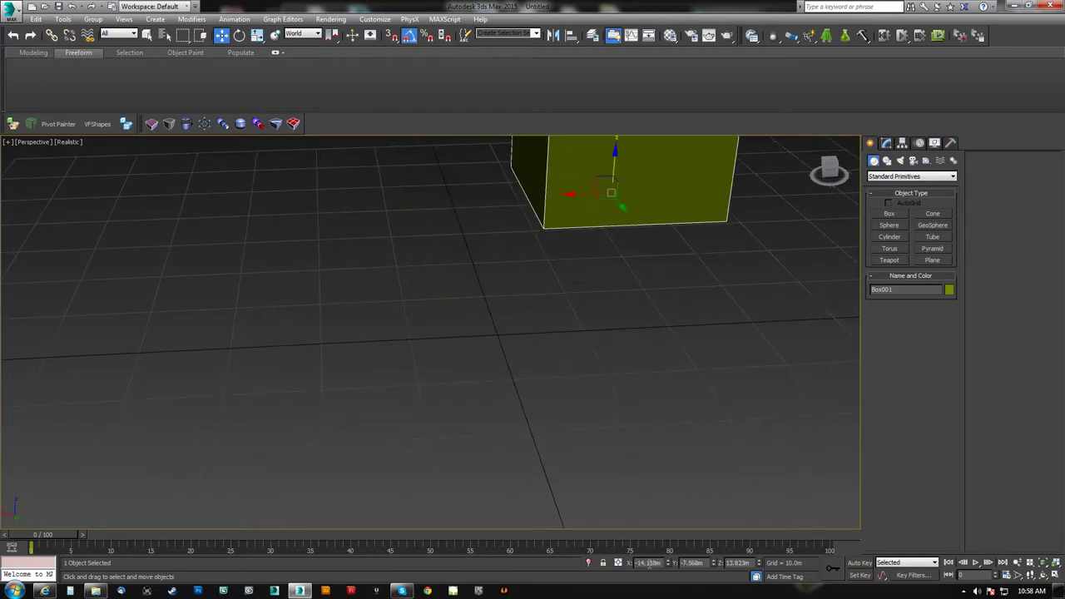
pyautogui.doubleClick(653, 564)
pyautogui.write('0')
pyautogui.press('Tab')
pyautogui.write('0')
pyautogui.press('Tab')
pyautogui.write('0')
pyautogui.press('Return')
pyautogui.keyDown('alt'); pyautogui.moveTo(531, 337); pyautogui.dragTo(582, 337, button='middle'); pyautogui.keyUp('alt')
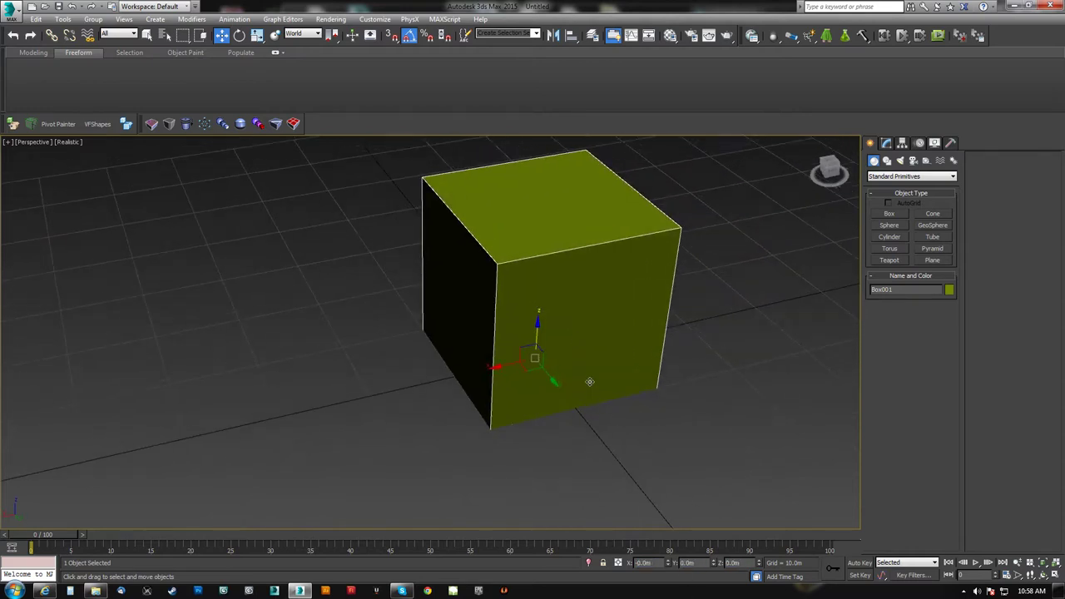
# - Move the box to about X -25.7, Y -26.1, Z 6.5 m and reset each coordinate to its zero default
pyautogui.moveTo(545, 371); pyautogui.dragTo(616, 351)
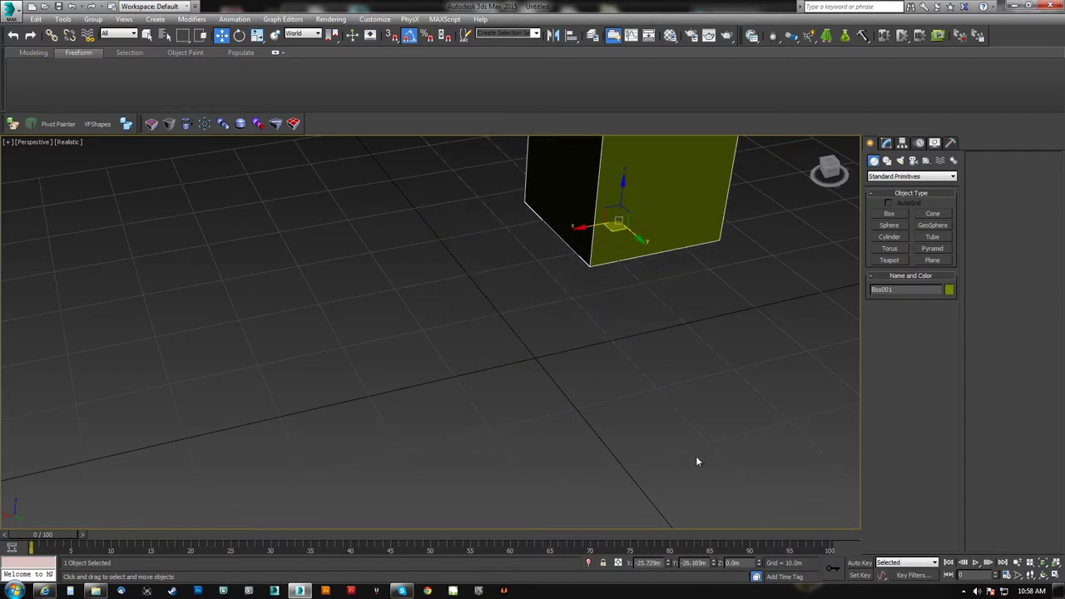
pyautogui.moveTo(627, 264); pyautogui.dragTo(587, 356, button='middle')
pyautogui.moveTo(587, 267); pyautogui.dragTo(589, 214)
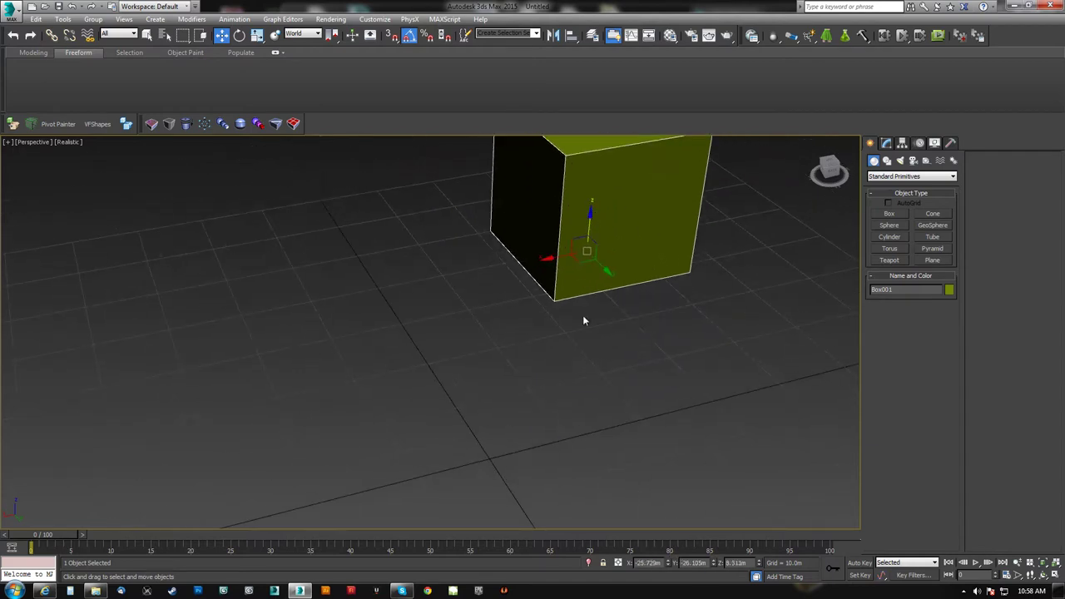
pyautogui.rightClick(669, 564)
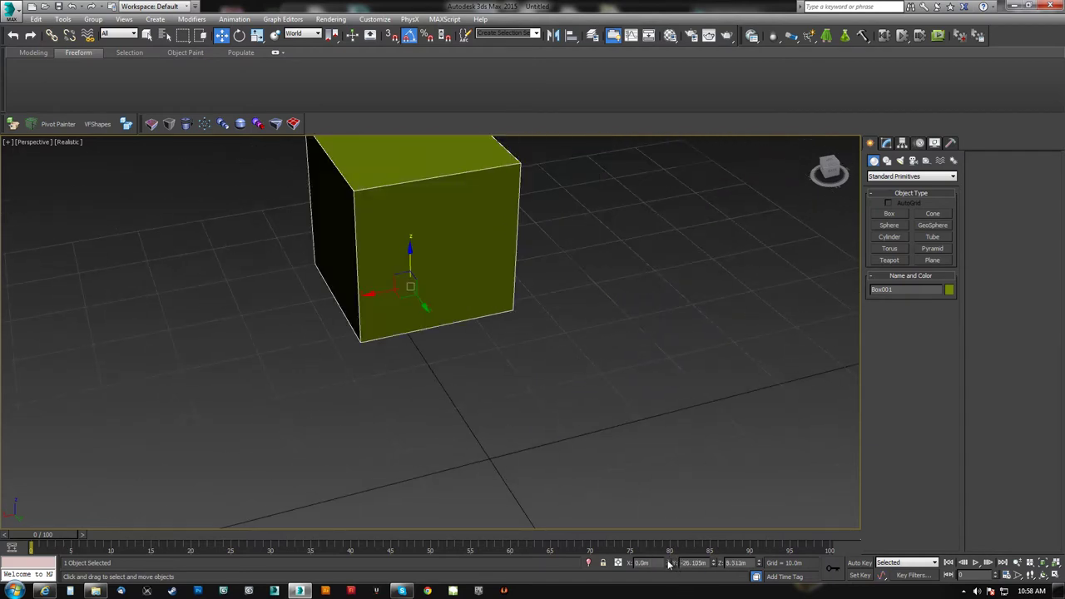
pyautogui.rightClick(717, 565)
pyautogui.rightClick(759, 564)
pyautogui.moveTo(584, 430); pyautogui.dragTo(601, 348, button='middle')
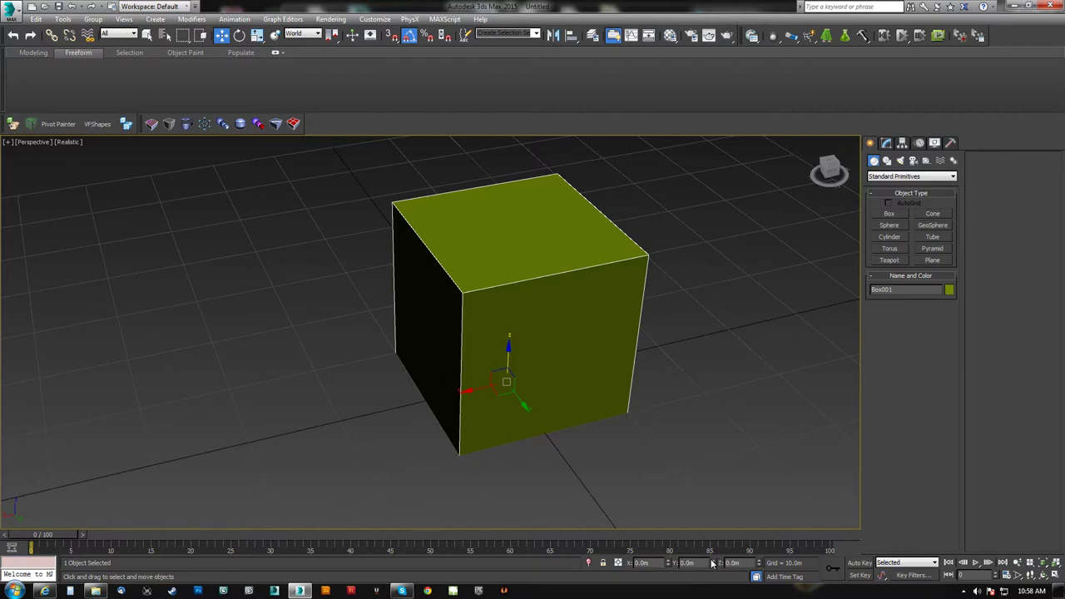
# - Move the box to about X -18.2, Y -23.1, Z 8.1 m and enter 0 for its X, Y and Z position
pyautogui.moveTo(502, 388); pyautogui.dragTo(565, 184)
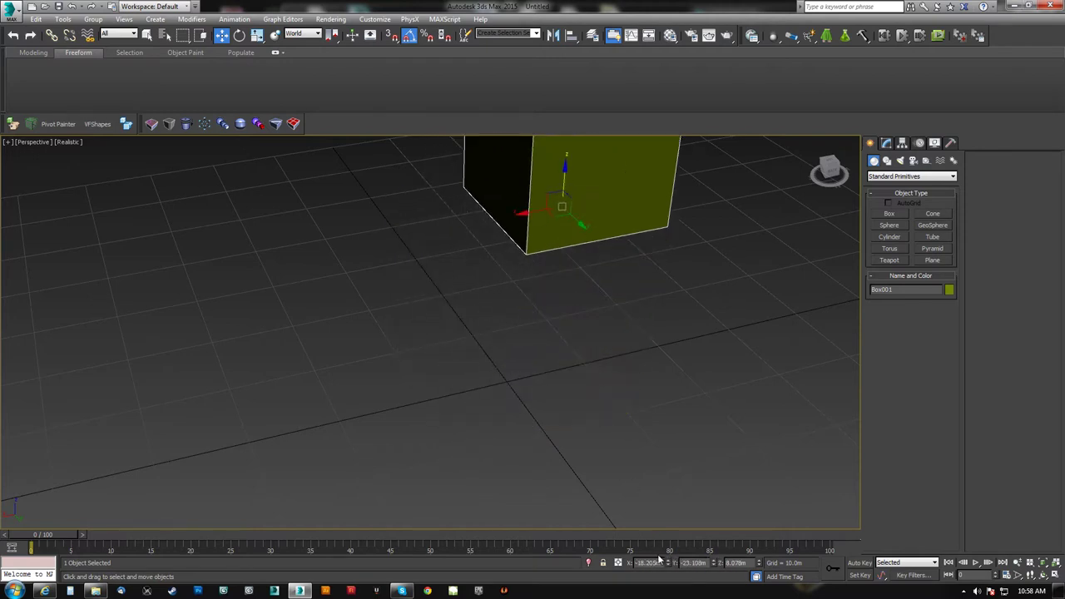
pyautogui.doubleClick(662, 565)
pyautogui.write('0')
pyautogui.press('Tab')
pyautogui.write('0')
pyautogui.press('Tab')
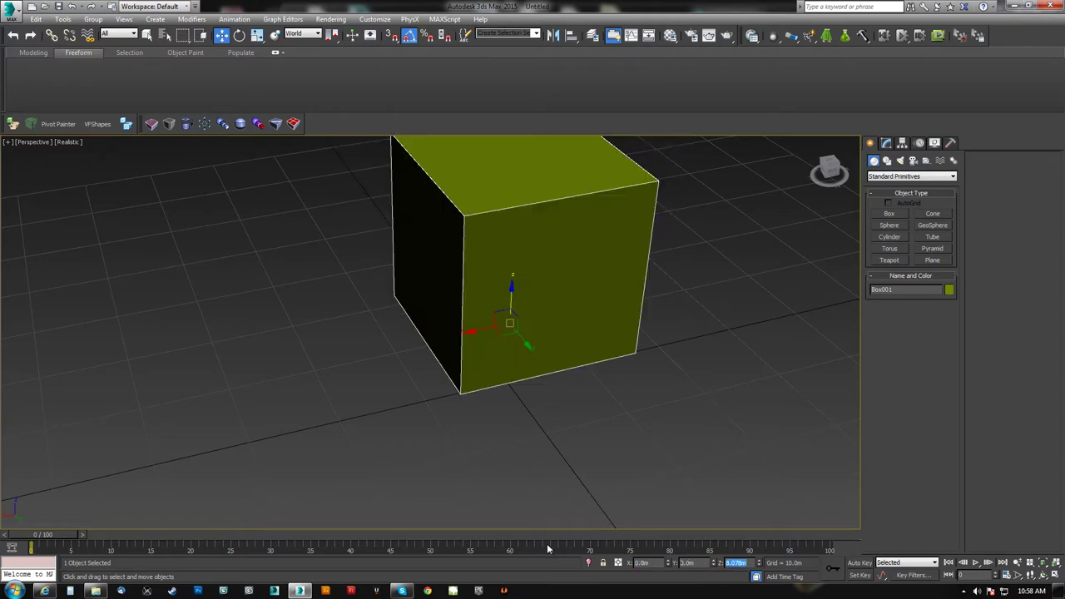
pyautogui.write('0')
pyautogui.press('Return')
pyautogui.keyDown('alt'); pyautogui.moveTo(544, 366); pyautogui.dragTo(500, 312, button='middle'); pyautogui.keyUp('alt')
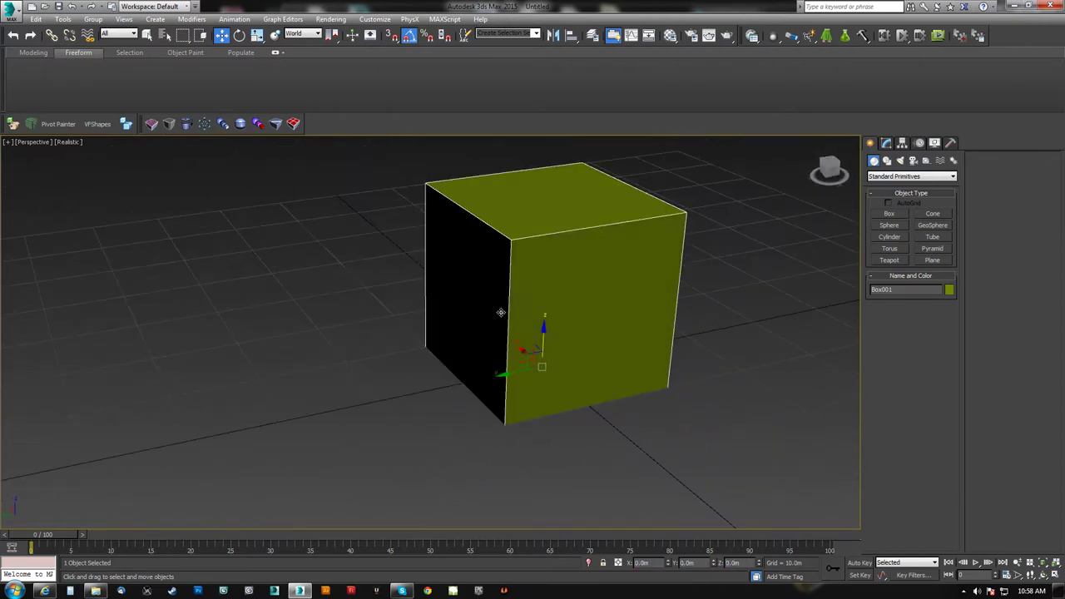
# - Try the box at Y positions of 5 m and 10 m, and return its Y position to 0
pyautogui.click(702, 563)
pyautogui.write('5')
pyautogui.press('Tab')
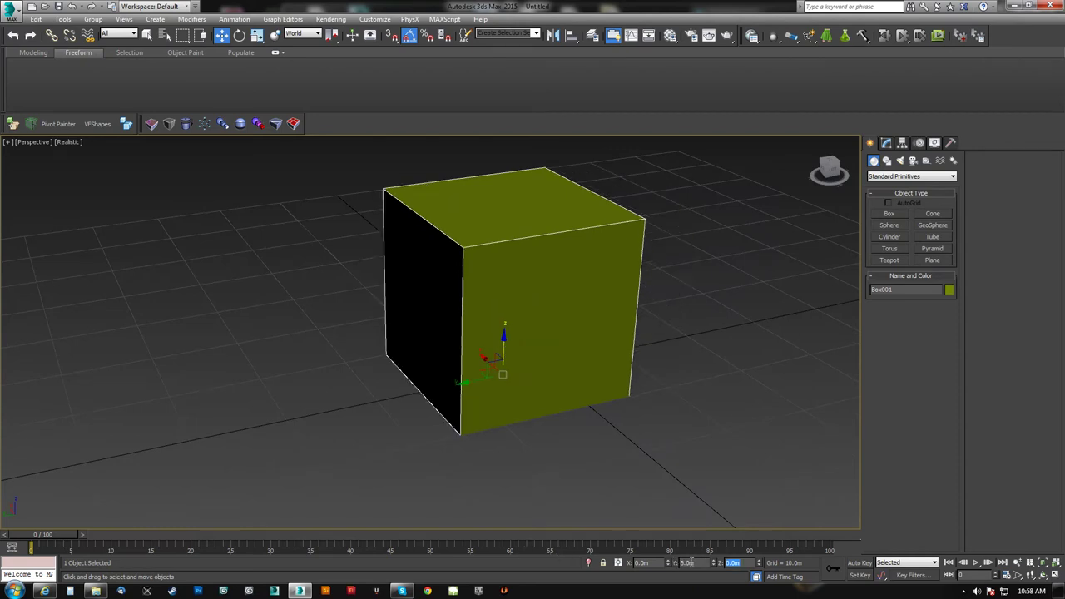
pyautogui.click(688, 562)
pyautogui.write('10')
pyautogui.press('Return')
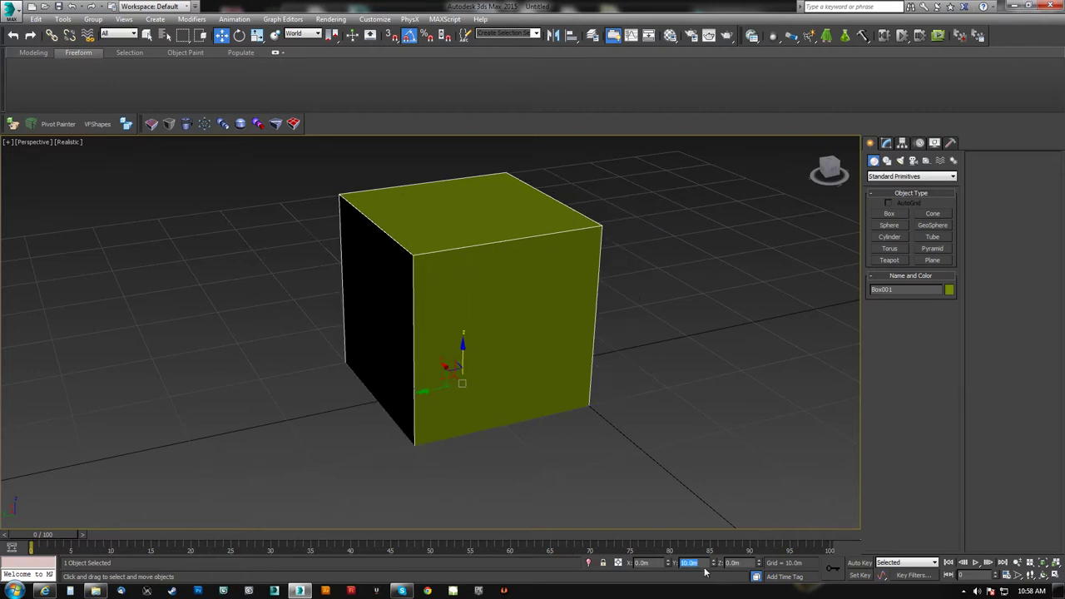
pyautogui.write('0')
pyautogui.press('Return')
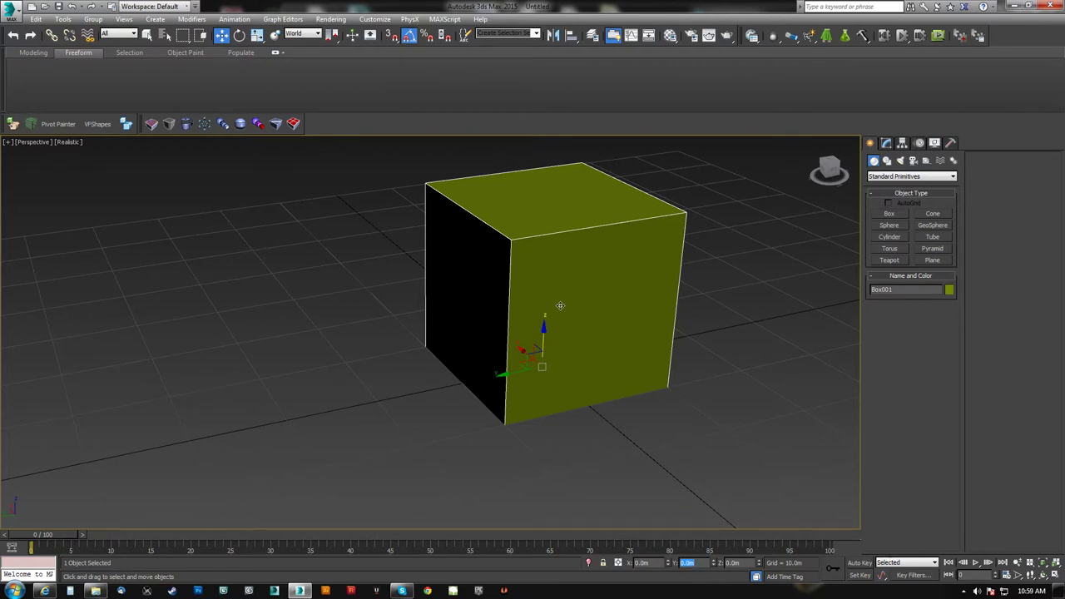
# - Rename the box as dsfsdfsfs
pyautogui.moveTo(556, 325); pyautogui.dragTo(455, 319, button='middle')
pyautogui.keyDown('alt'); pyautogui.moveTo(536, 339); pyautogui.dragTo(533, 410, button='middle'); pyautogui.keyUp('alt')
pyautogui.click(918, 291)
pyautogui.write('dsfsdfsjfs')
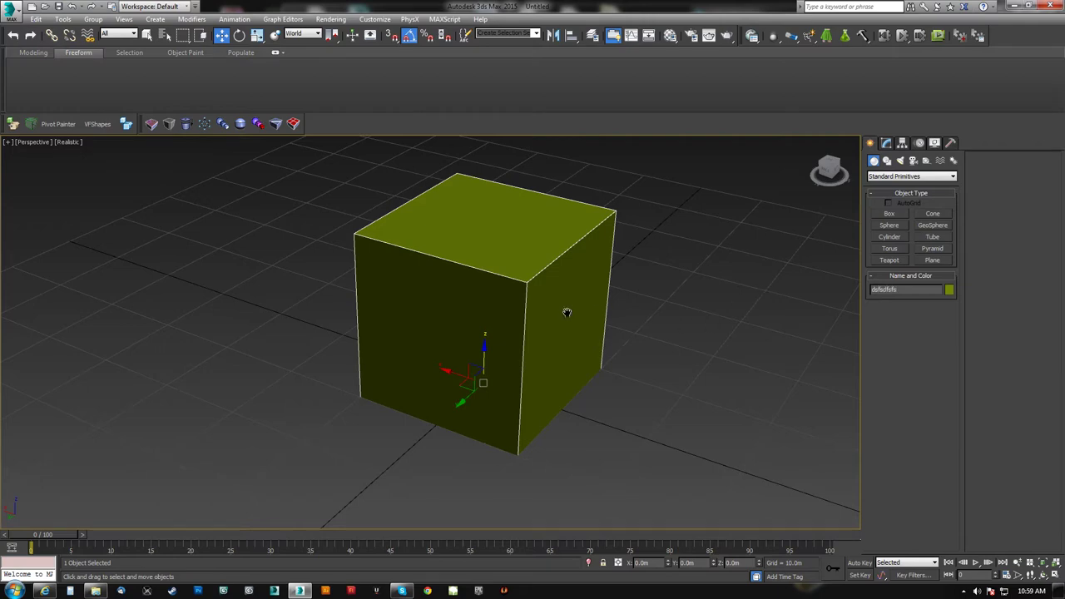
# - Examine the box from different angles and distances in the perspective view
pyautogui.moveTo(566, 312); pyautogui.dragTo(556, 305, button='middle')
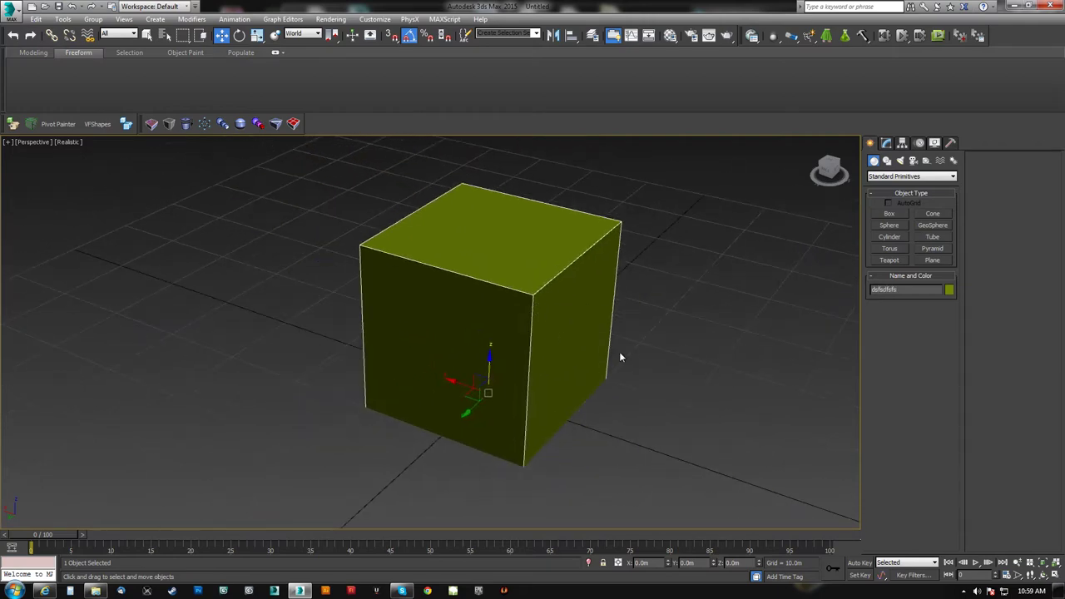
pyautogui.moveTo(495, 311); pyautogui.dragTo(463, 295, button='middle')
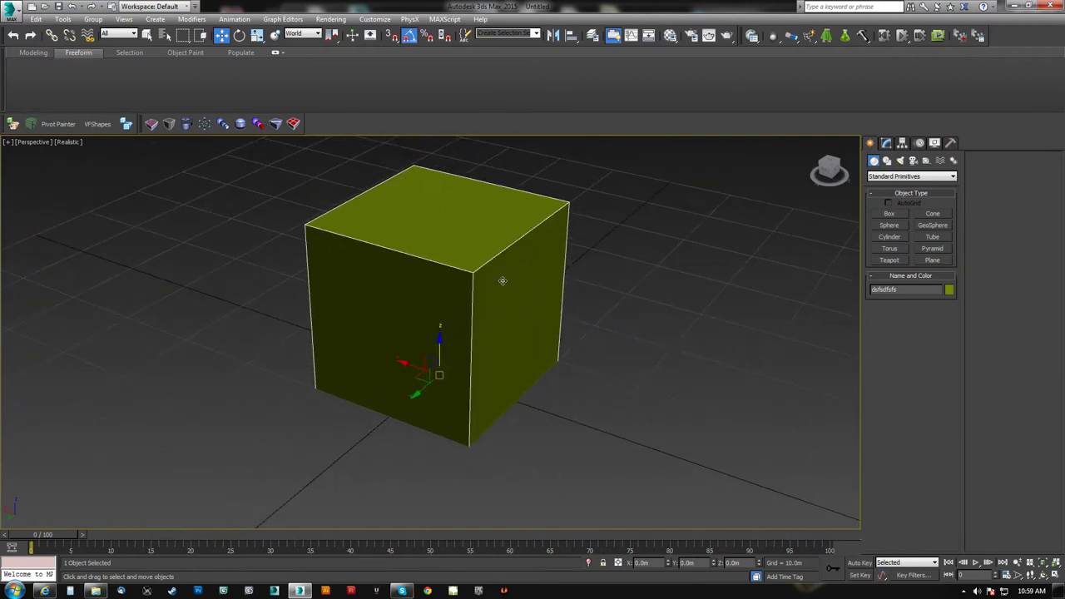
pyautogui.rightClick(572, 292)
pyautogui.moveTo(438, 300)
pyautogui.mouseDown(button='middle')
pyautogui.moveTo(499, 291)
pyautogui.moveTo(371, 280)
pyautogui.moveTo(405, 340)
pyautogui.moveTo(421, 296)
pyautogui.mouseUp(button='middle')
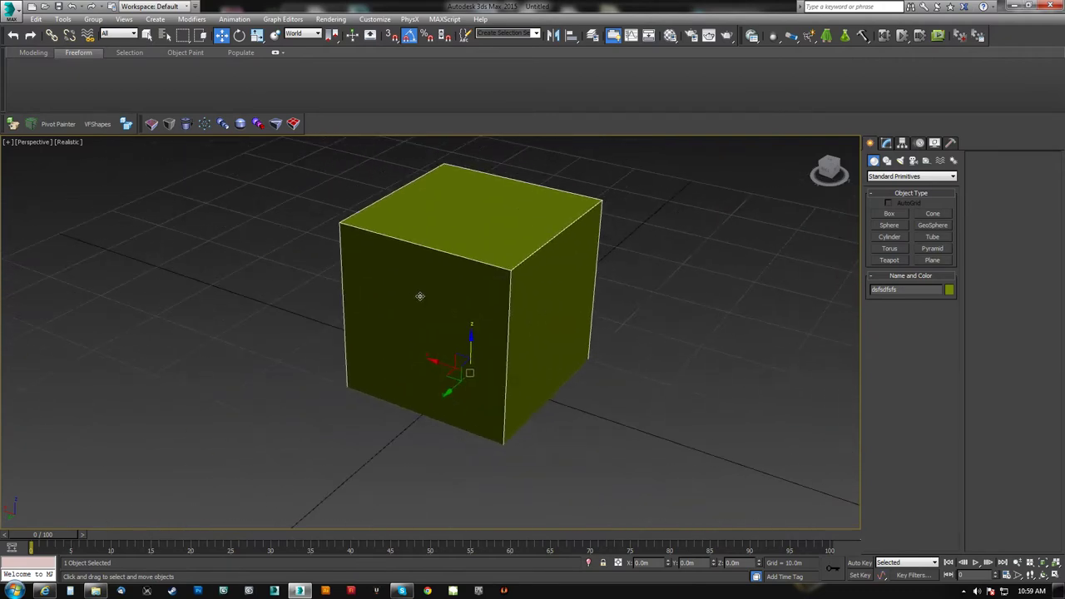
pyautogui.keyDown('alt'); pyautogui.moveTo(483, 321); pyautogui.dragTo(560, 323, button='middle'); pyautogui.keyUp('alt')
pyautogui.scroll(-6, 526, 357)
pyautogui.scroll(4, 525, 356)
pyautogui.scroll(3, 525, 350)
pyautogui.scroll(-7, 520, 341)
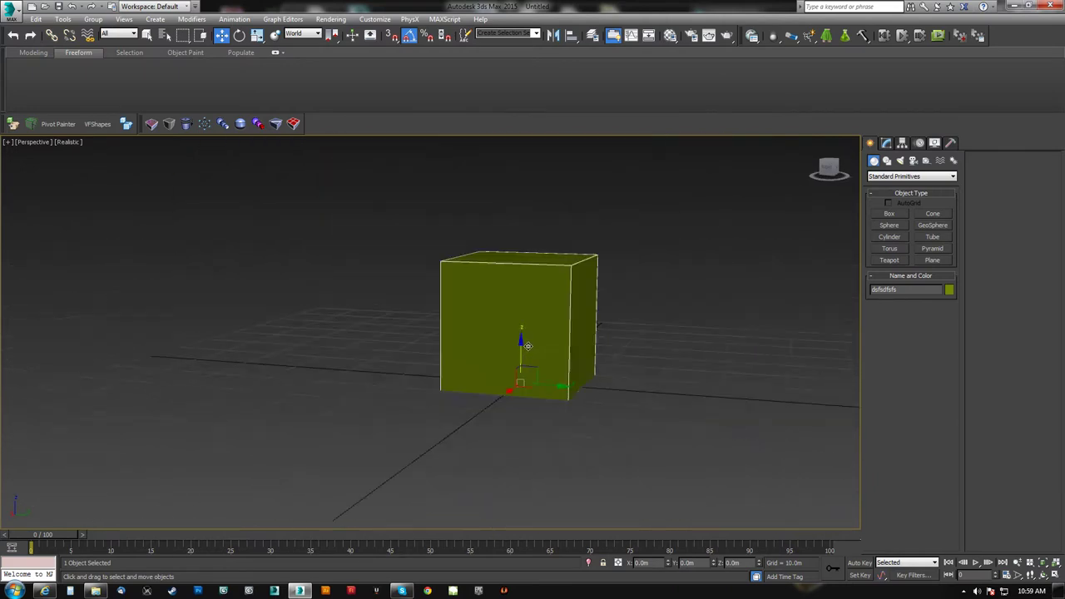
pyautogui.scroll(4, 520, 337)
# - Try the region zoom tool around the box, return to the Move tool and view the box close up
pyautogui.click(1018, 576)
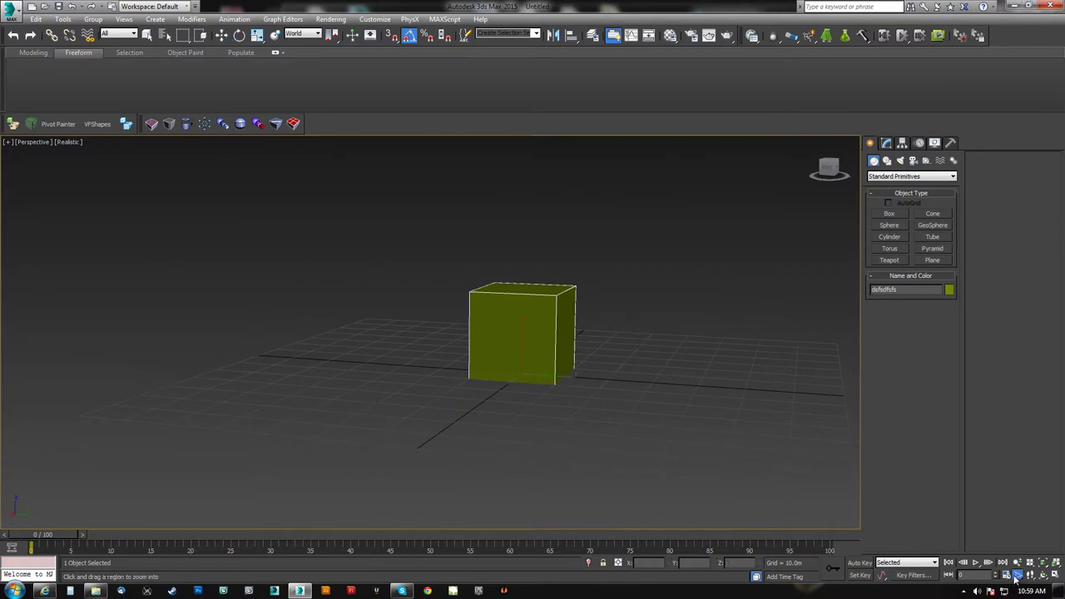
pyautogui.moveTo(538, 386); pyautogui.dragTo(571, 372)
pyautogui.moveTo(571, 371); pyautogui.dragTo(486, 358, button='middle')
pyautogui.press('w')
pyautogui.scroll(5, 492, 353)
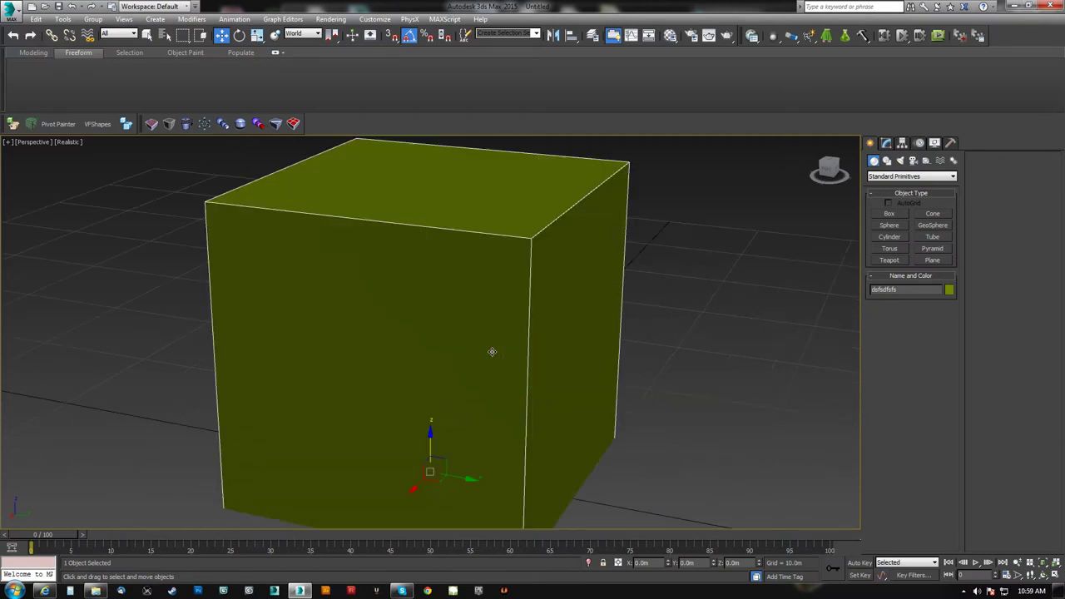
# - Clone the box as one copy along negative Y and move the copy to about Y -177.3 m
pyautogui.scroll(-8, 505, 278)
pyautogui.keyDown('shift'); pyautogui.moveTo(522, 328); pyautogui.dragTo(73, 322); pyautogui.keyUp('shift')
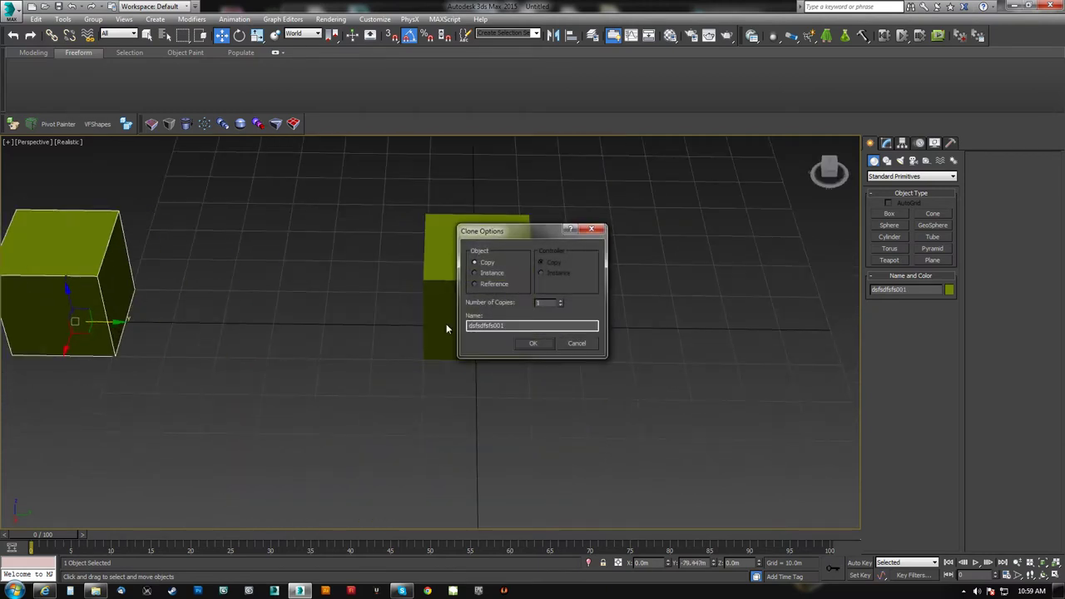
pyautogui.click(534, 343)
pyautogui.scroll(-5, 563, 335)
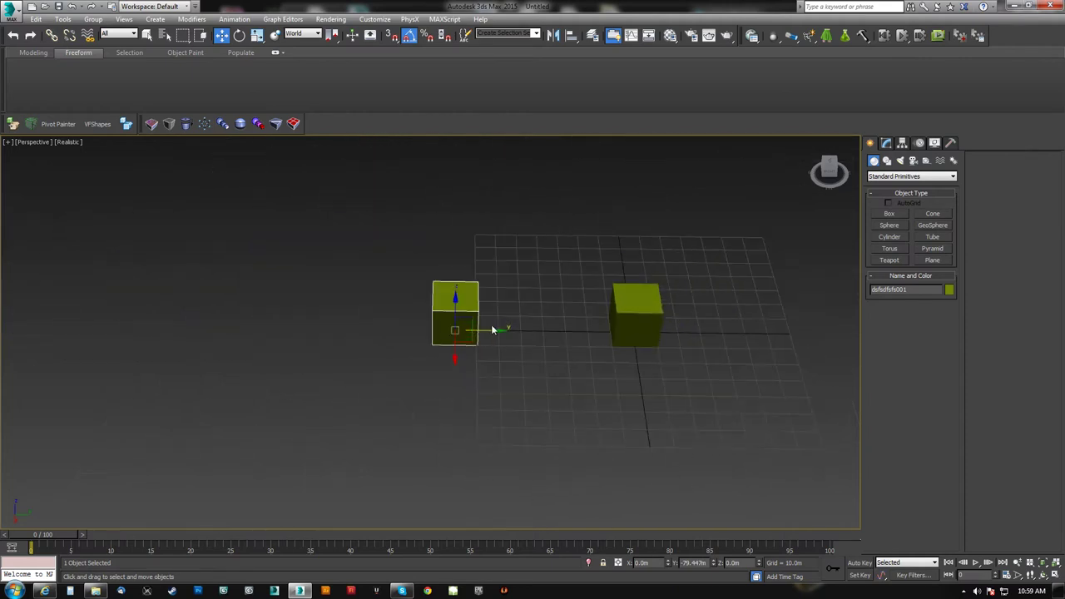
pyautogui.moveTo(497, 330); pyautogui.dragTo(280, 326)
pyautogui.keyDown('alt'); pyautogui.moveTo(507, 383); pyautogui.dragTo(468, 355, button='middle'); pyautogui.keyUp('alt')
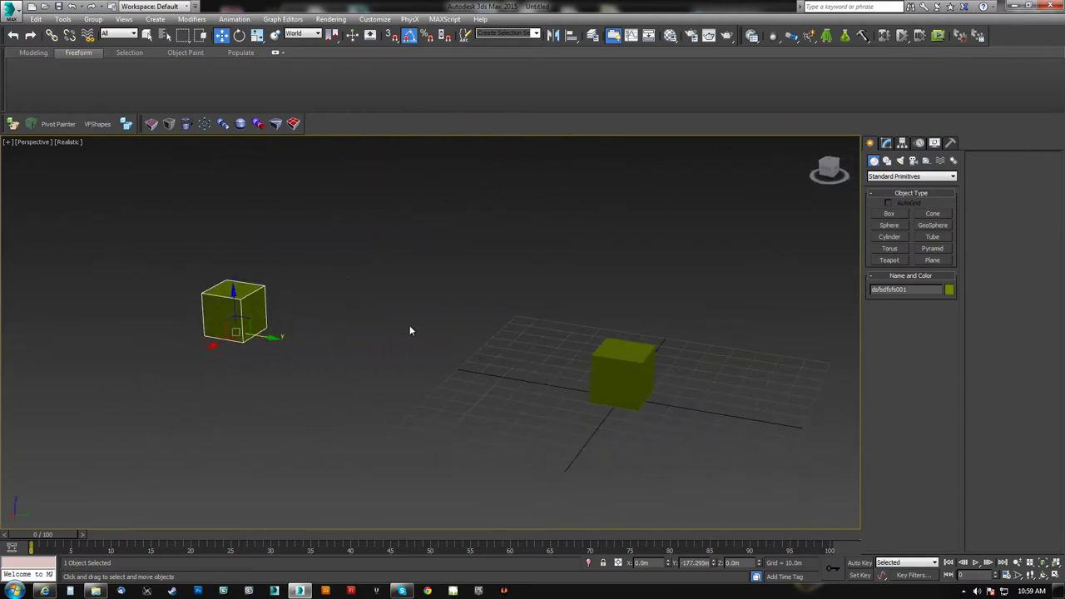
# - Frame the copied box and the original box in the view, and show the original's modify parameters
pyautogui.press('z')
pyautogui.scroll(-8, 379, 302)
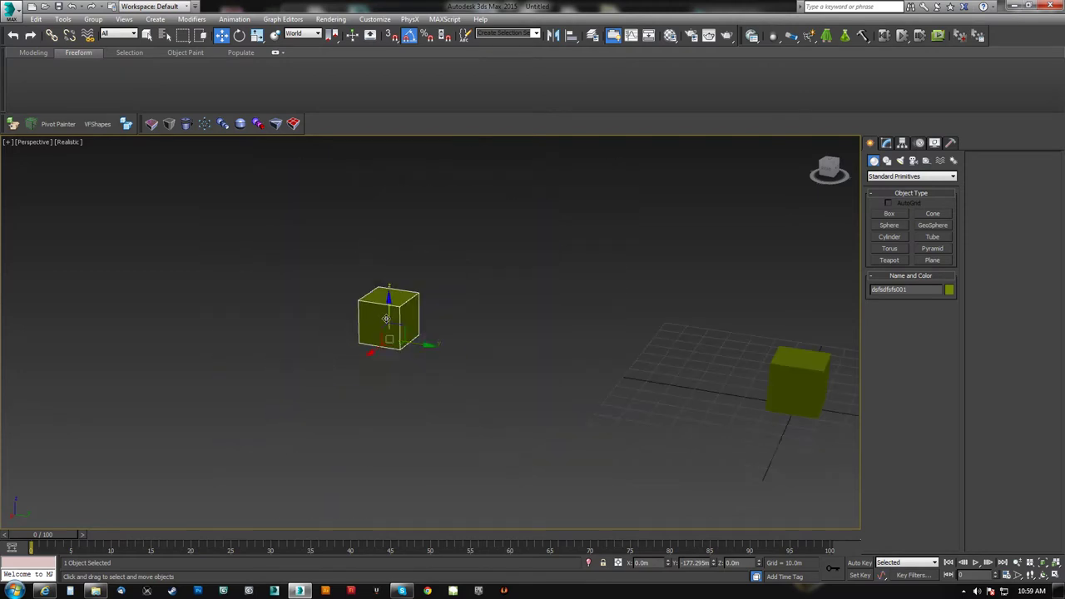
pyautogui.click(527, 337)
pyautogui.moveTo(526, 337); pyautogui.dragTo(459, 341, button='middle')
pyautogui.click(624, 350)
pyautogui.press('z')
pyautogui.scroll(-8, 474, 351)
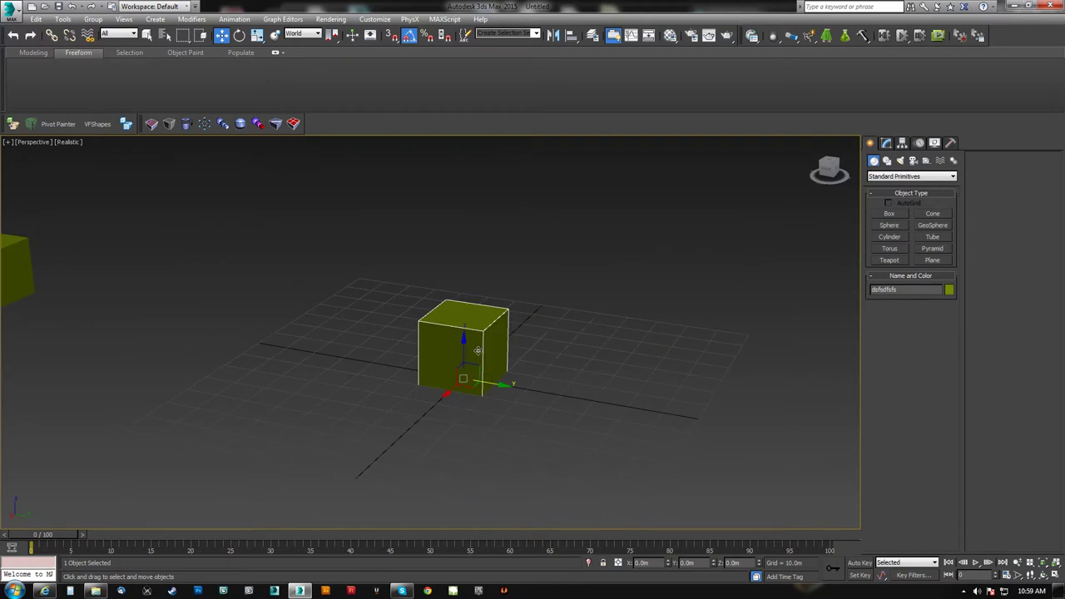
pyautogui.moveTo(474, 351); pyautogui.dragTo(531, 333, button='middle')
pyautogui.press('1')
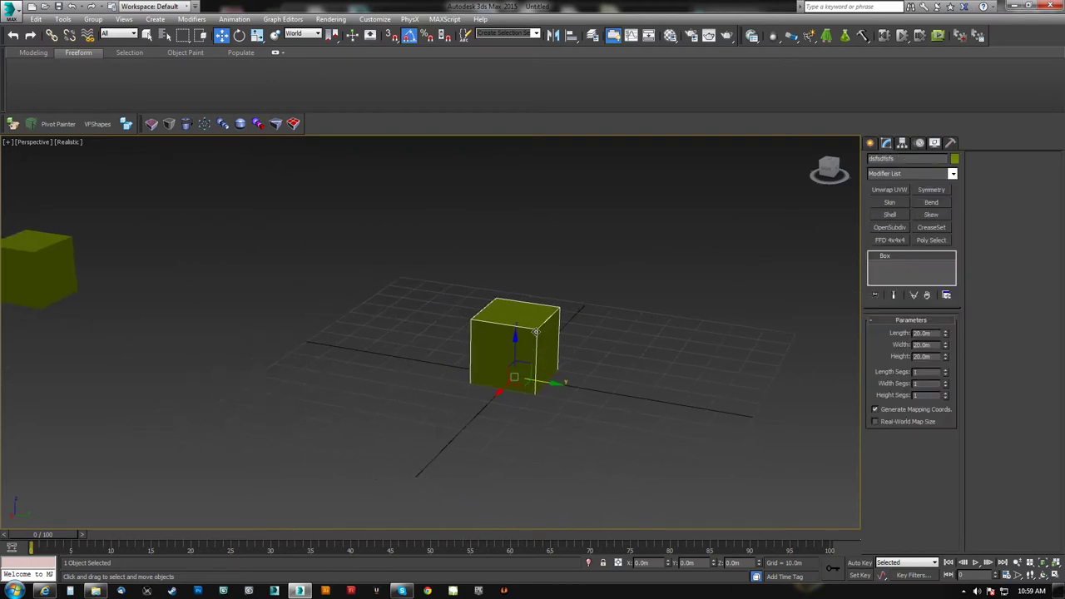
# - Convert the original box to an Editable Poly and select its near top corner vertex at vertex level
pyautogui.moveTo(646, 387); pyautogui.dragTo(623, 375, button='middle')
pyautogui.hotkey('ctrl', 'e')
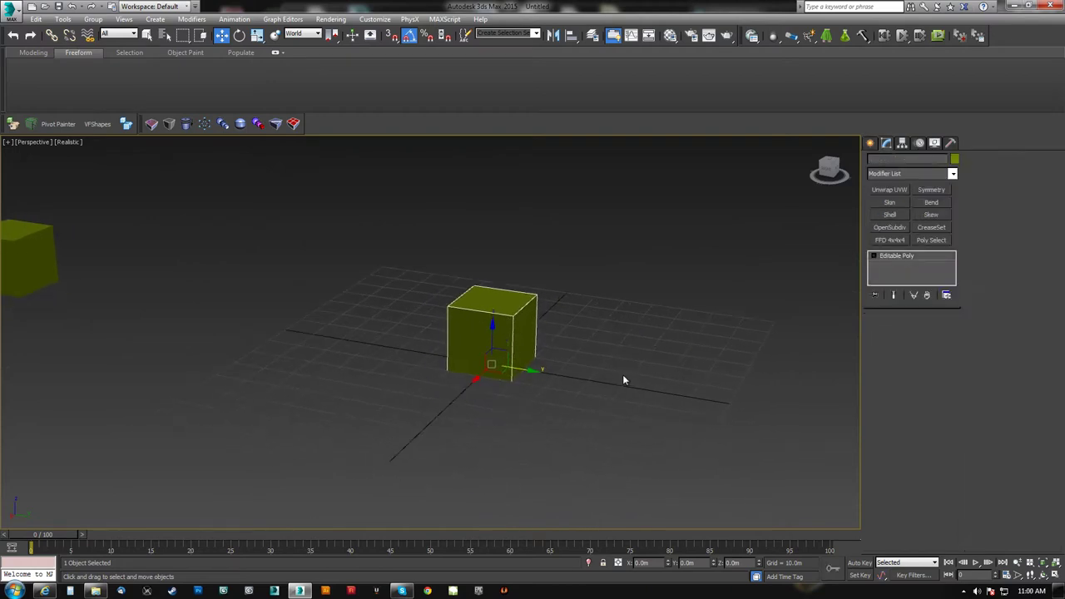
pyautogui.press('1')
pyautogui.hotkey('ctrl', 'a')
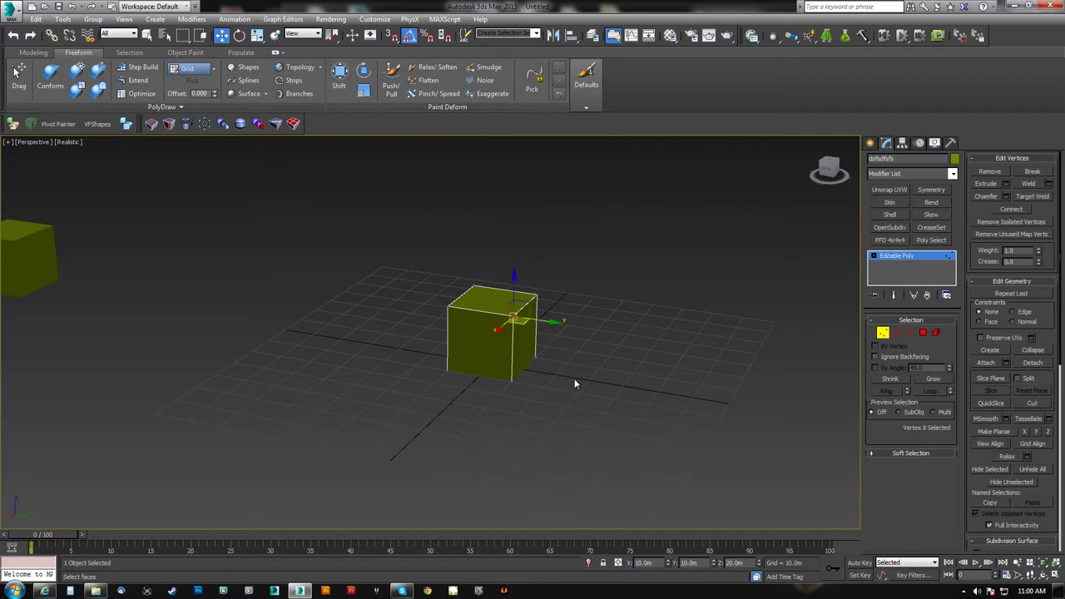
# - Frame the selected corner vertex and examine it and its surroundings at different distances
pyautogui.press('z')
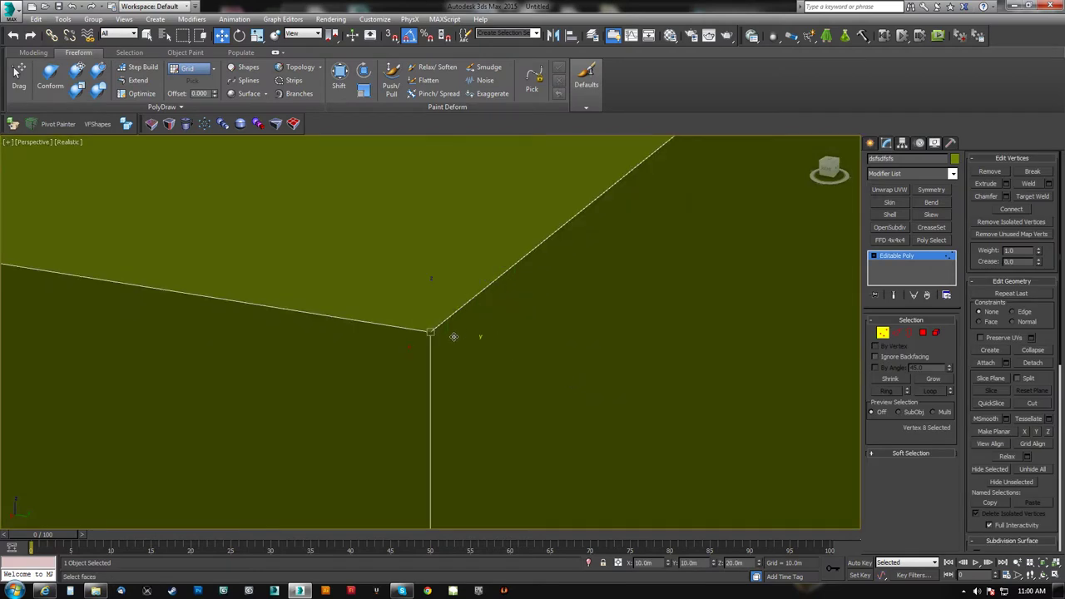
pyautogui.scroll(-6, 454, 336)
pyautogui.scroll(-4, 454, 345)
pyautogui.scroll(12, 453, 347)
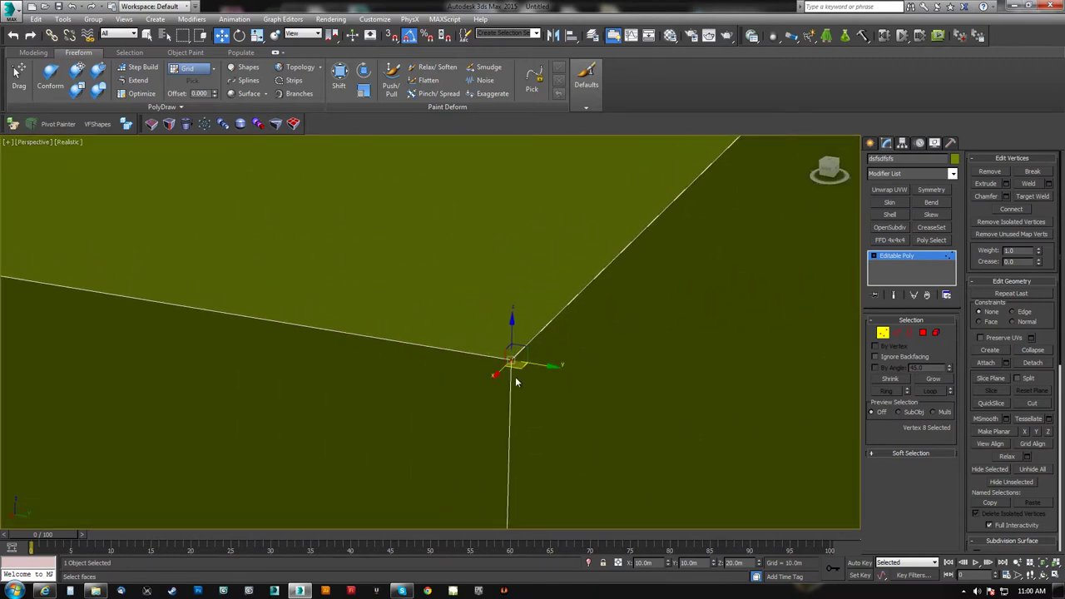
pyautogui.press('z')
pyautogui.scroll(-2, 438, 334)
pyautogui.scroll(5, 433, 333)
pyautogui.scroll(-8, 433, 341)
pyautogui.scroll(-5, 433, 343)
# - Select the two end vertices of a top edge and examine the box with the view centred on them
pyautogui.moveTo(432, 367); pyautogui.dragTo(433, 364)
pyautogui.scroll(6, 433, 364)
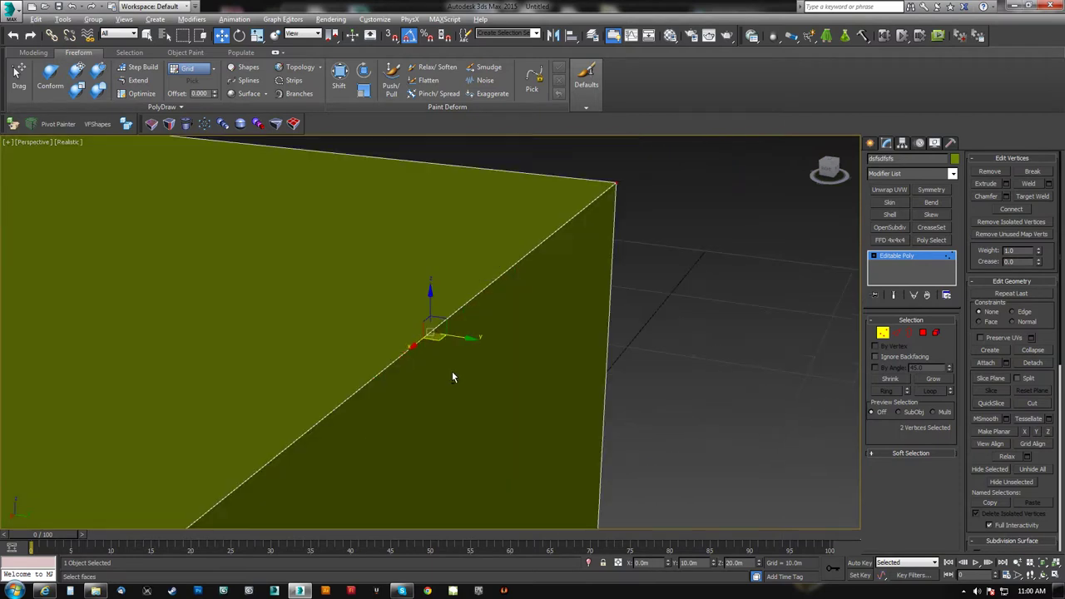
pyautogui.scroll(-6, 426, 383)
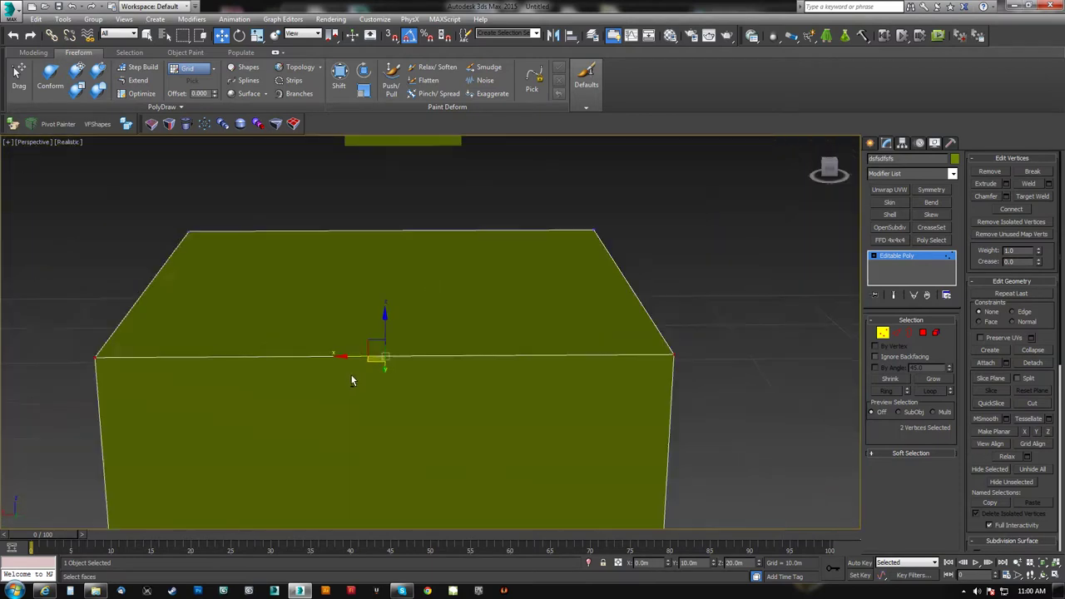
pyautogui.keyDown('alt'); pyautogui.moveTo(369, 387); pyautogui.dragTo(342, 425, button='middle'); pyautogui.keyUp('alt')
# - Switch to polygon level, select the box's top polygon and view it from around the box
pyautogui.click(923, 335)
pyautogui.keyDown('alt'); pyautogui.moveTo(533, 262); pyautogui.dragTo(545, 291, button='middle'); pyautogui.keyUp('alt')
pyautogui.scroll(-5, 465, 306)
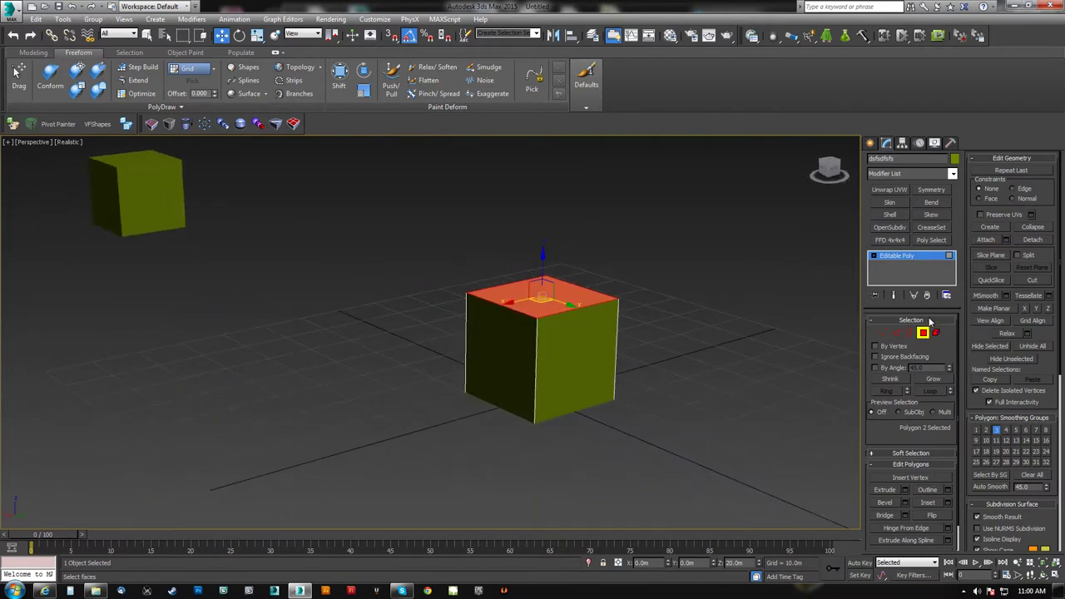
# - Leave polygon level and frame the whole box, then frame the entire scene with nothing selected
pyautogui.click(923, 332)
pyautogui.moveTo(323, 234); pyautogui.dragTo(354, 261, button='middle')
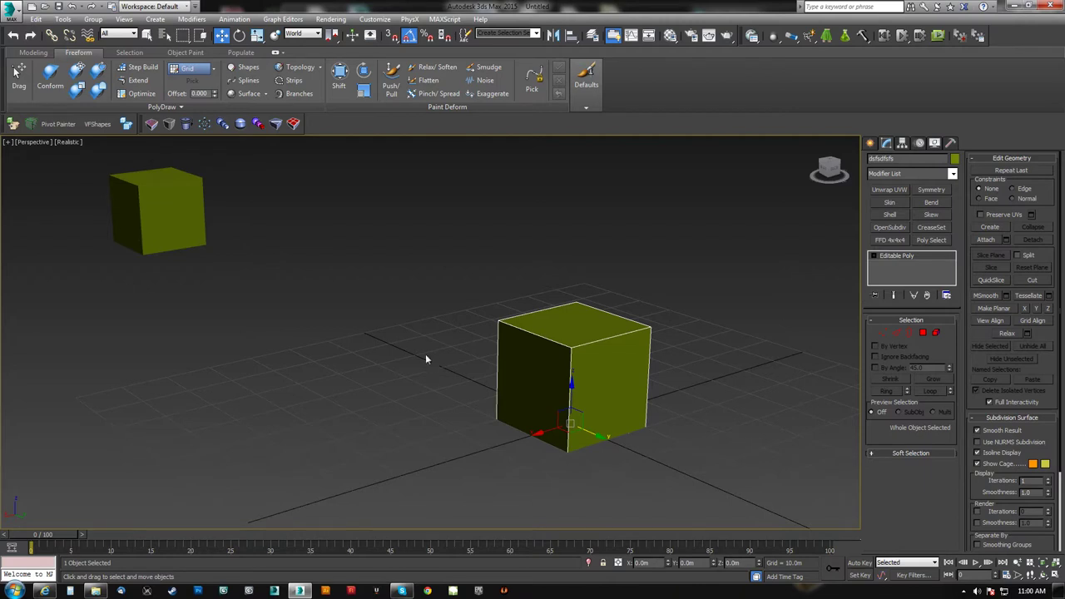
pyautogui.press('z')
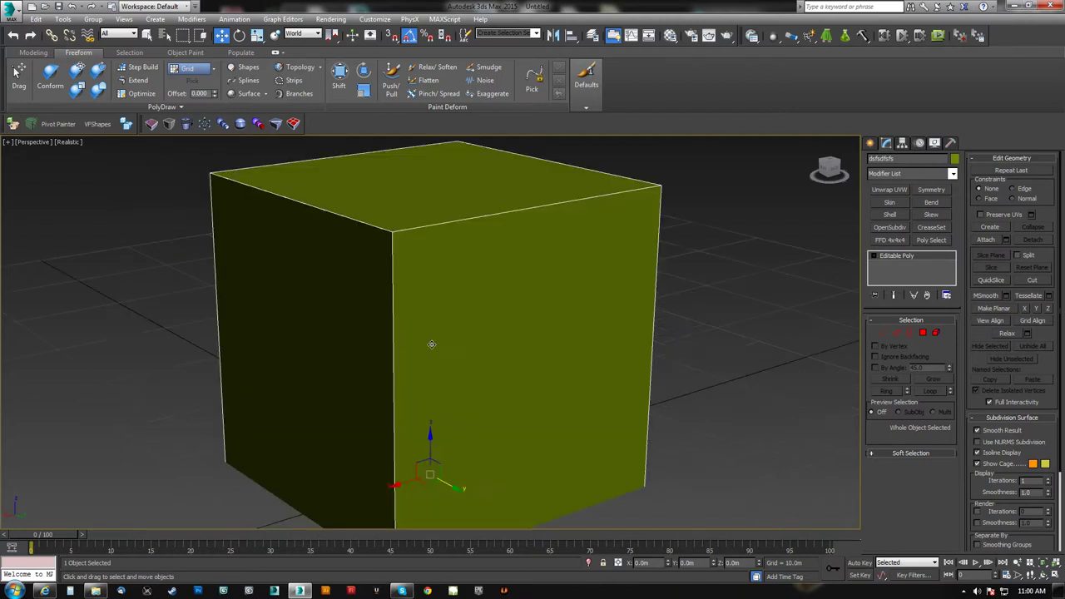
pyautogui.click(774, 338)
pyautogui.press('z')
# - Delete the copied box that stands away from the origin
pyautogui.moveTo(684, 336); pyautogui.dragTo(468, 281, button='middle')
pyautogui.scroll(-6, 649, 336)
pyautogui.click(487, 263)
pyautogui.press('Delete')
# - Delete the remaining green box at the origin so the scene is empty
pyautogui.moveTo(613, 272); pyautogui.dragTo(497, 347, button='middle')
pyautogui.press('z')
pyautogui.scroll(-4, 502, 310)
pyautogui.moveTo(830, 169)
pyautogui.mouseDown()
pyautogui.moveTo(830, 143)
pyautogui.moveTo(838, 175)
pyautogui.mouseUp()
pyautogui.keyDown('alt'); pyautogui.moveTo(499, 208); pyautogui.dragTo(533, 306, button='middle'); pyautogui.keyUp('alt')
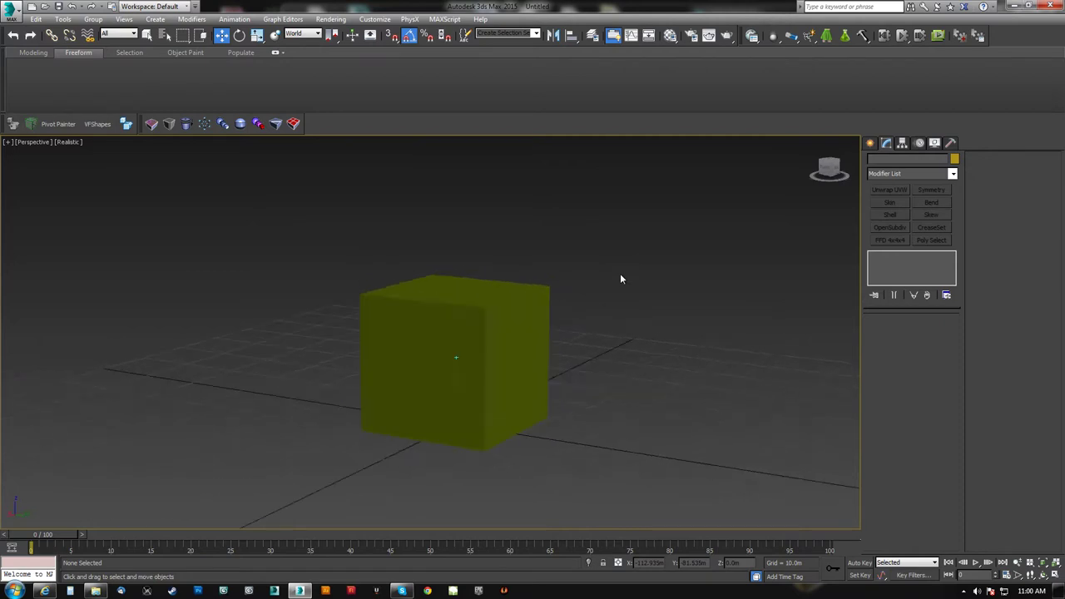
pyautogui.keyDown('alt'); pyautogui.moveTo(620, 274); pyautogui.dragTo(539, 308, button='middle'); pyautogui.keyUp('alt')
pyautogui.moveTo(505, 347); pyautogui.dragTo(516, 302, button='middle')
pyautogui.click(578, 288)
pyautogui.press('Delete')
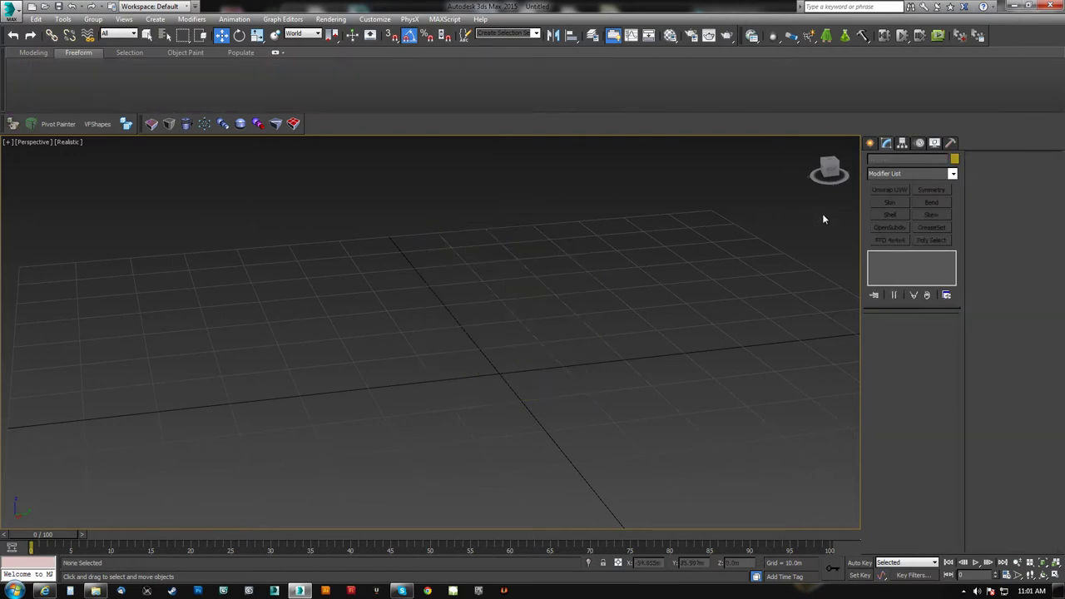
# - Create a standard box near the grid's origin with length, width and height of 50 m
pyautogui.click(871, 142)
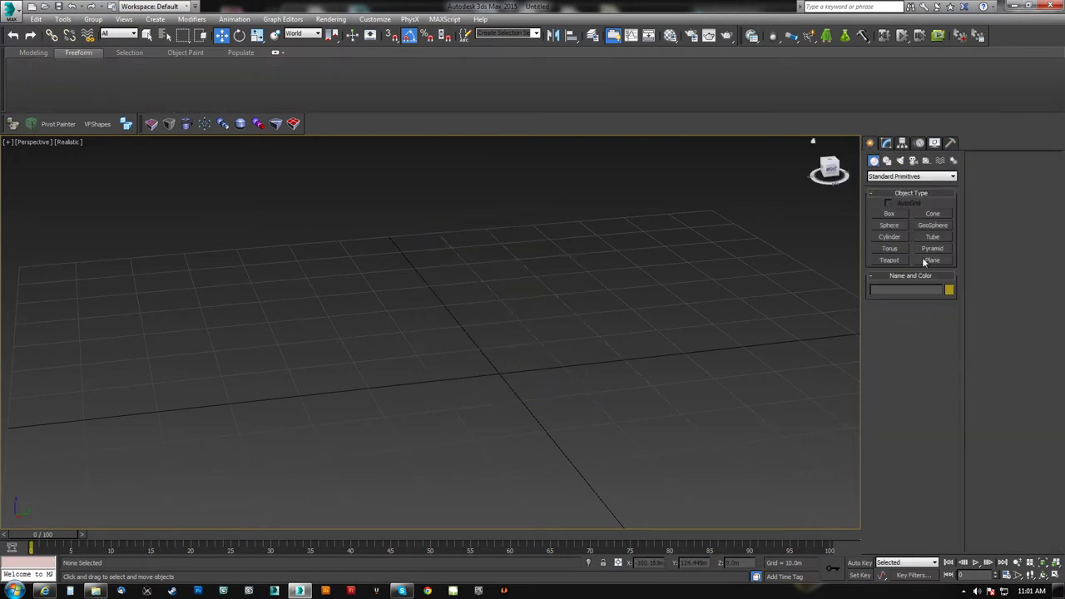
pyautogui.click(899, 217)
pyautogui.moveTo(499, 371); pyautogui.dragTo(516, 342)
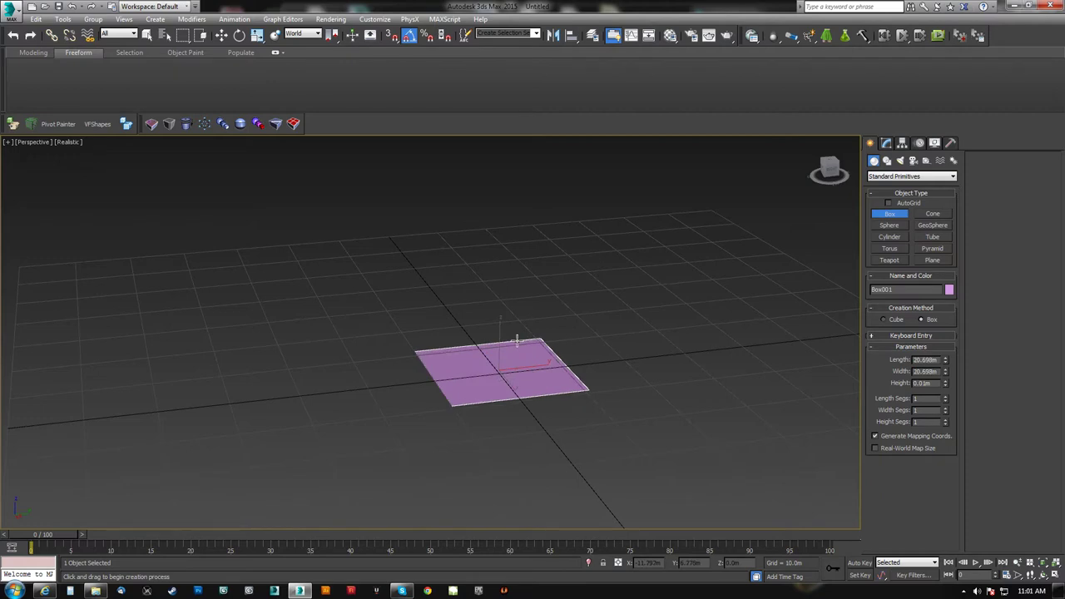
pyautogui.click(547, 195)
pyautogui.write('50')
pyautogui.press('Tab')
pyautogui.write('50')
pyautogui.press('Tab')
pyautogui.write('50')
pyautogui.press('Return')
# - Bring the whole new box into view and show its modify parameters
pyautogui.moveTo(558, 380); pyautogui.dragTo(491, 491, button='middle')
pyautogui.scroll(-1, 559, 380)
pyautogui.scroll(-5, 562, 378)
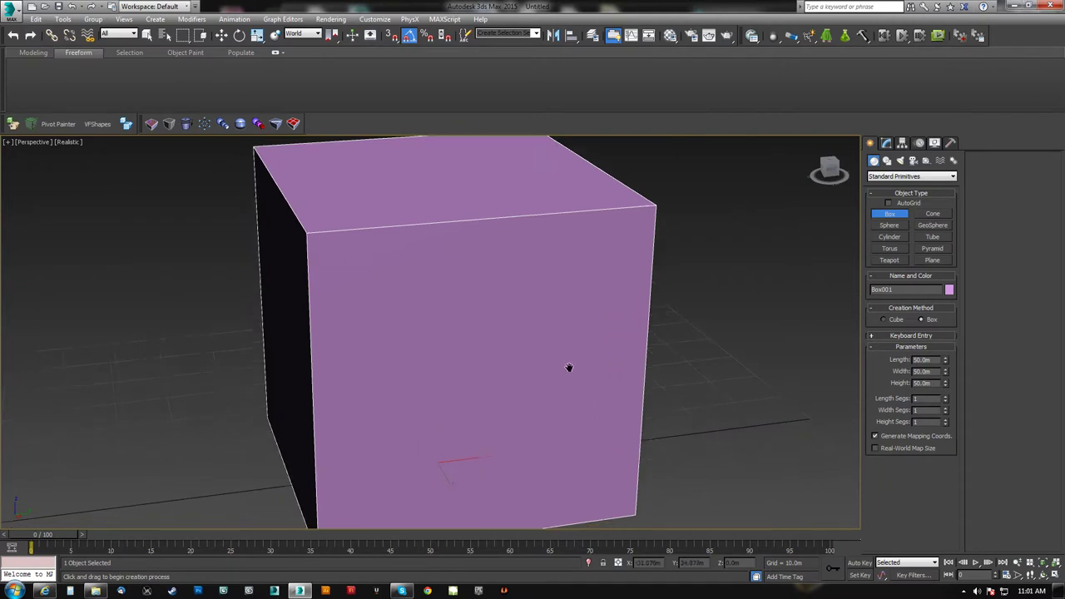
pyautogui.keyDown('alt'); pyautogui.moveTo(486, 374); pyautogui.dragTo(638, 302, button='middle'); pyautogui.keyUp('alt')
pyautogui.click(887, 143)
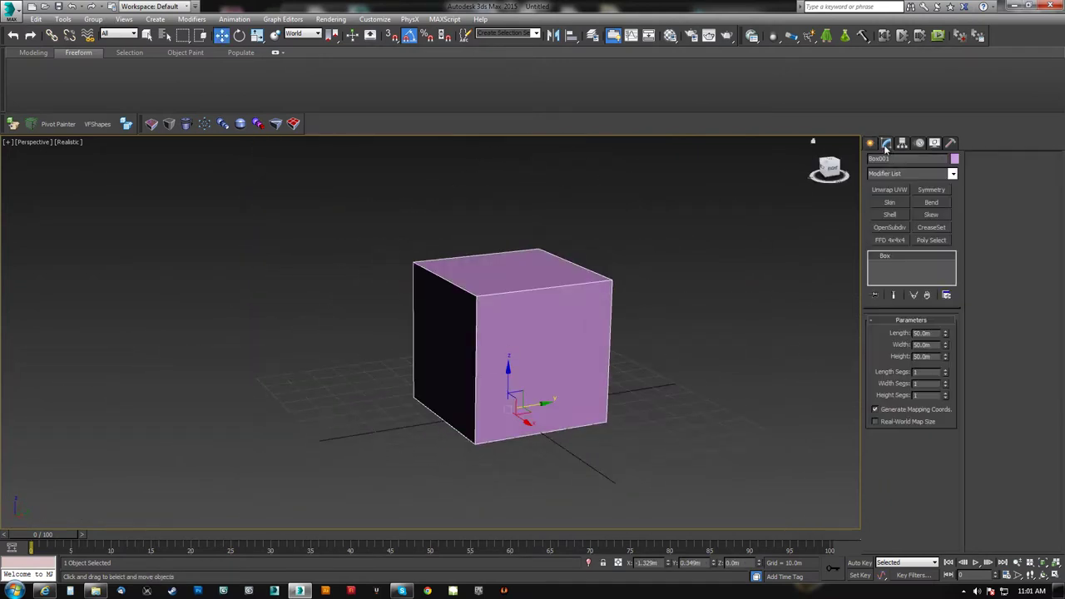
pyautogui.moveTo(520, 374); pyautogui.dragTo(561, 360, button='middle')
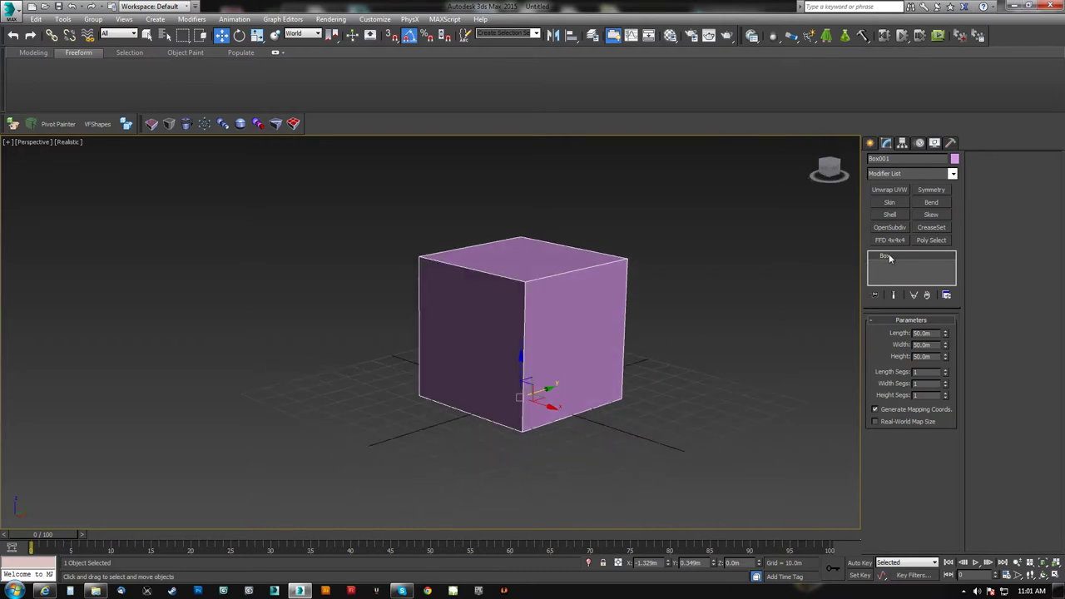
# - Set the box's length, width and height segments to 2 each and inspect the divisions from another side
pyautogui.moveTo(945, 374); pyautogui.dragTo(933, 478)
pyautogui.keyDown('alt'); pyautogui.moveTo(594, 312); pyautogui.dragTo(572, 322, button='middle'); pyautogui.keyUp('alt')
pyautogui.click(947, 372)
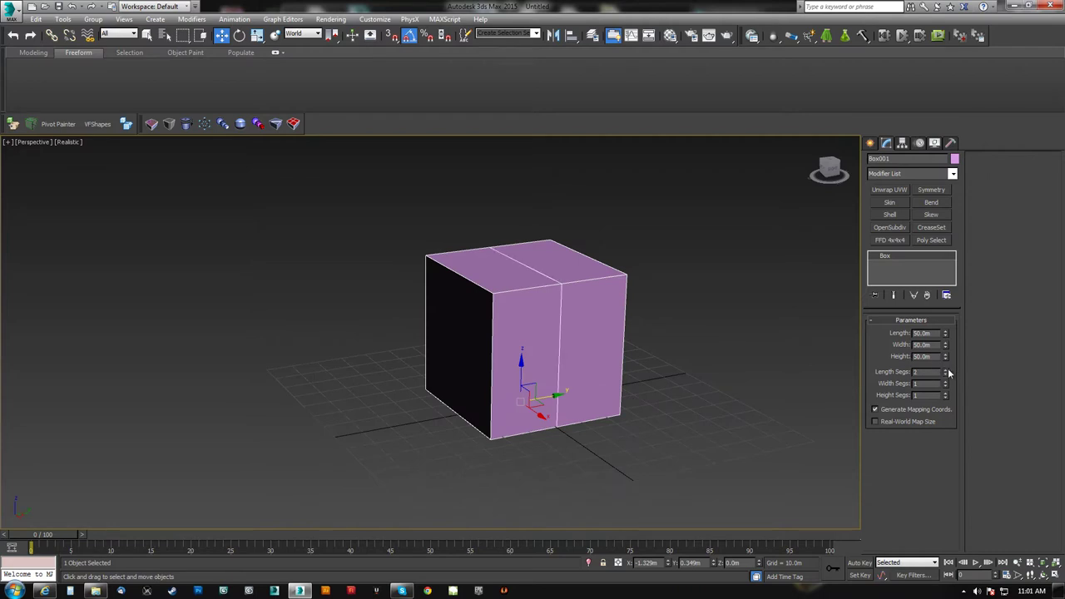
pyautogui.click(946, 382)
pyautogui.click(946, 393)
pyautogui.moveTo(761, 358)
pyautogui.keyDown('alt'); pyautogui.mouseDown(button='middle')
pyautogui.moveTo(470, 252)
pyautogui.moveTo(500, 316)
pyautogui.moveTo(533, 283)
pyautogui.mouseUp(button='middle'); pyautogui.keyUp('alt')
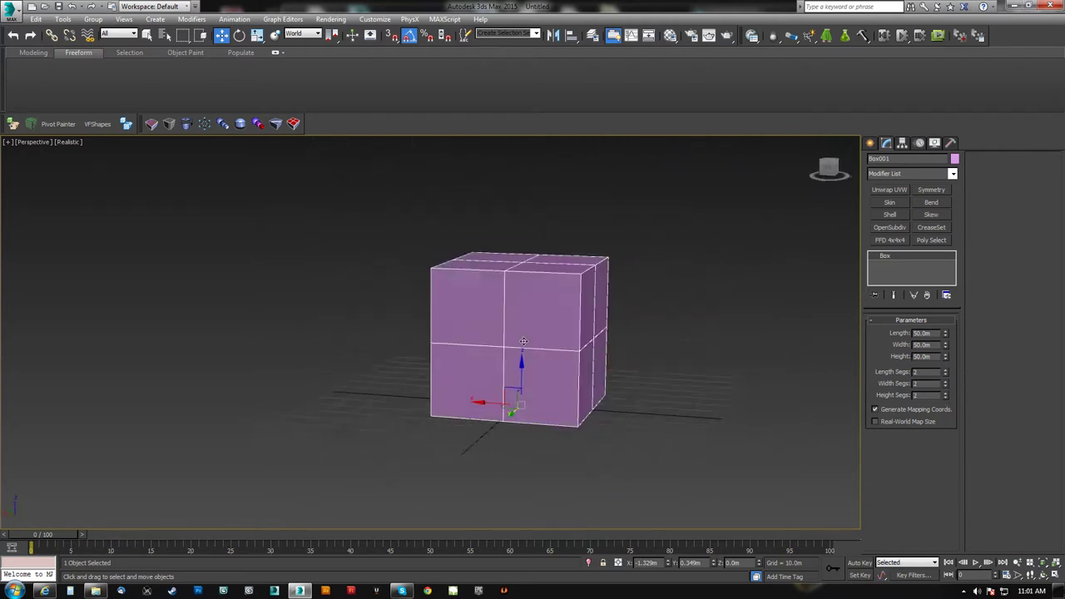
# - Reset the box's length, width and height segments to 1 each
pyautogui.click(946, 374)
pyautogui.click(947, 386)
pyautogui.click(946, 398)
pyautogui.moveTo(557, 365); pyautogui.dragTo(674, 341, button='middle')
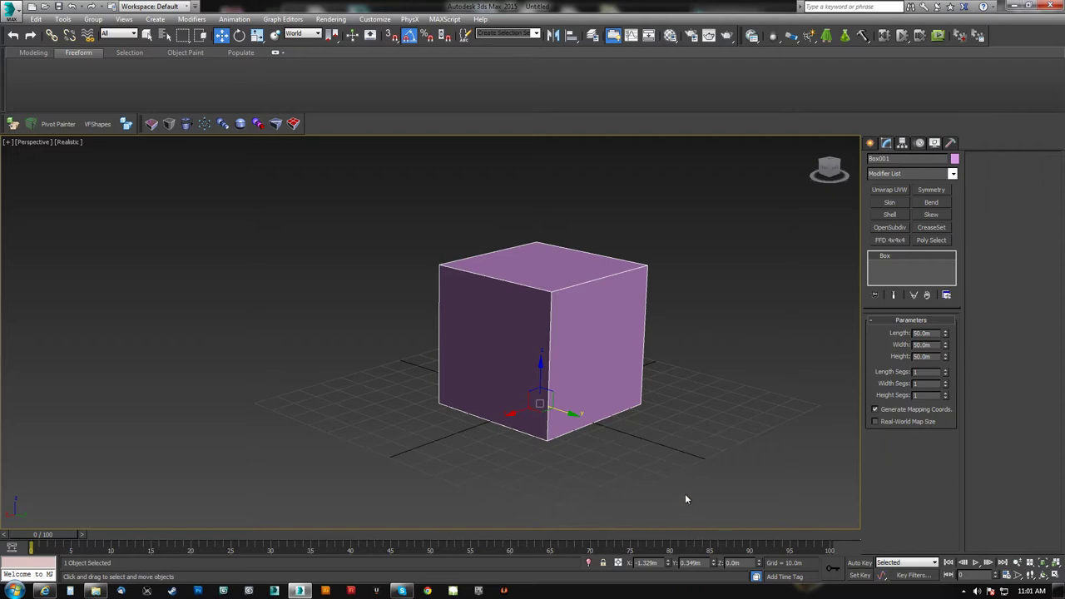
# - Try raising and lowering the box's length segments, ending at 1 segment
pyautogui.click(946, 372)
pyautogui.click(946, 372)
pyautogui.click(946, 377)
pyautogui.click(946, 377)
pyautogui.moveTo(946, 374); pyautogui.dragTo(946, 414)
pyautogui.moveTo(947, 372); pyautogui.dragTo(981, 510)
pyautogui.moveTo(945, 375); pyautogui.dragTo(979, 537)
pyautogui.keyDown('alt'); pyautogui.moveTo(554, 364); pyautogui.dragTo(750, 342, button='middle'); pyautogui.keyUp('alt')
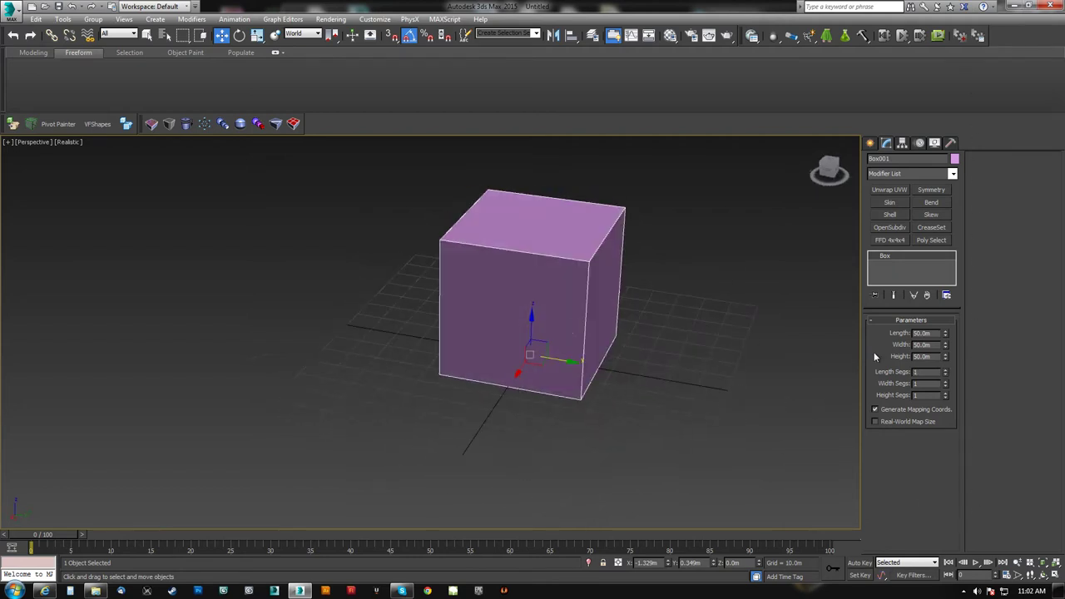
# - Review the conversion options for the box and its base entry in the stack, and convert it to an Editable Poly
pyautogui.keyDown('alt'); pyautogui.moveTo(621, 325); pyautogui.dragTo(611, 343, button='middle'); pyautogui.keyUp('alt')
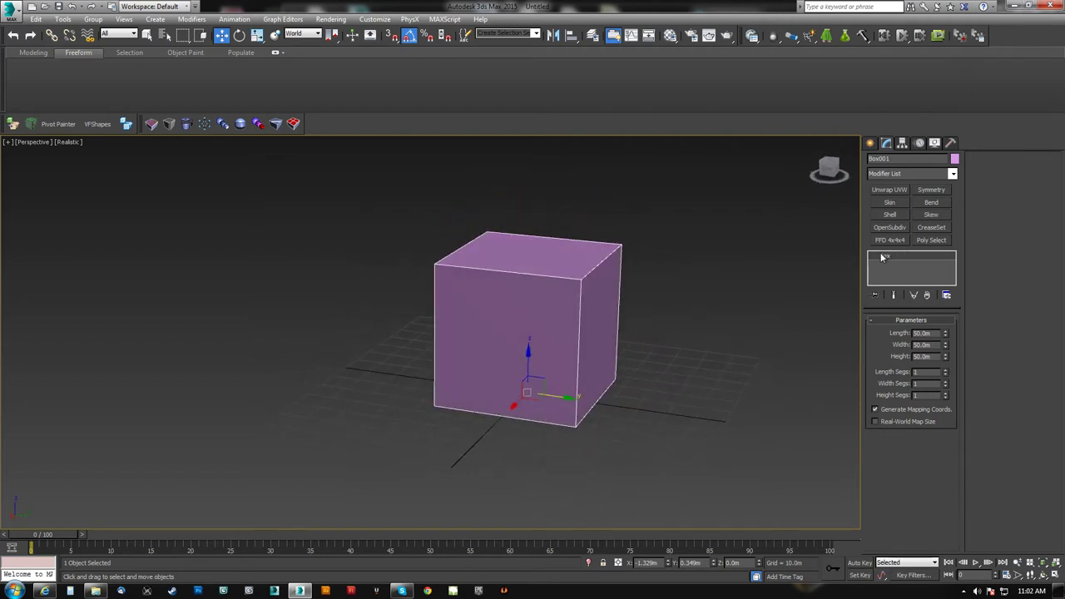
pyautogui.keyDown('alt'); pyautogui.moveTo(613, 294); pyautogui.dragTo(587, 308, button='middle'); pyautogui.keyUp('alt')
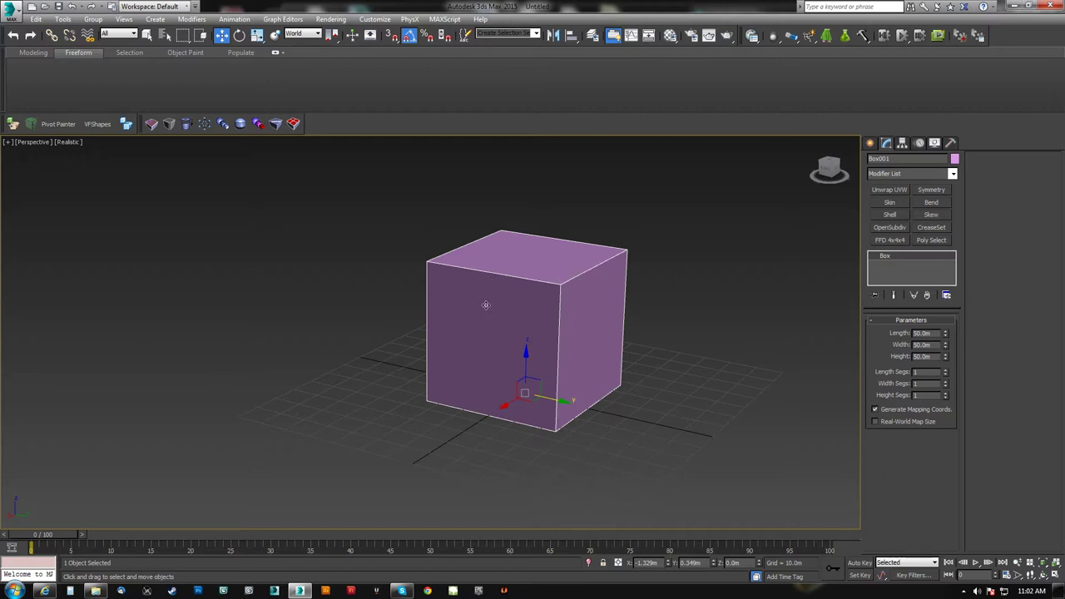
pyautogui.moveTo(519, 328); pyautogui.dragTo(522, 347, button='middle')
pyautogui.rightClick(522, 332)
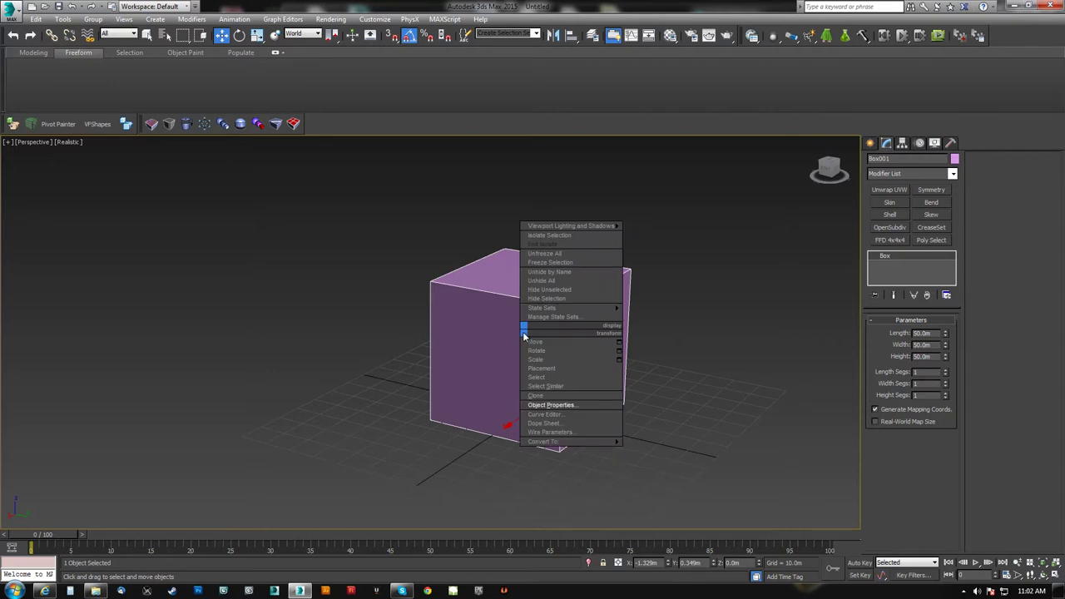
pyautogui.moveTo(573, 442)
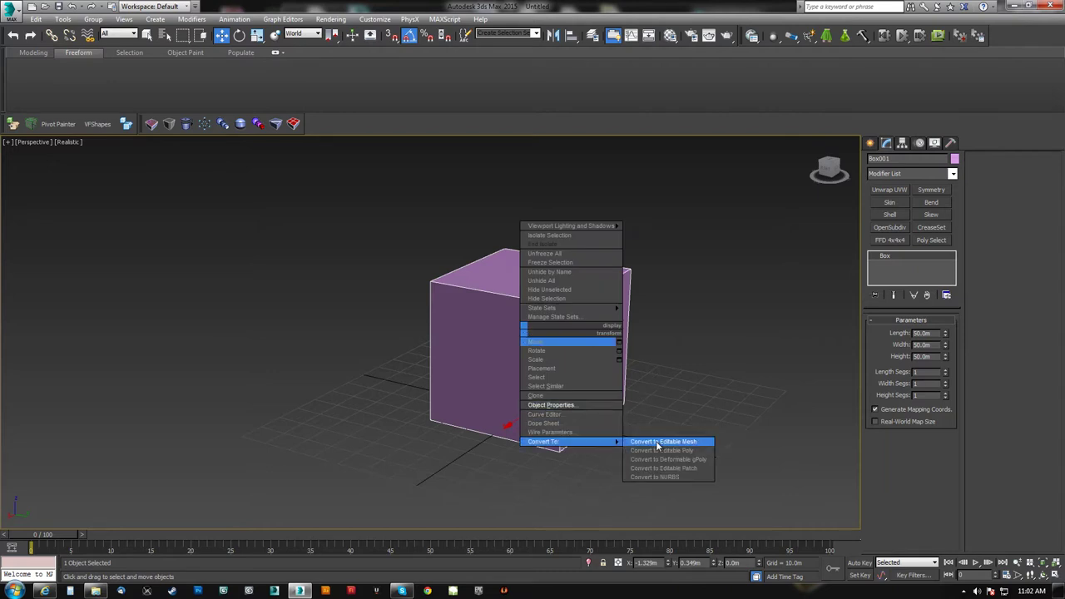
pyautogui.click(886, 264)
pyautogui.rightClick(889, 258)
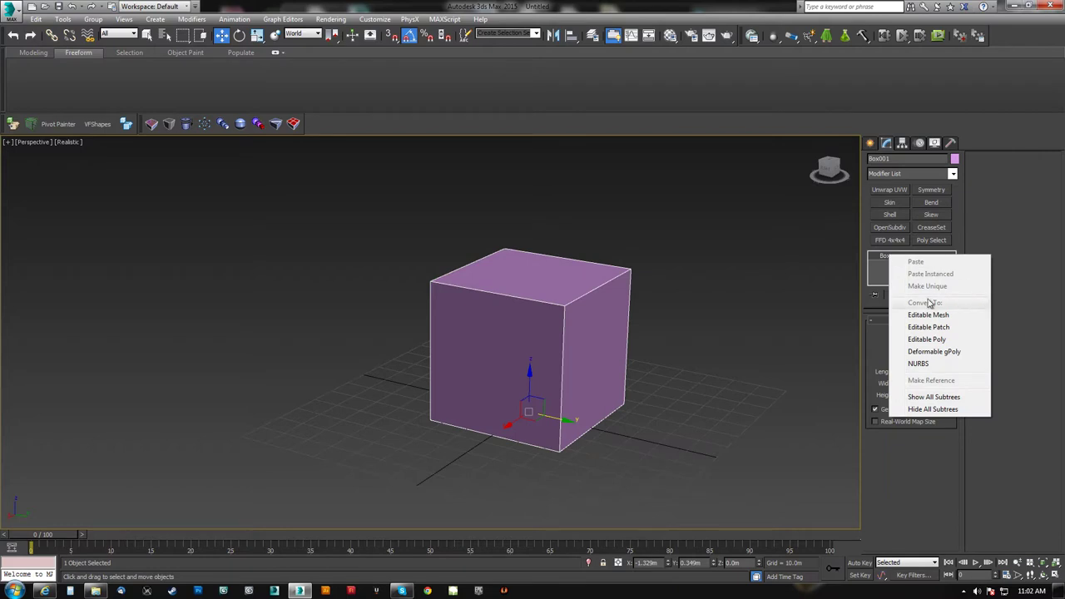
pyautogui.click(655, 294)
pyautogui.moveTo(690, 333); pyautogui.dragTo(603, 324, button='middle')
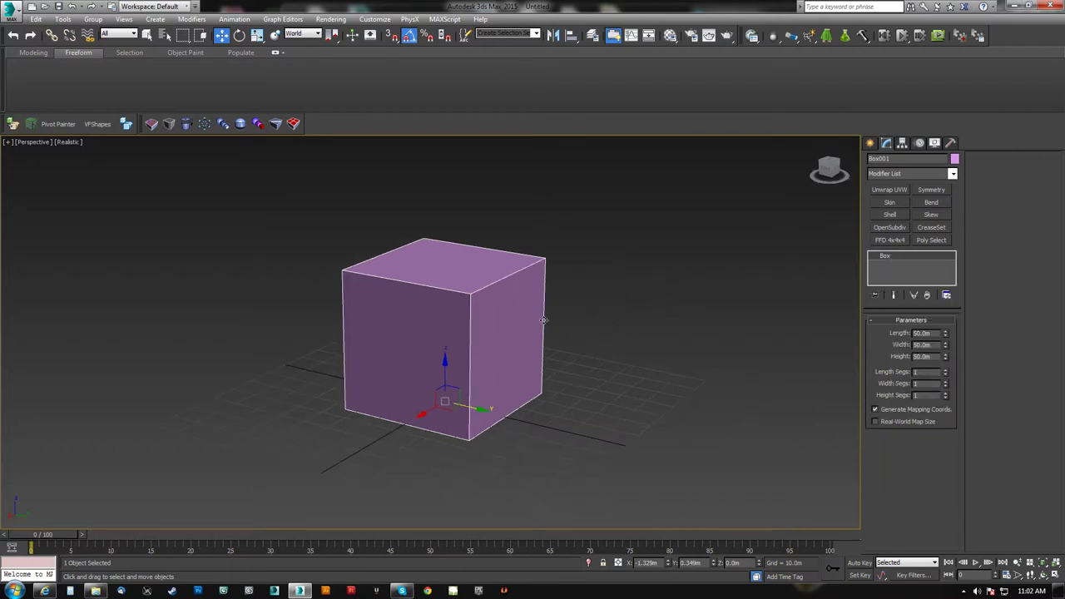
pyautogui.hotkey('ctrl', 'shift', 'e')
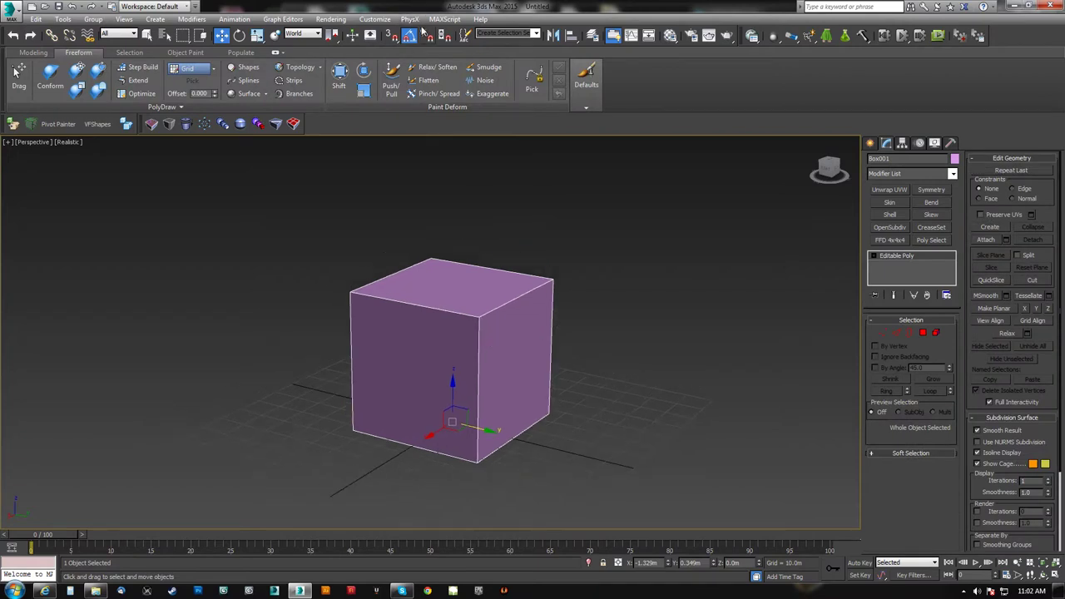
# - Open the keyboard shortcut customization, choose the Active Shade Mode action and try modifier combinations in its hotkey field
pyautogui.click(374, 20)
pyautogui.click(400, 33)
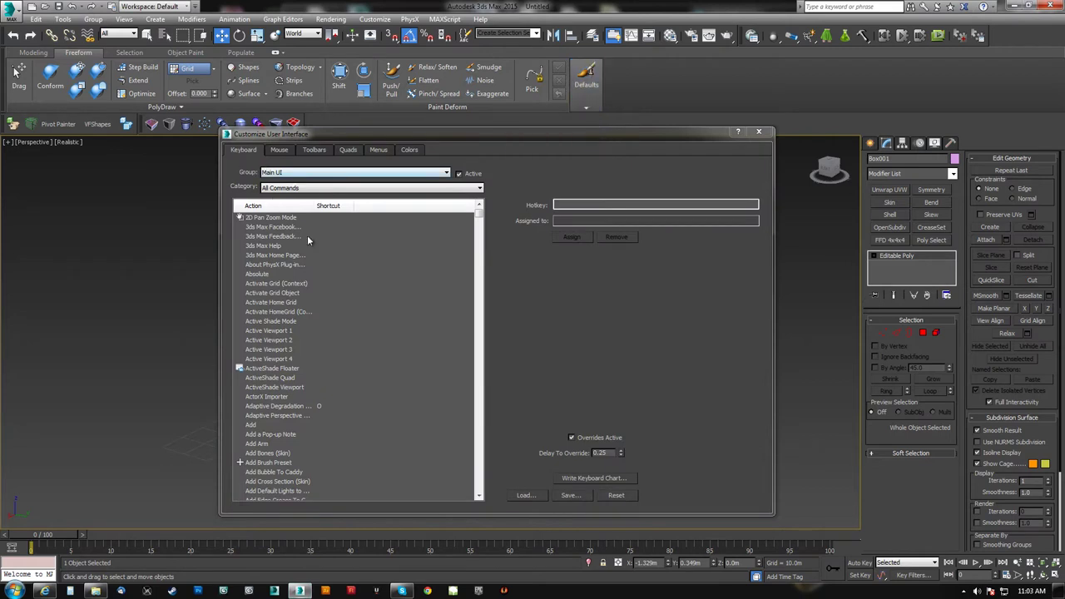
pyautogui.click(270, 313)
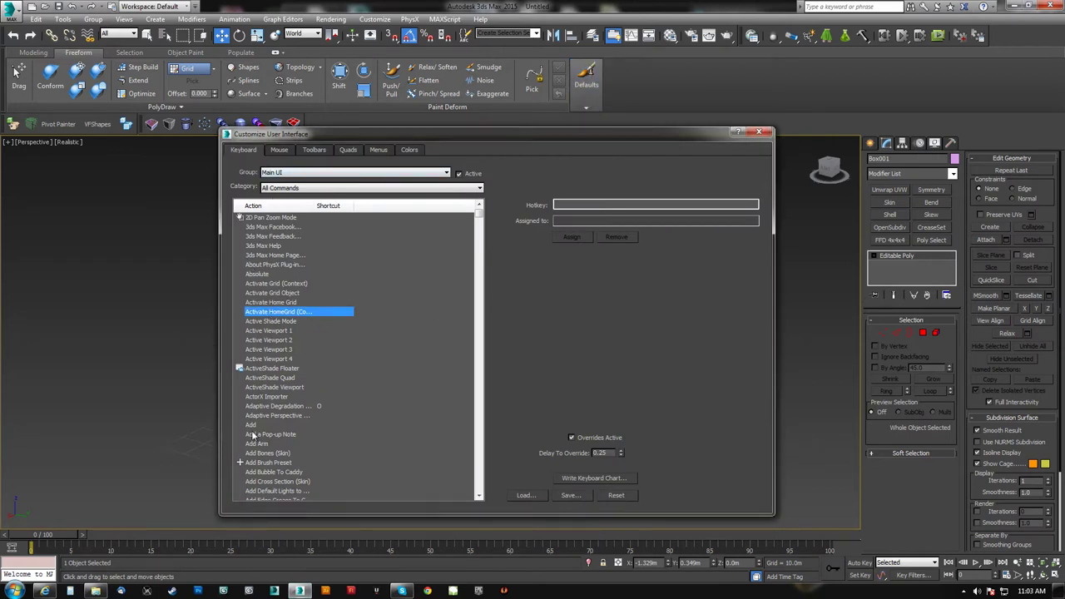
pyautogui.press('Down')
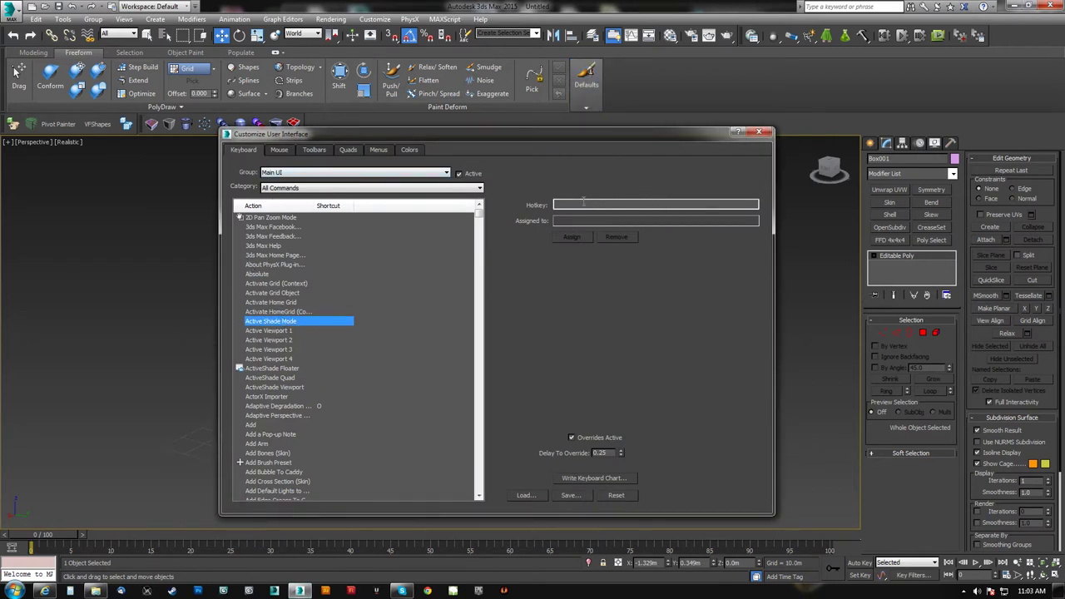
pyautogui.press('Tab')
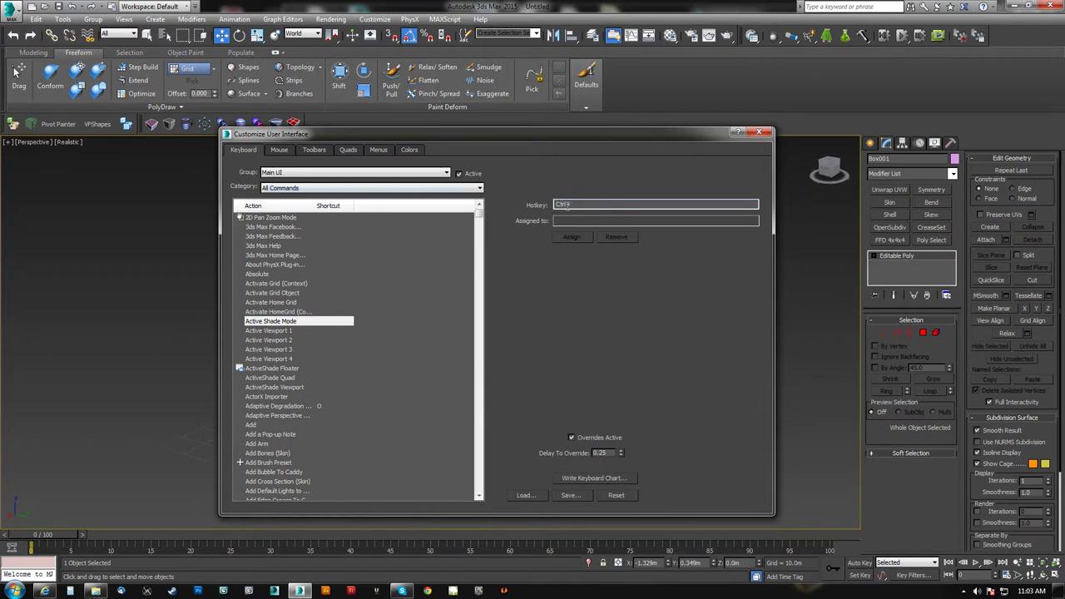
pyautogui.press('shift')
pyautogui.hotkey('ctrl', 'alt', 'shift')
pyautogui.hotkey('ctrl', 'alt', 'shift')
# - Open saving of the keyboard shortcuts to a file and inspect the security permissions of the 3ds Max 2015 folder, changing nothing
pyautogui.moveTo(548, 136); pyautogui.dragTo(551, 108)
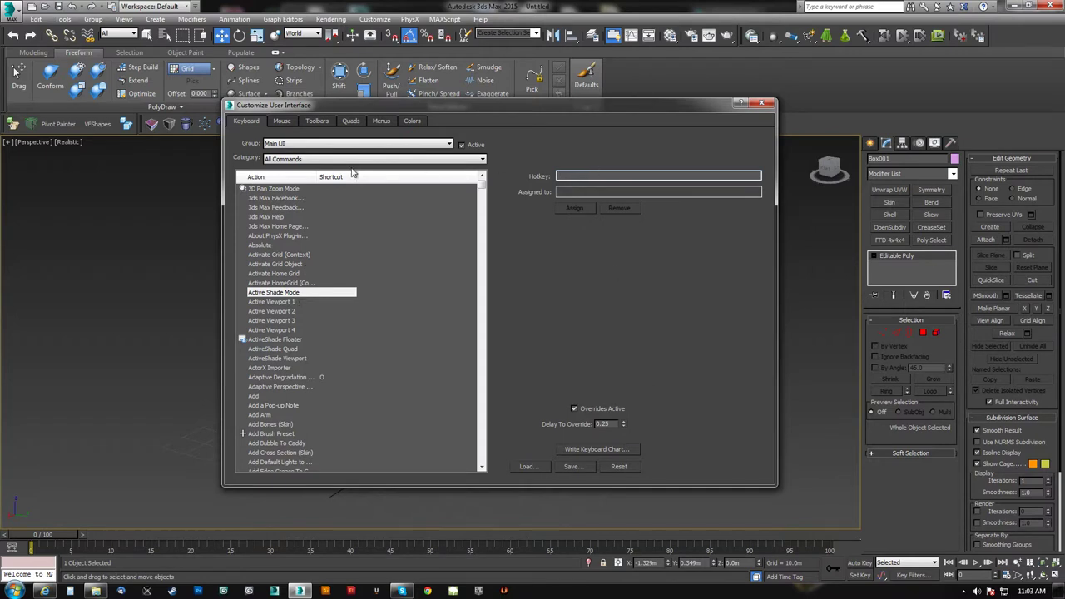
pyautogui.click(573, 462)
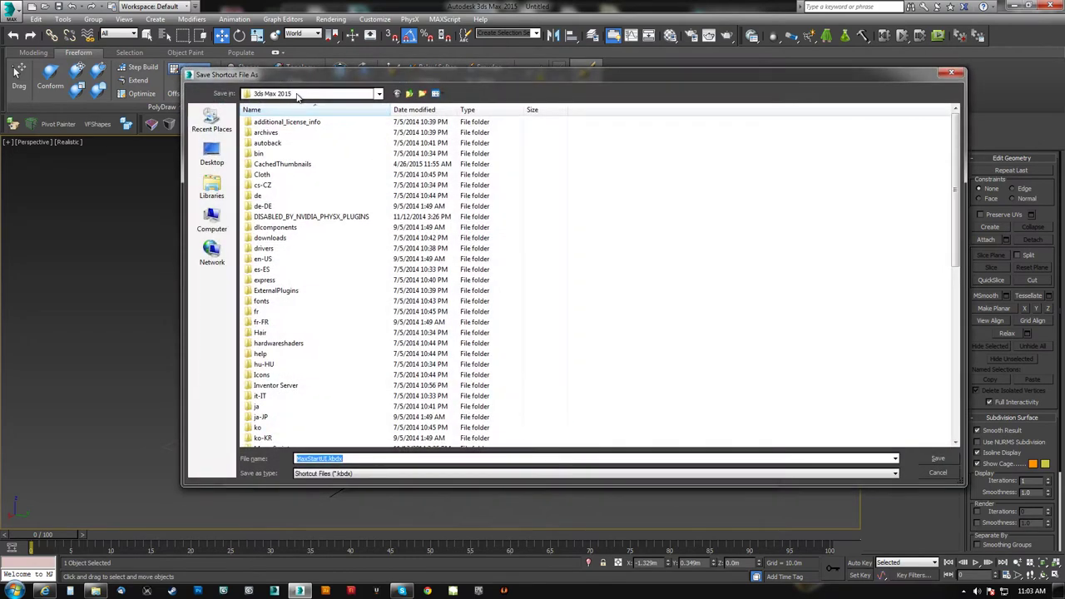
pyautogui.click(408, 93)
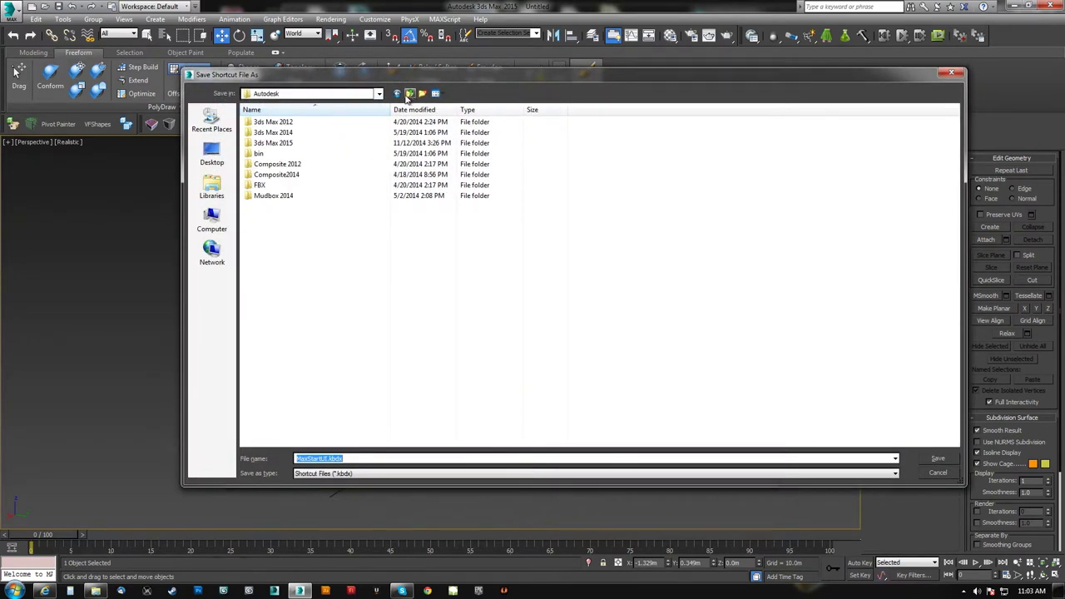
pyautogui.rightClick(286, 143)
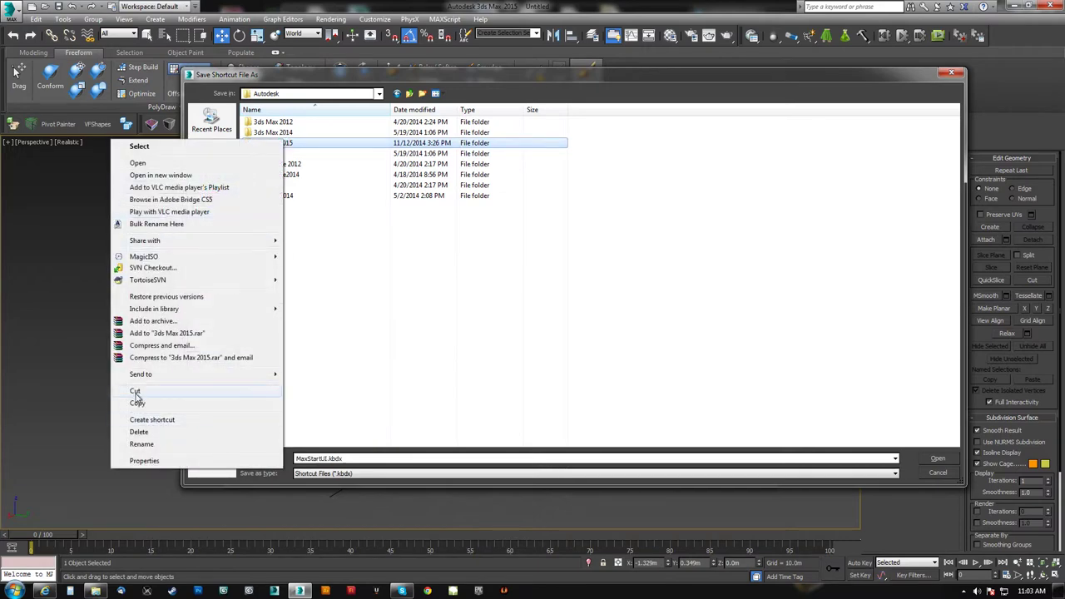
pyautogui.click(144, 460)
pyautogui.click(360, 165)
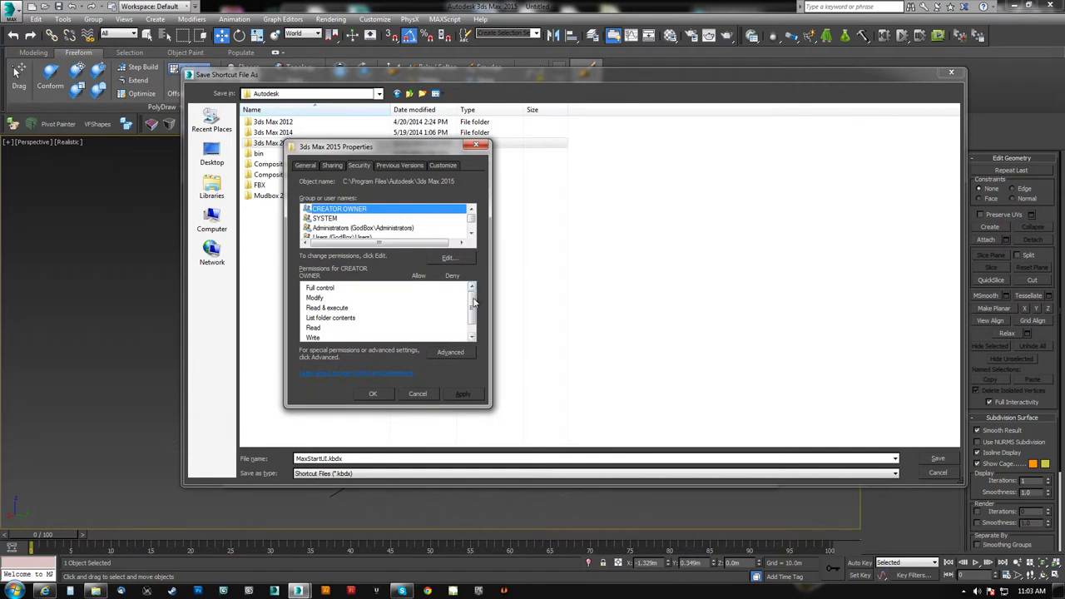
pyautogui.moveTo(474, 293)
pyautogui.mouseDown()
pyautogui.moveTo(473, 318)
pyautogui.moveTo(473, 292)
pyautogui.mouseUp()
pyautogui.click(418, 395)
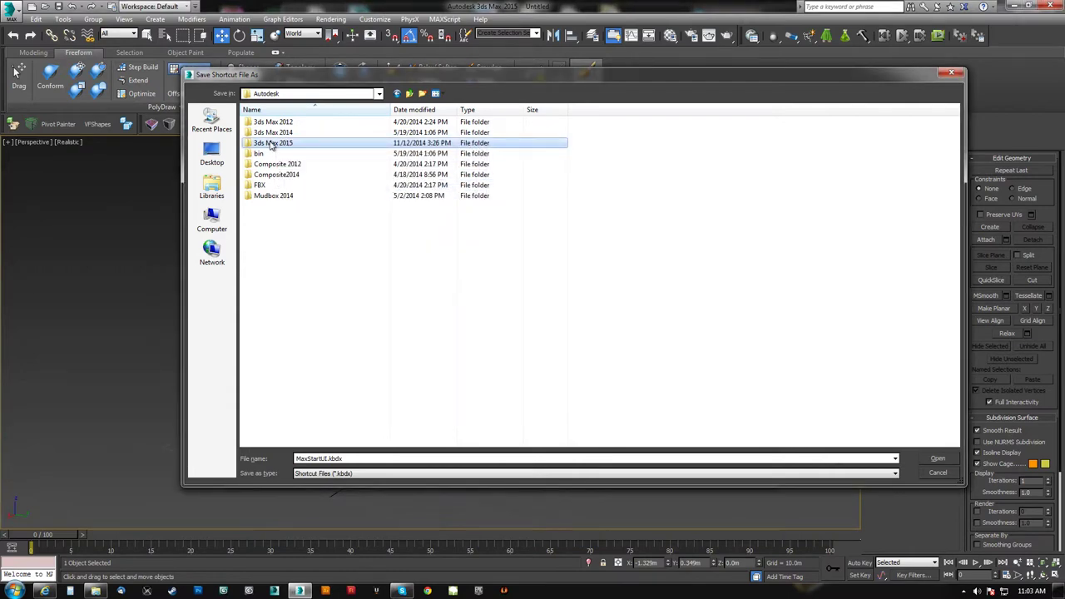
# - Locate MaxStartUI.kbdx in the 3ds Max 2015 folder, cancel the save and close the user interface customization
pyautogui.doubleClick(270, 144)
pyautogui.moveTo(959, 217); pyautogui.dragTo(963, 454)
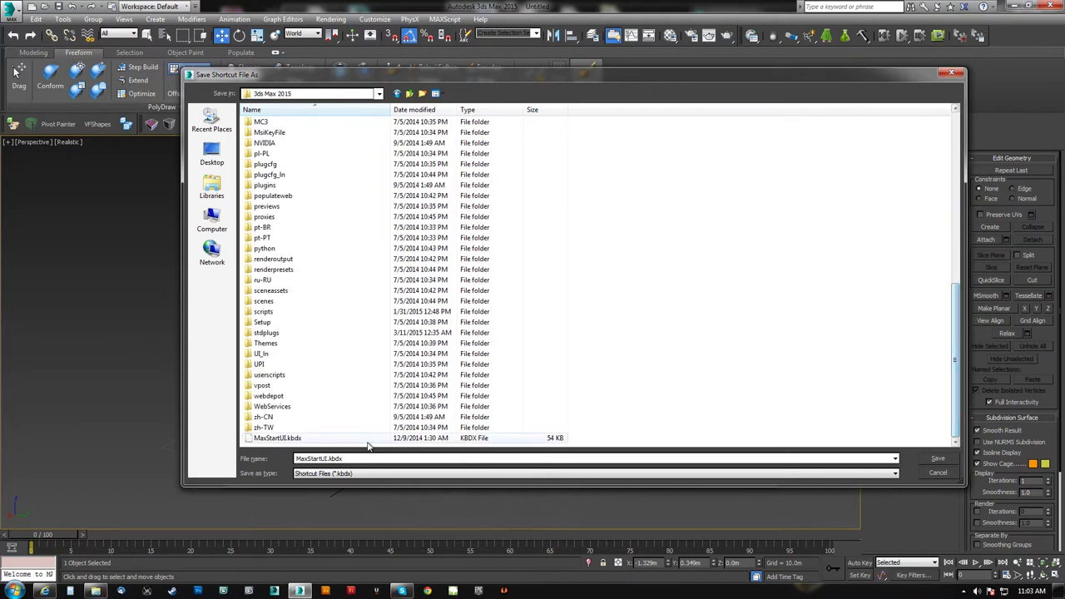
pyautogui.click(273, 439)
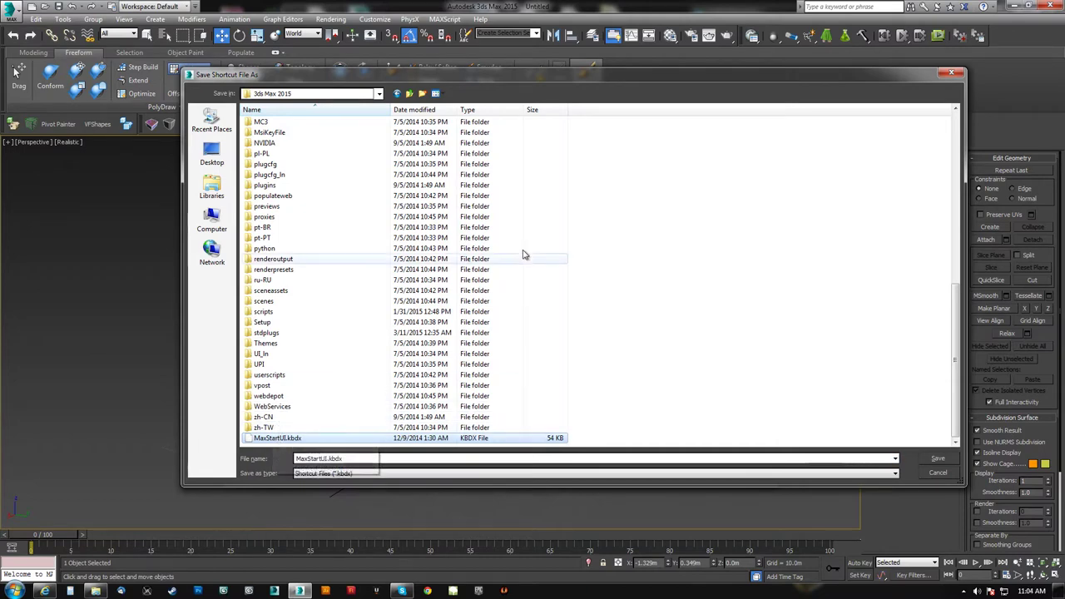
pyautogui.click(938, 472)
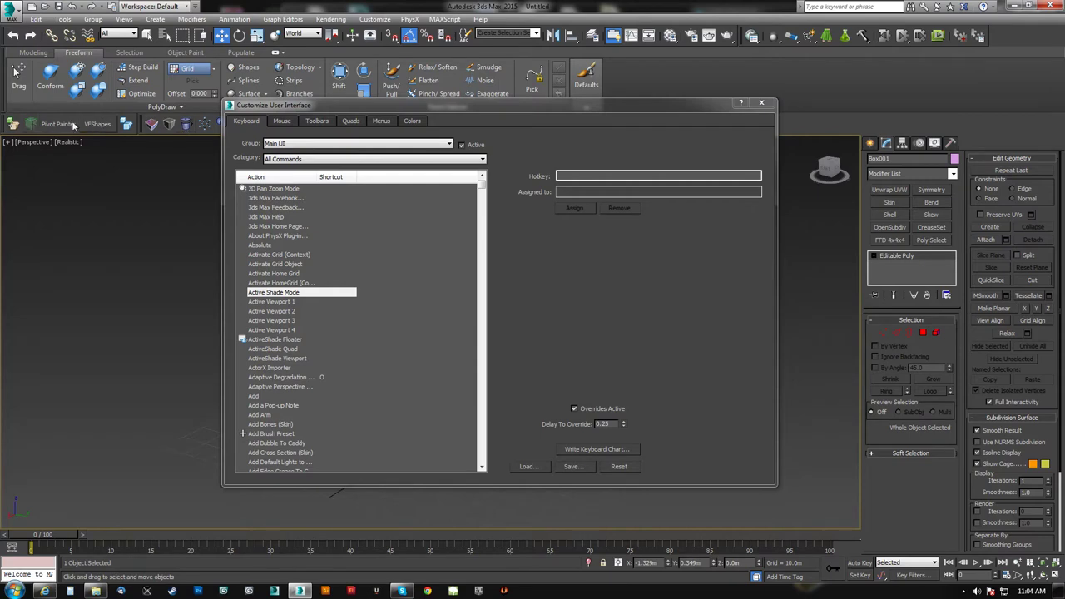
pyautogui.click(761, 103)
# - Activate the Edge selection level of the editable poly box and view the box from several angles
pyautogui.moveTo(584, 291); pyautogui.dragTo(541, 334, button='middle')
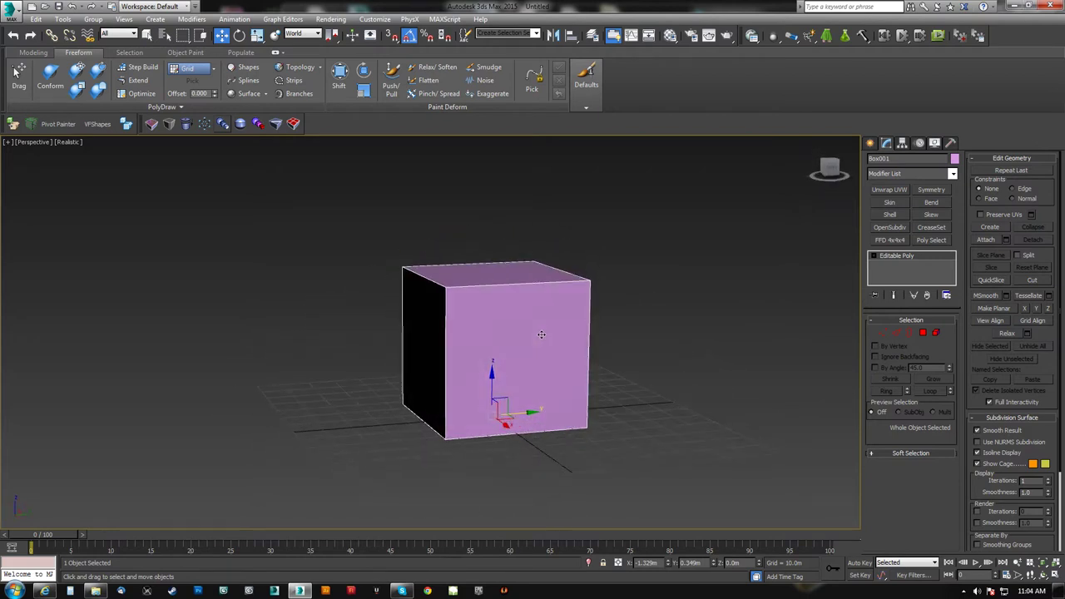
pyautogui.keyDown('alt'); pyautogui.moveTo(490, 202); pyautogui.dragTo(485, 225, button='middle'); pyautogui.keyUp('alt')
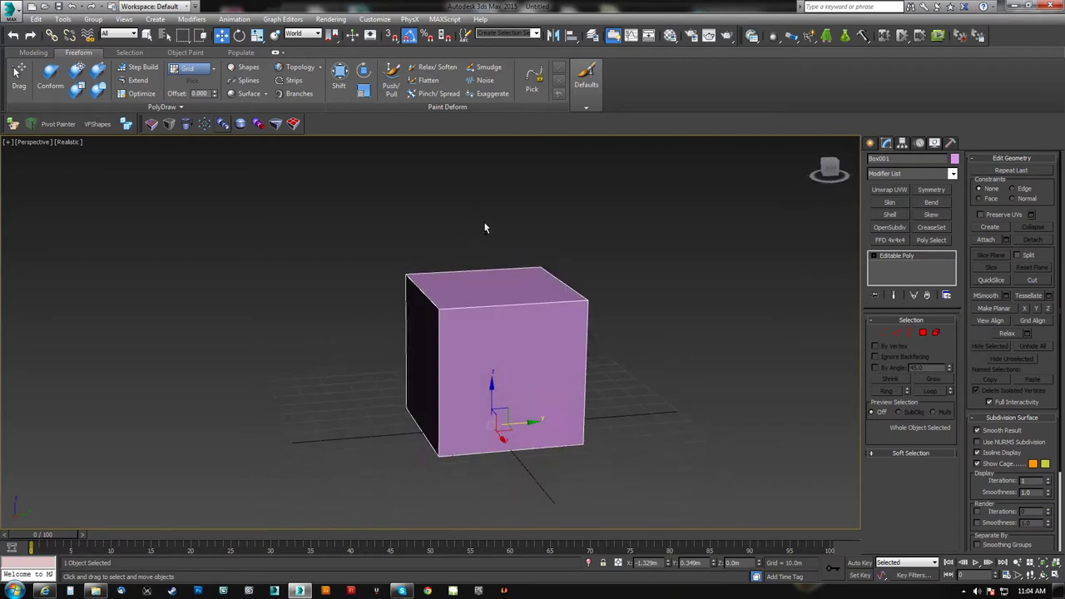
pyautogui.click(895, 333)
pyautogui.keyDown('alt'); pyautogui.moveTo(585, 368); pyautogui.dragTo(565, 375, button='middle'); pyautogui.keyUp('alt')
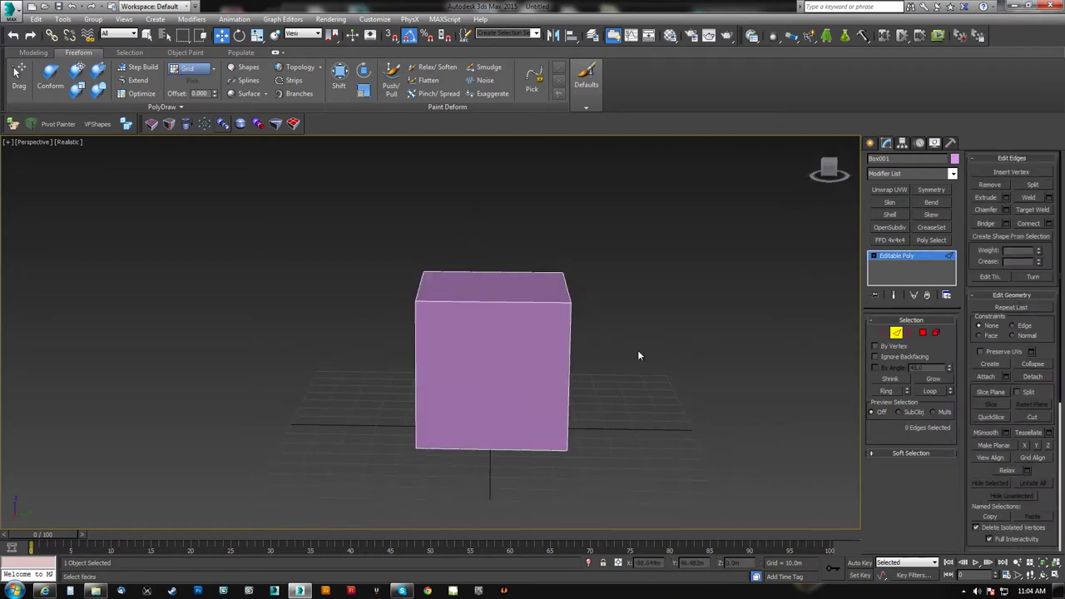
pyautogui.keyDown('alt'); pyautogui.moveTo(641, 314); pyautogui.dragTo(573, 332, button='middle'); pyautogui.keyUp('alt')
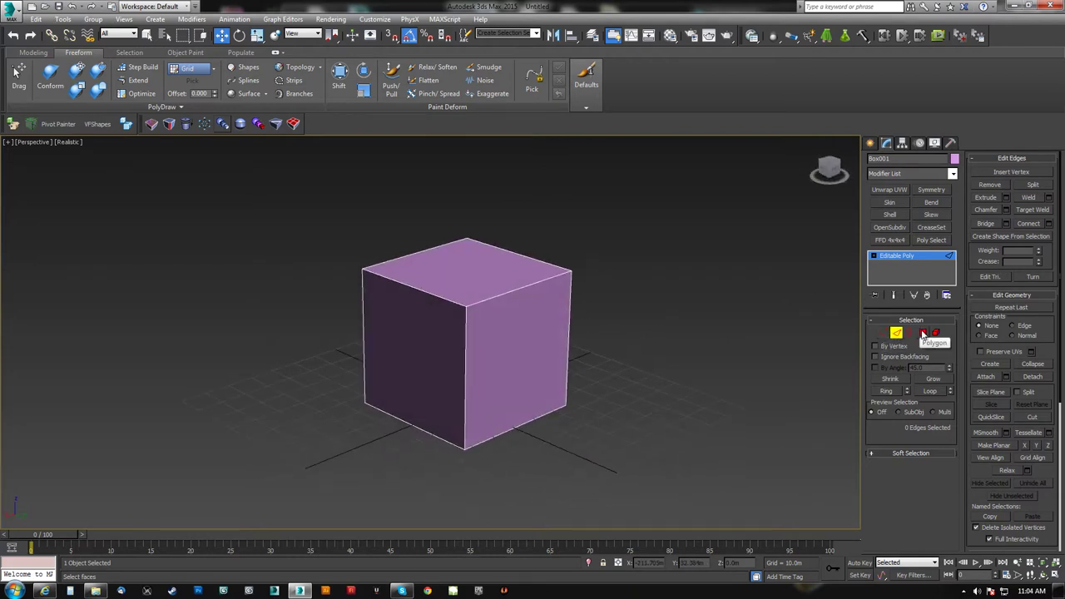
pyautogui.moveTo(547, 373); pyautogui.dragTo(498, 331, button='middle')
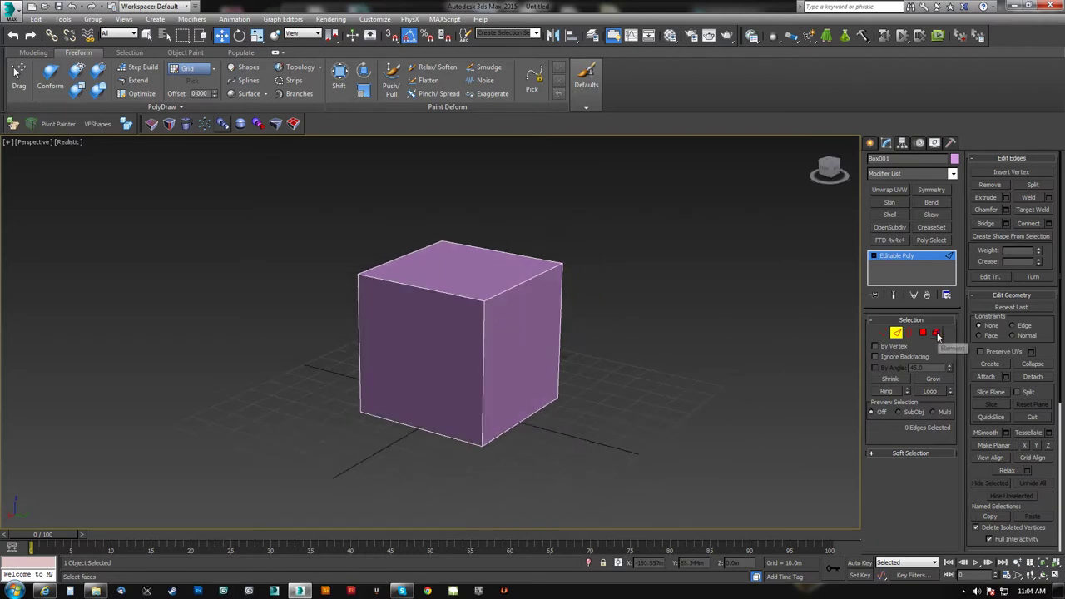
# - Try the Vertex, Polygon, Element, Border and Edge selection levels and return to the whole-object level
pyautogui.click(883, 332)
pyautogui.click(922, 335)
pyautogui.click(936, 334)
pyautogui.click(909, 333)
pyautogui.click(898, 334)
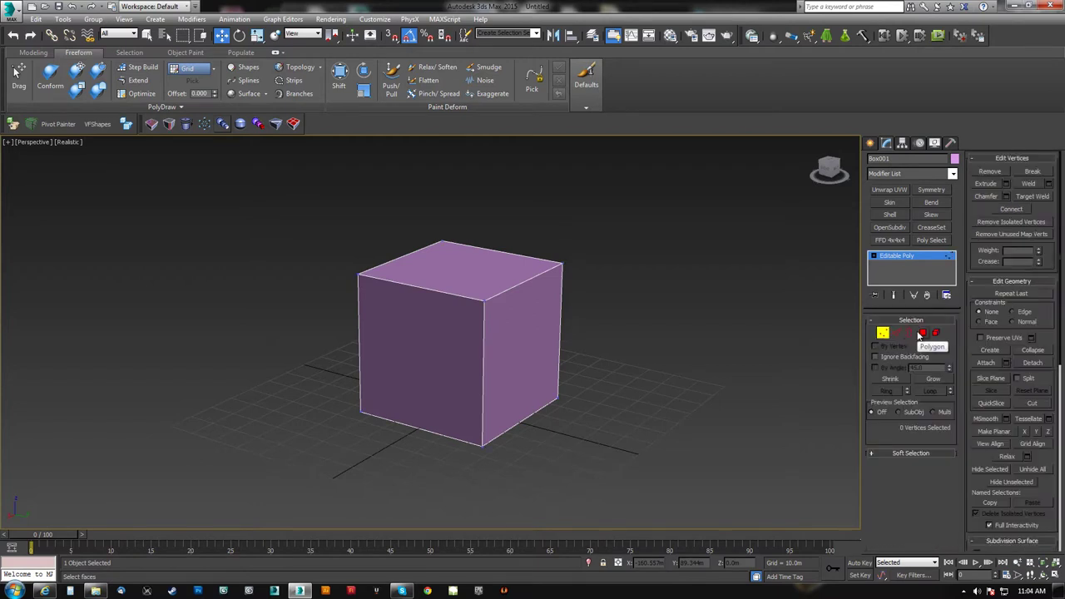
pyautogui.click(909, 333)
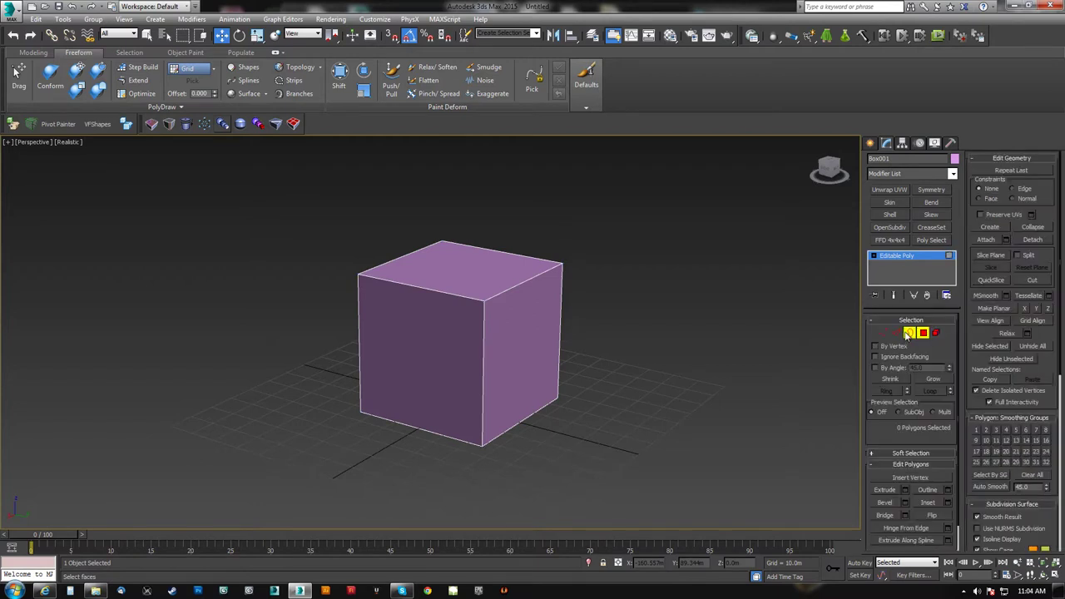
pyautogui.click(901, 261)
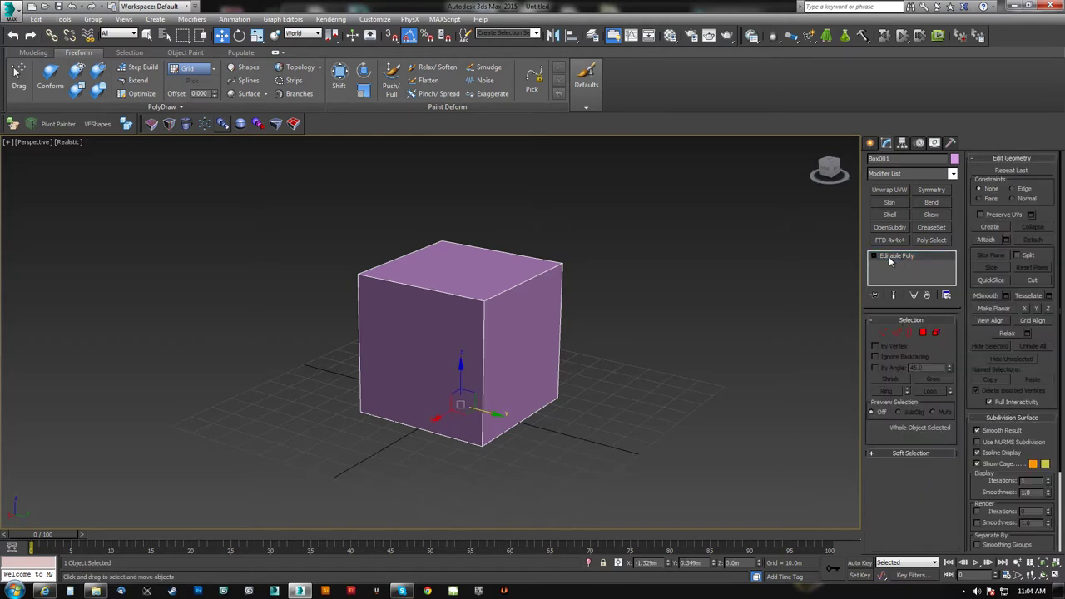
# - Rename the box as House and select its top polygon
pyautogui.moveTo(490, 413); pyautogui.dragTo(458, 365)
pyautogui.keyDown('alt'); pyautogui.moveTo(464, 285); pyautogui.dragTo(485, 310, button='middle'); pyautogui.keyUp('alt')
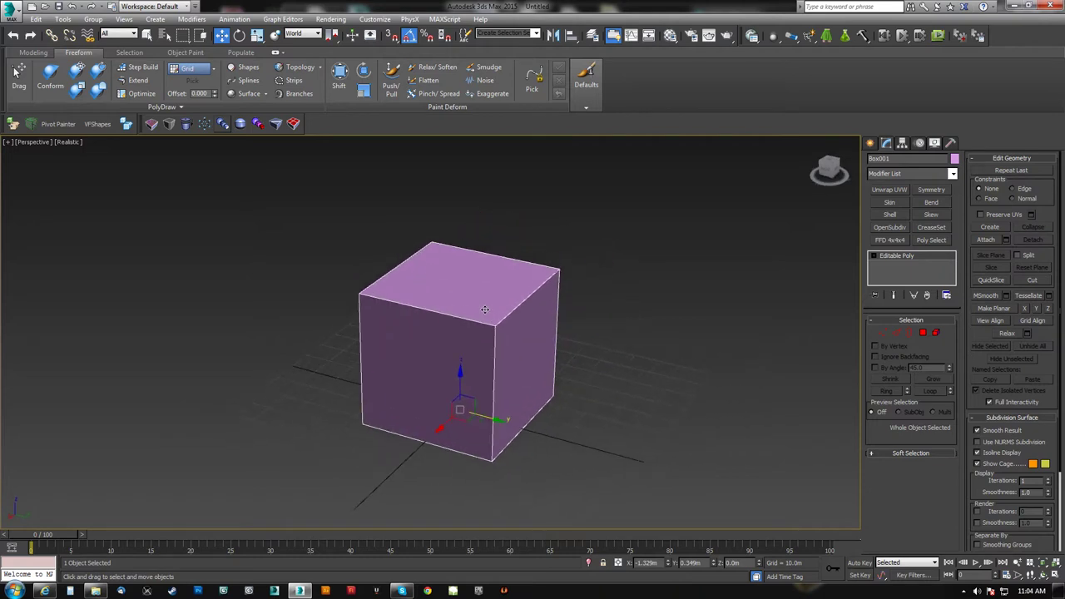
pyautogui.click(893, 159)
pyautogui.write('House')
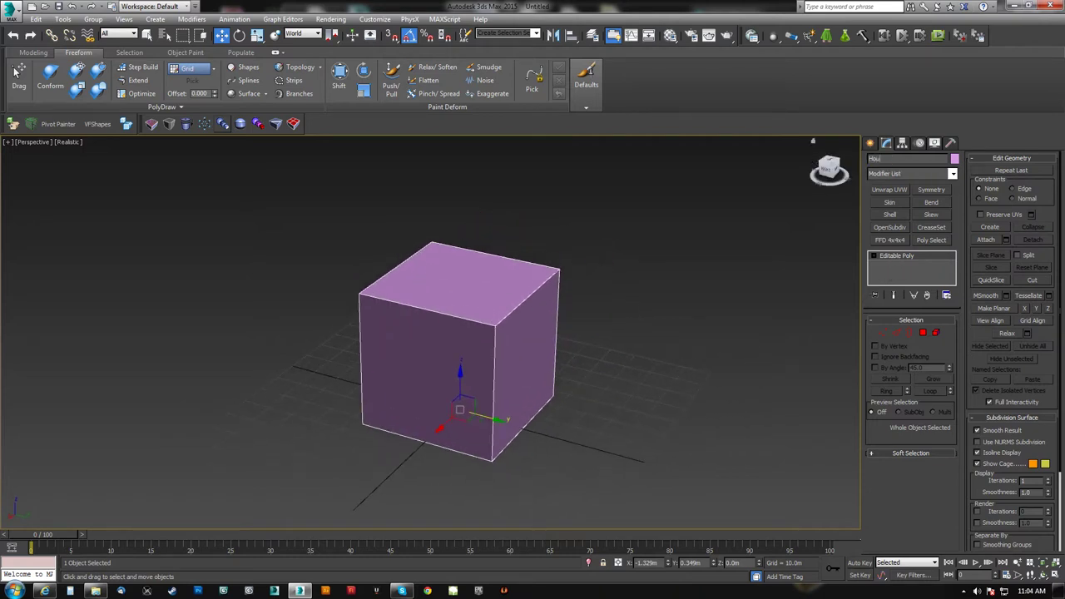
pyautogui.click(924, 333)
pyautogui.click(478, 278)
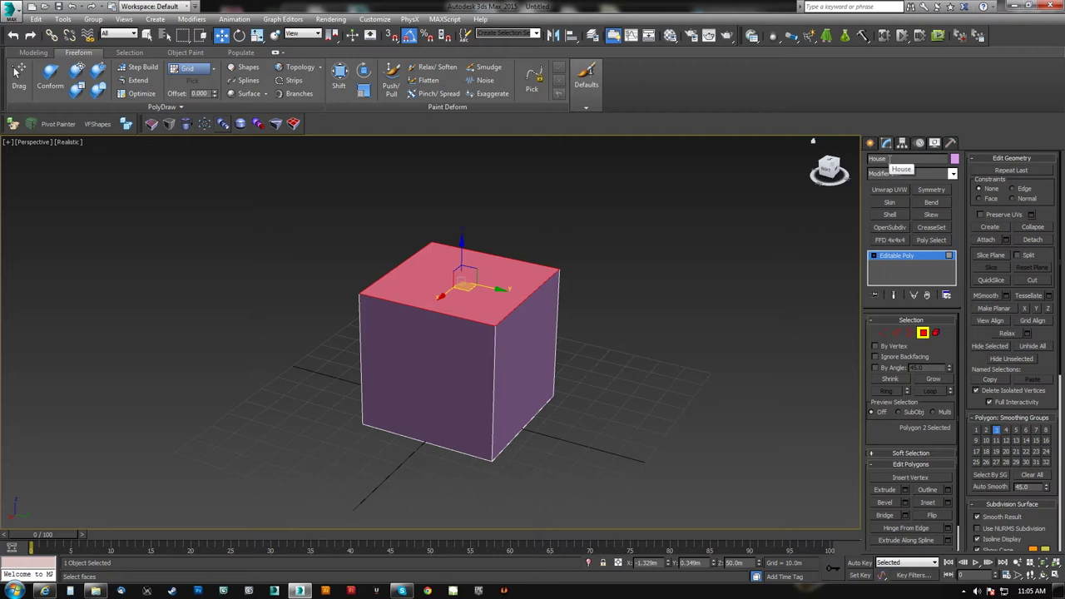
# - Clone the whole box element about 66 m along the Y axis, as an element of the same object
pyautogui.click(929, 334)
pyautogui.click(939, 333)
pyautogui.click(524, 361)
pyautogui.moveTo(524, 358); pyautogui.dragTo(528, 336, button='middle')
pyautogui.keyDown('shift'); pyautogui.moveTo(500, 318); pyautogui.dragTo(695, 331); pyautogui.keyUp('shift')
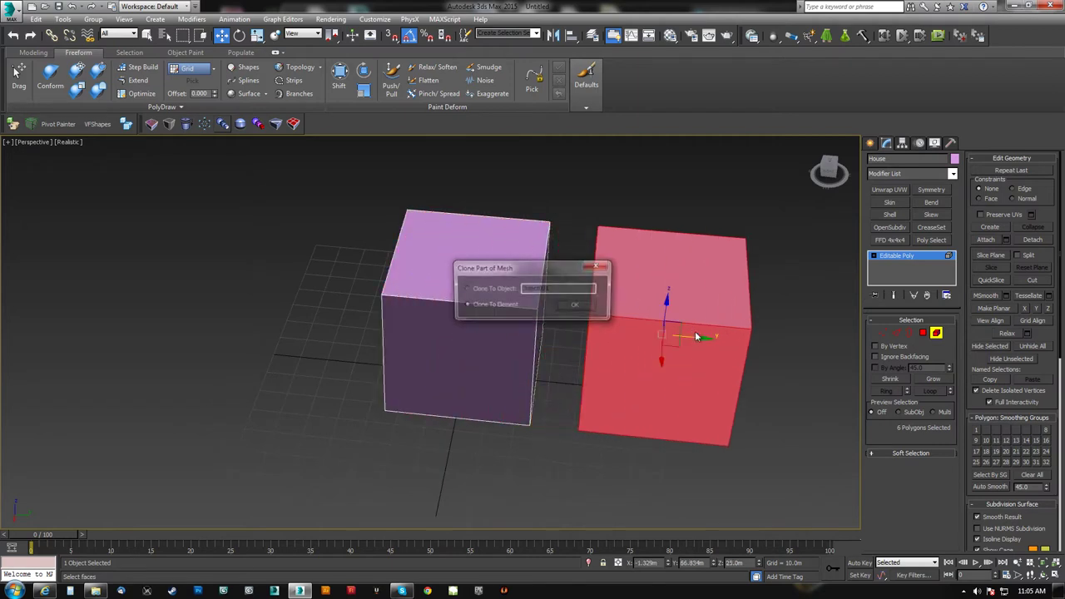
pyautogui.click(580, 308)
# - Compare whole-object and Element selection by selecting the original and the cloned box element alternately
pyautogui.click(936, 333)
pyautogui.moveTo(508, 366)
pyautogui.keyDown('alt'); pyautogui.mouseDown(button='middle')
pyautogui.moveTo(522, 364)
pyautogui.moveTo(205, 371)
pyautogui.moveTo(522, 382)
pyautogui.moveTo(262, 346)
pyautogui.moveTo(637, 364)
pyautogui.moveTo(700, 268)
pyautogui.mouseUp(button='middle'); pyautogui.keyUp('alt')
pyautogui.moveTo(546, 373); pyautogui.dragTo(458, 301, button='middle')
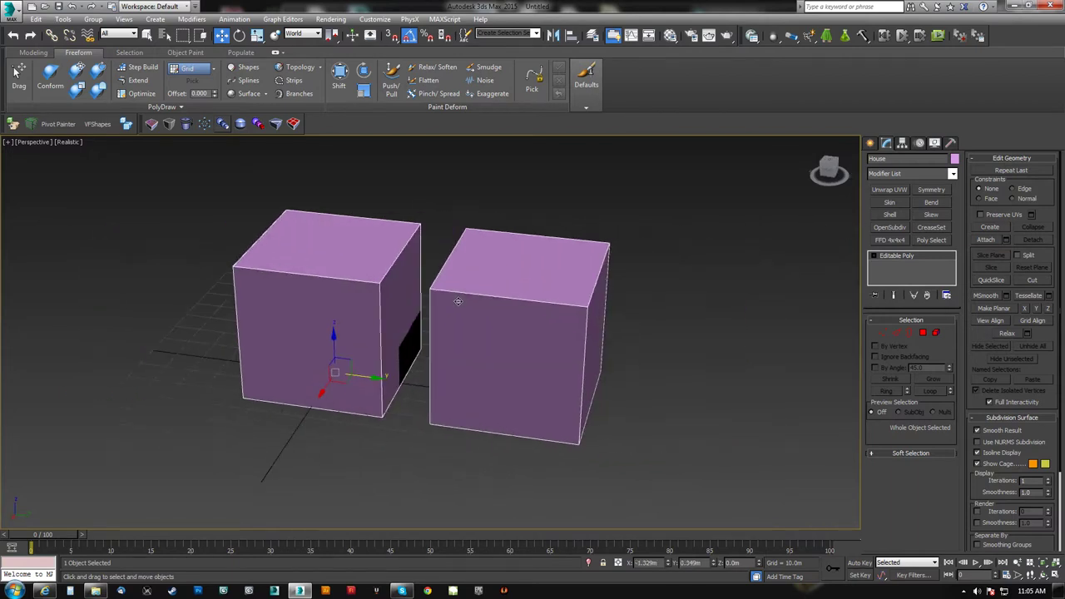
pyautogui.click(938, 333)
pyautogui.click(541, 348)
pyautogui.moveTo(541, 348)
pyautogui.mouseDown(button='middle')
pyautogui.moveTo(566, 347)
pyautogui.moveTo(542, 356)
pyautogui.mouseUp(button='middle')
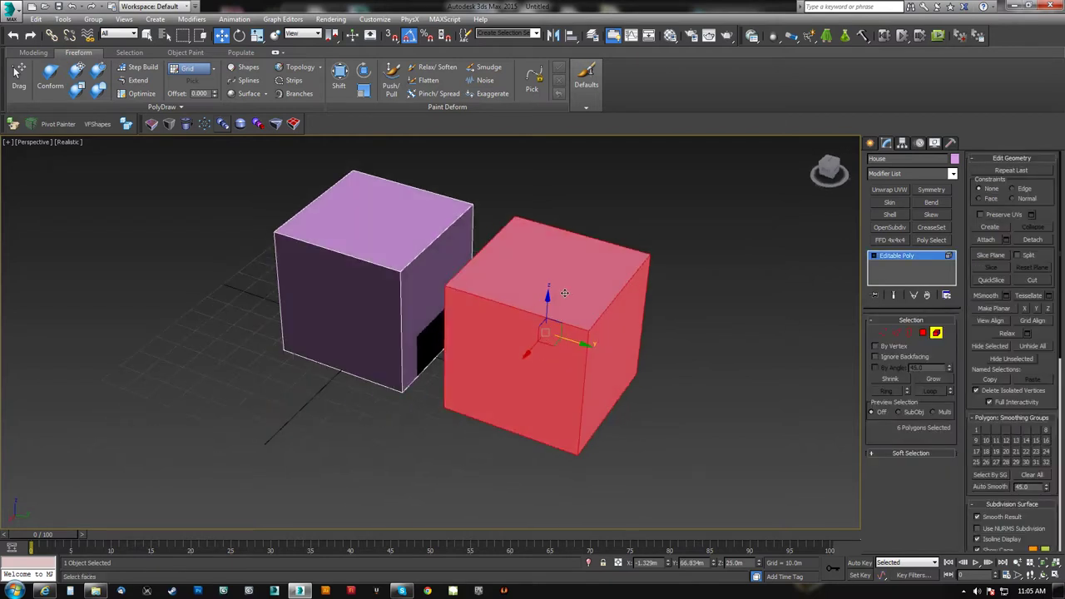
pyautogui.click(744, 350)
pyautogui.click(416, 253)
pyautogui.click(559, 304)
pyautogui.click(401, 249)
pyautogui.click(537, 283)
pyautogui.click(392, 230)
pyautogui.click(540, 271)
pyautogui.click(422, 245)
pyautogui.click(551, 286)
pyautogui.click(423, 252)
# - Try bridging the two facing side polygons of the original and the cloned box
pyautogui.click(923, 334)
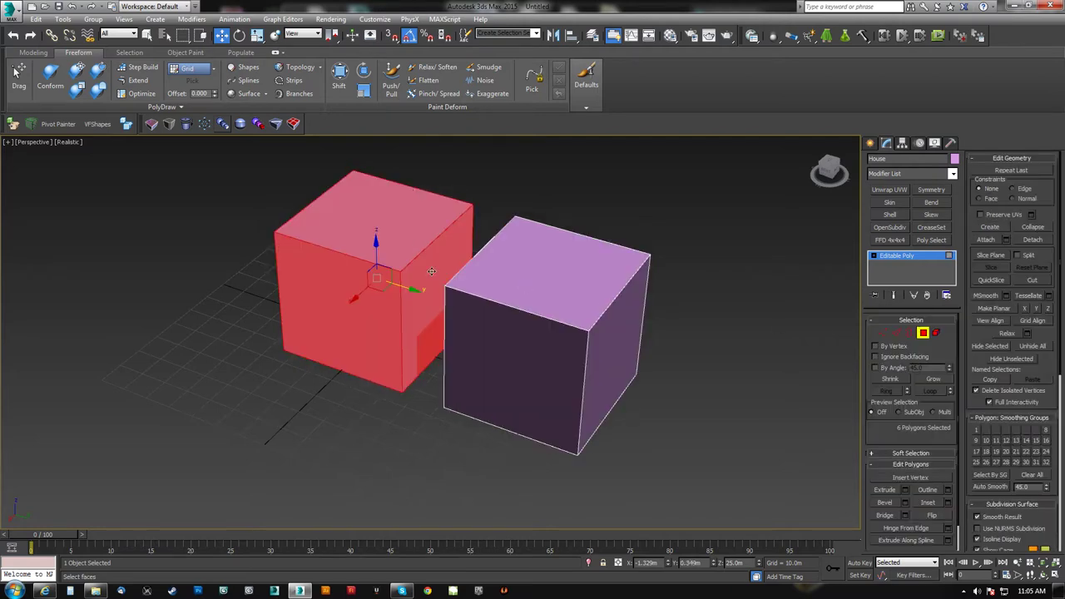
pyautogui.click(433, 266)
pyautogui.keyDown('alt'); pyautogui.moveTo(433, 266); pyautogui.dragTo(499, 260, button='middle'); pyautogui.keyUp('alt')
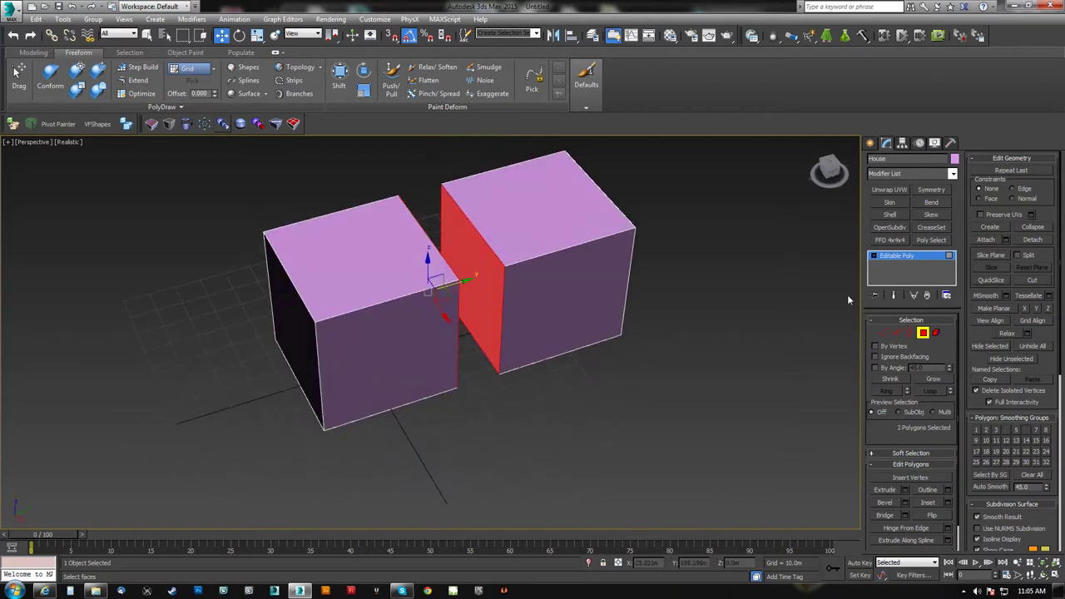
pyautogui.click(885, 516)
pyautogui.keyDown('alt'); pyautogui.moveTo(712, 437); pyautogui.dragTo(764, 332, button='middle'); pyautogui.keyUp('alt')
# - Select the bridged boxes as one element and examine the joined mesh from several angles
pyautogui.click(936, 334)
pyautogui.click(545, 260)
pyautogui.keyDown('alt'); pyautogui.moveTo(545, 260); pyautogui.dragTo(417, 238, button='middle'); pyautogui.keyUp('alt')
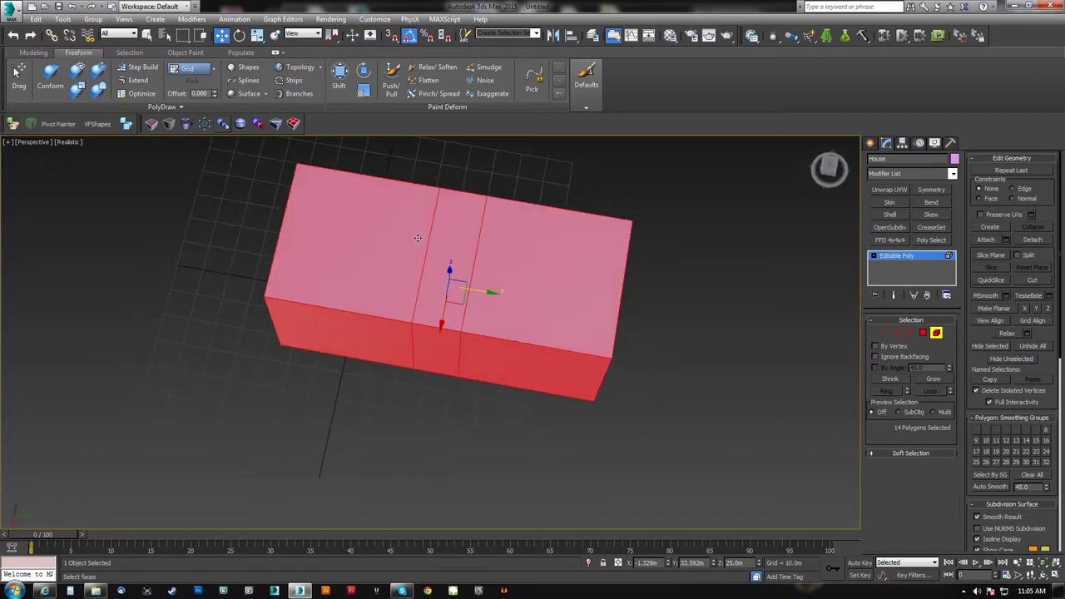
pyautogui.keyDown('alt'); pyautogui.moveTo(428, 293); pyautogui.dragTo(436, 285, button='middle'); pyautogui.keyUp('alt')
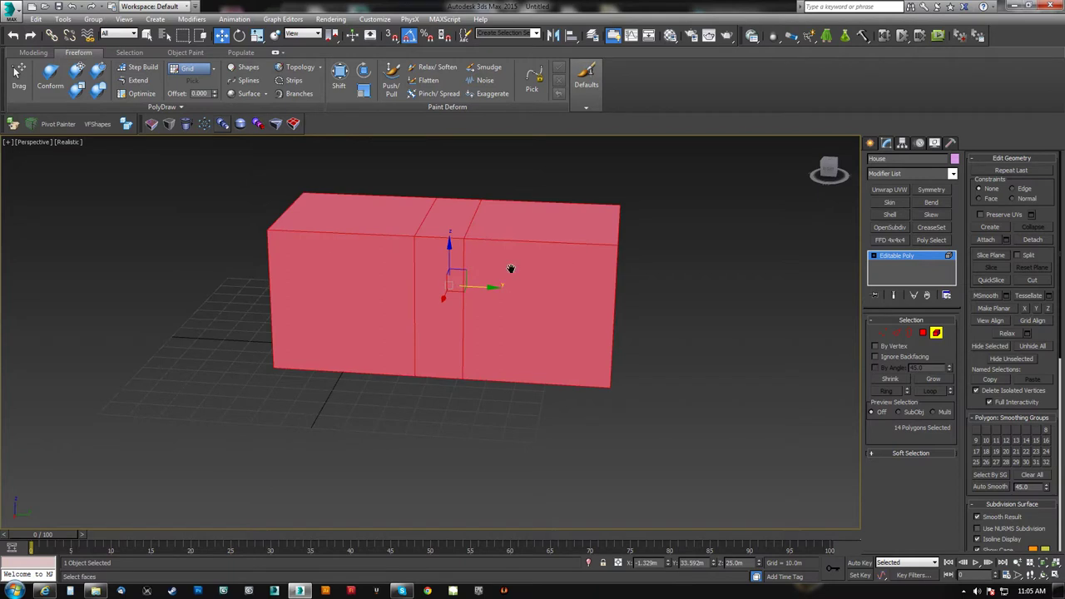
pyautogui.keyDown('alt'); pyautogui.moveTo(510, 270); pyautogui.dragTo(417, 231, button='middle'); pyautogui.keyUp('alt')
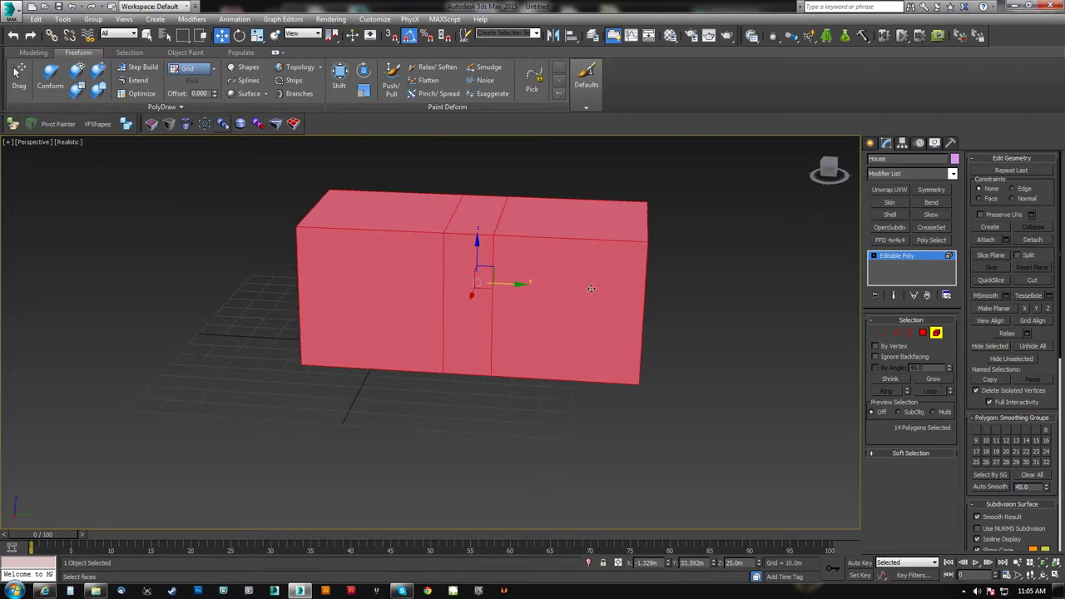
pyautogui.keyDown('alt'); pyautogui.moveTo(481, 291); pyautogui.dragTo(468, 220, button='middle'); pyautogui.keyUp('alt')
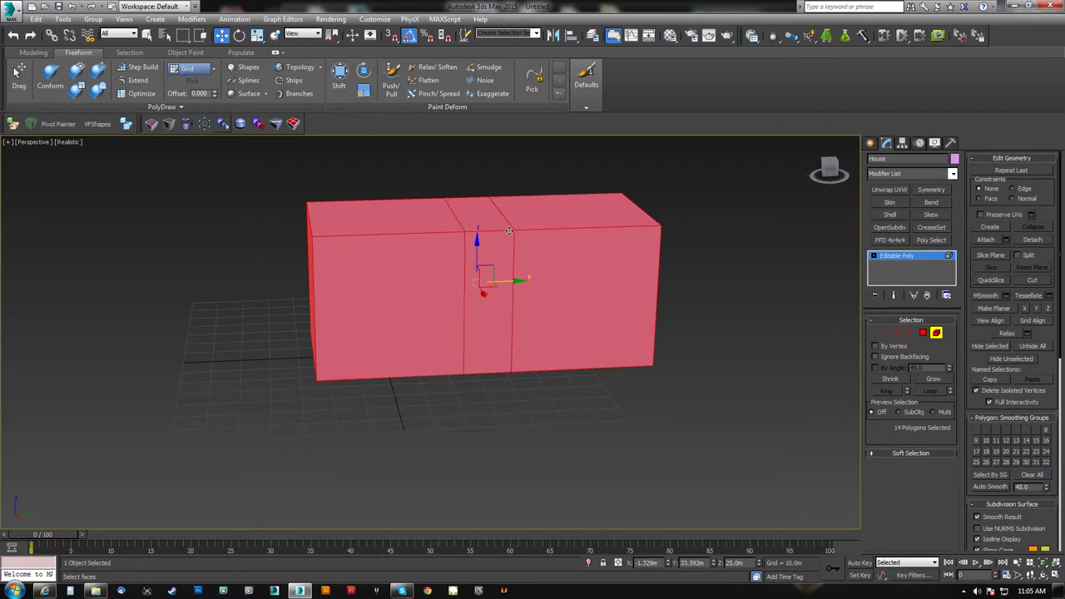
pyautogui.moveTo(571, 353); pyautogui.dragTo(530, 342, button='middle')
# - Undo the bridge between the two boxes and delete the cloned box element
pyautogui.hotkey('ctrl', 'z')
pyautogui.hotkey('ctrl', 'z')
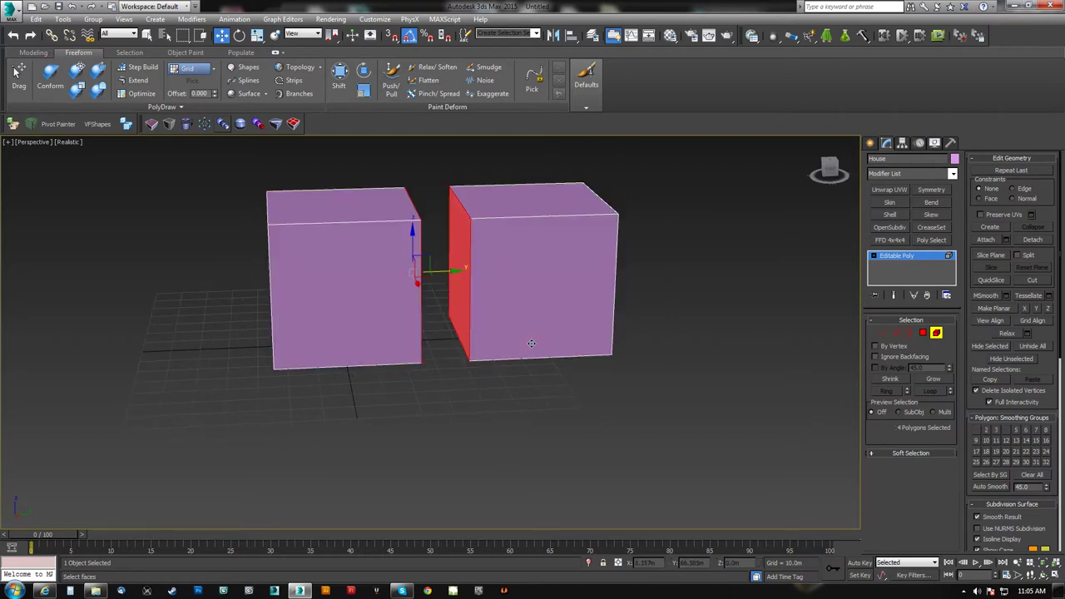
pyautogui.keyDown('alt'); pyautogui.moveTo(804, 341); pyautogui.dragTo(723, 345, button='middle'); pyautogui.keyUp('alt')
pyautogui.click(548, 288)
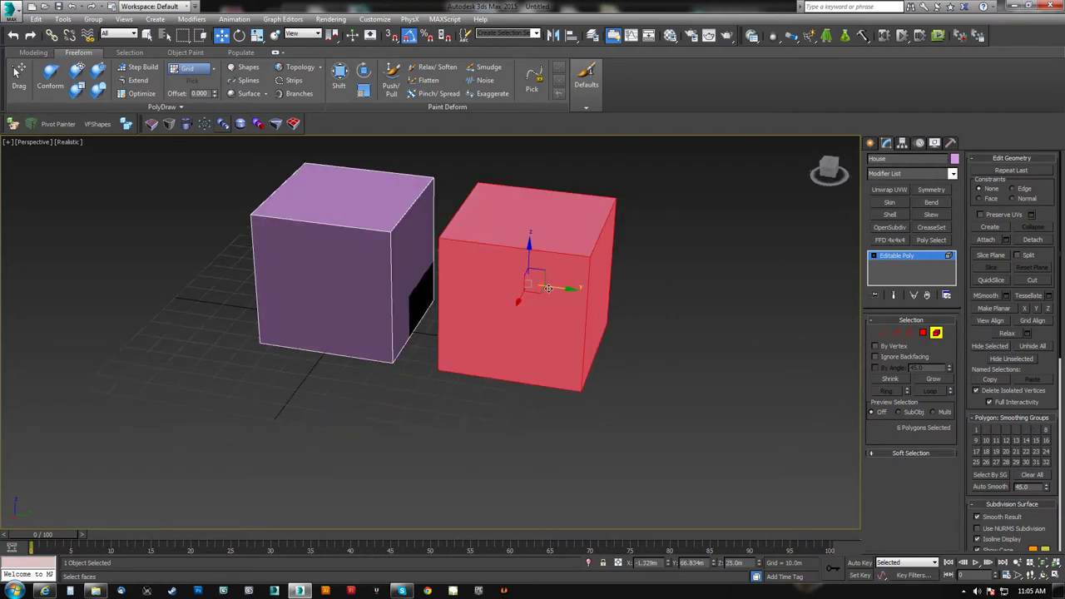
pyautogui.press('Delete')
# - Select the top polygon of the remaining box and hide it to expose the inside
pyautogui.moveTo(298, 313); pyautogui.dragTo(498, 325, button='middle')
pyautogui.moveTo(498, 324); pyautogui.dragTo(466, 369, button='middle')
pyautogui.scroll(4, 467, 370)
pyautogui.keyDown('alt'); pyautogui.moveTo(617, 325); pyautogui.dragTo(559, 350, button='middle'); pyautogui.keyUp('alt')
pyautogui.scroll(-2, 559, 350)
pyautogui.click(923, 333)
pyautogui.click(537, 272)
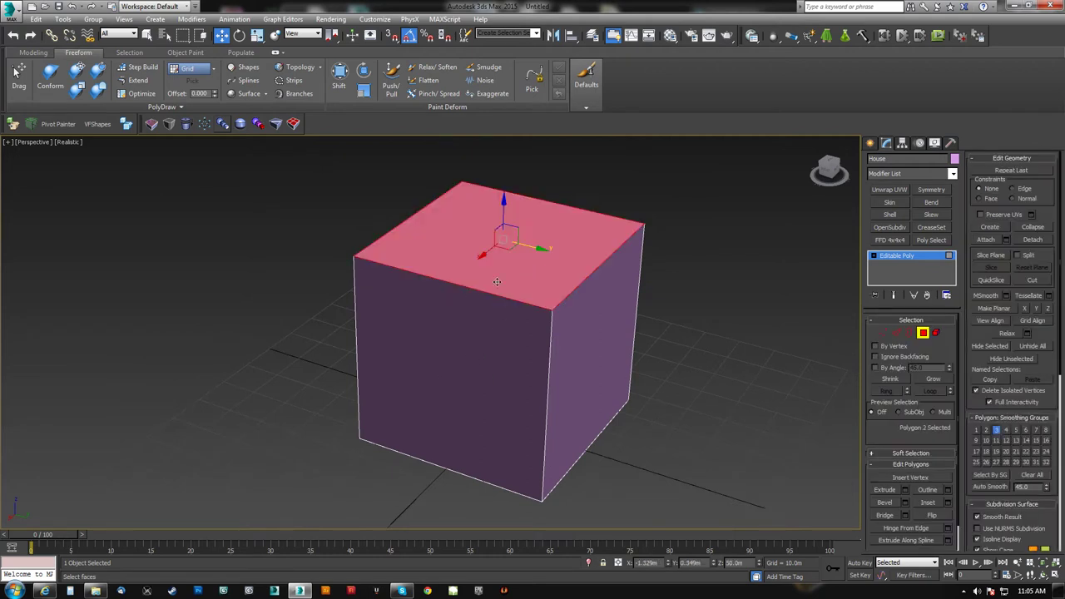
pyautogui.keyDown('alt'); pyautogui.moveTo(540, 261); pyautogui.dragTo(293, 237, button='middle'); pyautogui.keyUp('alt')
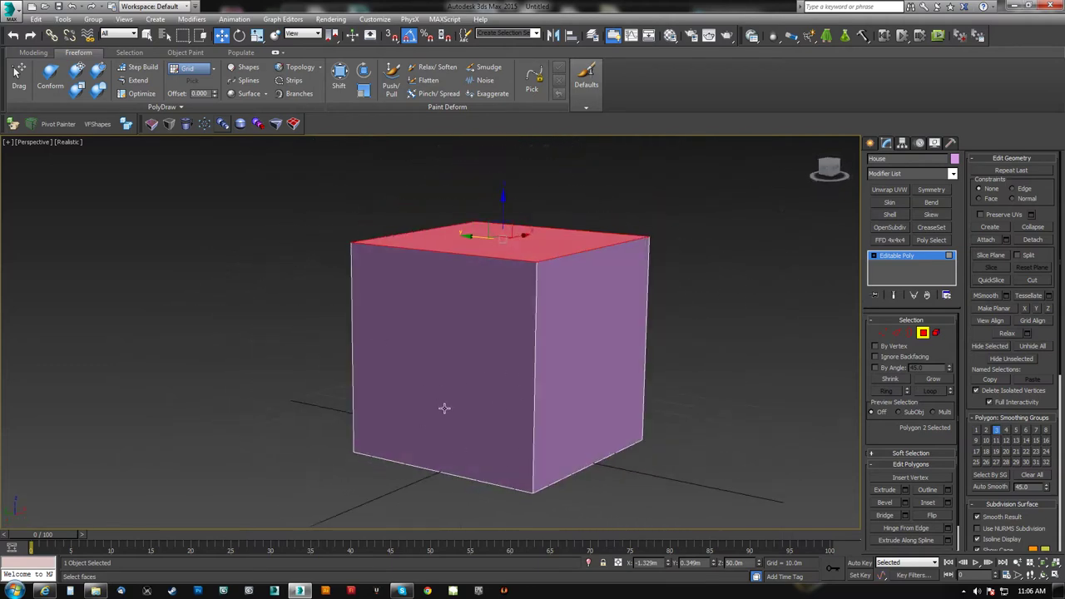
pyautogui.keyDown('alt'); pyautogui.moveTo(498, 379); pyautogui.dragTo(496, 336, button='middle'); pyautogui.keyUp('alt')
pyautogui.keyDown('alt'); pyautogui.moveTo(503, 393); pyautogui.dragTo(541, 375, button='middle'); pyautogui.keyUp('alt')
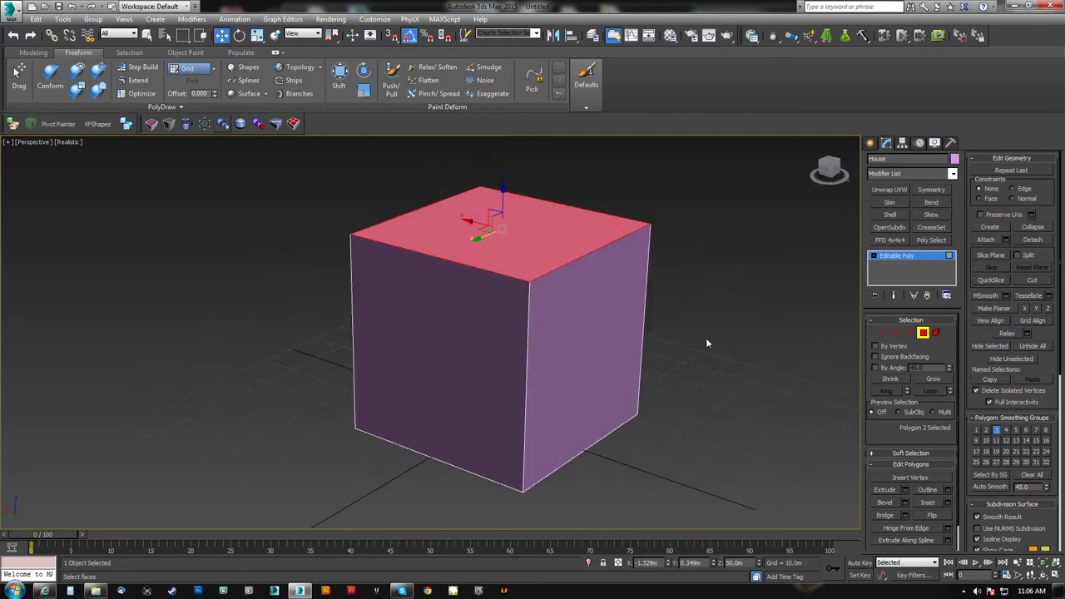
pyautogui.click(1002, 348)
pyautogui.keyDown('alt'); pyautogui.moveTo(358, 249); pyautogui.dragTo(476, 264, button='middle'); pyautogui.keyUp('alt')
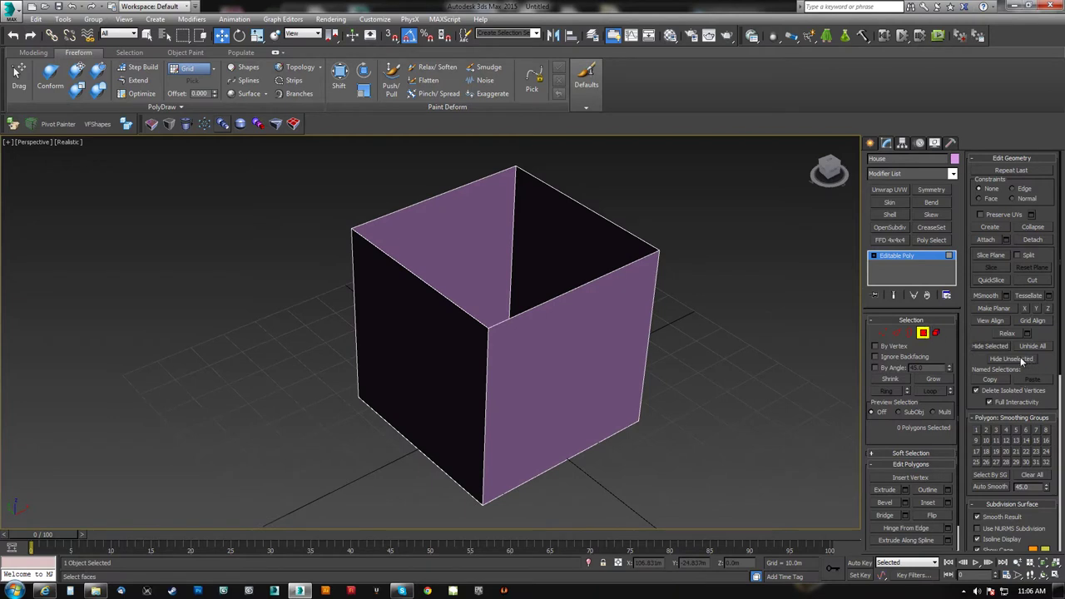
# - Unhide all hidden polygons of the box
pyautogui.click(1022, 361)
pyautogui.click(1036, 347)
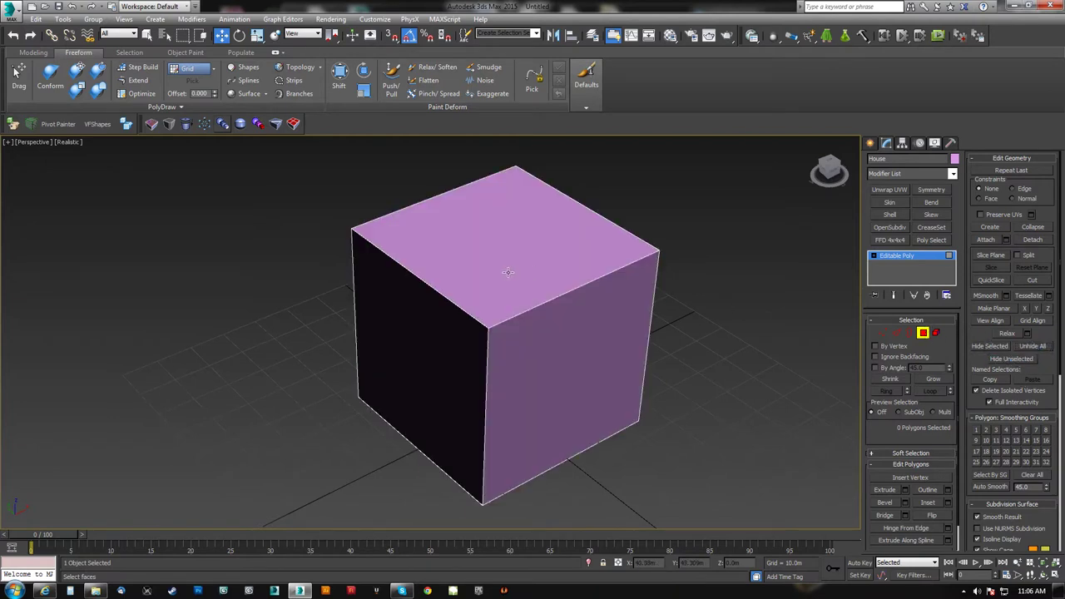
# - Hide the box's top polygon once more to look inside, and unhide all polygons
pyautogui.moveTo(506, 278); pyautogui.dragTo(471, 276, button='middle')
pyautogui.click(500, 288)
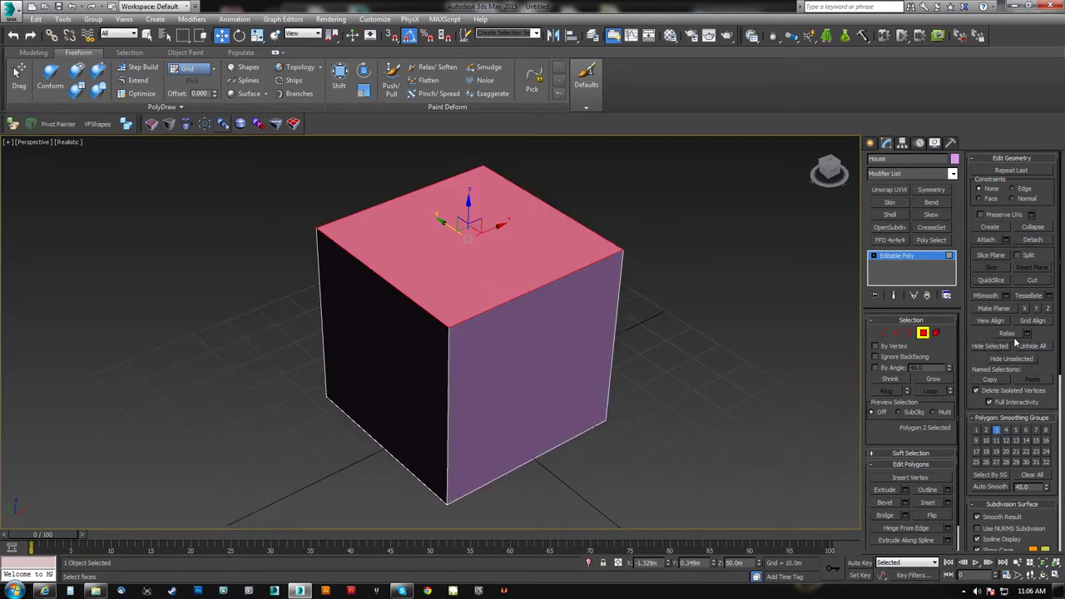
pyautogui.click(1005, 351)
pyautogui.keyDown('alt'); pyautogui.moveTo(653, 305); pyautogui.dragTo(547, 308, button='middle'); pyautogui.keyUp('alt')
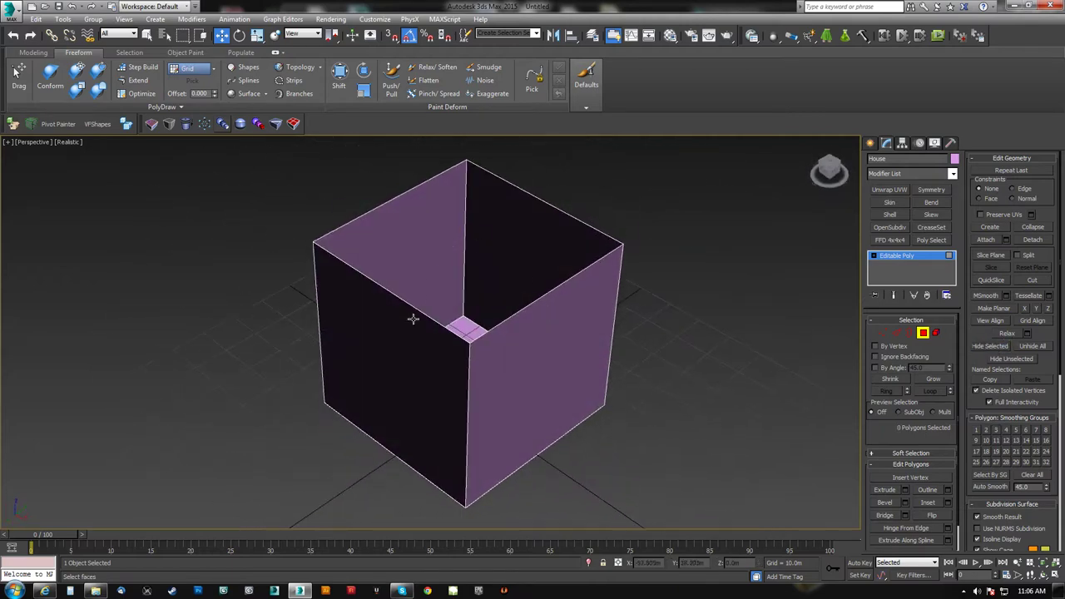
pyautogui.moveTo(143, 318); pyautogui.dragTo(412, 189, button='middle')
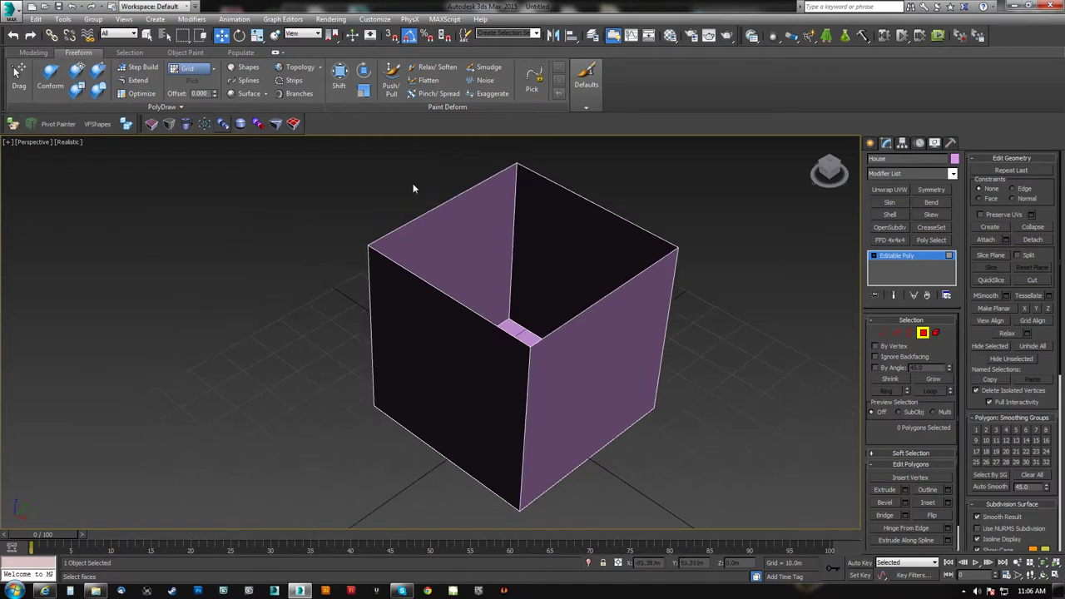
pyautogui.click(1041, 347)
pyautogui.keyDown('alt'); pyautogui.moveTo(615, 319); pyautogui.dragTo(502, 273, button='middle'); pyautogui.keyUp('alt')
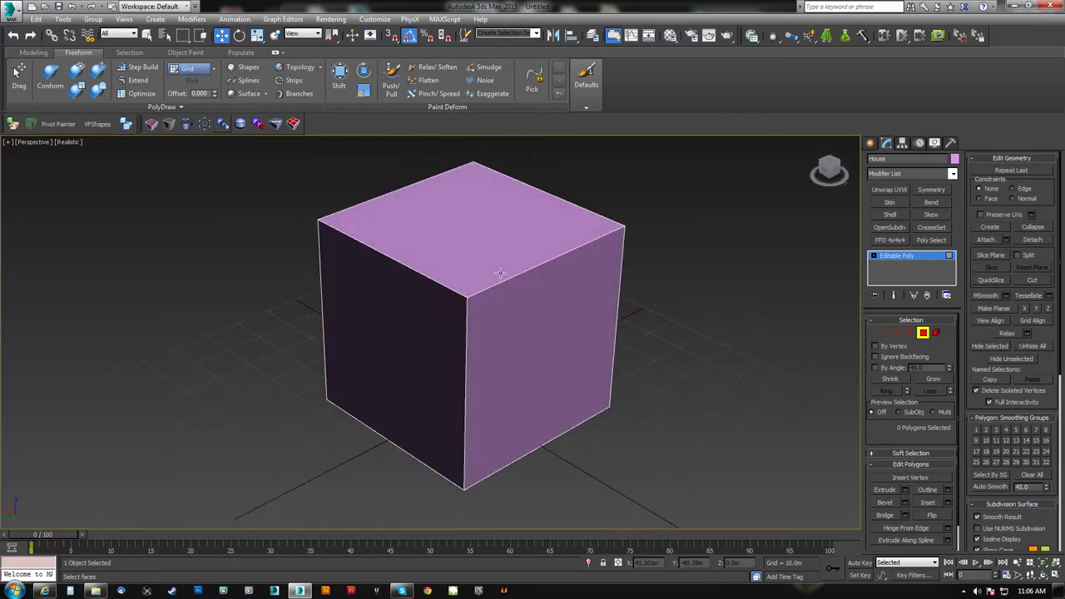
# - Select the box's top polygon and its side polygons one at a time, checking each polygon number
pyautogui.click(506, 261)
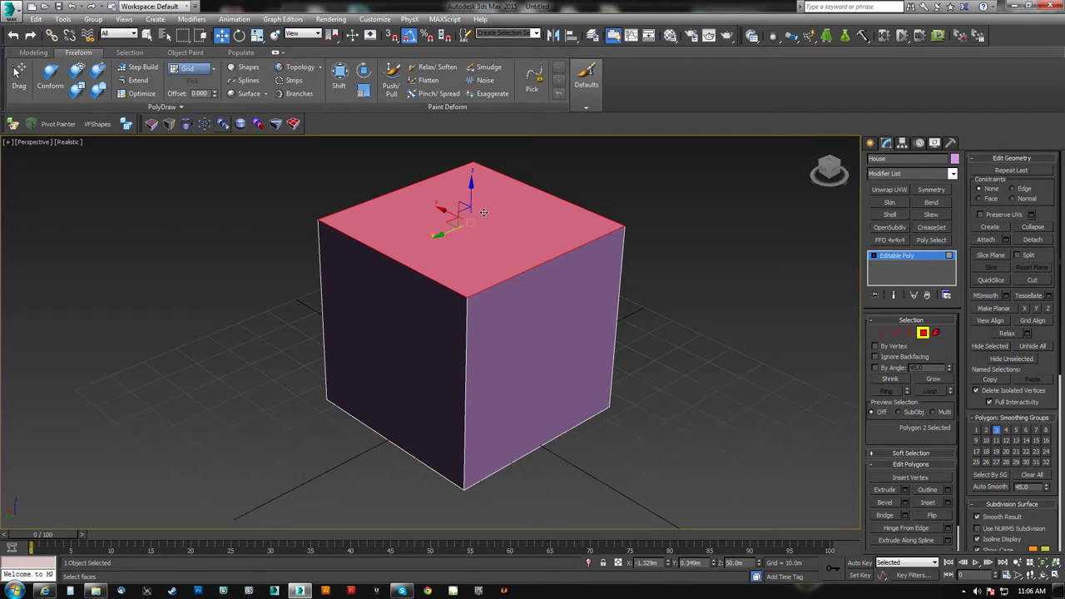
pyautogui.keyDown('alt'); pyautogui.moveTo(445, 224); pyautogui.dragTo(468, 233, button='middle'); pyautogui.keyUp('alt')
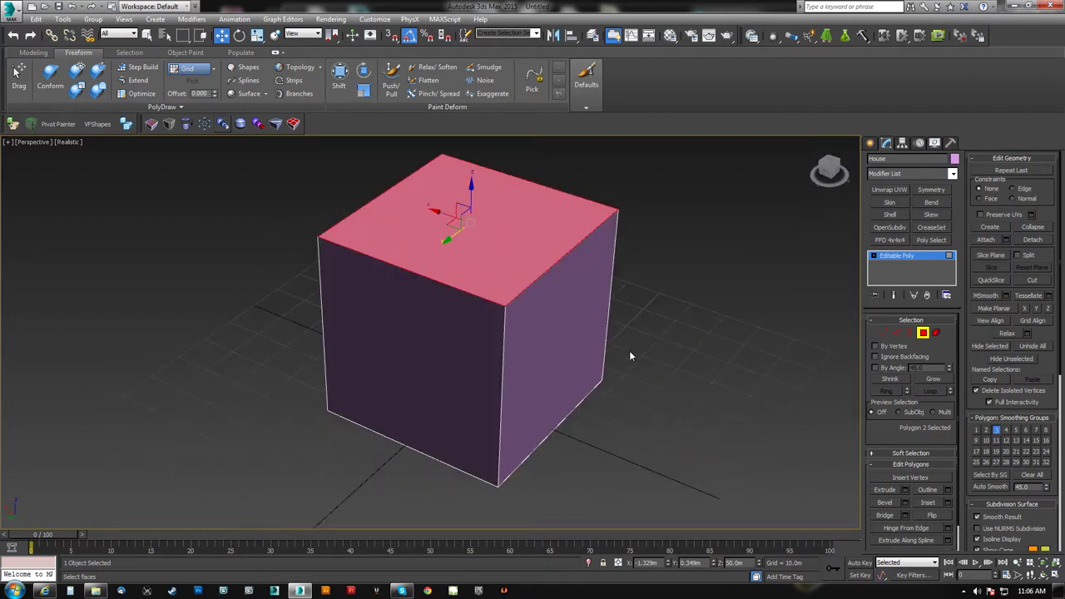
pyautogui.click(595, 350)
pyautogui.click(448, 339)
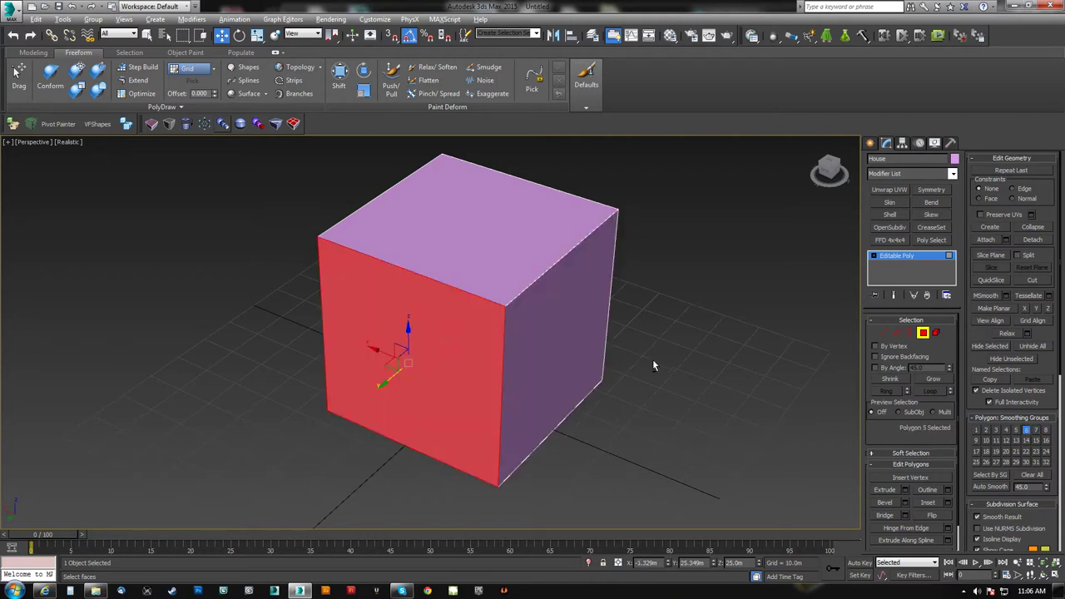
pyautogui.keyDown('alt'); pyautogui.moveTo(660, 365); pyautogui.dragTo(532, 355, button='middle'); pyautogui.keyUp('alt')
pyautogui.click(545, 396)
pyautogui.moveTo(545, 396); pyautogui.dragTo(531, 306, button='middle')
pyautogui.keyDown('alt'); pyautogui.moveTo(740, 370); pyautogui.dragTo(618, 354, button='middle'); pyautogui.keyUp('alt')
# - Select three side polygons and the top polygon of the box together
pyautogui.click(663, 367)
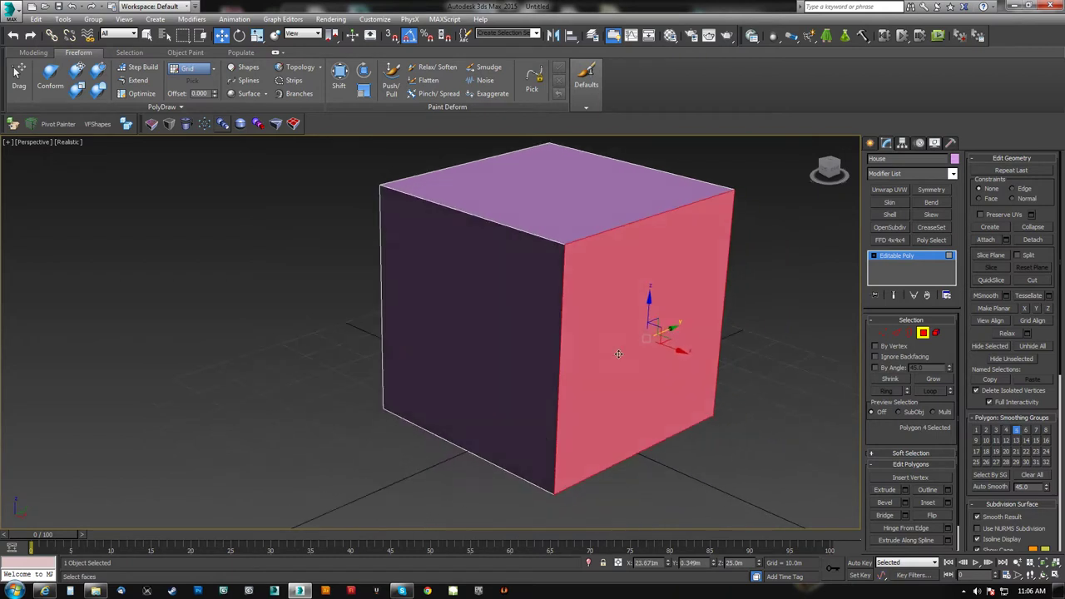
pyautogui.keyDown('ctrl'); pyautogui.click(487, 304); pyautogui.keyUp('ctrl')
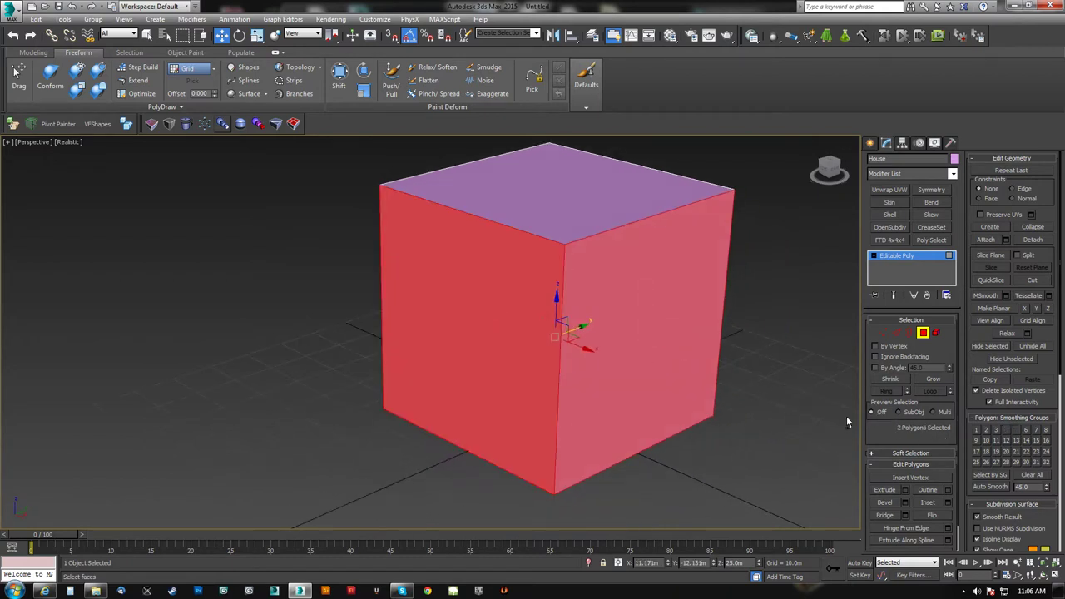
pyautogui.keyDown('ctrl'); pyautogui.click(586, 219); pyautogui.keyUp('ctrl')
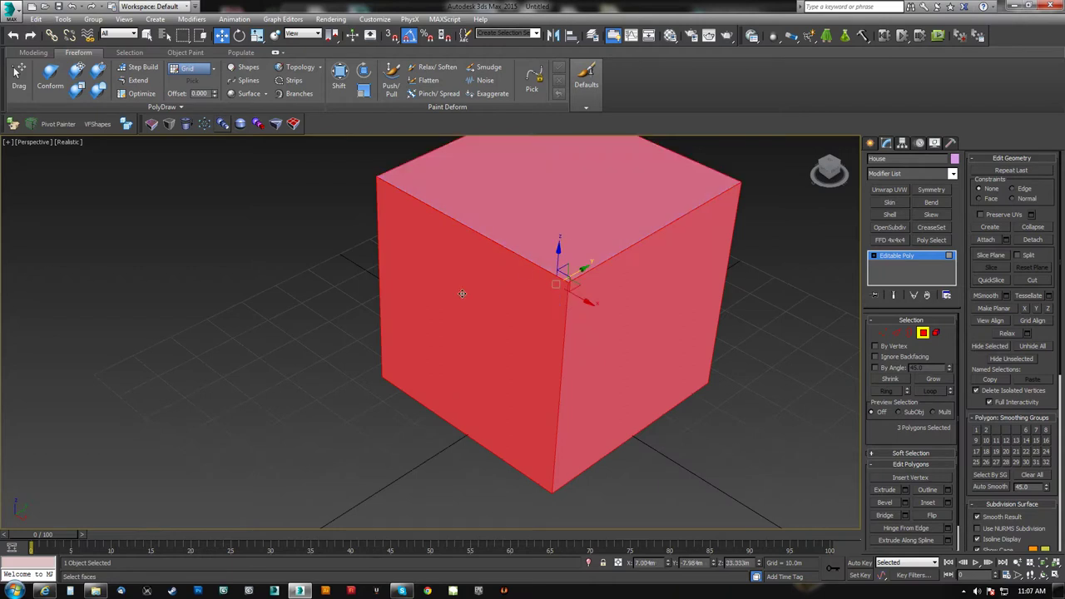
pyautogui.keyDown('alt'); pyautogui.moveTo(527, 269); pyautogui.dragTo(506, 316, button='middle'); pyautogui.keyUp('alt')
pyautogui.keyDown('ctrl'); pyautogui.click(546, 363); pyautogui.keyUp('ctrl')
pyautogui.moveTo(466, 390); pyautogui.dragTo(474, 373, button='middle')
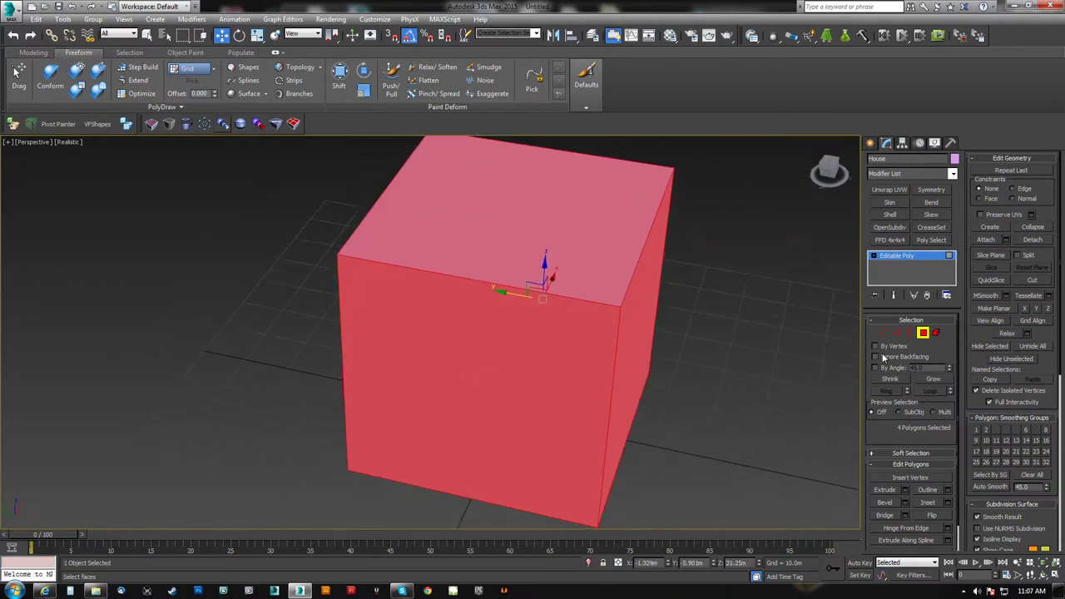
# - Switch to Vertex level and select individual top corner vertices of the box
pyautogui.click(883, 333)
pyautogui.moveTo(321, 244); pyautogui.dragTo(363, 280)
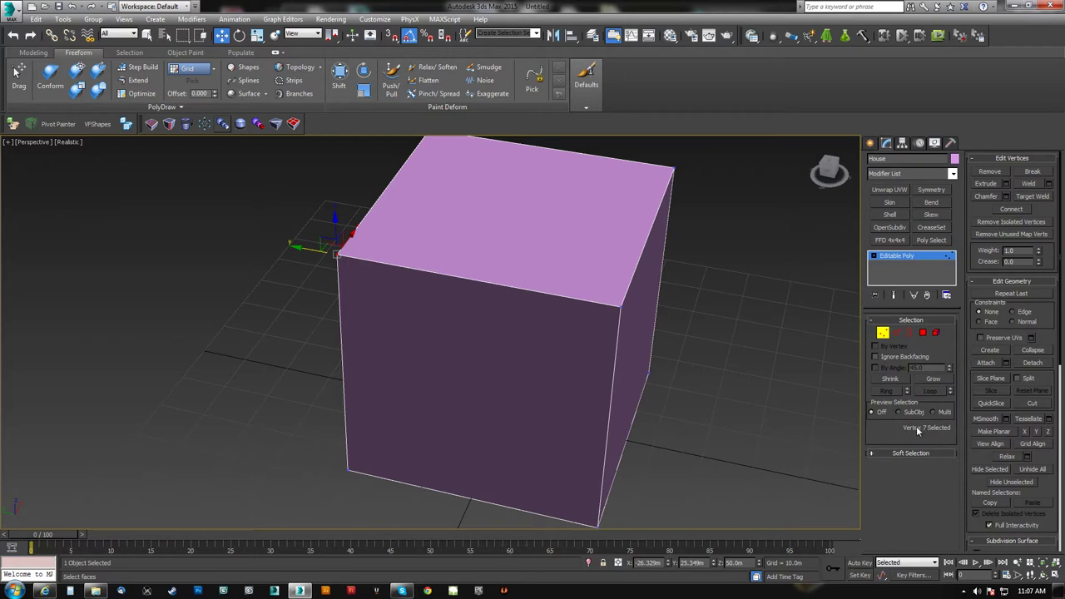
pyautogui.keyDown('alt'); pyautogui.moveTo(630, 349); pyautogui.dragTo(541, 293, button='middle'); pyautogui.keyUp('alt')
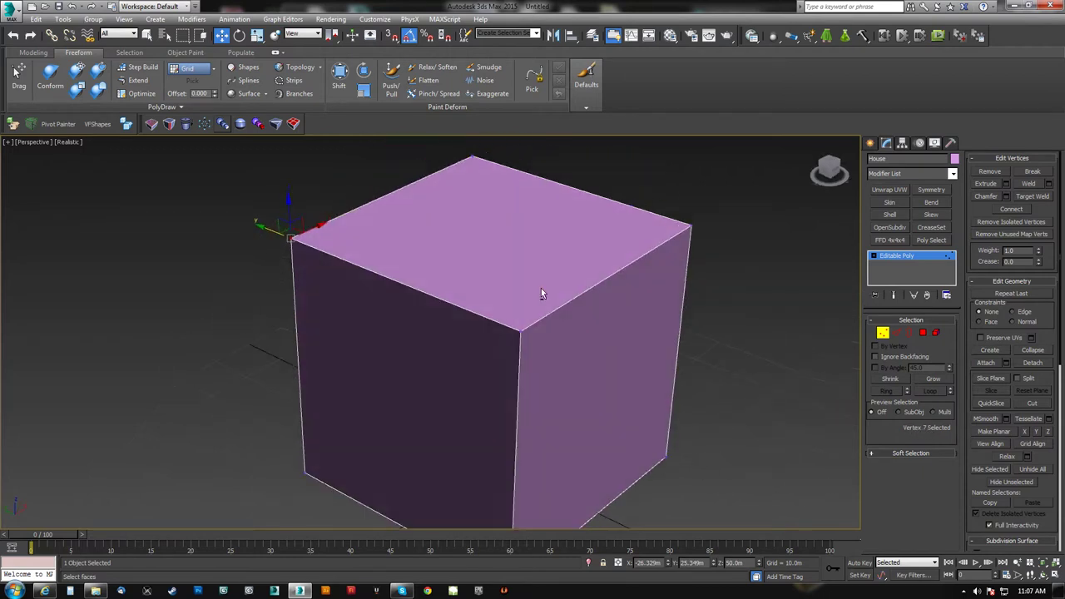
pyautogui.click(519, 331)
# - Select all four top corner vertices of the box together
pyautogui.click(691, 227)
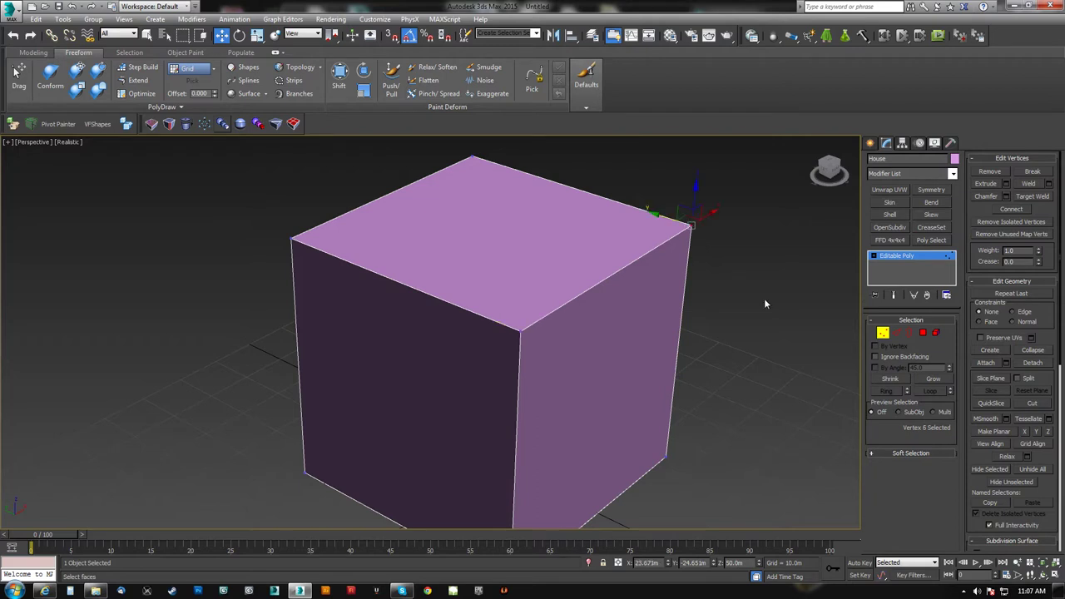
pyautogui.keyDown('ctrl'); pyautogui.click(519, 331); pyautogui.keyUp('ctrl')
pyautogui.keyDown('ctrl'); pyautogui.click(292, 238); pyautogui.keyUp('ctrl')
pyautogui.moveTo(327, 251); pyautogui.dragTo(315, 323, button='middle')
pyautogui.keyDown('ctrl'); pyautogui.click(461, 219); pyautogui.keyUp('ctrl')
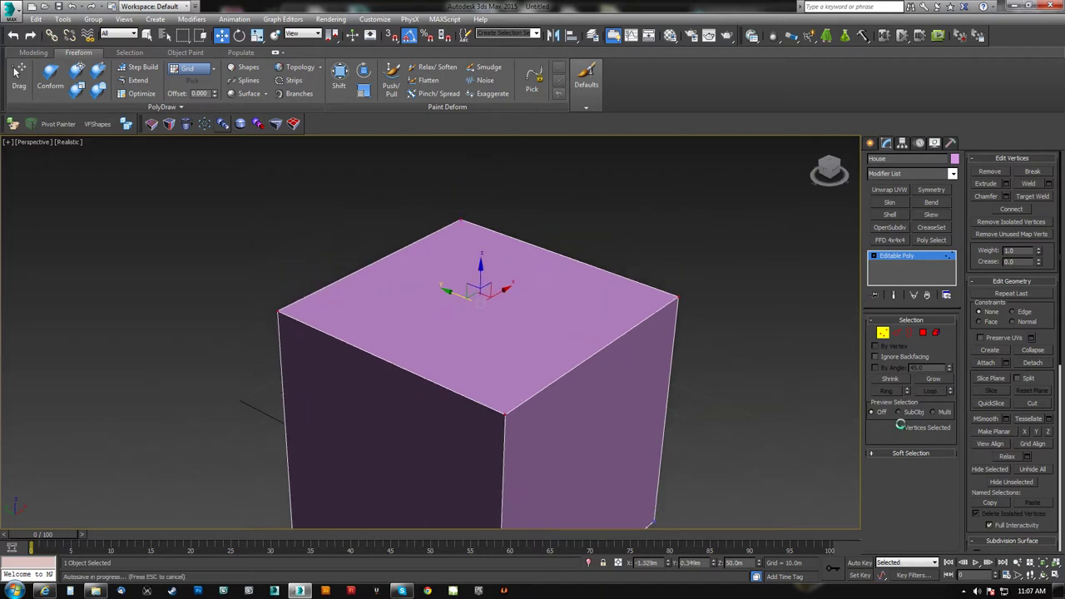
# - Select all vertices of the box at once
pyautogui.moveTo(559, 426); pyautogui.dragTo(563, 275, button='middle')
pyautogui.moveTo(315, 292); pyautogui.dragTo(323, 304, button='middle')
pyautogui.scroll(-5, 322, 305)
pyautogui.hotkey('ctrl', 'a')
pyautogui.moveTo(452, 336); pyautogui.dragTo(472, 346, button='middle')
pyautogui.scroll(3, 432, 305)
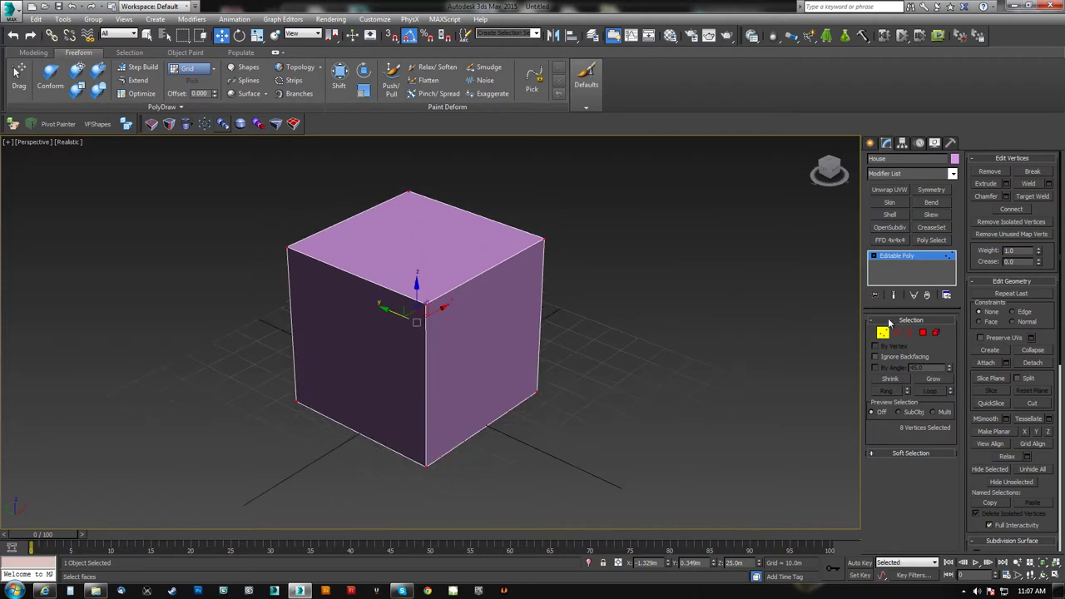
# - Select all polygons of the box at Polygon level, and clear the selection and leave sub-object level
pyautogui.click(922, 333)
pyautogui.hotkey('ctrl', 'a')
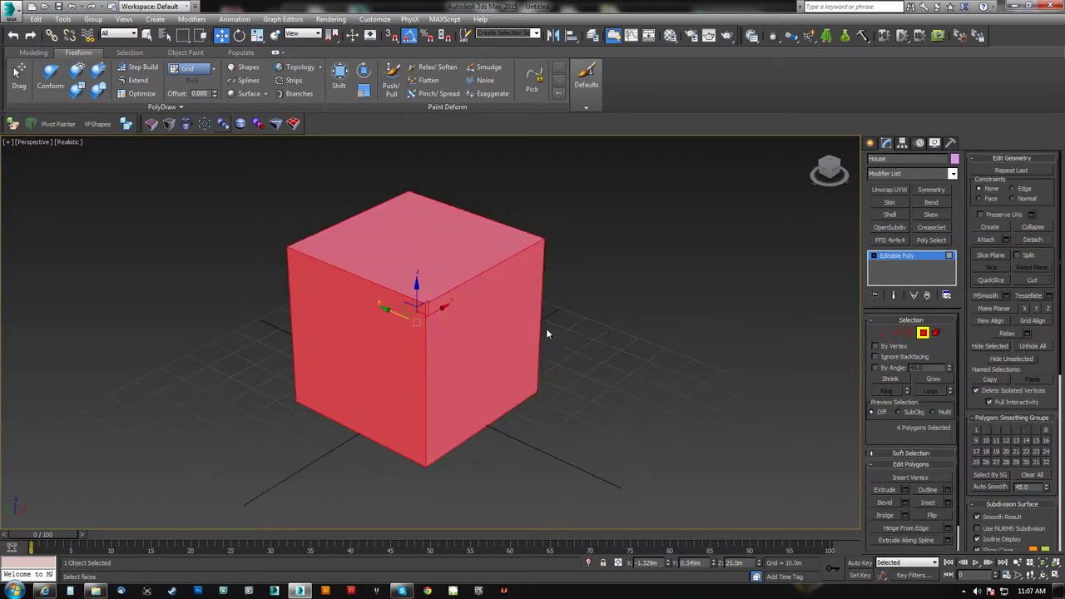
pyautogui.keyDown('alt'); pyautogui.moveTo(495, 369); pyautogui.dragTo(465, 244, button='middle'); pyautogui.keyUp('alt')
pyautogui.click(732, 321)
pyautogui.click(923, 333)
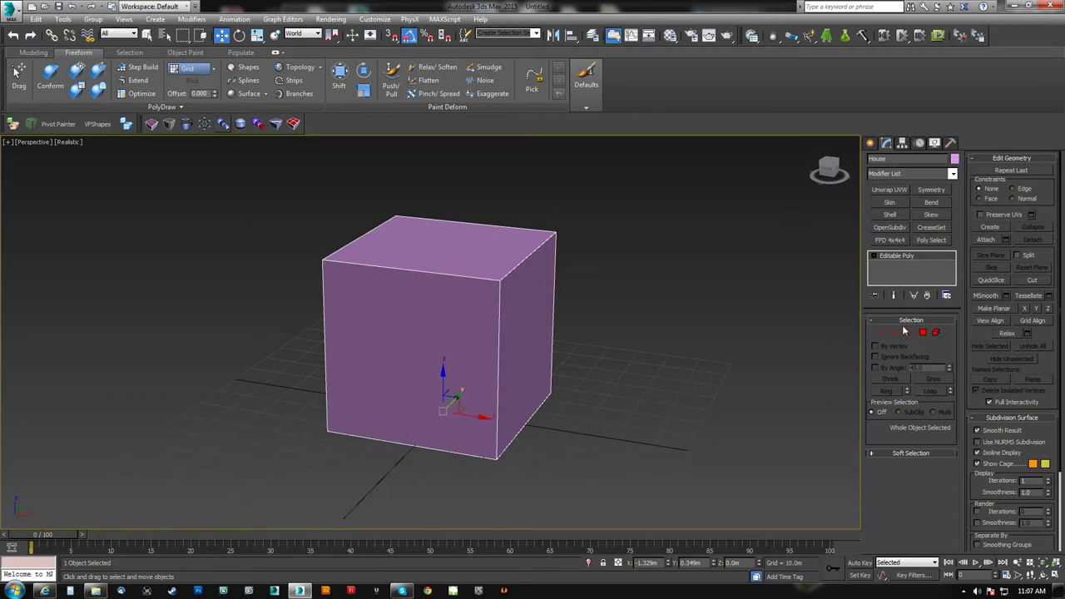
# - Switch to Edge level and select the ring of four parallel edges running along the box's X axis
pyautogui.keyDown('alt'); pyautogui.moveTo(541, 348); pyautogui.dragTo(590, 350, button='middle'); pyautogui.keyUp('alt')
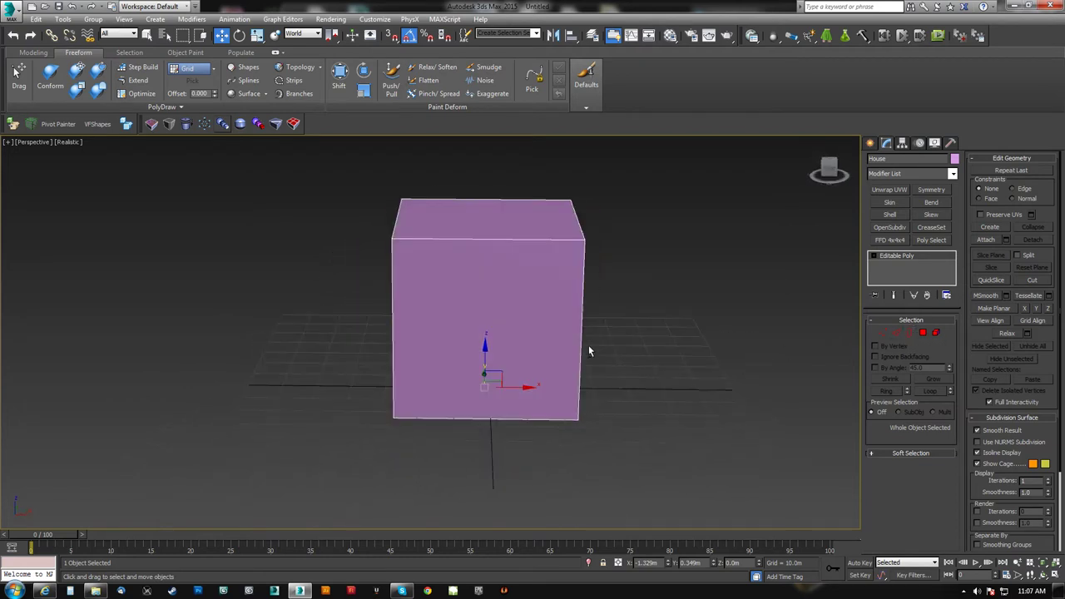
pyautogui.click(896, 333)
pyautogui.keyDown('alt'); pyautogui.moveTo(594, 333); pyautogui.dragTo(505, 372, button='middle'); pyautogui.keyUp('alt')
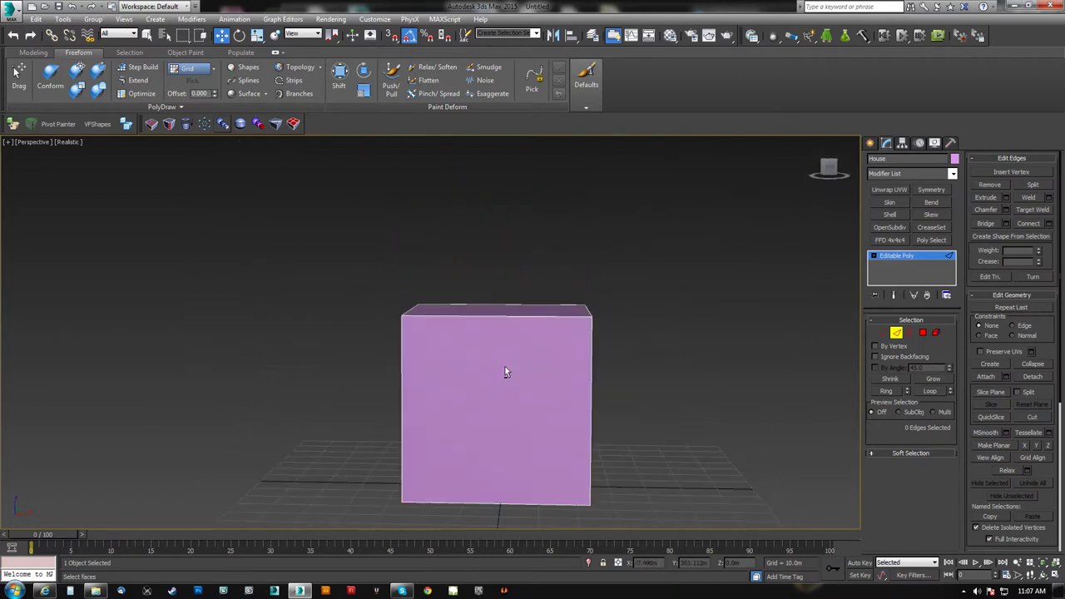
pyautogui.doubleClick(530, 505)
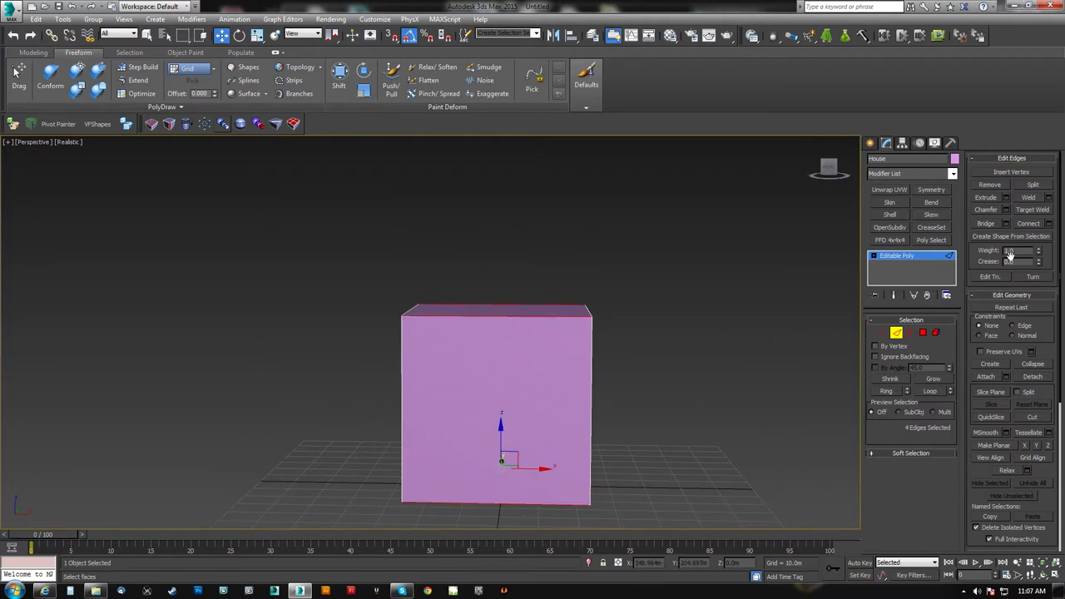
pyautogui.keyDown('alt'); pyautogui.moveTo(574, 343); pyautogui.dragTo(452, 290, button='middle'); pyautogui.keyUp('alt')
pyautogui.keyDown('alt'); pyautogui.moveTo(612, 297); pyautogui.dragTo(523, 333, button='middle'); pyautogui.keyUp('alt')
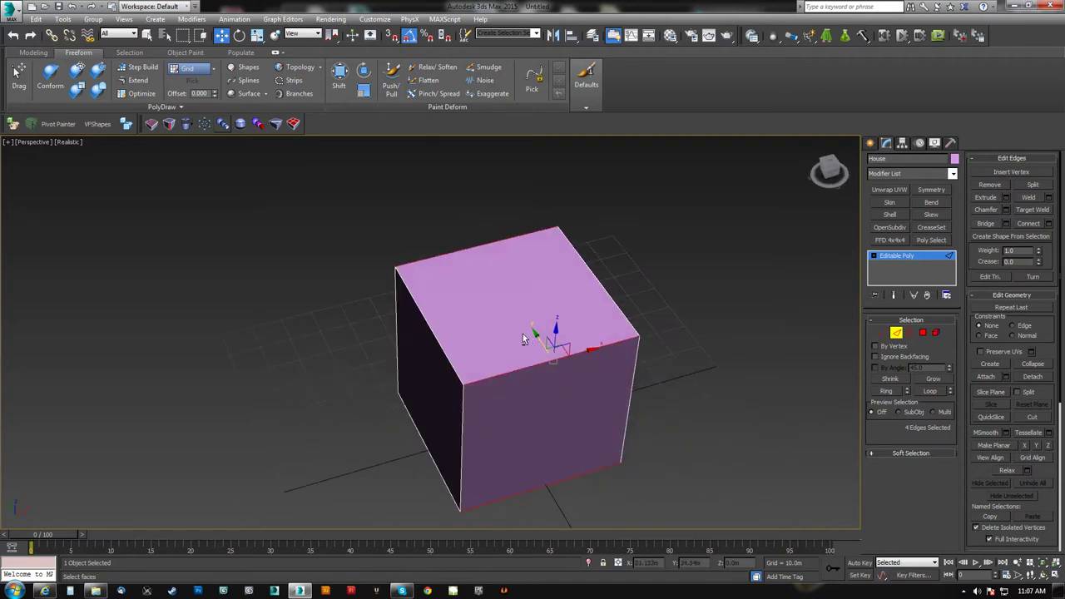
pyautogui.keyDown('alt'); pyautogui.moveTo(555, 414); pyautogui.dragTo(559, 363, button='middle'); pyautogui.keyUp('alt')
pyautogui.press('F4')
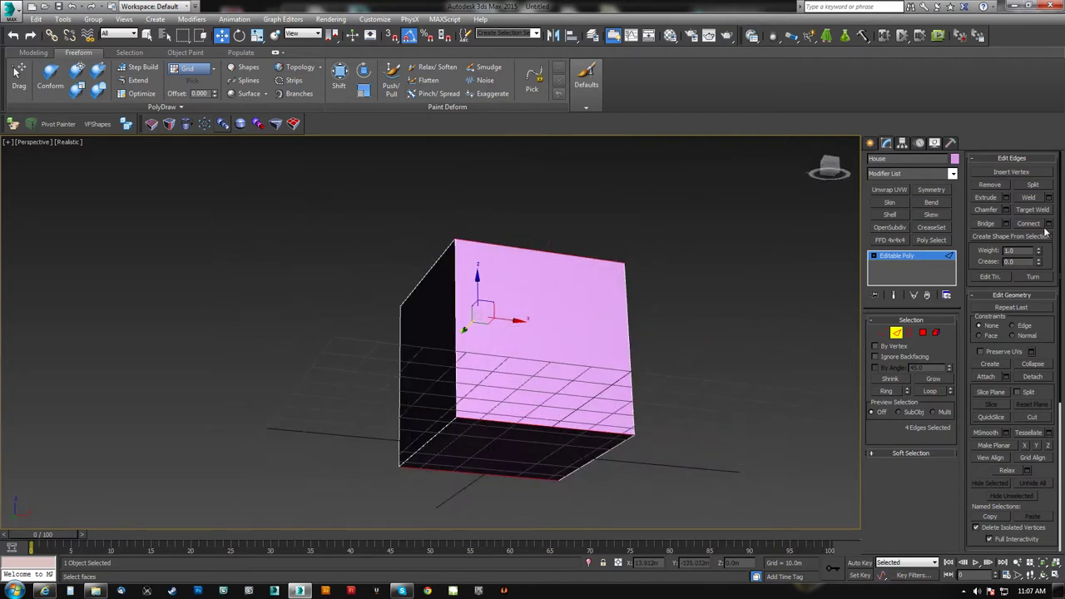
# - Connect the four selected edges with a loop around the box's middle, and undo the connection
pyautogui.click(1029, 224)
pyautogui.keyDown('alt'); pyautogui.moveTo(616, 308); pyautogui.dragTo(504, 266, button='middle'); pyautogui.keyUp('alt')
pyautogui.keyDown('alt'); pyautogui.moveTo(499, 393); pyautogui.dragTo(560, 343, button='middle'); pyautogui.keyUp('alt')
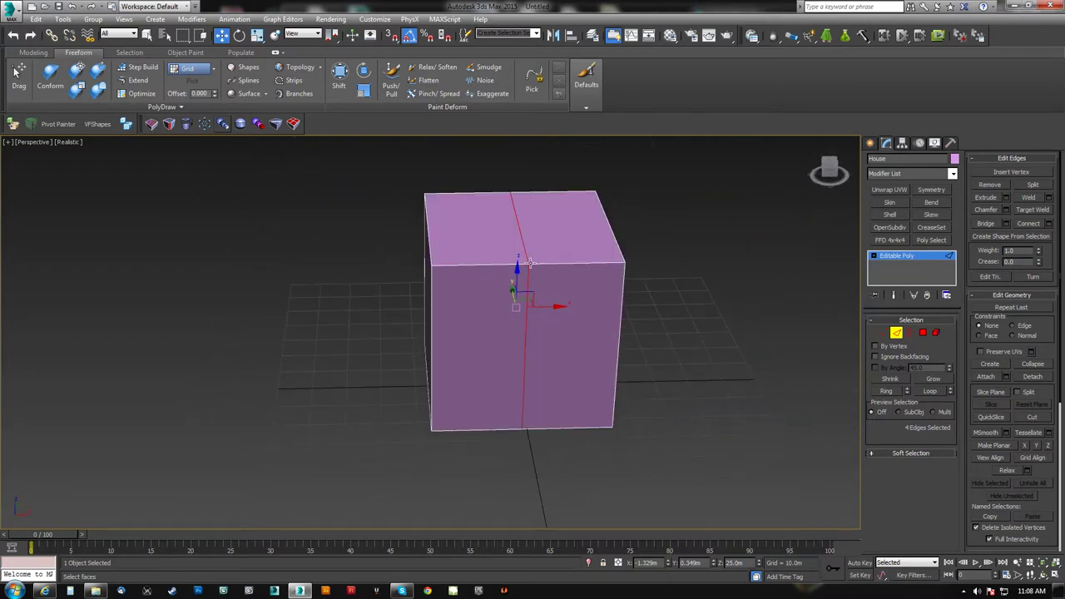
pyautogui.keyDown('alt'); pyautogui.moveTo(529, 264); pyautogui.dragTo(553, 292, button='middle'); pyautogui.keyUp('alt')
pyautogui.hotkey('ctrl', 'z')
# - Move the box's top front edge sideways along X and select its ring of parallel edges
pyautogui.click(595, 295)
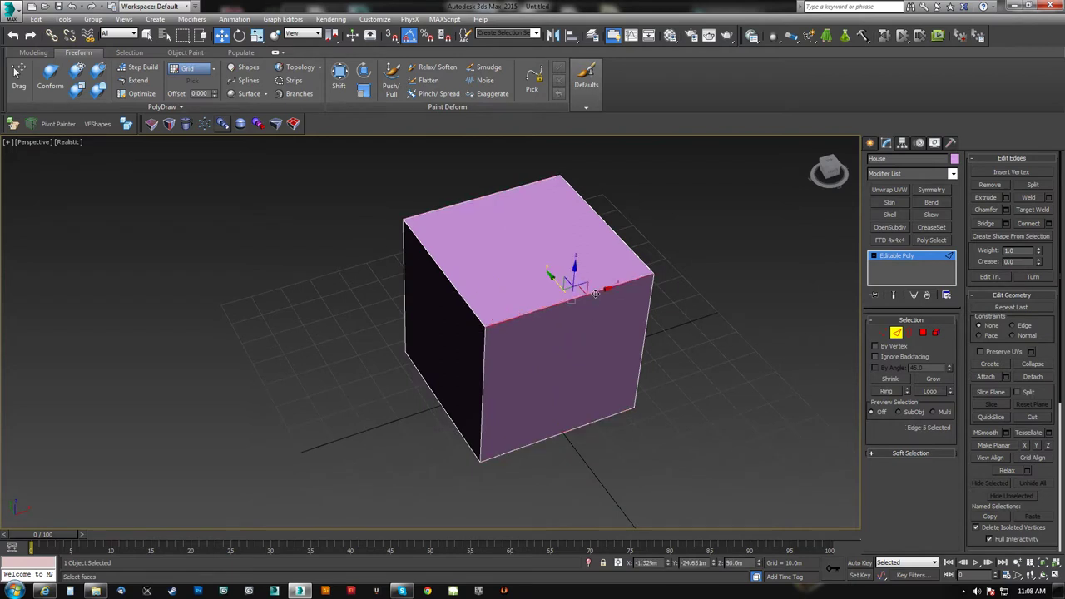
pyautogui.moveTo(604, 291); pyautogui.dragTo(439, 284)
pyautogui.keyDown('shift'); pyautogui.click(503, 192); pyautogui.keyUp('shift')
pyautogui.keyDown('alt'); pyautogui.moveTo(536, 184); pyautogui.dragTo(524, 366, button='middle'); pyautogui.keyUp('alt')
# - Connect the edge ring on the skewed box, and undo the connection and the edge move
pyautogui.click(1034, 226)
pyautogui.keyDown('alt'); pyautogui.moveTo(733, 266); pyautogui.dragTo(557, 452, button='middle'); pyautogui.keyUp('alt')
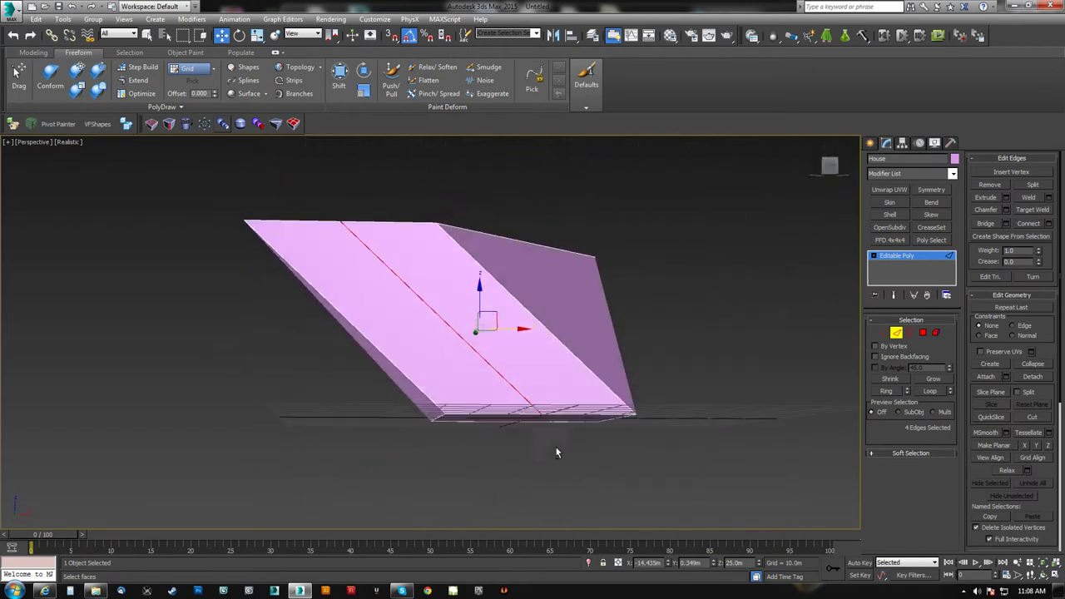
pyautogui.keyDown('alt'); pyautogui.moveTo(537, 414); pyautogui.dragTo(601, 472, button='middle'); pyautogui.keyUp('alt')
pyautogui.keyDown('alt'); pyautogui.moveTo(498, 390); pyautogui.dragTo(537, 305, button='middle'); pyautogui.keyUp('alt')
pyautogui.hotkey('ctrl', 'z')
pyautogui.hotkey('ctrl', 'z')
# - Stretch the top front edge by scaling it along X, and move it sideways along X
pyautogui.press('r')
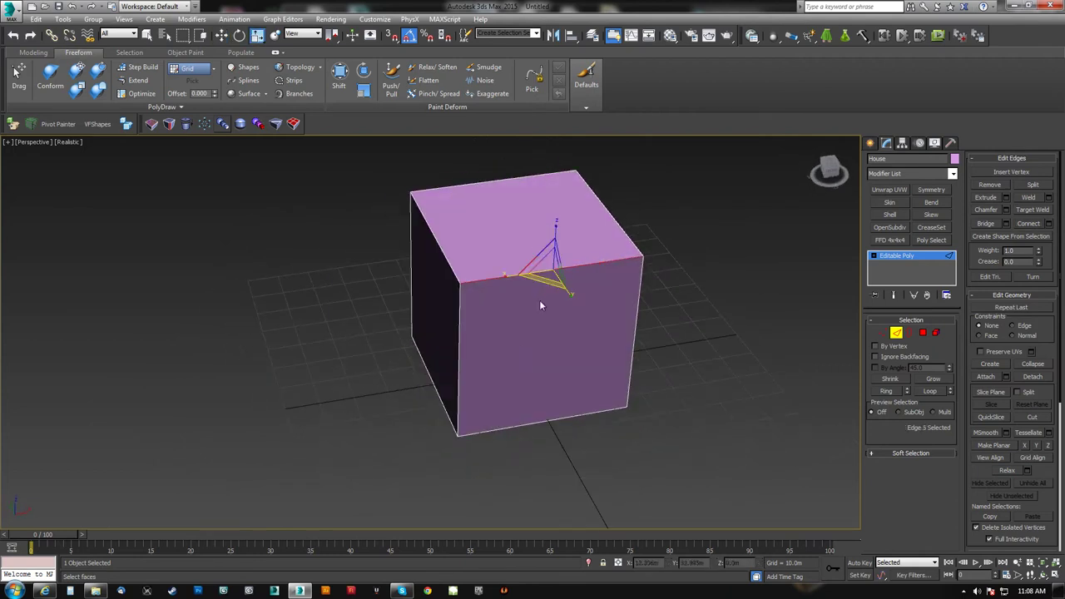
pyautogui.moveTo(499, 279); pyautogui.dragTo(448, 290)
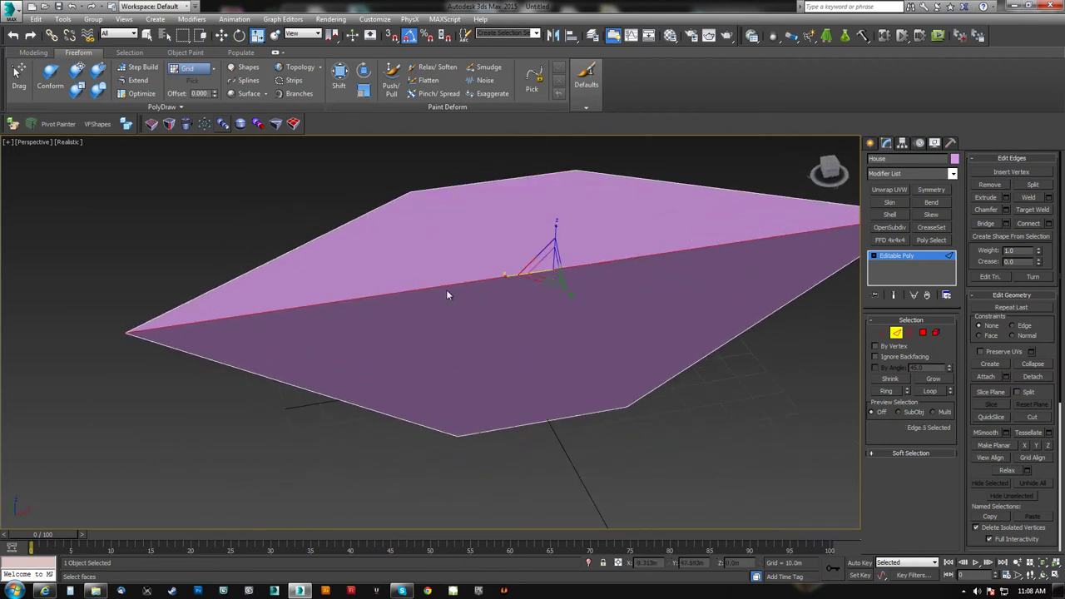
pyautogui.moveTo(571, 268); pyautogui.dragTo(675, 250)
# - Expand the stretched edge's selection to its ring and connect the four edges
pyautogui.click(887, 391)
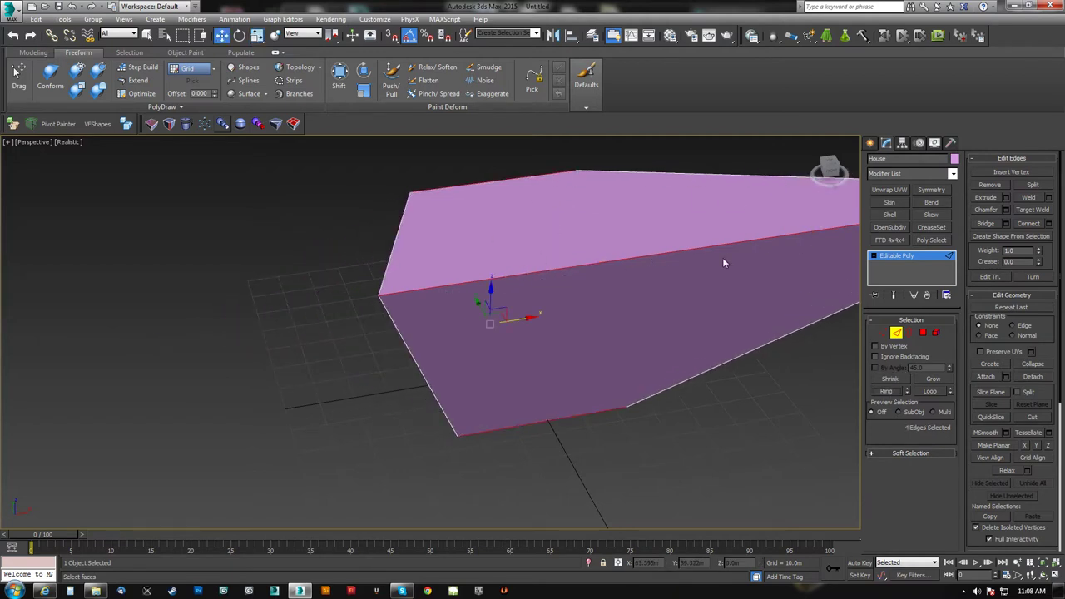
pyautogui.click(1028, 224)
pyautogui.keyDown('alt'); pyautogui.moveTo(690, 317); pyautogui.dragTo(499, 293, button='middle'); pyautogui.keyUp('alt')
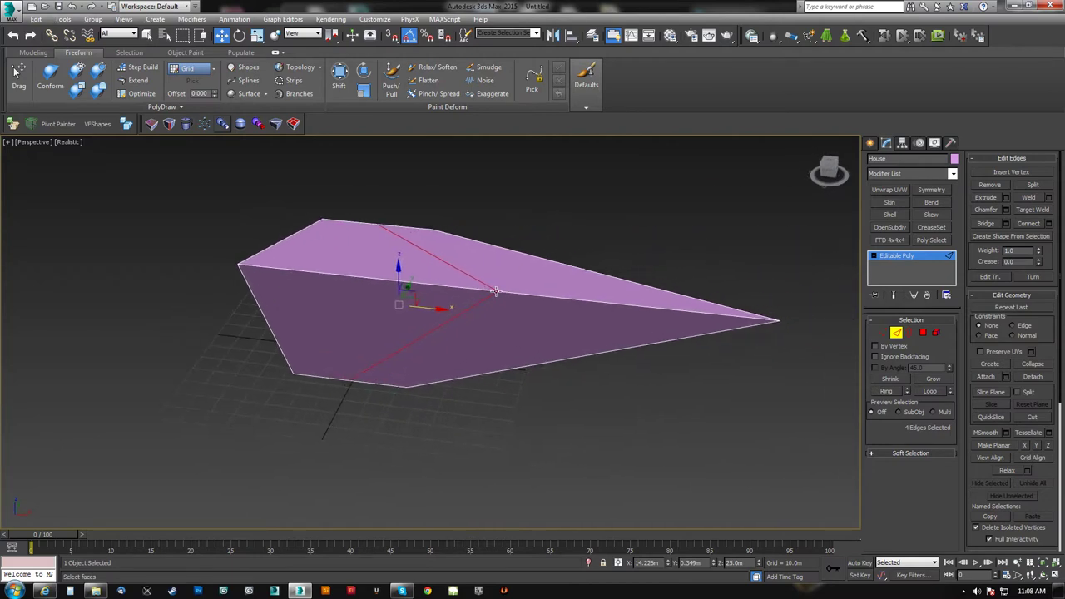
# - Select the stretched edge's midpoint and end vertices, and undo the changes back to the plain box
pyautogui.press('1')
pyautogui.click(238, 263)
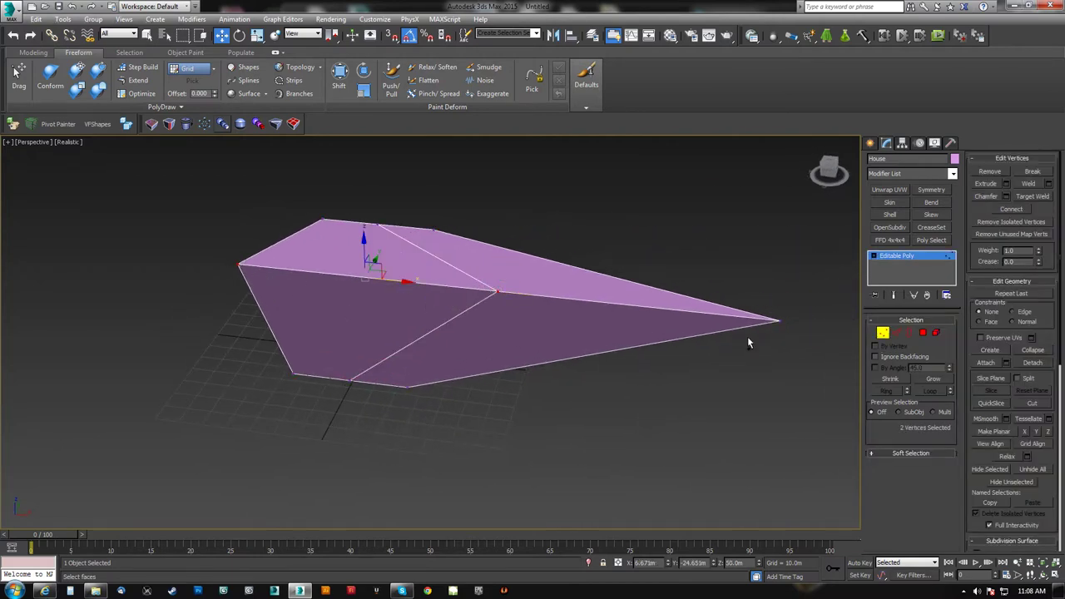
pyautogui.keyDown('ctrl'); pyautogui.click(778, 320); pyautogui.keyUp('ctrl')
pyautogui.hotkey('ctrl', 'z')
pyautogui.hotkey('ctrl', 'z')
pyautogui.hotkey('ctrl', 'z')
pyautogui.hotkey('ctrl', 'z')
pyautogui.keyDown('alt'); pyautogui.moveTo(629, 338); pyautogui.dragTo(540, 332, button='middle'); pyautogui.keyUp('alt')
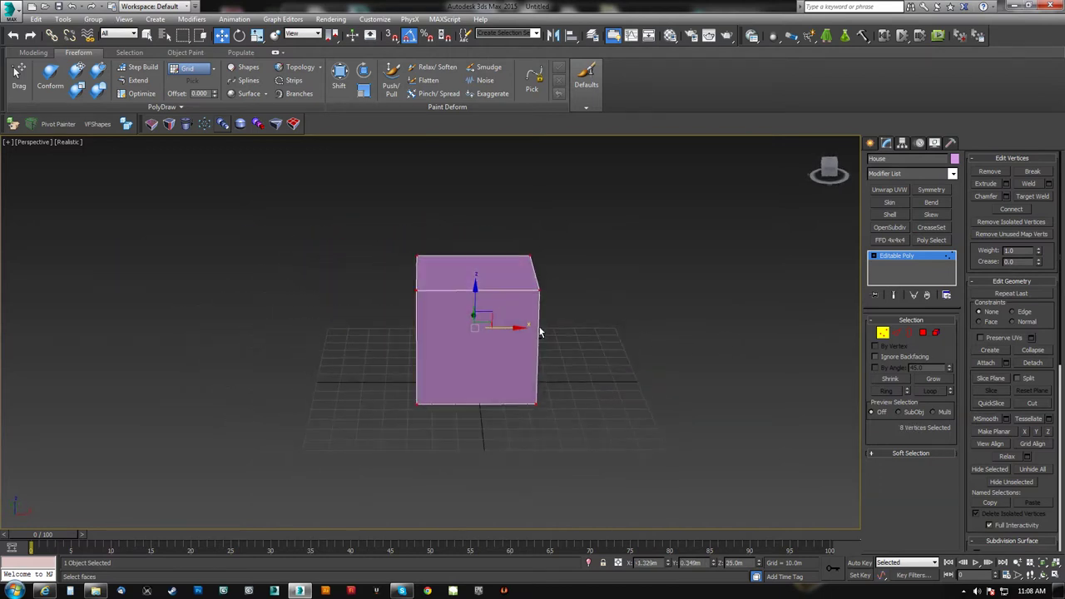
# - Connect the four edges parallel to X with a middle loop and raise the top centre edge into a roof ridge
pyautogui.press('2')
pyautogui.moveTo(474, 233); pyautogui.dragTo(497, 443)
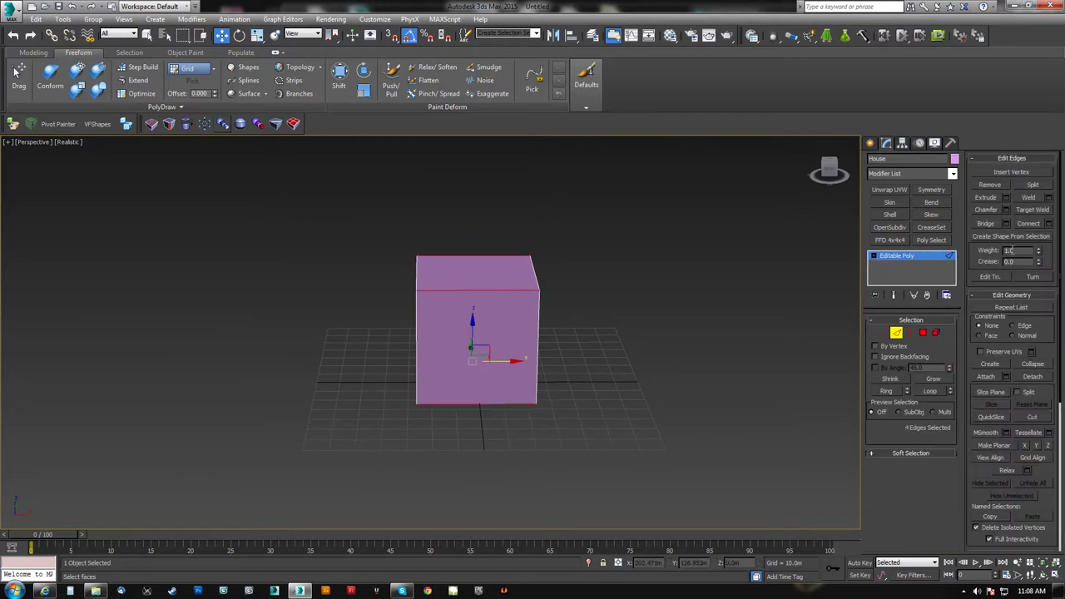
pyautogui.click(1030, 224)
pyautogui.click(475, 266)
pyautogui.keyDown('alt'); pyautogui.moveTo(474, 266); pyautogui.dragTo(523, 277, button='middle'); pyautogui.keyUp('alt')
pyautogui.moveTo(477, 246); pyautogui.dragTo(493, 187)
pyautogui.keyDown('alt'); pyautogui.moveTo(494, 186); pyautogui.dragTo(620, 319, button='middle'); pyautogui.keyUp('alt')
# - Undo the raised ridge and the connected middle loop
pyautogui.hotkey('ctrl', 'z')
pyautogui.hotkey('ctrl', 'z')
pyautogui.hotkey('ctrl', 'z')
# - Extrude the box's top polygon upward and scale it narrow along X to shape a gable roof
pyautogui.click(924, 333)
pyautogui.click(530, 292)
pyautogui.click(884, 489)
pyautogui.moveTo(547, 282); pyautogui.dragTo(542, 170)
pyautogui.keyDown('alt'); pyautogui.moveTo(543, 170); pyautogui.dragTo(533, 264, button='middle'); pyautogui.keyUp('alt')
pyautogui.press('r')
pyautogui.moveTo(464, 252); pyautogui.dragTo(785, 201)
# - Weld the four vertices at the roof top in pairs into a ridge by raising the weld threshold
pyautogui.moveTo(542, 280)
pyautogui.mouseDown(button='middle')
pyautogui.moveTo(550, 309)
pyautogui.moveTo(472, 231)
pyautogui.mouseUp(button='middle')
pyautogui.scroll(5, 549, 309)
pyautogui.press('1')
pyautogui.moveTo(504, 237); pyautogui.dragTo(506, 237)
pyautogui.keyDown('alt'); pyautogui.moveTo(506, 237); pyautogui.dragTo(574, 308, button='middle'); pyautogui.keyUp('alt')
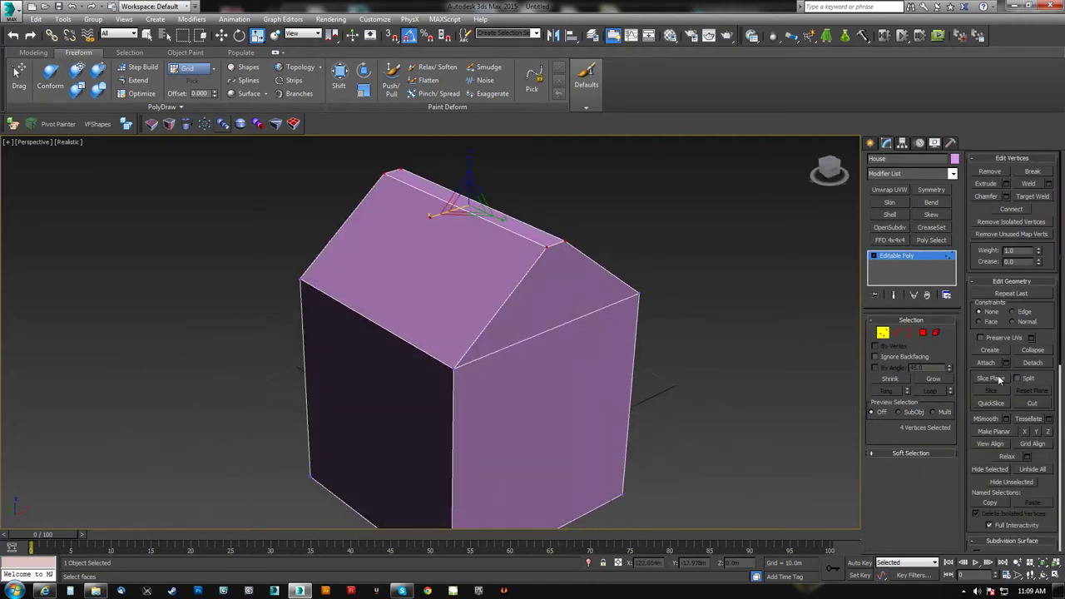
pyautogui.click(1048, 183)
pyautogui.keyDown('alt'); pyautogui.moveTo(659, 271); pyautogui.dragTo(504, 332, button='middle'); pyautogui.keyUp('alt')
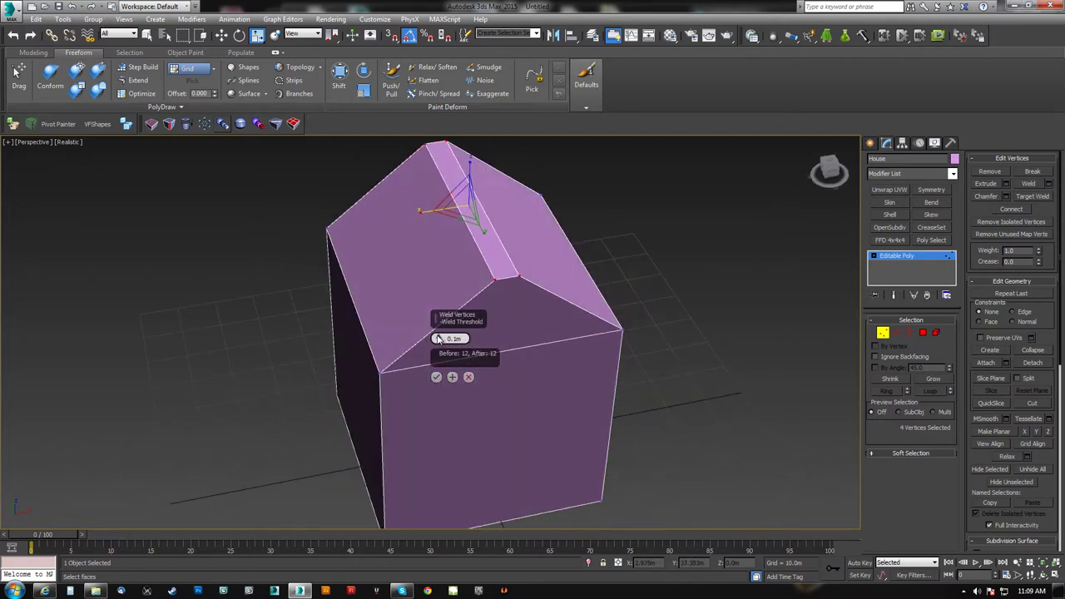
pyautogui.moveTo(438, 330); pyautogui.dragTo(445, 293)
pyautogui.click(436, 376)
pyautogui.keyDown('alt'); pyautogui.moveTo(436, 376); pyautogui.dragTo(342, 375, button='middle'); pyautogui.keyUp('alt')
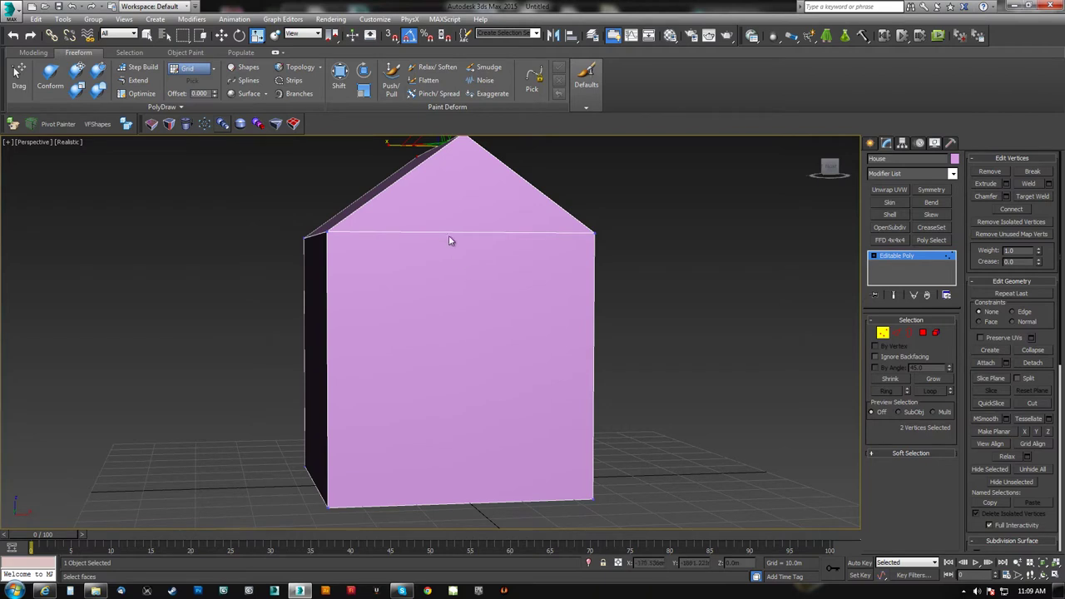
# - Examine the welded gable roof from several sides and select the square wall polygon below the gable
pyautogui.keyDown('alt'); pyautogui.moveTo(458, 474); pyautogui.dragTo(468, 329, button='middle'); pyautogui.keyUp('alt')
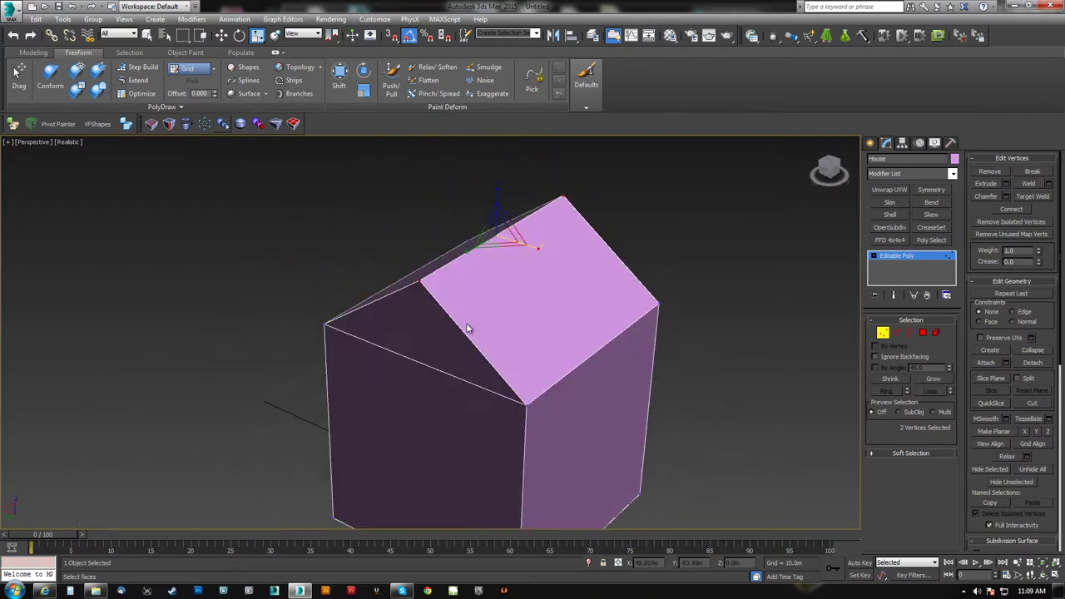
pyautogui.keyDown('alt'); pyautogui.moveTo(345, 318); pyautogui.dragTo(517, 340, button='middle'); pyautogui.keyUp('alt')
pyautogui.keyDown('alt'); pyautogui.moveTo(571, 302); pyautogui.dragTo(489, 338, button='middle'); pyautogui.keyUp('alt')
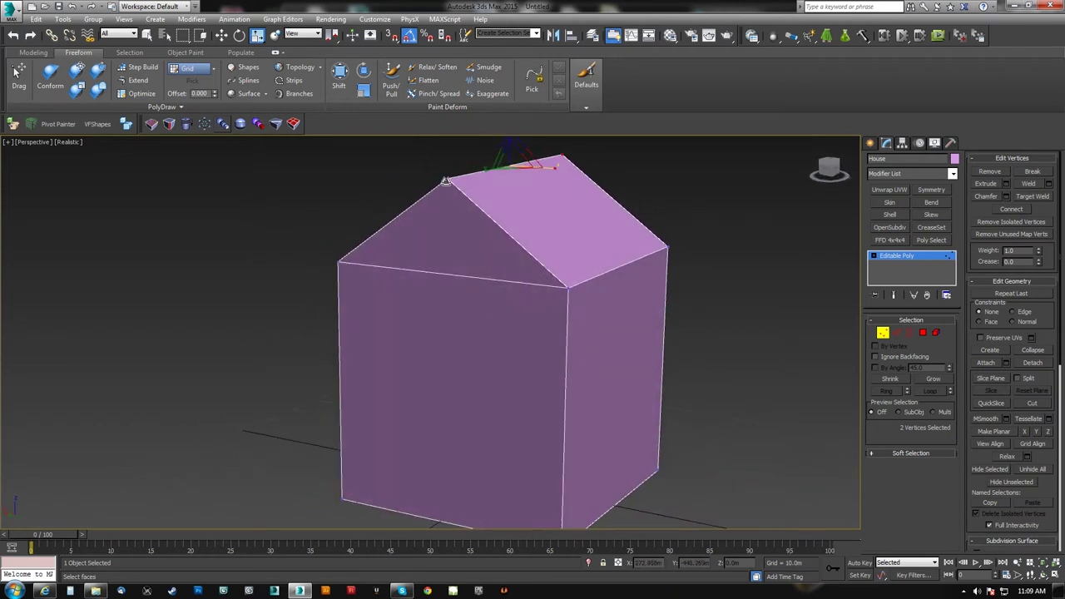
pyautogui.keyDown('alt'); pyautogui.moveTo(453, 277); pyautogui.dragTo(612, 308, button='middle'); pyautogui.keyUp('alt')
pyautogui.click(923, 333)
pyautogui.click(588, 311)
pyautogui.keyDown('alt'); pyautogui.moveTo(588, 311); pyautogui.dragTo(523, 339, button='middle'); pyautogui.keyUp('alt')
pyautogui.scroll(-3, 530, 360)
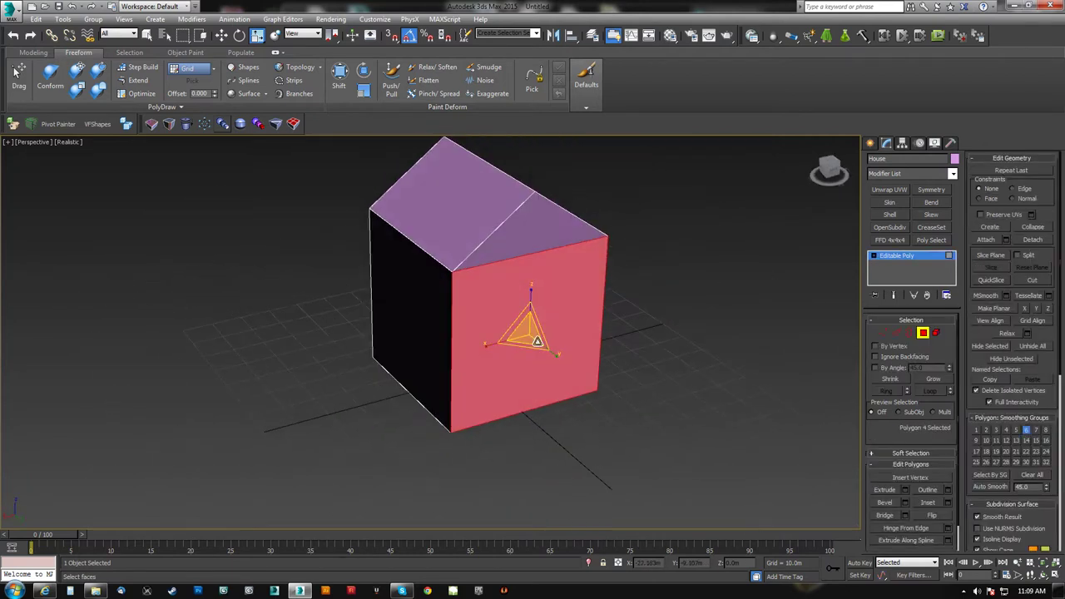
# - Undo the welded and extruded roof back to the plain box
pyautogui.hotkey('ctrl', 'z')
pyautogui.hotkey('ctrl', 'z')
pyautogui.hotkey('ctrl', 'z')
pyautogui.keyDown('alt'); pyautogui.moveTo(540, 342); pyautogui.dragTo(536, 337, button='middle'); pyautogui.keyUp('alt')
# - Connect the box's four edges parallel to X with a middle loop and raise the top centre edge into a roof ridge
pyautogui.press('2')
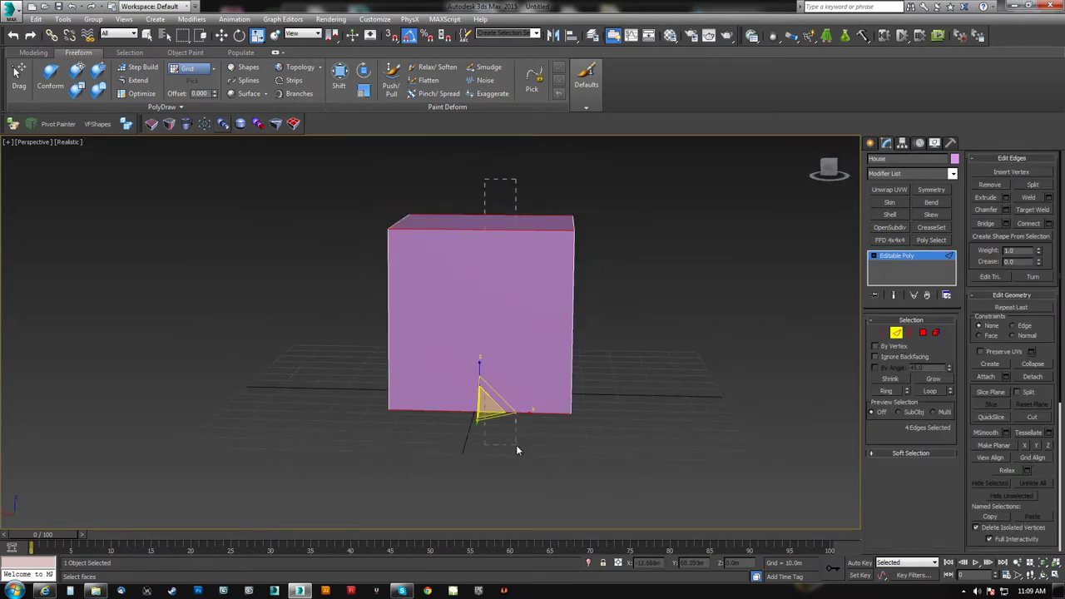
pyautogui.click(1030, 224)
pyautogui.keyDown('alt'); pyautogui.moveTo(746, 226); pyautogui.dragTo(539, 212, button='middle'); pyautogui.keyUp('alt')
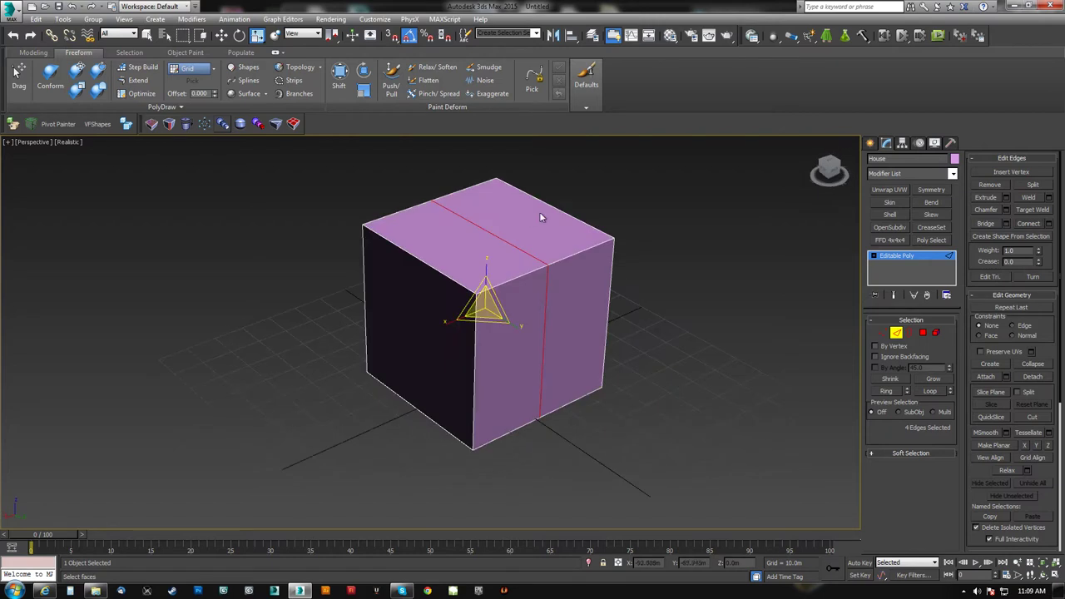
pyautogui.click(494, 236)
pyautogui.press('w')
pyautogui.moveTo(488, 206); pyautogui.dragTo(487, 160)
pyautogui.keyDown('alt'); pyautogui.moveTo(541, 326); pyautogui.dragTo(533, 297, button='middle'); pyautogui.keyUp('alt')
# - Select both polygons of the front gable wall to examine how the centre edge divides it, and clear the selection
pyautogui.click(923, 333)
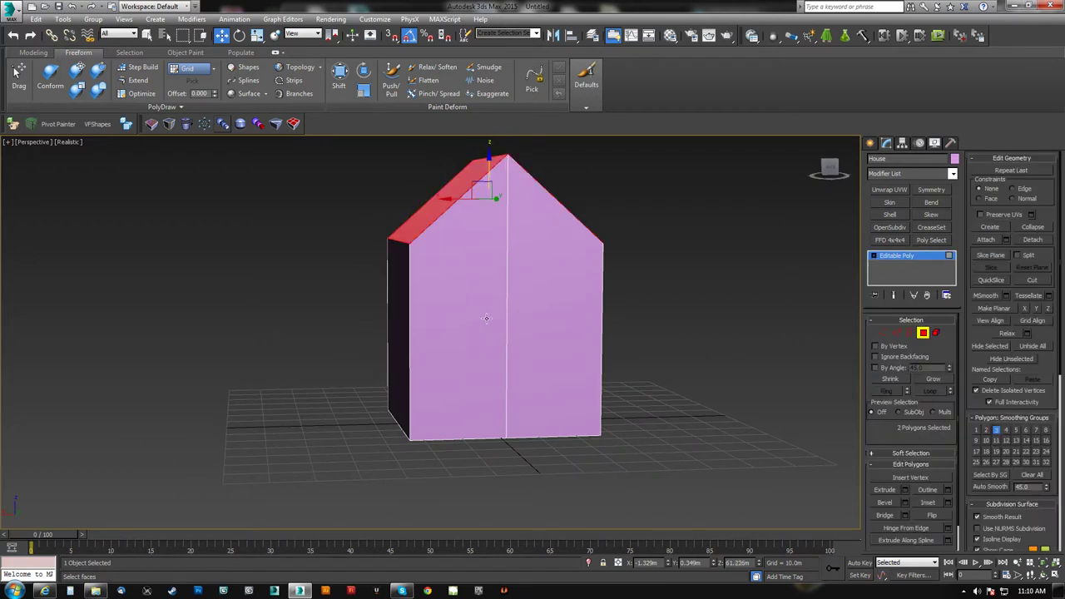
pyautogui.click(483, 318)
pyautogui.keyDown('ctrl'); pyautogui.click(535, 308); pyautogui.keyUp('ctrl')
pyautogui.keyDown('alt'); pyautogui.moveTo(535, 308); pyautogui.dragTo(484, 297, button='middle'); pyautogui.keyUp('alt')
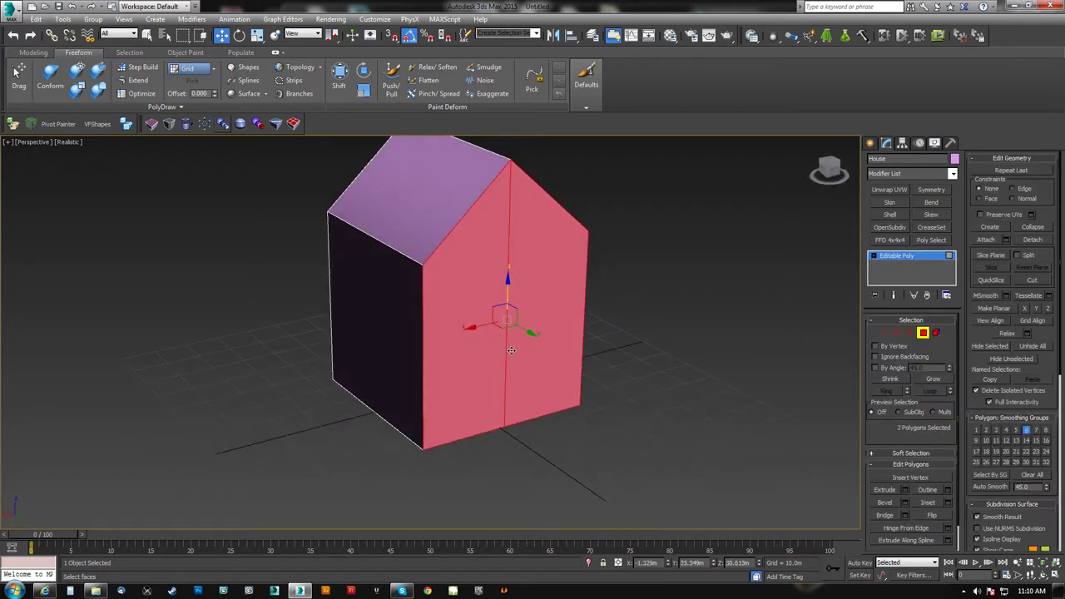
pyautogui.moveTo(511, 350)
pyautogui.keyDown('alt'); pyautogui.mouseDown(button='middle')
pyautogui.moveTo(428, 347)
pyautogui.moveTo(505, 341)
pyautogui.mouseUp(button='middle'); pyautogui.keyUp('alt')
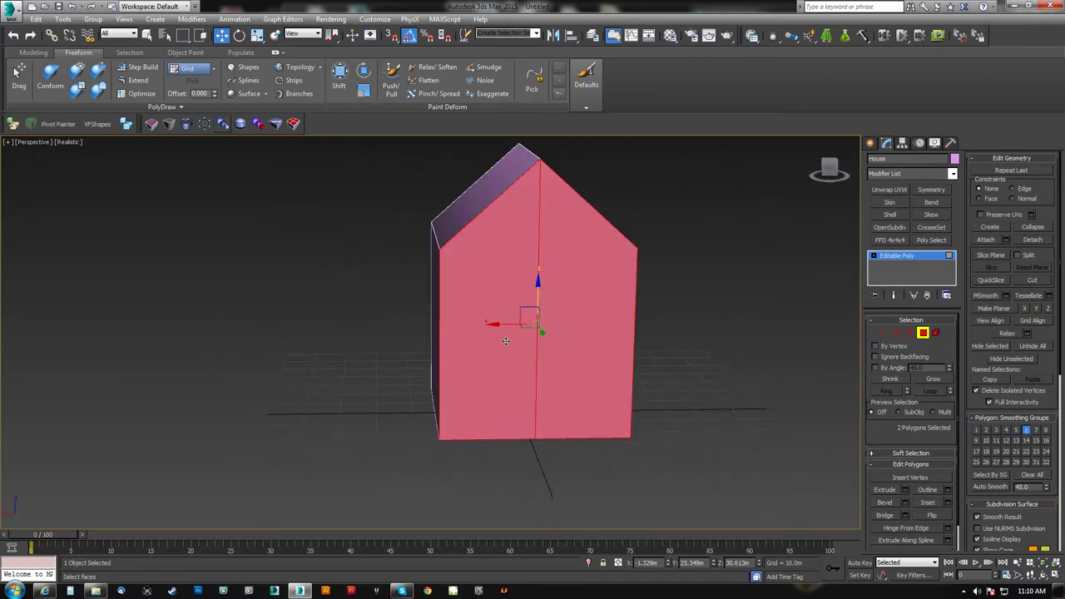
pyautogui.keyDown('alt'); pyautogui.moveTo(530, 275); pyautogui.dragTo(468, 321, button='middle'); pyautogui.keyUp('alt')
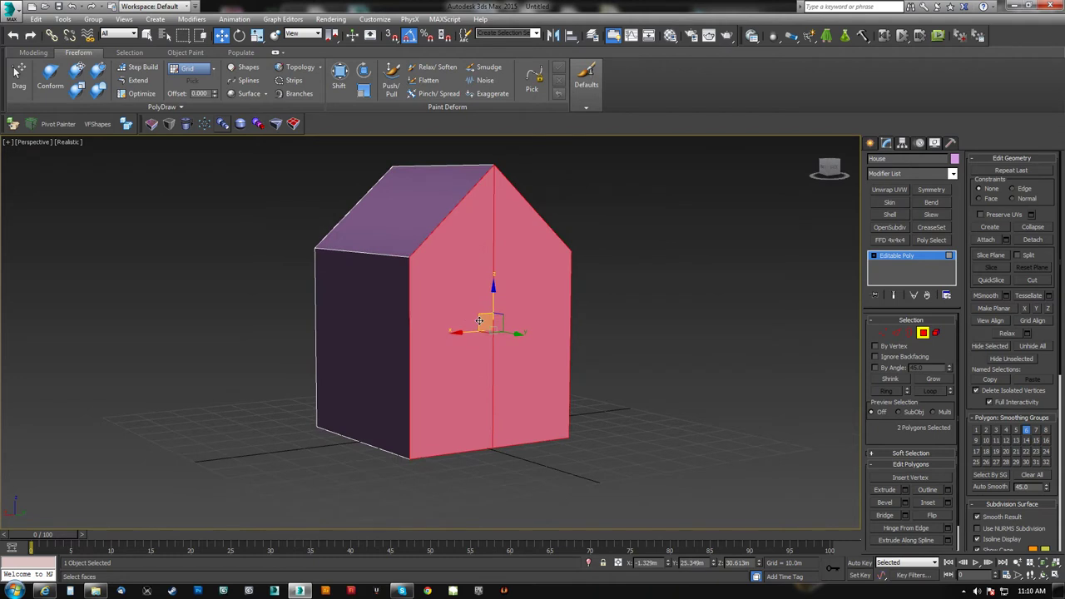
pyautogui.click(599, 355)
pyautogui.moveTo(494, 364)
pyautogui.keyDown('alt'); pyautogui.mouseDown(button='middle')
pyautogui.moveTo(493, 333)
pyautogui.moveTo(488, 380)
pyautogui.mouseUp(button='middle'); pyautogui.keyUp('alt')
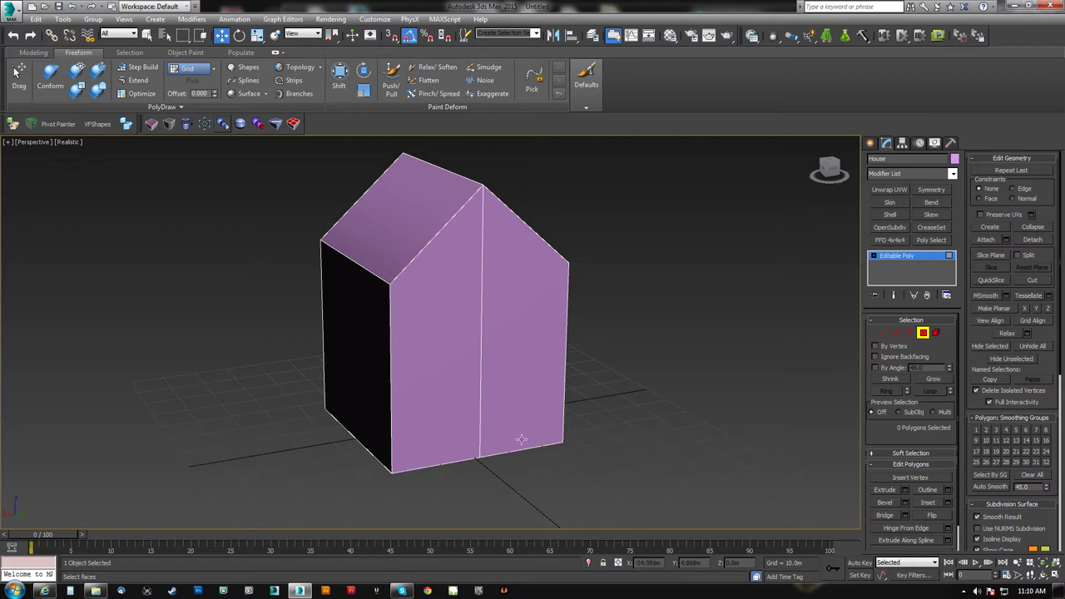
pyautogui.keyDown('alt'); pyautogui.moveTo(427, 318); pyautogui.dragTo(477, 391, button='middle'); pyautogui.keyUp('alt')
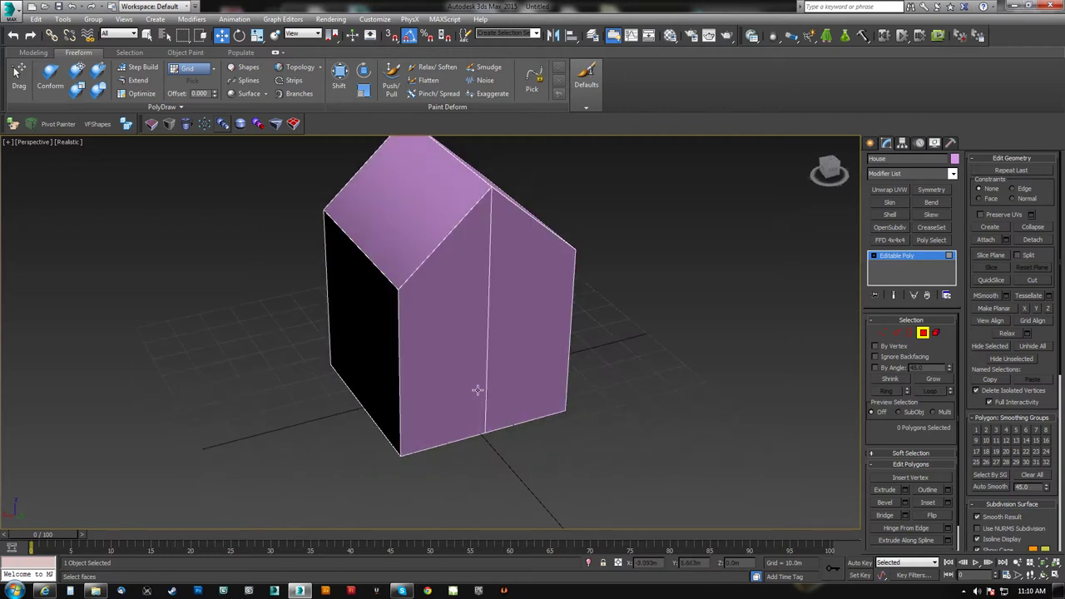
# - Inset the two front gable wall polygons together to leave a narrow border around them
pyautogui.click(468, 345)
pyautogui.keyDown('ctrl'); pyautogui.click(516, 333); pyautogui.keyUp('ctrl')
pyautogui.keyDown('alt'); pyautogui.moveTo(499, 350); pyautogui.dragTo(473, 353, button='middle'); pyautogui.keyUp('alt')
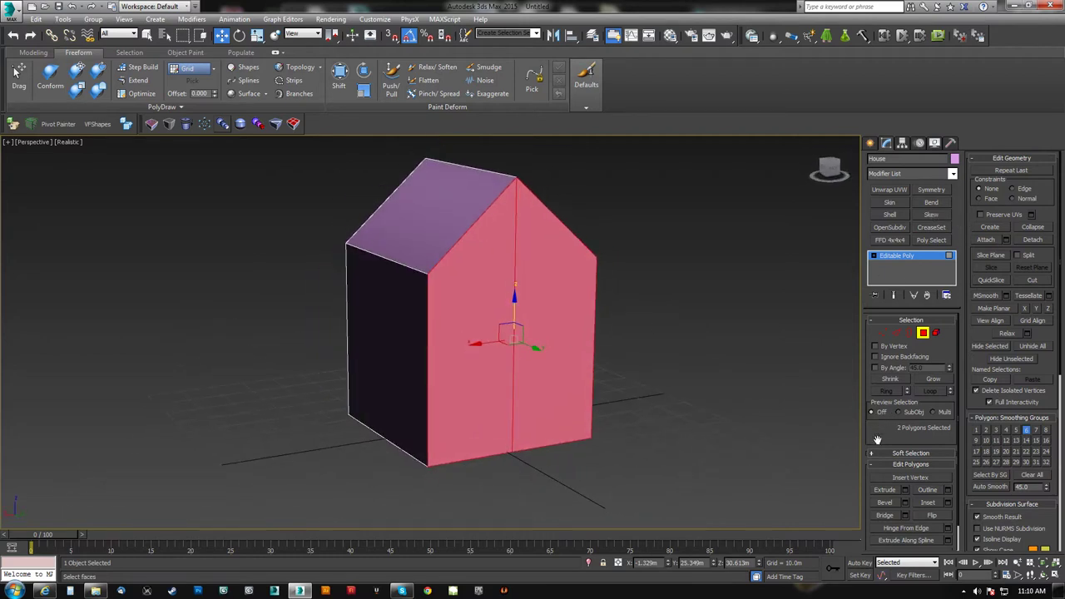
pyautogui.click(927, 503)
pyautogui.moveTo(535, 333); pyautogui.dragTo(494, 266)
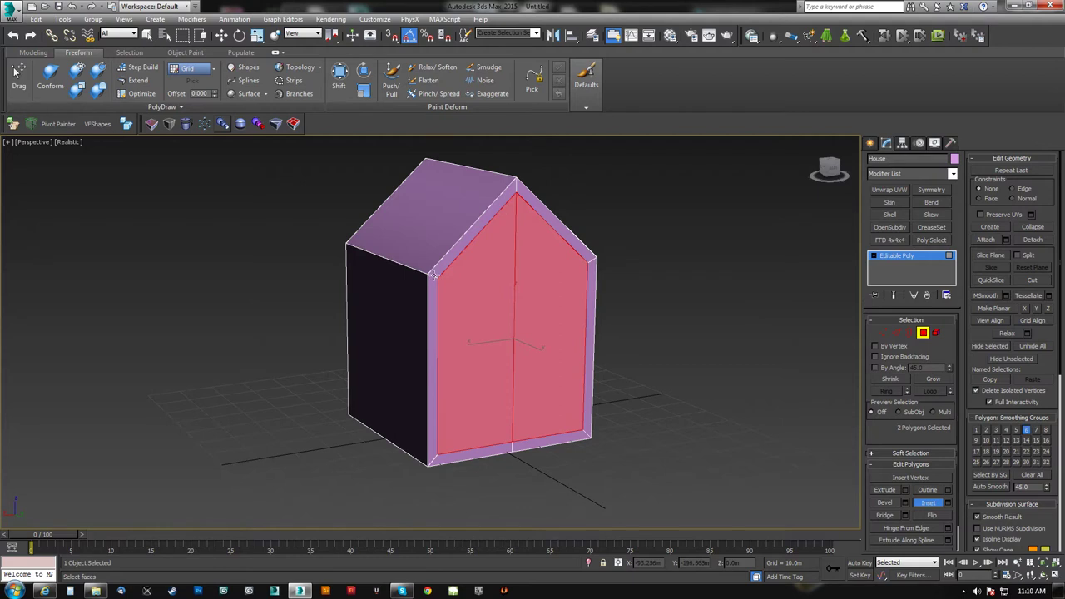
pyautogui.keyDown('alt'); pyautogui.moveTo(523, 333); pyautogui.dragTo(523, 305, button='middle'); pyautogui.keyUp('alt')
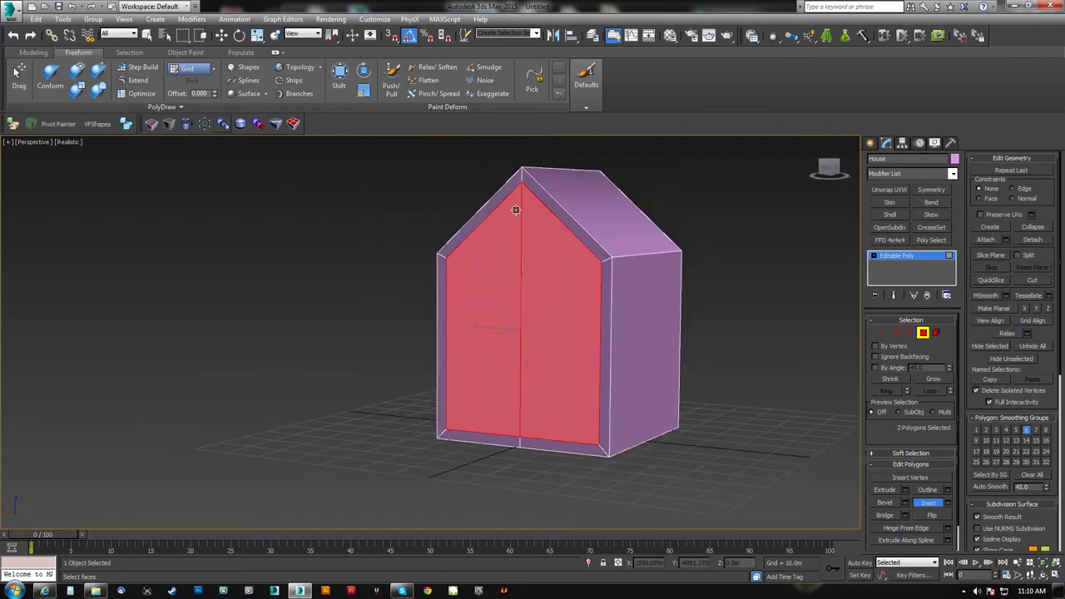
pyautogui.keyDown('alt'); pyautogui.moveTo(511, 278); pyautogui.dragTo(504, 255, button='middle'); pyautogui.keyUp('alt')
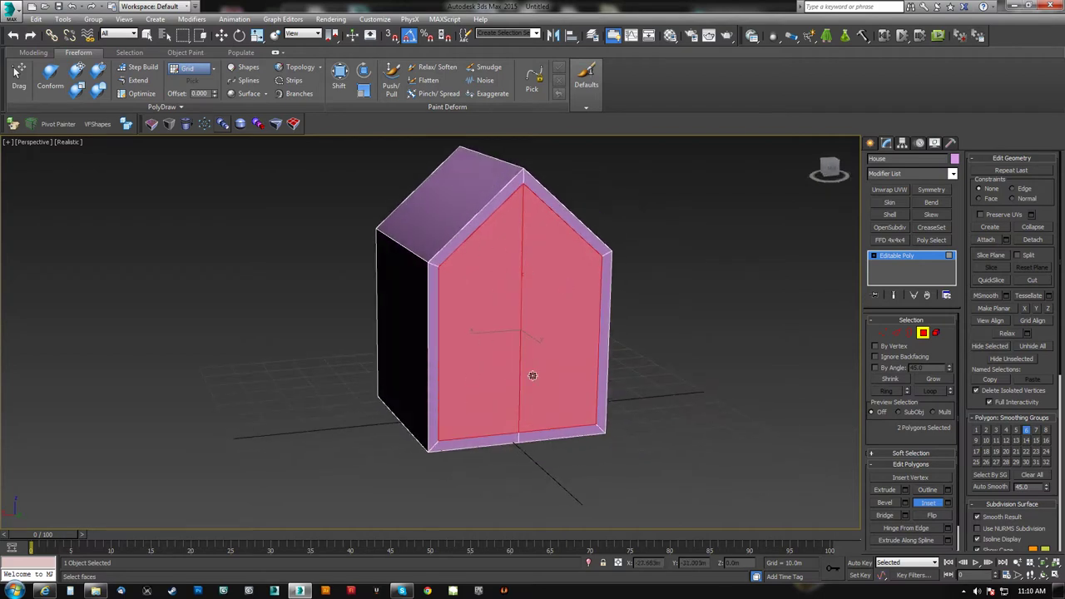
# - Scale the inset polygons narrower along X and shorter along Z, and lower them into a door-sized outline
pyautogui.press('r')
pyautogui.moveTo(473, 334); pyautogui.dragTo(520, 332)
pyautogui.moveTo(524, 281); pyautogui.dragTo(530, 342)
pyautogui.press('w')
pyautogui.moveTo(523, 291); pyautogui.dragTo(527, 330)
# - Select the three upper vertices of the door outline and activate scaling
pyautogui.moveTo(527, 330); pyautogui.dragTo(545, 309, button='middle')
pyautogui.scroll(4, 538, 319)
pyautogui.press('1')
pyautogui.press('1')
pyautogui.click(479, 342)
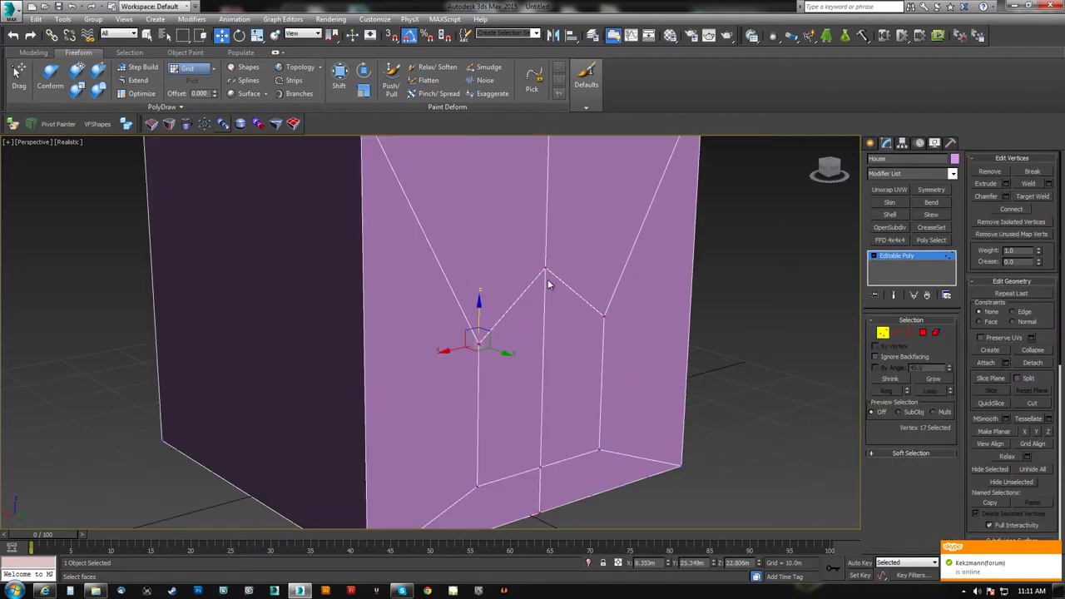
pyautogui.keyDown('ctrl'); pyautogui.click(545, 269); pyautogui.keyUp('ctrl')
pyautogui.keyDown('ctrl'); pyautogui.click(605, 315); pyautogui.keyUp('ctrl')
pyautogui.keyDown('alt'); pyautogui.moveTo(606, 314); pyautogui.dragTo(530, 340, button='middle'); pyautogui.keyUp('alt')
pyautogui.press('r')
pyautogui.click(335, 38)
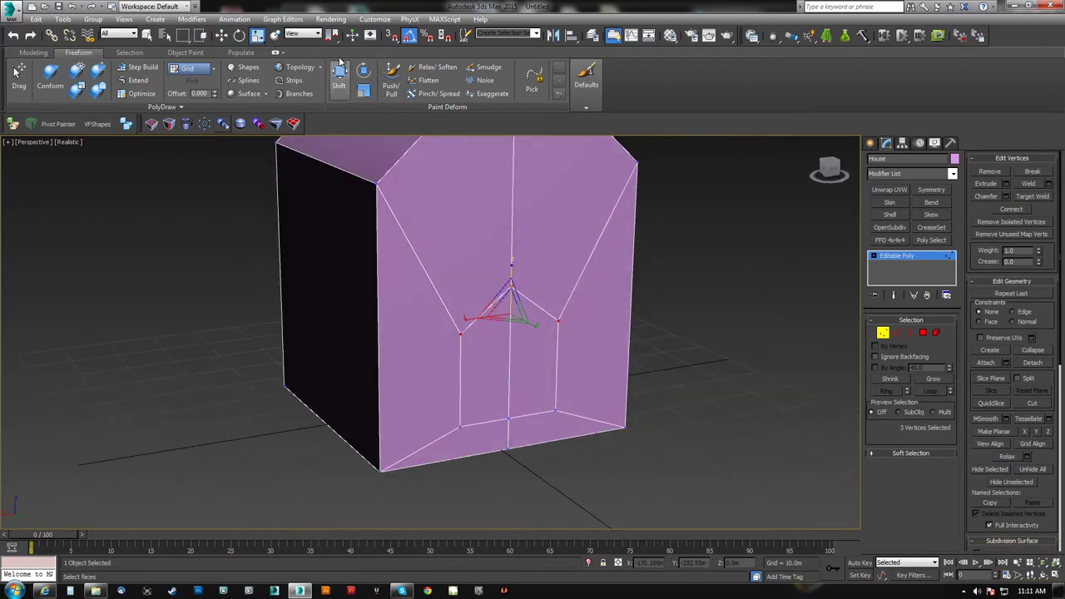
pyautogui.moveTo(336, 38); pyautogui.dragTo(336, 72)
# - Try to flatten the door outline's three upper vertices by scaling them along Z, undoing and repeating it
pyautogui.moveTo(508, 265); pyautogui.dragTo(529, 549)
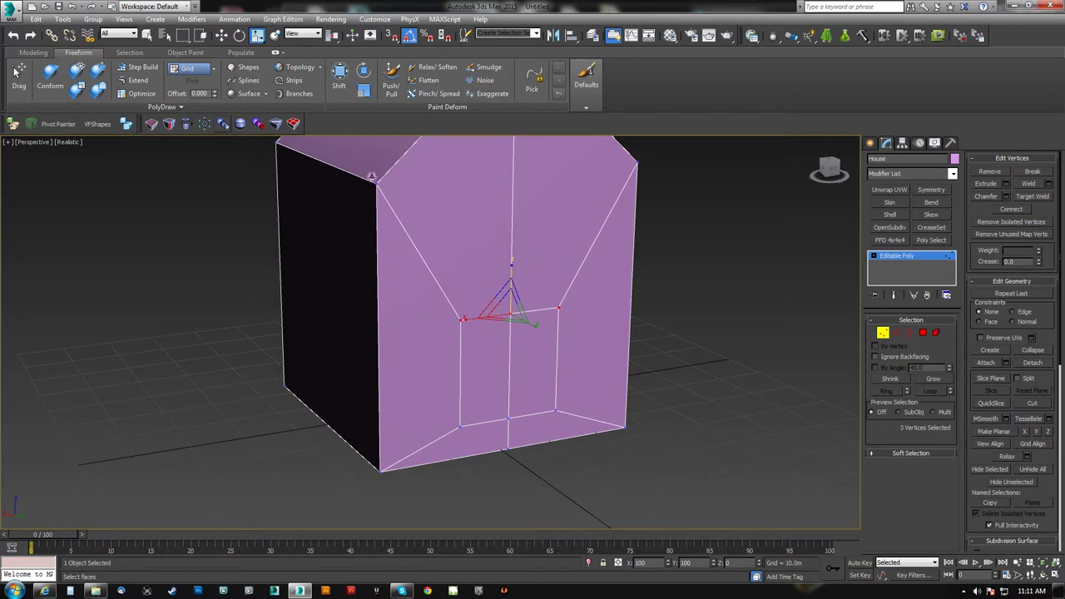
pyautogui.hotkey('ctrl', 'z')
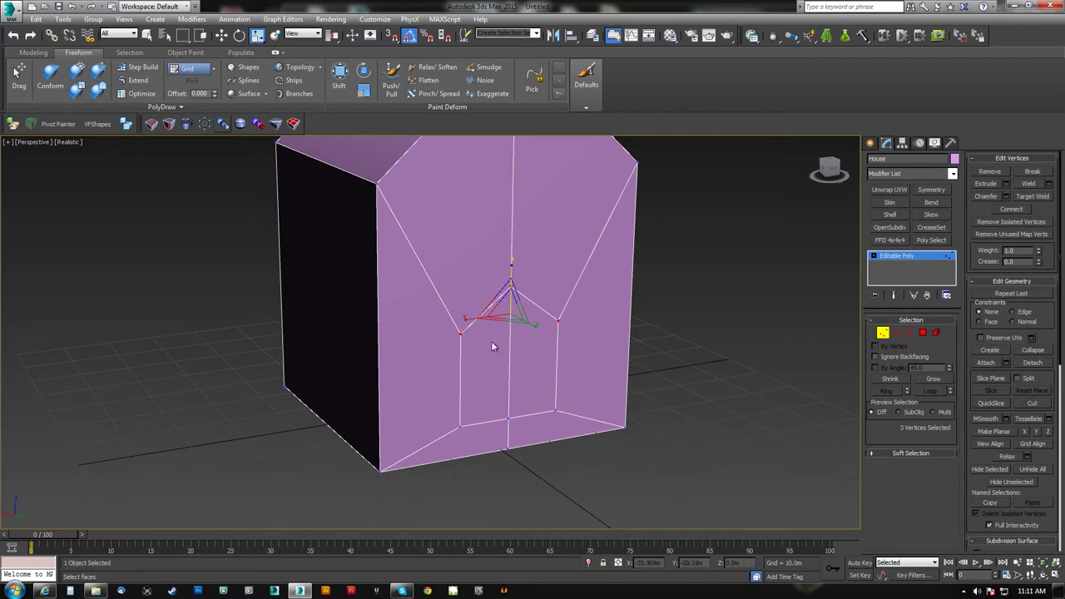
pyautogui.moveTo(513, 265); pyautogui.dragTo(535, 156)
pyautogui.moveTo(552, 325); pyautogui.dragTo(547, 62)
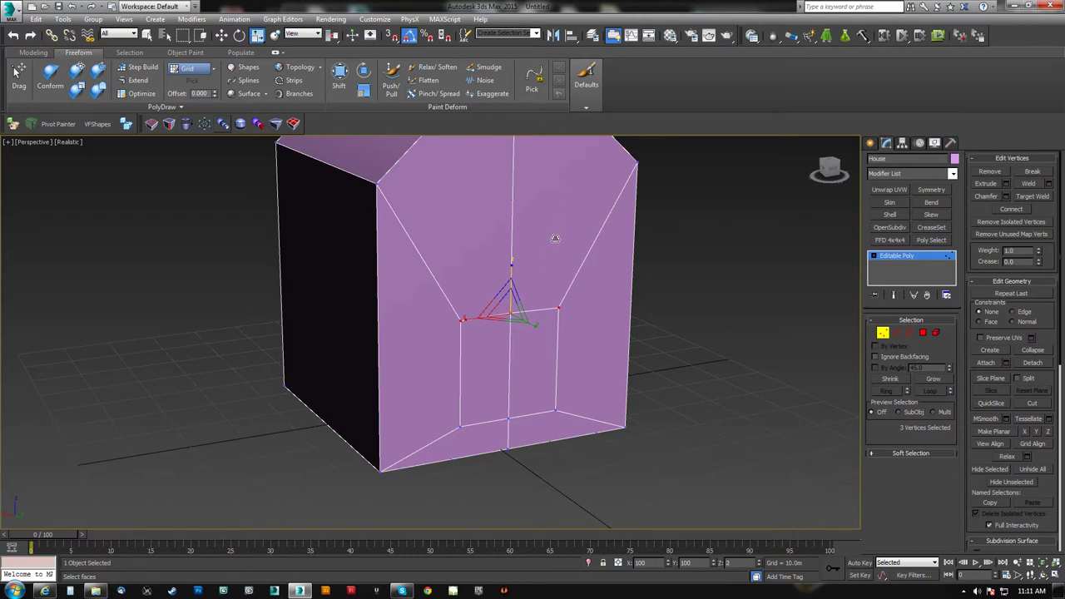
pyautogui.moveTo(563, 389); pyautogui.dragTo(611, 302)
# - Make the door outline's three upper vertices planar along Z
pyautogui.click(1049, 432)
pyautogui.keyDown('alt'); pyautogui.moveTo(599, 291); pyautogui.dragTo(623, 262, button='middle'); pyautogui.keyUp('alt')
pyautogui.hotkey('ctrl', 'z')
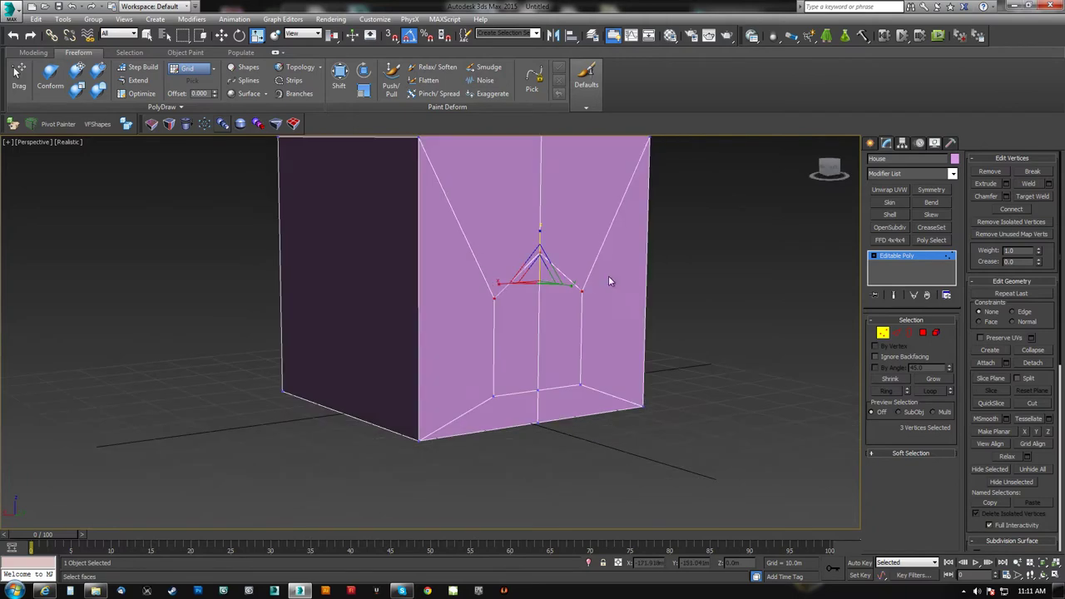
pyautogui.click(1050, 433)
pyautogui.moveTo(648, 285); pyautogui.dragTo(644, 389, button='middle')
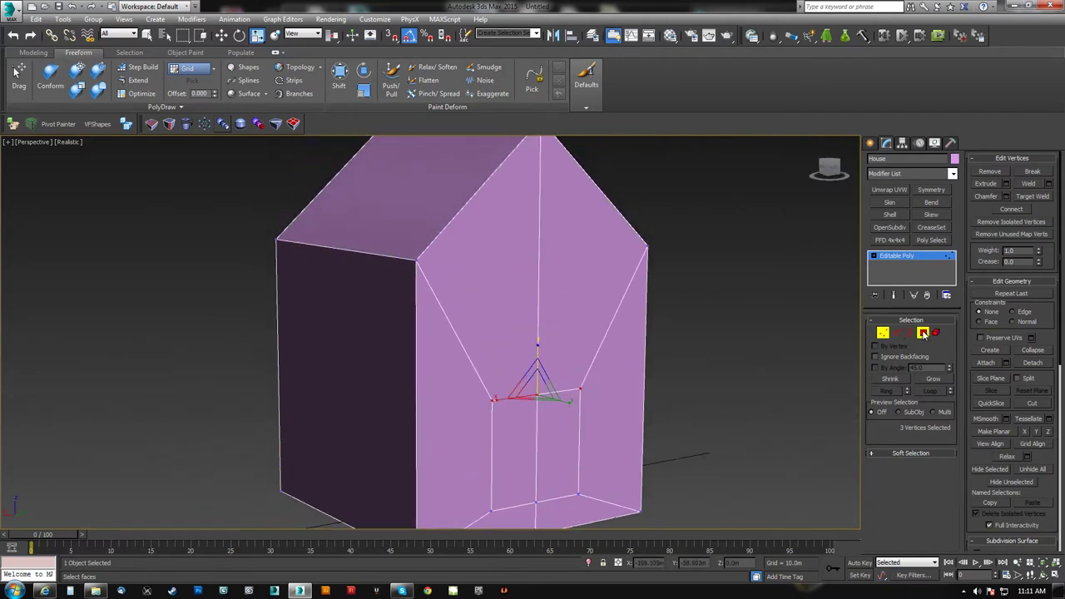
# - Select both roof polygons, try making them planar along Z, and undo it
pyautogui.click(923, 333)
pyautogui.click(463, 186)
pyautogui.keyDown('alt'); pyautogui.moveTo(466, 193); pyautogui.dragTo(556, 298, button='middle'); pyautogui.keyUp('alt')
pyautogui.keyDown('ctrl'); pyautogui.click(565, 246); pyautogui.keyUp('ctrl')
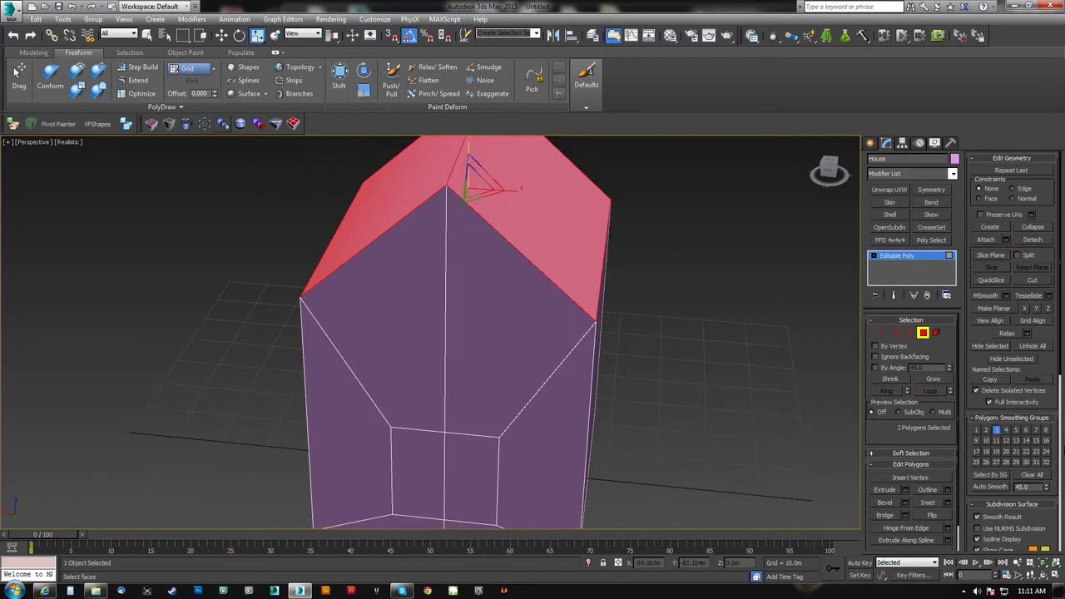
pyautogui.click(1050, 311)
pyautogui.keyDown('alt'); pyautogui.moveTo(570, 267); pyautogui.dragTo(544, 265, button='middle'); pyautogui.keyUp('alt')
pyautogui.hotkey('ctrl', 'z')
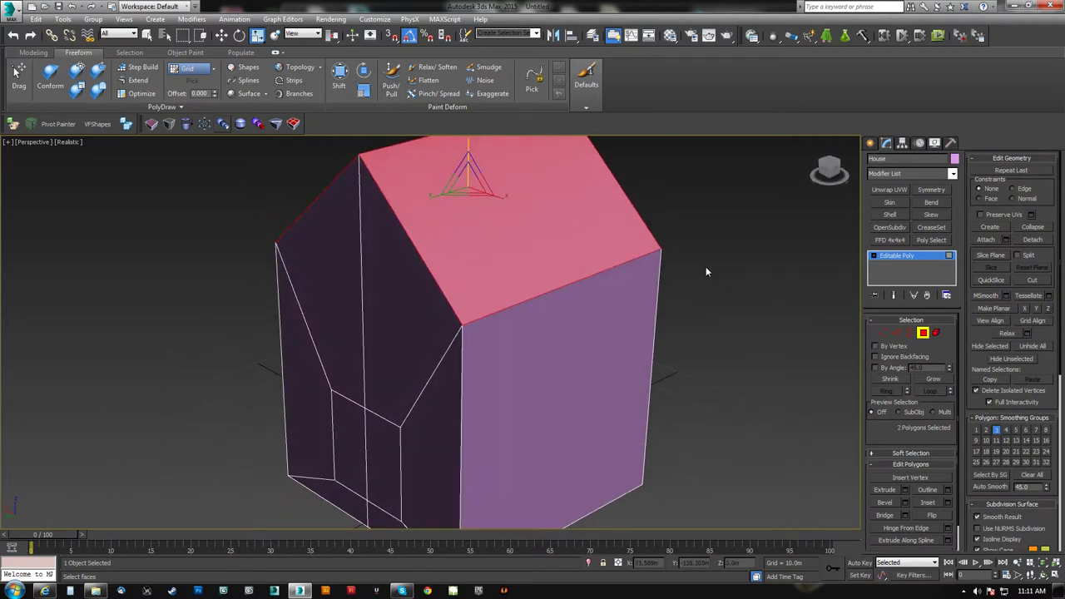
# - Try making both roof polygons planar along Y, and undo it
pyautogui.hotkey('shift', 'z')
pyautogui.hotkey('shift', 'z')
pyautogui.hotkey('shift', 'z')
pyautogui.hotkey('shift', 'z')
pyautogui.hotkey('shift', 'z')
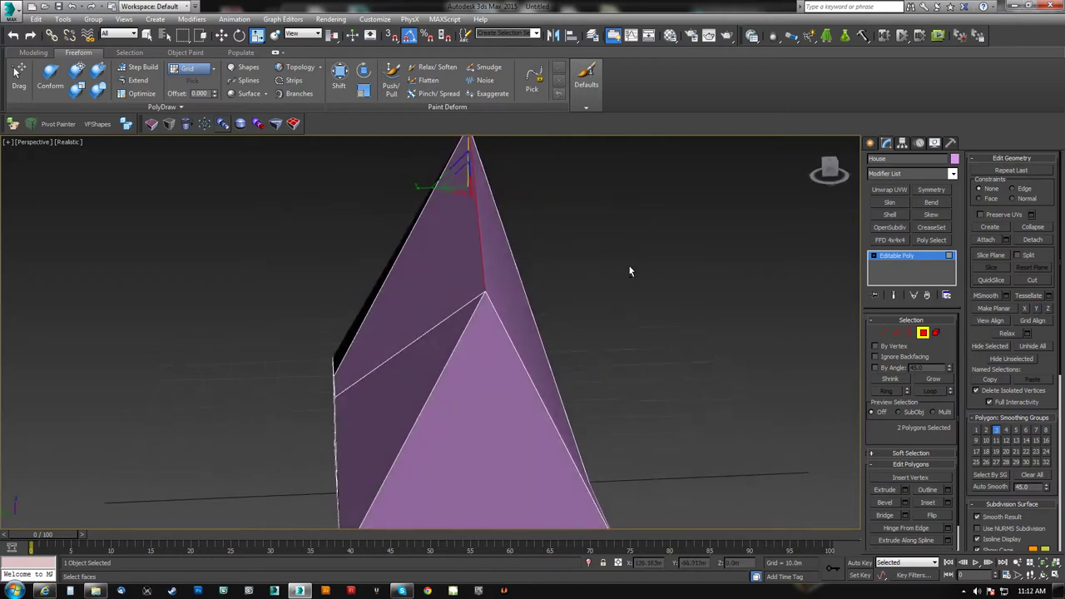
pyautogui.hotkey('shift', 'z')
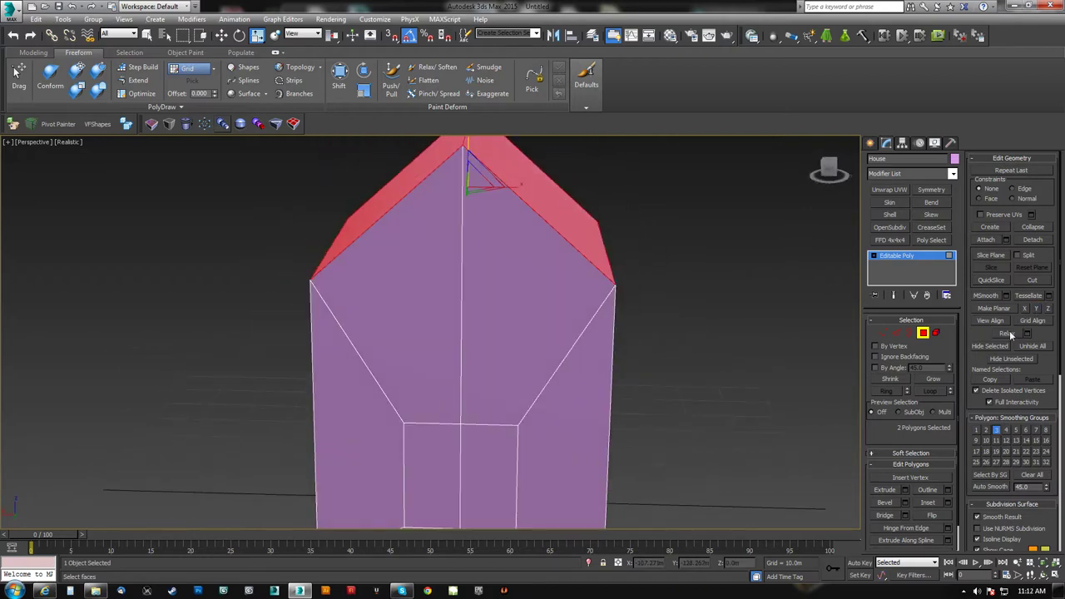
# - Try making both roof polygons planar along X, and undo it
pyautogui.hotkey('shift', 'z')
pyautogui.hotkey('shift', 'z')
pyautogui.hotkey('shift', 'z')
pyautogui.hotkey('shift', 'z')
pyautogui.hotkey('shift', 'z')
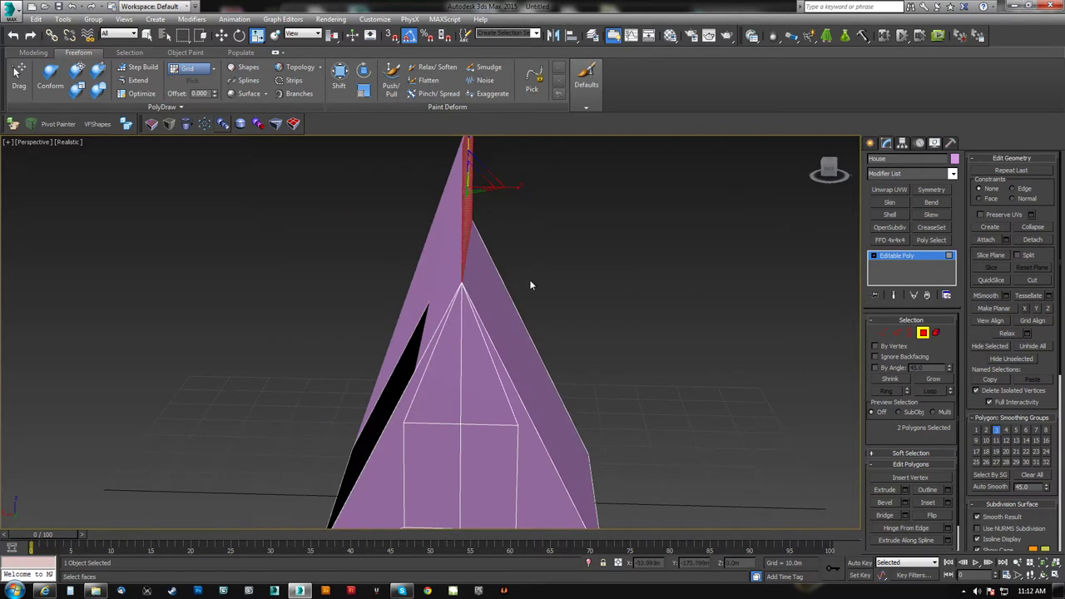
pyautogui.hotkey('shift', 'z')
pyautogui.hotkey('shift', 'z')
pyautogui.hotkey('shift', 'z')
pyautogui.hotkey('shift', 'z')
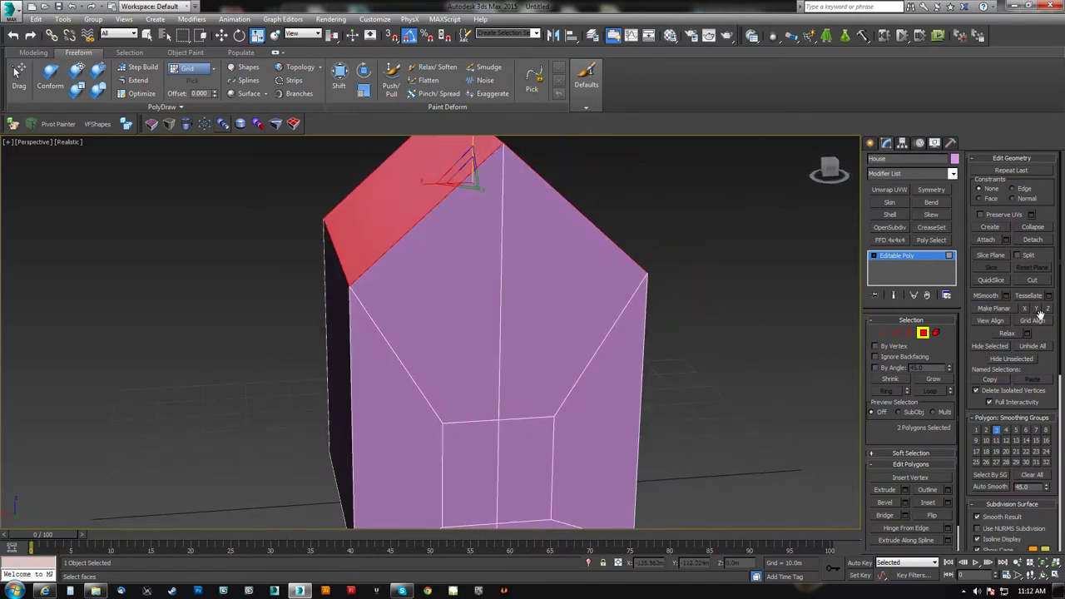
# - Leave the polygon sub-object level to work with the whole house object
pyautogui.hotkey('shift', 'z')
pyautogui.hotkey('shift', 'z')
pyautogui.hotkey('shift', 'z')
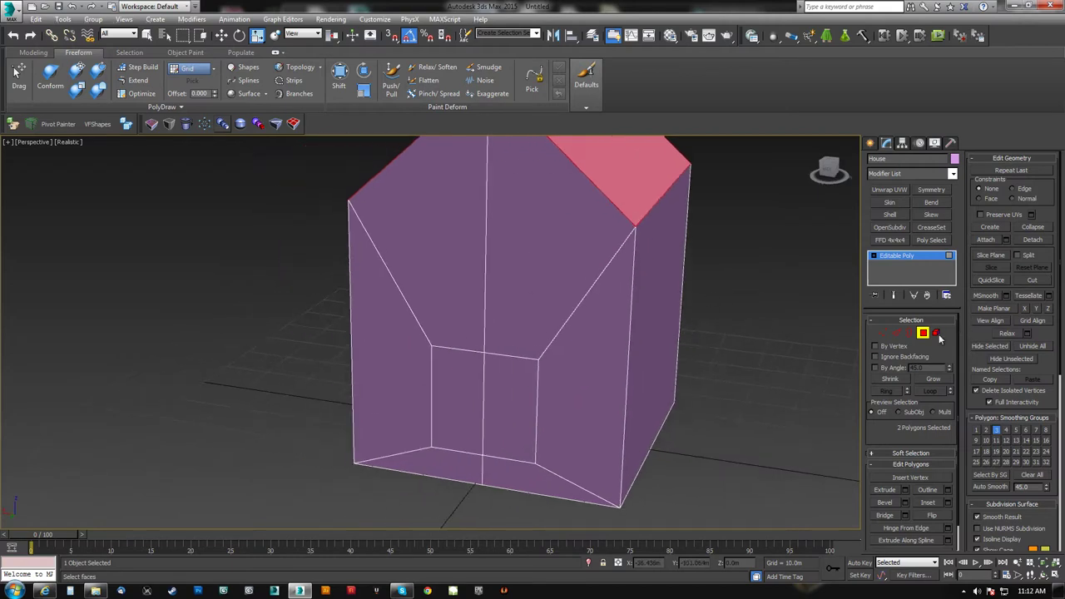
pyautogui.hotkey('shift', 'z')
pyautogui.hotkey('shift', 'z')
pyautogui.hotkey('shift', 'z')
pyautogui.hotkey('shift', 'z')
pyautogui.hotkey('shift', 'z')
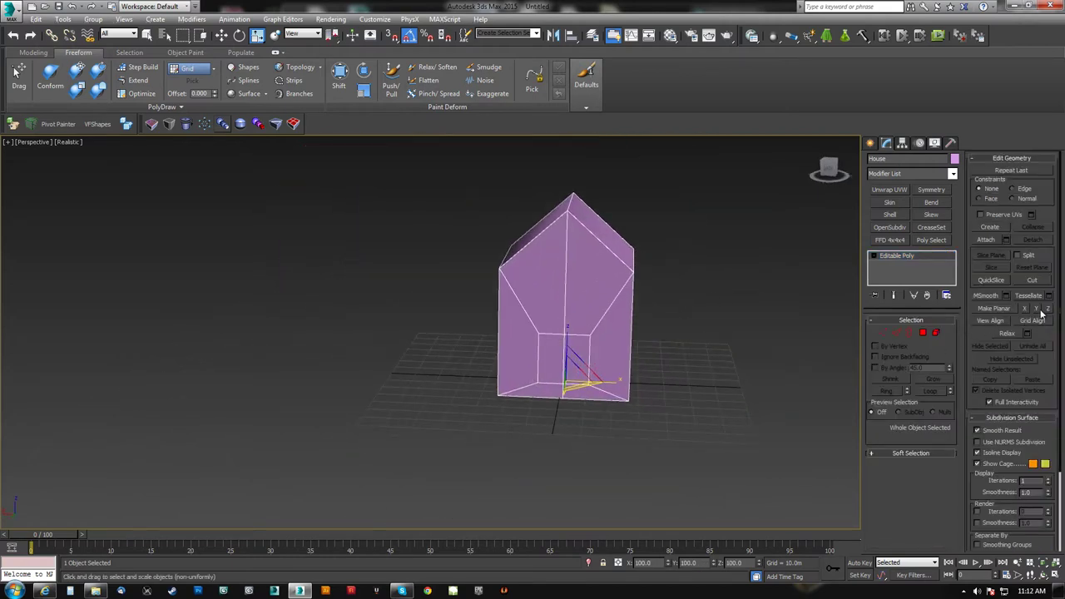
pyautogui.hotkey('shift', 'z')
pyautogui.hotkey('shift', 'z')
pyautogui.hotkey('shift', 'z')
pyautogui.hotkey('shift', 'z')
# - Activate the Move tool and set its reference coordinate system to Local
pyautogui.press('w')
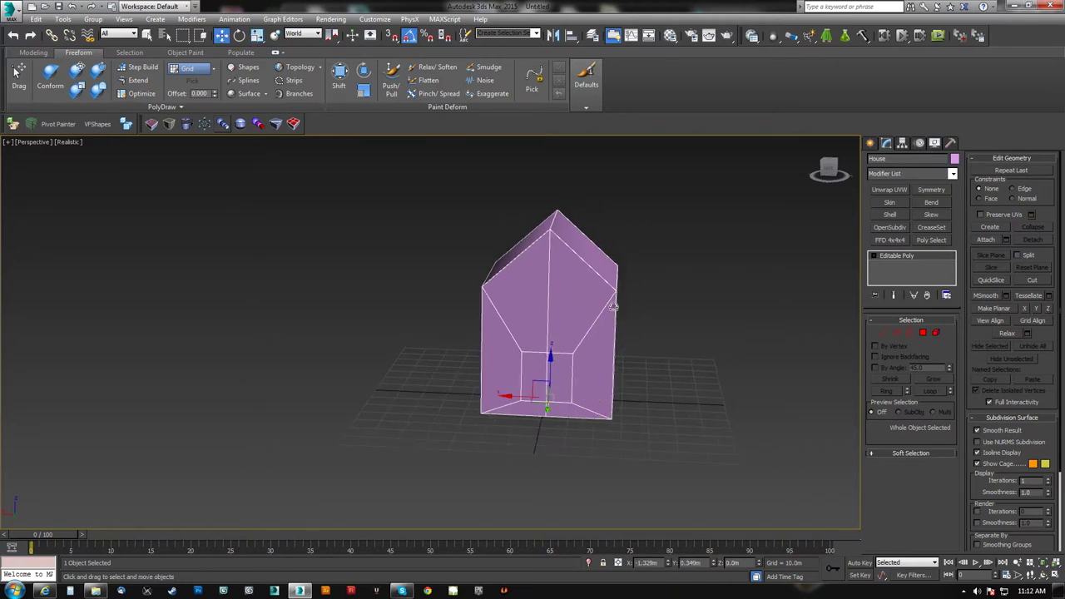
pyautogui.click(304, 33)
pyautogui.click(300, 75)
pyautogui.hotkey('shift', 'z')
pyautogui.hotkey('shift', 'z')
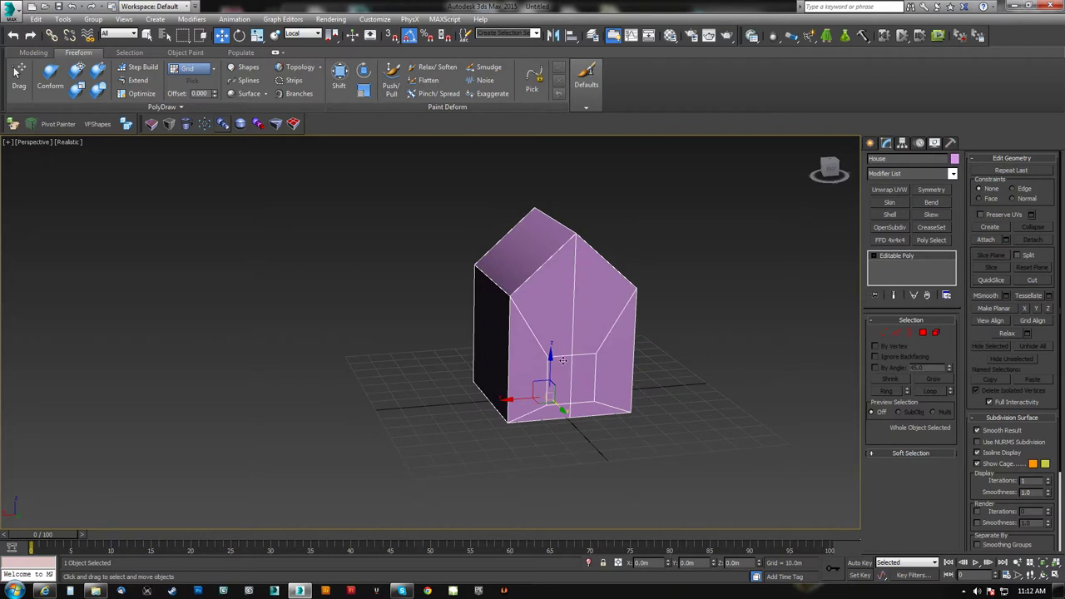
# - Rotate the house 90° about the Y axis so it lies on its side, and reactivate the Move tool
pyautogui.hotkey('shift', 'z')
pyautogui.press('e')
pyautogui.moveTo(507, 257); pyautogui.dragTo(475, 296)
pyautogui.press('w')
pyautogui.hotkey('shift', 'z')
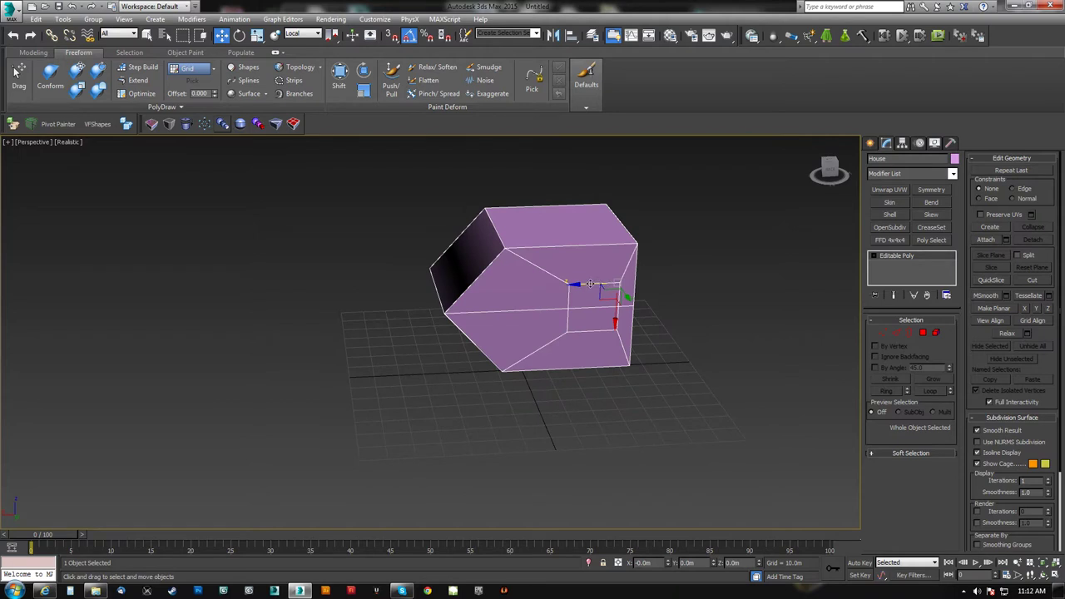
pyautogui.keyDown('alt'); pyautogui.moveTo(548, 296); pyautogui.dragTo(521, 285, button='middle'); pyautogui.keyUp('alt')
# - Try making the two roof polygons planar along X with the house on its side, and undo it
pyautogui.click(924, 333)
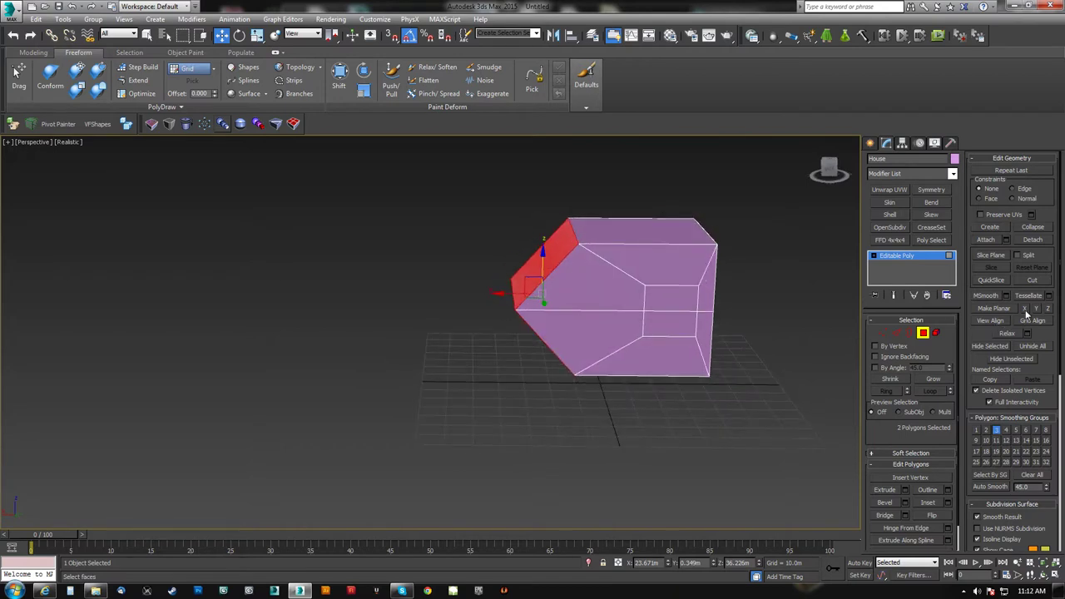
pyautogui.click(1026, 310)
pyautogui.keyDown('alt'); pyautogui.moveTo(618, 314); pyautogui.dragTo(645, 286, button='middle'); pyautogui.keyUp('alt')
pyautogui.hotkey('shift', 'z')
pyautogui.hotkey('ctrl', 'z')
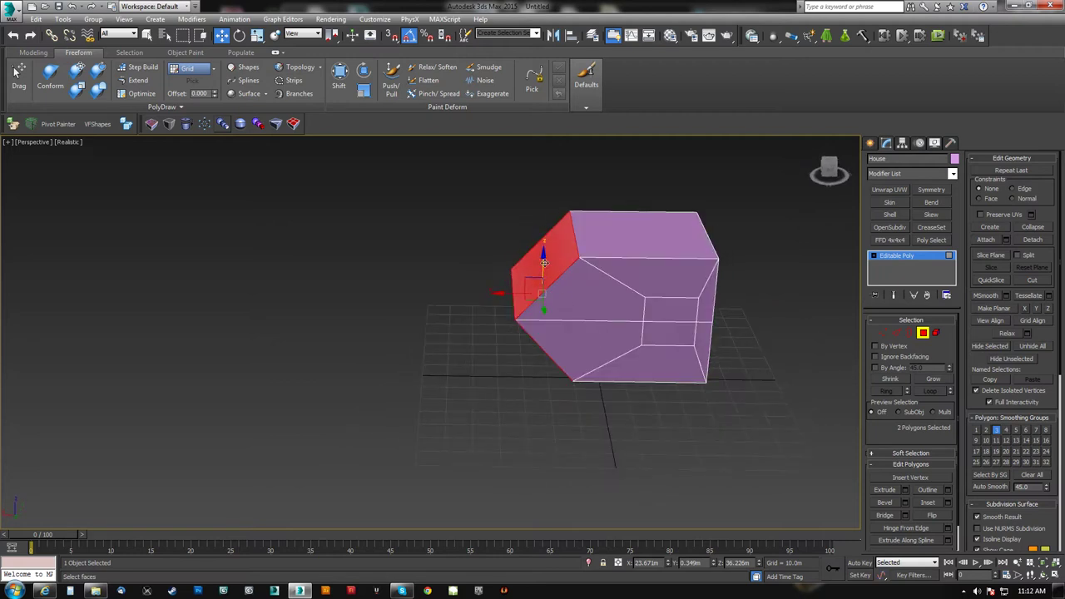
pyautogui.hotkey('shift', 'z')
pyautogui.hotkey('shift', 'z')
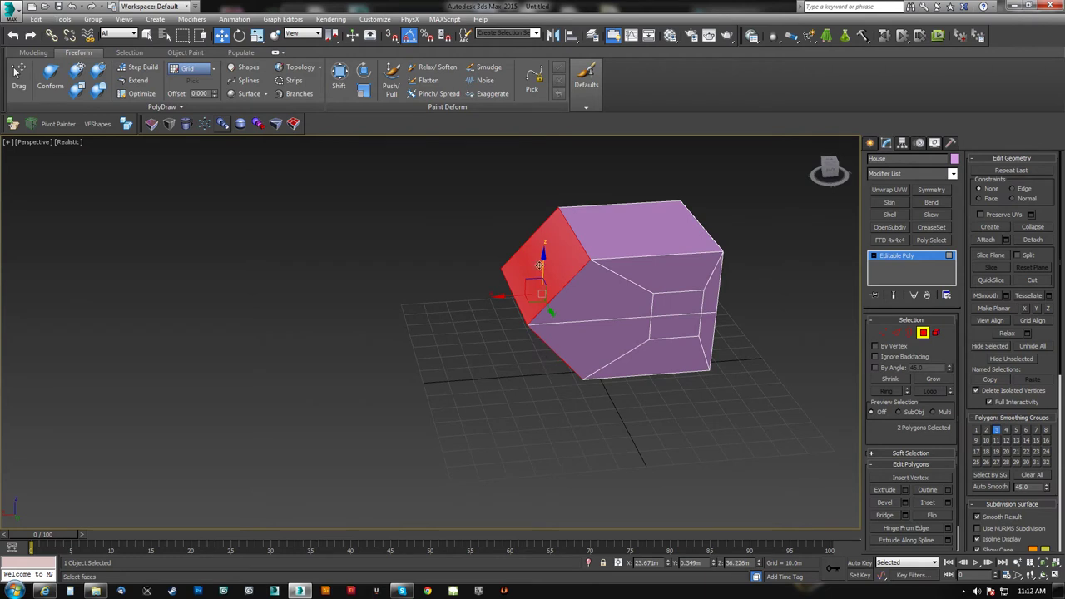
pyautogui.moveTo(556, 262); pyautogui.dragTo(560, 306, button='middle')
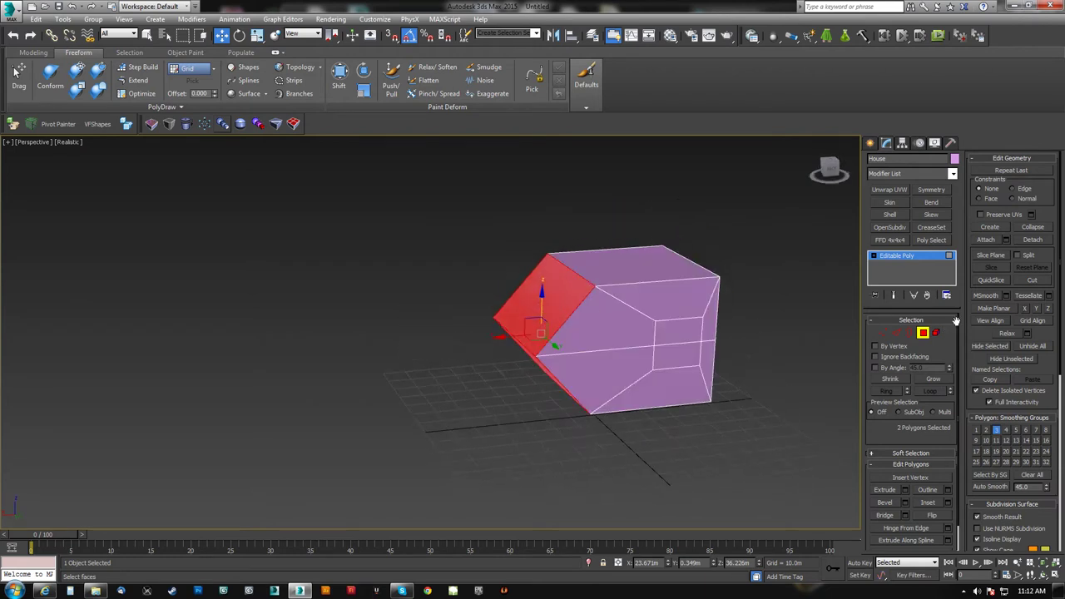
pyautogui.keyDown('alt'); pyautogui.moveTo(840, 316); pyautogui.dragTo(626, 294, button='middle'); pyautogui.keyUp('alt')
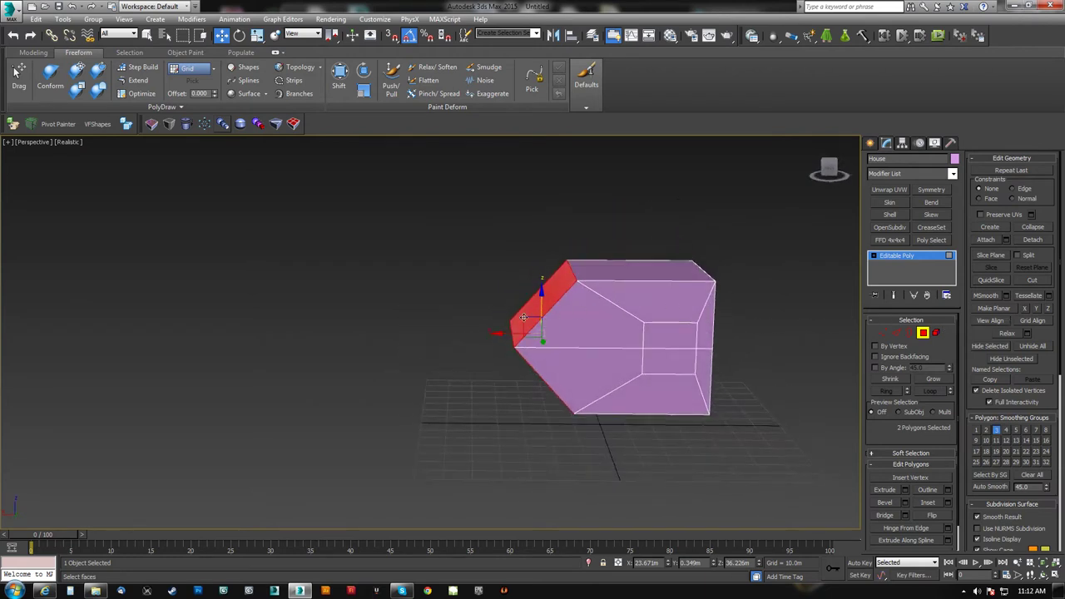
# - Leave the polygon level and reset the whole house's transform in the hierarchy's Adjust Transform settings
pyautogui.click(924, 334)
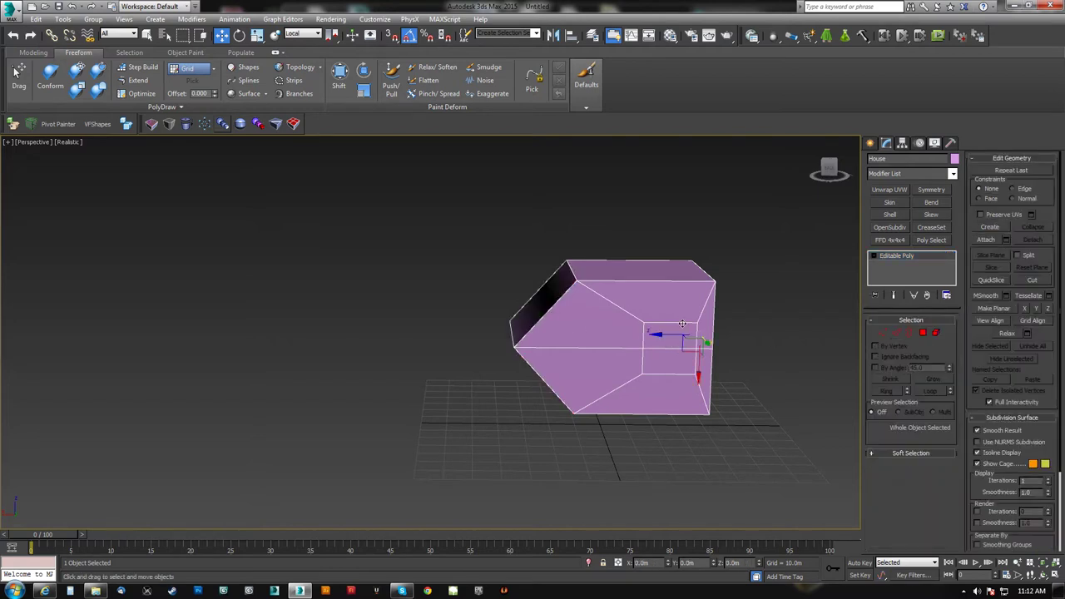
pyautogui.press('e')
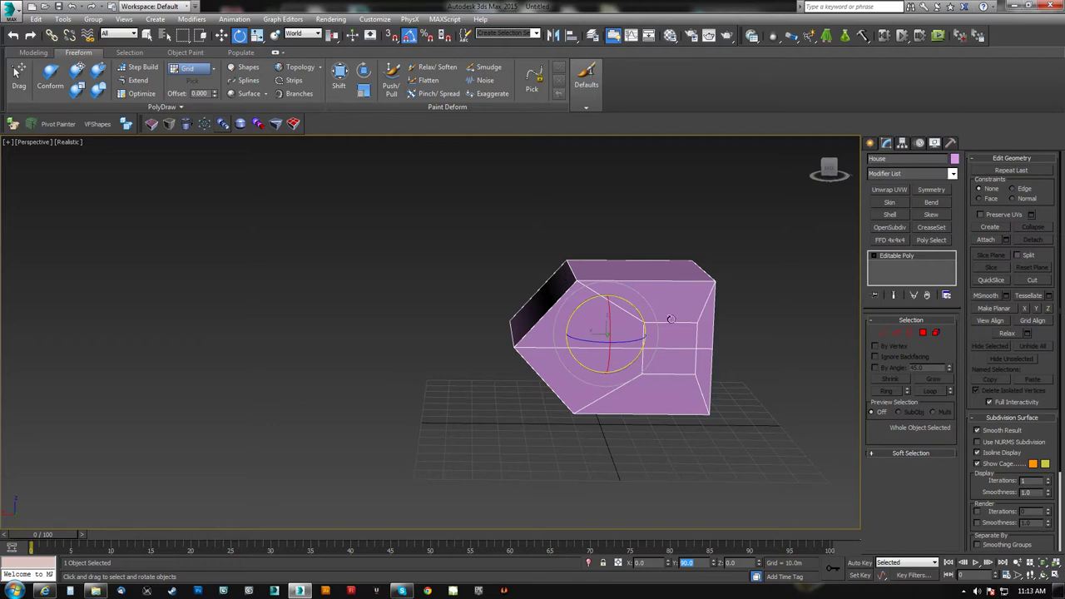
pyautogui.moveTo(573, 388); pyautogui.dragTo(533, 371, button='middle')
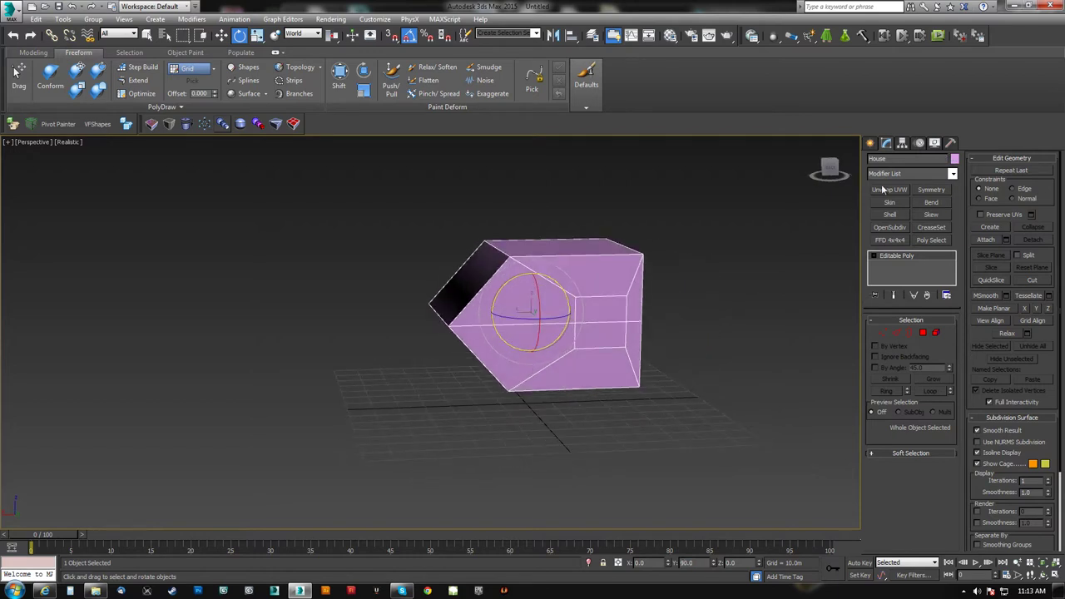
pyautogui.click(904, 143)
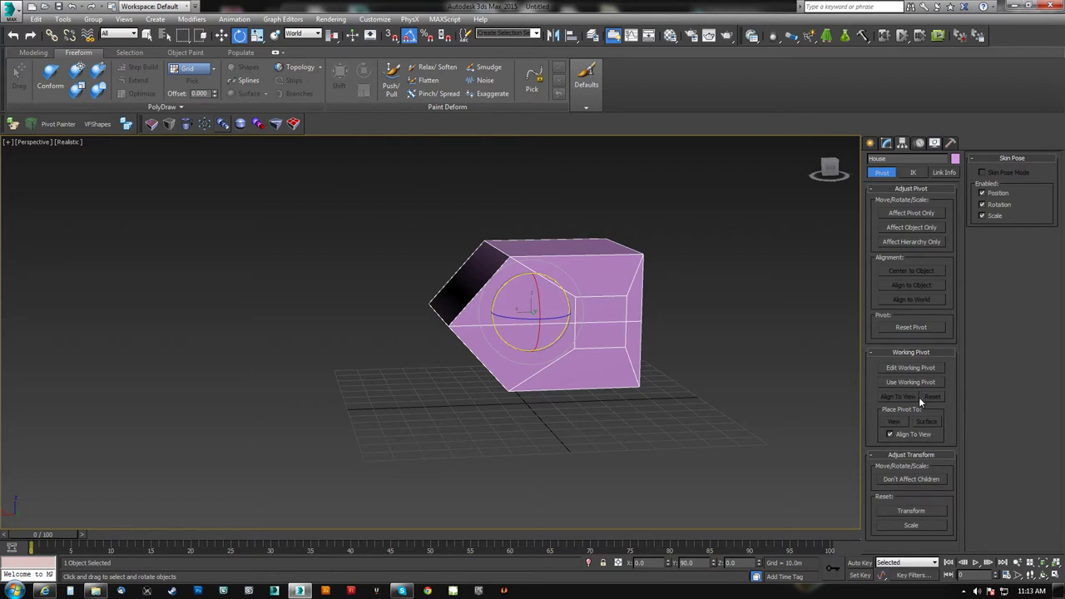
pyautogui.click(909, 511)
pyautogui.keyDown('alt'); pyautogui.moveTo(559, 319); pyautogui.dragTo(663, 394, button='middle'); pyautogui.keyUp('alt')
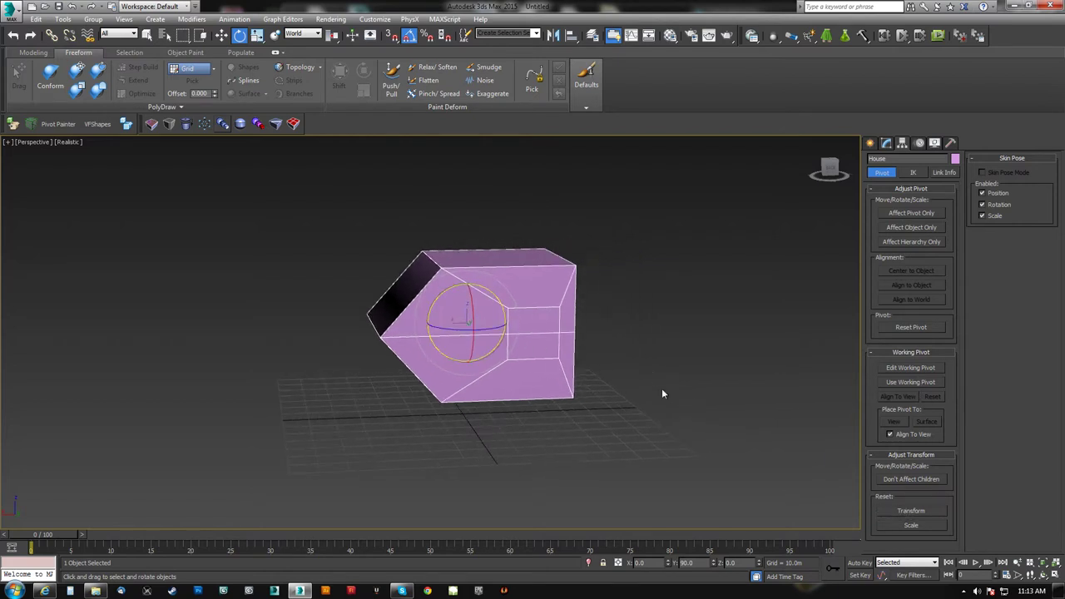
pyautogui.keyDown('alt'); pyautogui.moveTo(580, 359); pyautogui.dragTo(554, 347, button='middle'); pyautogui.keyUp('alt')
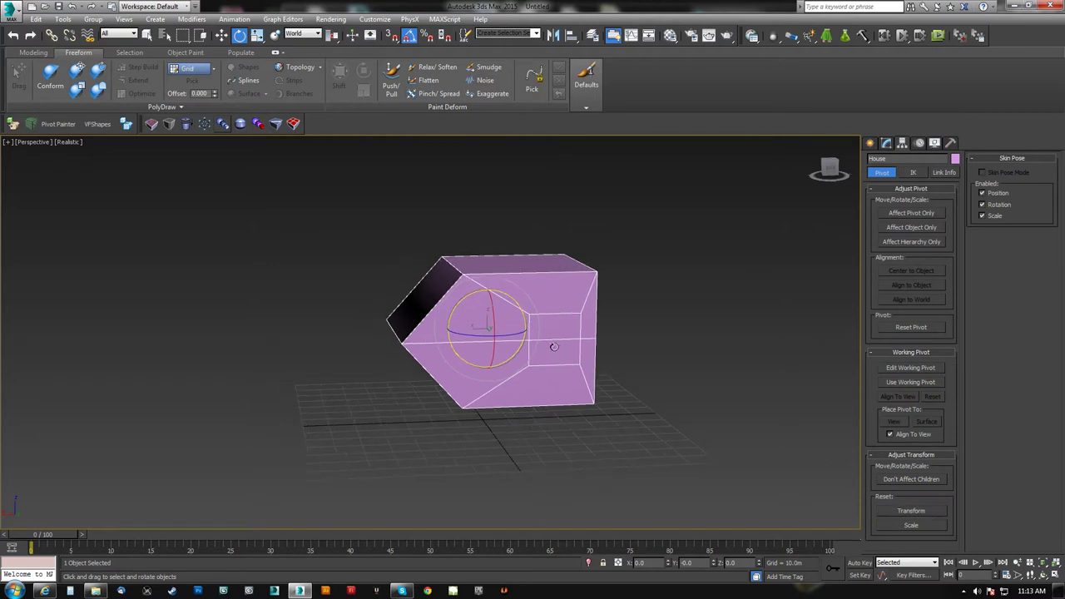
# - Try making the two roof polygons planar along X, Y and Z in turn, undoing each attempt
pyautogui.press('w')
pyautogui.keyDown('alt'); pyautogui.moveTo(566, 300); pyautogui.dragTo(588, 282, button='middle'); pyautogui.keyUp('alt')
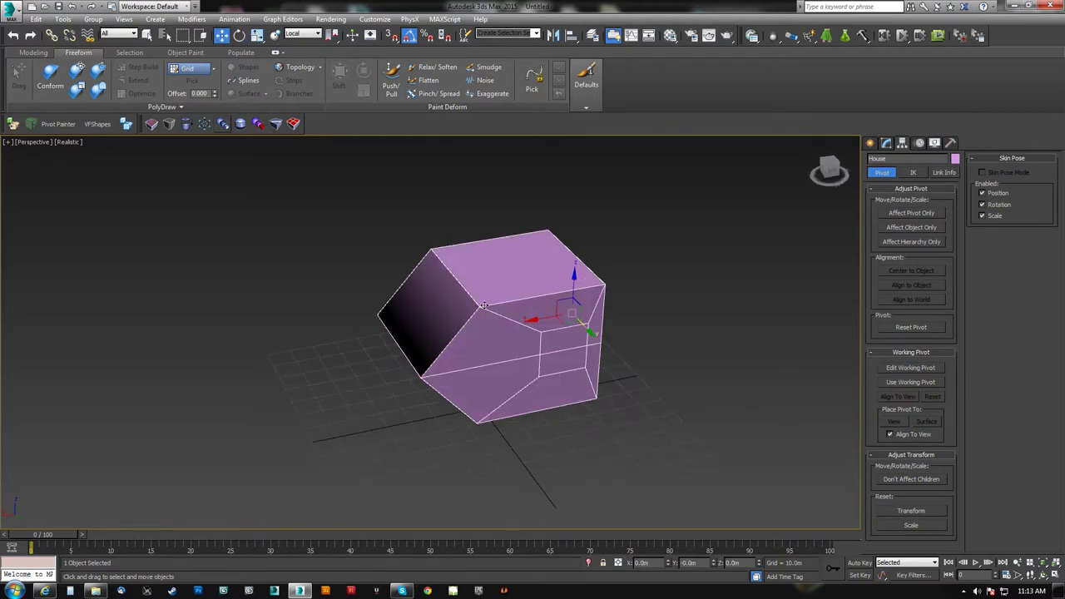
pyautogui.click(886, 142)
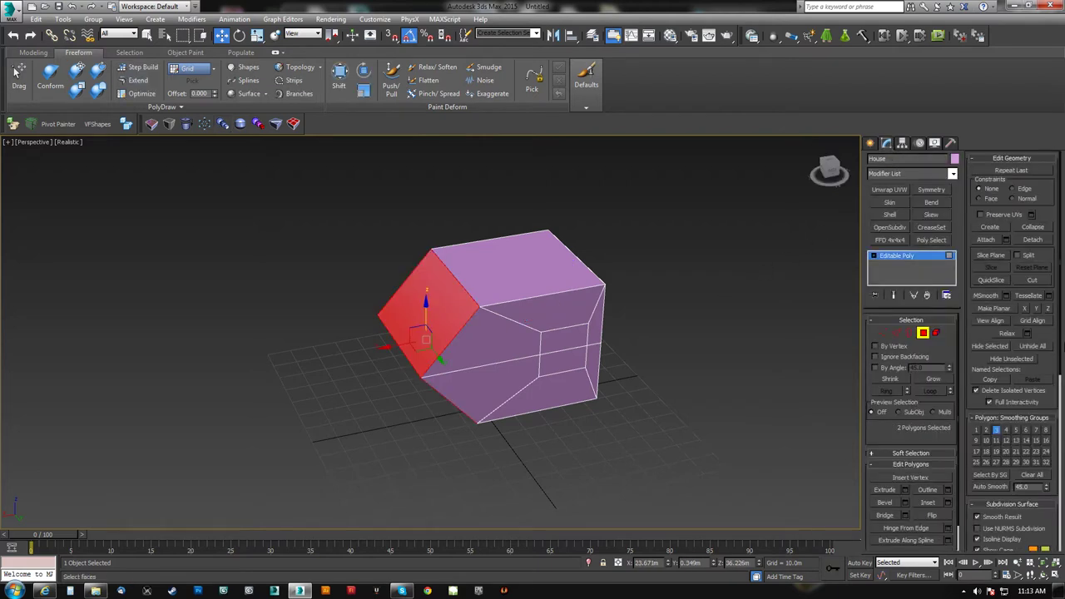
pyautogui.click(1026, 309)
pyautogui.hotkey('ctrl', 'z')
pyautogui.click(1037, 309)
pyautogui.hotkey('ctrl', 'z')
pyautogui.click(1048, 309)
pyautogui.click(927, 334)
# - Apply Reset XForm to the sideways house and collapse the XForm modifier into the Editable Poly
pyautogui.click(951, 144)
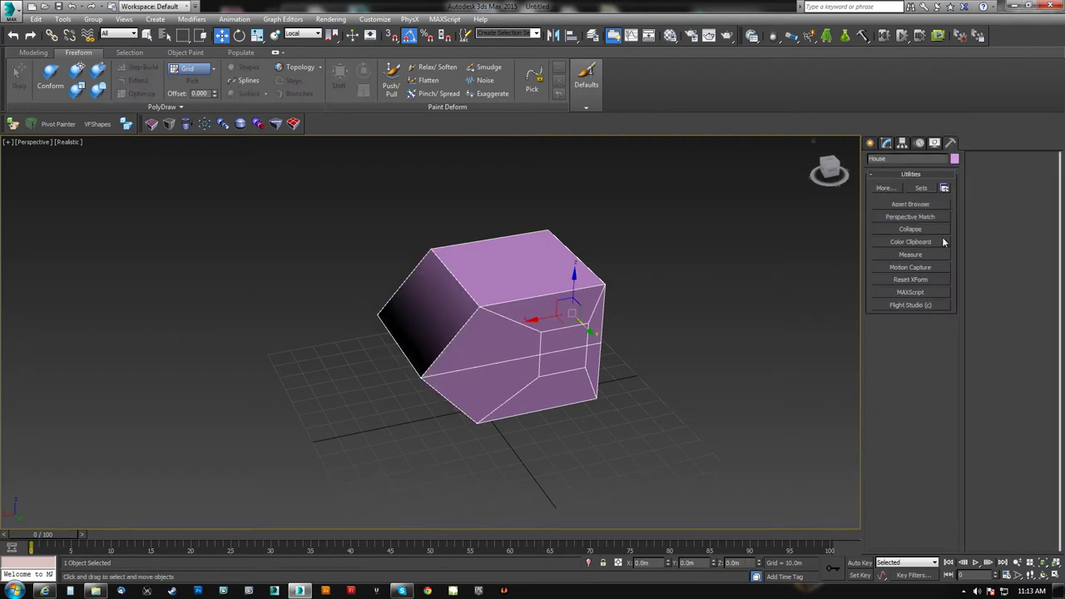
pyautogui.click(919, 282)
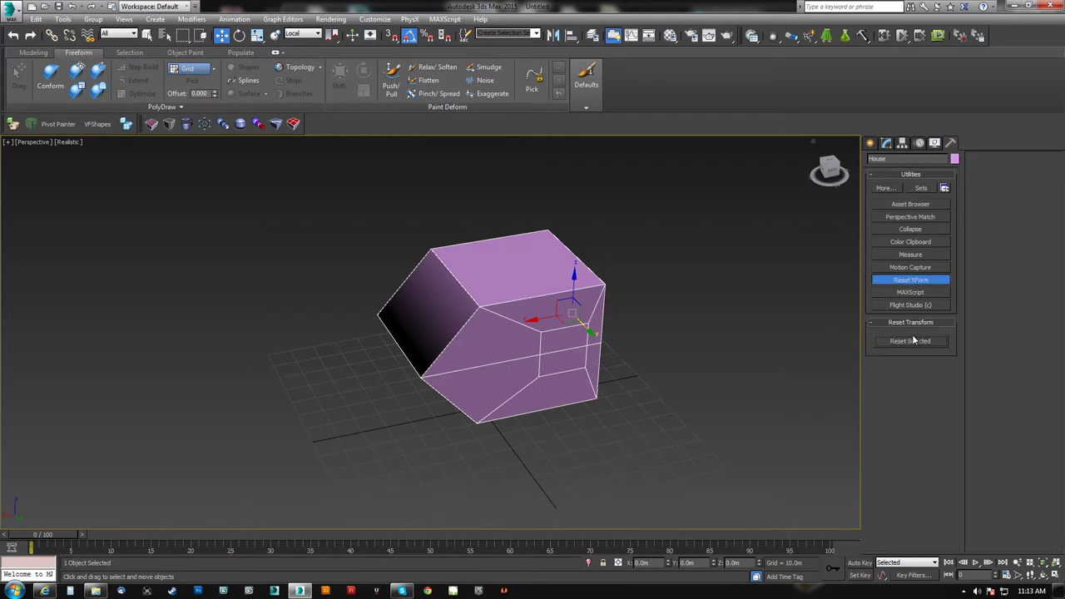
pyautogui.click(887, 144)
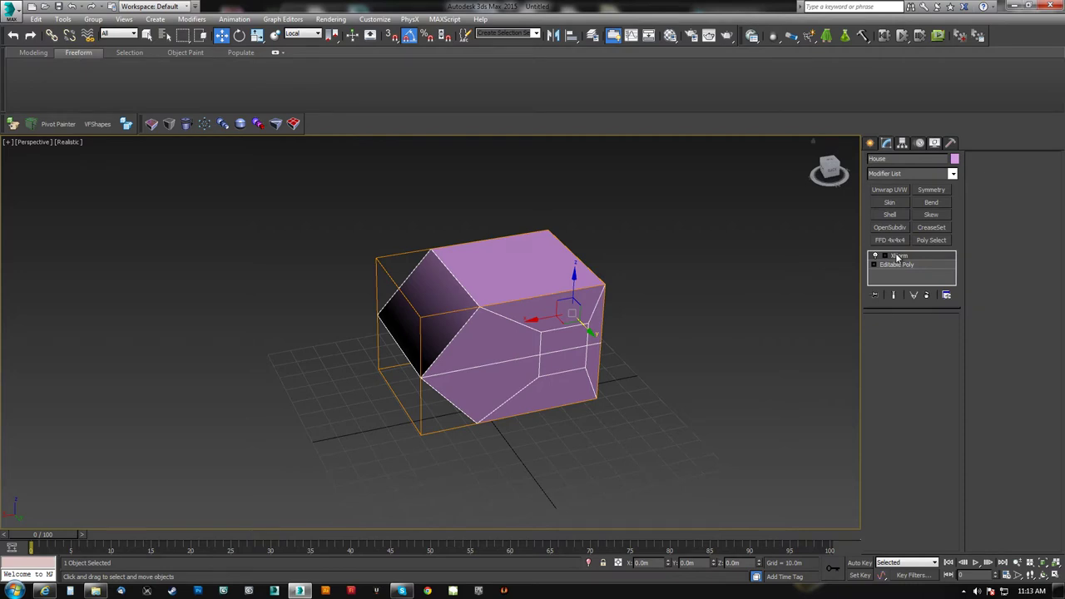
pyautogui.rightClick(900, 256)
pyautogui.click(941, 355)
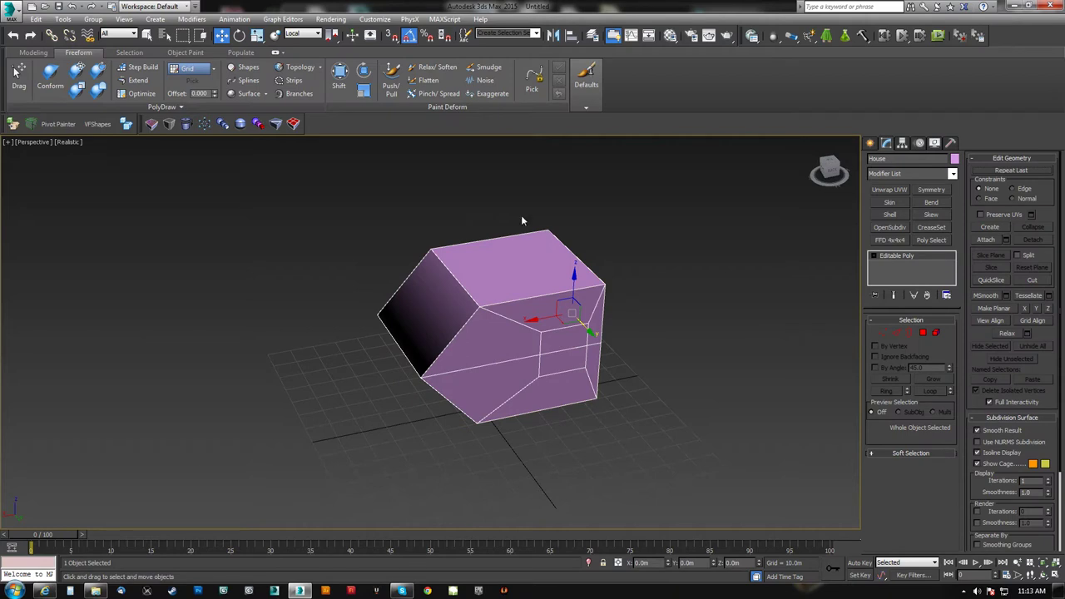
# - Try making both roof polygons planar along X on the collapsed house, and undo the flattening
pyautogui.press('4')
pyautogui.click(453, 322)
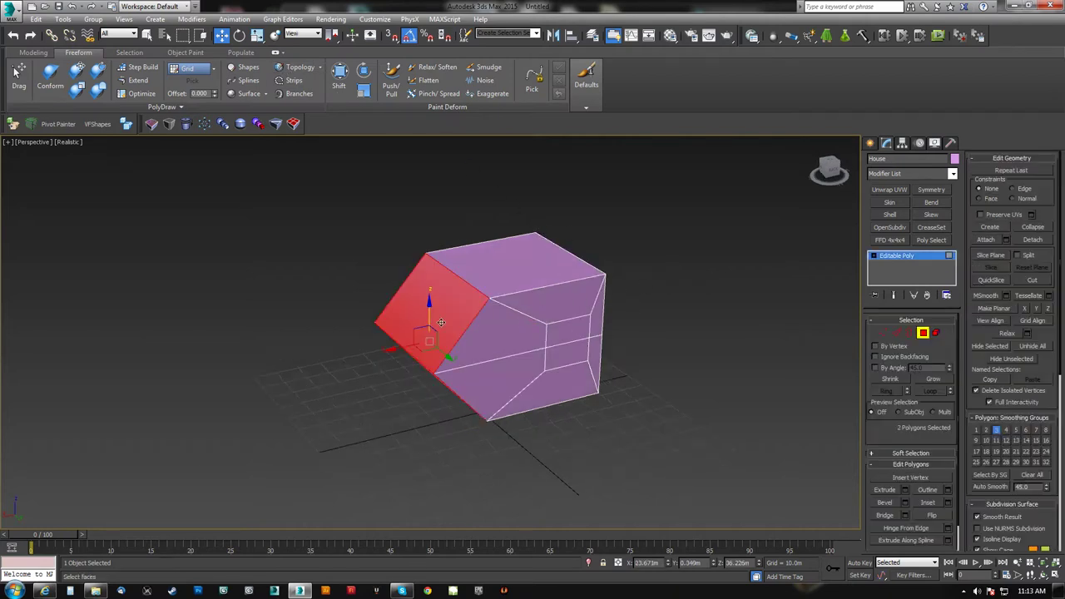
pyautogui.keyDown('alt'); pyautogui.moveTo(498, 319); pyautogui.dragTo(428, 308, button='middle'); pyautogui.keyUp('alt')
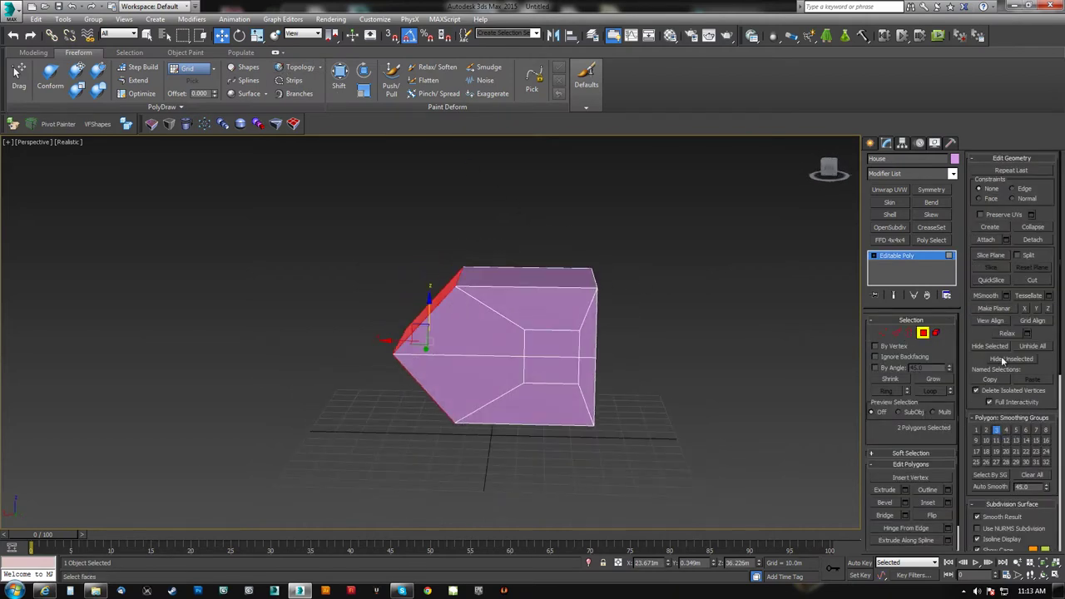
pyautogui.click(1026, 308)
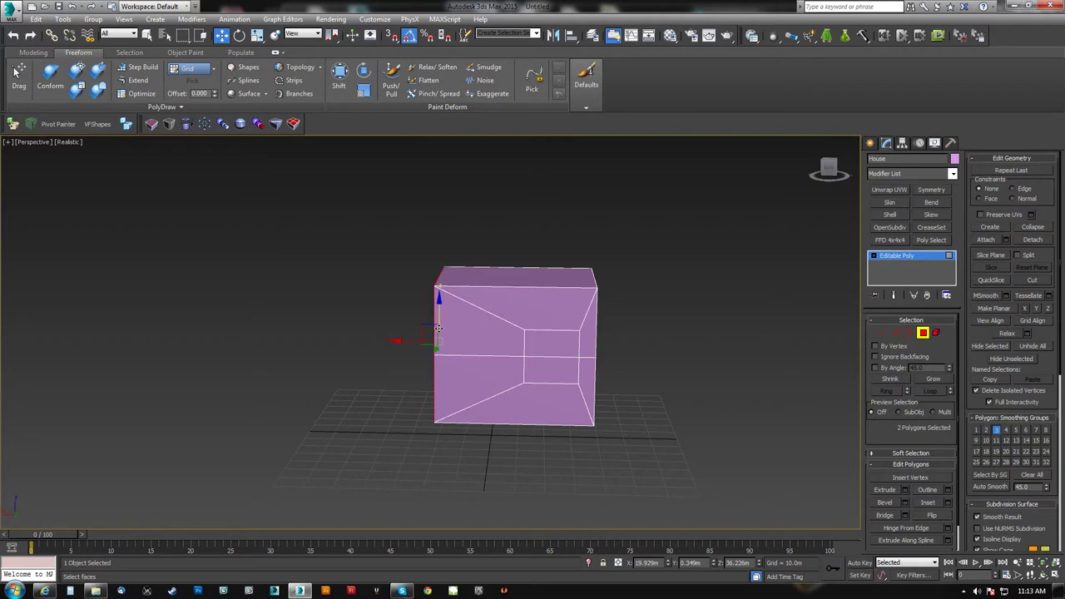
pyautogui.hotkey('ctrl', 'z')
# - Leave the polygon level and rotate the whole house -90° about the Y axis to stand it upright
pyautogui.click(924, 334)
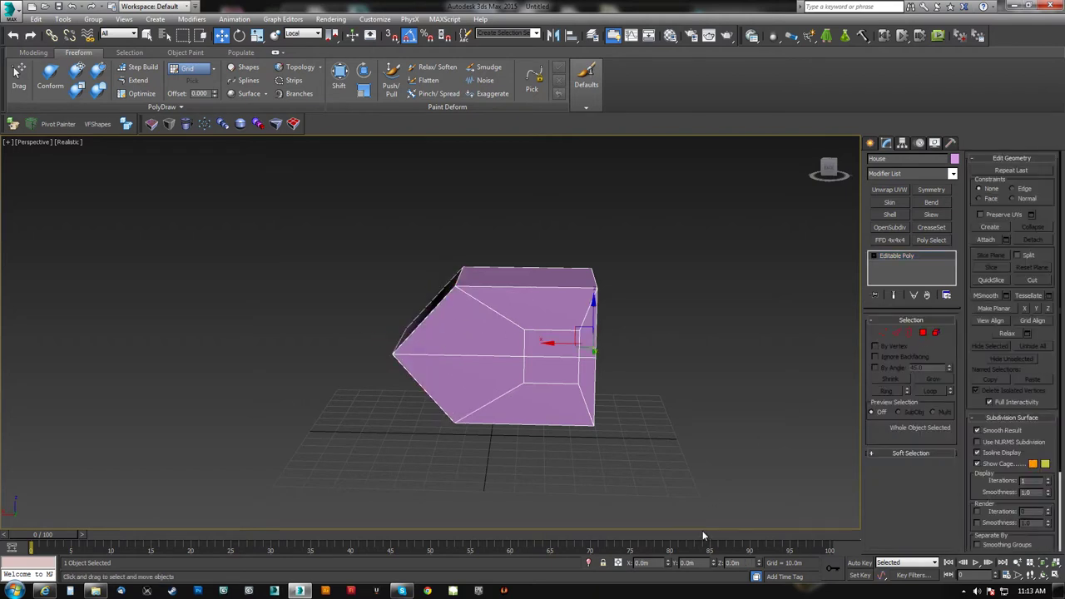
pyautogui.press('e')
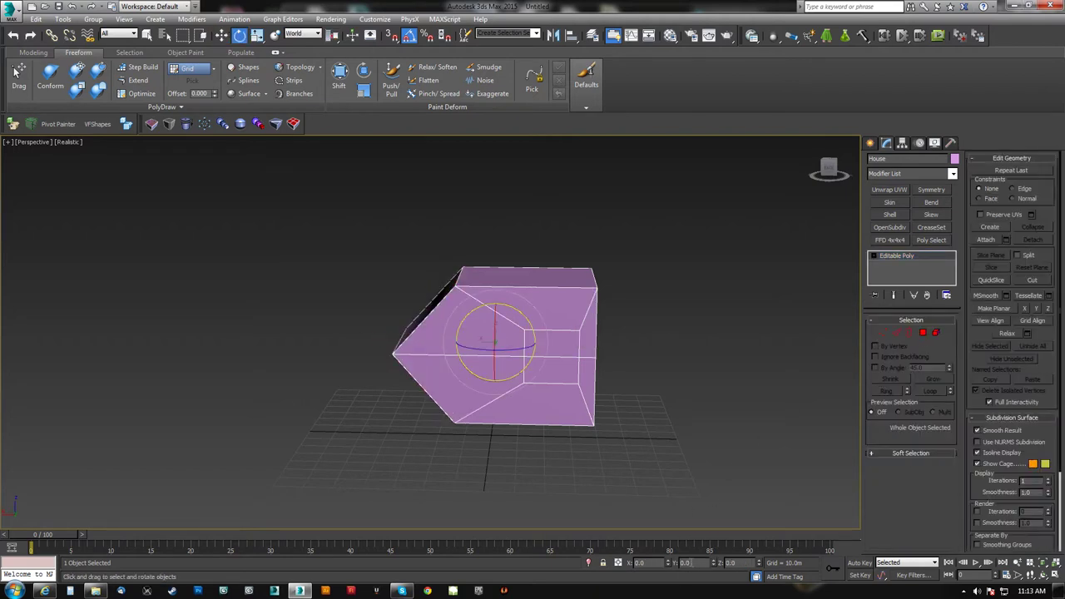
pyautogui.moveTo(512, 307); pyautogui.dragTo(558, 321)
pyautogui.keyDown('alt'); pyautogui.moveTo(598, 329); pyautogui.dragTo(619, 351, button='middle'); pyautogui.keyUp('alt')
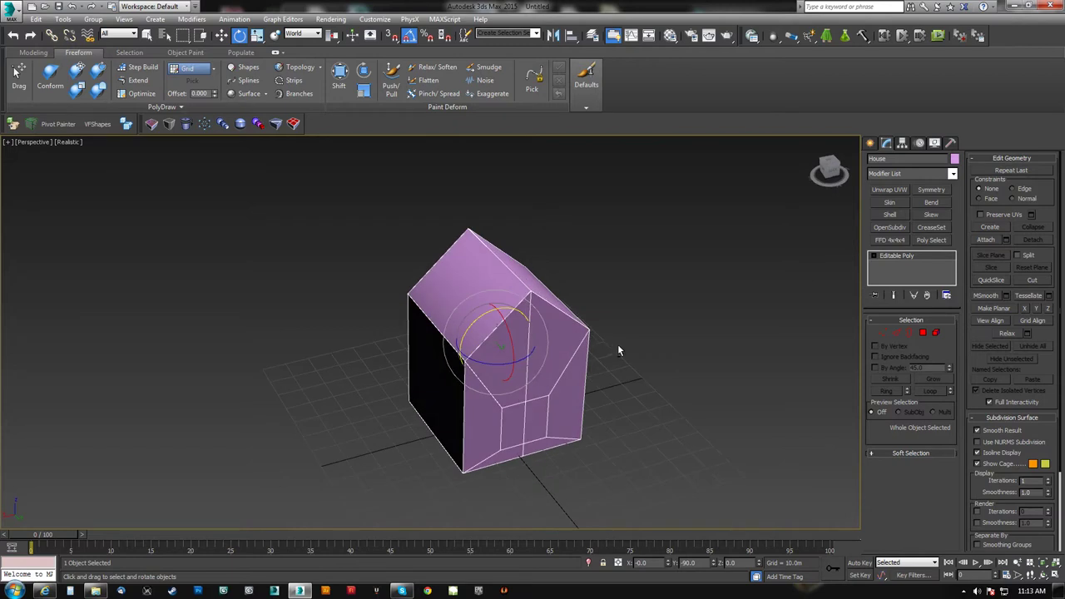
# - Reset the upright house's XForm and collapse it back to an Editable Poly
pyautogui.click(951, 143)
pyautogui.click(902, 278)
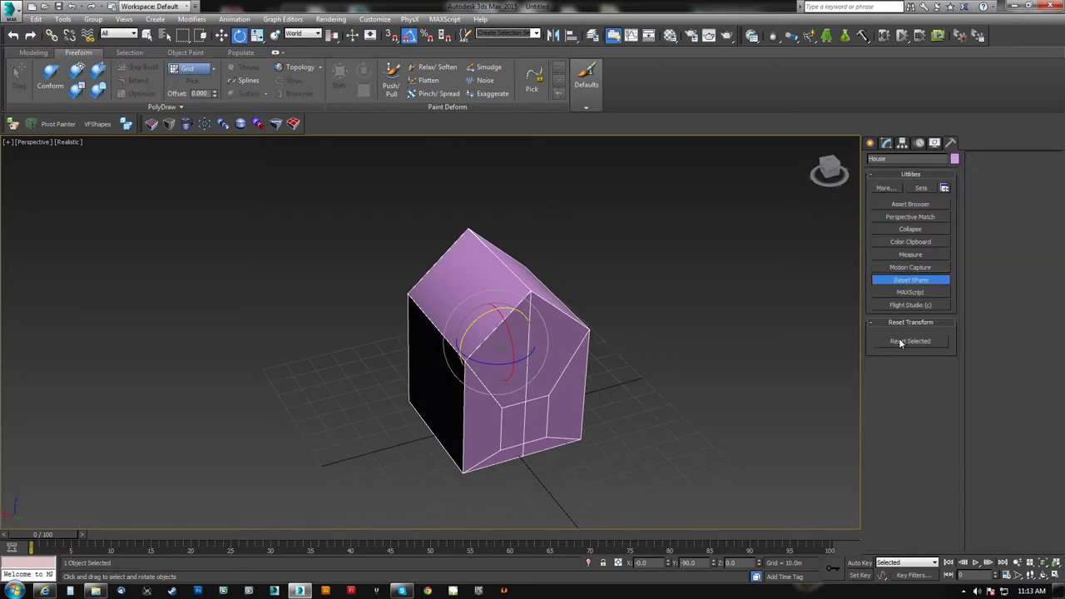
pyautogui.moveTo(740, 359); pyautogui.dragTo(642, 361, button='middle')
# - Try making the two roof polygons planar along Z, and undo it
pyautogui.press('4')
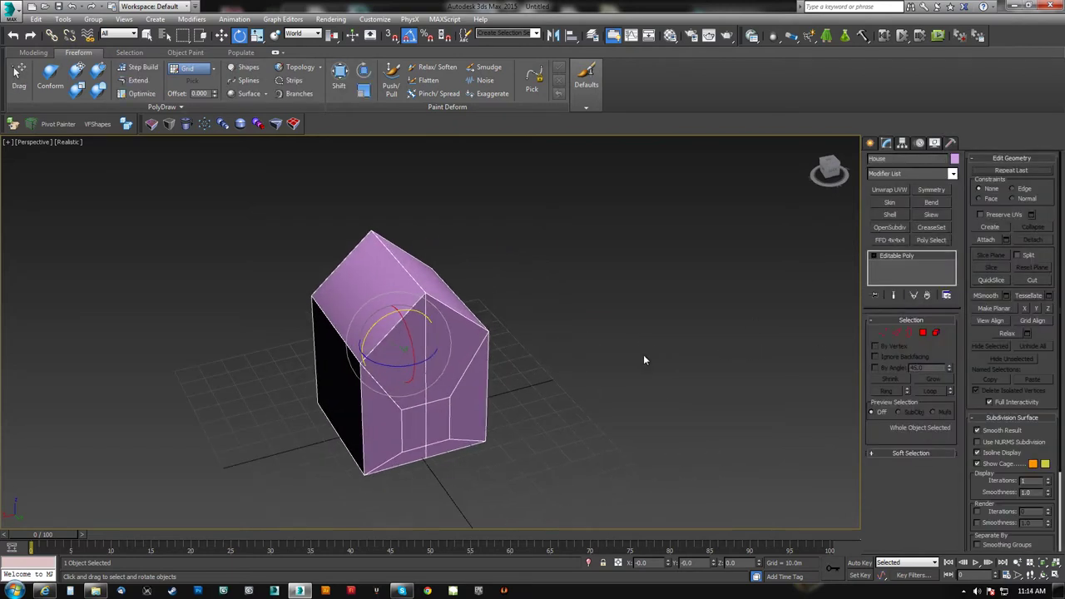
pyautogui.click(923, 333)
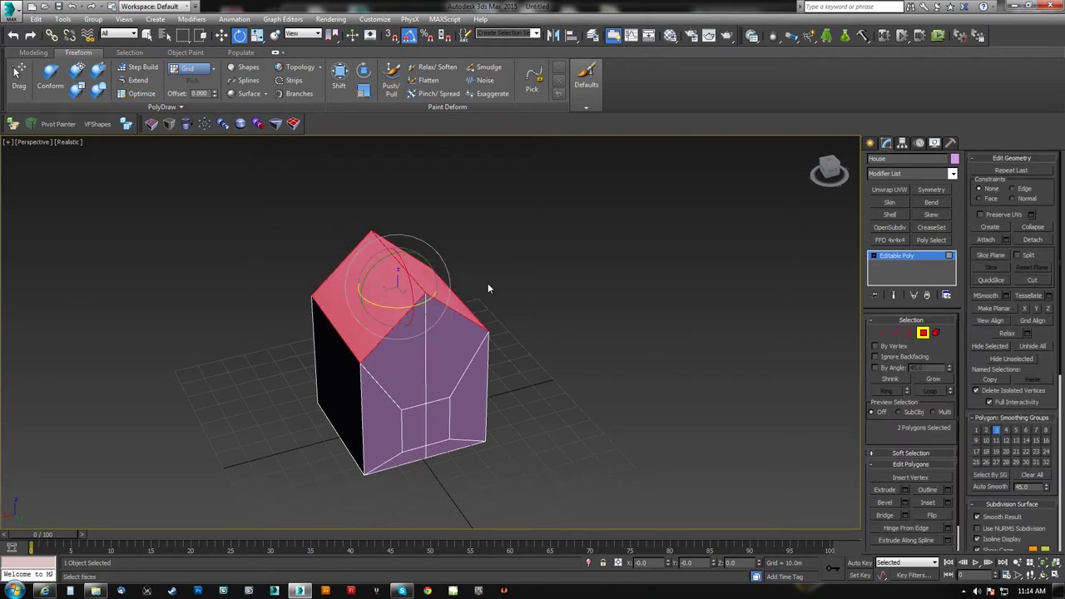
pyautogui.click(1049, 310)
pyautogui.hotkey('ctrl', 'z')
# - Select the two inset door polygons on the front wall, narrow them along X and lower them close to the house's base
pyautogui.moveTo(523, 401); pyautogui.dragTo(561, 319, button='middle')
pyautogui.keyDown('alt'); pyautogui.moveTo(561, 319); pyautogui.dragTo(545, 326, button='middle'); pyautogui.keyUp('alt')
pyautogui.scroll(5, 455, 346)
pyautogui.click(467, 335)
pyautogui.keyDown('ctrl'); pyautogui.click(503, 329); pyautogui.keyUp('ctrl')
pyautogui.press('r')
pyautogui.moveTo(445, 335); pyautogui.dragTo(442, 333)
pyautogui.press('w')
pyautogui.moveTo(484, 298); pyautogui.dragTo(482, 327)
# - Select the two thin polygons beneath the door, examine them from the side and clear the selection
pyautogui.keyDown('alt'); pyautogui.moveTo(516, 506); pyautogui.dragTo(475, 392, button='middle'); pyautogui.keyUp('alt')
pyautogui.scroll(4, 504, 393)
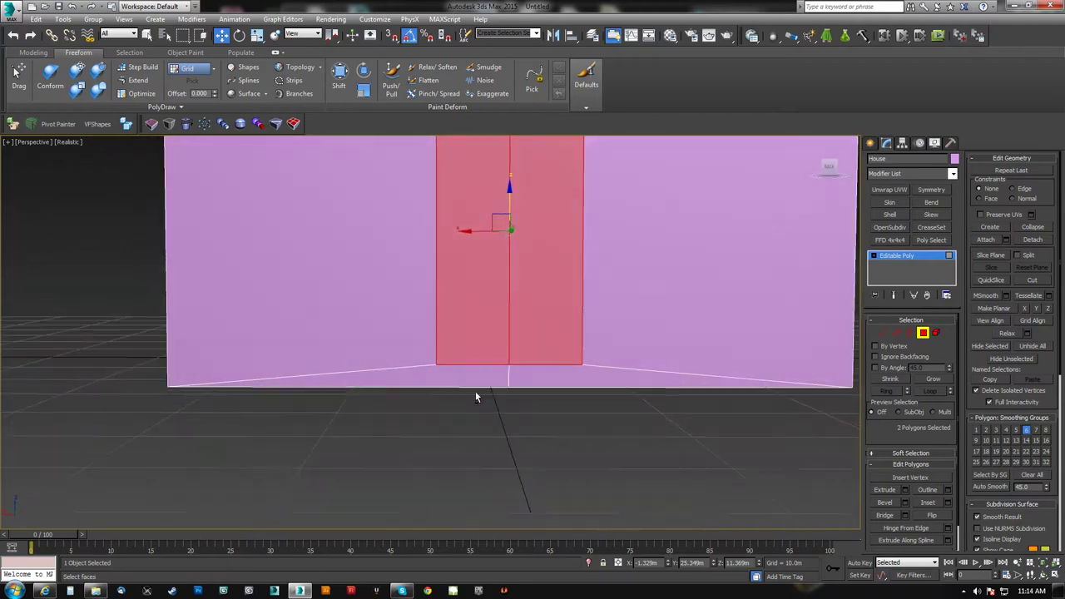
pyautogui.click(471, 384)
pyautogui.keyDown('ctrl'); pyautogui.click(539, 380); pyautogui.keyUp('ctrl')
pyautogui.keyDown('alt'); pyautogui.moveTo(539, 380); pyautogui.dragTo(442, 417, button='middle'); pyautogui.keyUp('alt')
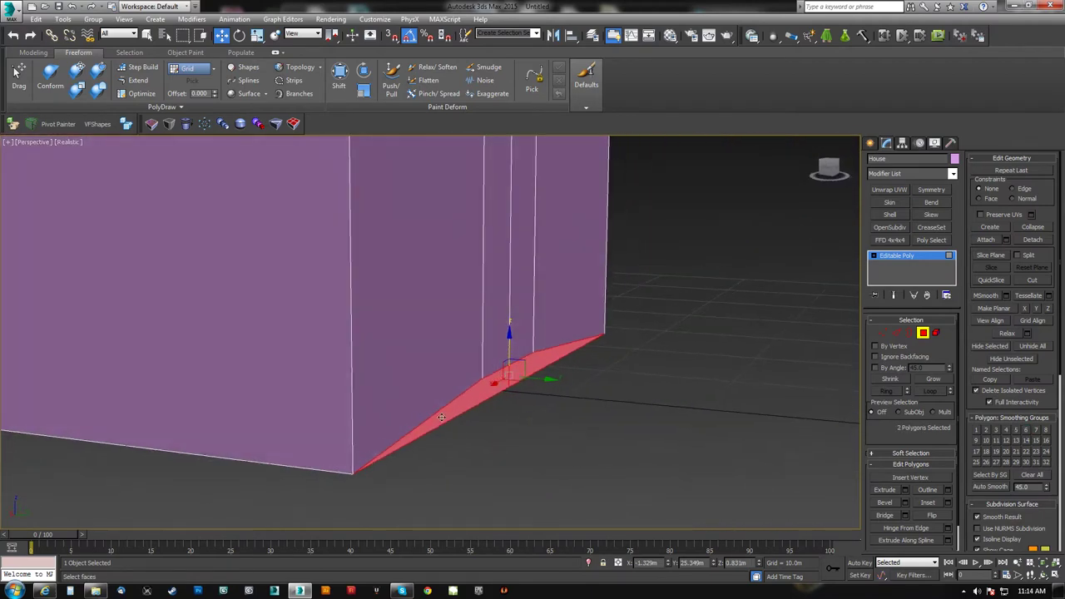
pyautogui.keyDown('alt'); pyautogui.moveTo(608, 352); pyautogui.dragTo(541, 423, button='middle'); pyautogui.keyUp('alt')
pyautogui.click(541, 423)
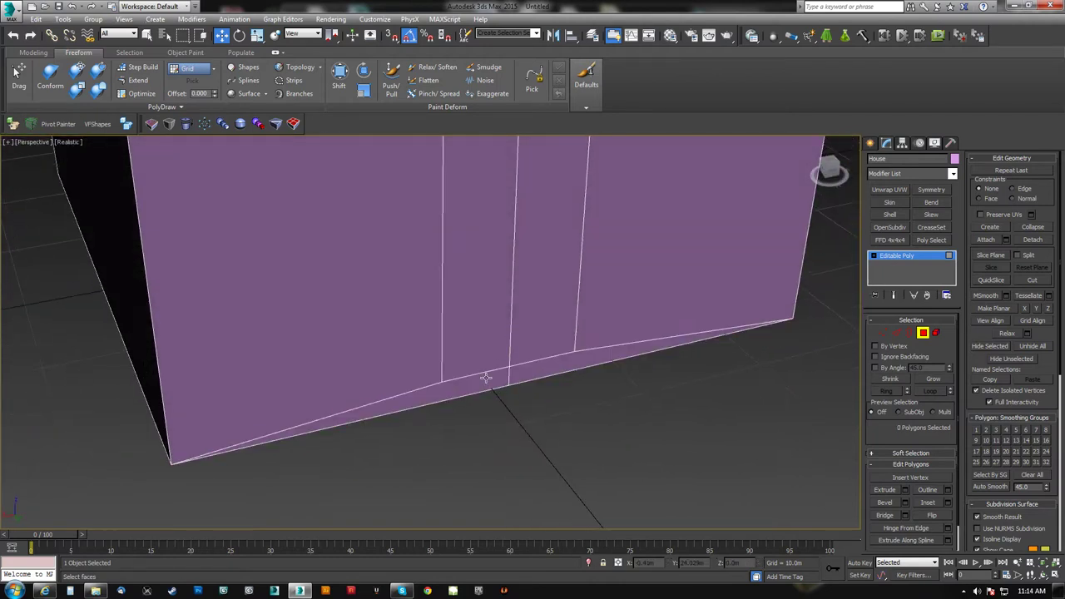
# - Select the two bottom edges of the door at edge level and examine their height above the house's base
pyautogui.press('2')
pyautogui.click(473, 377)
pyautogui.keyDown('ctrl'); pyautogui.click(535, 361); pyautogui.keyUp('ctrl')
pyautogui.keyDown('alt'); pyautogui.moveTo(537, 362); pyautogui.dragTo(442, 418, button='middle'); pyautogui.keyUp('alt')
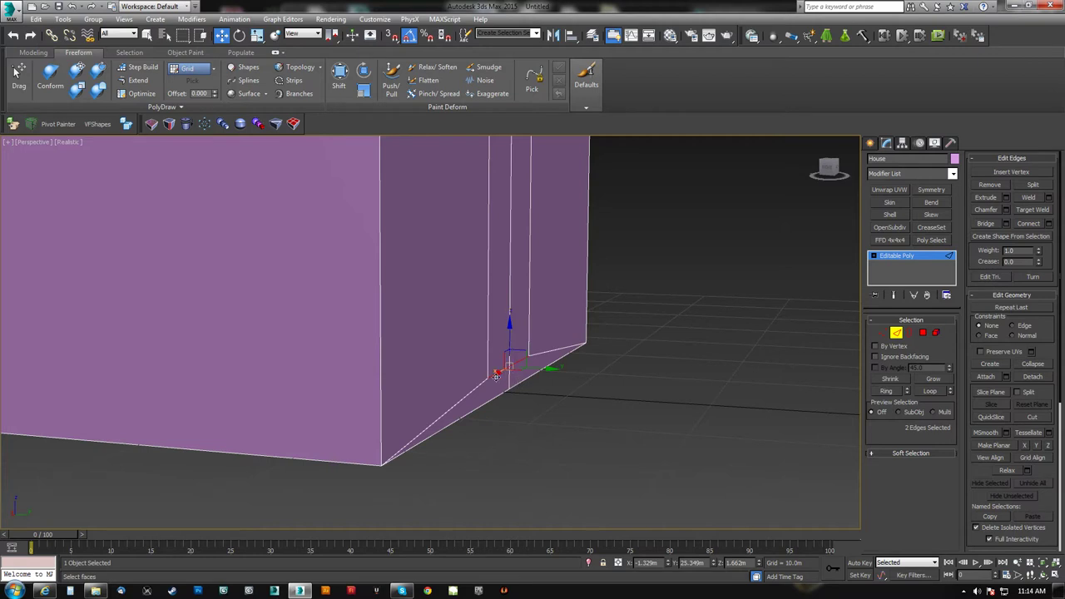
# - Try lowering the whole house along Z so the door's bottom edge sits near the ground grid
pyautogui.click(897, 334)
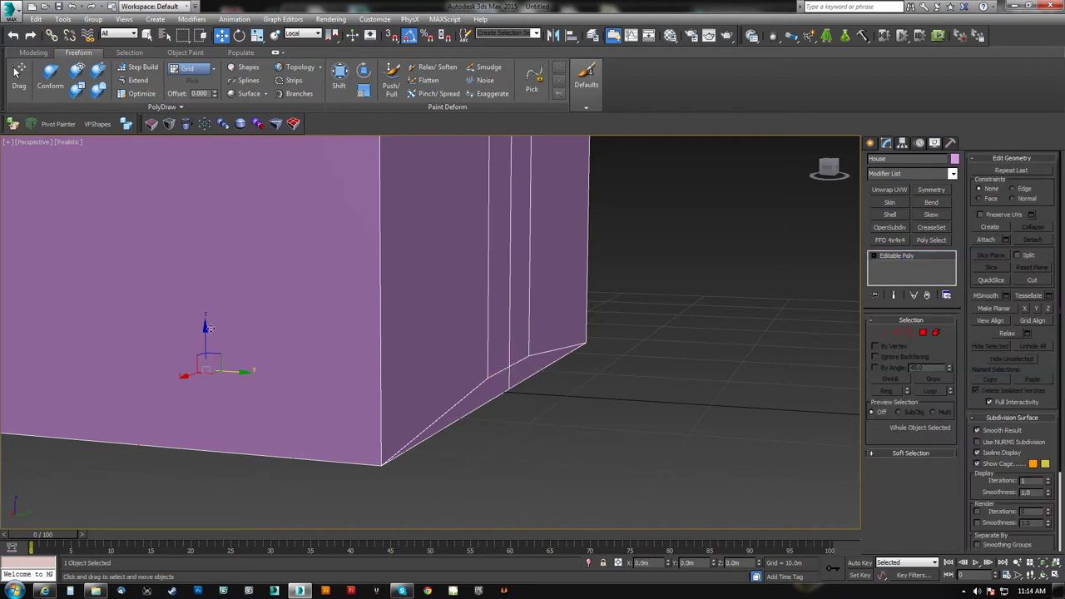
pyautogui.moveTo(208, 327); pyautogui.dragTo(206, 348)
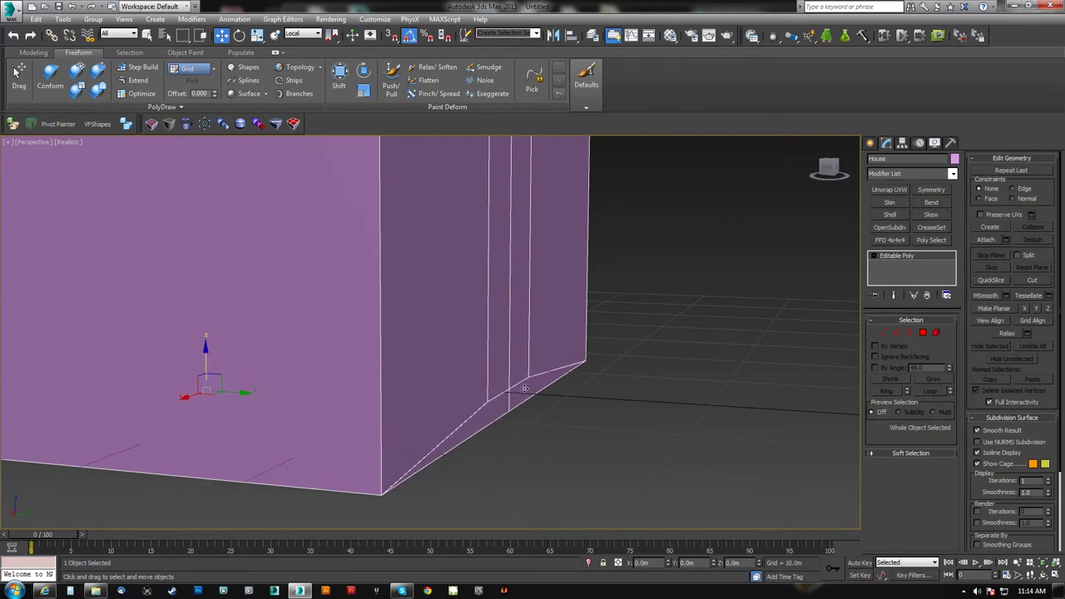
pyautogui.keyDown('alt'); pyautogui.moveTo(435, 446); pyautogui.dragTo(624, 422, button='middle'); pyautogui.keyUp('alt')
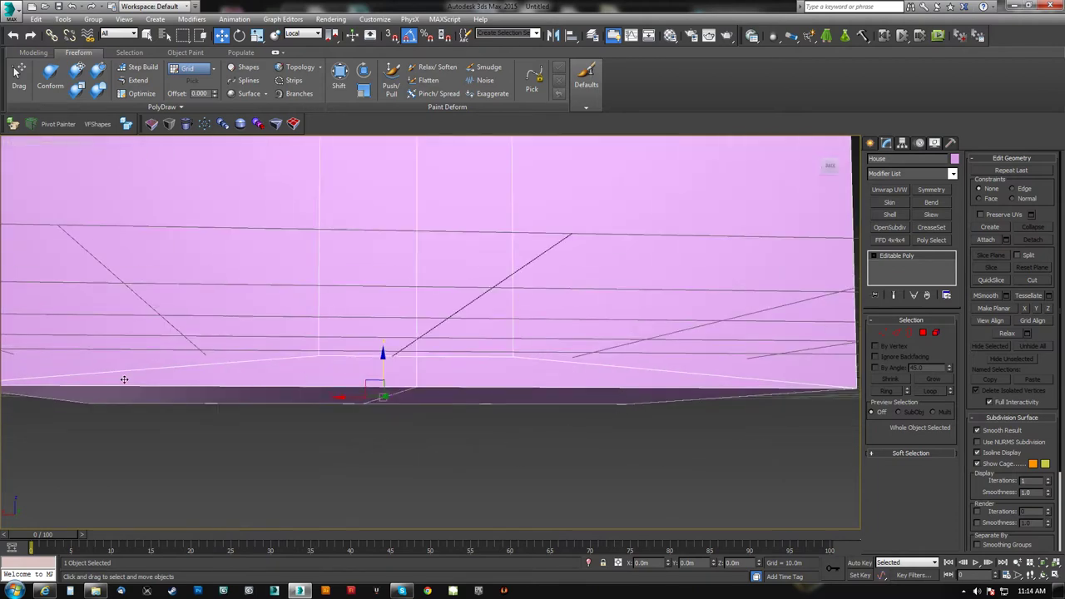
pyautogui.moveTo(752, 377); pyautogui.dragTo(733, 385, button='middle')
# - Select the two door polygons on the front wall and extrude them slightly into the house
pyautogui.keyDown('alt'); pyautogui.moveTo(472, 383); pyautogui.dragTo(444, 323, button='middle'); pyautogui.keyUp('alt')
pyautogui.keyDown('alt'); pyautogui.moveTo(549, 341); pyautogui.dragTo(466, 372, button='middle'); pyautogui.keyUp('alt')
pyautogui.scroll(5, 516, 389)
pyautogui.click(922, 333)
pyautogui.click(495, 328)
pyautogui.keyDown('ctrl'); pyautogui.click(525, 324); pyautogui.keyUp('ctrl')
pyautogui.keyDown('alt'); pyautogui.moveTo(524, 325); pyautogui.dragTo(538, 384, button='middle'); pyautogui.keyUp('alt')
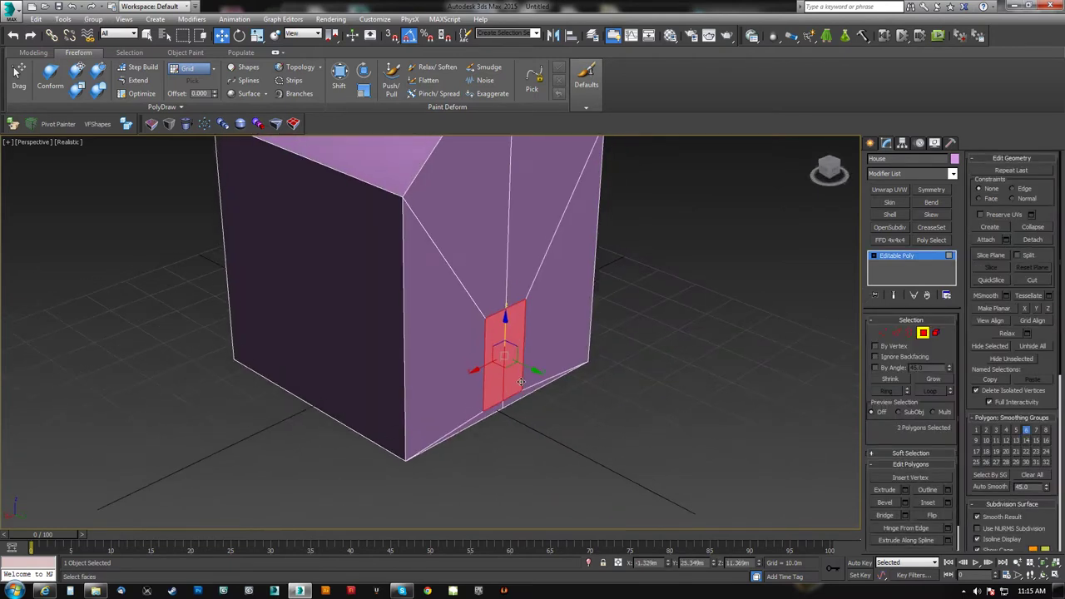
pyautogui.scroll(4, 537, 384)
pyautogui.click(889, 493)
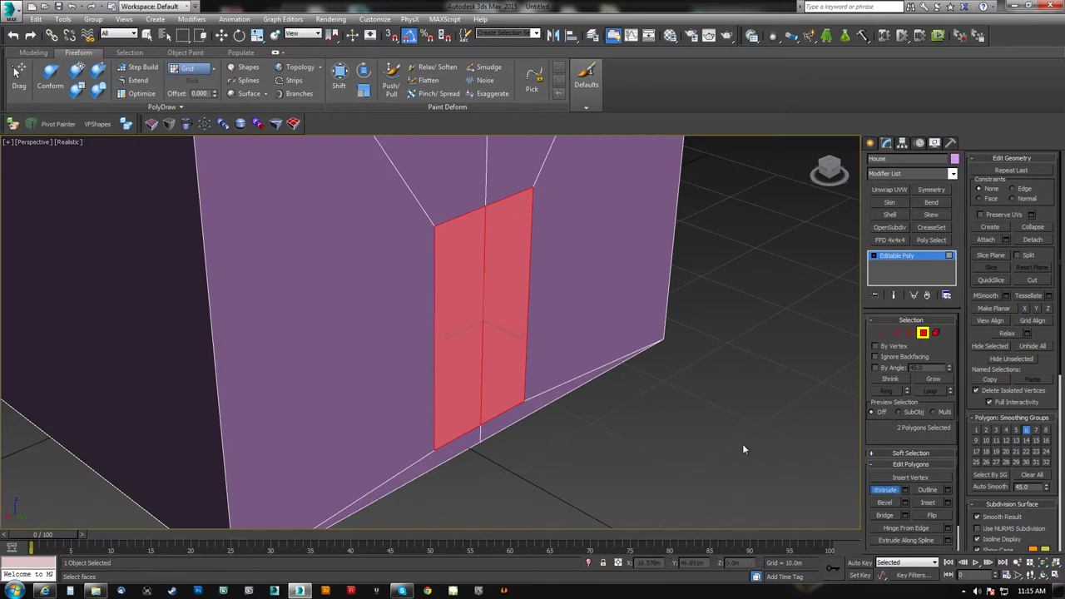
pyautogui.moveTo(490, 337); pyautogui.dragTo(497, 345)
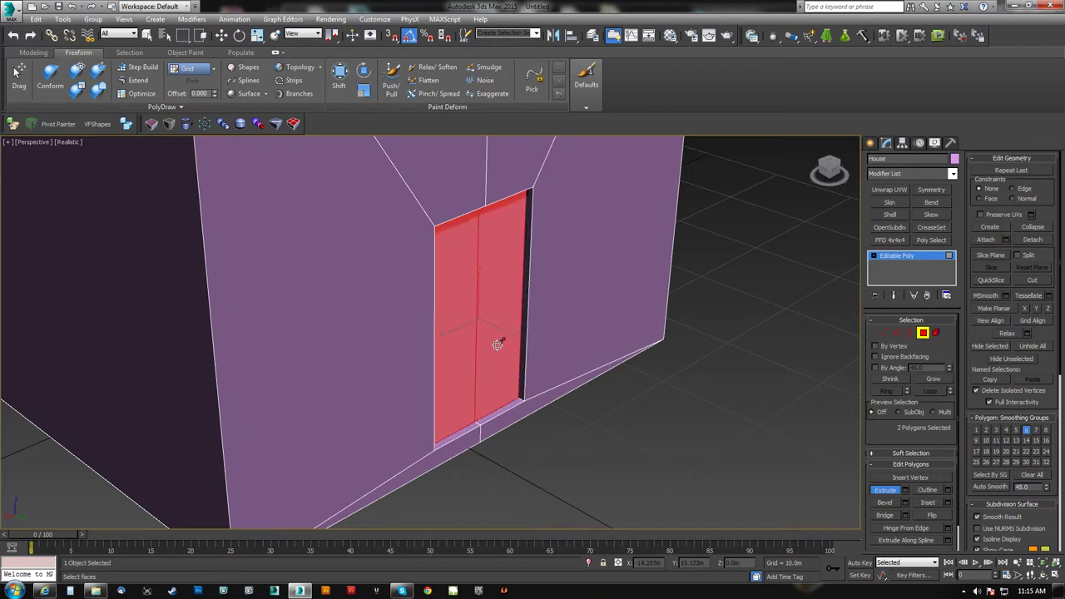
# - Scale the extruded door polygons along X to about 447% so they widen behind the front wall
pyautogui.scroll(-4, 497, 346)
pyautogui.keyDown('alt'); pyautogui.moveTo(477, 352); pyautogui.dragTo(439, 357, button='middle'); pyautogui.keyUp('alt')
pyautogui.press('r')
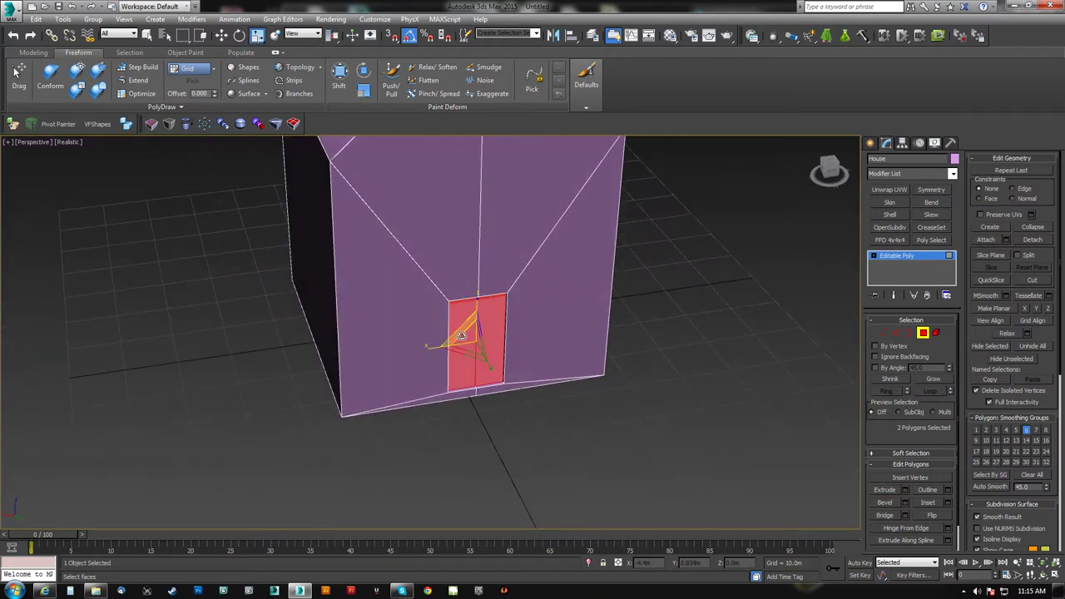
pyautogui.moveTo(461, 329); pyautogui.dragTo(437, 347)
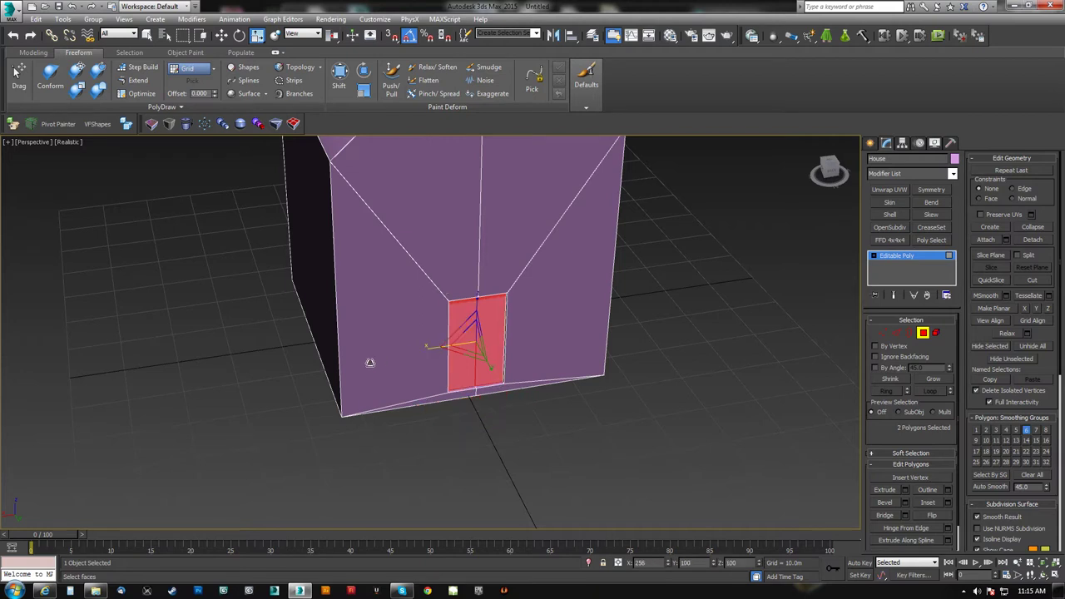
pyautogui.press('F3')
pyautogui.moveTo(355, 367); pyautogui.dragTo(292, 380)
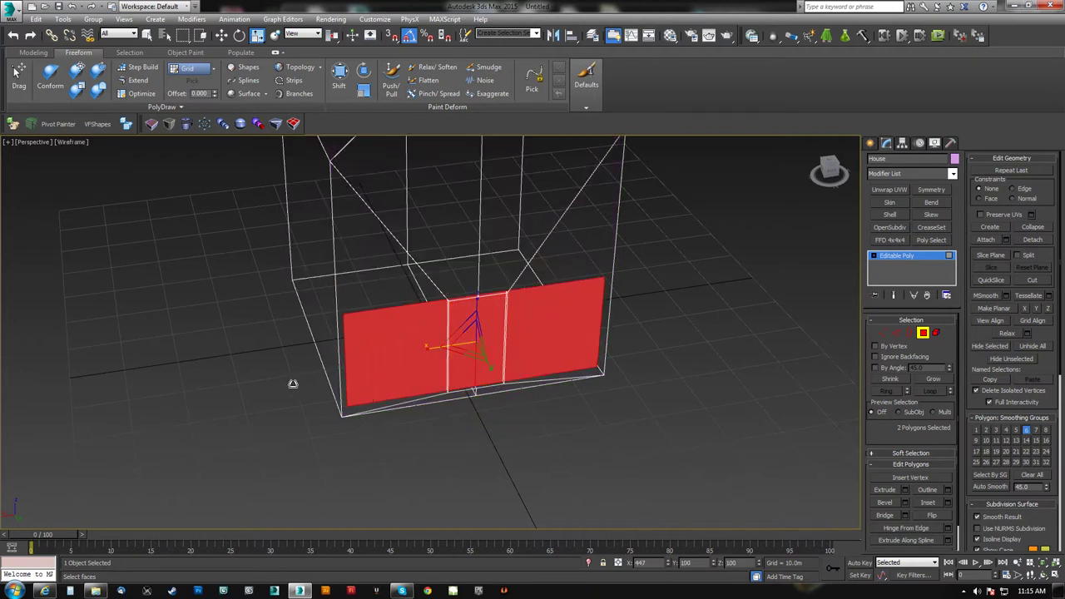
# - Try raising the two top edges of the widened door recess along Z
pyautogui.press('2')
pyautogui.doubleClick(539, 287)
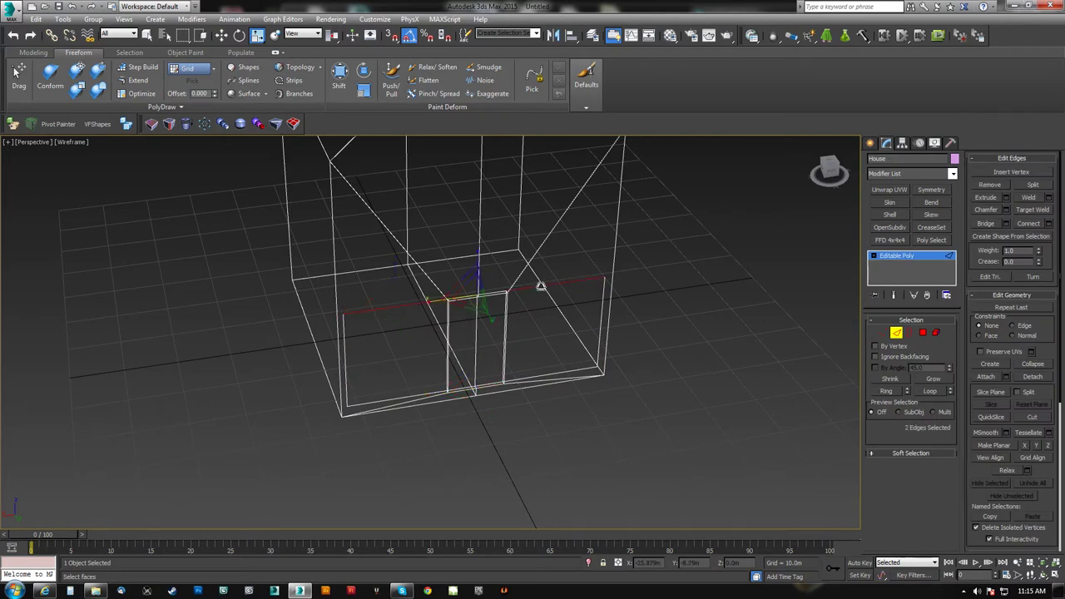
pyautogui.scroll(6, 494, 310)
pyautogui.keyDown('ctrl'); pyautogui.click(437, 350); pyautogui.keyUp('ctrl')
pyautogui.hotkey('ctrl', 'z')
pyautogui.scroll(-5, 544, 329)
pyautogui.keyDown('alt'); pyautogui.moveTo(542, 332); pyautogui.dragTo(536, 280, button='middle'); pyautogui.keyUp('alt')
pyautogui.press('w')
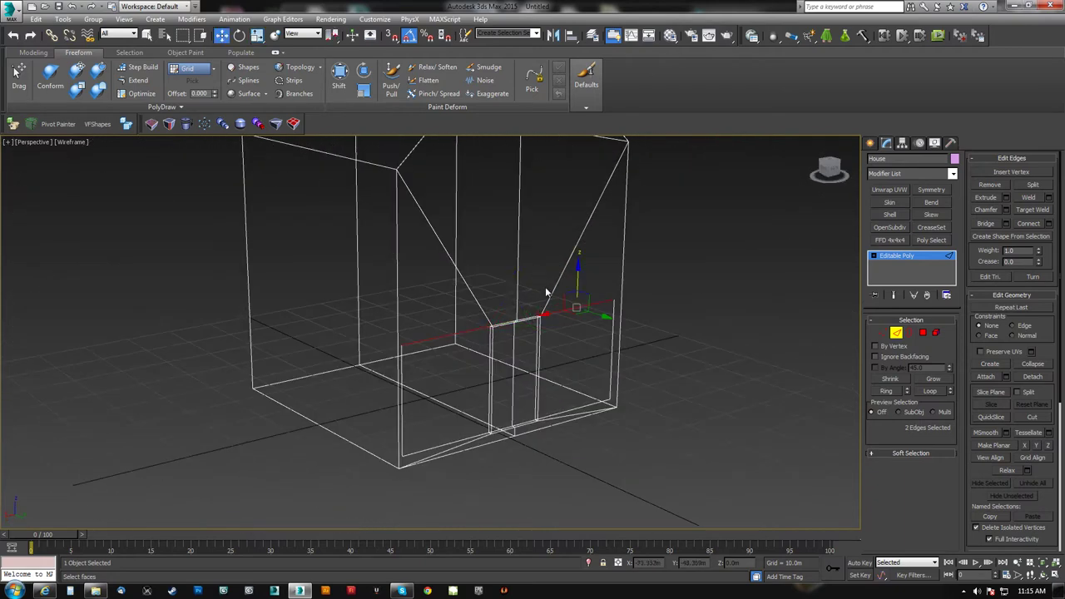
pyautogui.moveTo(578, 279); pyautogui.dragTo(599, 174)
pyautogui.keyDown('alt'); pyautogui.moveTo(600, 174); pyautogui.dragTo(581, 260, button='middle'); pyautogui.keyUp('alt')
pyautogui.press('F3')
pyautogui.moveTo(580, 307); pyautogui.dragTo(585, 308, button='middle')
pyautogui.hotkey('ctrl', 'z')
pyautogui.hotkey('ctrl', 'z')
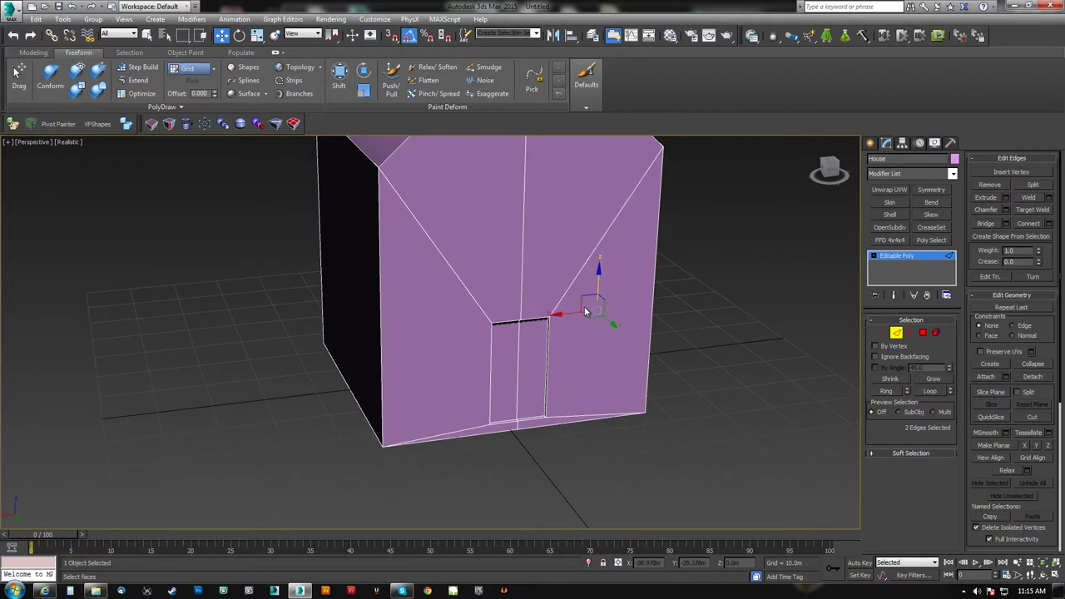
# - Select the top edges of the widened door recess in wireframe and try raising them along Z
pyautogui.press('F3')
pyautogui.click(930, 391)
pyautogui.keyDown('alt'); pyautogui.moveTo(468, 262); pyautogui.dragTo(440, 284); pyautogui.keyUp('alt')
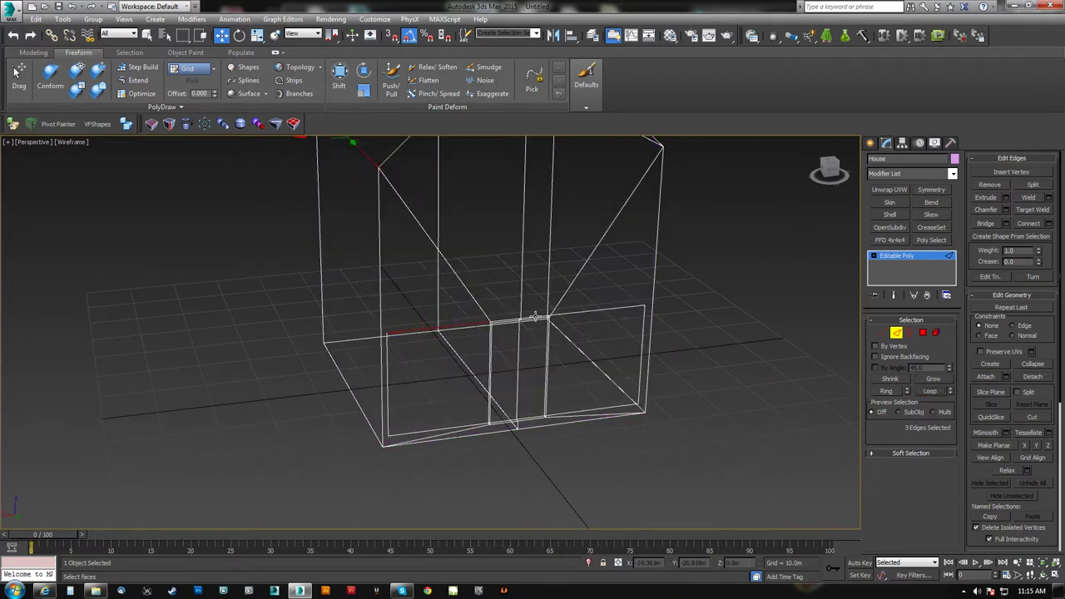
pyautogui.keyDown('ctrl'); pyautogui.click(509, 319); pyautogui.keyUp('ctrl')
pyautogui.keyDown('ctrl'); pyautogui.click(539, 317); pyautogui.keyUp('ctrl')
pyautogui.keyDown('ctrl'); pyautogui.click(566, 313); pyautogui.keyUp('ctrl')
pyautogui.scroll(6, 545, 451)
pyautogui.keyDown('alt'); pyautogui.click(473, 238); pyautogui.keyUp('alt')
pyautogui.moveTo(473, 239); pyautogui.dragTo(478, 293, button='middle')
pyautogui.scroll(-5, 477, 298)
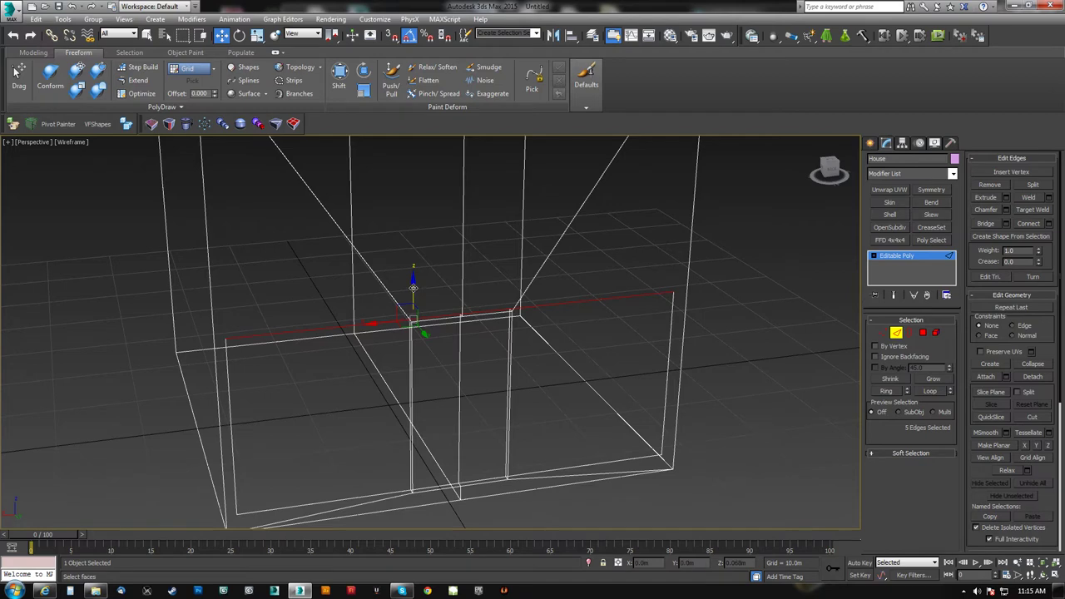
pyautogui.keyDown('ctrl'); pyautogui.click(509, 312); pyautogui.keyUp('ctrl')
# - Undo the edge selections, the X widening and the extrusion of the door polygons
pyautogui.hotkey('ctrl', 'z')
pyautogui.hotkey('ctrl', 'z')
pyautogui.hotkey('ctrl', 'z')
pyautogui.hotkey('ctrl', 'z')
pyautogui.hotkey('ctrl', 'z')
pyautogui.hotkey('ctrl', 'z')
pyautogui.hotkey('ctrl', 'z')
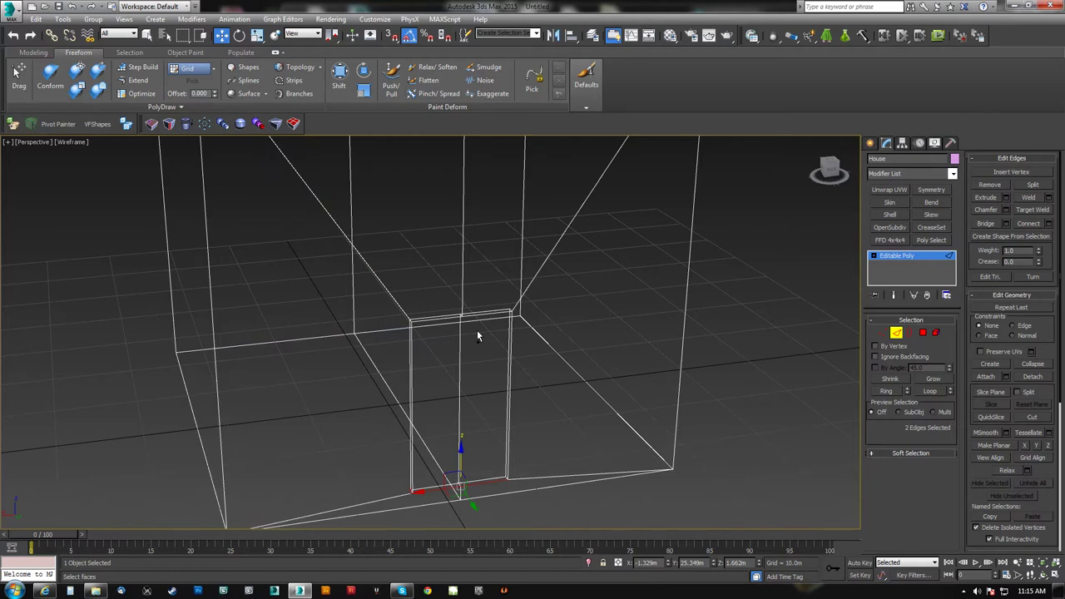
# - Delete the two door polygons in the shaded view to open the doorway, and leave polygon editing
pyautogui.press('F3')
pyautogui.moveTo(524, 348)
pyautogui.mouseDown(button='middle')
pyautogui.moveTo(567, 315)
pyautogui.moveTo(673, 330)
pyautogui.mouseUp(button='middle')
pyautogui.click(923, 333)
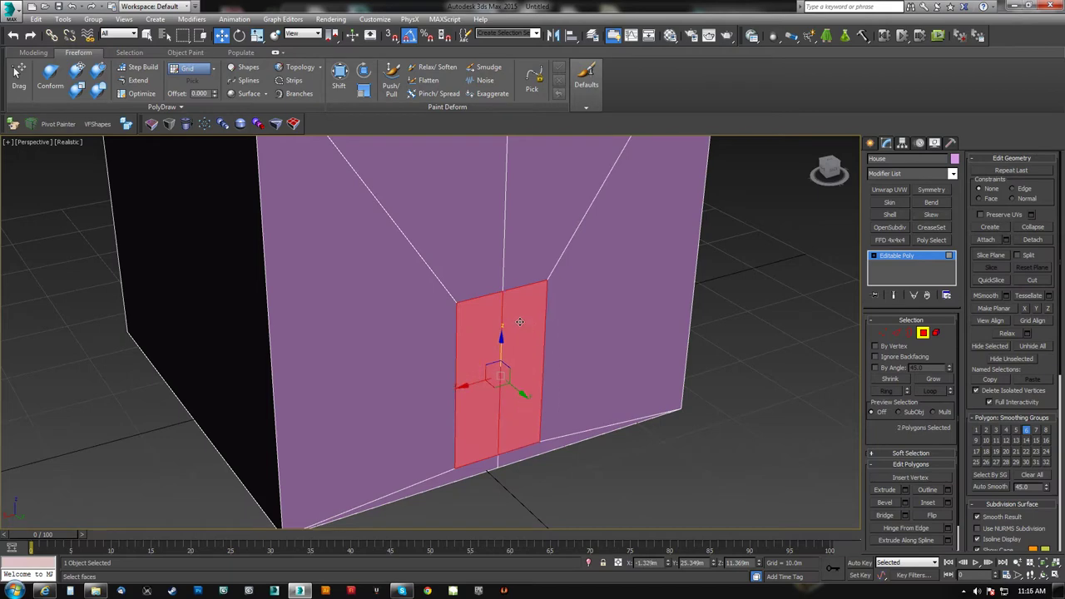
pyautogui.press('Delete')
pyautogui.click(926, 334)
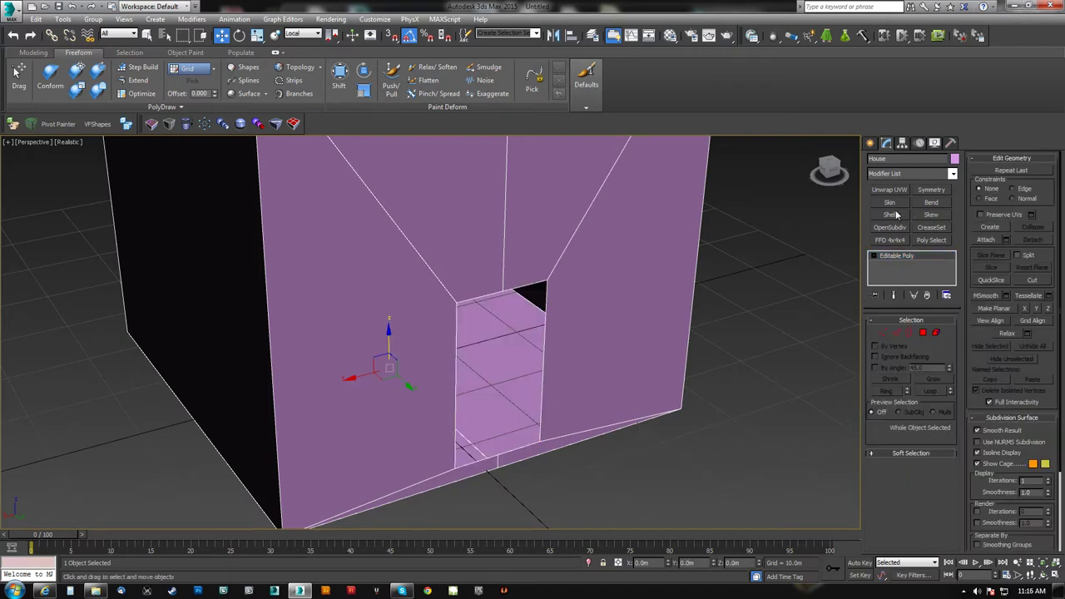
# - Apply a Shell modifier to the house with an outer amount of 1.0 m
pyautogui.click(890, 215)
pyautogui.keyDown('alt'); pyautogui.moveTo(653, 351); pyautogui.dragTo(525, 352, button='middle'); pyautogui.keyUp('alt')
pyautogui.scroll(-5, 392, 306)
pyautogui.scroll(5, 349, 305)
pyautogui.scroll(-2, 377, 309)
pyautogui.keyDown('alt'); pyautogui.moveTo(418, 276); pyautogui.dragTo(510, 206, button='middle'); pyautogui.keyUp('alt')
pyautogui.keyDown('alt'); pyautogui.moveTo(539, 246); pyautogui.dragTo(495, 223, button='middle'); pyautogui.keyUp('alt')
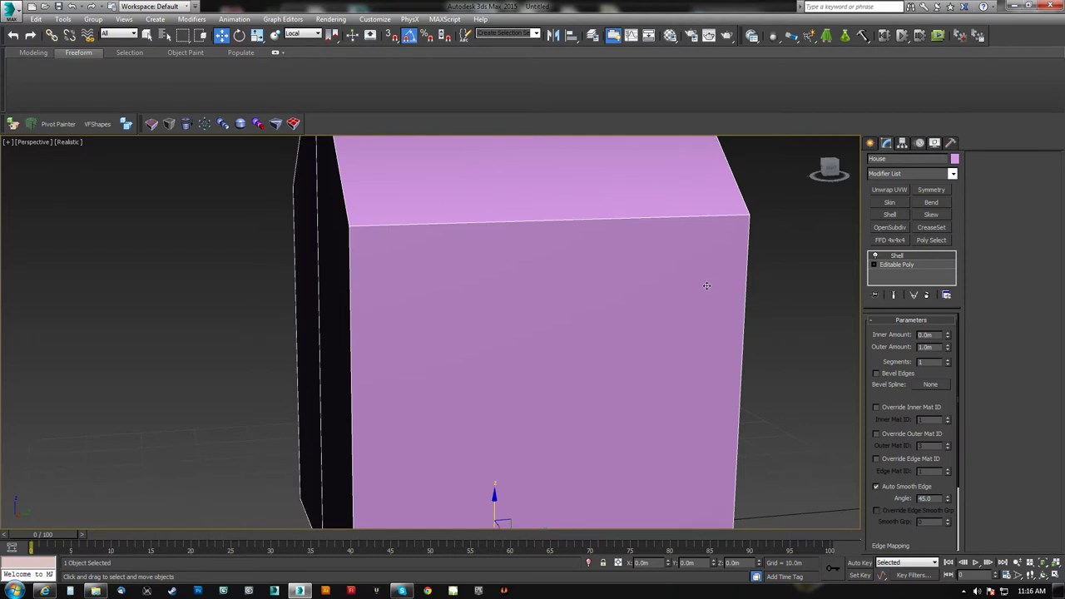
# - Examine the shelled house's side wall, roof, front corners and door opening from several angles
pyautogui.keyDown('alt'); pyautogui.moveTo(670, 316); pyautogui.dragTo(666, 260, button='middle'); pyautogui.keyUp('alt')
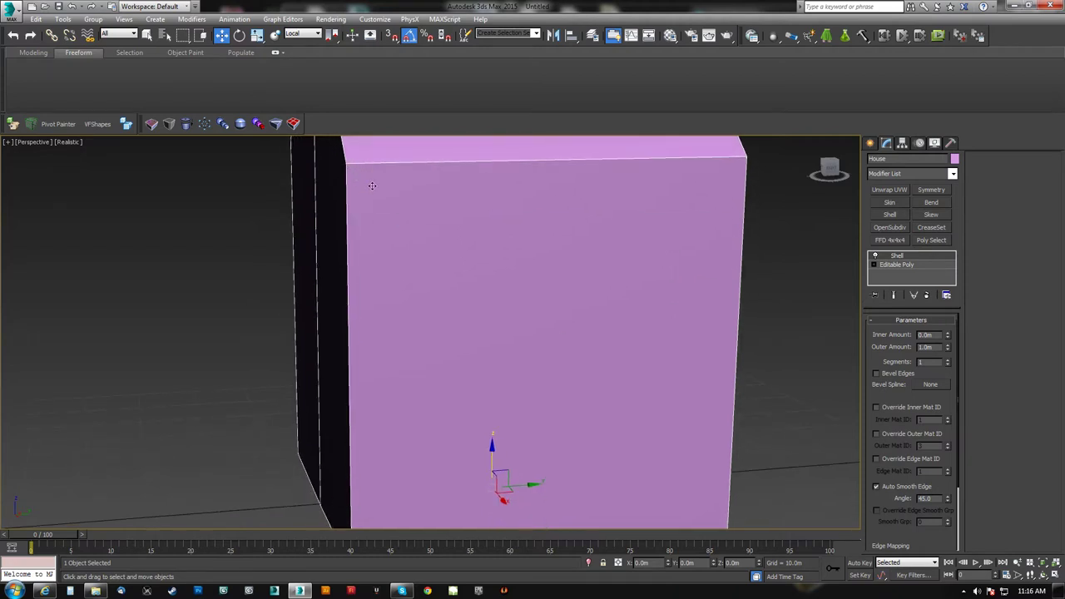
pyautogui.keyDown('alt'); pyautogui.moveTo(588, 218); pyautogui.dragTo(419, 415, button='middle'); pyautogui.keyUp('alt')
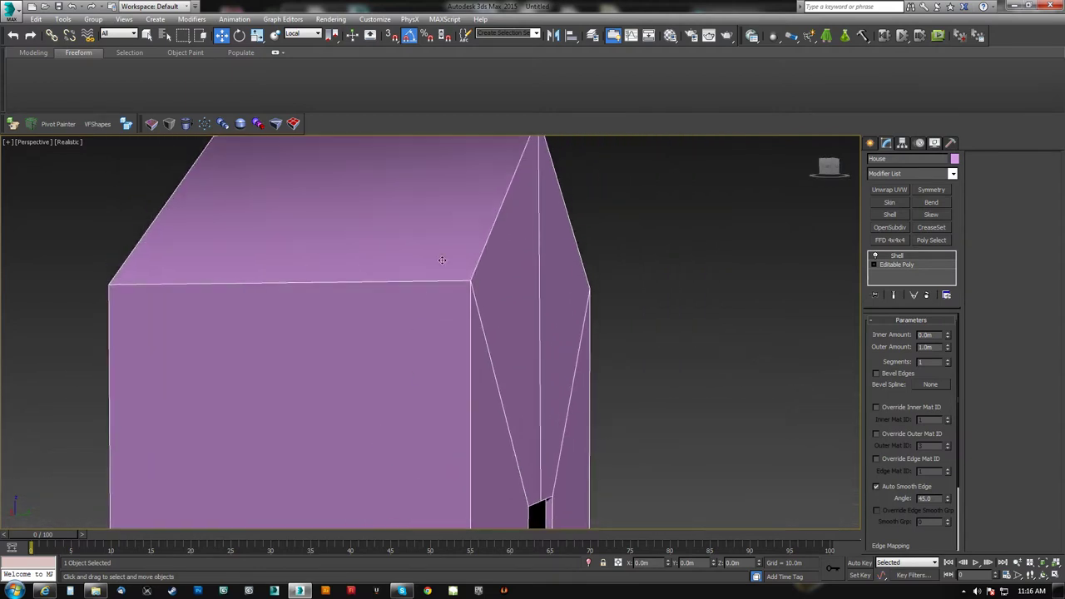
pyautogui.moveTo(437, 291); pyautogui.dragTo(447, 223, button='middle')
pyautogui.moveTo(447, 378); pyautogui.dragTo(459, 325, button='middle')
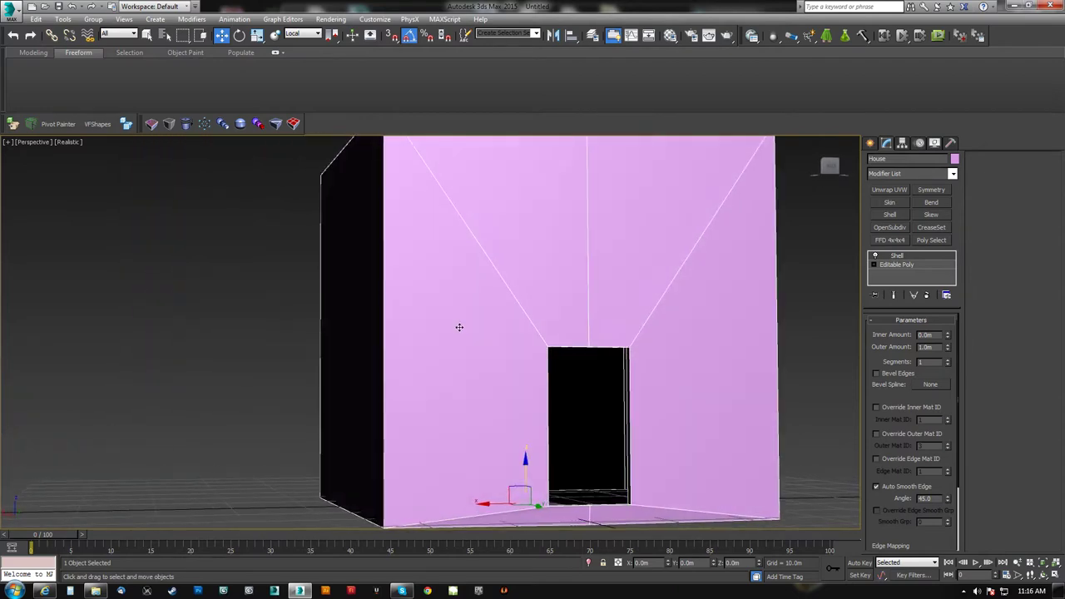
pyautogui.moveTo(380, 376); pyautogui.dragTo(367, 350, button='middle')
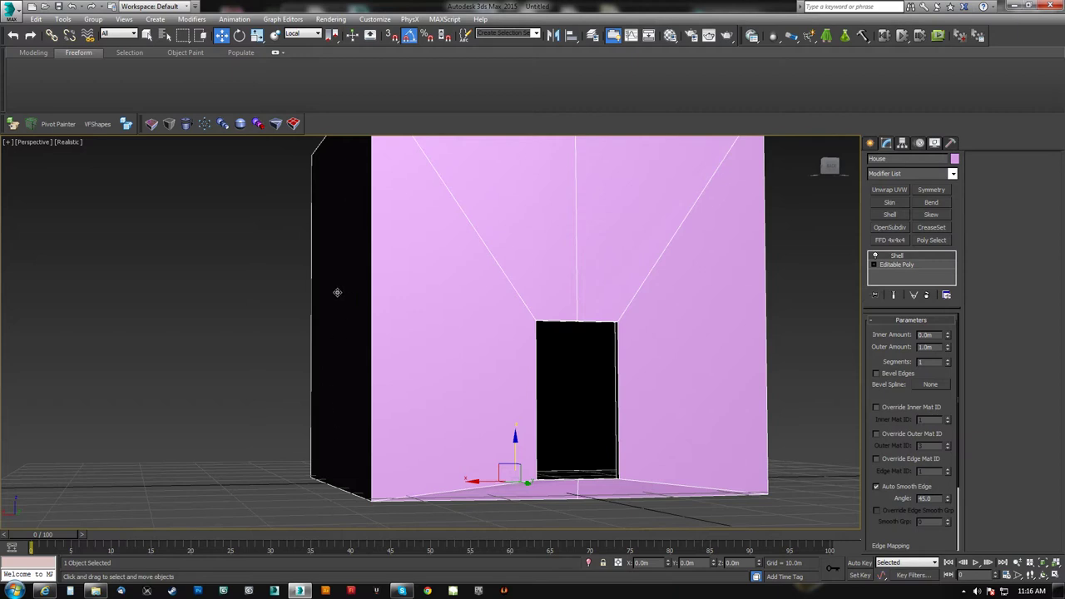
pyautogui.keyDown('alt'); pyautogui.moveTo(322, 295); pyautogui.dragTo(337, 323, button='middle'); pyautogui.keyUp('alt')
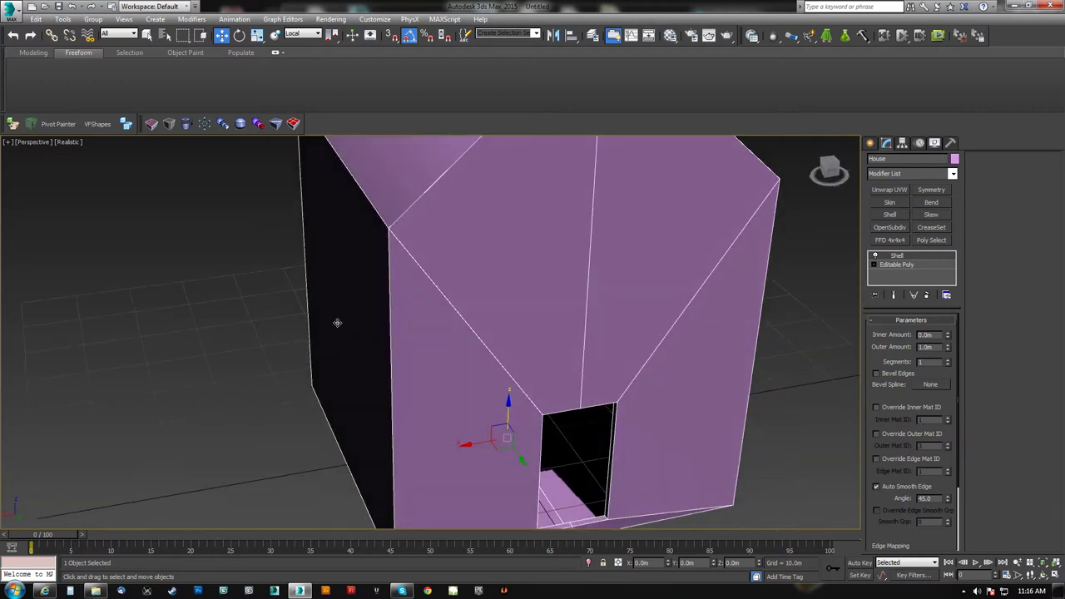
pyautogui.keyDown('alt'); pyautogui.moveTo(209, 337); pyautogui.dragTo(483, 335, button='middle'); pyautogui.keyUp('alt')
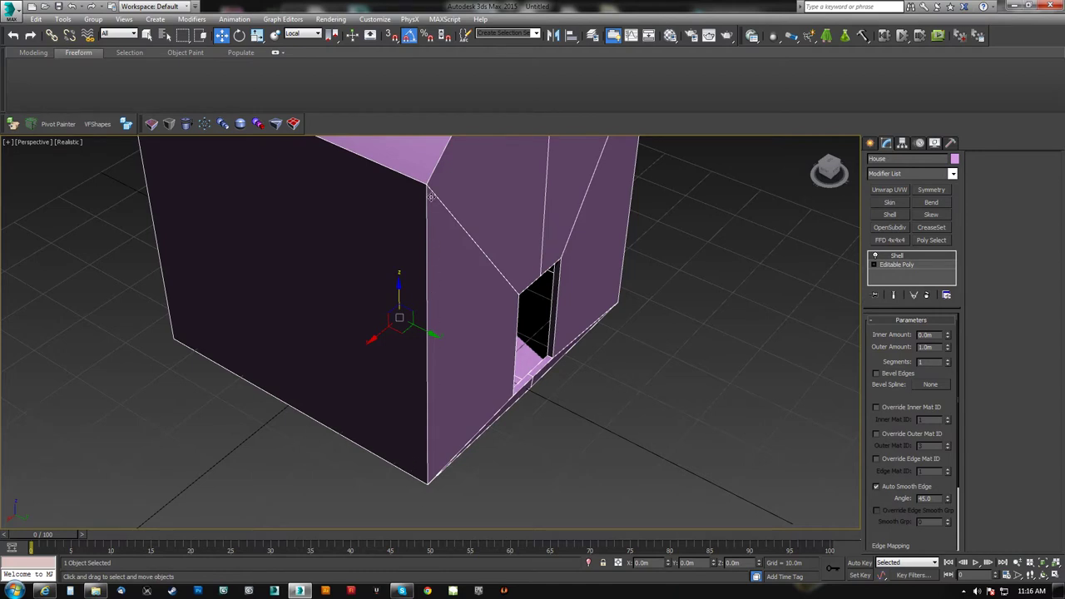
pyautogui.keyDown('alt'); pyautogui.moveTo(424, 347); pyautogui.dragTo(417, 425, button='middle'); pyautogui.keyUp('alt')
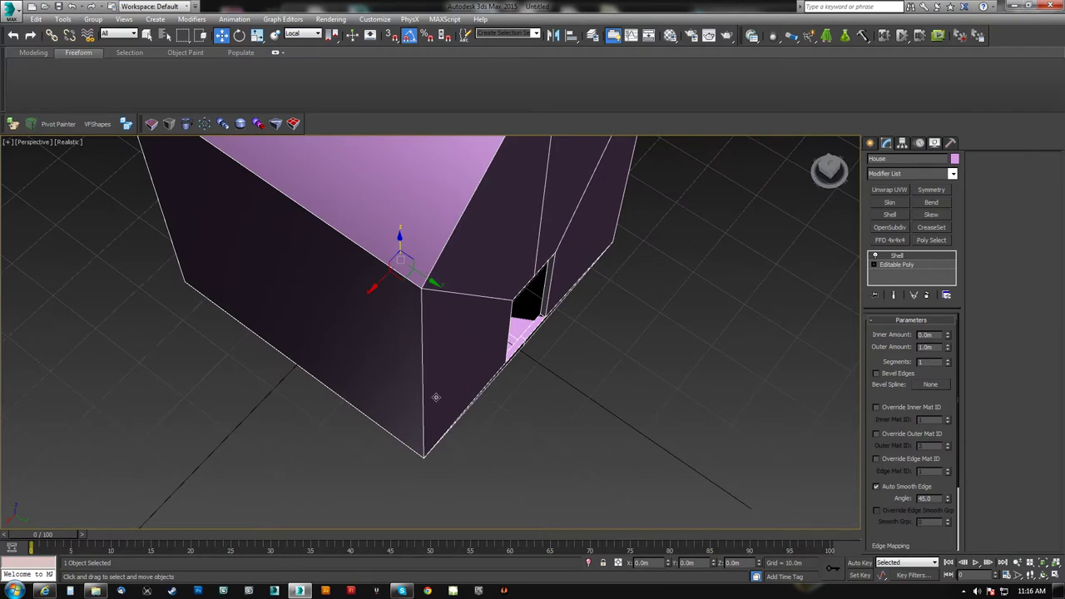
pyautogui.keyDown('alt'); pyautogui.moveTo(469, 372); pyautogui.dragTo(516, 253, button='middle'); pyautogui.keyUp('alt')
# - Examine the shell's wall thickness in orthographic wireframe views, then at the doorway in shaded perspective
pyautogui.scroll(3, 516, 253)
pyautogui.press('f')
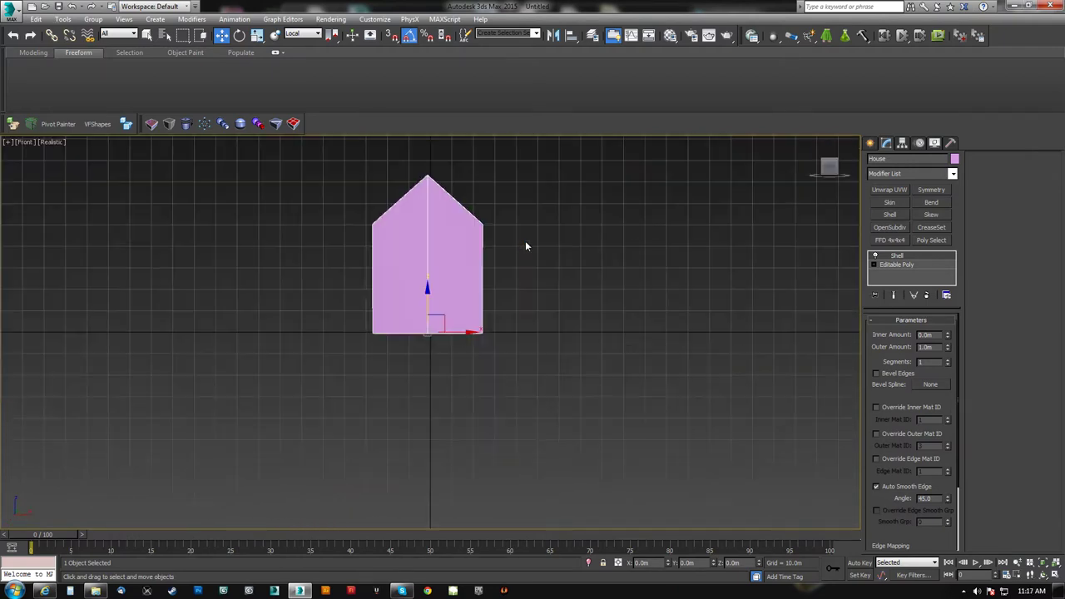
pyautogui.press('v')
pyautogui.press('r')
pyautogui.moveTo(498, 255); pyautogui.dragTo(516, 297, button='middle')
pyautogui.scroll(7, 485, 345)
pyautogui.moveTo(478, 360)
pyautogui.keyDown('alt'); pyautogui.mouseDown(button='middle')
pyautogui.moveTo(509, 371)
pyautogui.moveTo(500, 392)
pyautogui.moveTo(563, 331)
pyautogui.moveTo(521, 378)
pyautogui.moveTo(463, 383)
pyautogui.moveTo(449, 150)
pyautogui.moveTo(435, 317)
pyautogui.moveTo(458, 393)
pyautogui.mouseUp(button='middle'); pyautogui.keyUp('alt')
pyautogui.press('F3')
pyautogui.scroll(-2, 501, 399)
pyautogui.scroll(-2, 549, 307)
pyautogui.scroll(3, 447, 249)
pyautogui.moveTo(364, 252); pyautogui.dragTo(1040, 262, button='middle')
pyautogui.moveTo(434, 483); pyautogui.dragTo(340, 216, button='middle')
pyautogui.moveTo(465, 335); pyautogui.dragTo(387, 247, button='middle')
pyautogui.moveTo(503, 391); pyautogui.dragTo(575, 150, button='middle')
pyautogui.moveTo(506, 347)
pyautogui.mouseDown(button='middle')
pyautogui.moveTo(311, 324)
pyautogui.moveTo(426, 338)
pyautogui.moveTo(437, 392)
pyautogui.moveTo(447, 348)
pyautogui.moveTo(440, 374)
pyautogui.moveTo(480, 372)
pyautogui.mouseUp(button='middle')
pyautogui.press('F3')
pyautogui.press('p')
pyautogui.scroll(5, 439, 374)
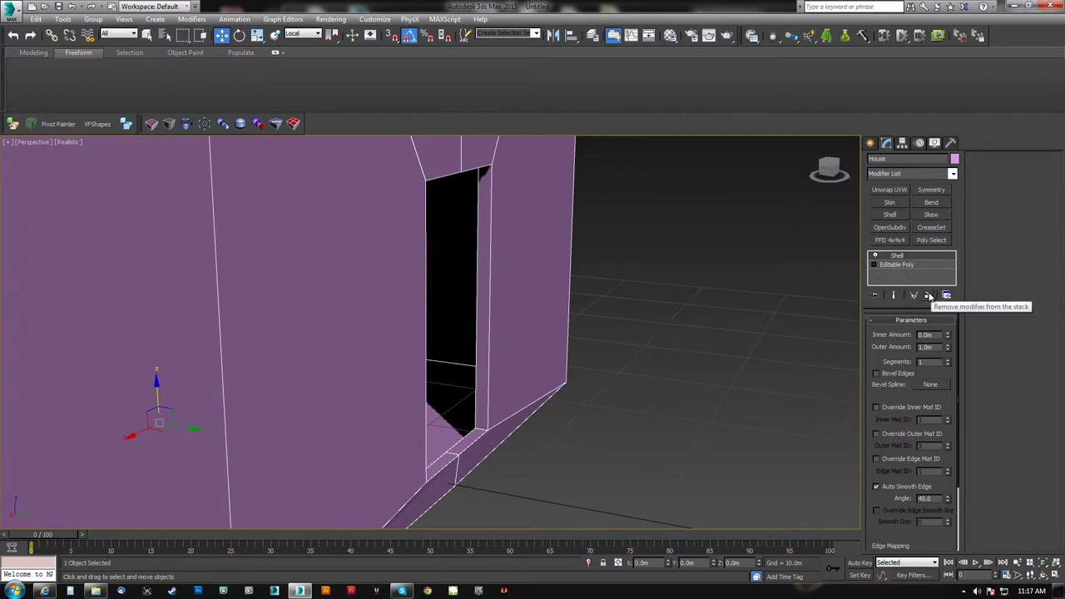
# - Collapse the Shell modifier into the house's Editable Poly
pyautogui.keyDown('alt'); pyautogui.moveTo(615, 356); pyautogui.dragTo(589, 357, button='middle'); pyautogui.keyUp('alt')
pyautogui.scroll(-3, 588, 358)
pyautogui.keyDown('alt'); pyautogui.moveTo(521, 386); pyautogui.dragTo(535, 380, button='middle'); pyautogui.keyUp('alt')
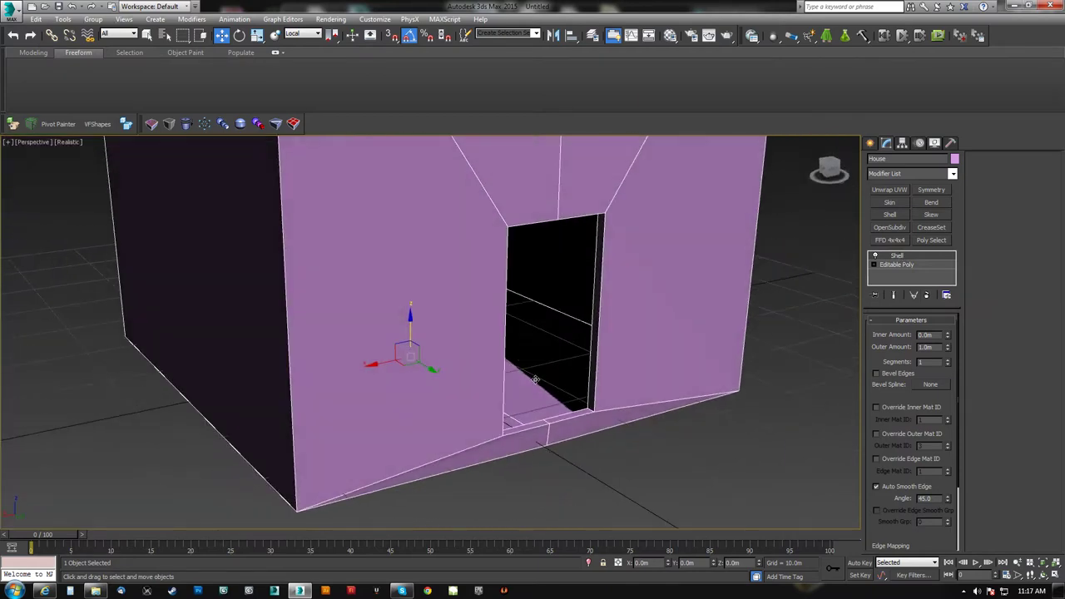
pyautogui.hotkey('ctrl', 'z')
# - Select all six polygons of the outer front wall around the doorway and make them planar along Y
pyautogui.click(923, 333)
pyautogui.click(454, 435)
pyautogui.keyDown('ctrl'); pyautogui.click(532, 441); pyautogui.keyUp('ctrl')
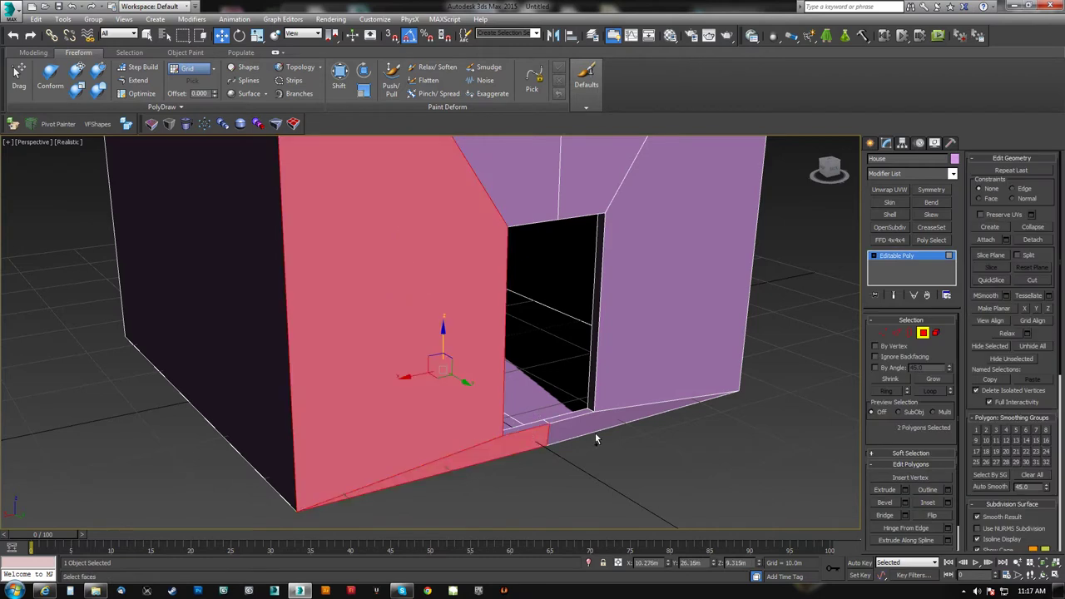
pyautogui.keyDown('ctrl'); pyautogui.click(598, 424); pyautogui.keyUp('ctrl')
pyautogui.keyDown('ctrl'); pyautogui.click(630, 356); pyautogui.keyUp('ctrl')
pyautogui.moveTo(544, 165); pyautogui.dragTo(536, 295, button='middle')
pyautogui.keyDown('ctrl'); pyautogui.click(535, 294); pyautogui.keyUp('ctrl')
pyautogui.keyDown('ctrl'); pyautogui.click(610, 285); pyautogui.keyUp('ctrl')
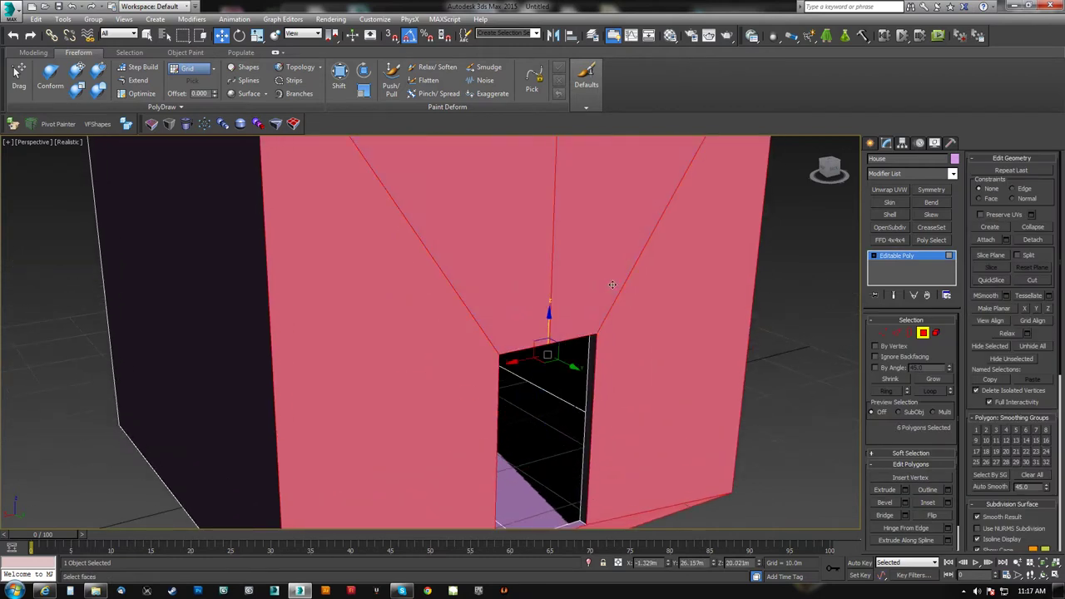
pyautogui.scroll(-5, 599, 336)
pyautogui.keyDown('alt'); pyautogui.moveTo(593, 373); pyautogui.dragTo(622, 358, button='middle'); pyautogui.keyUp('alt')
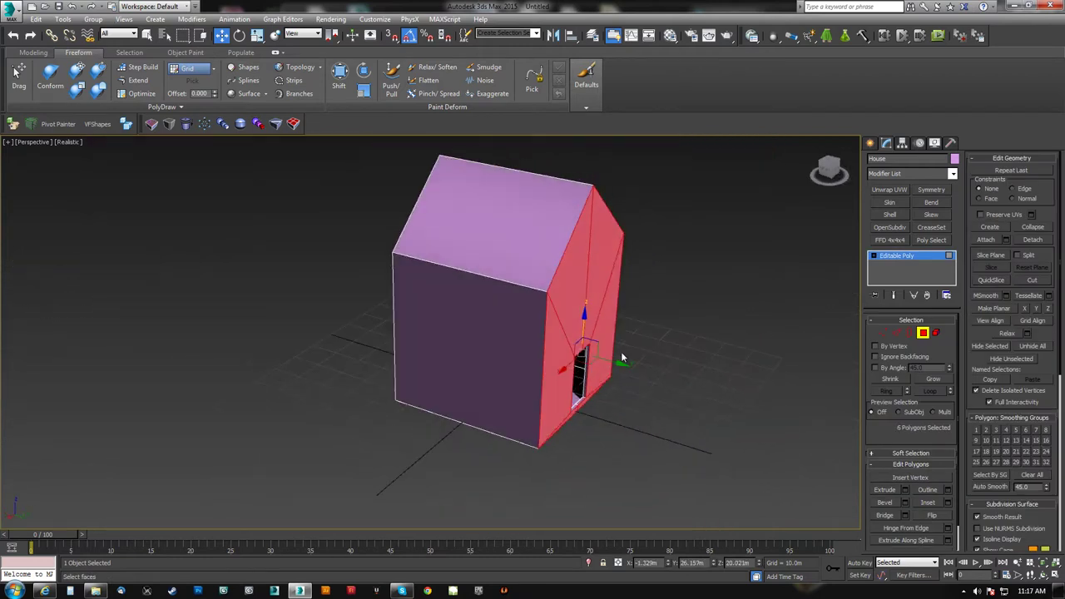
pyautogui.click(1037, 310)
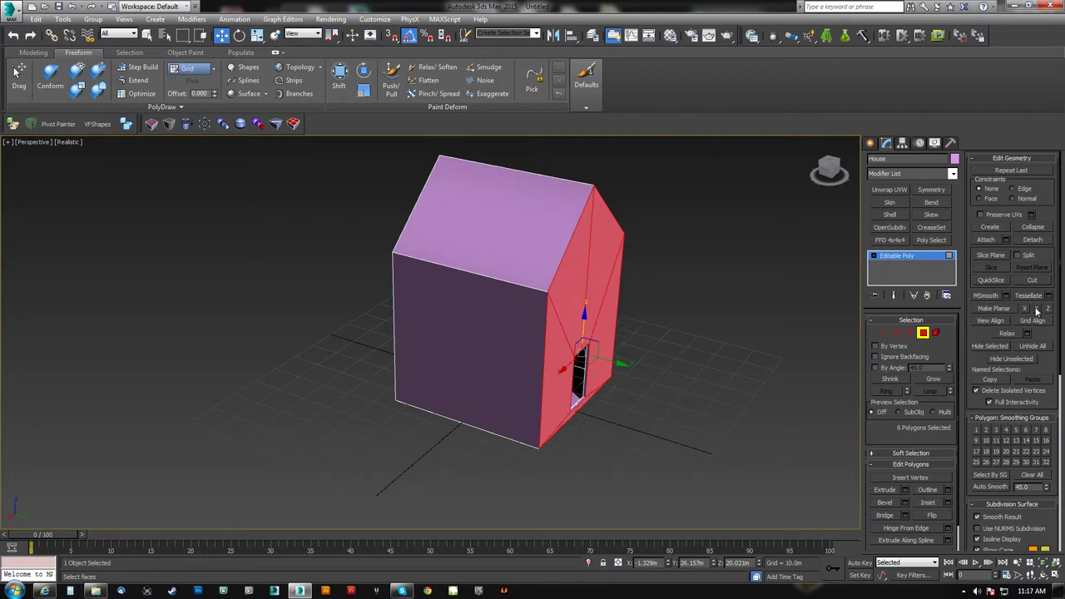
# - Select the side walls in turn, then both back wall polygons, and make the back wall planar along Y
pyautogui.click(529, 368)
pyautogui.keyDown('alt'); pyautogui.moveTo(704, 382); pyautogui.dragTo(527, 358, button='middle'); pyautogui.keyUp('alt')
pyautogui.click(625, 399)
pyautogui.click(570, 335)
pyautogui.keyDown('ctrl'); pyautogui.click(618, 314); pyautogui.keyUp('ctrl')
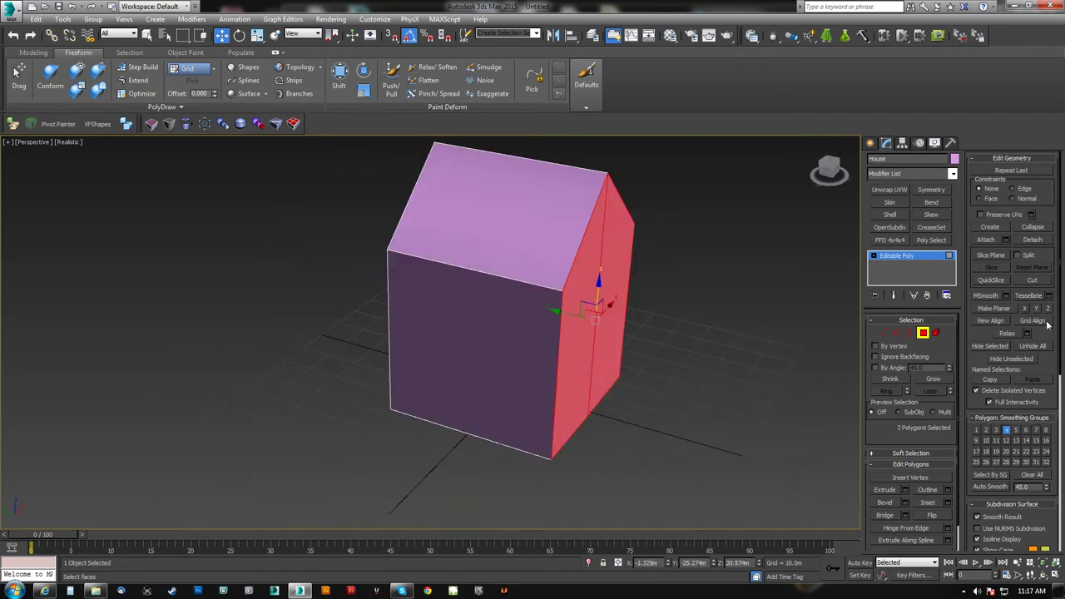
pyautogui.keyDown('alt'); pyautogui.moveTo(571, 394); pyautogui.dragTo(616, 325, button='middle'); pyautogui.keyUp('alt')
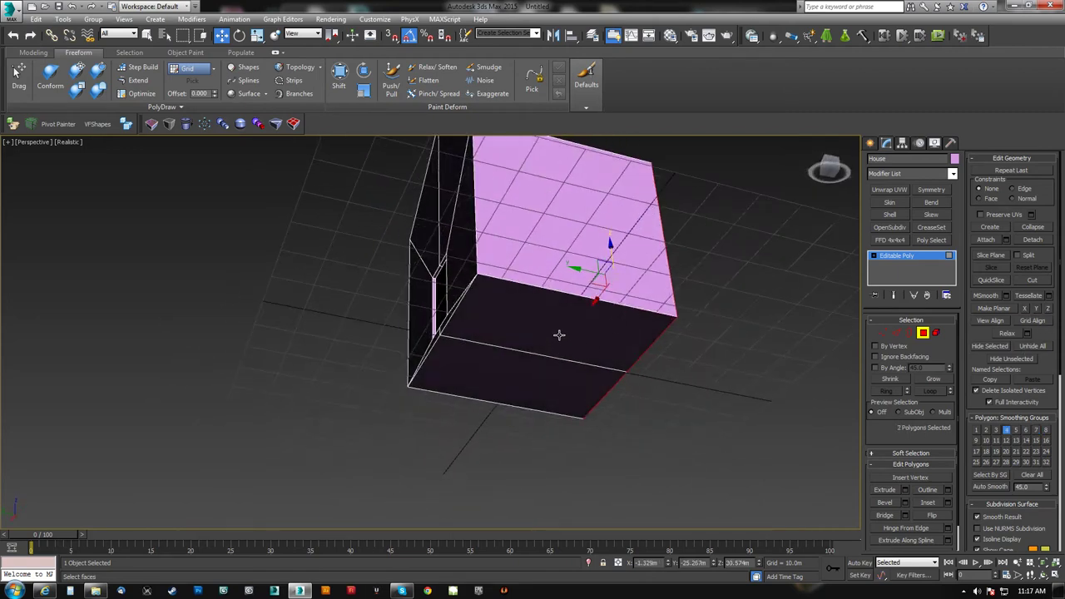
# - Select the two polygons on the house's underside and examine the base and walls in orthographic wireframe views
pyautogui.click(557, 336)
pyautogui.keyDown('ctrl'); pyautogui.click(521, 370); pyautogui.keyUp('ctrl')
pyautogui.keyDown('alt'); pyautogui.moveTo(816, 308); pyautogui.dragTo(576, 362, button='middle'); pyautogui.keyUp('alt')
pyautogui.press('F3')
pyautogui.press('v')
pyautogui.press('f')
pyautogui.scroll(2, 497, 347)
pyautogui.scroll(2, 489, 357)
pyautogui.moveTo(434, 402); pyautogui.dragTo(633, 517, button='middle')
pyautogui.moveTo(475, 376); pyautogui.dragTo(468, 524, button='middle')
pyautogui.scroll(4, 357, 293)
pyautogui.moveTo(356, 297); pyautogui.dragTo(119, 380, button='middle')
pyautogui.scroll(-3, 715, 280)
pyautogui.moveTo(715, 280); pyautogui.dragTo(373, 414, button='middle')
pyautogui.moveTo(408, 302); pyautogui.dragTo(448, 252, button='middle')
pyautogui.press('r')
pyautogui.scroll(-3, 442, 283)
pyautogui.moveTo(379, 257); pyautogui.dragTo(476, 438, button='middle')
pyautogui.scroll(2, 358, 300)
pyautogui.moveTo(358, 300); pyautogui.dragTo(424, 353, button='middle')
pyautogui.scroll(7, 371, 336)
pyautogui.moveTo(455, 234); pyautogui.dragTo(434, 526, button='middle')
pyautogui.scroll(-2, 400, 316)
pyautogui.moveTo(388, 312)
pyautogui.mouseDown(button='middle')
pyautogui.moveTo(373, 409)
pyautogui.moveTo(383, 466)
pyautogui.mouseUp(button='middle')
pyautogui.moveTo(397, 291); pyautogui.dragTo(352, 400, button='middle')
pyautogui.scroll(-4, 354, 397)
pyautogui.moveTo(518, 408); pyautogui.dragTo(374, 183, button='middle')
pyautogui.moveTo(533, 483); pyautogui.dragTo(328, 250, button='middle')
pyautogui.moveTo(375, 492); pyautogui.dragTo(366, 349, button='middle')
pyautogui.moveTo(394, 499)
pyautogui.mouseDown(button='middle')
pyautogui.moveTo(392, 372)
pyautogui.moveTo(433, 317)
pyautogui.mouseUp(button='middle')
pyautogui.scroll(-3, 433, 317)
pyautogui.moveTo(407, 400)
pyautogui.mouseDown(button='middle')
pyautogui.moveTo(436, 290)
pyautogui.moveTo(502, 294)
pyautogui.mouseUp(button='middle')
pyautogui.press('p')
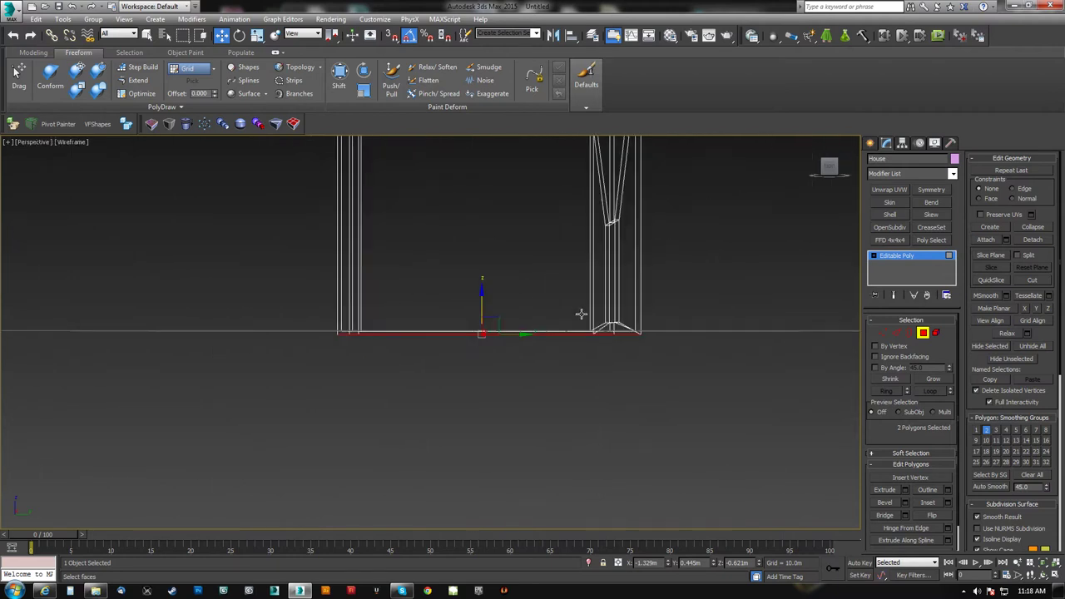
# - Compare the house's shaded and wireframe displays in perspective and turn on edged faces
pyautogui.press('F3')
pyautogui.keyDown('alt'); pyautogui.moveTo(619, 335); pyautogui.dragTo(521, 387, button='middle'); pyautogui.keyUp('alt')
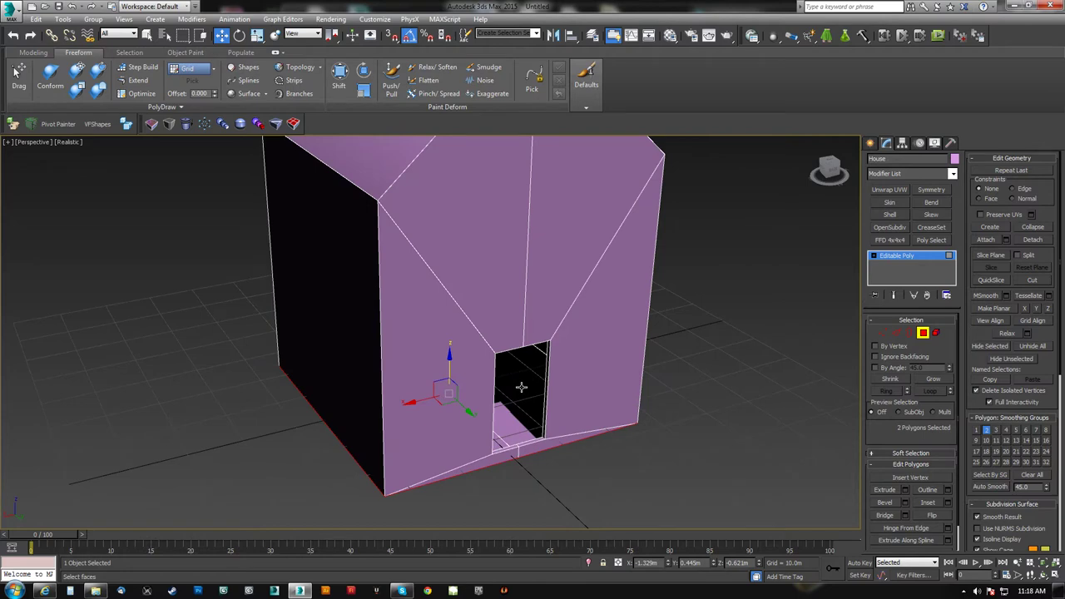
pyautogui.press('F3')
pyautogui.press('F3')
pyautogui.press('F3')
pyautogui.press('F3')
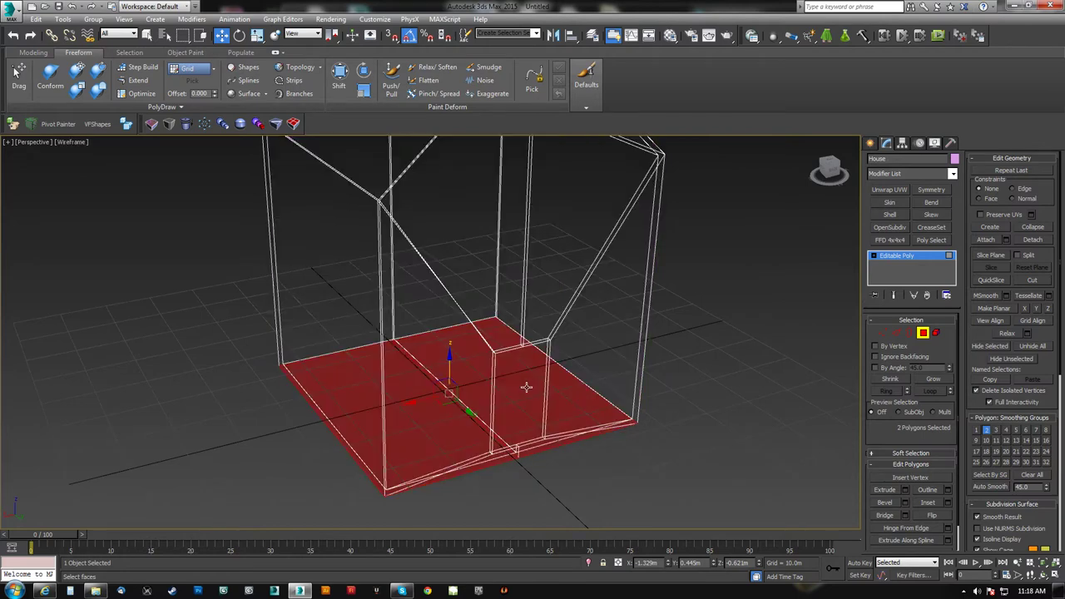
pyautogui.press('F4')
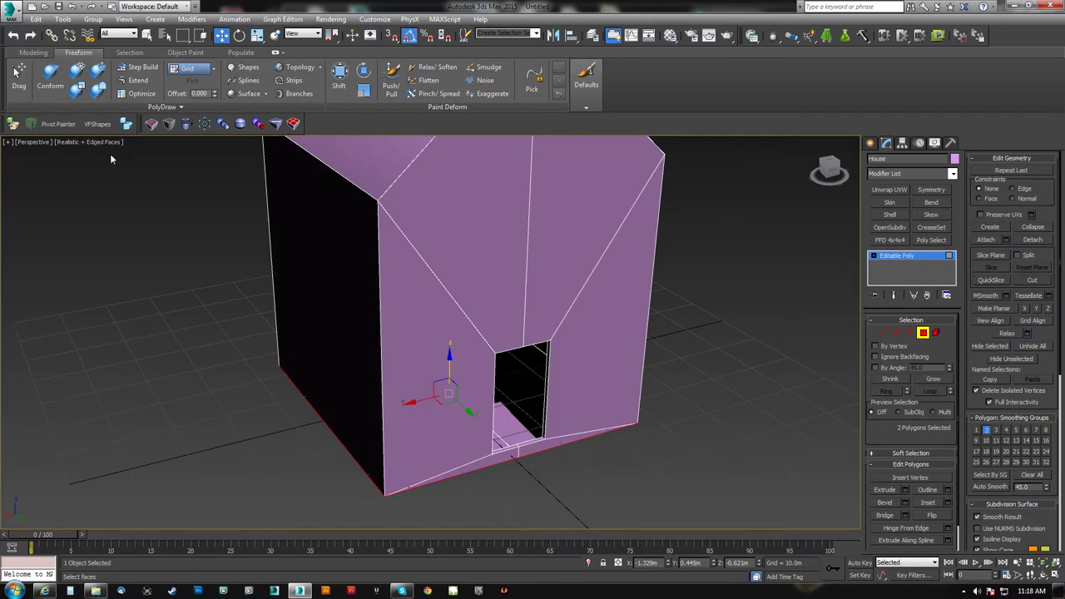
# - Toggle the house's edged-face display and inspect its display options in the object properties
pyautogui.press('F4')
pyautogui.press('F4')
pyautogui.press('F4')
pyautogui.rightClick(434, 175)
pyautogui.click(487, 255)
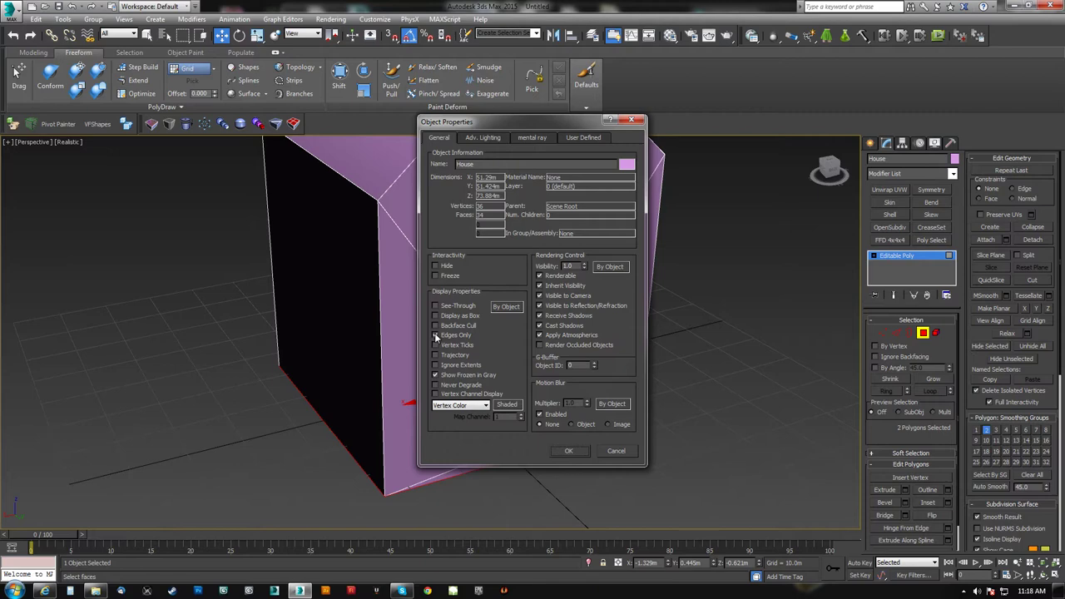
pyautogui.click(616, 451)
# - Turn off Display Selected with Edged Faces in the perspective viewport's configuration
pyautogui.click(77, 142)
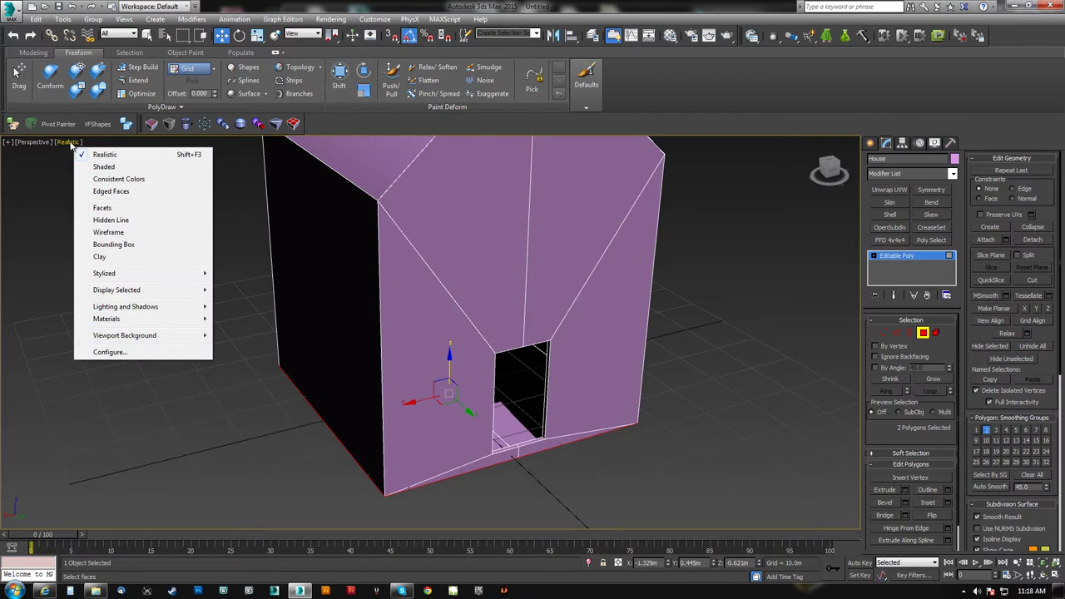
pyautogui.click(112, 352)
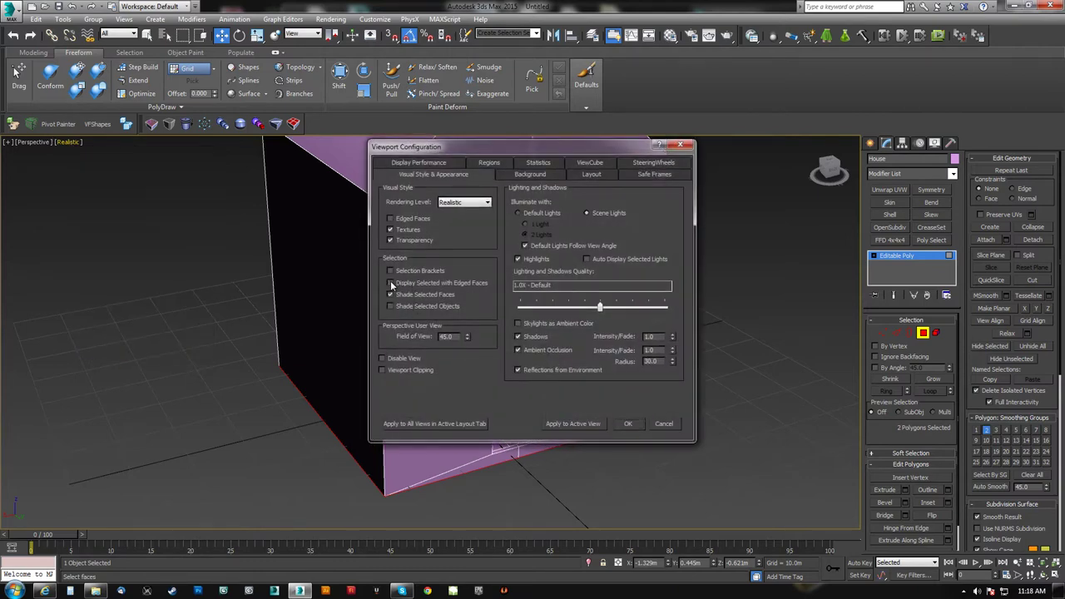
pyautogui.click(628, 423)
pyautogui.scroll(5, 485, 394)
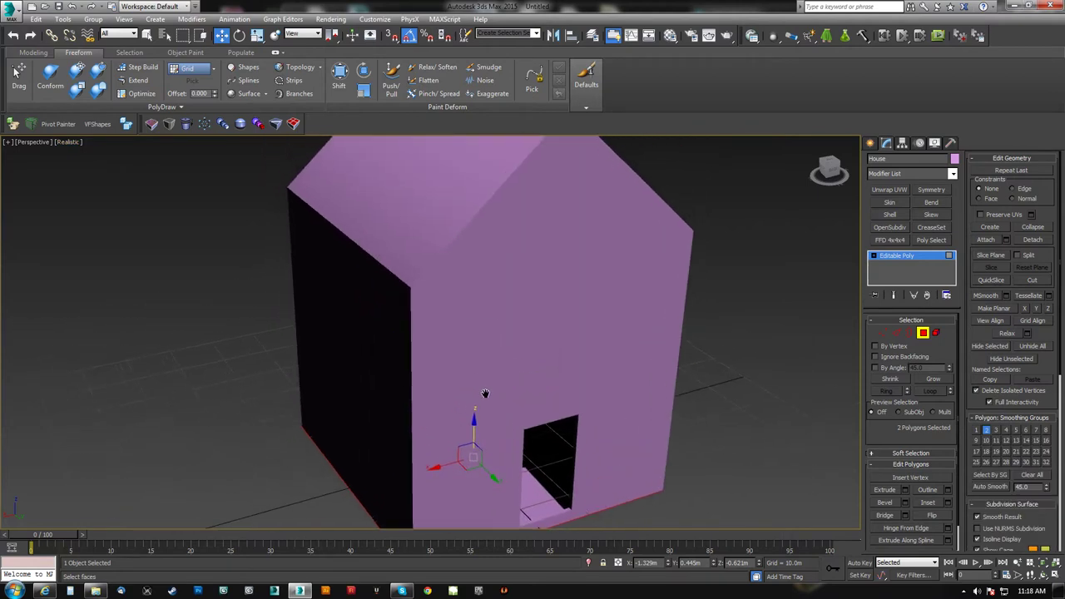
# - Compare the house with edged faces hidden and shown, leaving edged faces on
pyautogui.press('F4')
pyautogui.press('F4')
pyautogui.press('F4')
pyautogui.press('F4')
pyautogui.press('F4')
pyautogui.press('F4')
pyautogui.press('F4')
pyautogui.press('F4')
pyautogui.press('F4')
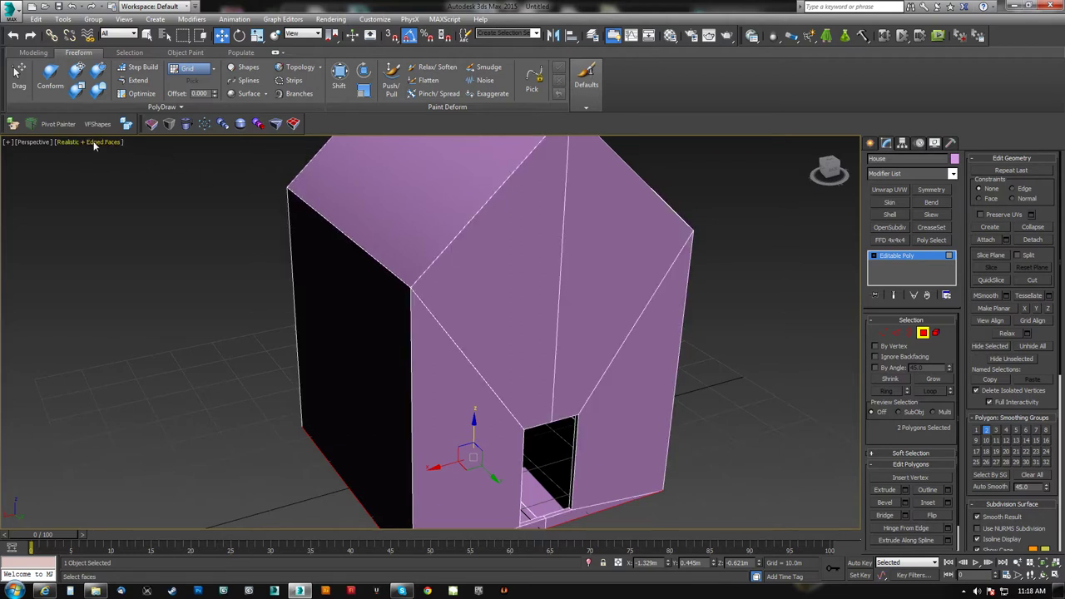
# - Turn Display Selected with Edged Faces back on in the viewport configuration
pyautogui.click(94, 142)
pyautogui.click(168, 349)
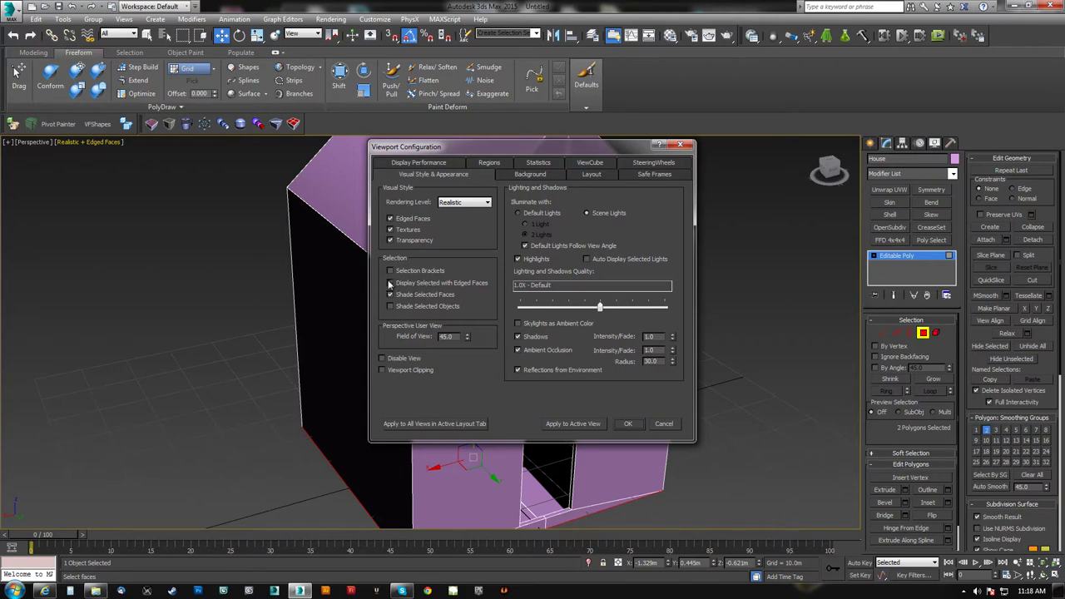
pyautogui.click(627, 424)
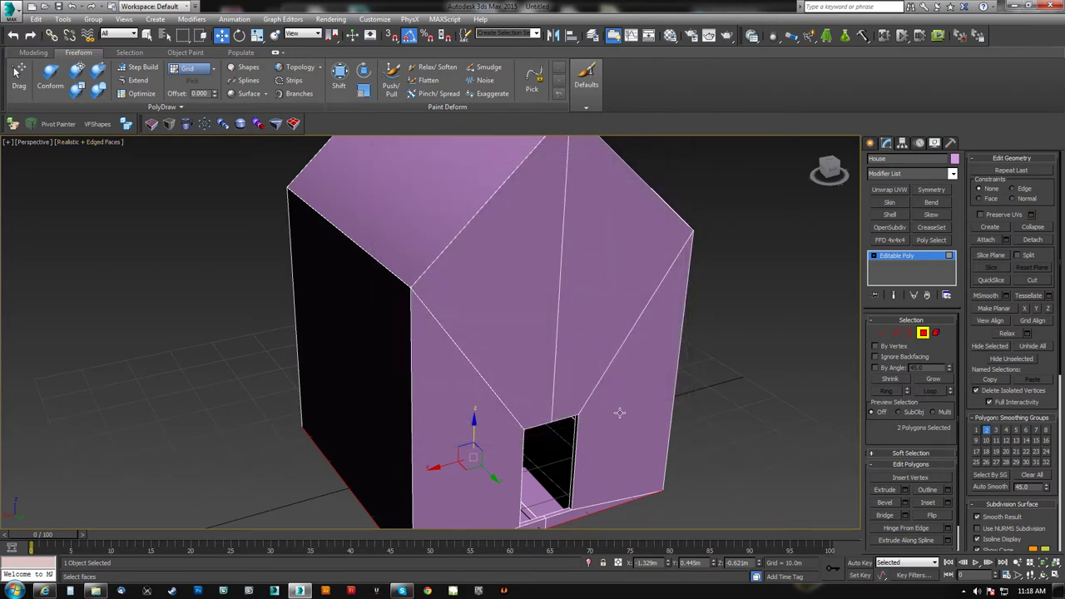
# - Select both sloping roof polygons of the house
pyautogui.moveTo(619, 402); pyautogui.dragTo(628, 396, button='middle')
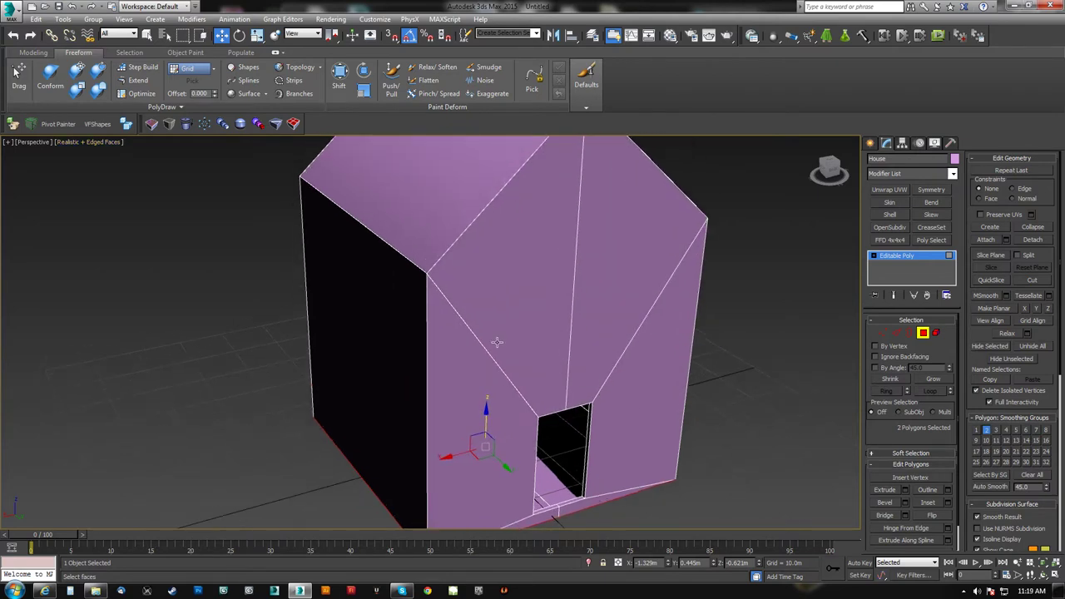
pyautogui.moveTo(563, 390)
pyautogui.keyDown('alt'); pyautogui.mouseDown(button='middle')
pyautogui.moveTo(480, 352)
pyautogui.moveTo(347, 357)
pyautogui.moveTo(469, 357)
pyautogui.moveTo(524, 396)
pyautogui.moveTo(583, 384)
pyautogui.mouseUp(button='middle'); pyautogui.keyUp('alt')
pyautogui.click(601, 285)
pyautogui.keyDown('alt'); pyautogui.moveTo(600, 284); pyautogui.dragTo(535, 289, button='middle'); pyautogui.keyUp('alt')
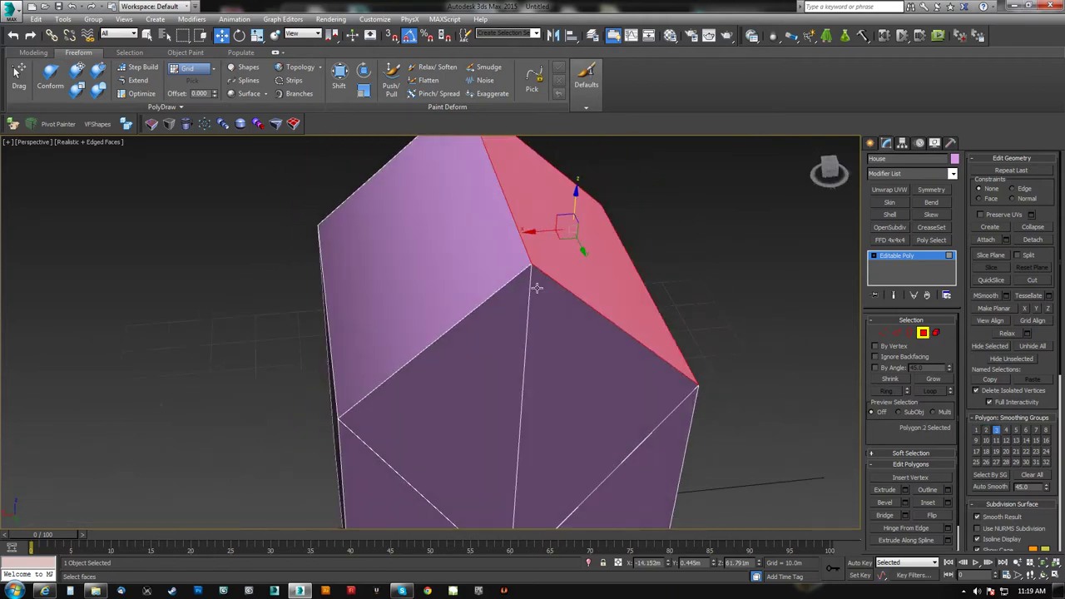
pyautogui.keyDown('ctrl'); pyautogui.click(456, 260); pyautogui.keyUp('ctrl')
pyautogui.keyDown('alt'); pyautogui.moveTo(458, 323); pyautogui.dragTo(494, 290, button='middle'); pyautogui.keyUp('alt')
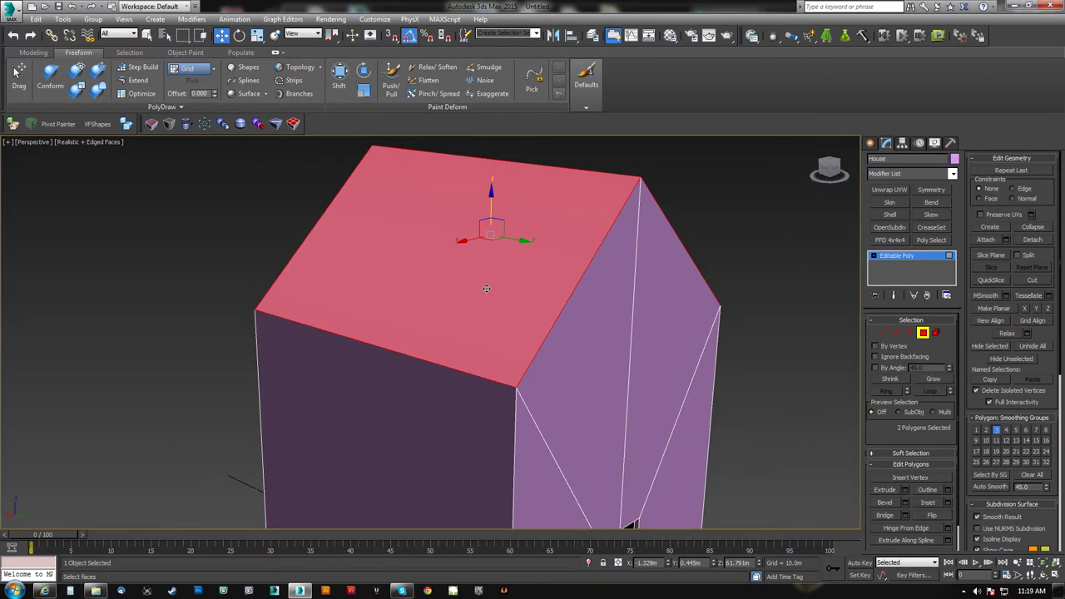
# - Try extruding the two roof polygons upward freehand as a group
pyautogui.click(885, 490)
pyautogui.keyDown('alt'); pyautogui.moveTo(632, 400); pyautogui.dragTo(519, 386, button='middle'); pyautogui.keyUp('alt')
pyautogui.moveTo(407, 238); pyautogui.dragTo(414, 226)
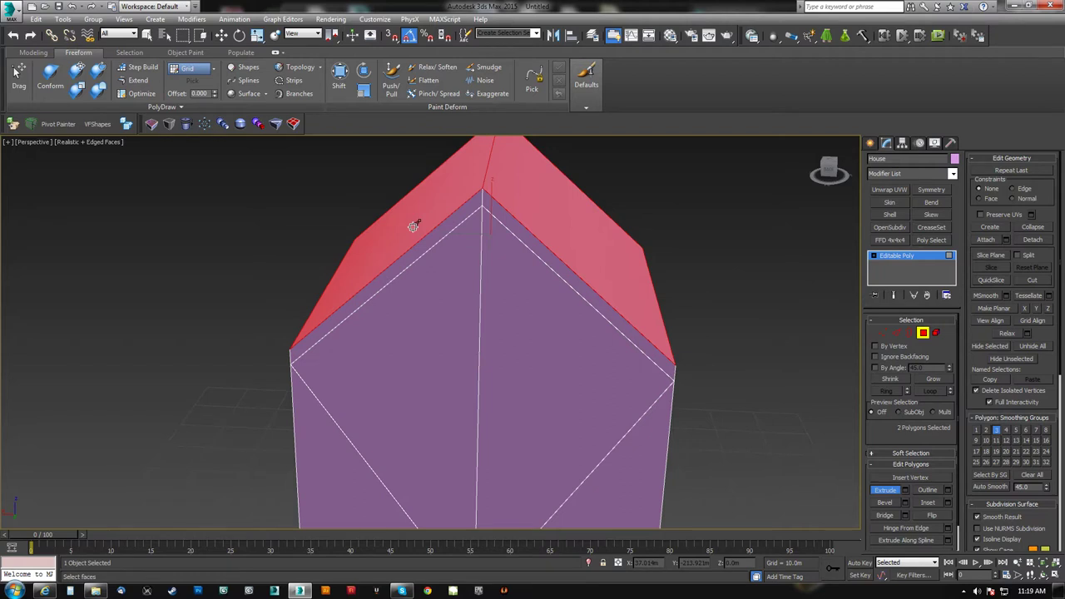
# - Try extruding the side polygon of the thickened roof horizontally outward as an overhang
pyautogui.keyDown('alt'); pyautogui.moveTo(402, 235); pyautogui.dragTo(378, 262, button='middle'); pyautogui.keyUp('alt')
pyautogui.click(366, 310)
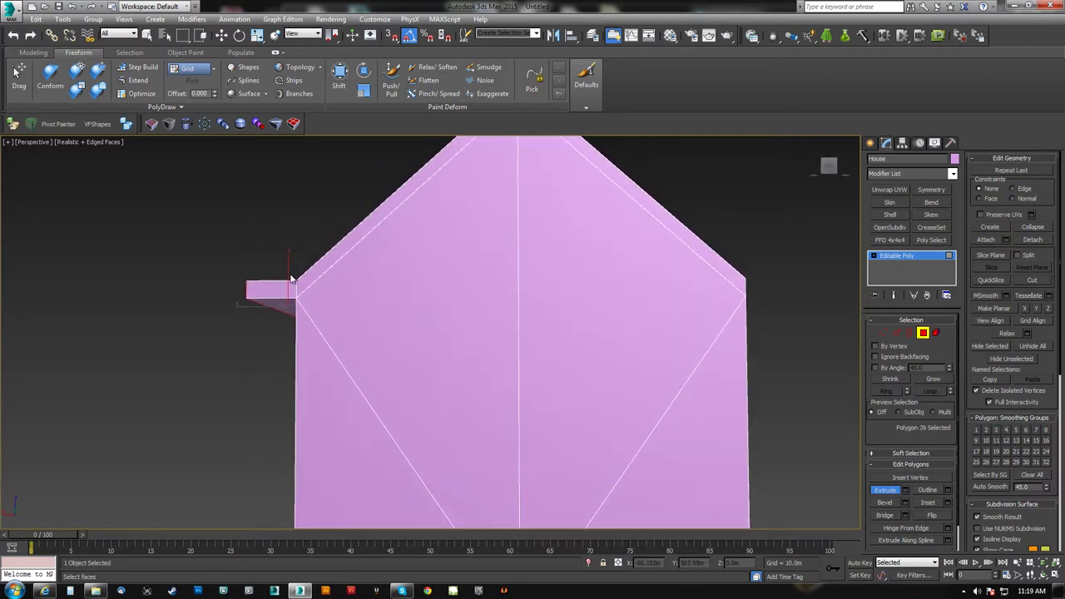
pyautogui.moveTo(321, 295); pyautogui.dragTo(366, 307, button='middle')
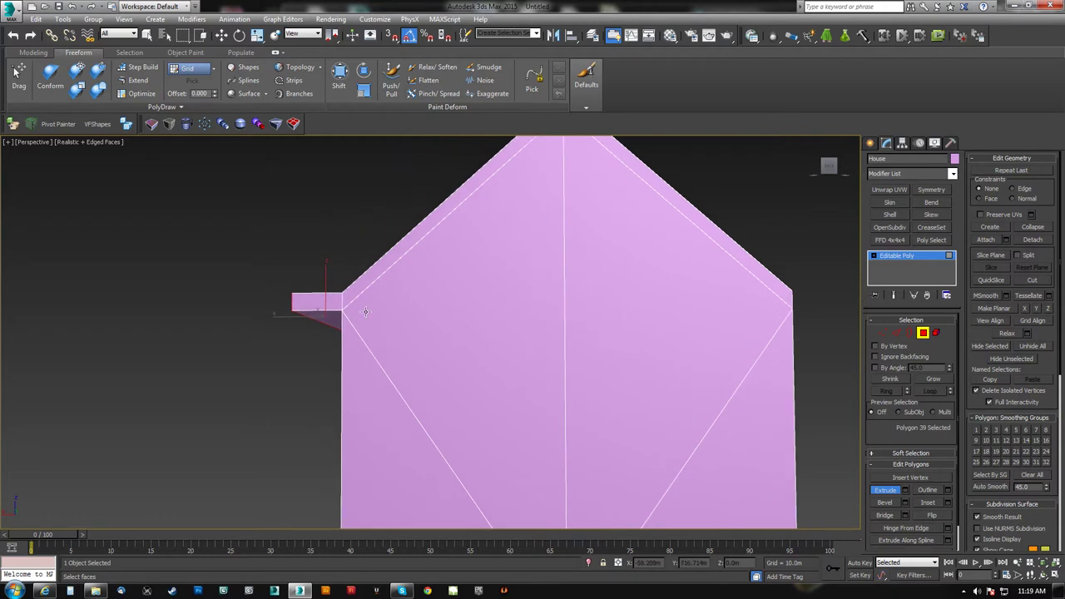
# - Undo the overhang and roof extrusions and return to the Move tool with both roof polygons selected
pyautogui.hotkey('ctrl', 'z')
pyautogui.hotkey('ctrl', 'z')
pyautogui.keyDown('alt'); pyautogui.moveTo(435, 289); pyautogui.dragTo(463, 321, button='middle'); pyautogui.keyUp('alt')
pyautogui.hotkey('ctrl', 'z')
pyautogui.press('w')
# - Extrude both roof polygons along their Local Normal, with the height reduced to form a thin roof slab
pyautogui.click(904, 492)
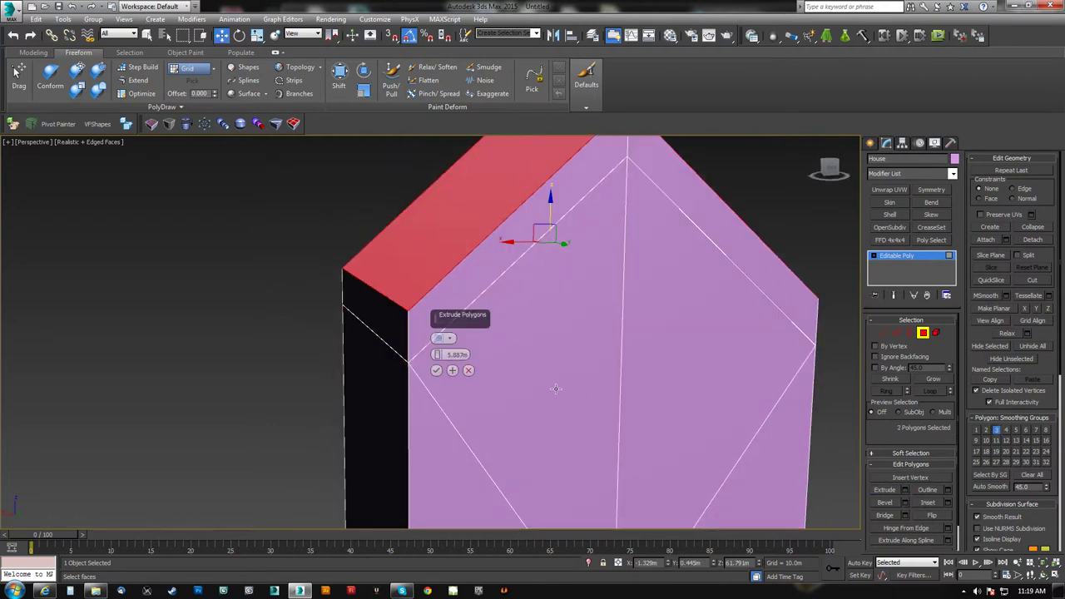
pyautogui.click(448, 338)
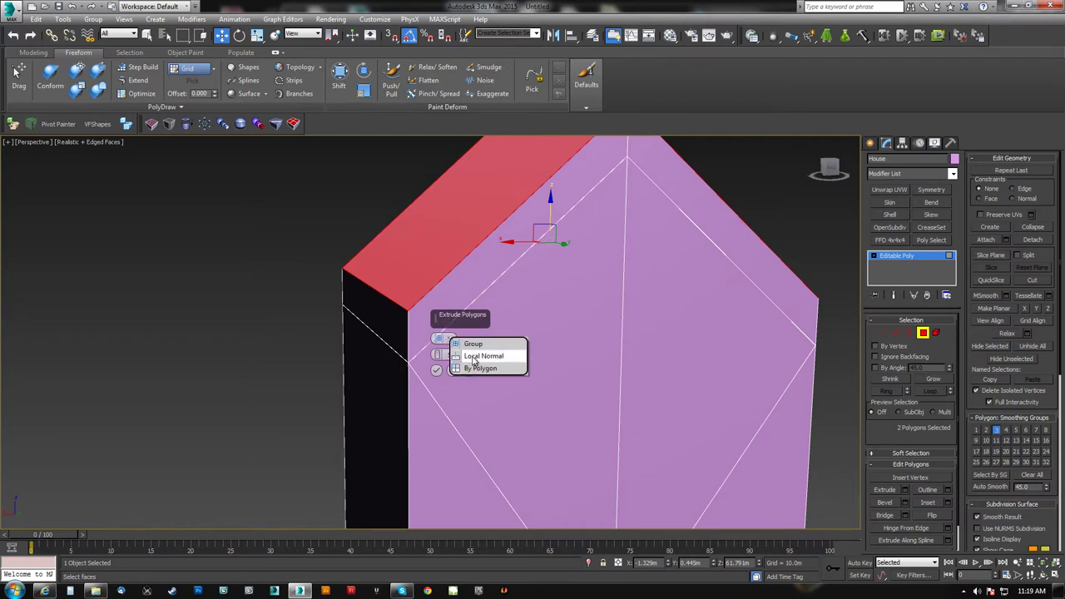
pyautogui.click(476, 356)
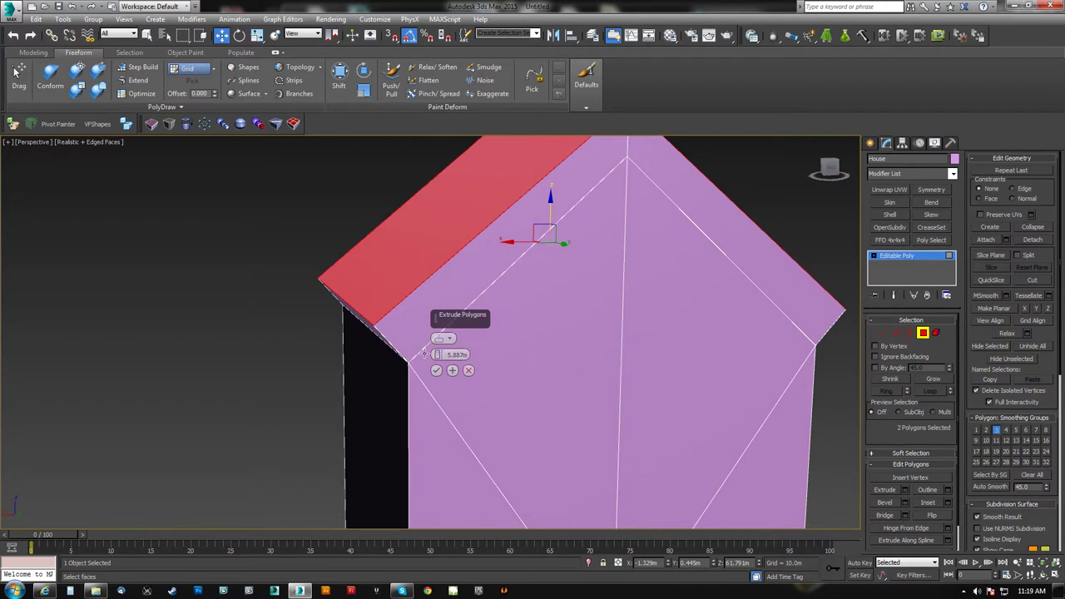
pyautogui.moveTo(438, 355); pyautogui.dragTo(440, 373)
pyautogui.click(438, 372)
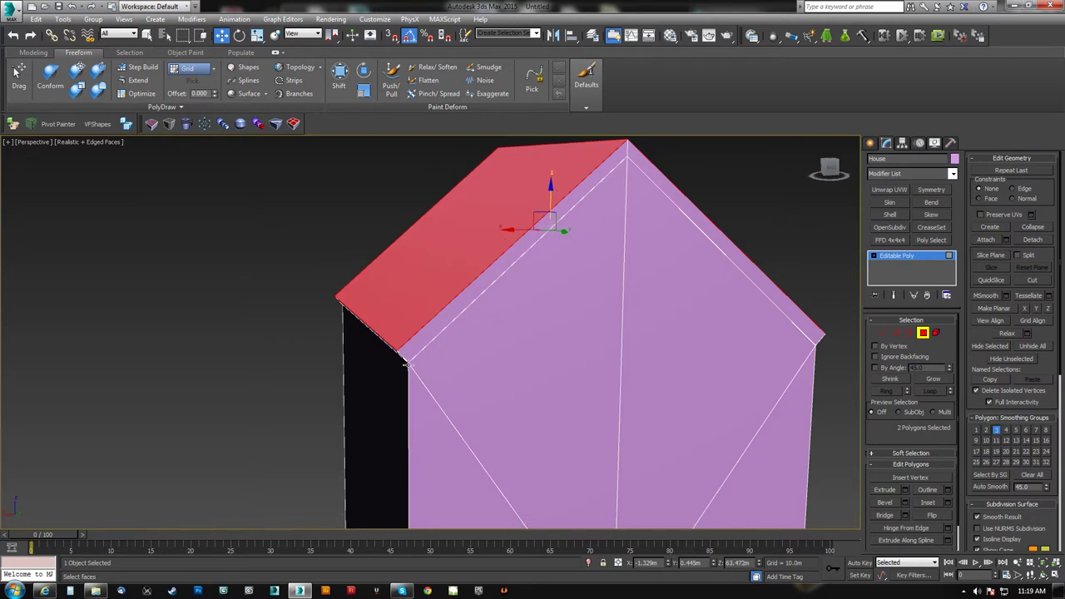
# - Select the lower edge polygons on both sides of the roof slab and extrude them slightly outward as eaves
pyautogui.keyDown('alt'); pyautogui.moveTo(423, 364); pyautogui.dragTo(421, 313, button='middle'); pyautogui.keyUp('alt')
pyautogui.keyDown('alt'); pyautogui.moveTo(465, 277); pyautogui.dragTo(441, 326, button='middle'); pyautogui.keyUp('alt')
pyautogui.scroll(-5, 428, 331)
pyautogui.scroll(3, 498, 330)
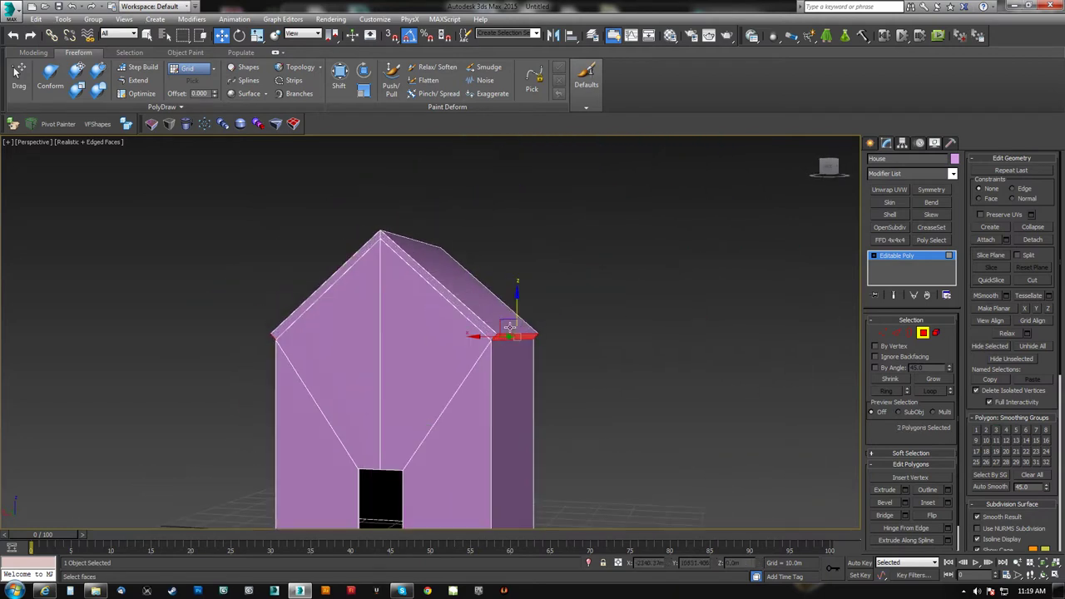
pyautogui.click(885, 489)
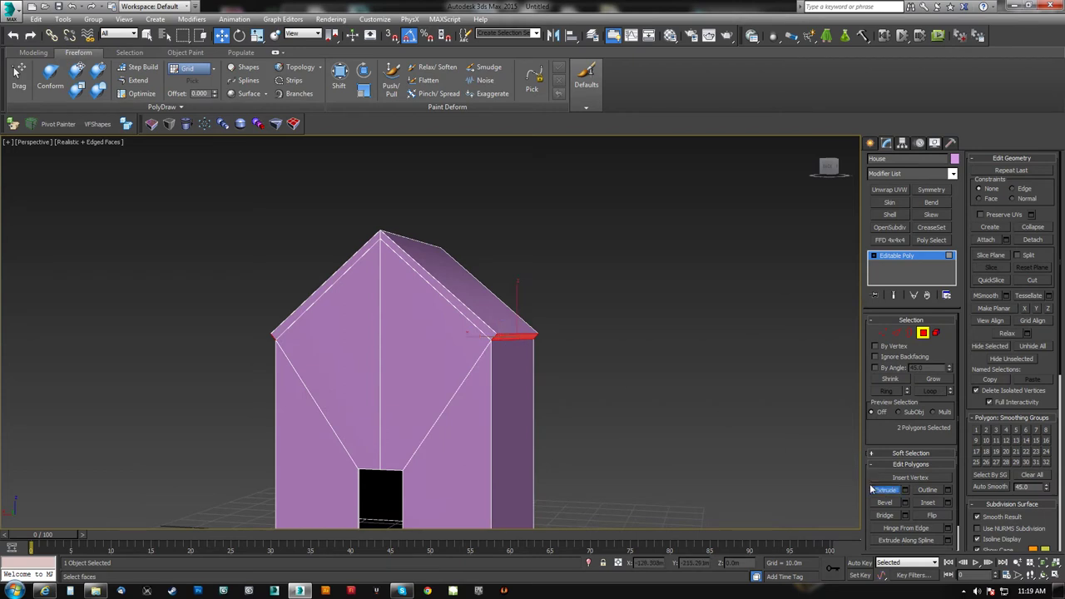
pyautogui.moveTo(508, 332); pyautogui.dragTo(511, 319)
# - Select the four roof-edge polygons along the front gable, leaving the front wall polygon out of the selection
pyautogui.keyDown('alt'); pyautogui.moveTo(511, 319); pyautogui.dragTo(337, 329, button='middle'); pyautogui.keyUp('alt')
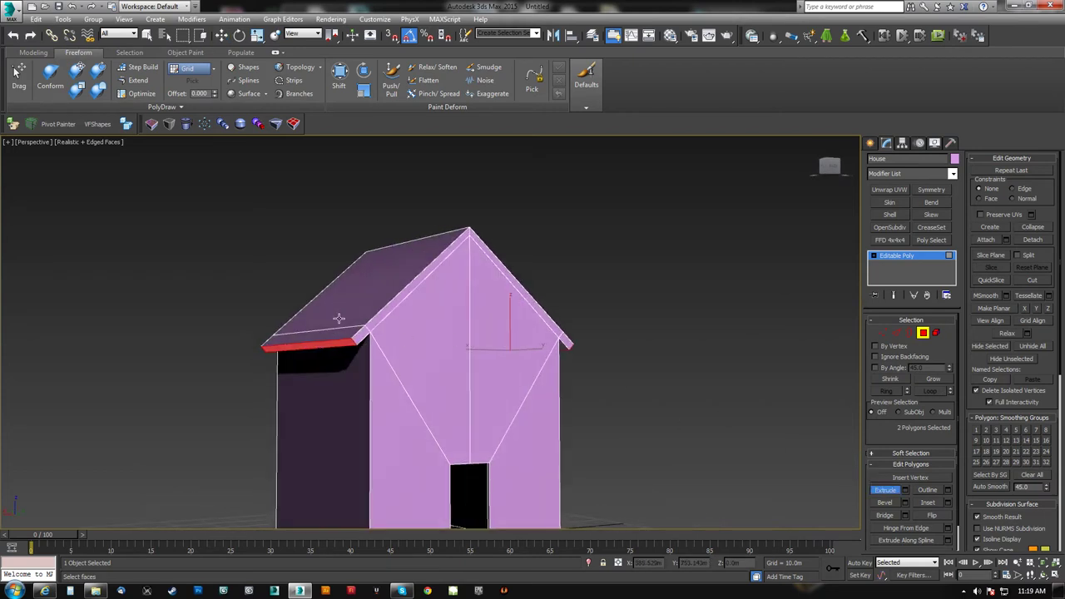
pyautogui.click(367, 336)
pyautogui.keyDown('ctrl'); pyautogui.click(422, 284); pyautogui.keyUp('ctrl')
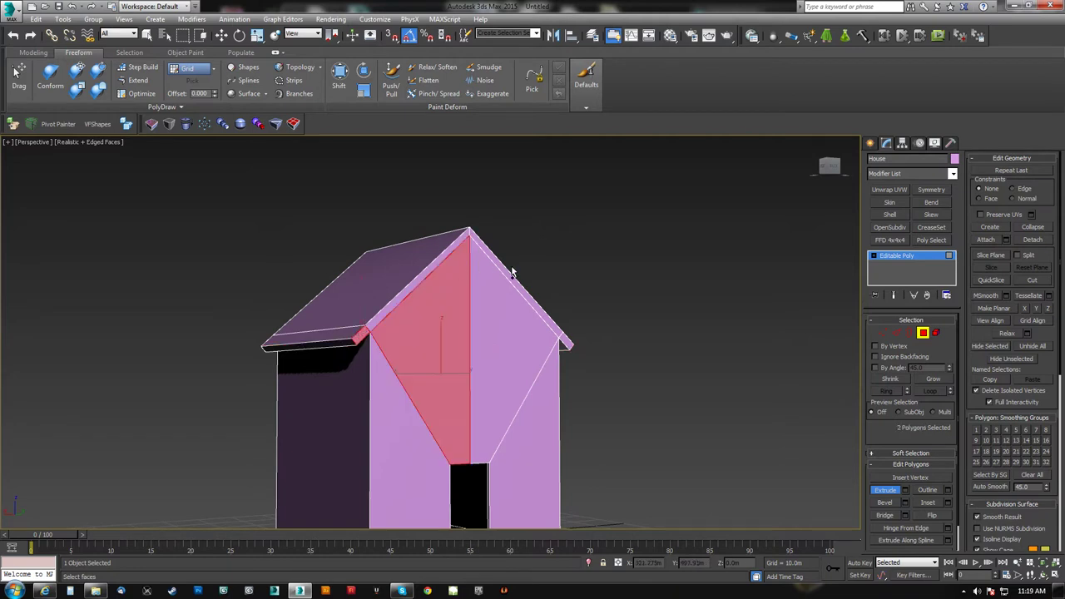
pyautogui.keyDown('ctrl'); pyautogui.click(437, 259); pyautogui.keyUp('ctrl')
pyautogui.keyDown('ctrl'); pyautogui.click(494, 263); pyautogui.keyUp('ctrl')
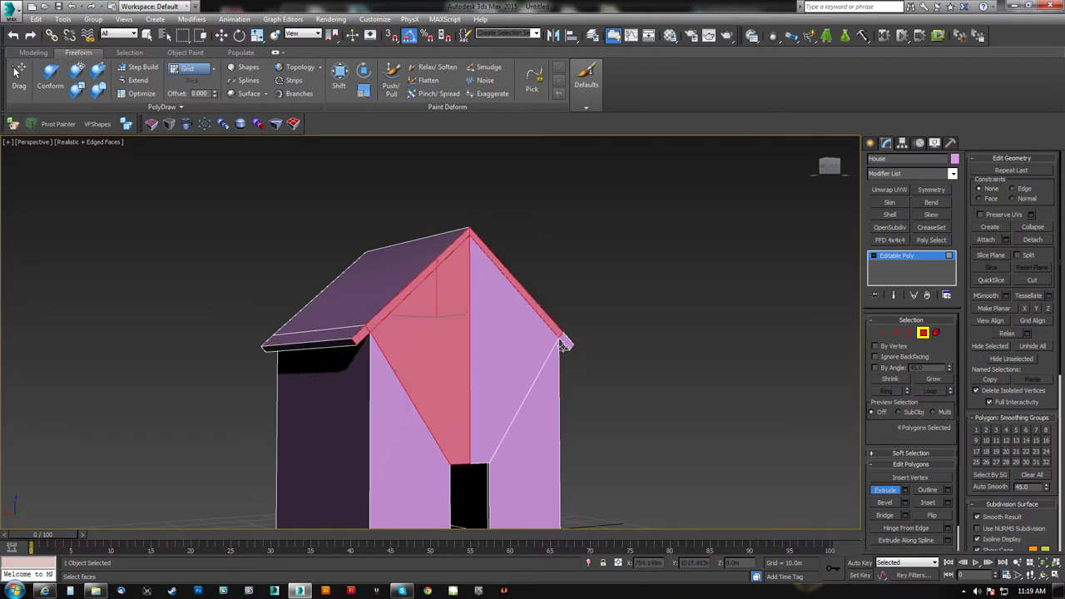
pyautogui.keyDown('alt'); pyautogui.click(455, 346); pyautogui.keyUp('alt')
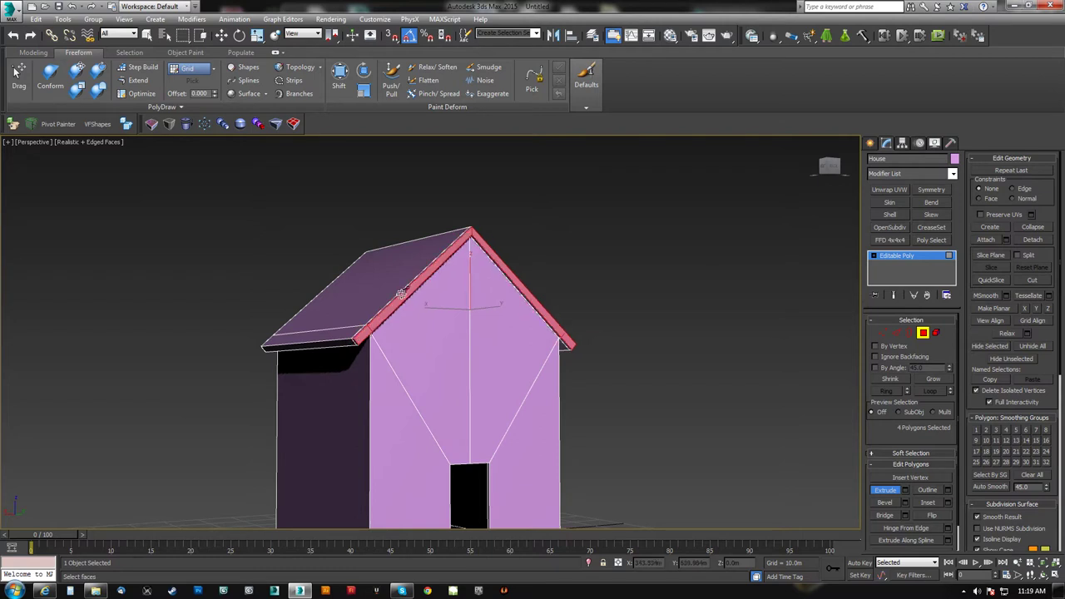
# - Try extruding the front gable's roof edge outward and select the four matching polygons along the back gable
pyautogui.keyDown('alt'); pyautogui.moveTo(400, 278); pyautogui.dragTo(474, 322, button='middle'); pyautogui.keyUp('alt')
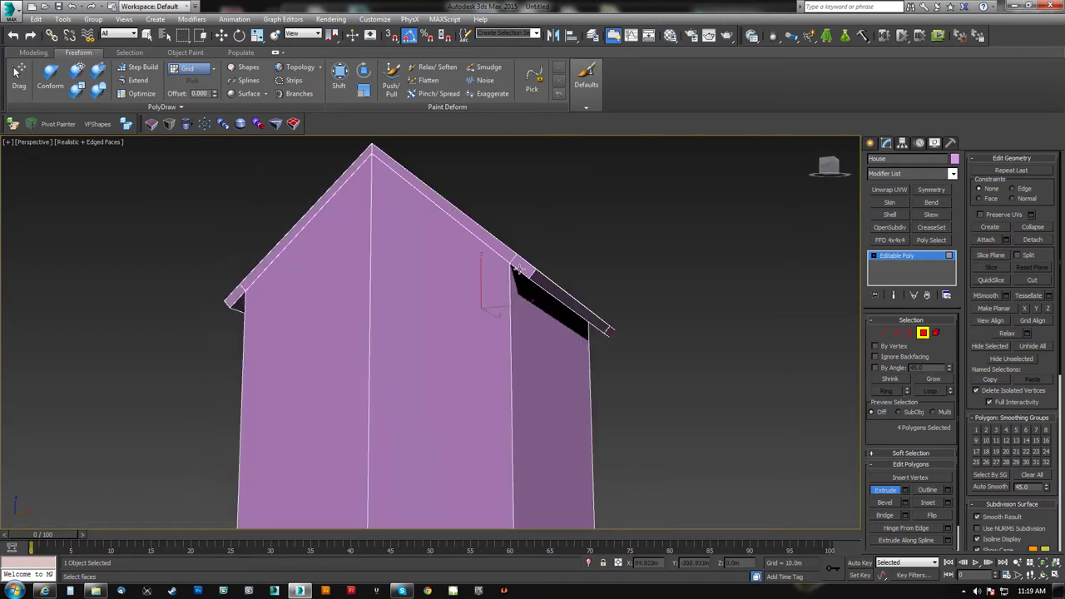
pyautogui.click(444, 201)
pyautogui.keyDown('ctrl'); pyautogui.click(338, 185); pyautogui.keyUp('ctrl')
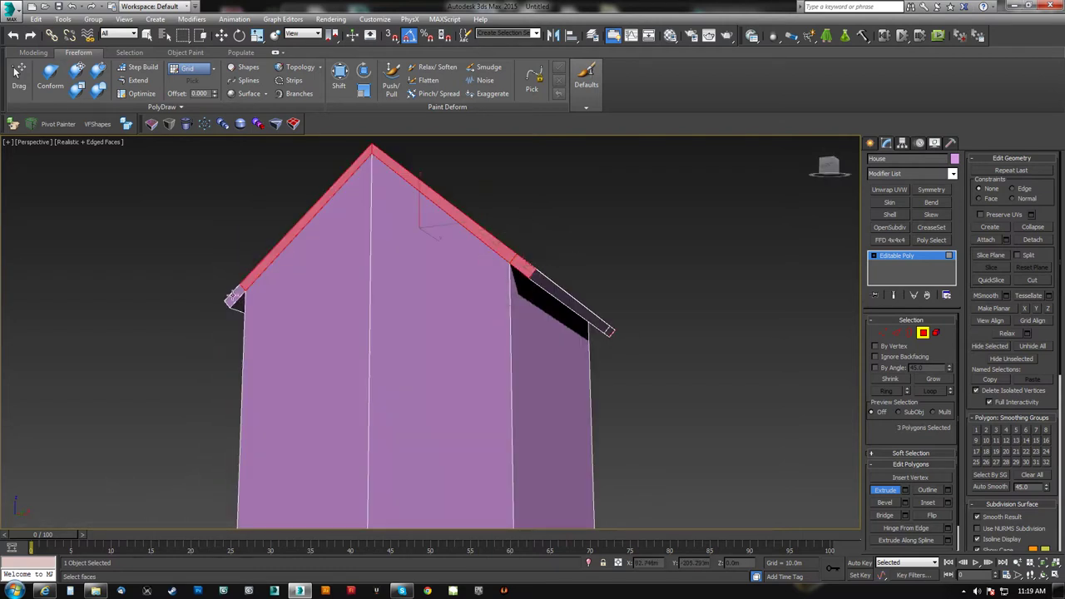
pyautogui.keyDown('ctrl'); pyautogui.click(239, 296); pyautogui.keyUp('ctrl')
pyautogui.keyDown('alt'); pyautogui.moveTo(239, 295); pyautogui.dragTo(372, 335, button='middle'); pyautogui.keyUp('alt')
# - Undo the back gable selection and the front roof-edge extrusion
pyautogui.hotkey('ctrl', 'z')
pyautogui.hotkey('ctrl', 'z')
pyautogui.hotkey('ctrl', 'z')
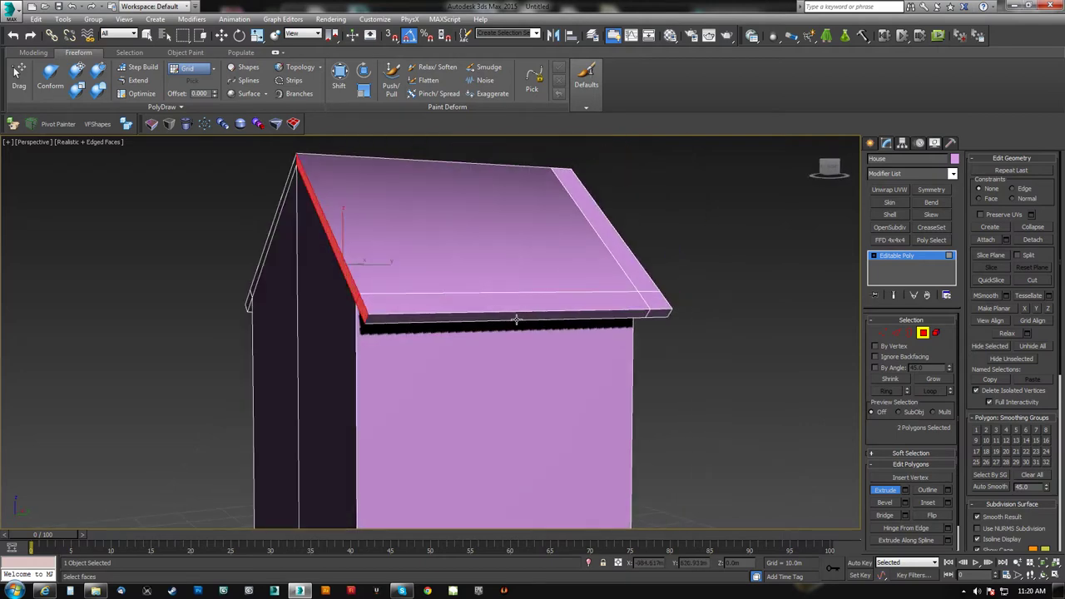
pyautogui.hotkey('ctrl', 'z')
pyautogui.hotkey('ctrl', 'z')
pyautogui.hotkey('ctrl', 'z')
# - Add the four roof-edge polygons along the back gable to the front gable selection
pyautogui.keyDown('alt'); pyautogui.moveTo(516, 320); pyautogui.dragTo(559, 331, button='middle'); pyautogui.keyUp('alt')
pyautogui.keyDown('ctrl'); pyautogui.click(534, 366); pyautogui.keyUp('ctrl')
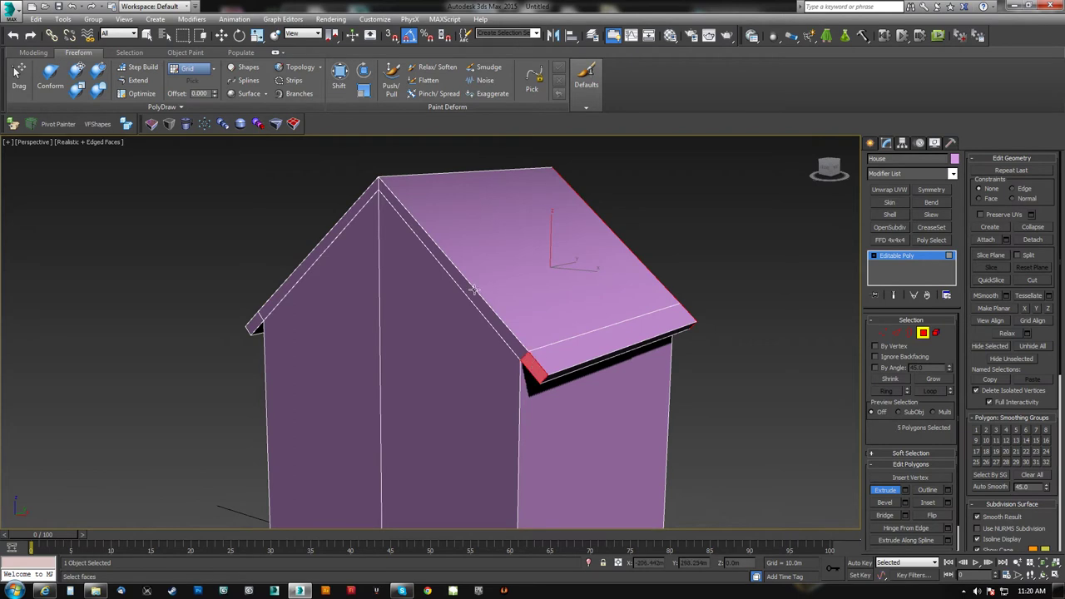
pyautogui.keyDown('ctrl'); pyautogui.click(468, 288); pyautogui.keyUp('ctrl')
pyautogui.keyDown('ctrl'); pyautogui.click(346, 215); pyautogui.keyUp('ctrl')
pyautogui.keyDown('ctrl'); pyautogui.click(257, 324); pyautogui.keyUp('ctrl')
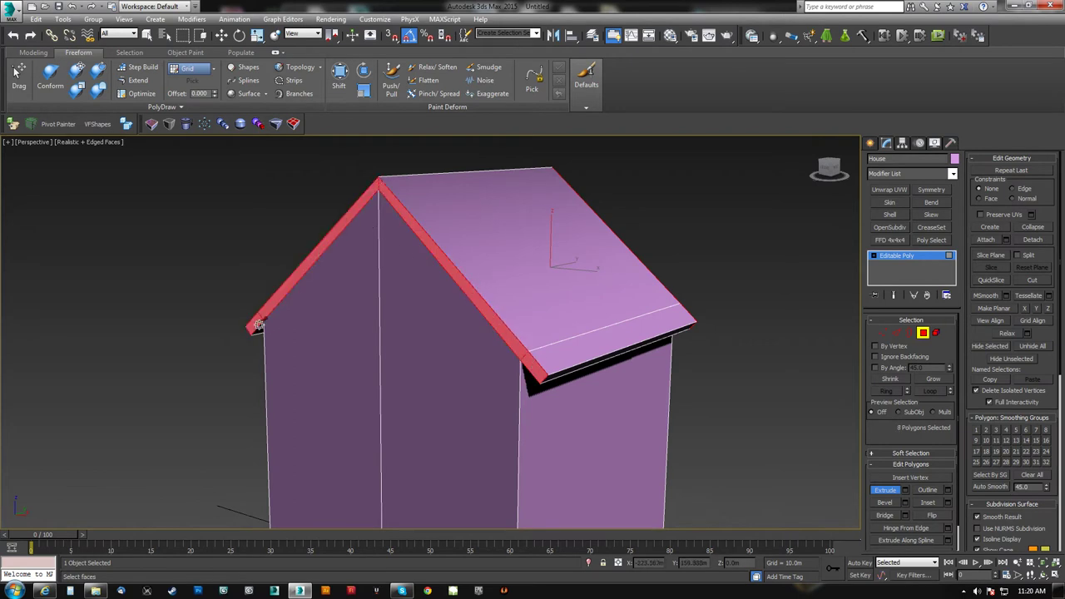
# - Extrude the four front gable roof-edge polygons outward freehand as a front overhang
pyautogui.moveTo(512, 341)
pyautogui.keyDown('alt'); pyautogui.mouseDown(button='middle')
pyautogui.moveTo(516, 295)
pyautogui.moveTo(485, 354)
pyautogui.moveTo(458, 352)
pyautogui.mouseUp(button='middle'); pyautogui.keyUp('alt')
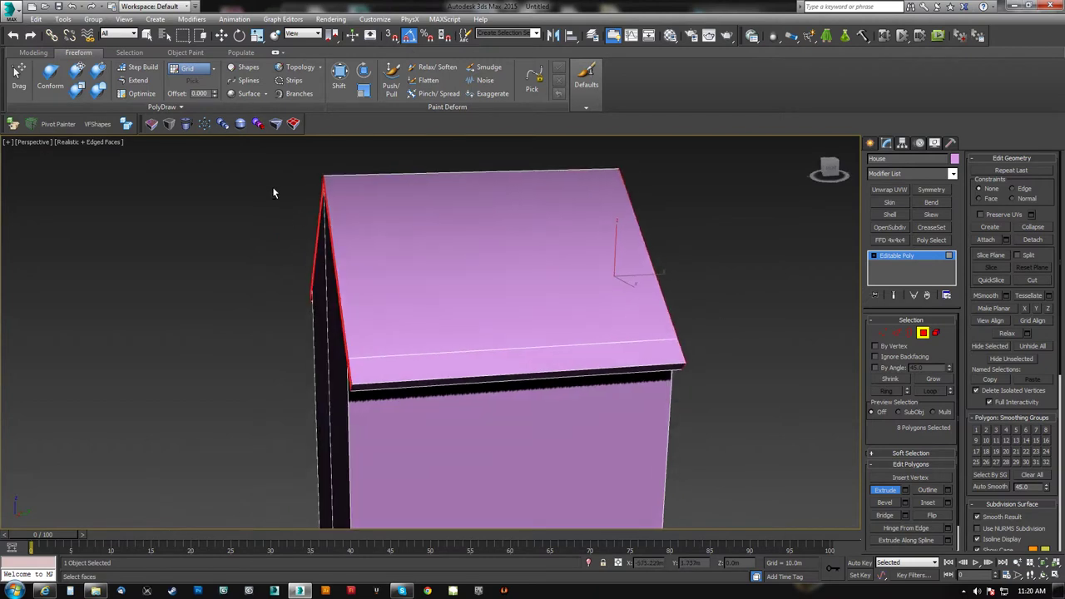
pyautogui.keyDown('alt'); pyautogui.moveTo(290, 193); pyautogui.dragTo(484, 383, button='middle'); pyautogui.keyUp('alt')
pyautogui.moveTo(574, 308); pyautogui.dragTo(587, 285)
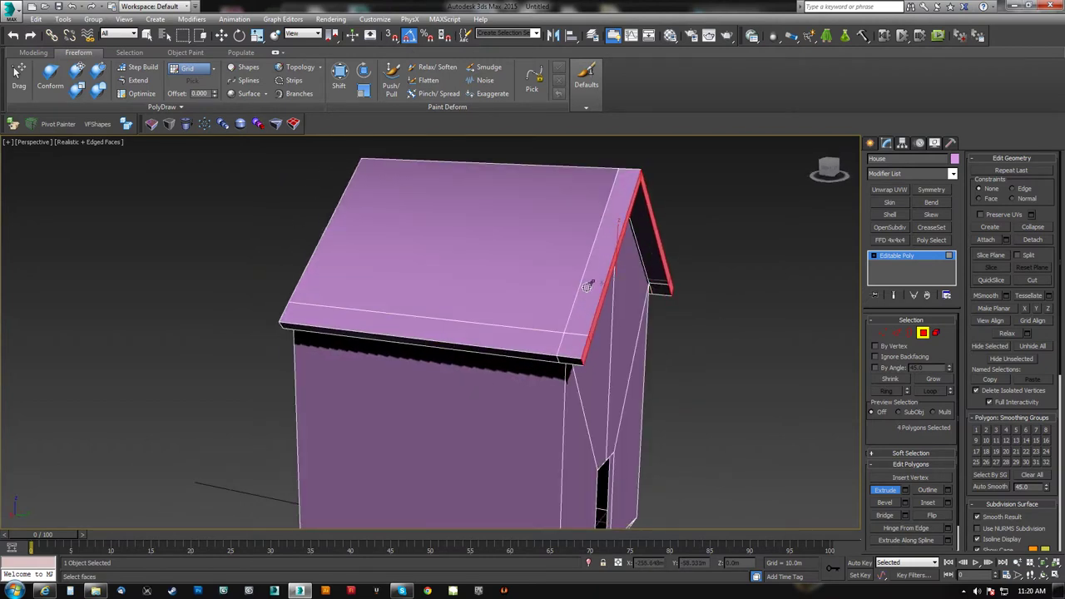
pyautogui.keyDown('alt'); pyautogui.moveTo(588, 285); pyautogui.dragTo(649, 366, button='middle'); pyautogui.keyUp('alt')
# - Select the four roof-edge polygons along the back gable and extrude them 3.96 m as a back overhang
pyautogui.click(653, 371)
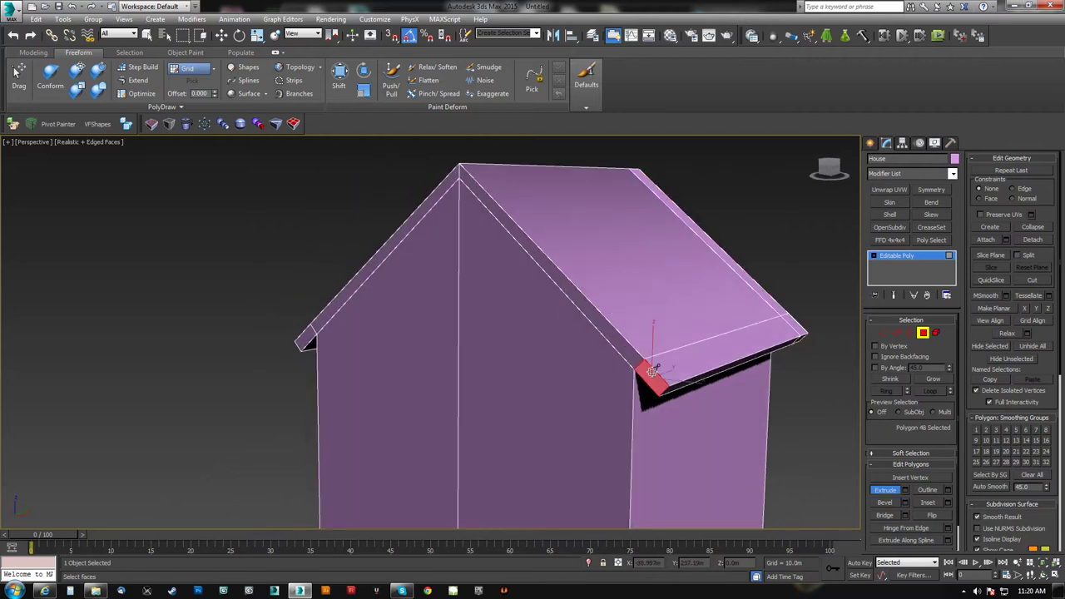
pyautogui.keyDown('ctrl'); pyautogui.click(571, 293); pyautogui.keyUp('ctrl')
pyautogui.keyDown('ctrl'); pyautogui.click(413, 226); pyautogui.keyUp('ctrl')
pyautogui.keyDown('ctrl'); pyautogui.click(305, 339); pyautogui.keyUp('ctrl')
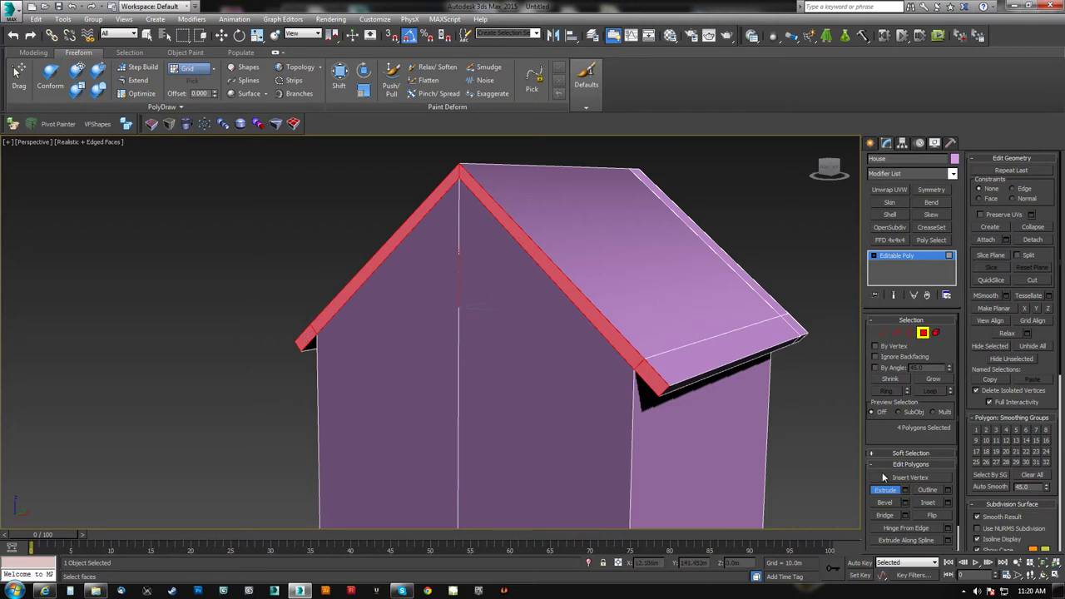
pyautogui.click(906, 491)
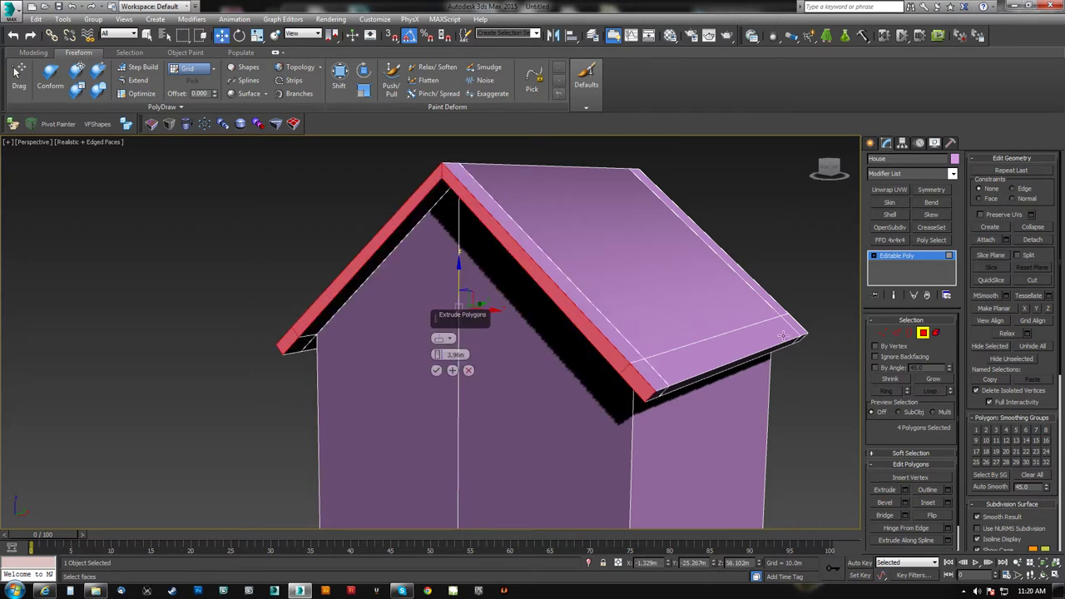
pyautogui.click(436, 371)
pyautogui.keyDown('alt'); pyautogui.moveTo(481, 359); pyautogui.dragTo(368, 336, button='middle'); pyautogui.keyUp('alt')
# - Undo the back and front roof overhangs, returning to the selection of the four front gable roof-edge polygons
pyautogui.hotkey('ctrl', 'z')
pyautogui.keyDown('alt'); pyautogui.moveTo(383, 378); pyautogui.dragTo(427, 347, button='middle'); pyautogui.keyUp('alt')
pyautogui.hotkey('ctrl', 'z')
pyautogui.hotkey('ctrl', 'z')
pyautogui.scroll(-4, 427, 347)
pyautogui.hotkey('ctrl', 'z')
pyautogui.hotkey('ctrl', 'z')
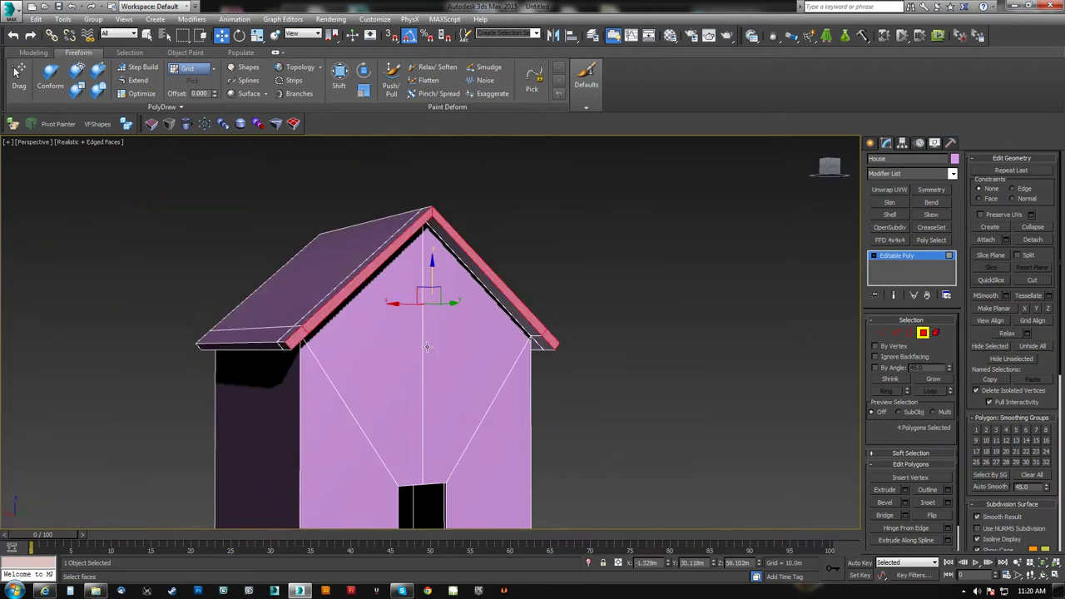
pyautogui.keyDown('alt'); pyautogui.moveTo(344, 342); pyautogui.dragTo(364, 312, button='middle'); pyautogui.keyUp('alt')
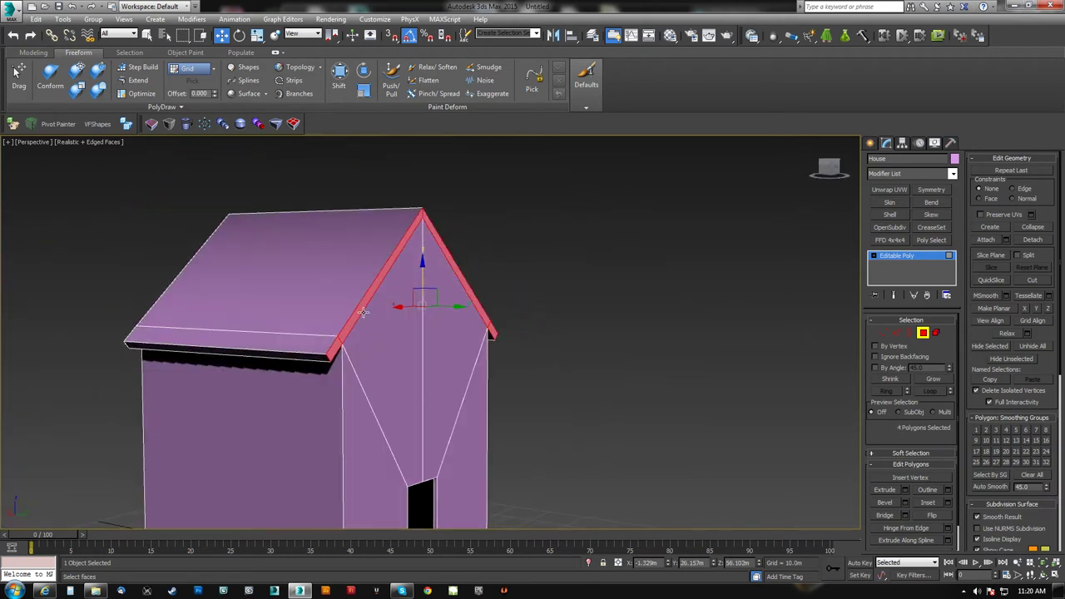
# - Extrude the four front gable roof-edge polygons outward freehand, and extrude the four matching back gable polygons by 32.431 m
pyautogui.click(885, 491)
pyautogui.moveTo(343, 335); pyautogui.dragTo(350, 171)
pyautogui.keyDown('alt'); pyautogui.moveTo(335, 249); pyautogui.dragTo(496, 439, button='middle'); pyautogui.keyUp('alt')
pyautogui.click(505, 431)
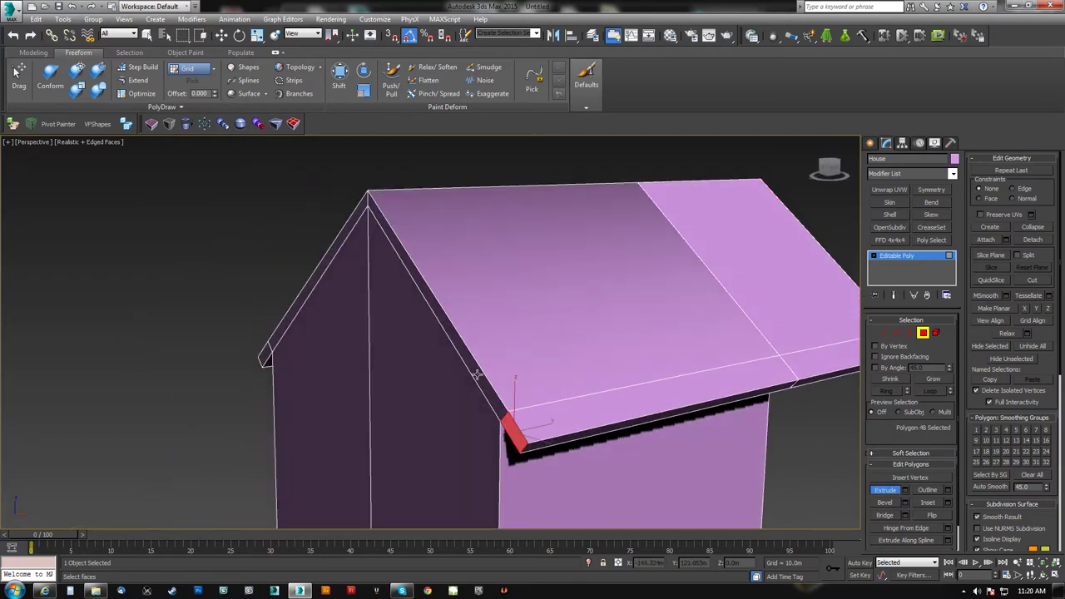
pyautogui.keyDown('ctrl'); pyautogui.click(458, 350); pyautogui.keyUp('ctrl')
pyautogui.keyDown('ctrl'); pyautogui.click(307, 283); pyautogui.keyUp('ctrl')
pyautogui.keyDown('ctrl'); pyautogui.click(264, 360); pyautogui.keyUp('ctrl')
pyautogui.click(906, 491)
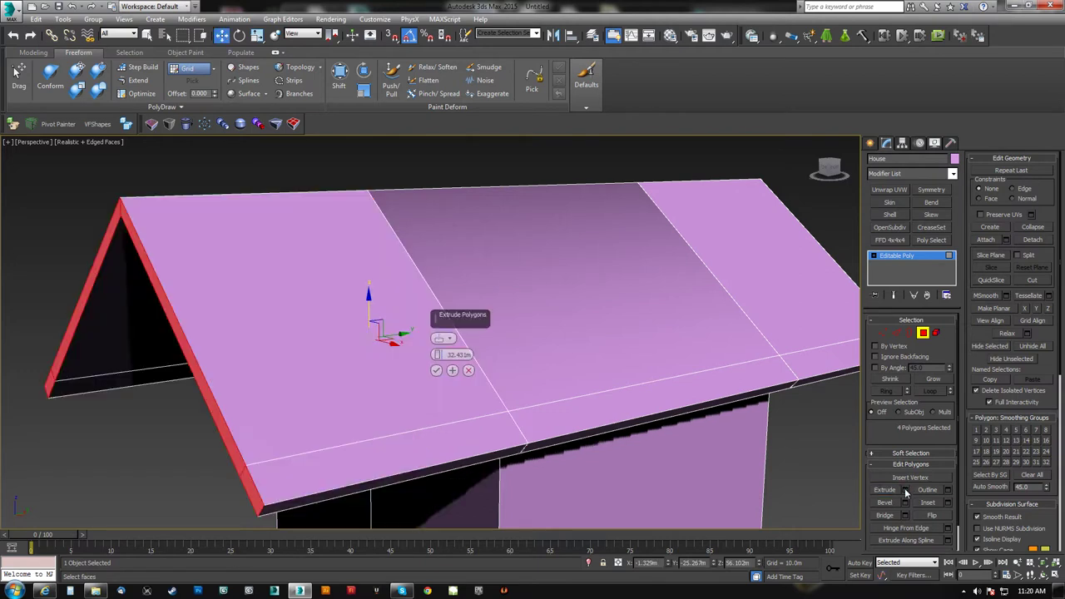
pyautogui.click(436, 370)
# - Add the front overhang's four end polygons to the back ones and set the Scale tool to use the pivot point center
pyautogui.keyDown('alt'); pyautogui.moveTo(492, 387); pyautogui.dragTo(476, 388, button='middle'); pyautogui.keyUp('alt')
pyautogui.scroll(-4, 566, 395)
pyautogui.keyDown('alt'); pyautogui.moveTo(574, 395); pyautogui.dragTo(544, 383, button='middle'); pyautogui.keyUp('alt')
pyautogui.keyDown('ctrl'); pyautogui.moveTo(701, 315); pyautogui.dragTo(654, 419); pyautogui.keyUp('ctrl')
pyautogui.keyDown('alt'); pyautogui.moveTo(613, 267); pyautogui.dragTo(466, 411); pyautogui.keyUp('alt')
pyautogui.keyDown('alt'); pyautogui.moveTo(467, 411); pyautogui.dragTo(503, 388, button='middle'); pyautogui.keyUp('alt')
pyautogui.scroll(3, 505, 342)
pyautogui.moveTo(336, 36)
pyautogui.mouseDown()
pyautogui.moveTo(337, 90)
pyautogui.moveTo(337, 55)
pyautogui.mouseUp()
pyautogui.keyDown('alt'); pyautogui.moveTo(461, 375); pyautogui.dragTo(434, 280, button='middle'); pyautogui.keyUp('alt')
pyautogui.keyDown('alt'); pyautogui.moveTo(661, 248); pyautogui.dragTo(794, 305, button='middle'); pyautogui.keyUp('alt')
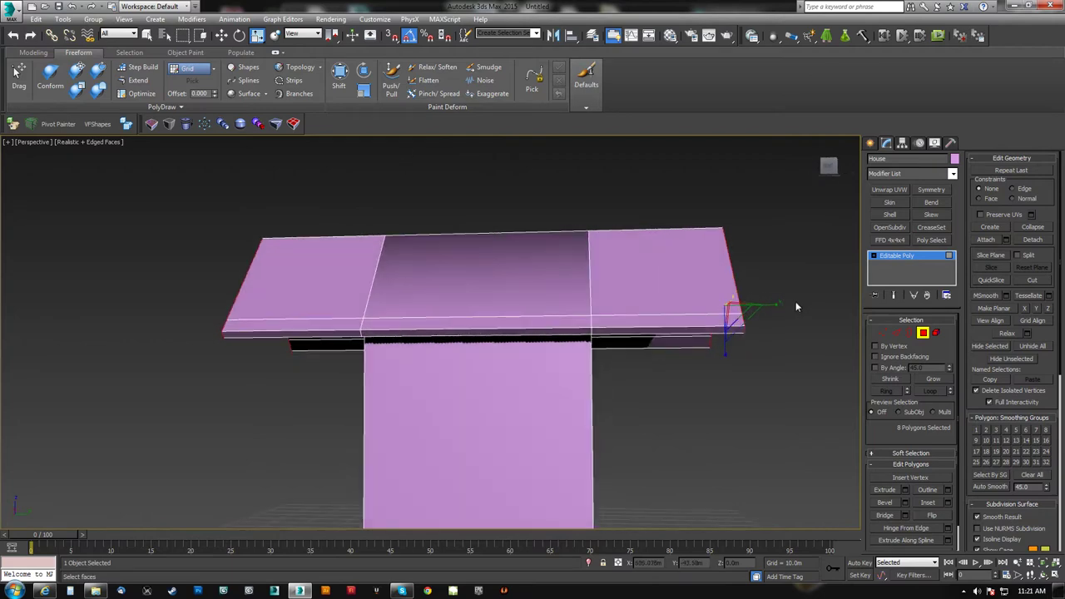
pyautogui.keyDown('alt'); pyautogui.moveTo(688, 275); pyautogui.dragTo(402, 352, button='middle'); pyautogui.keyUp('alt')
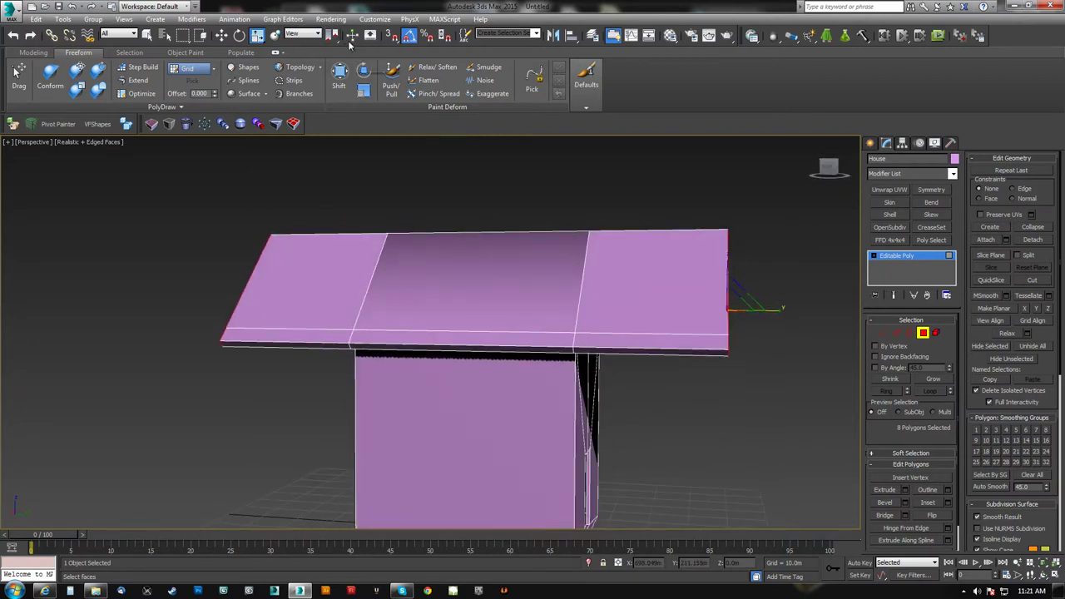
pyautogui.keyDown('alt'); pyautogui.moveTo(580, 172); pyautogui.dragTo(468, 188, button='middle'); pyautogui.keyUp('alt')
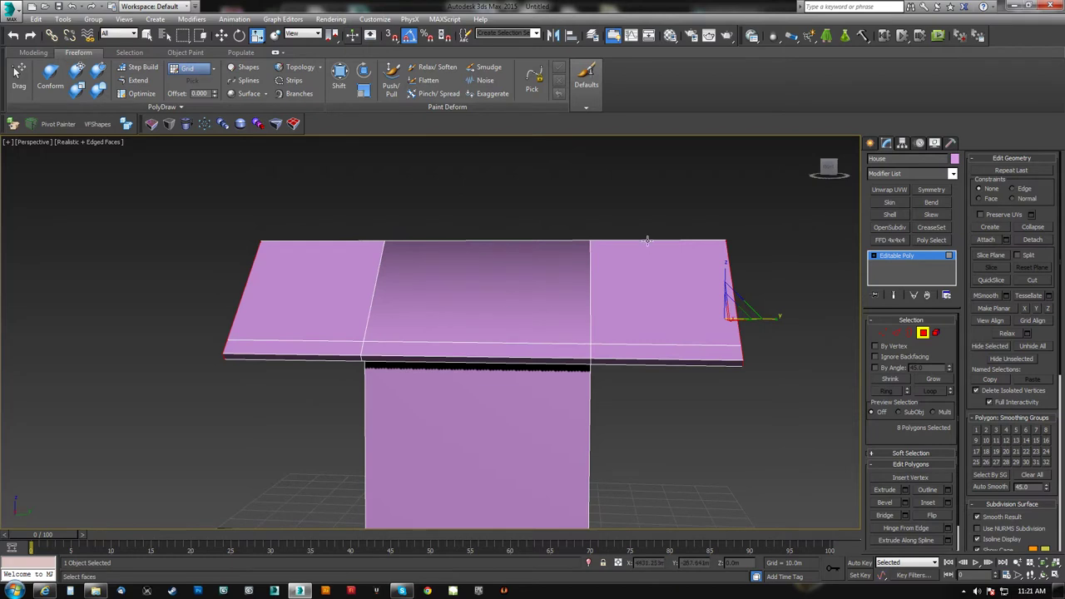
# - Try scaling the eight roof-end polygons along Y about the selection center
pyautogui.moveTo(333, 40); pyautogui.dragTo(333, 56)
pyautogui.moveTo(535, 314); pyautogui.dragTo(529, 314)
pyautogui.hotkey('ctrl', 'z')
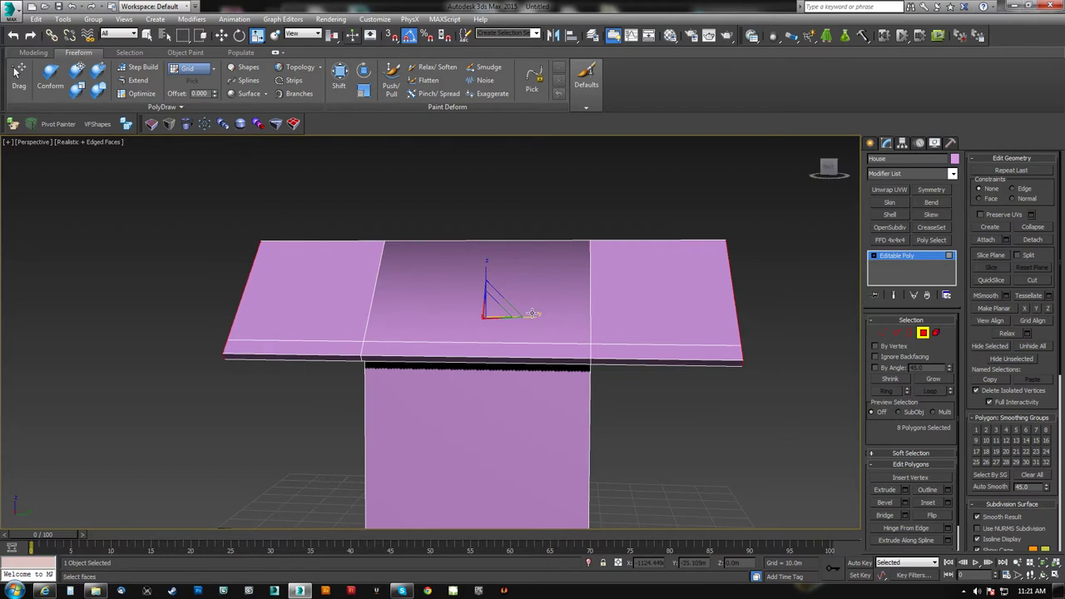
pyautogui.hotkey('ctrl', 'z')
# - Set the transform center for the eight selected roof-end polygons to the pivot point center
pyautogui.keyDown('alt'); pyautogui.moveTo(668, 424); pyautogui.dragTo(669, 424); pyautogui.keyUp('alt')
pyautogui.keyDown('alt'); pyautogui.moveTo(474, 415); pyautogui.dragTo(680, 419, button='middle'); pyautogui.keyUp('alt')
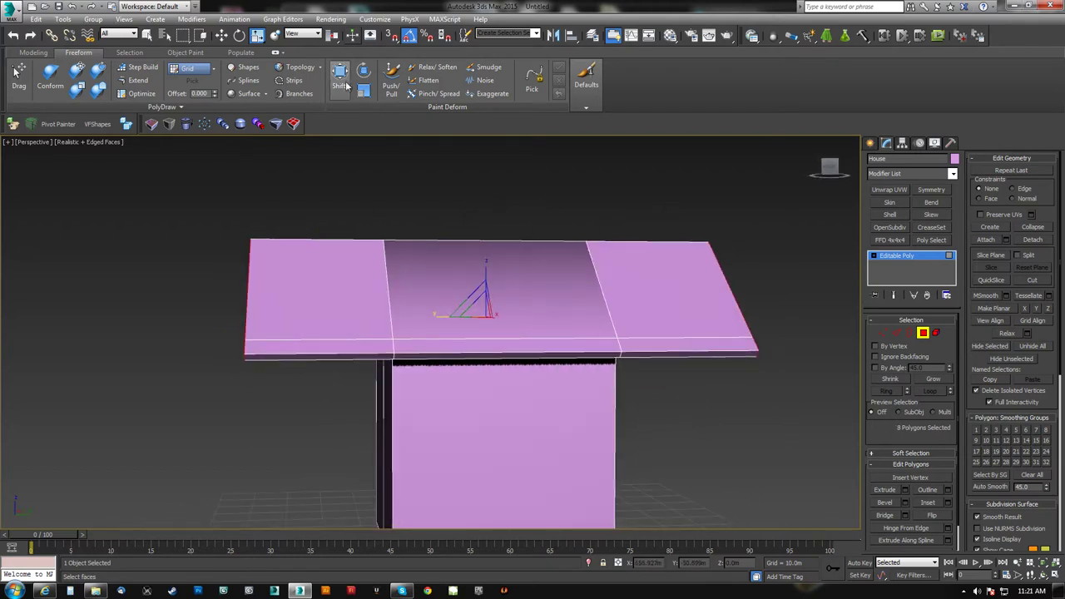
pyautogui.moveTo(334, 37)
pyautogui.mouseDown()
pyautogui.moveTo(337, 74)
pyautogui.moveTo(335, 54)
pyautogui.mouseUp()
pyautogui.keyDown('alt'); pyautogui.moveTo(583, 245); pyautogui.dragTo(525, 321, button='middle'); pyautogui.keyUp('alt')
pyautogui.scroll(3, 524, 317)
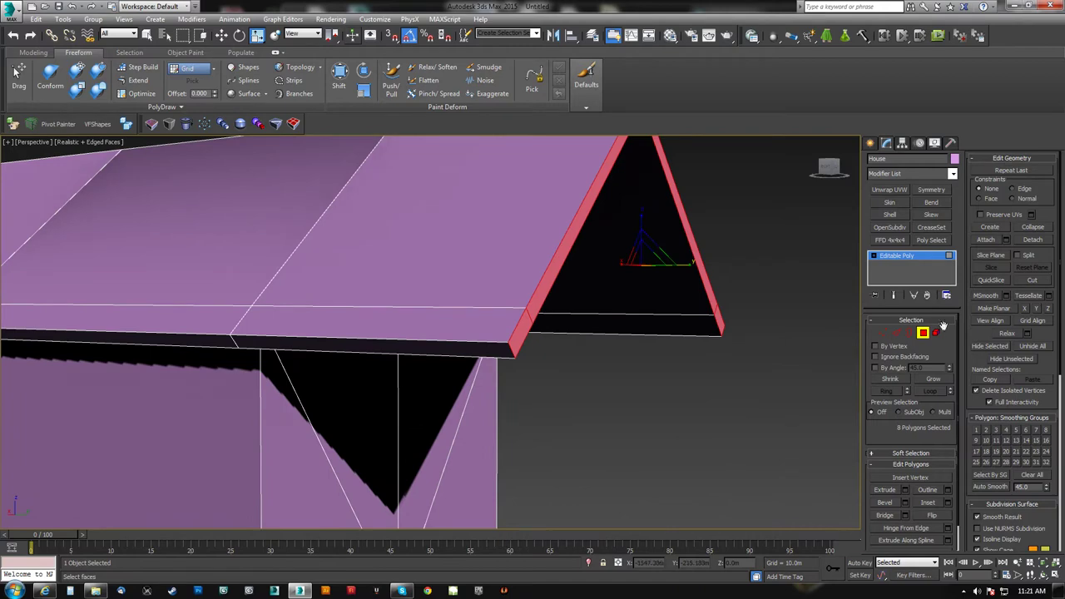
# - Convert the selection of eight roof-end polygons to their vertices and inspect them at the front overhang
pyautogui.click(884, 333)
pyautogui.keyDown('alt'); pyautogui.moveTo(828, 341); pyautogui.dragTo(519, 285, button='middle'); pyautogui.keyUp('alt')
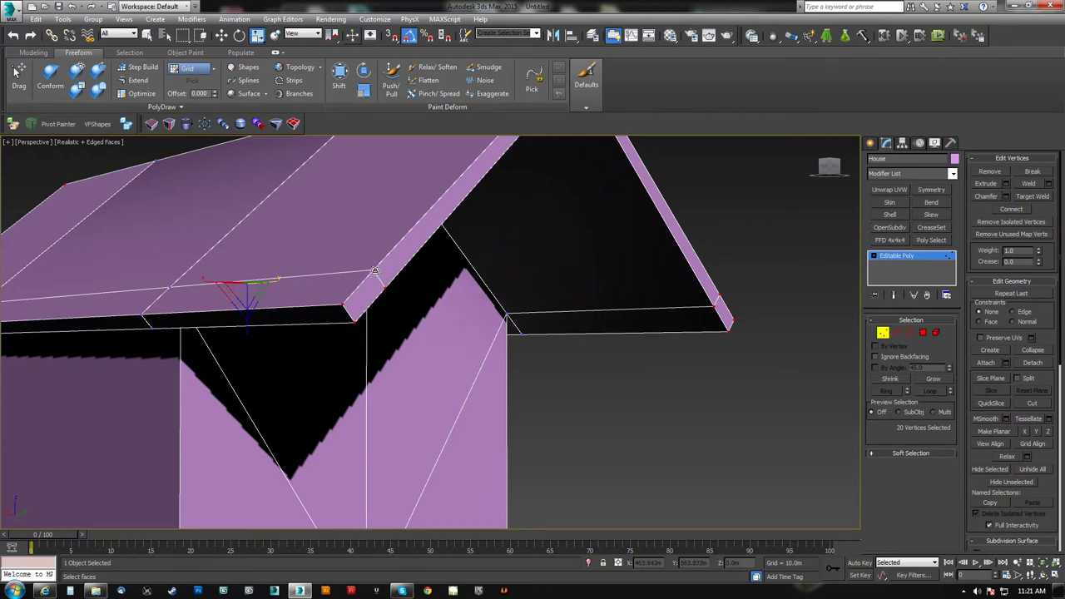
pyautogui.scroll(-4, 449, 343)
pyautogui.keyDown('alt'); pyautogui.moveTo(449, 343); pyautogui.dragTo(632, 215, button='middle'); pyautogui.keyUp('alt')
# - Select the large side wall polygon beside the doorway wall and convert the selection to its four corner vertices
pyautogui.click(924, 332)
pyautogui.click(447, 330)
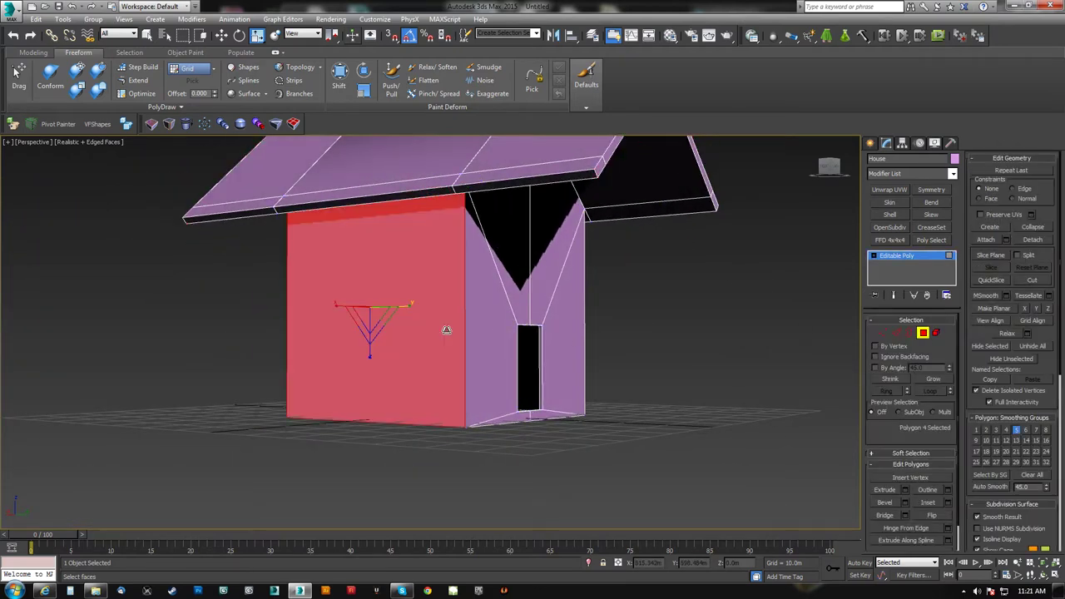
pyautogui.click(885, 334)
pyautogui.keyDown('alt'); pyautogui.moveTo(453, 441); pyautogui.dragTo(461, 384, button='middle'); pyautogui.keyUp('alt')
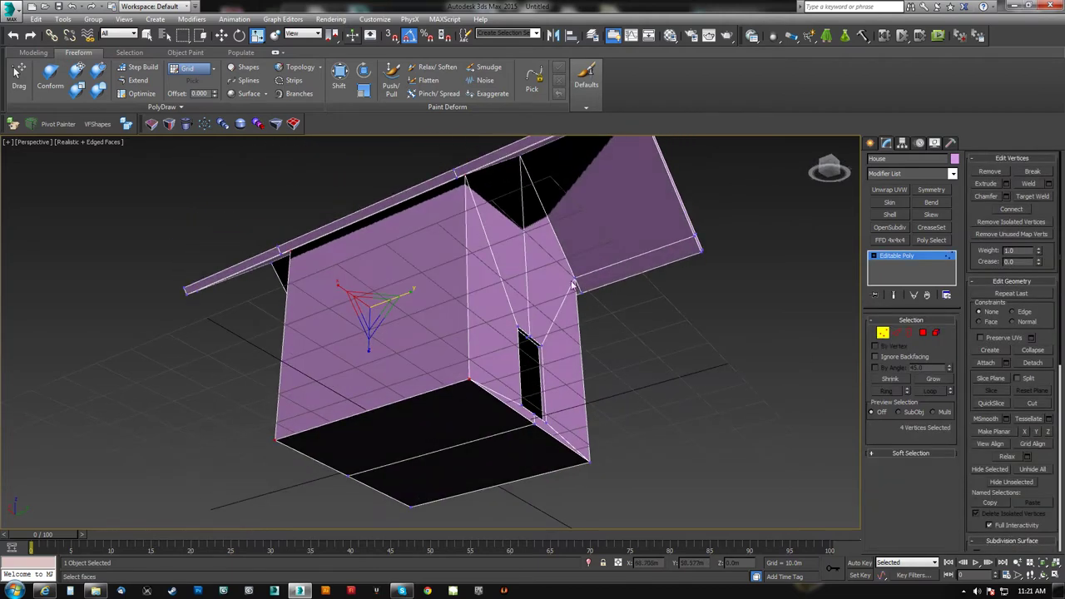
pyautogui.keyDown('alt'); pyautogui.moveTo(437, 350); pyautogui.dragTo(441, 378, button='middle'); pyautogui.keyUp('alt')
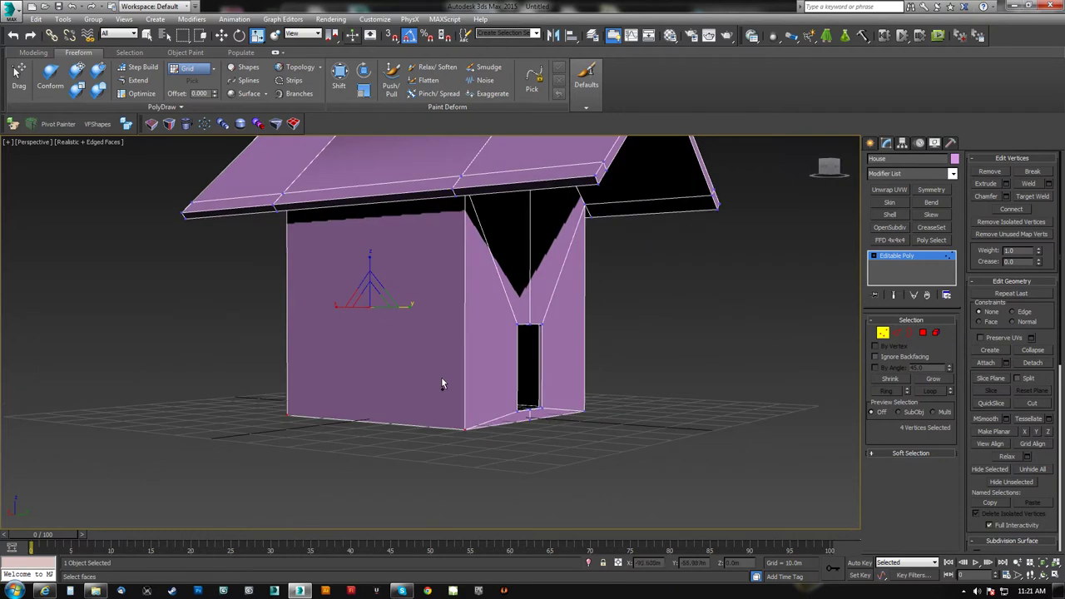
# - Undo the last selection change and convert the selected roof-end vertices to a polygon selection
pyautogui.hotkey('ctrl', 'z')
pyautogui.keyDown('alt'); pyautogui.moveTo(520, 269); pyautogui.dragTo(523, 360, button='middle'); pyautogui.keyUp('alt')
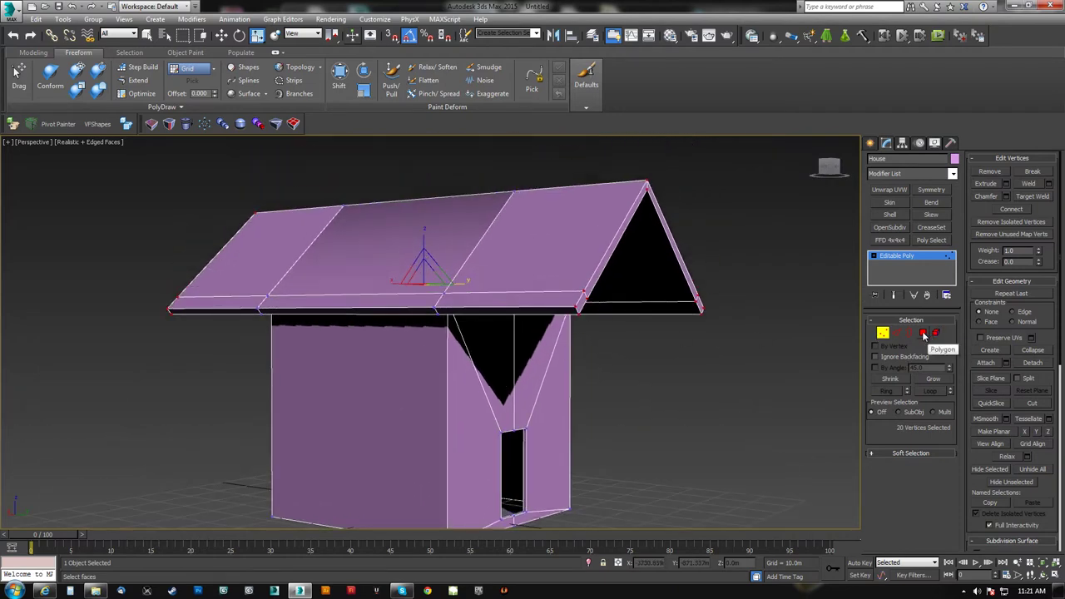
pyautogui.keyDown('ctrl'); pyautogui.click(924, 335); pyautogui.keyUp('ctrl')
pyautogui.keyDown('alt'); pyautogui.moveTo(542, 278); pyautogui.dragTo(607, 284, button='middle'); pyautogui.keyUp('alt')
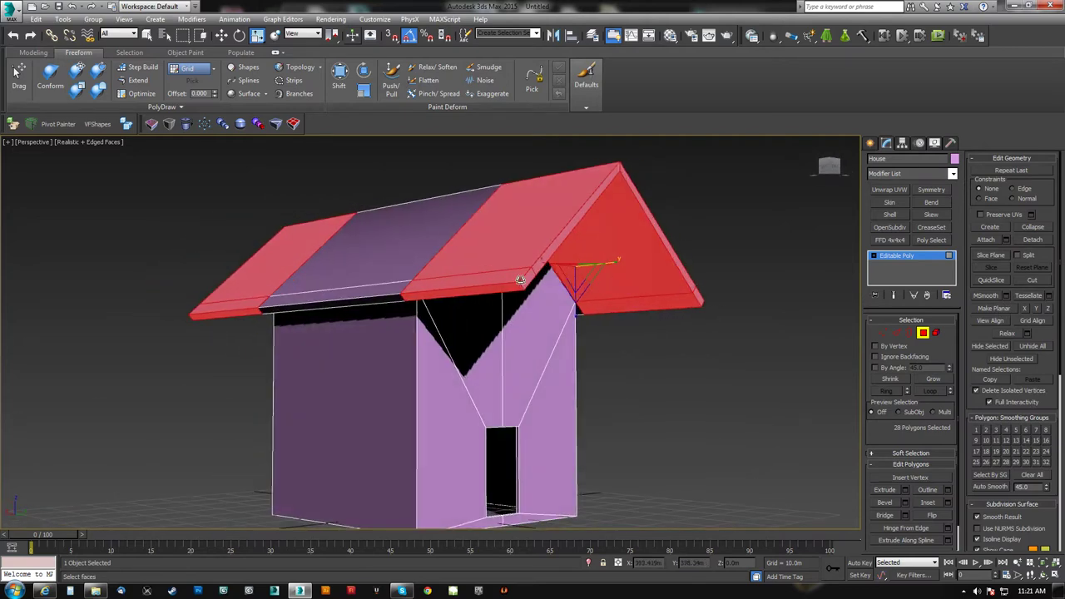
pyautogui.keyDown('alt'); pyautogui.moveTo(520, 281); pyautogui.dragTo(504, 326, button='middle'); pyautogui.keyUp('alt')
# - Try again to convert the selection from vertices to the polygons of the roof ends
pyautogui.scroll(3, 518, 297)
pyautogui.scroll(-3, 506, 326)
pyautogui.keyDown('ctrl'); pyautogui.click(884, 334); pyautogui.keyUp('ctrl')
pyautogui.click(923, 333)
pyautogui.click(924, 333)
pyautogui.keyDown('alt'); pyautogui.moveTo(582, 316); pyautogui.dragTo(485, 292, button='middle'); pyautogui.keyUp('alt')
pyautogui.keyDown('alt'); pyautogui.moveTo(429, 355); pyautogui.dragTo(479, 331, button='middle'); pyautogui.keyUp('alt')
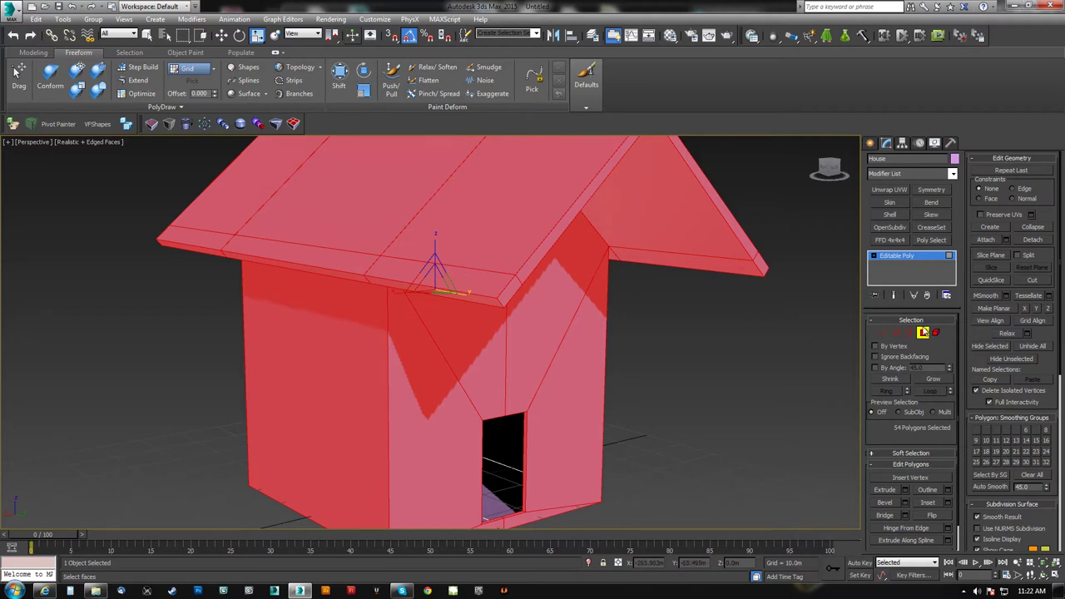
# - Select the narrow end faces along the roof overhang on the door side of the house
pyautogui.click(512, 287)
pyautogui.keyDown('ctrl'); pyautogui.click(557, 234); pyautogui.keyUp('ctrl')
pyautogui.keyDown('ctrl'); pyautogui.click(739, 226); pyautogui.keyUp('ctrl')
pyautogui.keyDown('ctrl'); pyautogui.click(761, 263); pyautogui.keyUp('ctrl')
pyautogui.moveTo(578, 316); pyautogui.dragTo(614, 259, button='middle')
# - Add the narrow end faces of the roof overhang at the opposite gable to the selection
pyautogui.scroll(-6, 614, 260)
pyautogui.keyDown('alt'); pyautogui.moveTo(392, 291); pyautogui.dragTo(492, 285, button='middle'); pyautogui.keyUp('alt')
pyautogui.scroll(5, 492, 285)
pyautogui.keyDown('ctrl'); pyautogui.click(533, 330); pyautogui.keyUp('ctrl')
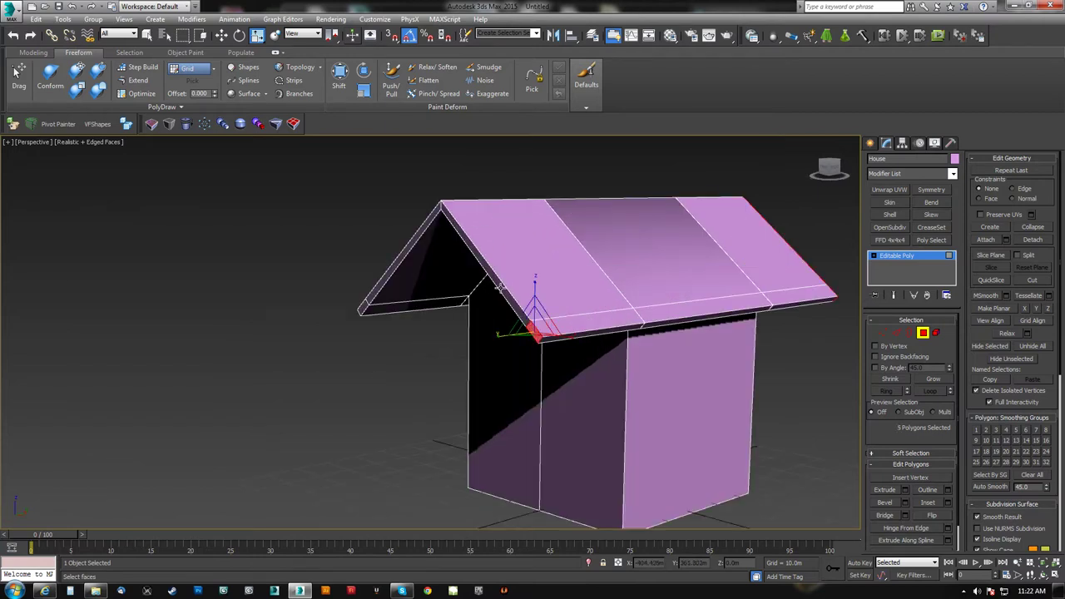
pyautogui.keyDown('ctrl'); pyautogui.click(501, 285); pyautogui.keyUp('ctrl')
pyautogui.keyDown('ctrl'); pyautogui.click(411, 253); pyautogui.keyUp('ctrl')
pyautogui.keyDown('shift'); pyautogui.click(362, 308); pyautogui.keyUp('shift')
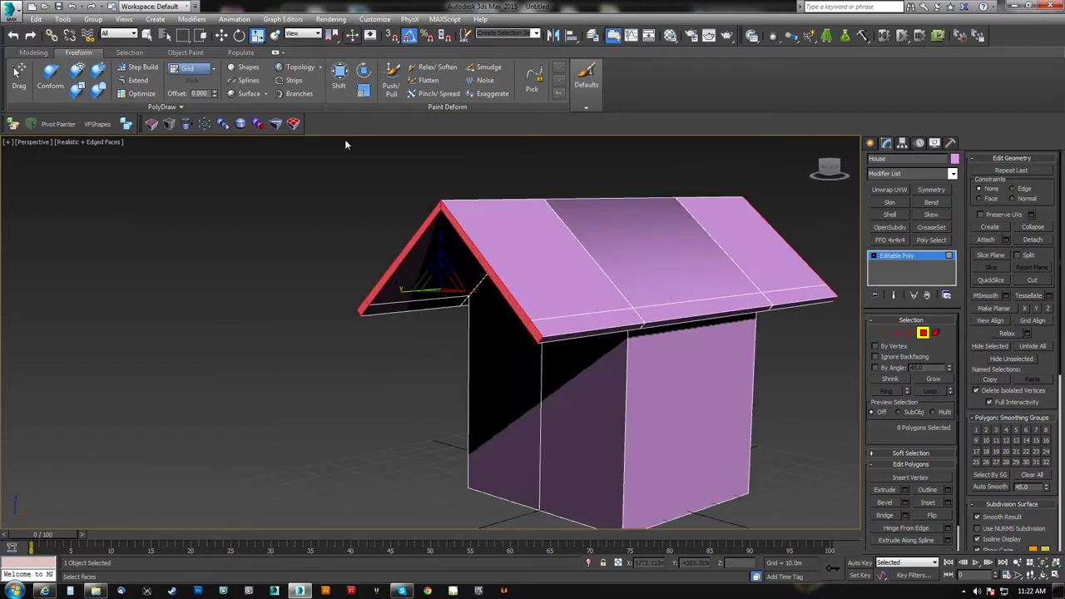
# - Convert the selected end faces to vertices and scale them inward along the roof's length to shorten both overhangs
pyautogui.keyDown('alt'); pyautogui.moveTo(616, 200); pyautogui.dragTo(526, 198, button='middle'); pyautogui.keyUp('alt')
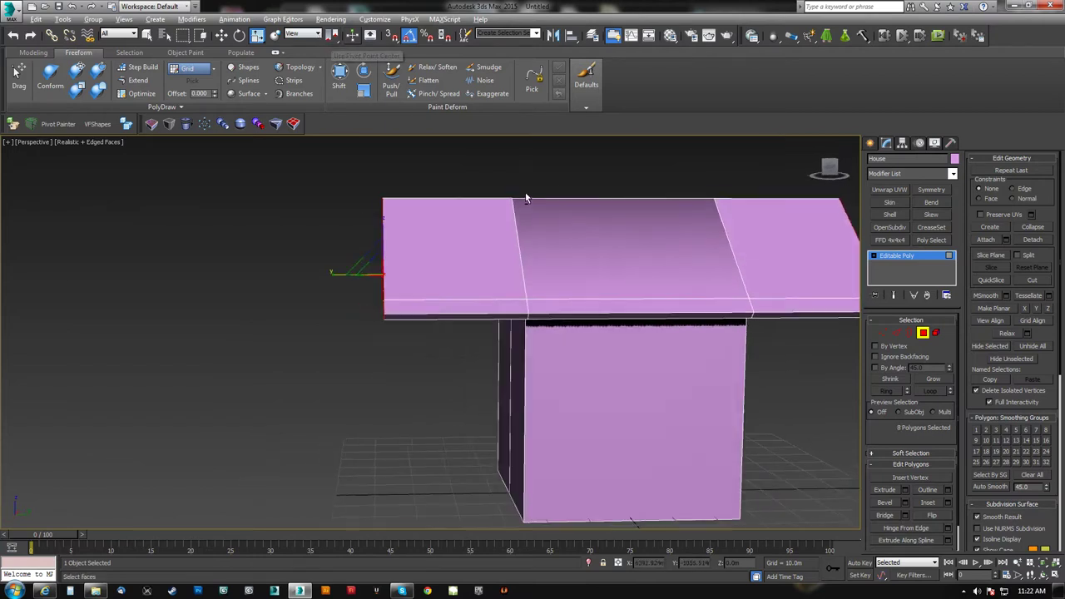
pyautogui.click(884, 334)
pyautogui.keyDown('alt'); pyautogui.moveTo(694, 303); pyautogui.dragTo(582, 299, button='middle'); pyautogui.keyUp('alt')
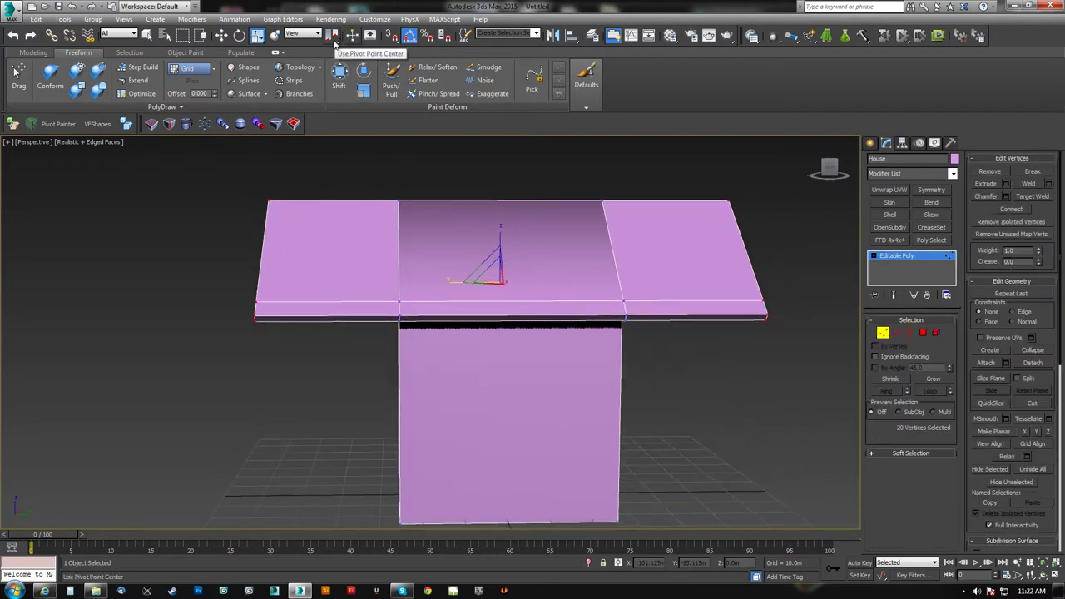
pyautogui.moveTo(495, 284); pyautogui.dragTo(489, 281)
pyautogui.keyDown('alt'); pyautogui.moveTo(489, 281); pyautogui.dragTo(537, 323, button='middle'); pyautogui.keyUp('alt')
pyautogui.scroll(5, 537, 323)
pyautogui.scroll(-5, 545, 335)
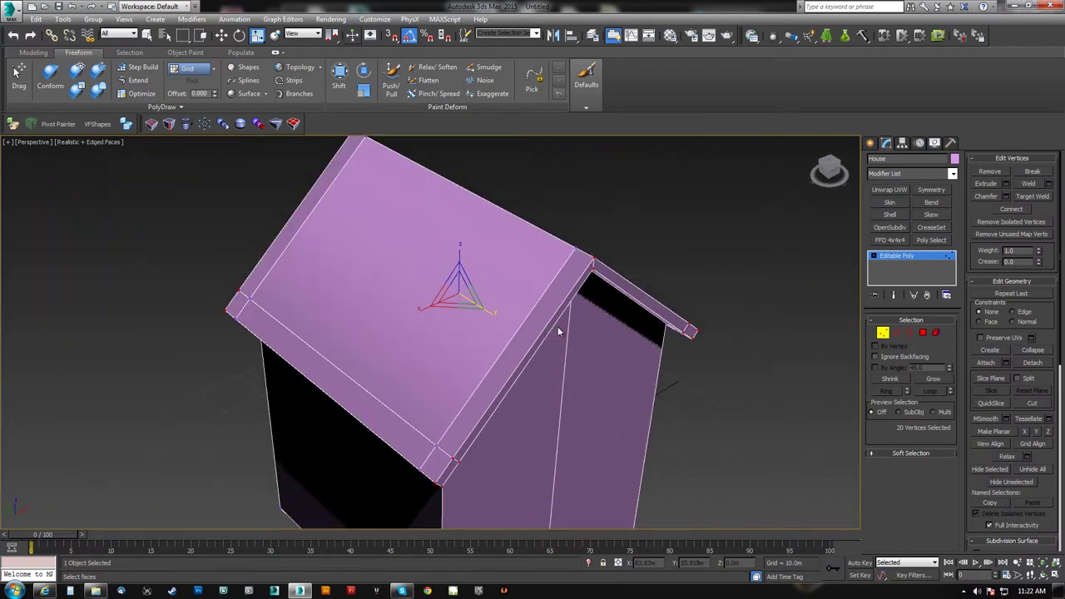
# - Turn off edged faces, then auto-smooth all polygons of the house with a 45 threshold and clear the selection
pyautogui.press('F4')
pyautogui.keyDown('alt'); pyautogui.moveTo(634, 353); pyautogui.dragTo(391, 295, button='middle'); pyautogui.keyUp('alt')
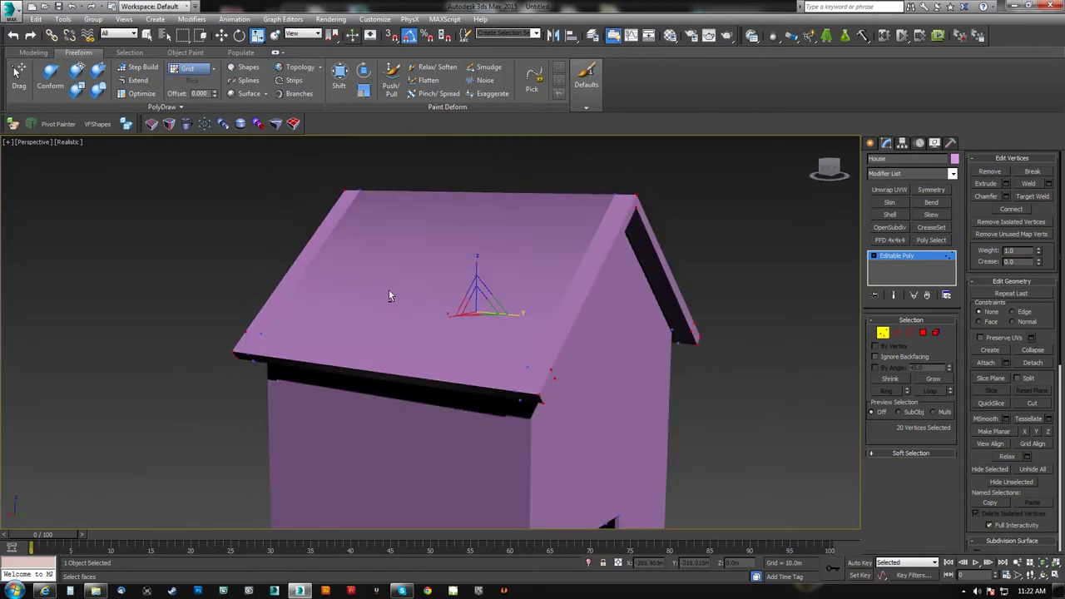
pyautogui.keyDown('alt'); pyautogui.moveTo(547, 337); pyautogui.dragTo(496, 301, button='middle'); pyautogui.keyUp('alt')
pyautogui.keyDown('alt'); pyautogui.moveTo(623, 328); pyautogui.dragTo(587, 330, button='middle'); pyautogui.keyUp('alt')
pyautogui.click(922, 333)
pyautogui.hotkey('ctrl', 'a')
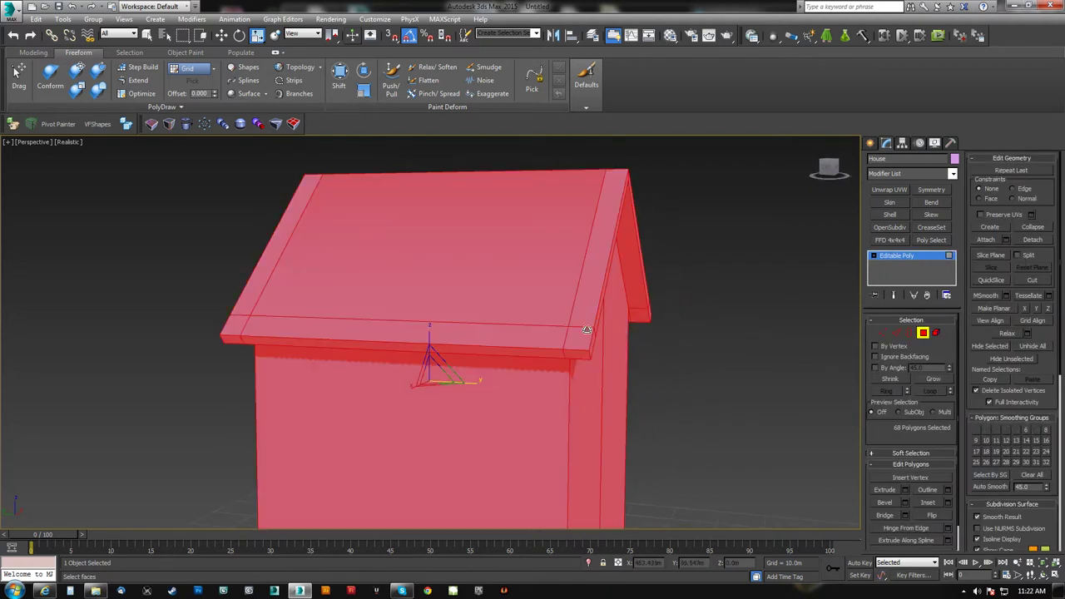
pyautogui.click(992, 487)
pyautogui.hotkey('ctrl', 'd')
# - Check which smoothing group the main face of one roof slope belongs to
pyautogui.keyDown('alt'); pyautogui.moveTo(538, 336); pyautogui.dragTo(513, 332, button='middle'); pyautogui.keyUp('alt')
pyautogui.click(414, 252)
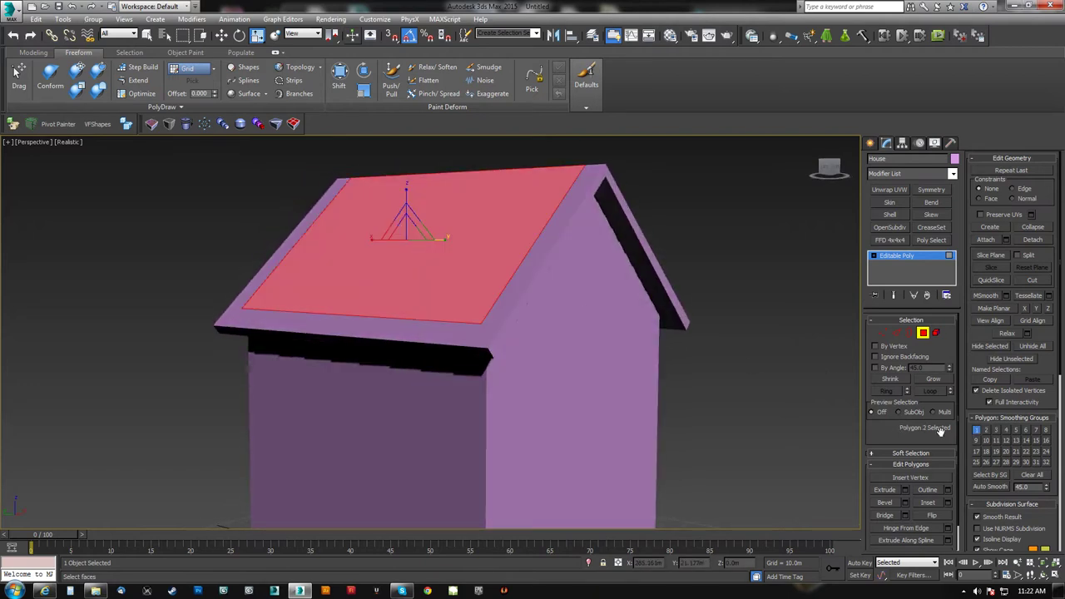
pyautogui.click(770, 396)
pyautogui.keyDown('alt'); pyautogui.moveTo(594, 366); pyautogui.dragTo(568, 373, button='middle'); pyautogui.keyUp('alt')
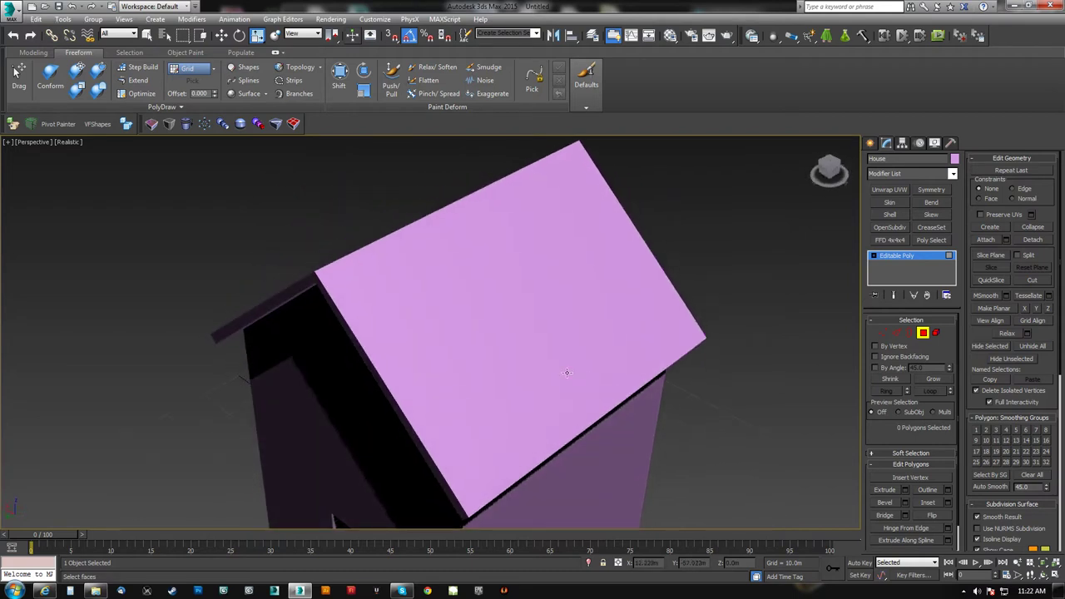
# - Assign the main faces of both roof slopes to smoothing group 12 and clear the selection
pyautogui.keyDown('alt'); pyautogui.moveTo(453, 297); pyautogui.dragTo(435, 269, button='middle'); pyautogui.keyUp('alt')
pyautogui.click(436, 268)
pyautogui.keyDown('ctrl'); pyautogui.click(480, 291); pyautogui.keyUp('ctrl')
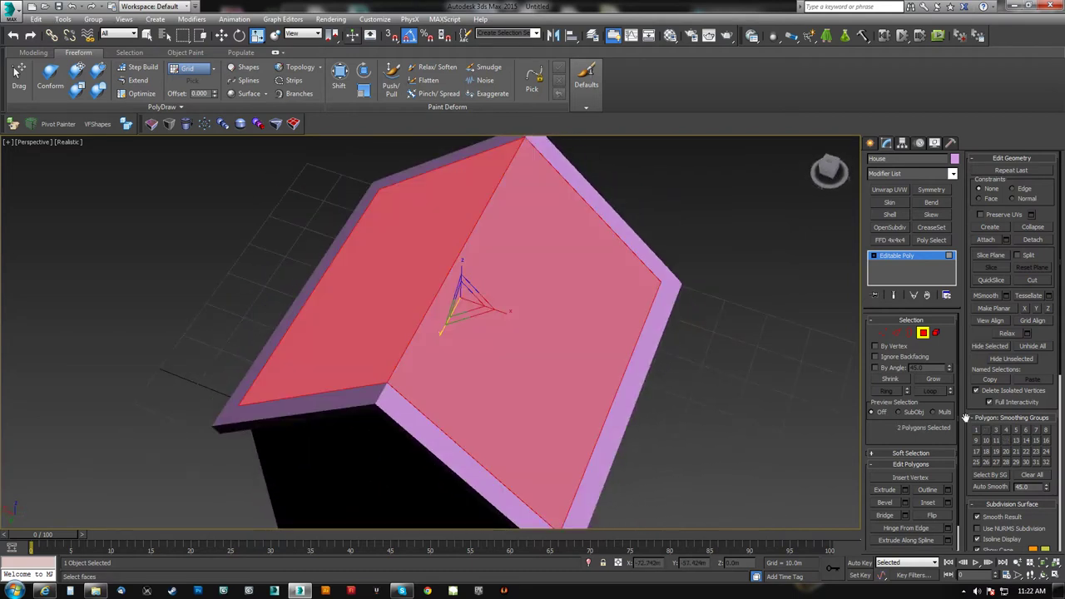
pyautogui.click(1007, 442)
pyautogui.hotkey('ctrl', 'd')
pyautogui.keyDown('alt'); pyautogui.moveTo(729, 398); pyautogui.dragTo(280, 346, button='middle'); pyautogui.keyUp('alt')
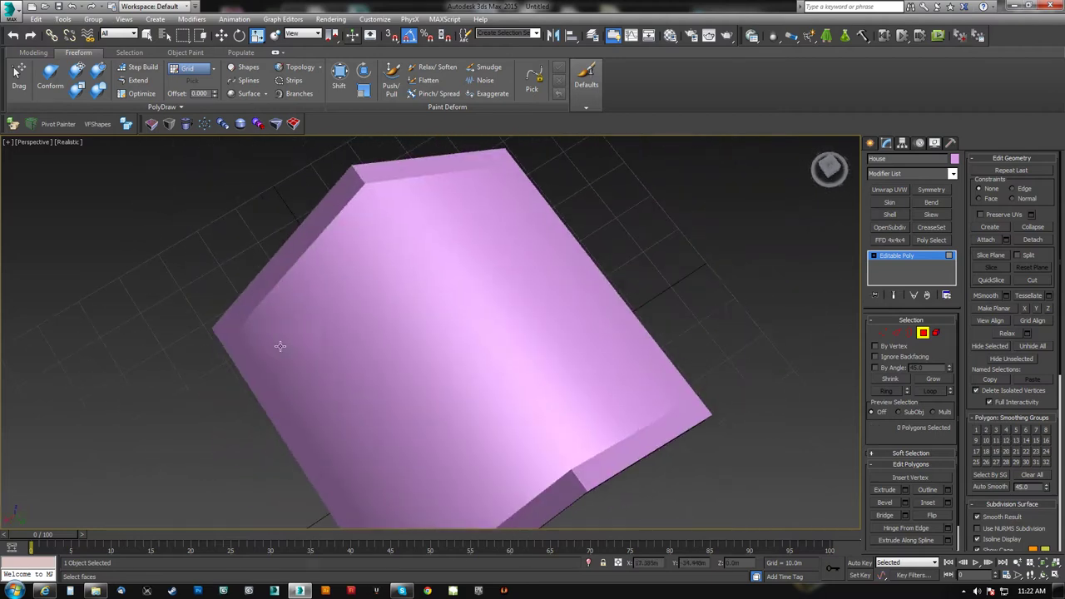
# - Examine the smoothing group and shading of the two main roof slope faces from several angles
pyautogui.click(450, 289)
pyautogui.keyDown('ctrl'); pyautogui.click(407, 296); pyautogui.keyUp('ctrl')
pyautogui.keyDown('alt'); pyautogui.moveTo(635, 358); pyautogui.dragTo(447, 318, button='middle'); pyautogui.keyUp('alt')
pyautogui.keyDown('alt'); pyautogui.moveTo(535, 303); pyautogui.dragTo(593, 322, button='middle'); pyautogui.keyUp('alt')
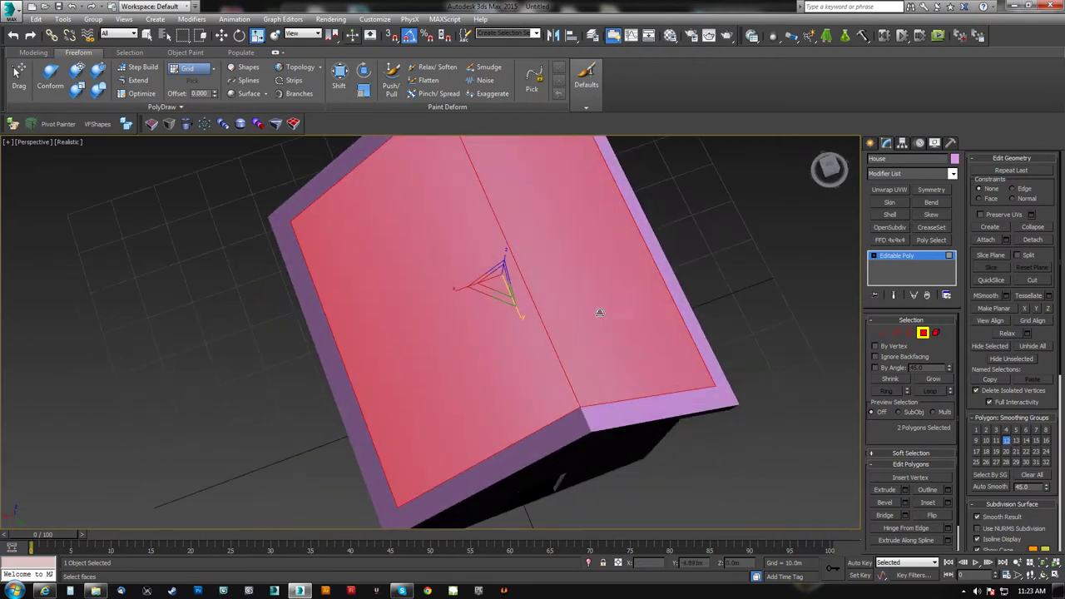
pyautogui.keyDown('alt'); pyautogui.moveTo(513, 340); pyautogui.dragTo(539, 305, button='middle'); pyautogui.keyUp('alt')
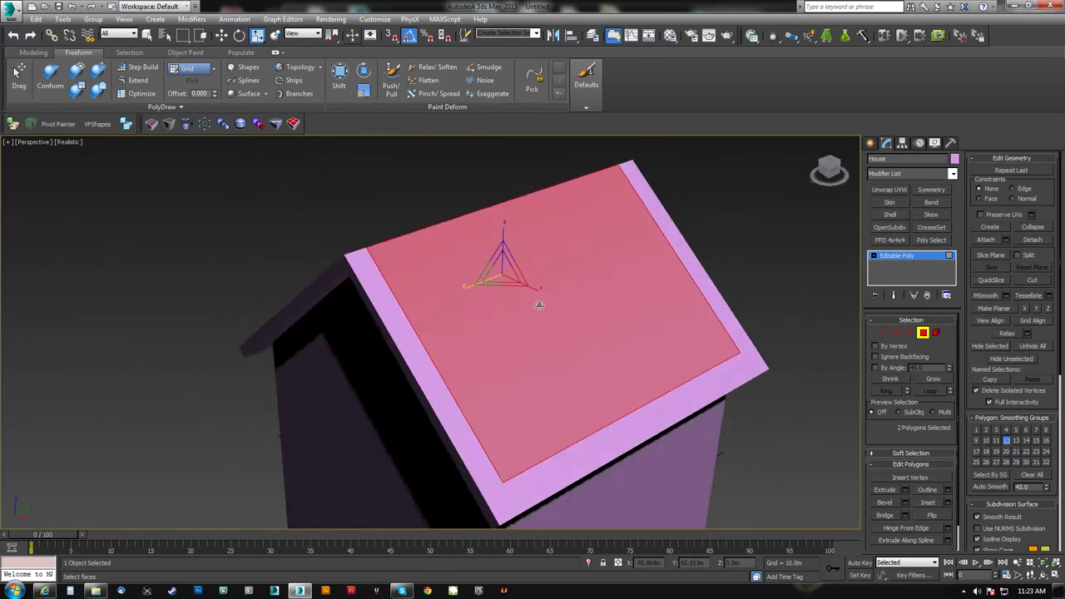
pyautogui.click(736, 276)
pyautogui.keyDown('alt'); pyautogui.moveTo(635, 321); pyautogui.dragTo(402, 315, button='middle'); pyautogui.keyUp('alt')
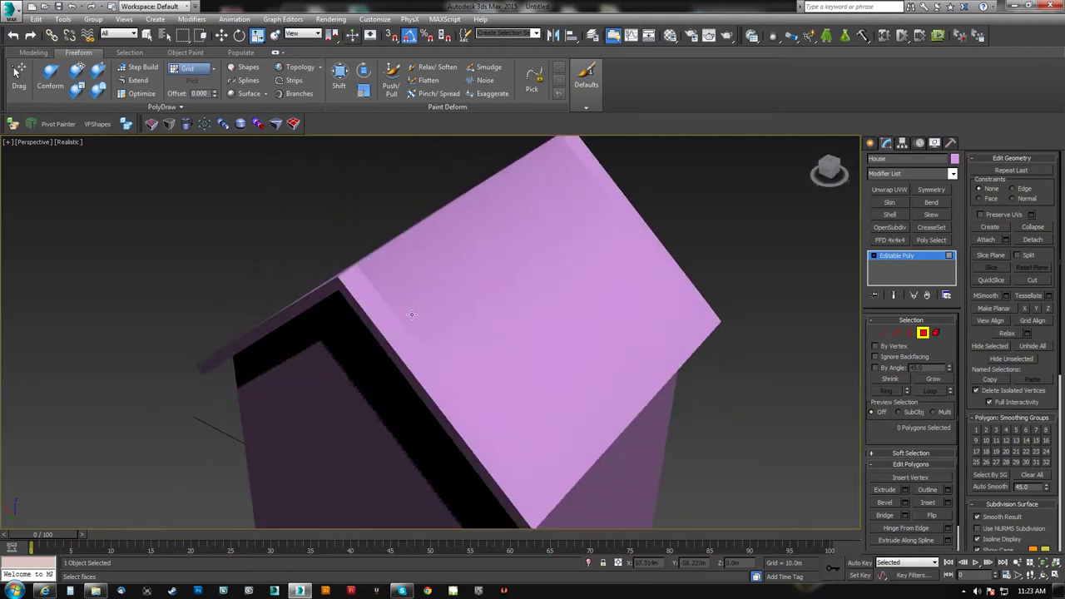
# - Auto-smooth all polygons of the house with the threshold set to 89
pyautogui.hotkey('ctrl', 'a')
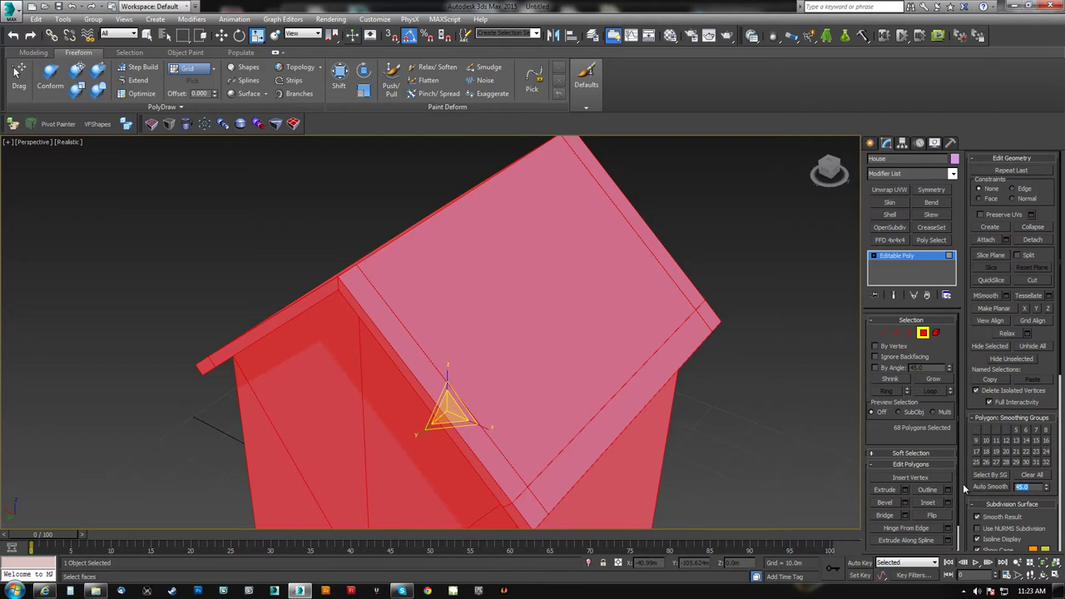
pyautogui.write('89')
pyautogui.click(992, 489)
pyautogui.moveTo(636, 458); pyautogui.dragTo(647, 395, button='middle')
pyautogui.click(713, 389)
pyautogui.keyDown('alt'); pyautogui.moveTo(713, 389); pyautogui.dragTo(511, 424, button='middle'); pyautogui.keyUp('alt')
pyautogui.keyDown('alt'); pyautogui.moveTo(495, 231); pyautogui.dragTo(550, 283, button='middle'); pyautogui.keyUp('alt')
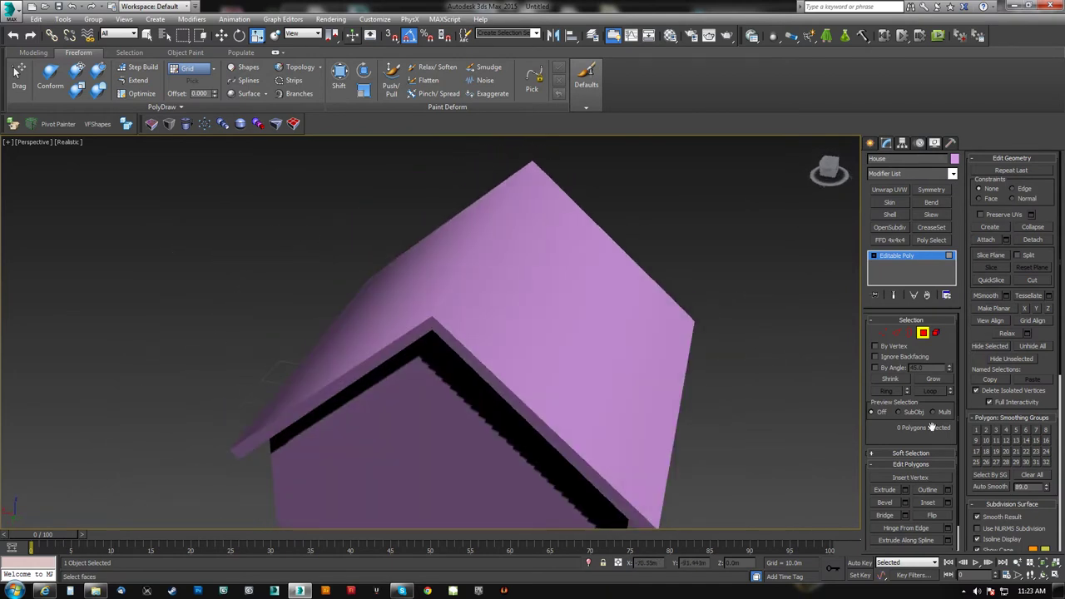
# - Set the auto-smooth threshold to 45, reapply it to all polygons of the house and clear the selection
pyautogui.hotkey('ctrl', 'a')
pyautogui.click(1025, 487)
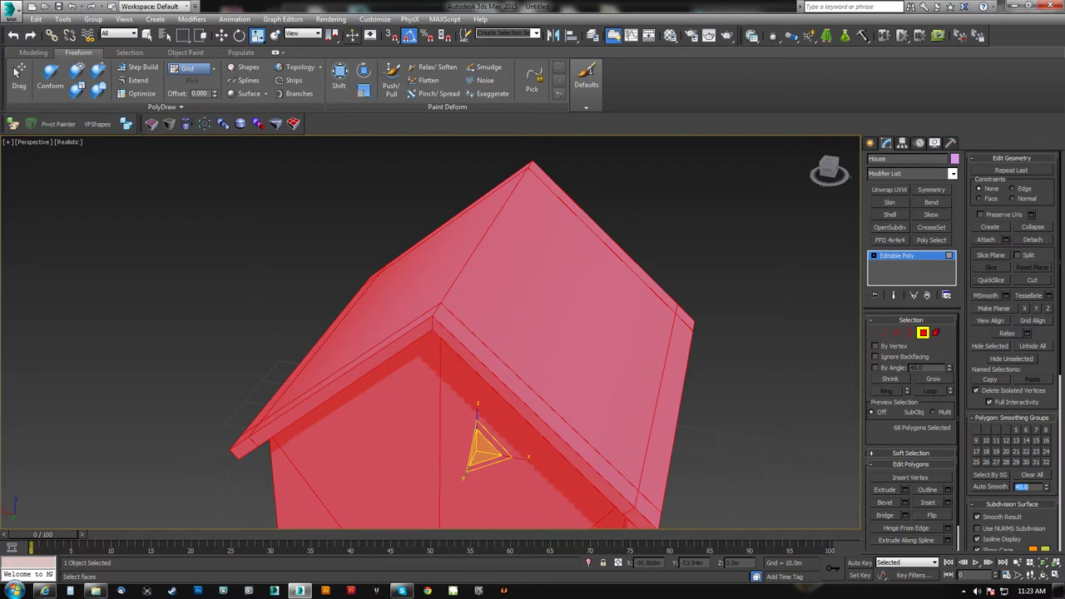
pyautogui.keyDown('alt'); pyautogui.moveTo(321, 366); pyautogui.dragTo(423, 286, button='middle'); pyautogui.keyUp('alt')
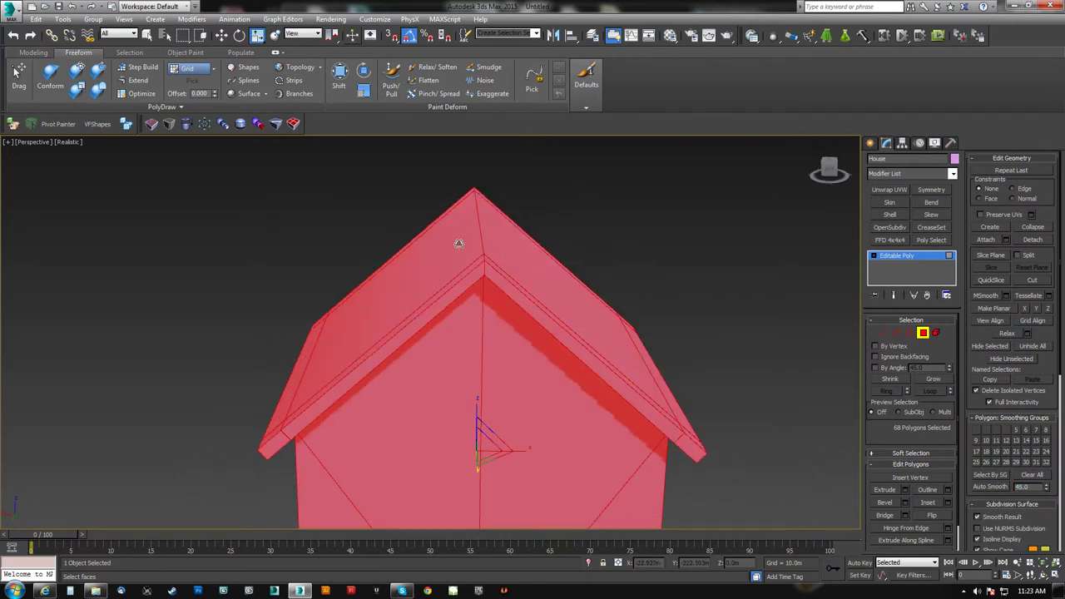
pyautogui.click(999, 487)
pyautogui.click(568, 202)
pyautogui.keyDown('alt'); pyautogui.moveTo(560, 215); pyautogui.dragTo(512, 332, button='middle'); pyautogui.keyUp('alt')
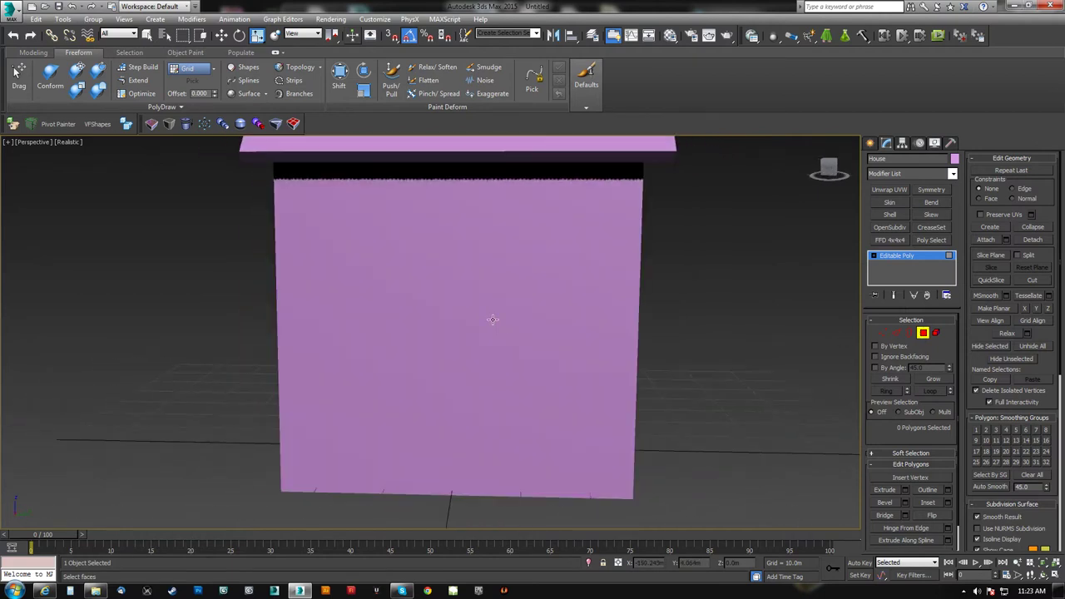
# - Check the smoothing group of the side wall face and leave polygon editing
pyautogui.click(493, 319)
pyautogui.keyDown('alt'); pyautogui.moveTo(488, 340); pyautogui.dragTo(439, 348, button='middle'); pyautogui.keyUp('alt')
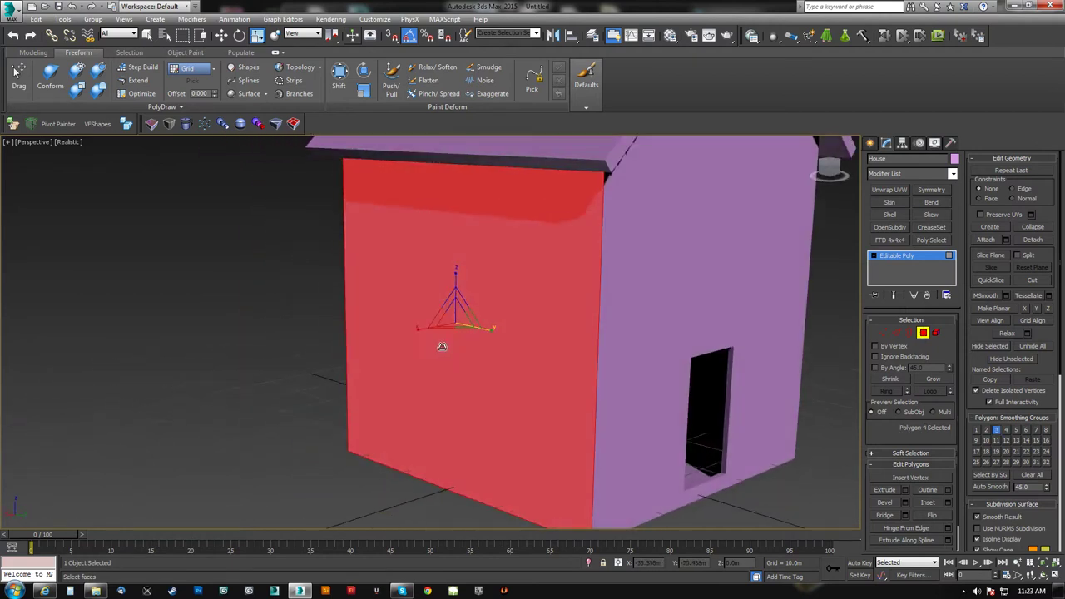
pyautogui.click(923, 333)
pyautogui.keyDown('alt'); pyautogui.moveTo(808, 345); pyautogui.dragTo(509, 331, button='middle'); pyautogui.keyUp('alt')
# - Try to draw a box primitive over the side wall without AutoGrid, and undo it
pyautogui.click(872, 144)
pyautogui.click(890, 214)
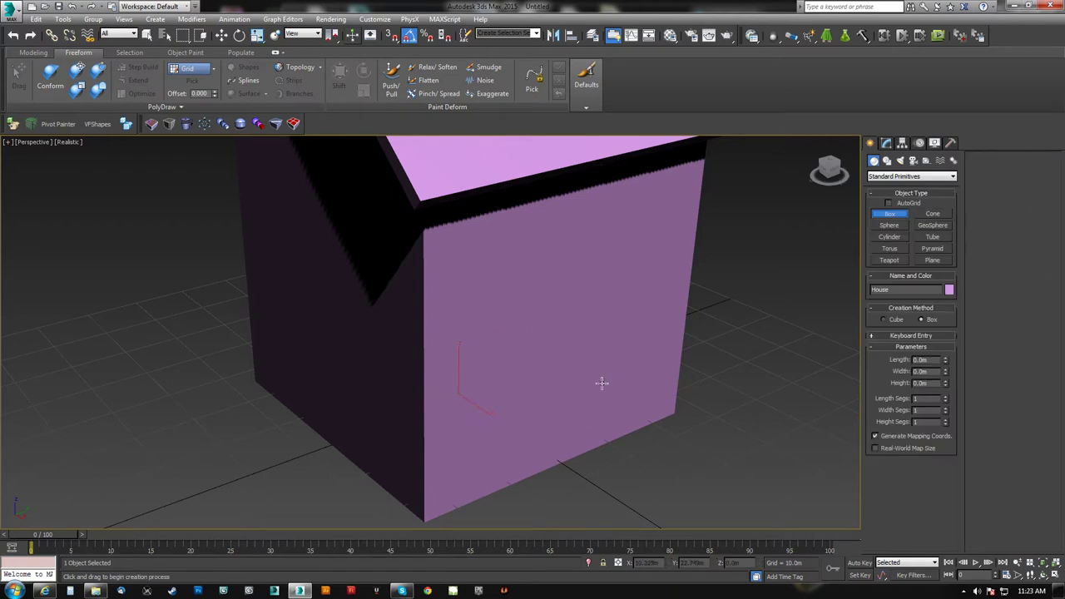
pyautogui.keyDown('alt'); pyautogui.moveTo(643, 306); pyautogui.dragTo(596, 305, button='middle'); pyautogui.keyUp('alt')
pyautogui.keyDown('alt'); pyautogui.moveTo(580, 419); pyautogui.dragTo(524, 319, button='middle'); pyautogui.keyUp('alt')
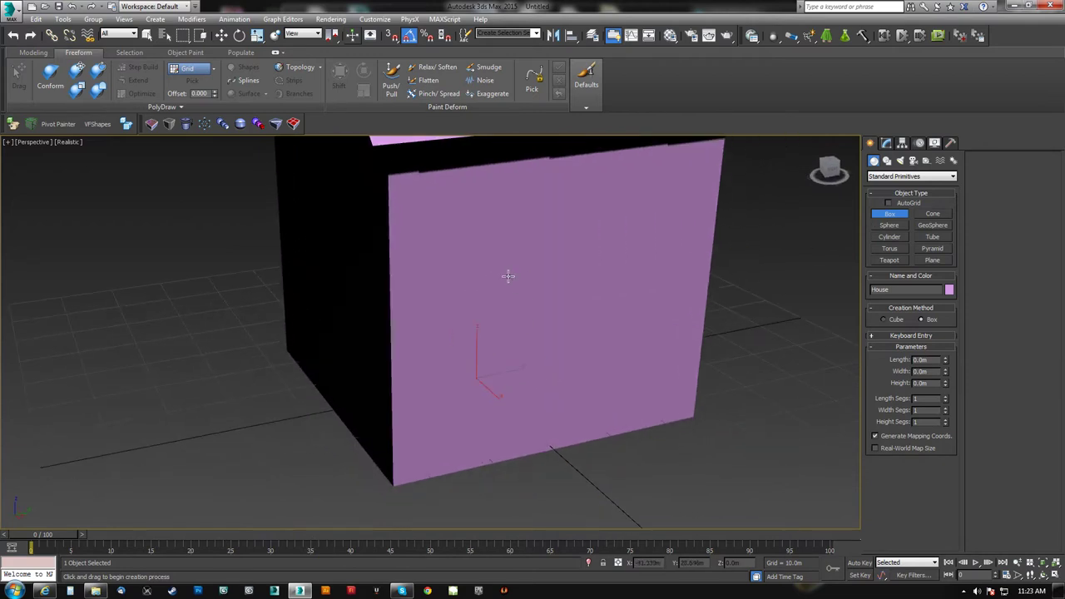
pyautogui.moveTo(485, 266); pyautogui.dragTo(613, 354)
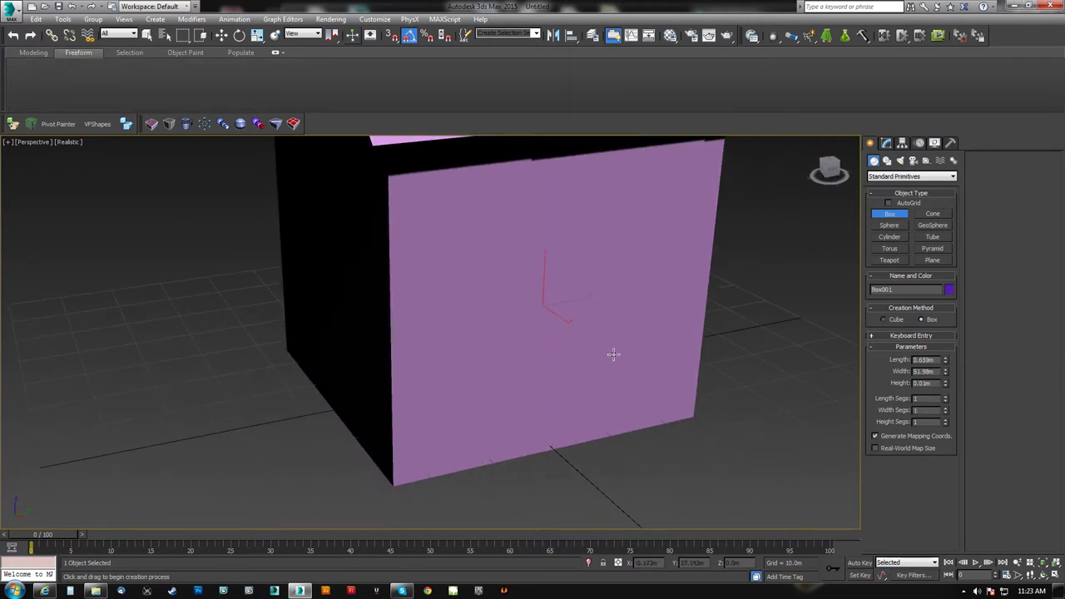
pyautogui.click(607, 249)
pyautogui.keyDown('alt'); pyautogui.moveTo(607, 249); pyautogui.dragTo(542, 319, button='middle'); pyautogui.keyUp('alt')
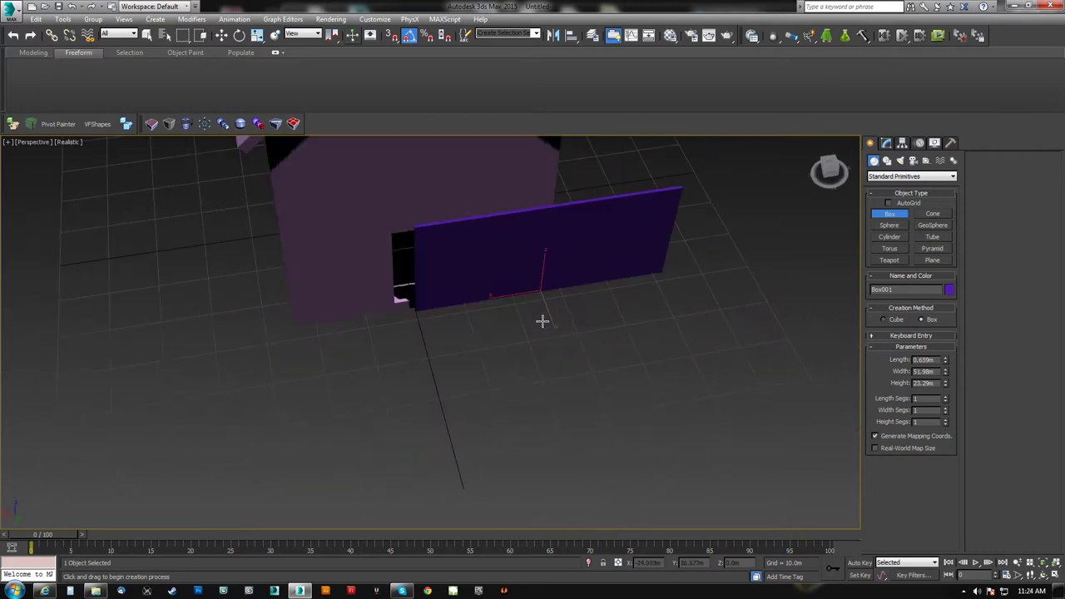
pyautogui.keyDown('alt'); pyautogui.moveTo(499, 242); pyautogui.dragTo(588, 241, button='middle'); pyautogui.keyUp('alt')
pyautogui.hotkey('ctrl', 'z')
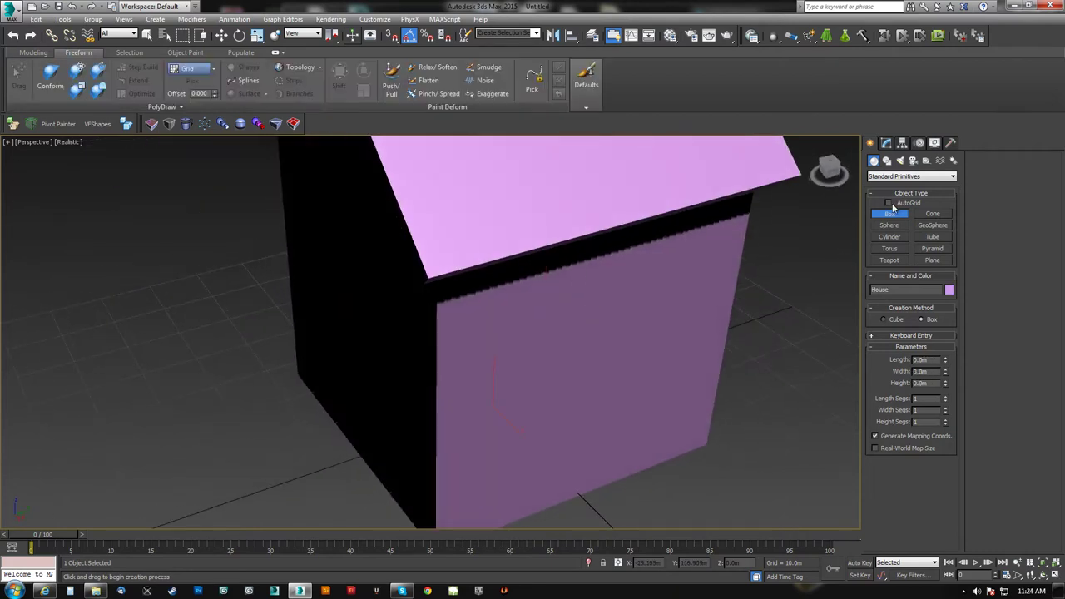
# - Enable AutoGrid and draw a box on the side wall, about 11 m long and 12 m wide, extending outward
pyautogui.keyDown('alt'); pyautogui.moveTo(674, 339); pyautogui.dragTo(593, 260, button='middle'); pyautogui.keyUp('alt')
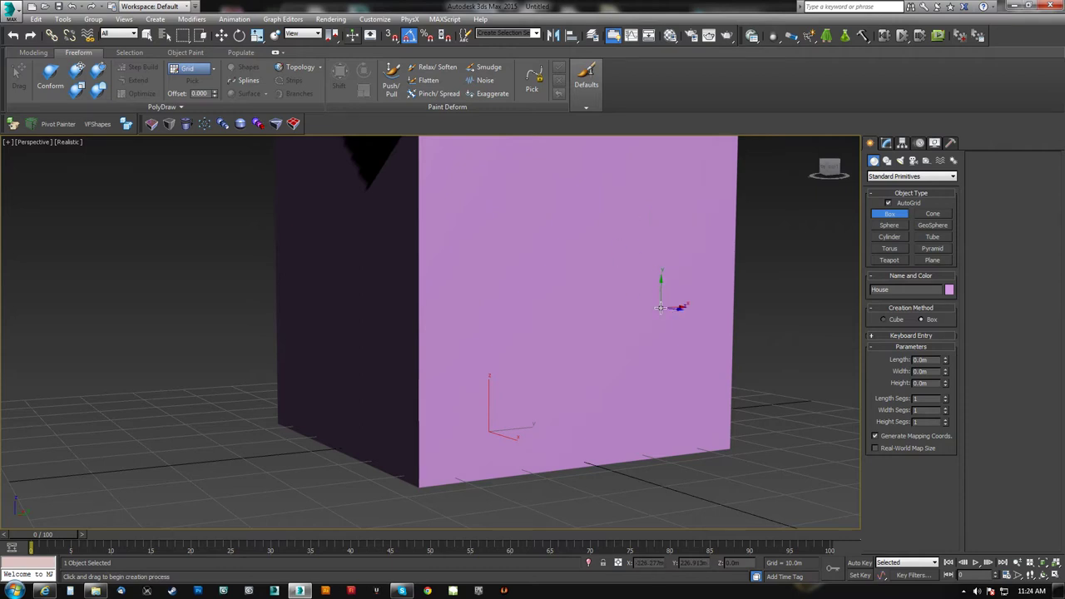
pyautogui.keyDown('alt'); pyautogui.moveTo(628, 265); pyautogui.dragTo(546, 277, button='middle'); pyautogui.keyUp('alt')
pyautogui.moveTo(487, 246); pyautogui.dragTo(570, 319)
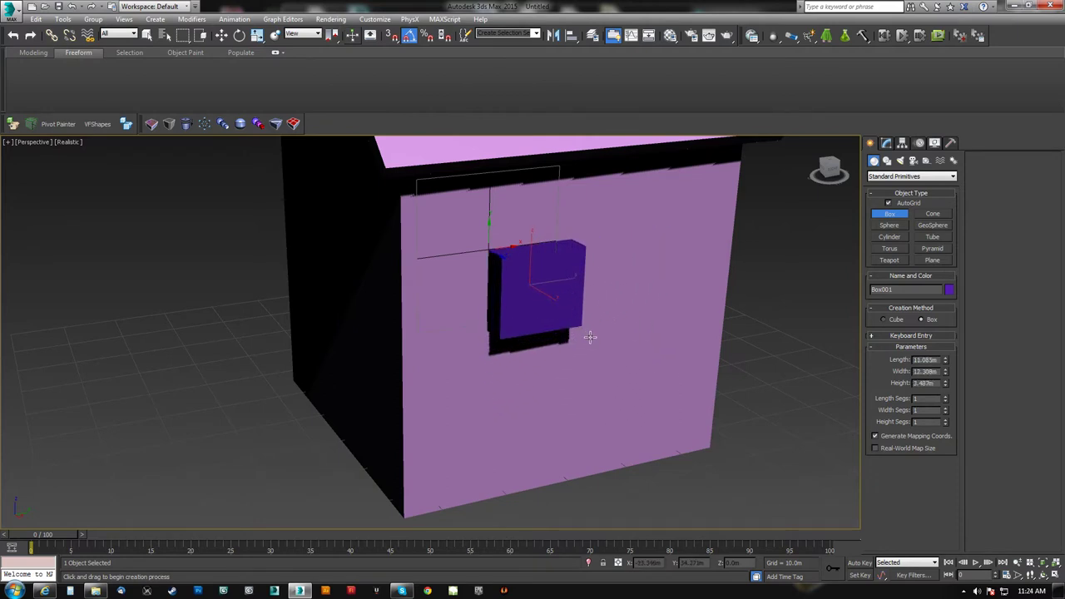
pyautogui.click(664, 424)
pyautogui.keyDown('alt'); pyautogui.moveTo(602, 400); pyautogui.dragTo(590, 375, button='middle'); pyautogui.keyUp('alt')
# - Move the box about 9.8 m inward along its local Z axis so it passes through the side wall
pyautogui.press('w')
pyautogui.moveTo(532, 302); pyautogui.dragTo(461, 298)
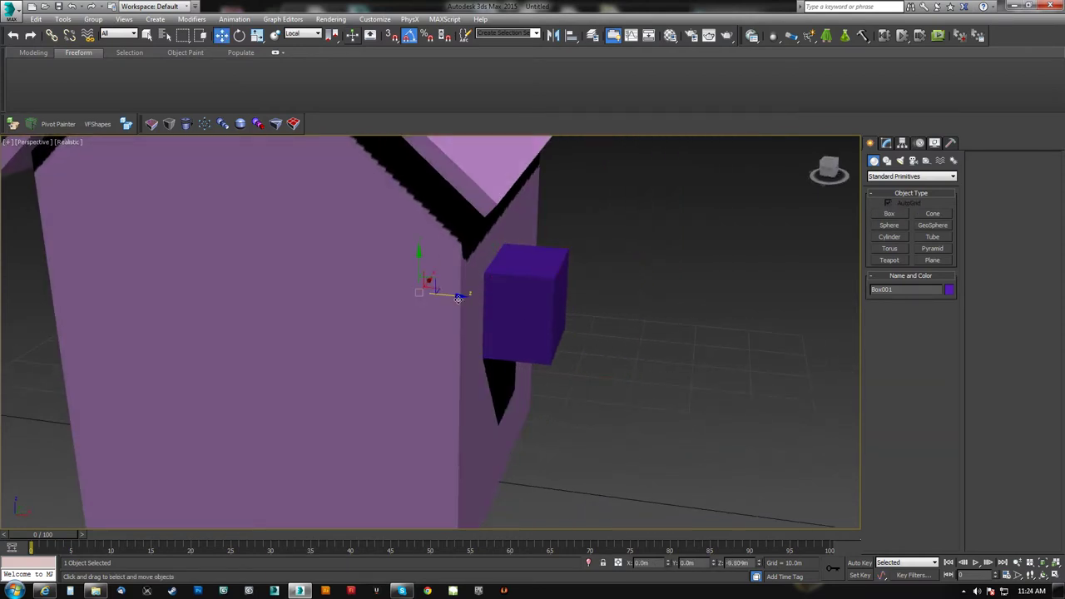
pyautogui.press('F3')
pyautogui.moveTo(534, 340)
pyautogui.mouseDown(button='middle')
pyautogui.moveTo(732, 349)
pyautogui.moveTo(414, 372)
pyautogui.mouseUp(button='middle')
pyautogui.press('F3')
# - Select the house and set the viewport to Shaded with edged faces on and see-through display off
pyautogui.click(519, 363)
pyautogui.keyDown('alt'); pyautogui.moveTo(458, 200); pyautogui.dragTo(537, 253, button='middle'); pyautogui.keyUp('alt')
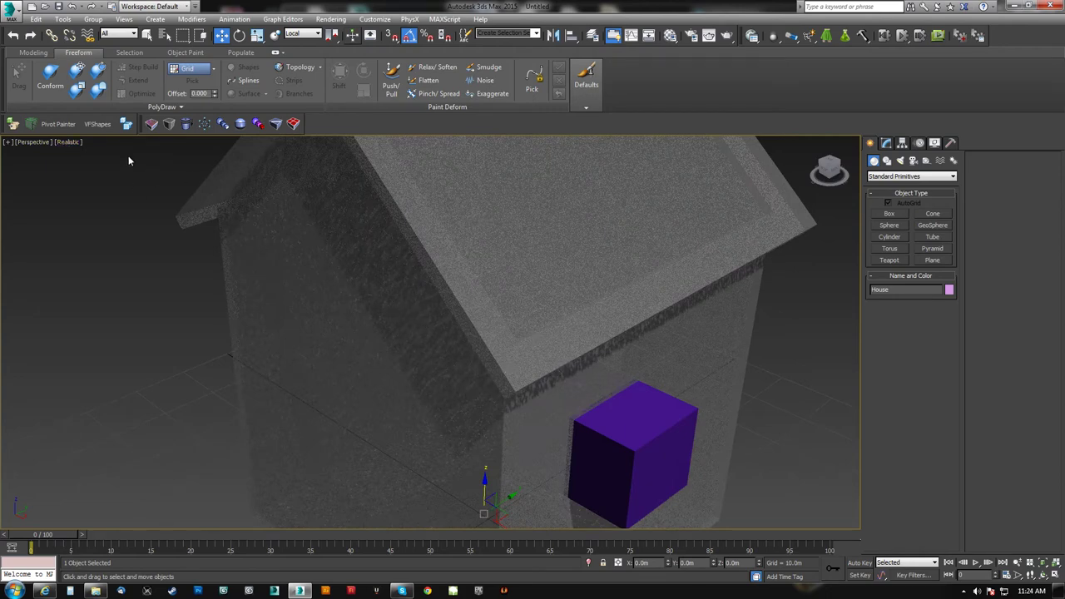
pyautogui.click(68, 143)
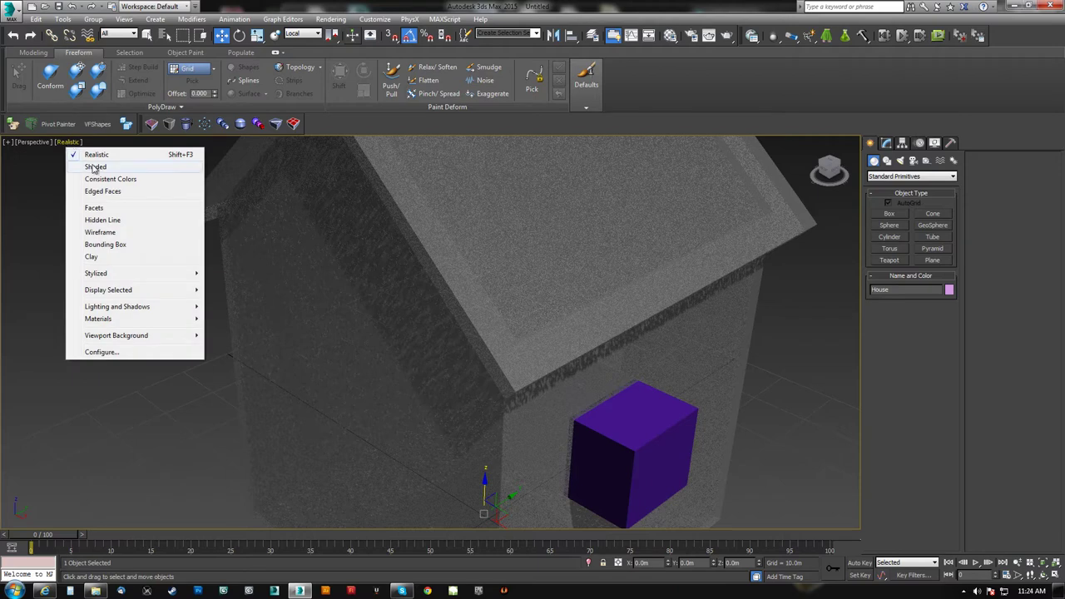
pyautogui.click(97, 169)
pyautogui.moveTo(530, 315)
pyautogui.mouseDown(button='middle')
pyautogui.moveTo(402, 333)
pyautogui.moveTo(364, 311)
pyautogui.moveTo(341, 325)
pyautogui.moveTo(362, 345)
pyautogui.moveTo(434, 354)
pyautogui.moveTo(547, 316)
pyautogui.moveTo(475, 323)
pyautogui.moveTo(434, 309)
pyautogui.moveTo(543, 280)
pyautogui.moveTo(498, 312)
pyautogui.moveTo(506, 298)
pyautogui.moveTo(457, 314)
pyautogui.moveTo(478, 327)
pyautogui.moveTo(508, 320)
pyautogui.mouseUp(button='middle')
pyautogui.hotkey('alt', 'x')
pyautogui.press('F4')
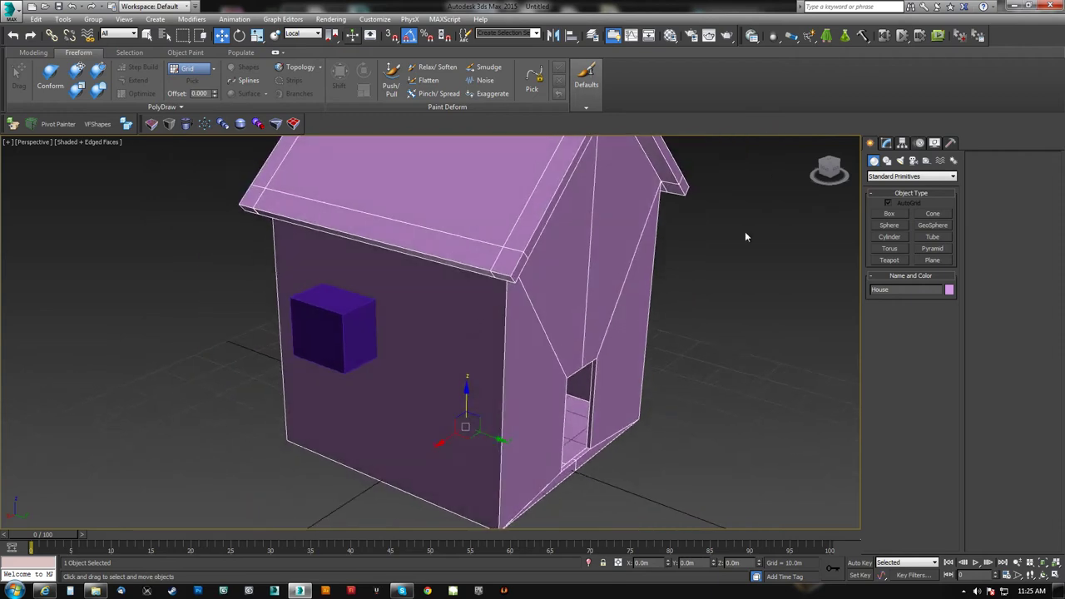
pyautogui.keyDown('alt'); pyautogui.moveTo(457, 316); pyautogui.dragTo(425, 321, button='middle'); pyautogui.keyUp('alt')
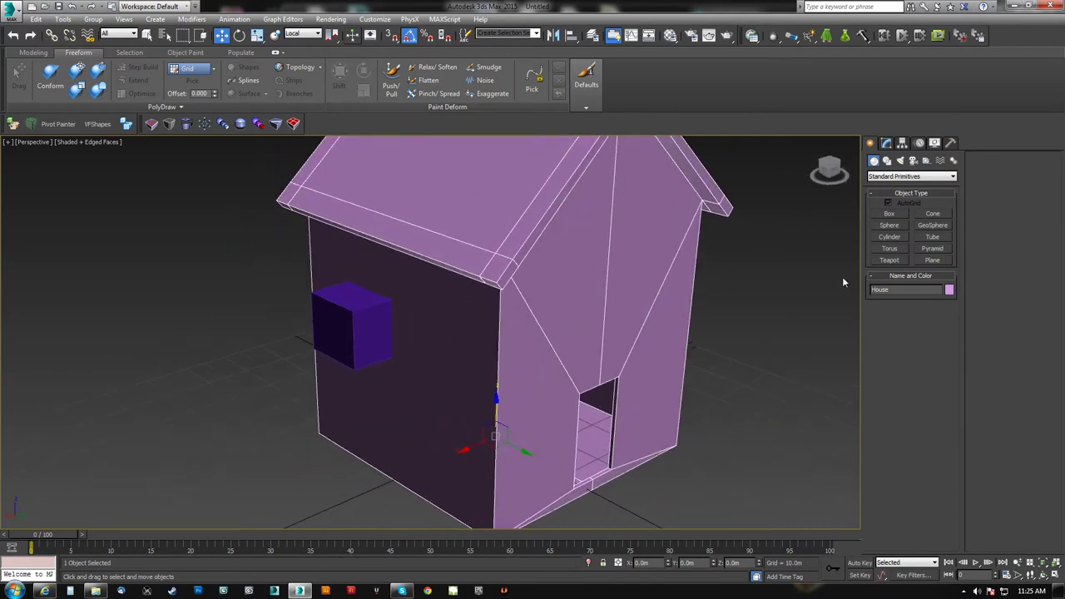
# - Subtract the box from the house with a Boolean compound object set to Subtraction (A-B)
pyautogui.click(888, 144)
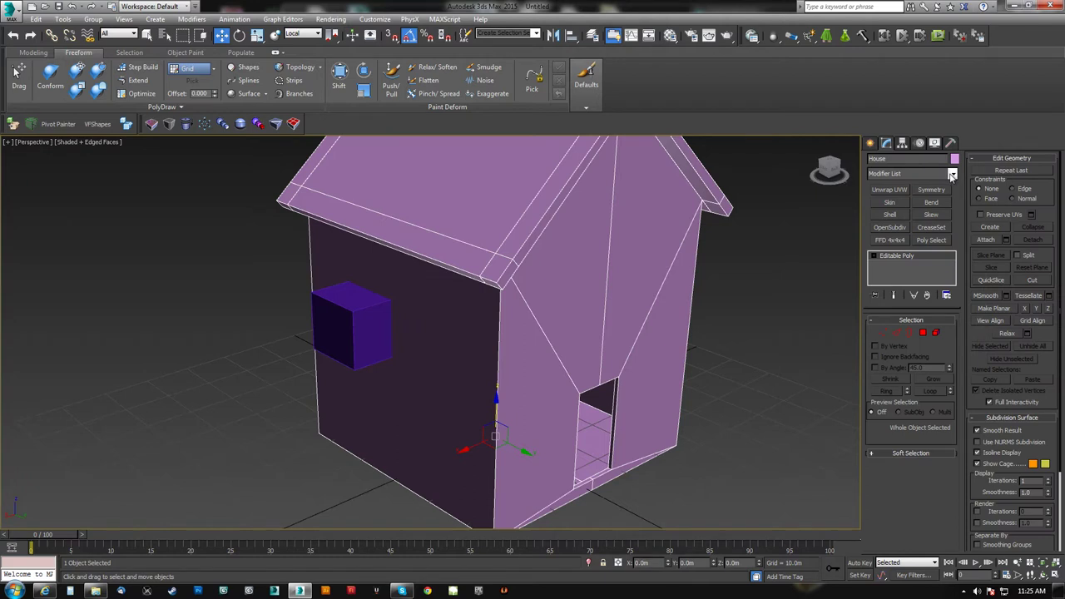
pyautogui.click(871, 143)
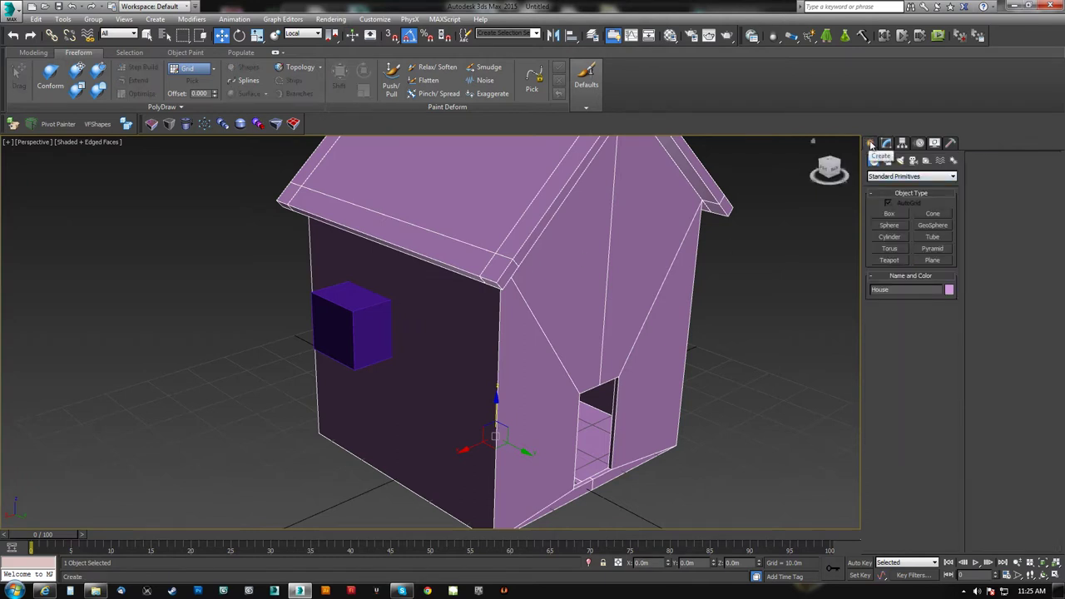
pyautogui.click(884, 177)
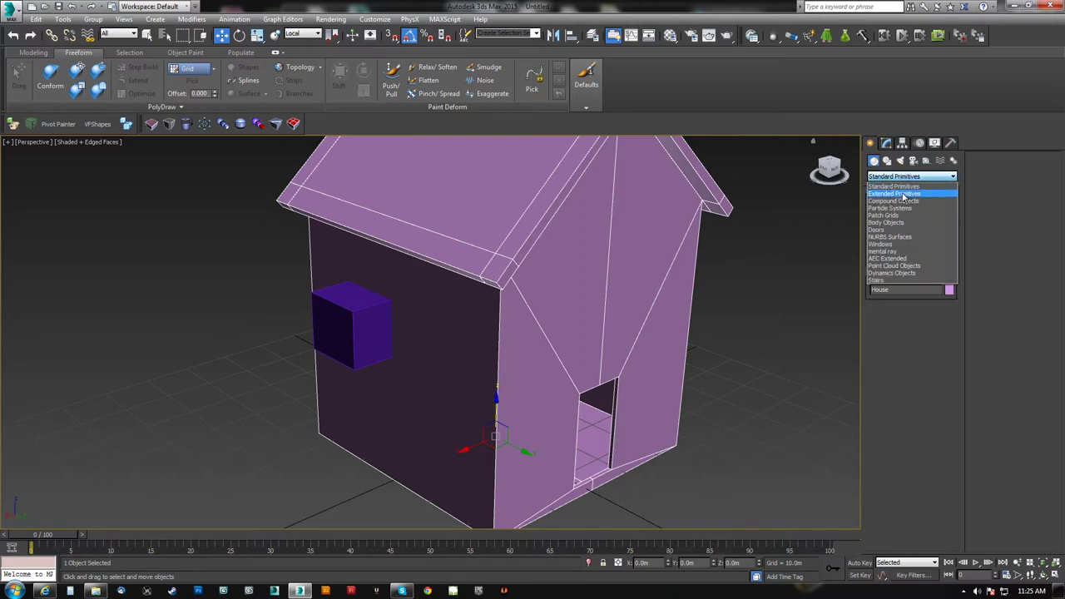
pyautogui.click(903, 199)
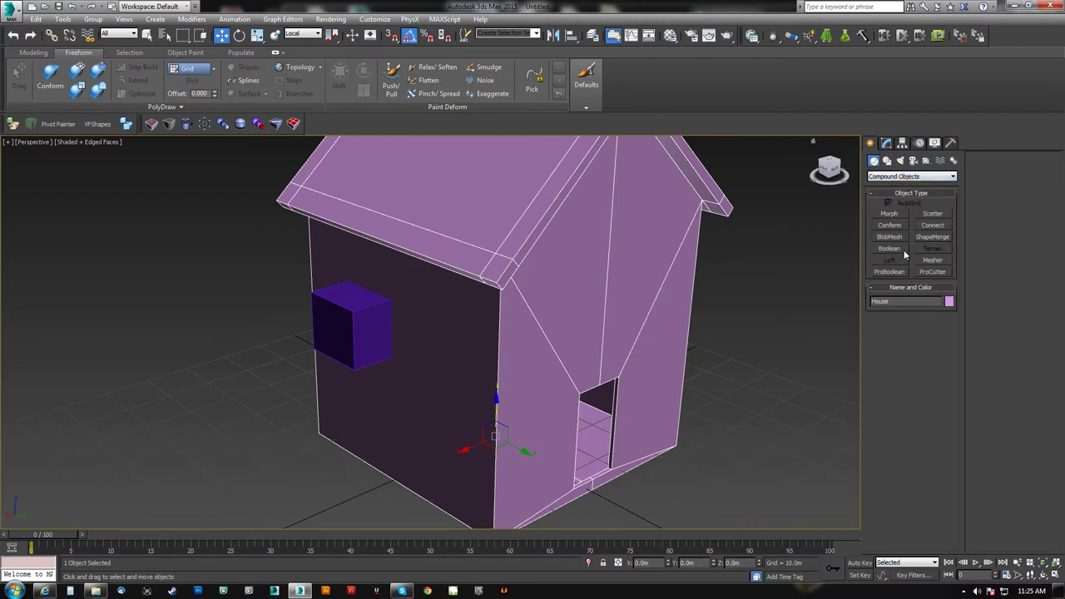
pyautogui.click(896, 250)
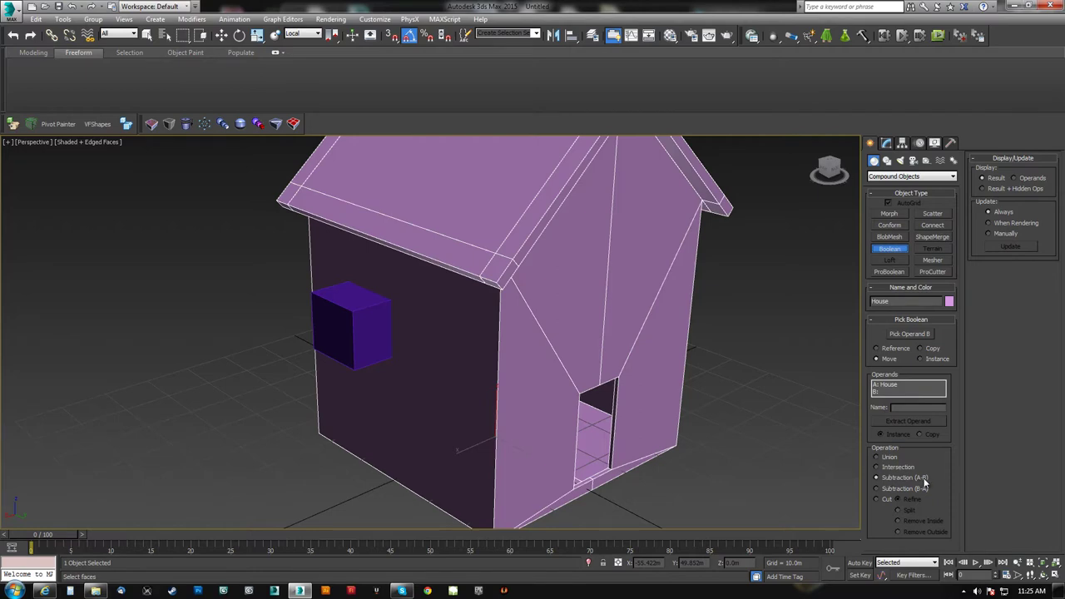
pyautogui.click(910, 333)
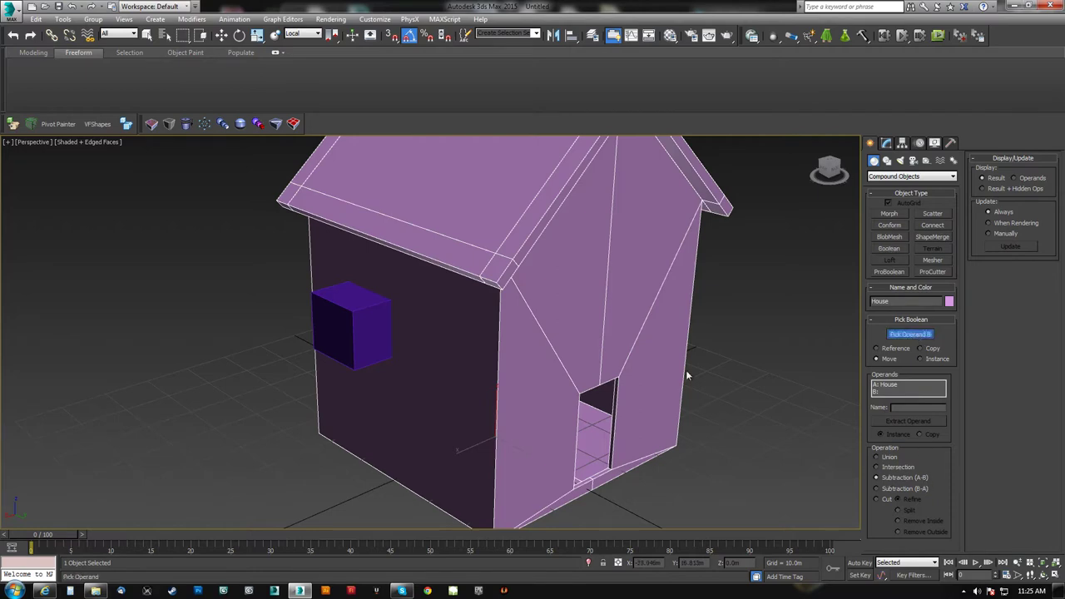
pyautogui.click(356, 312)
pyautogui.moveTo(392, 380)
pyautogui.keyDown('alt'); pyautogui.mouseDown(button='middle')
pyautogui.moveTo(476, 380)
pyautogui.moveTo(528, 358)
pyautogui.moveTo(383, 373)
pyautogui.moveTo(393, 374)
pyautogui.mouseUp(button='middle'); pyautogui.keyUp('alt')
# - Convert the Boolean house object to an Editable Poly
pyautogui.click(886, 143)
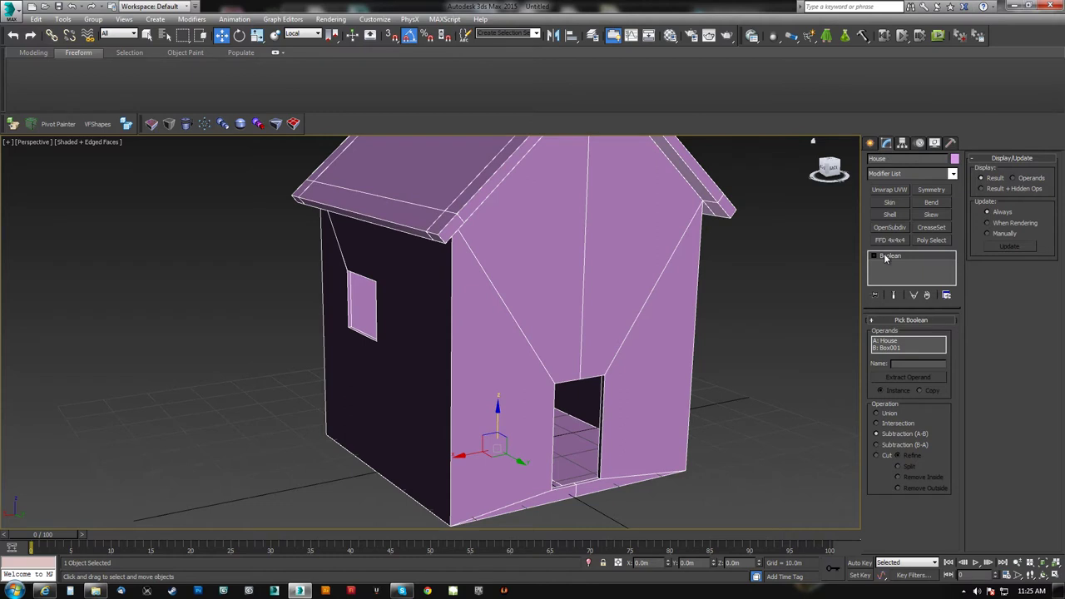
pyautogui.rightClick(886, 258)
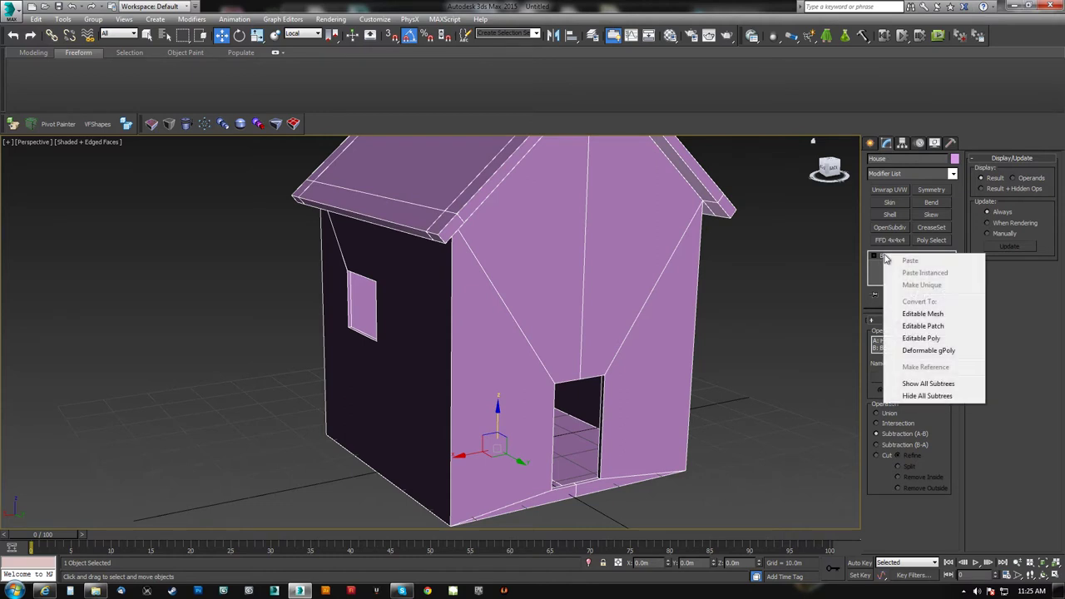
pyautogui.click(921, 338)
# - Select the diagonal edge at the window's upper corner and examine how the new opening ties into the side wall
pyautogui.moveTo(470, 358)
pyautogui.keyDown('alt'); pyautogui.mouseDown(button='middle')
pyautogui.moveTo(502, 336)
pyautogui.moveTo(518, 341)
pyautogui.moveTo(463, 346)
pyautogui.mouseUp(button='middle'); pyautogui.keyUp('alt')
pyautogui.scroll(3, 391, 347)
pyautogui.keyDown('alt'); pyautogui.moveTo(392, 346); pyautogui.dragTo(537, 319, button='middle'); pyautogui.keyUp('alt')
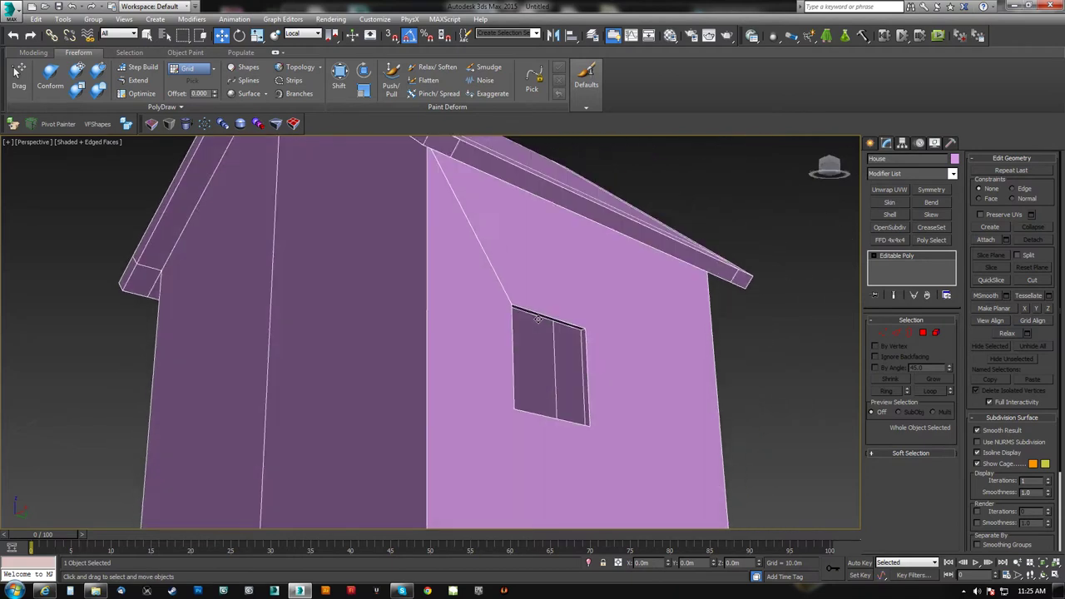
pyautogui.press('2')
pyautogui.click(491, 263)
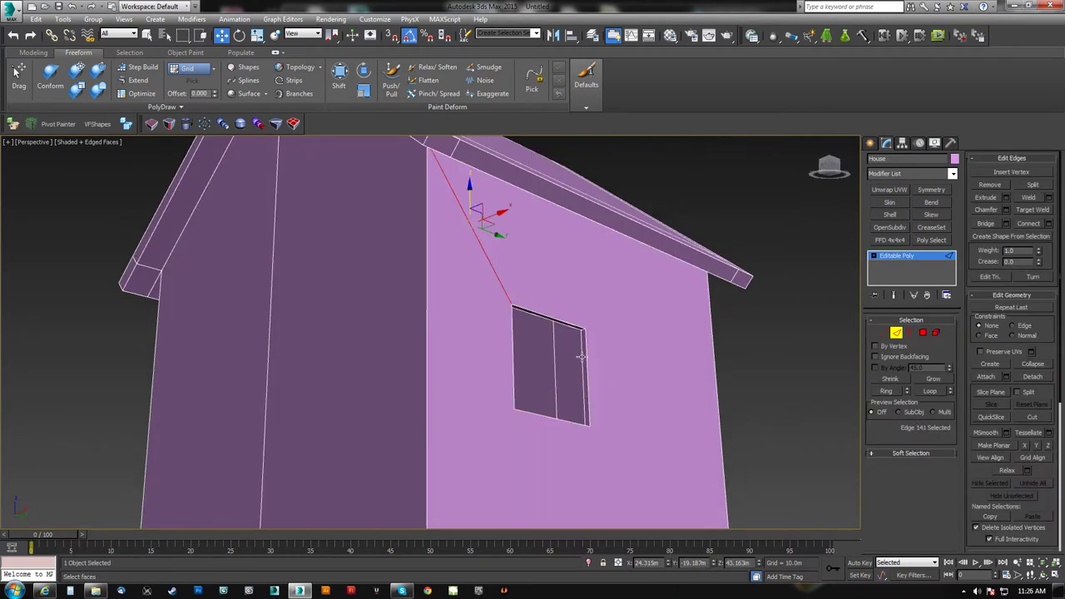
pyautogui.keyDown('alt'); pyautogui.moveTo(581, 356); pyautogui.dragTo(581, 265, button='middle'); pyautogui.keyUp('alt')
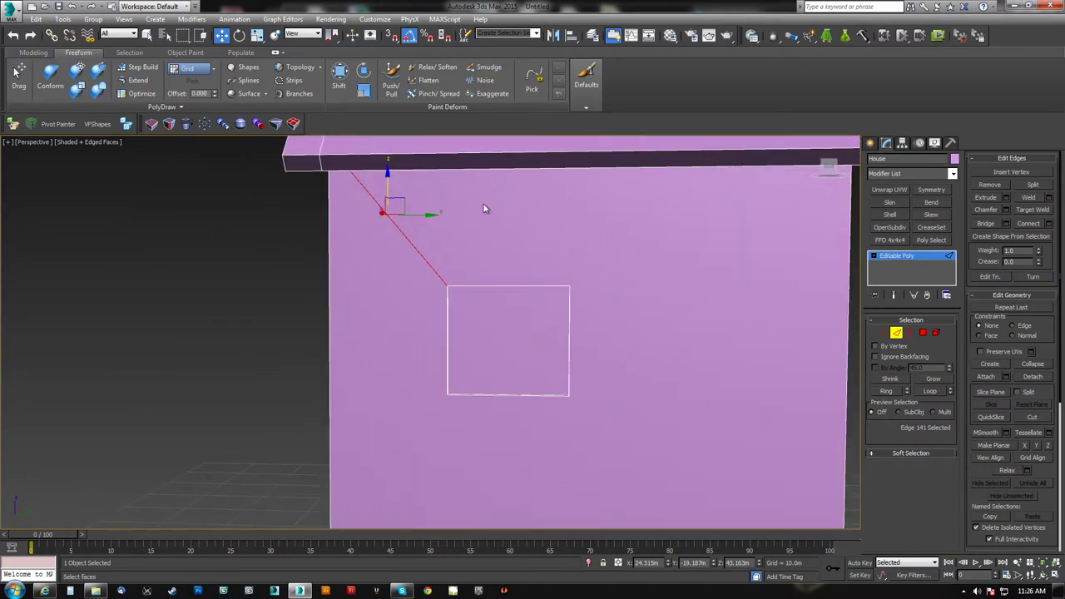
pyautogui.moveTo(565, 383)
pyautogui.keyDown('alt'); pyautogui.mouseDown(button='middle')
pyautogui.moveTo(594, 352)
pyautogui.moveTo(578, 381)
pyautogui.mouseUp(button='middle'); pyautogui.keyUp('alt')
pyautogui.scroll(5, 492, 313)
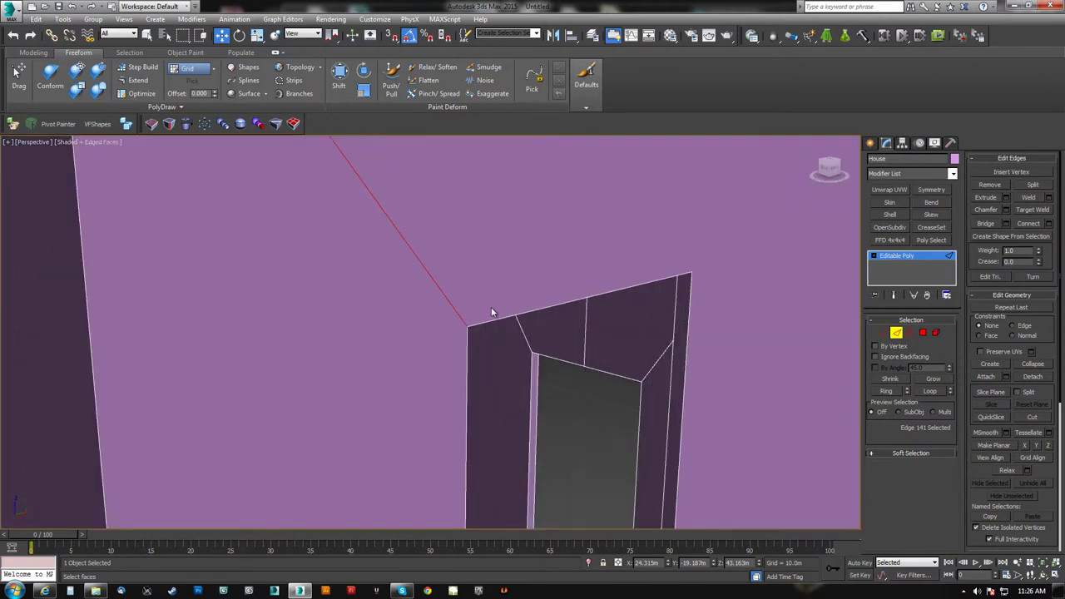
pyautogui.moveTo(467, 328); pyautogui.dragTo(351, 298, button='middle')
pyautogui.scroll(-5, 351, 298)
pyautogui.moveTo(413, 328)
pyautogui.keyDown('alt'); pyautogui.mouseDown(button='middle')
pyautogui.moveTo(376, 339)
pyautogui.moveTo(442, 375)
pyautogui.moveTo(417, 336)
pyautogui.mouseUp(button='middle'); pyautogui.keyUp('alt')
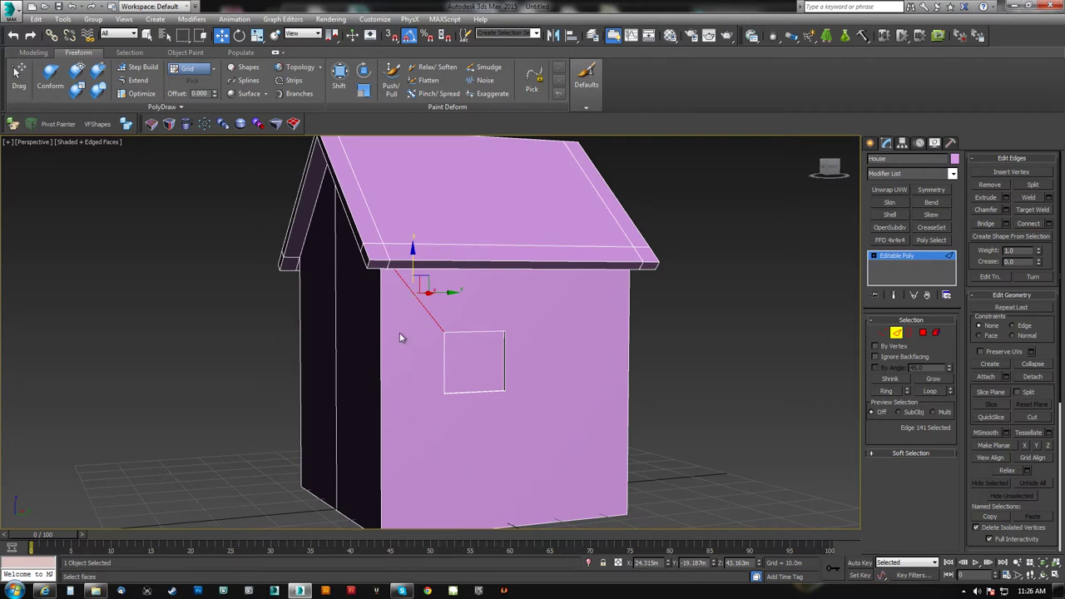
pyautogui.keyDown('alt'); pyautogui.moveTo(535, 358); pyautogui.dragTo(504, 353, button='middle'); pyautogui.keyUp('alt')
pyautogui.scroll(3, 509, 348)
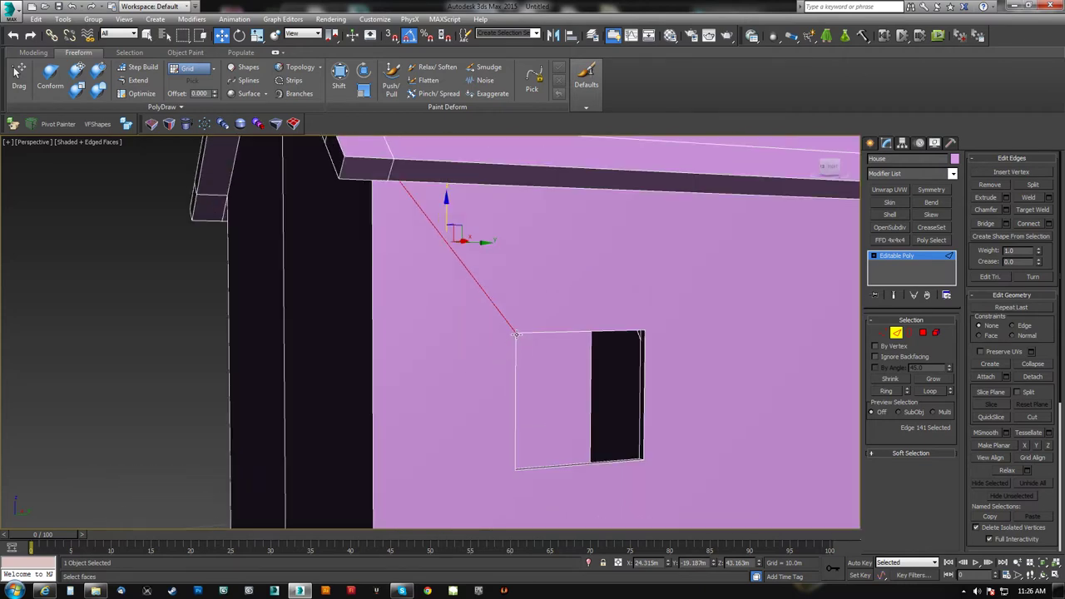
pyautogui.keyDown('alt'); pyautogui.moveTo(431, 246); pyautogui.dragTo(499, 264, button='middle'); pyautogui.keyUp('alt')
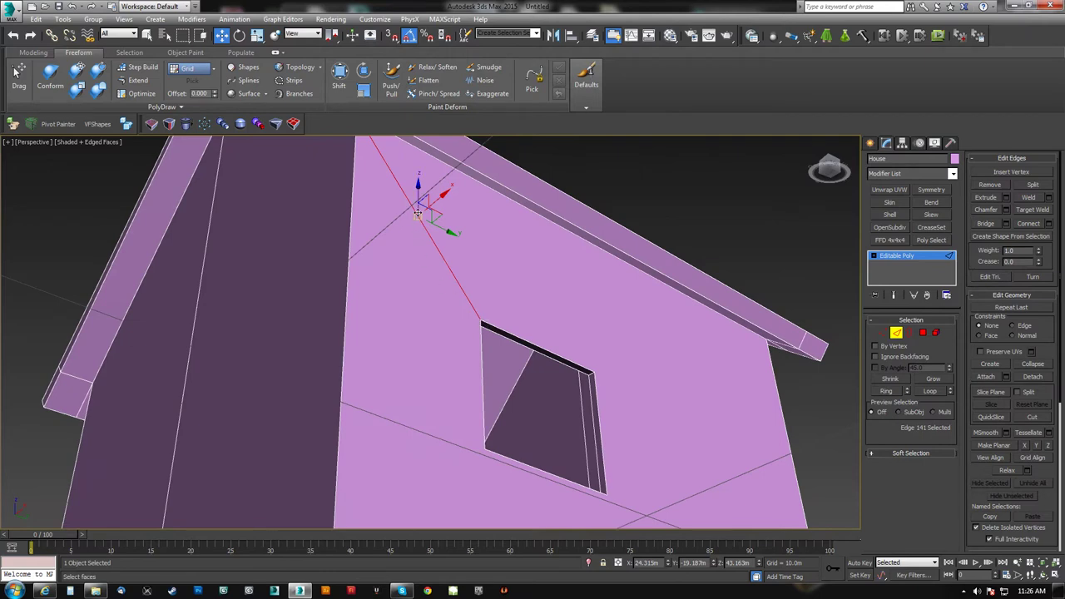
pyautogui.keyDown('alt'); pyautogui.moveTo(436, 278); pyautogui.dragTo(453, 292, button='middle'); pyautogui.keyUp('alt')
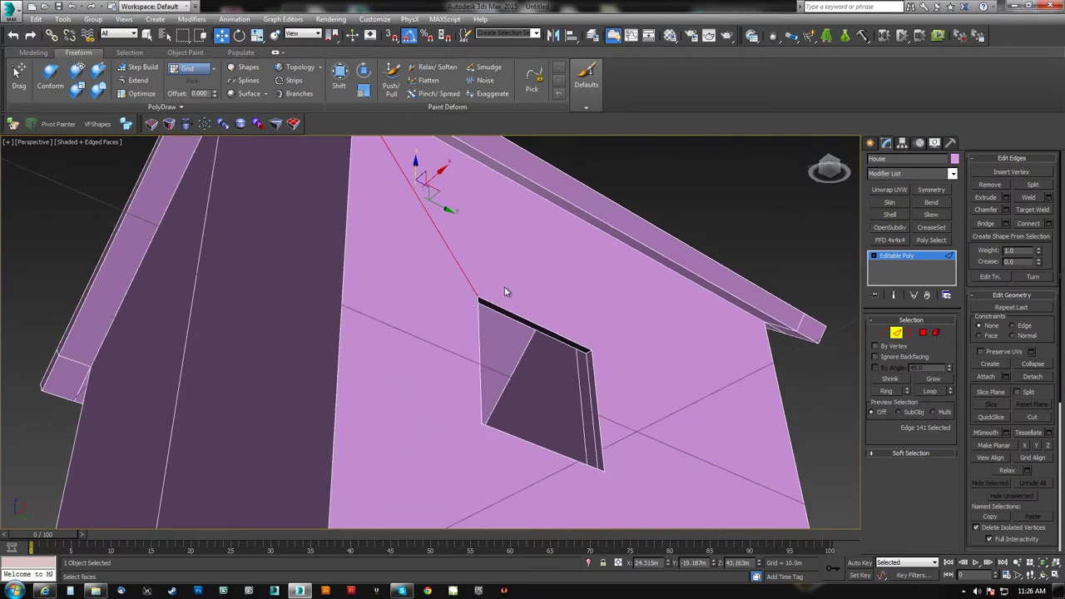
pyautogui.keyDown('alt'); pyautogui.moveTo(541, 292); pyautogui.dragTo(445, 257, button='middle'); pyautogui.keyUp('alt')
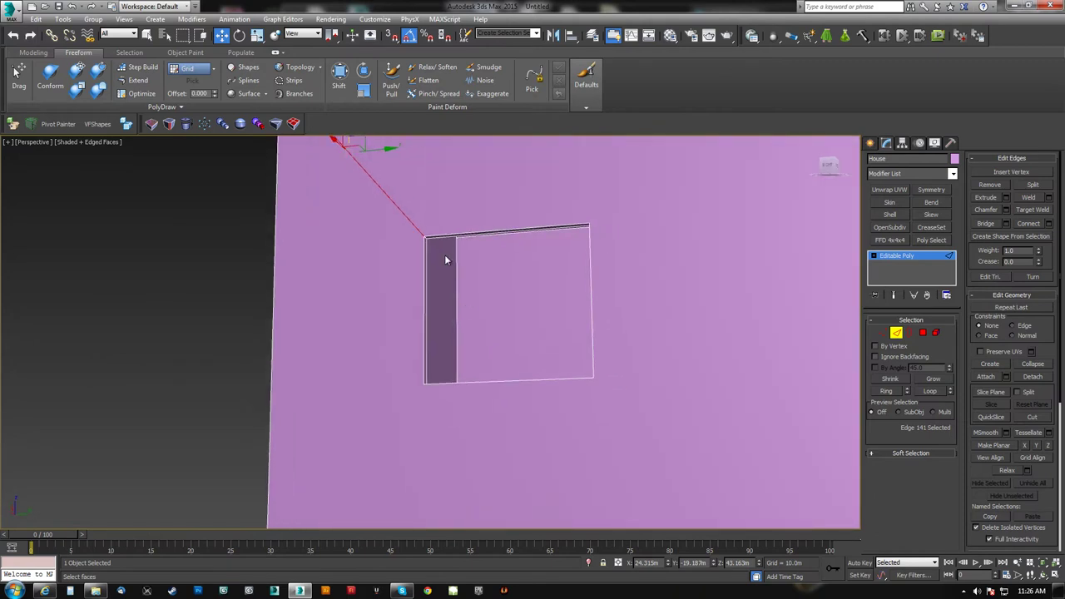
pyautogui.keyDown('alt'); pyautogui.moveTo(316, 293); pyautogui.dragTo(428, 371, button='middle'); pyautogui.keyUp('alt')
pyautogui.scroll(-5, 322, 301)
pyautogui.scroll(7, 389, 332)
pyautogui.keyDown('alt'); pyautogui.moveTo(390, 333); pyautogui.dragTo(480, 320, button='middle'); pyautogui.keyUp('alt')
pyautogui.hotkey('shift', 'z')
pyautogui.scroll(-6, 529, 362)
pyautogui.keyDown('alt'); pyautogui.moveTo(485, 379); pyautogui.dragTo(451, 339, button='middle'); pyautogui.keyUp('alt')
# - Connect the window's lower corner vertex nearest the back of the house to the wall's nearest bottom corner vertex
pyautogui.press('1')
pyautogui.scroll(4, 451, 339)
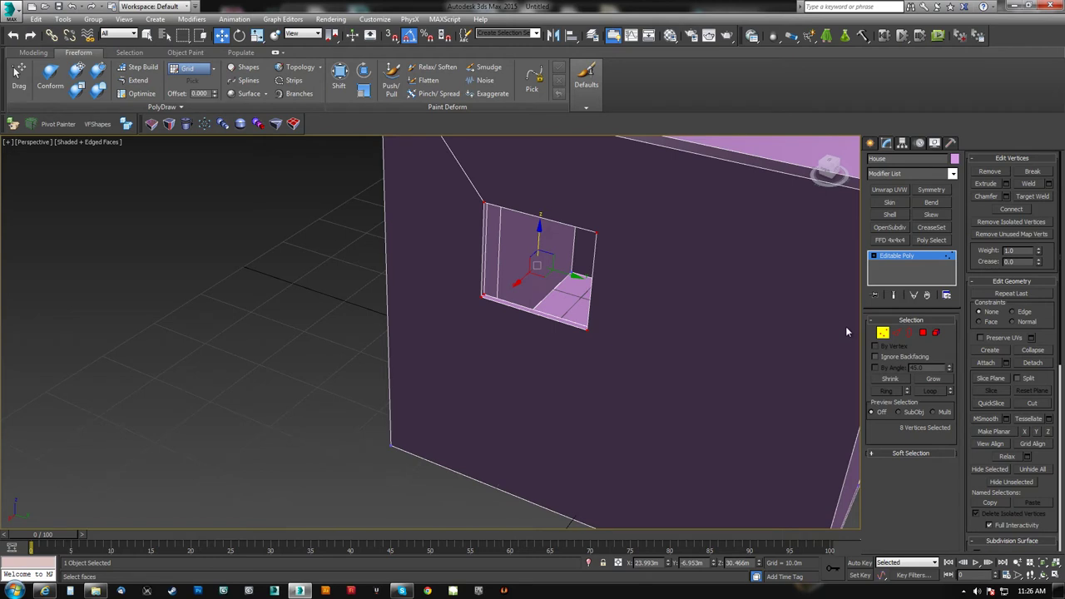
pyautogui.click(482, 296)
pyautogui.keyDown('ctrl'); pyautogui.click(390, 444); pyautogui.keyUp('ctrl')
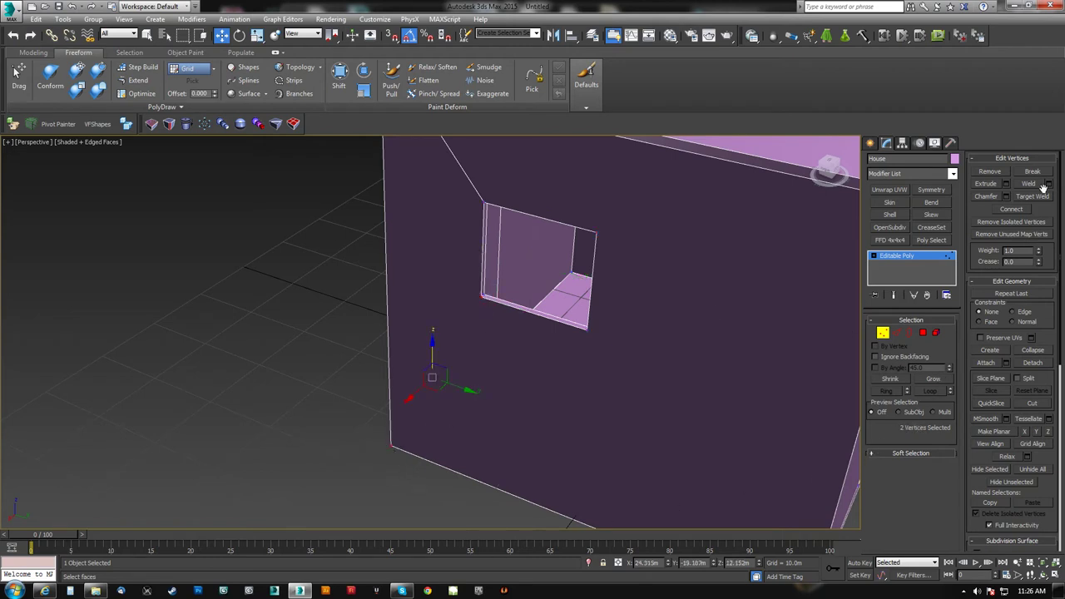
pyautogui.click(1013, 211)
# - Connect the window's other lower corner to the wall's other bottom corner vertex with the Optimize tool
pyautogui.keyDown('alt'); pyautogui.moveTo(588, 328); pyautogui.dragTo(421, 250, button='middle'); pyautogui.keyUp('alt')
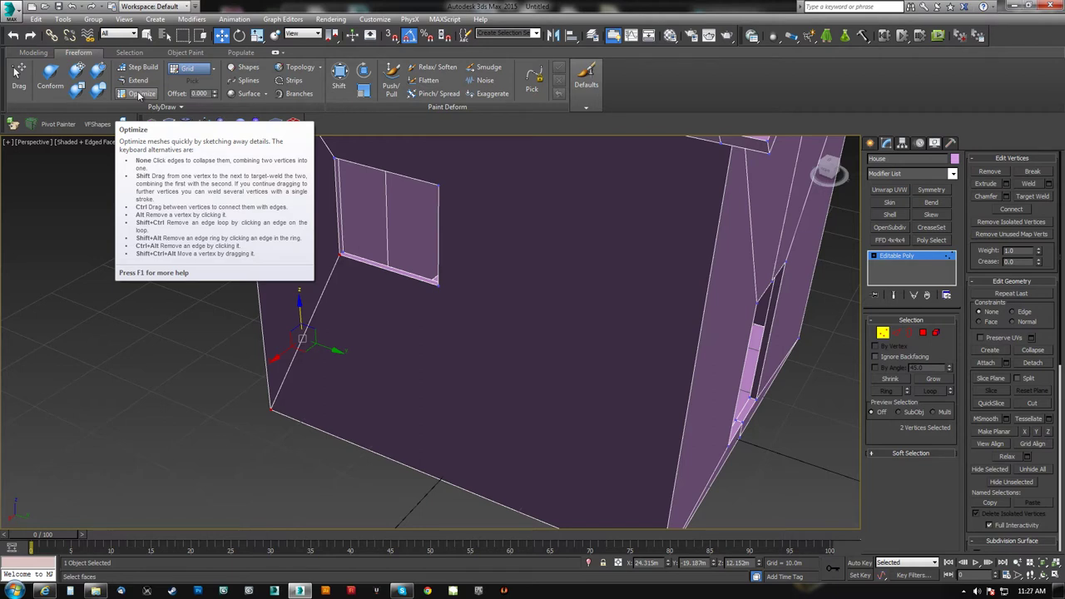
pyautogui.moveTo(420, 326)
pyautogui.keyDown('alt'); pyautogui.mouseDown(button='middle')
pyautogui.moveTo(435, 323)
pyautogui.moveTo(423, 314)
pyautogui.mouseUp(button='middle'); pyautogui.keyUp('alt')
pyautogui.keyDown('ctrl'); pyautogui.click(390, 231); pyautogui.keyUp('ctrl')
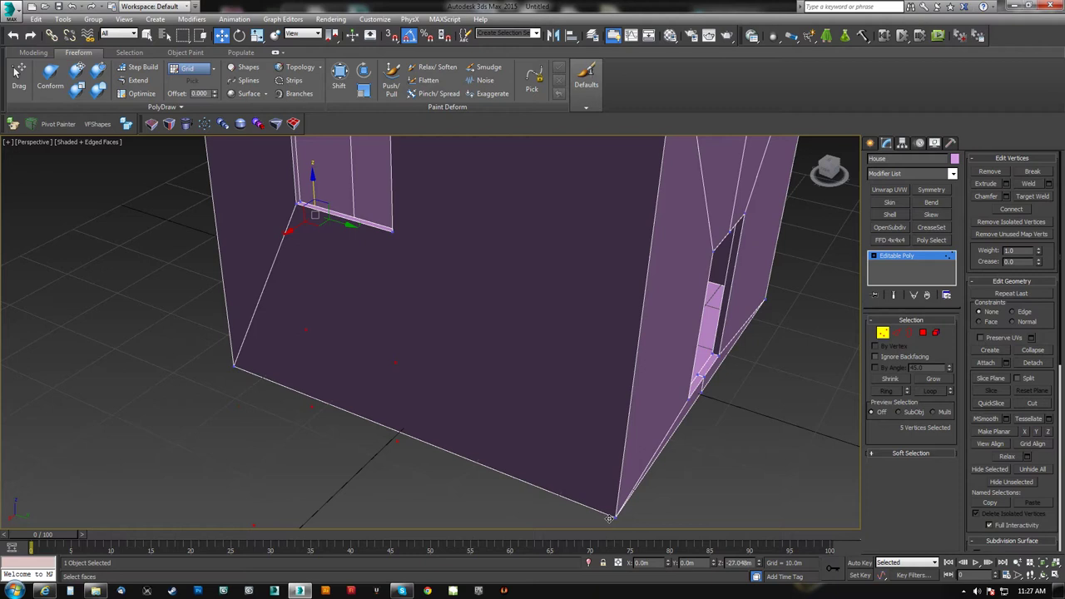
pyautogui.keyDown('shift'); pyautogui.moveTo(609, 518); pyautogui.dragTo(610, 519); pyautogui.keyUp('shift')
pyautogui.click(576, 308)
pyautogui.click(141, 94)
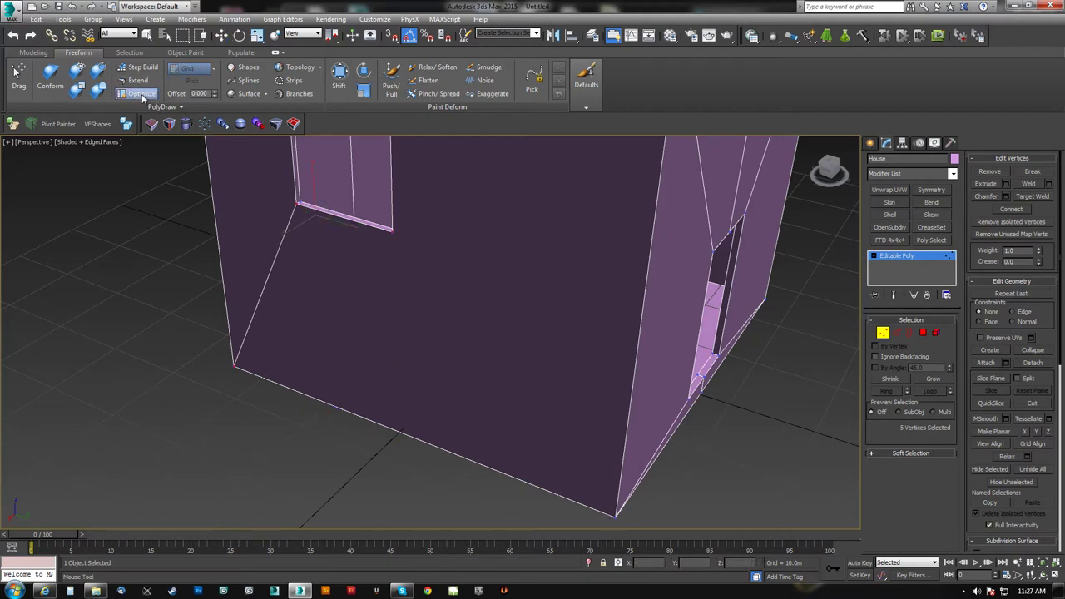
pyautogui.keyDown('ctrl'); pyautogui.moveTo(392, 232); pyautogui.dragTo(615, 517); pyautogui.keyUp('ctrl')
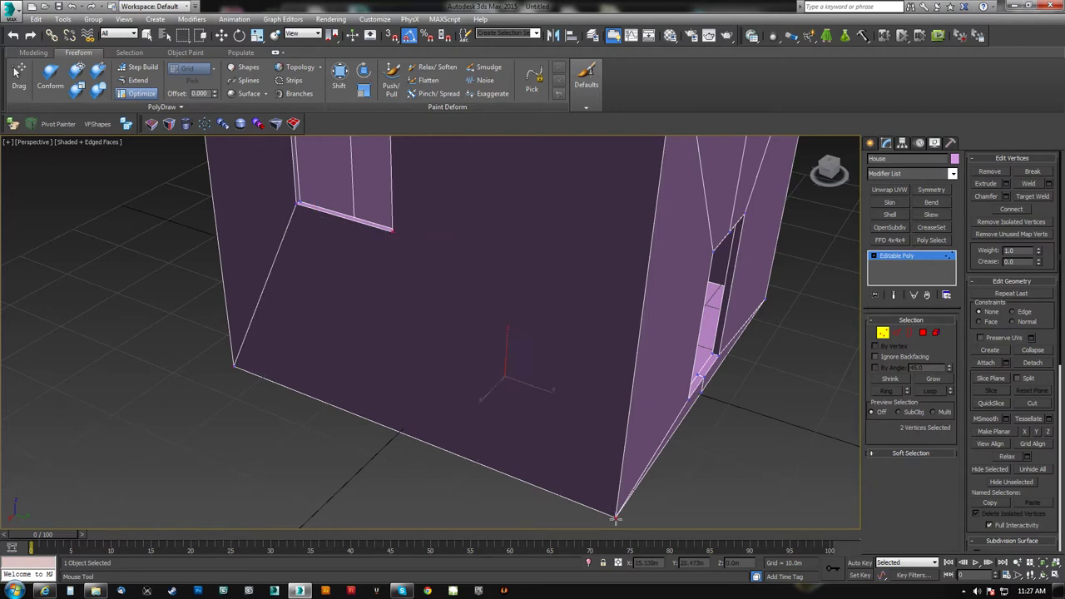
pyautogui.keyDown('alt'); pyautogui.moveTo(391, 355); pyautogui.dragTo(444, 359, button='middle'); pyautogui.keyUp('alt')
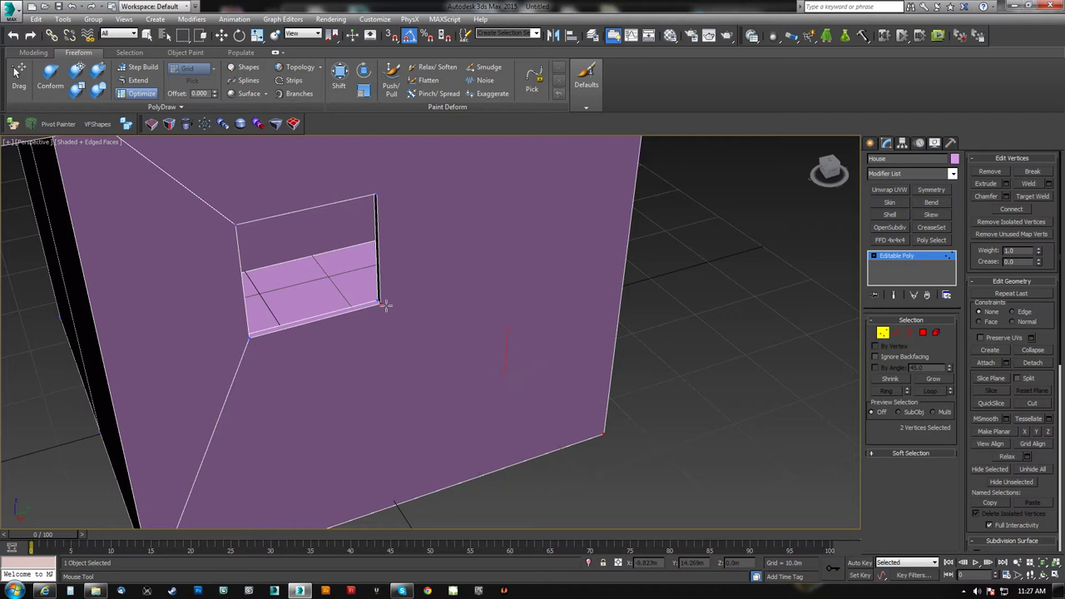
pyautogui.click(134, 95)
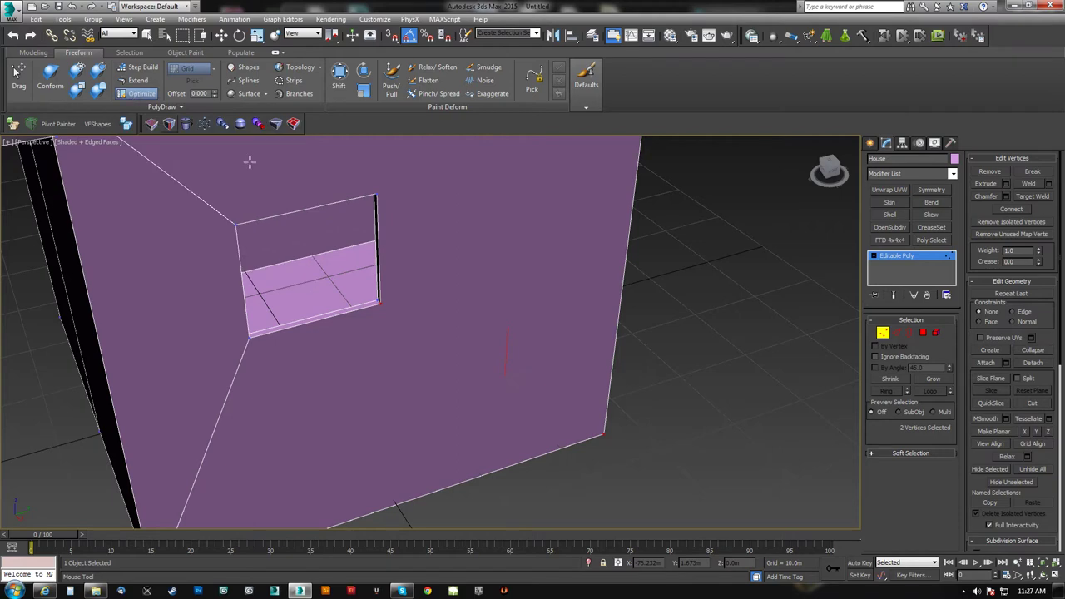
pyautogui.click(380, 306)
pyautogui.click(593, 431)
# - Connect the window's unconnected upper corner to the wall's upper corner under the eave with the Optimize tool
pyautogui.keyDown('alt'); pyautogui.moveTo(554, 358); pyautogui.dragTo(415, 319, button='middle'); pyautogui.keyUp('alt')
pyautogui.click(397, 337)
pyautogui.click(584, 254)
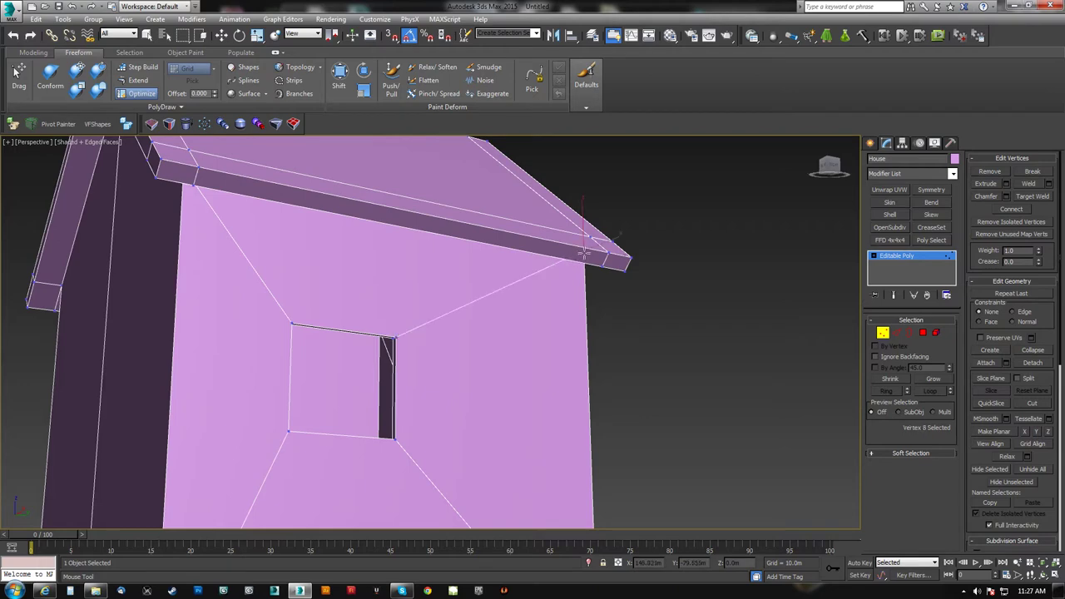
pyautogui.keyDown('alt'); pyautogui.moveTo(542, 271); pyautogui.dragTo(513, 276, button='middle'); pyautogui.keyUp('alt')
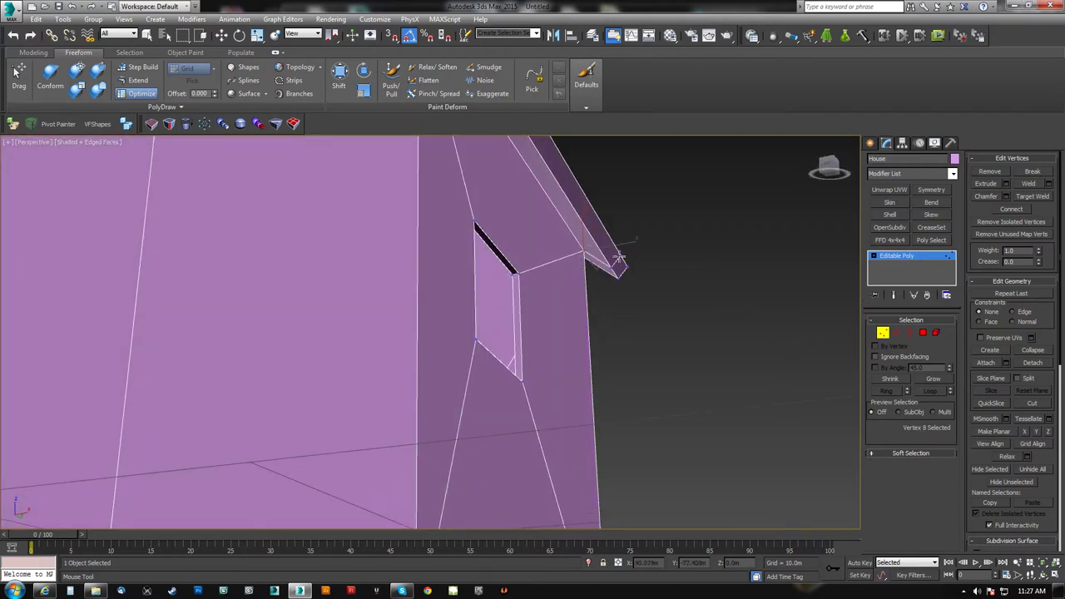
pyautogui.keyDown('alt'); pyautogui.moveTo(594, 270); pyautogui.dragTo(479, 376, button='middle'); pyautogui.keyUp('alt')
pyautogui.scroll(-6, 554, 371)
pyautogui.scroll(8, 561, 373)
pyautogui.scroll(-2, 500, 379)
pyautogui.scroll(-3, 479, 376)
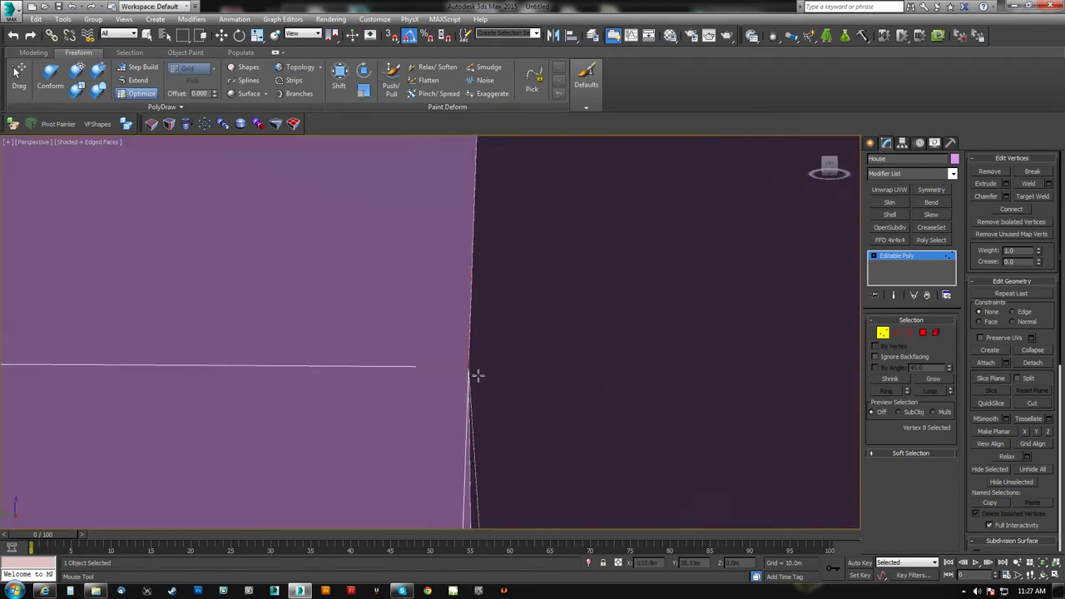
# - Hide the outer polygon of the side wall opposite the window
pyautogui.click(883, 333)
pyautogui.scroll(-5, 619, 379)
pyautogui.keyDown('alt'); pyautogui.moveTo(619, 378); pyautogui.dragTo(492, 353, button='middle'); pyautogui.keyUp('alt')
pyautogui.press('w')
pyautogui.keyDown('alt'); pyautogui.moveTo(409, 328); pyautogui.dragTo(428, 332, button='middle'); pyautogui.keyUp('alt')
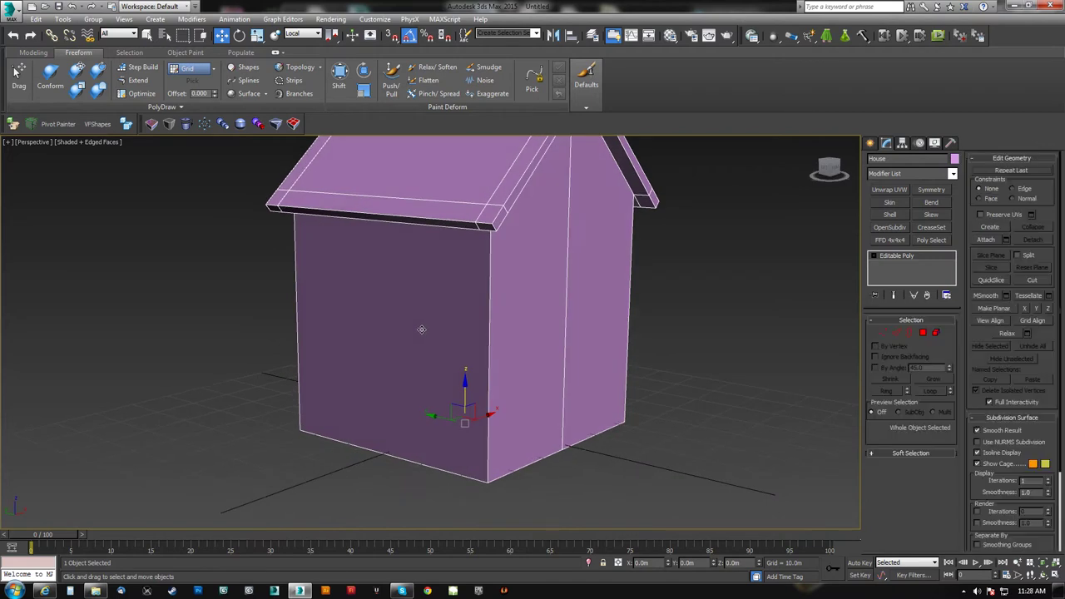
pyautogui.press('4')
pyautogui.click(421, 297)
pyautogui.click(989, 345)
pyautogui.keyDown('alt'); pyautogui.moveTo(454, 334); pyautogui.dragTo(410, 372, button='middle'); pyautogui.keyUp('alt')
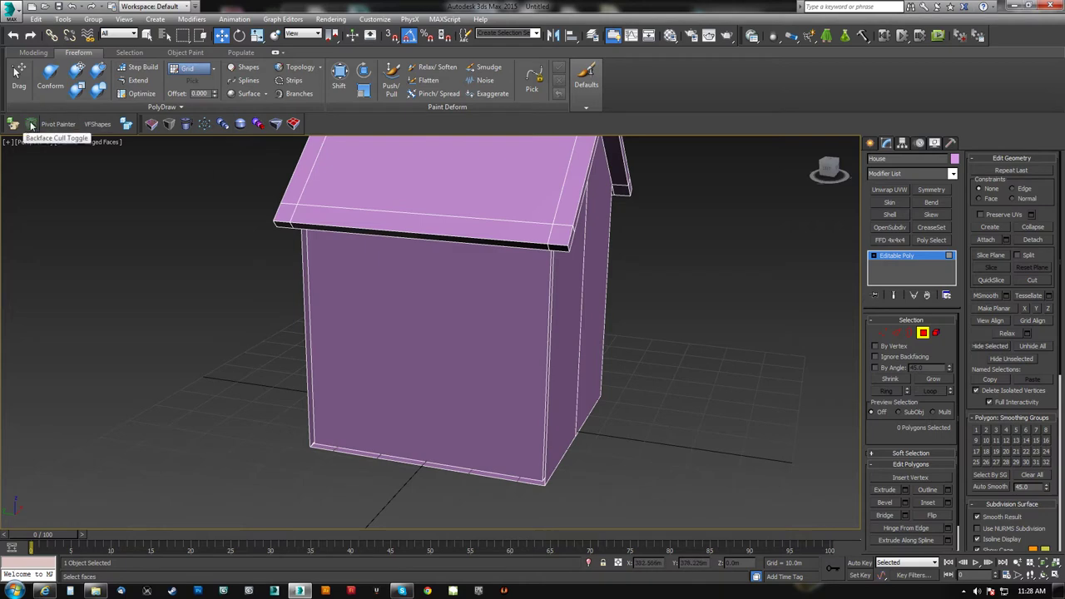
# - Turn on backface culling and use Optimize to connect the inside window opening's three unconnected corners to the nearest inner wall corners
pyautogui.click(31, 124)
pyautogui.moveTo(391, 386)
pyautogui.keyDown('alt'); pyautogui.mouseDown(button='middle')
pyautogui.moveTo(413, 373)
pyautogui.moveTo(398, 367)
pyautogui.mouseUp(button='middle'); pyautogui.keyUp('alt')
pyautogui.click(140, 94)
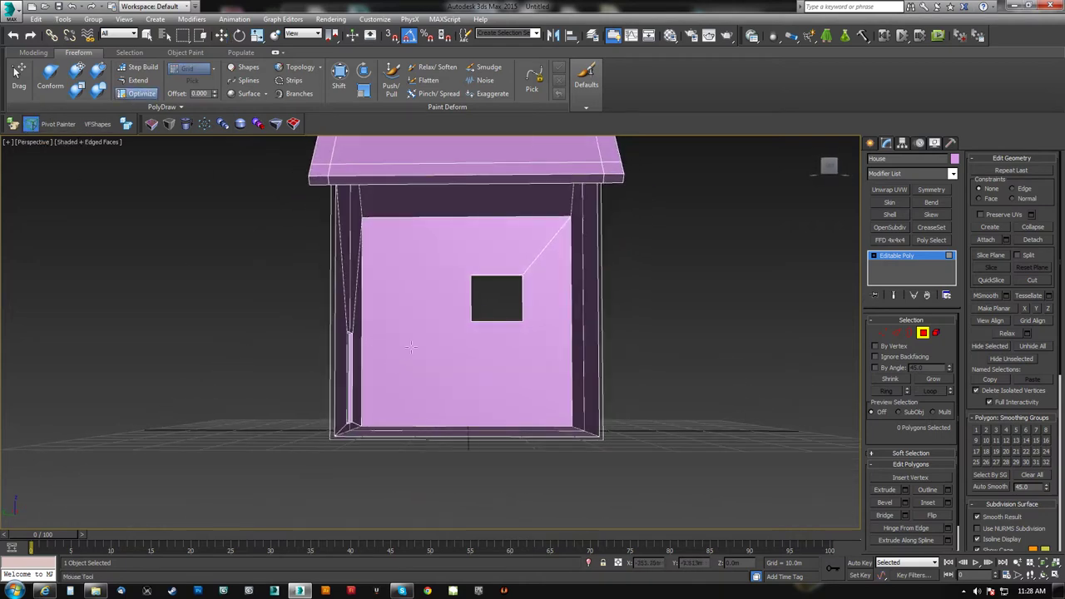
pyautogui.click(358, 418)
pyautogui.keyDown('ctrl'); pyautogui.moveTo(440, 258); pyautogui.dragTo(360, 215); pyautogui.keyUp('ctrl')
pyautogui.keyDown('ctrl'); pyautogui.moveTo(581, 430); pyautogui.dragTo(575, 422); pyautogui.keyUp('ctrl')
pyautogui.keyDown('alt'); pyautogui.moveTo(506, 359); pyautogui.dragTo(293, 380, button='middle'); pyautogui.keyUp('alt')
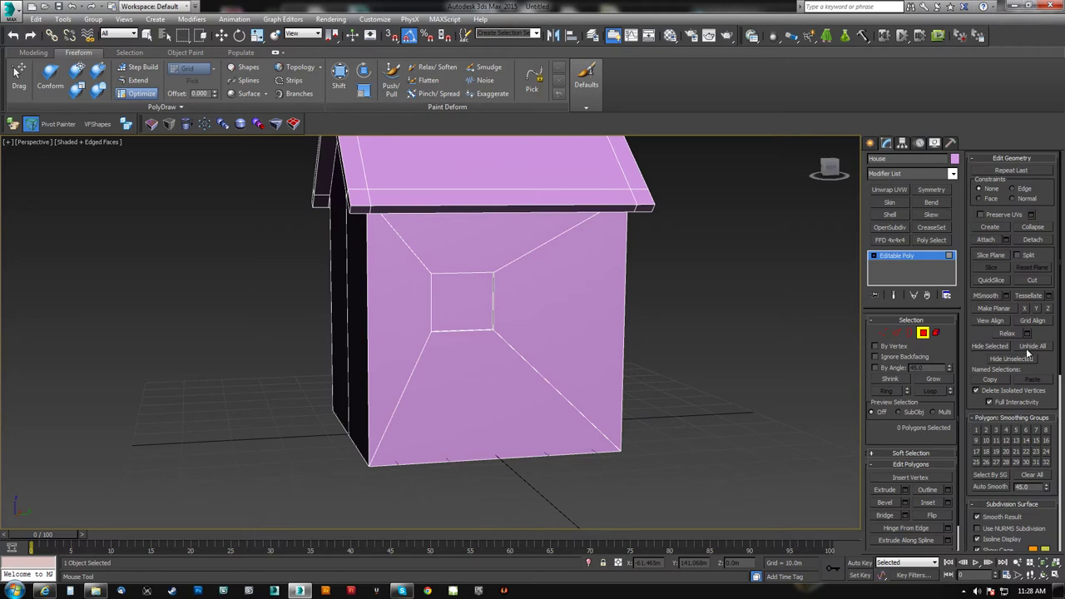
# - Select all eight corner vertices of the existing window opening
pyautogui.keyDown('alt'); pyautogui.moveTo(816, 333); pyautogui.dragTo(481, 303, button='middle'); pyautogui.keyUp('alt')
pyautogui.keyDown('alt'); pyautogui.moveTo(414, 271); pyautogui.dragTo(504, 313, button='middle'); pyautogui.keyUp('alt')
pyautogui.moveTo(460, 310); pyautogui.dragTo(479, 323, button='middle')
pyautogui.scroll(5, 501, 339)
pyautogui.moveTo(500, 365); pyautogui.dragTo(510, 355, button='middle')
pyautogui.press('1')
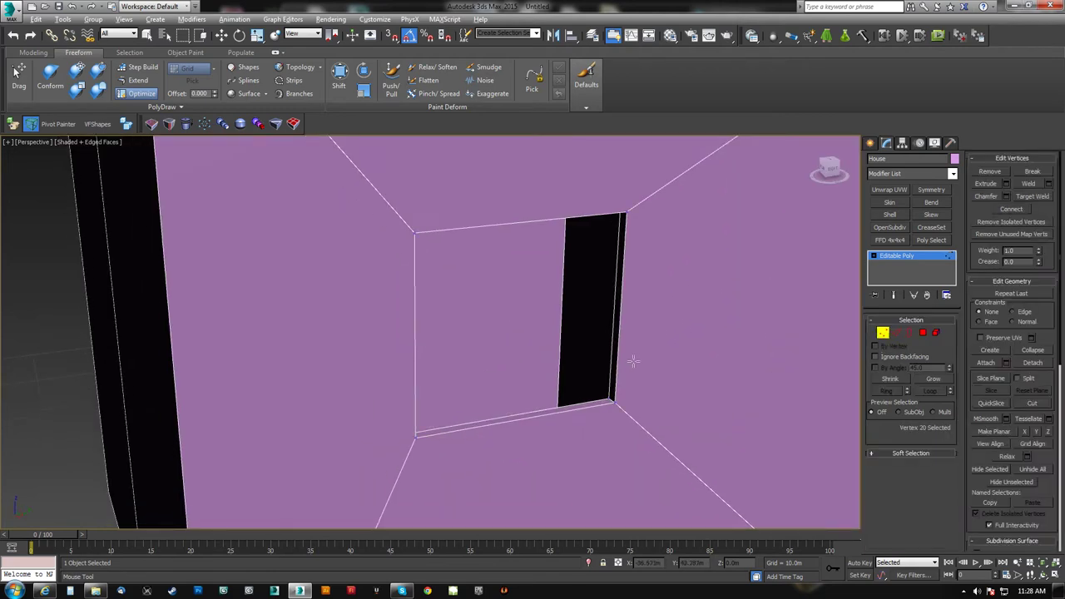
pyautogui.keyDown('alt'); pyautogui.moveTo(633, 362); pyautogui.dragTo(559, 340, button='middle'); pyautogui.keyUp('alt')
pyautogui.moveTo(496, 321); pyautogui.dragTo(492, 318, button='middle')
pyautogui.scroll(-3, 492, 317)
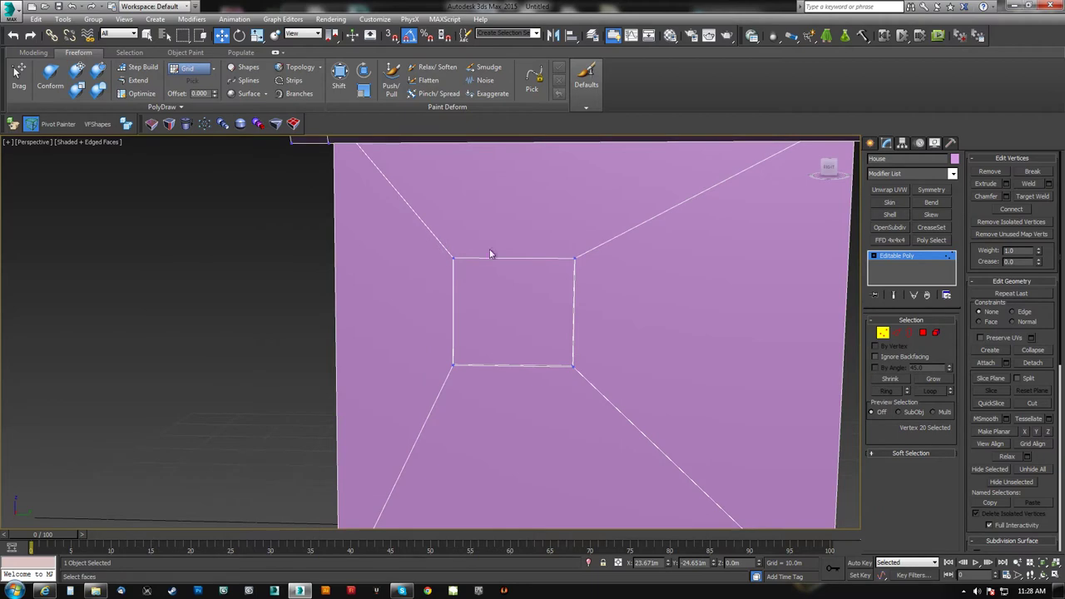
pyautogui.moveTo(594, 406); pyautogui.dragTo(606, 394)
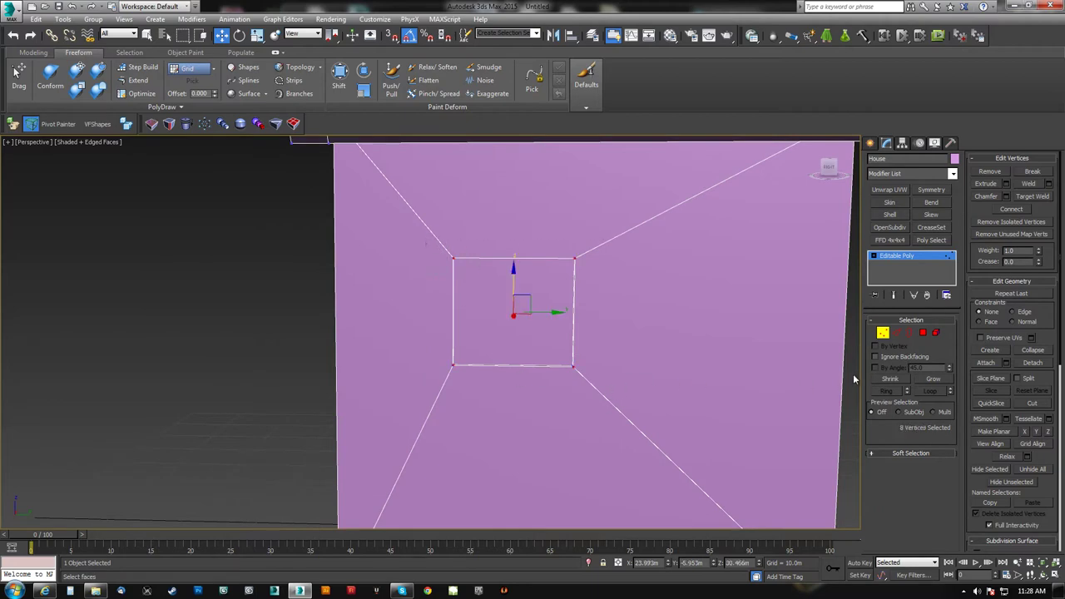
# - Examine the existing window opening's selected corners and the edges around it from inside and outside the house
pyautogui.keyDown('alt'); pyautogui.moveTo(697, 381); pyautogui.dragTo(604, 414, button='middle'); pyautogui.keyUp('alt')
pyautogui.moveTo(497, 346); pyautogui.dragTo(509, 389, button='middle')
pyautogui.scroll(5, 483, 362)
pyautogui.scroll(3, 464, 338)
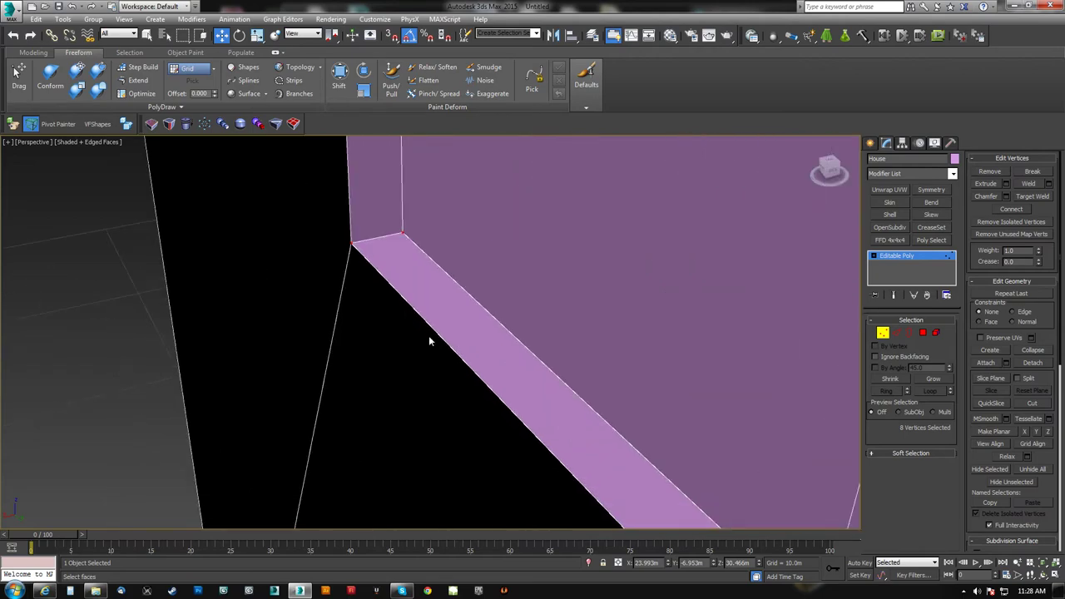
pyautogui.keyDown('alt'); pyautogui.moveTo(502, 398); pyautogui.dragTo(428, 355); pyautogui.keyUp('alt')
pyautogui.keyDown('alt'); pyautogui.moveTo(428, 354); pyautogui.dragTo(418, 361, button='middle'); pyautogui.keyUp('alt')
pyautogui.scroll(-8, 418, 362)
pyautogui.moveTo(457, 391); pyautogui.dragTo(490, 358, button='middle')
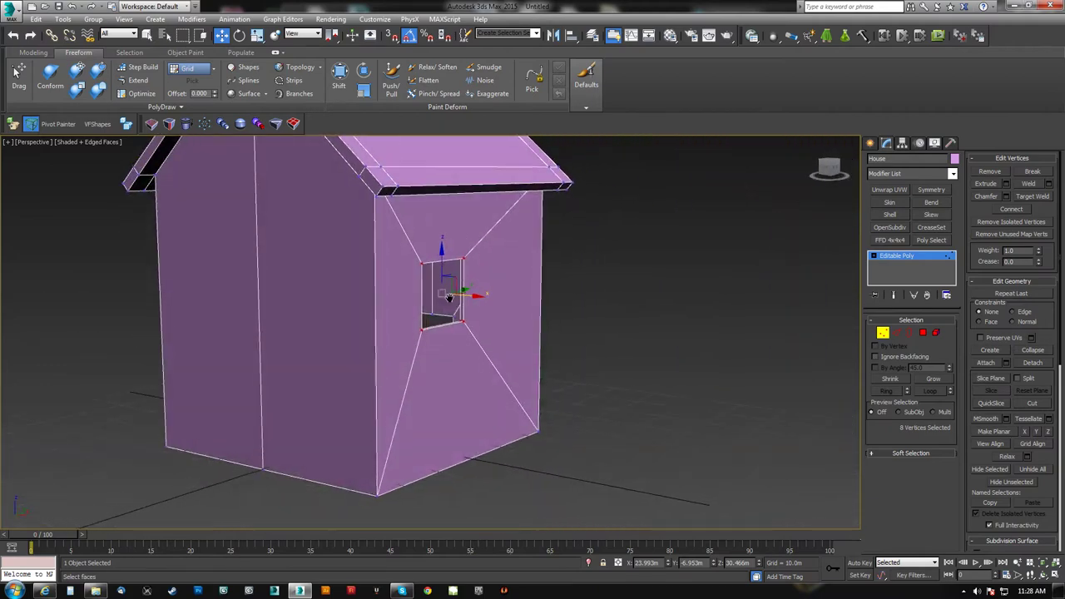
pyautogui.moveTo(446, 293); pyautogui.dragTo(451, 308, button='middle')
pyautogui.scroll(4, 451, 311)
pyautogui.scroll(-7, 451, 312)
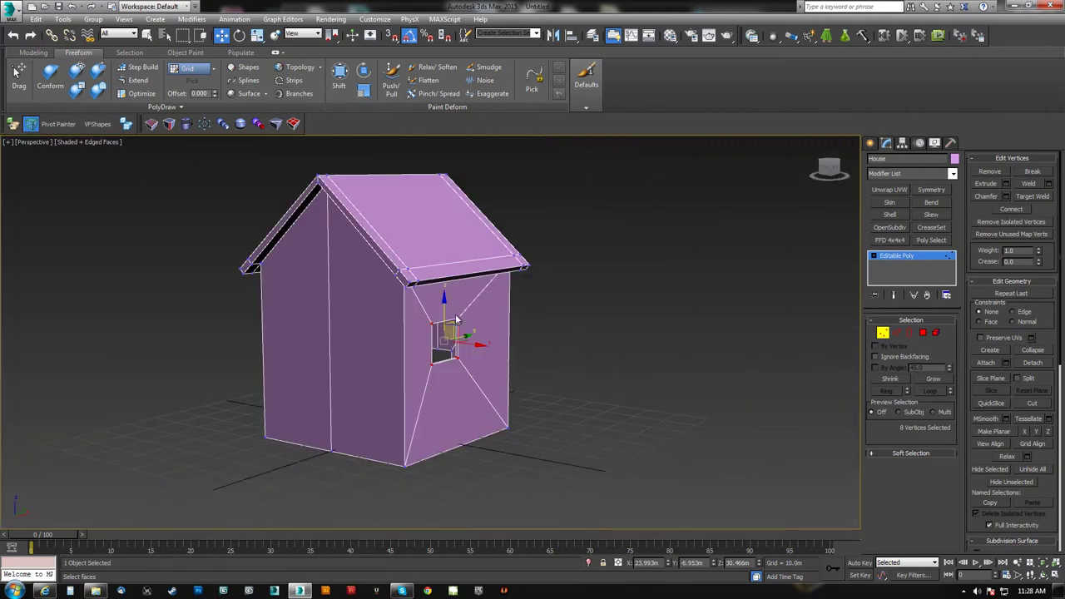
pyautogui.keyDown('alt'); pyautogui.moveTo(470, 325); pyautogui.dragTo(395, 281, button='middle'); pyautogui.keyUp('alt')
pyautogui.scroll(4, 457, 325)
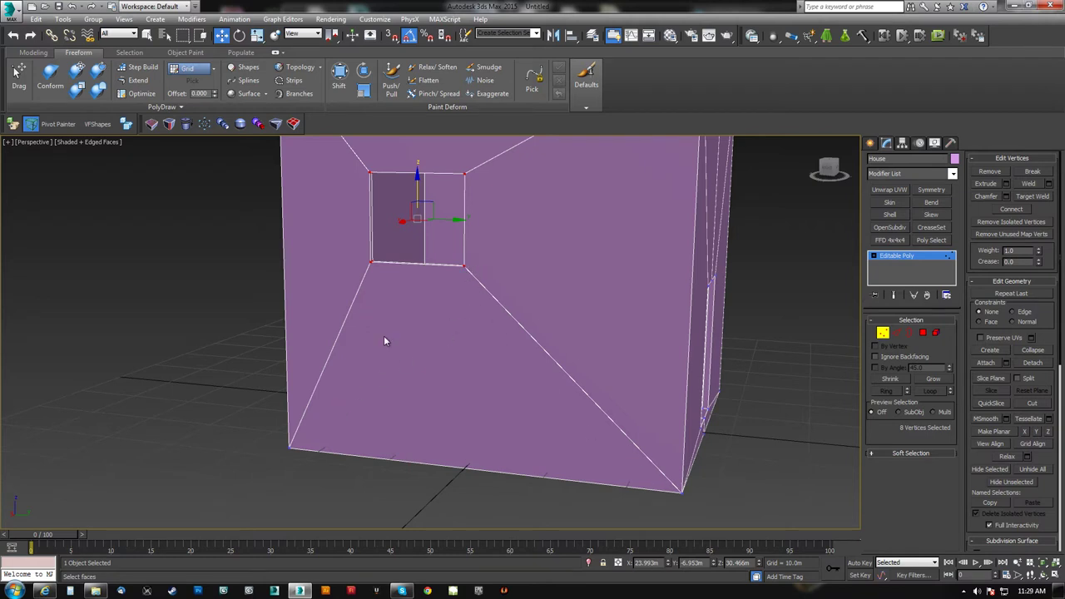
pyautogui.keyDown('alt'); pyautogui.moveTo(438, 364); pyautogui.dragTo(439, 320, button='middle'); pyautogui.keyUp('alt')
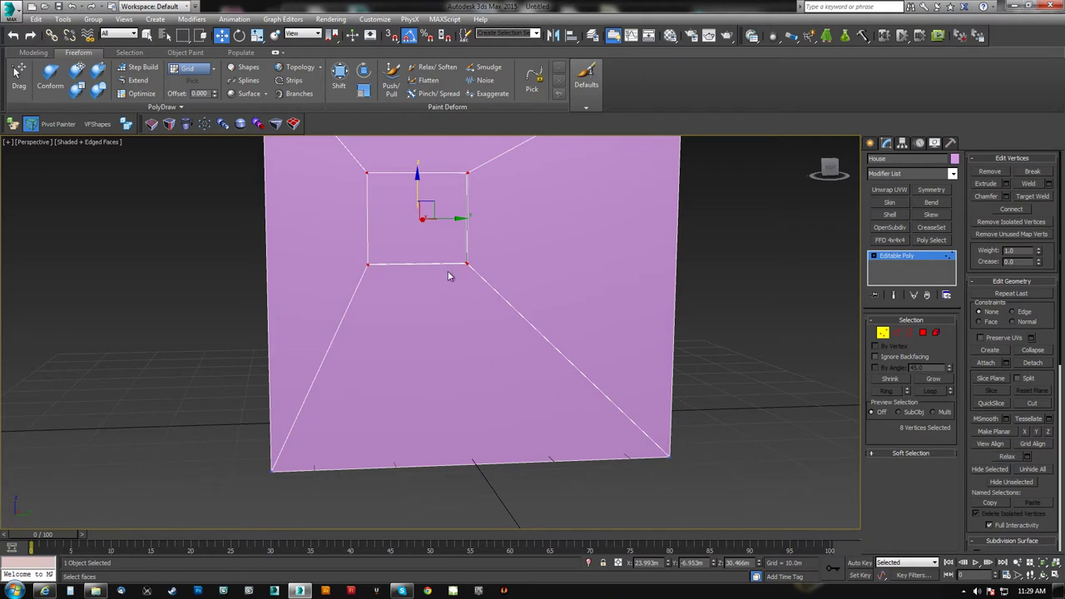
pyautogui.keyDown('alt'); pyautogui.moveTo(451, 373); pyautogui.dragTo(480, 400, button='middle'); pyautogui.keyUp('alt')
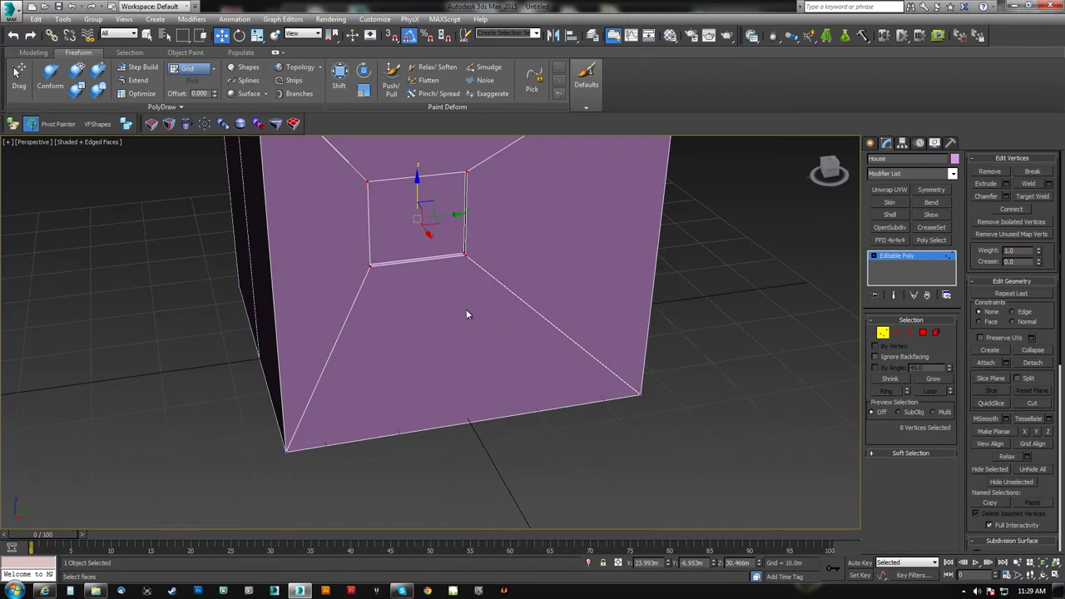
pyautogui.keyDown('alt'); pyautogui.moveTo(452, 316); pyautogui.dragTo(495, 327, button='middle'); pyautogui.keyUp('alt')
# - Inset the outer and inner polygons of the solid side wall together and bridge them to cut a second window opening
pyautogui.click(881, 332)
pyautogui.moveTo(729, 342); pyautogui.dragTo(503, 302, button='middle')
pyautogui.scroll(-5, 544, 312)
pyautogui.click(921, 332)
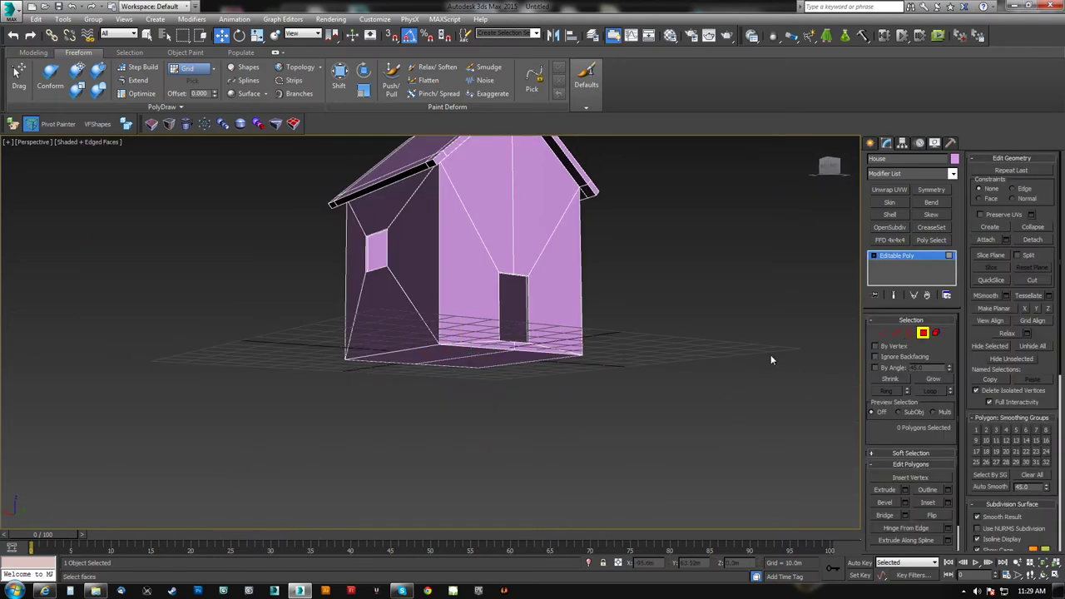
pyautogui.keyDown('alt'); pyautogui.moveTo(589, 323); pyautogui.dragTo(601, 342, button='middle'); pyautogui.keyUp('alt')
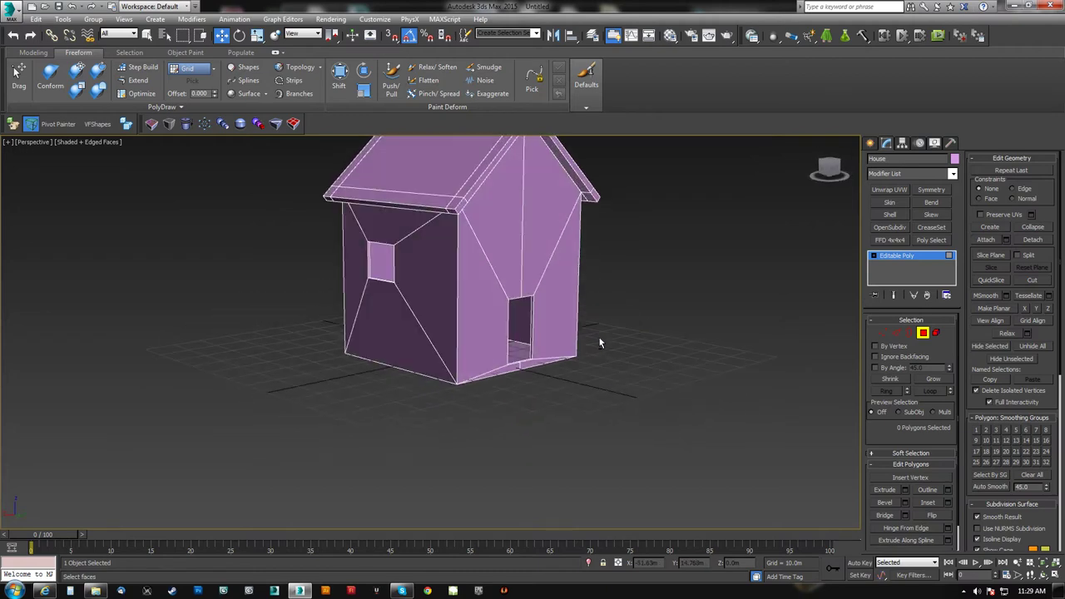
pyautogui.click(522, 309)
pyautogui.keyDown('alt'); pyautogui.moveTo(561, 375); pyautogui.dragTo(493, 361, button='middle'); pyautogui.keyUp('alt')
pyautogui.keyDown('ctrl'); pyautogui.click(473, 294); pyautogui.keyUp('ctrl')
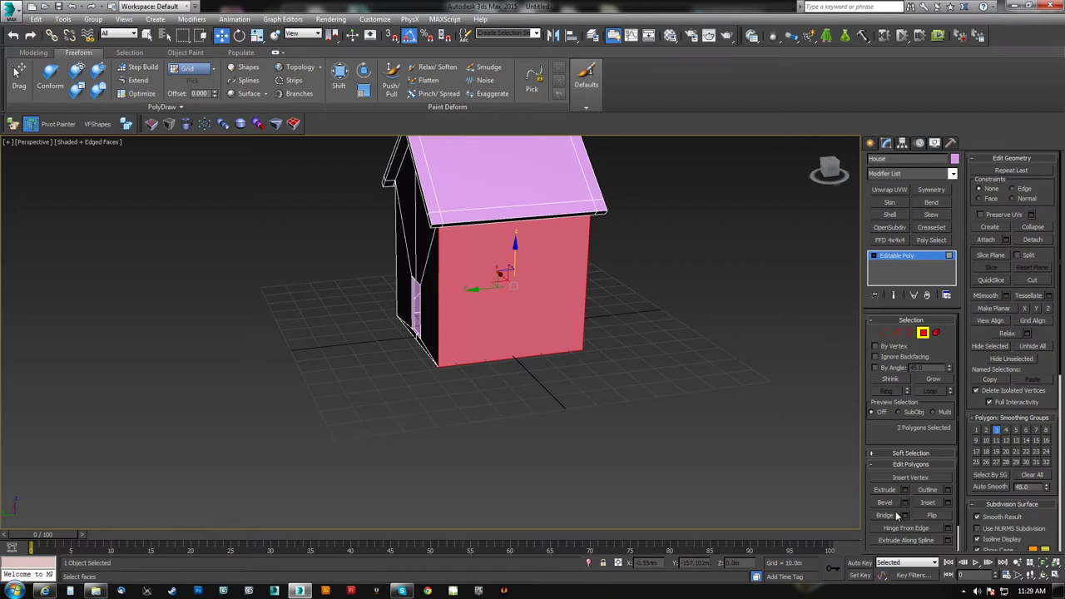
pyautogui.click(928, 504)
pyautogui.moveTo(525, 315); pyautogui.dragTo(549, 239)
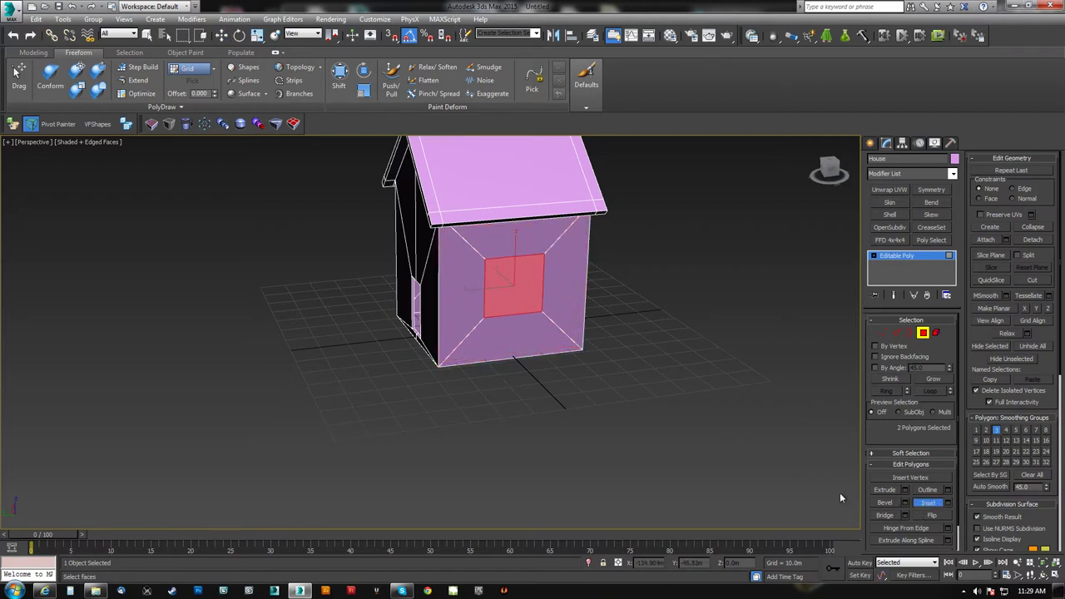
pyautogui.click(884, 515)
pyautogui.scroll(5, 531, 337)
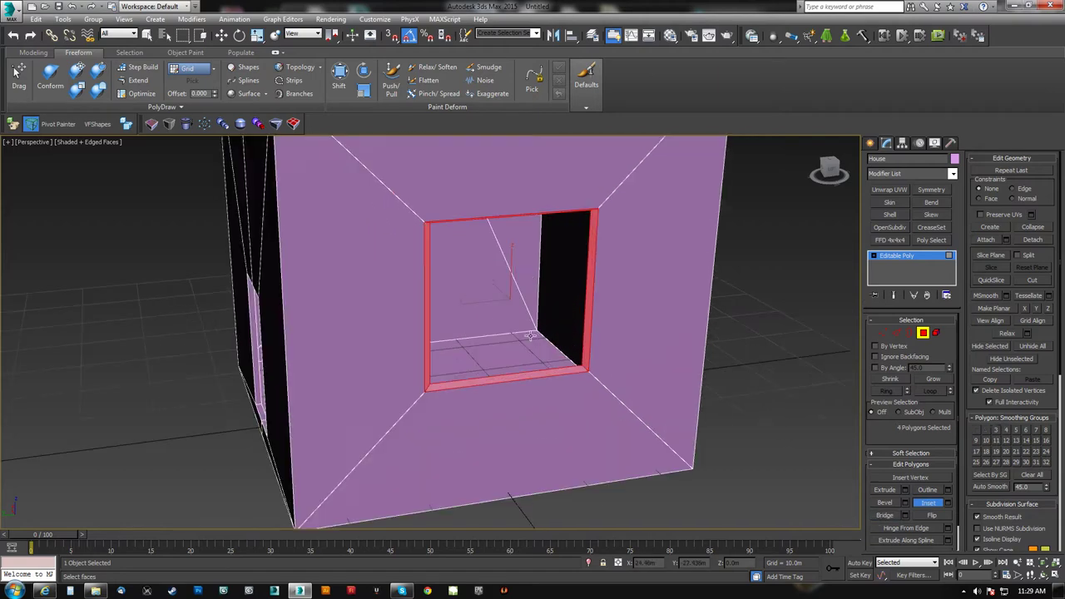
# - Select the four polygons around the new window opening
pyautogui.click(542, 405)
pyautogui.keyDown('alt'); pyautogui.moveTo(521, 409); pyautogui.dragTo(418, 337, button='middle'); pyautogui.keyUp('alt')
pyautogui.click(433, 286)
pyautogui.keyDown('ctrl'); pyautogui.click(400, 378); pyautogui.keyUp('ctrl')
pyautogui.keyDown('ctrl'); pyautogui.click(563, 394); pyautogui.keyUp('ctrl')
pyautogui.keyDown('alt'); pyautogui.moveTo(563, 395); pyautogui.dragTo(529, 354, button='middle'); pyautogui.keyUp('alt')
pyautogui.keyDown('ctrl'); pyautogui.click(486, 507); pyautogui.keyUp('ctrl')
pyautogui.keyDown('alt'); pyautogui.moveTo(486, 507); pyautogui.dragTo(614, 333, button='middle'); pyautogui.keyUp('alt')
# - Examine the wall thickness and edges around the new window in wireframe and shaded display
pyautogui.scroll(5, 573, 357)
pyautogui.keyDown('alt'); pyautogui.moveTo(555, 366); pyautogui.dragTo(449, 359, button='middle'); pyautogui.keyUp('alt')
pyautogui.scroll(-5, 517, 372)
pyautogui.scroll(4, 514, 364)
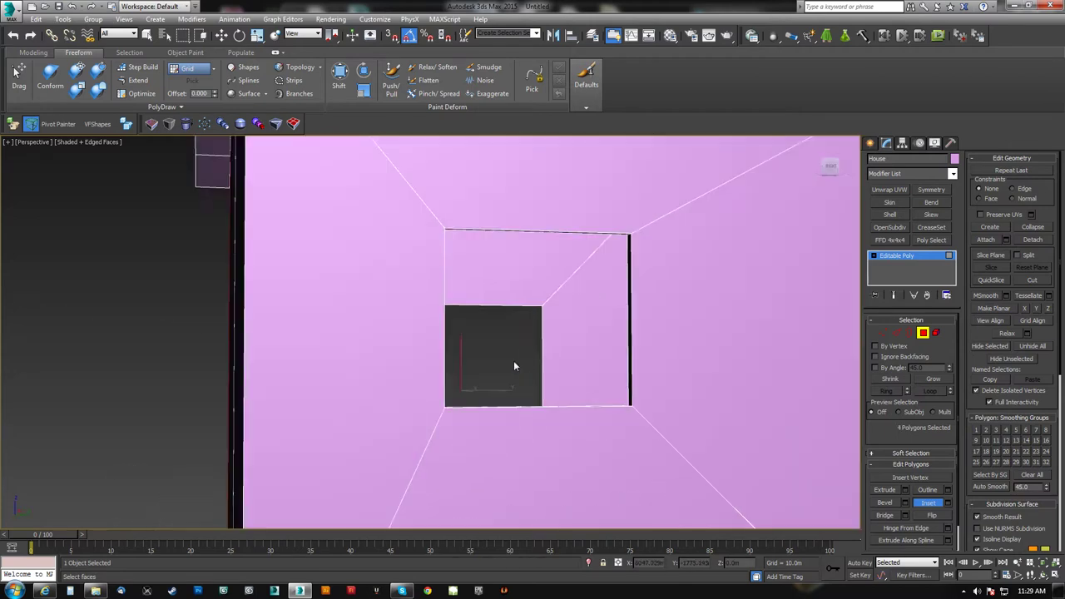
pyautogui.scroll(5, 535, 359)
pyautogui.press('F3')
pyautogui.scroll(2, 416, 283)
pyautogui.scroll(6, 410, 279)
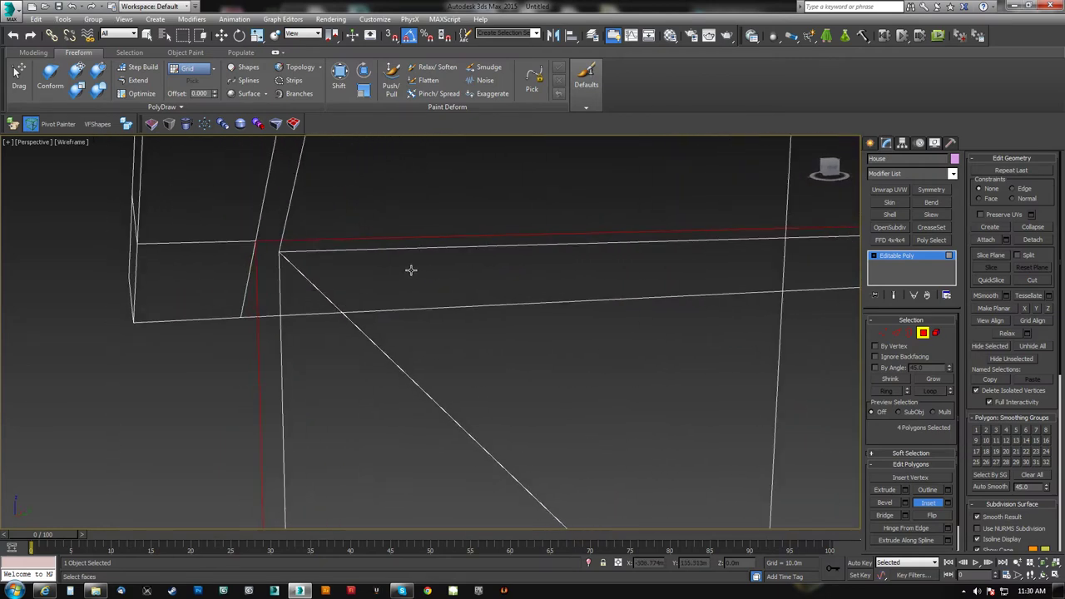
pyautogui.scroll(-3, 278, 278)
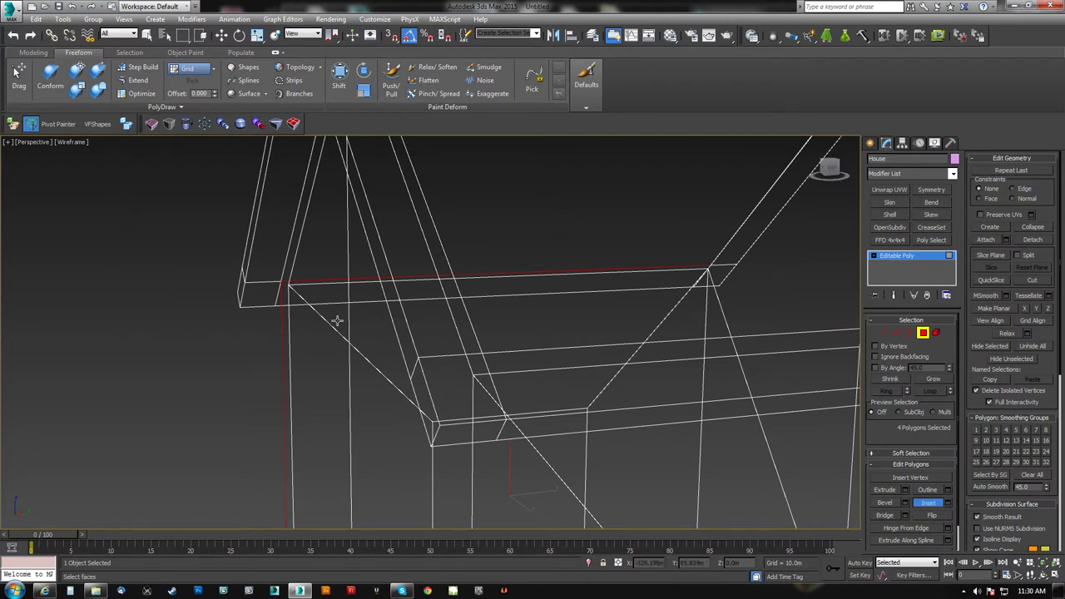
pyautogui.keyDown('alt'); pyautogui.moveTo(306, 390); pyautogui.dragTo(350, 349, button='middle'); pyautogui.keyUp('alt')
pyautogui.press('F3')
pyautogui.moveTo(400, 390)
pyautogui.keyDown('alt'); pyautogui.mouseDown(button='middle')
pyautogui.moveTo(440, 380)
pyautogui.moveTo(531, 392)
pyautogui.moveTo(511, 374)
pyautogui.moveTo(610, 375)
pyautogui.moveTo(487, 384)
pyautogui.mouseUp(button='middle'); pyautogui.keyUp('alt')
# - Make the new window's sill and head polygons planar in Z and its two side polygons planar in Y
pyautogui.click(487, 385)
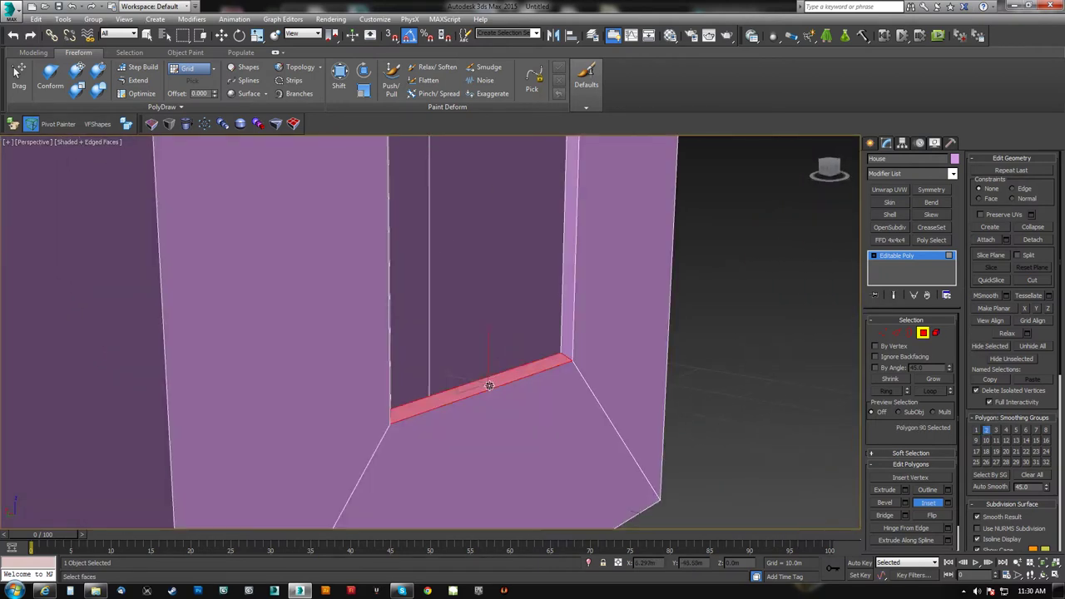
pyautogui.click(1050, 310)
pyautogui.moveTo(652, 235); pyautogui.dragTo(598, 261, button='middle')
pyautogui.click(535, 309)
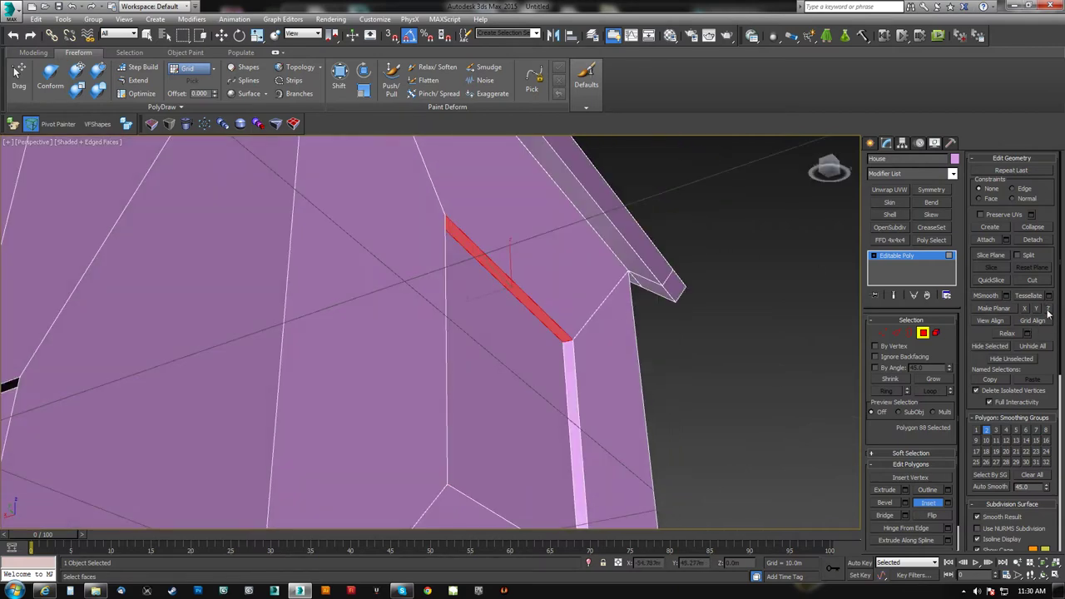
pyautogui.click(570, 410)
pyautogui.keyDown('alt'); pyautogui.moveTo(570, 410); pyautogui.dragTo(499, 390, button='middle'); pyautogui.keyUp('alt')
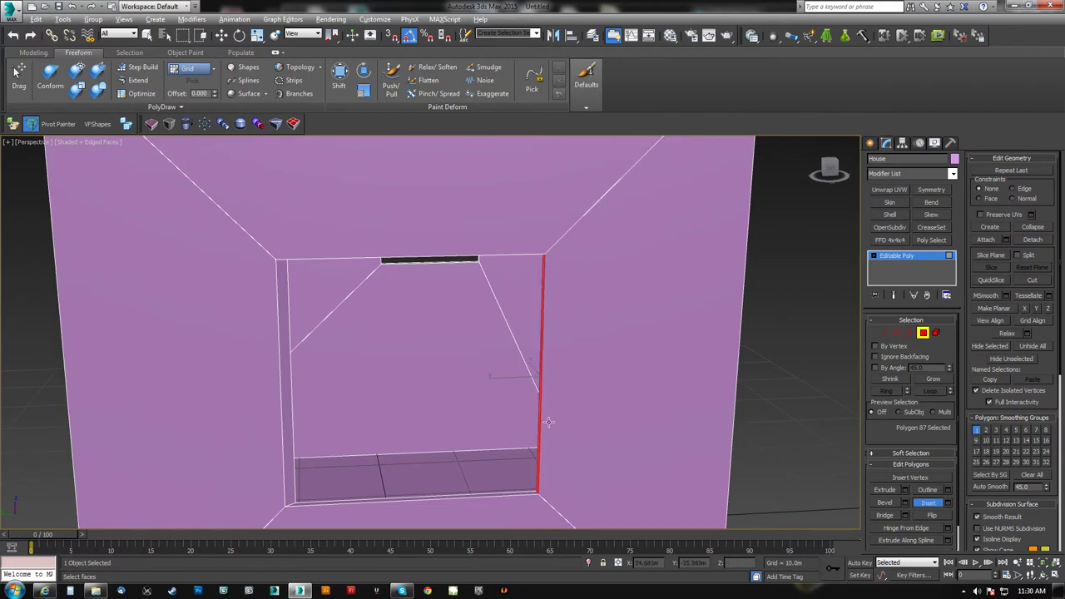
pyautogui.keyDown('alt'); pyautogui.moveTo(552, 423); pyautogui.dragTo(305, 385, button='middle'); pyautogui.keyUp('alt')
pyautogui.click(296, 382)
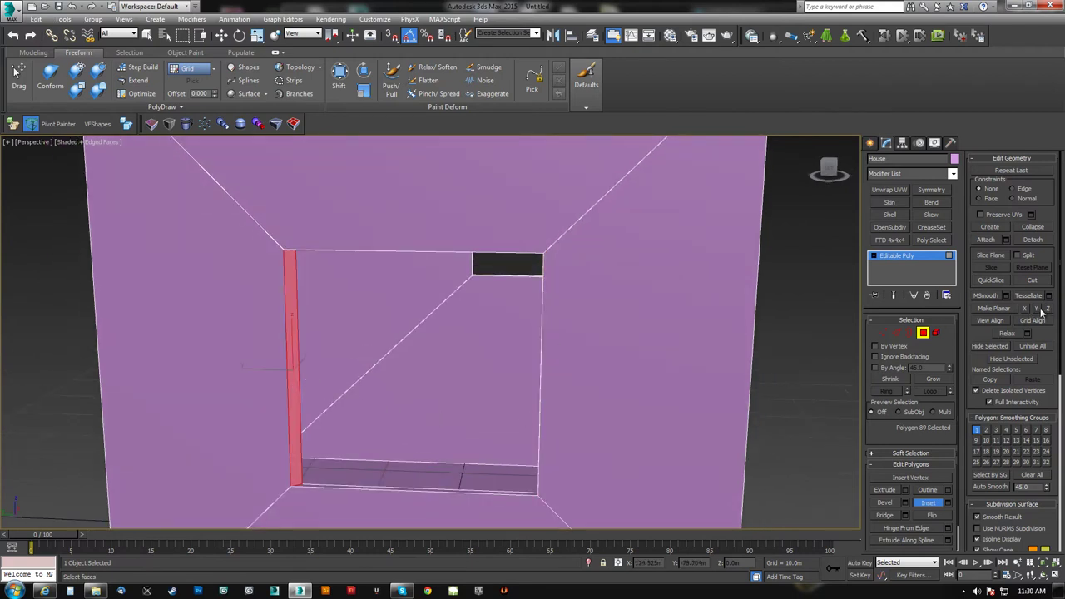
pyautogui.scroll(-8, 511, 409)
pyautogui.keyDown('alt'); pyautogui.moveTo(552, 400); pyautogui.dragTo(469, 399, button='middle'); pyautogui.keyUp('alt')
pyautogui.scroll(5, 479, 396)
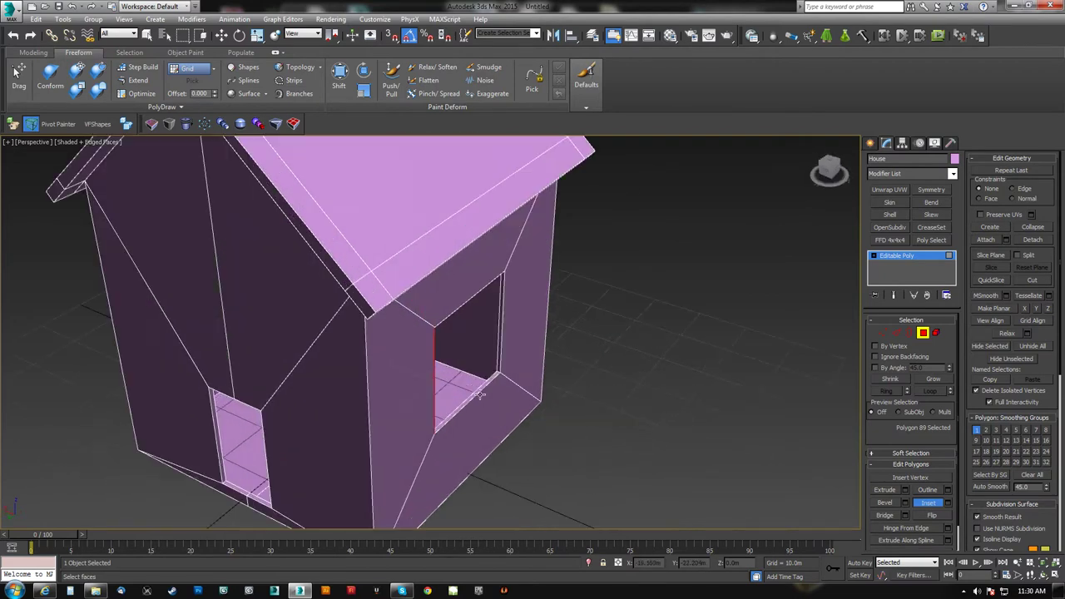
# - Select all eight corner vertices of the new window opening, inner and outer
pyautogui.click(481, 389)
pyautogui.press('w')
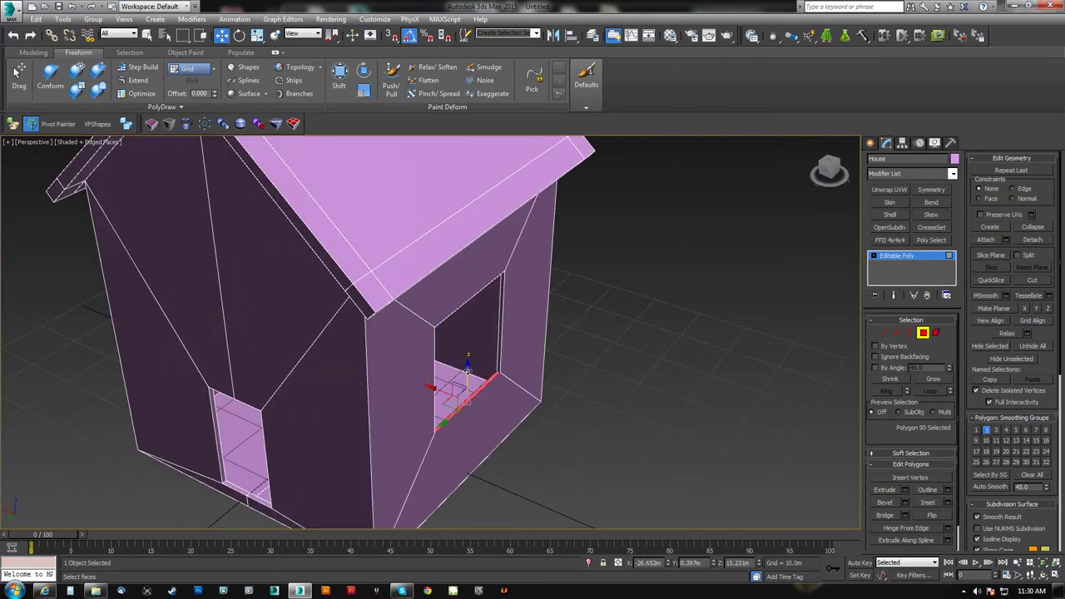
pyautogui.keyDown('alt'); pyautogui.moveTo(468, 369); pyautogui.dragTo(373, 264, button='middle'); pyautogui.keyUp('alt')
pyautogui.keyDown('alt'); pyautogui.moveTo(451, 301); pyautogui.dragTo(477, 303, button='middle'); pyautogui.keyUp('alt')
pyautogui.press('F3')
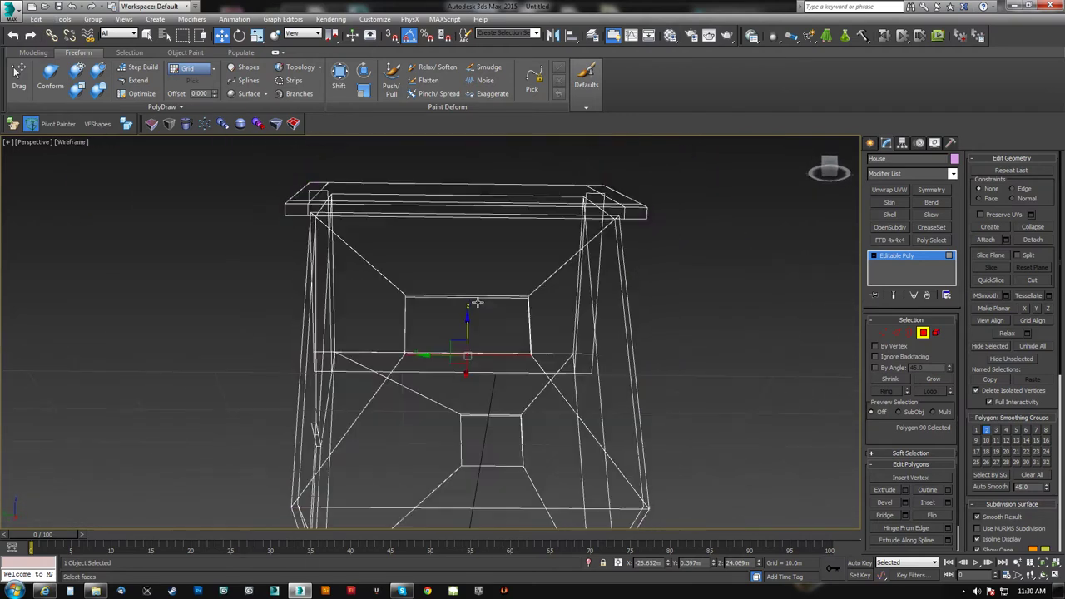
pyautogui.press('1')
pyautogui.moveTo(392, 278); pyautogui.dragTo(551, 374)
pyautogui.press('F3')
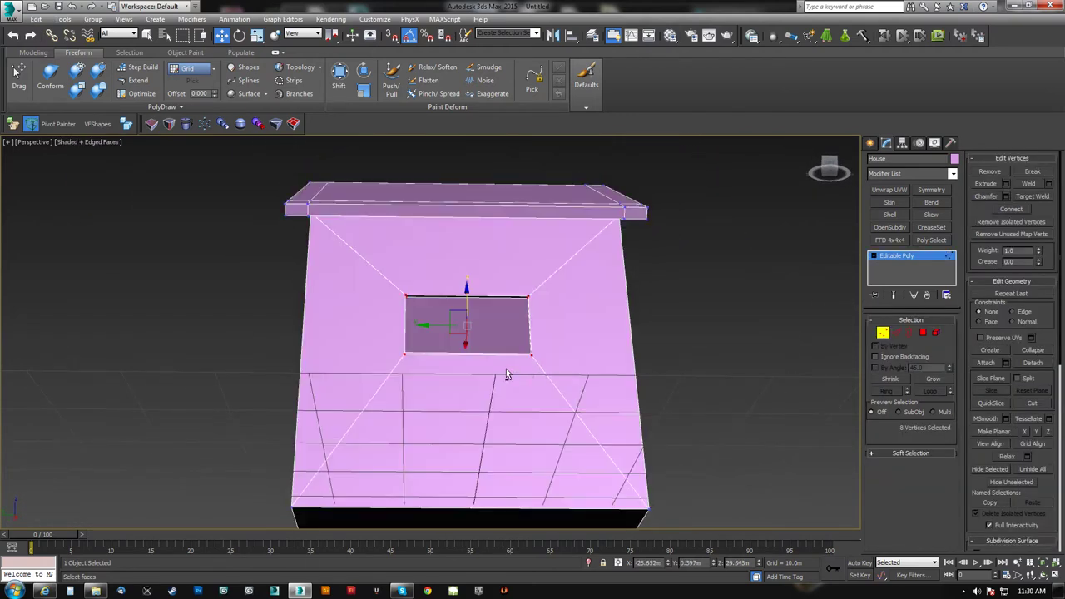
# - Scale the new window's selected vertices smaller and move them to about Y 12.7 m and Z 20.1 m
pyautogui.keyDown('alt'); pyautogui.moveTo(506, 368); pyautogui.dragTo(505, 371, button='middle'); pyautogui.keyUp('alt')
pyautogui.moveTo(471, 291); pyautogui.dragTo(469, 351)
pyautogui.press('r')
pyautogui.moveTo(428, 385); pyautogui.dragTo(352, 386)
pyautogui.press('w')
pyautogui.keyDown('alt'); pyautogui.moveTo(352, 386); pyautogui.dragTo(440, 385, button='middle'); pyautogui.keyUp('alt')
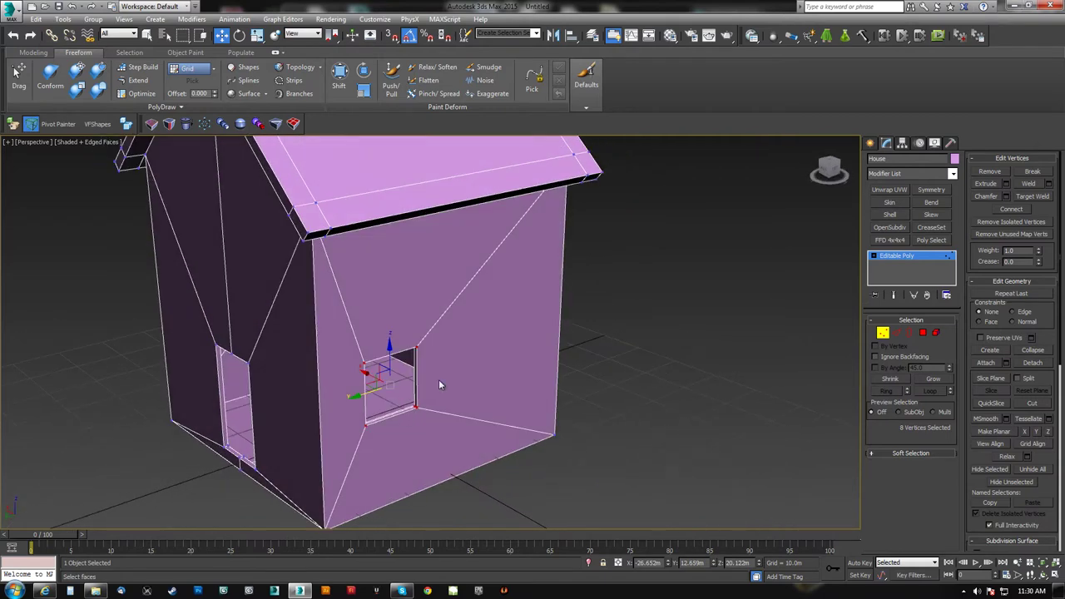
# - Inset the outer and inner polygons of the wall's wider section beside the window and bridge them into another opening
pyautogui.click(924, 333)
pyautogui.click(528, 364)
pyautogui.keyDown('alt'); pyautogui.moveTo(527, 364); pyautogui.dragTo(368, 373, button='middle'); pyautogui.keyUp('alt')
pyautogui.keyDown('ctrl'); pyautogui.click(456, 340); pyautogui.keyUp('ctrl')
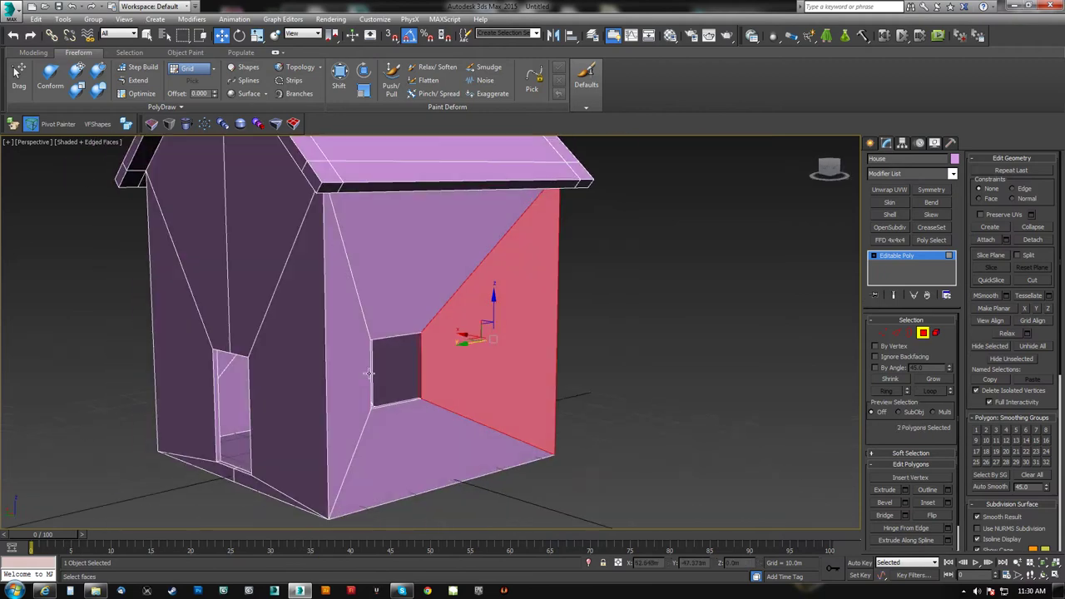
pyautogui.click(926, 502)
pyautogui.moveTo(483, 339); pyautogui.dragTo(512, 340)
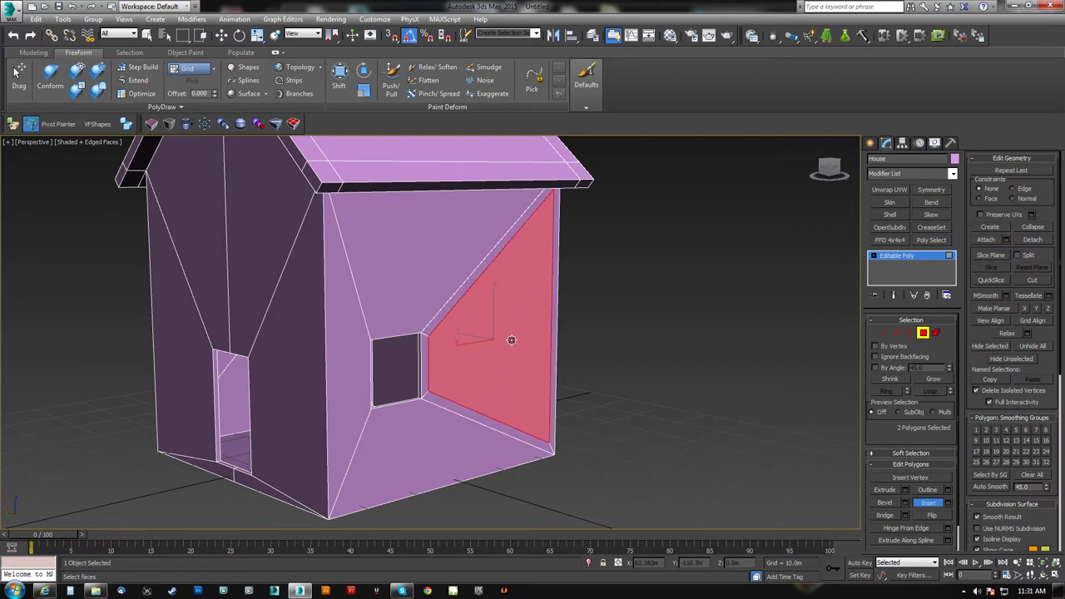
pyautogui.click(893, 516)
# - Make the slanted upper and lower polygons lining the bridged opening planar in Z
pyautogui.keyDown('alt'); pyautogui.moveTo(486, 402); pyautogui.dragTo(431, 324, button='middle'); pyautogui.keyUp('alt')
pyautogui.click(458, 315)
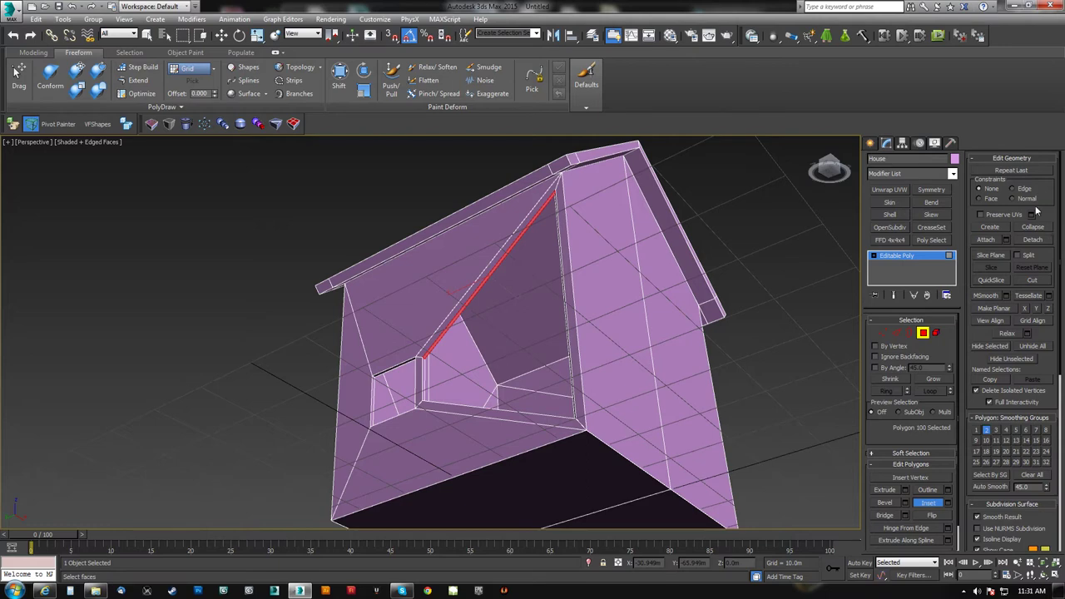
pyautogui.click(1050, 310)
pyautogui.keyDown('alt'); pyautogui.moveTo(514, 334); pyautogui.dragTo(504, 406, button='middle'); pyautogui.keyUp('alt')
pyautogui.click(500, 413)
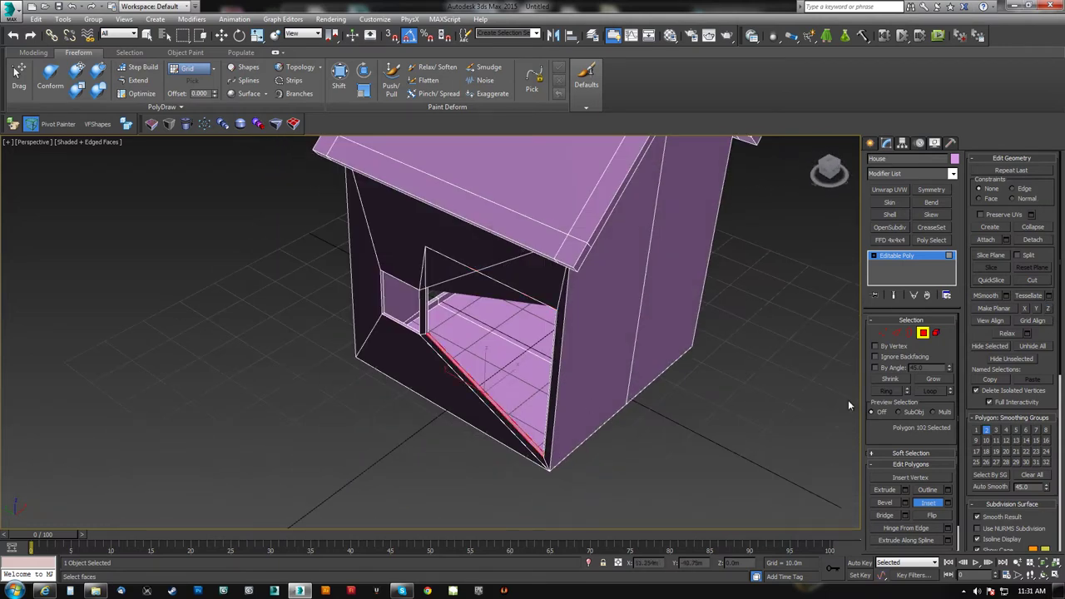
pyautogui.click(1049, 309)
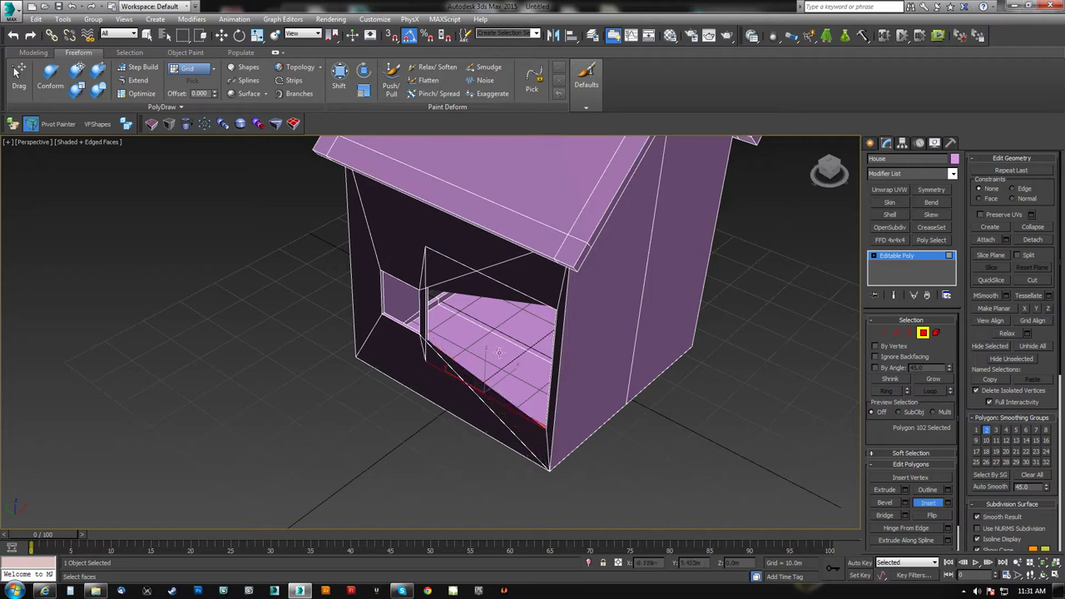
# - Select all four polygons lining the new larger opening beside the window
pyautogui.click(426, 317)
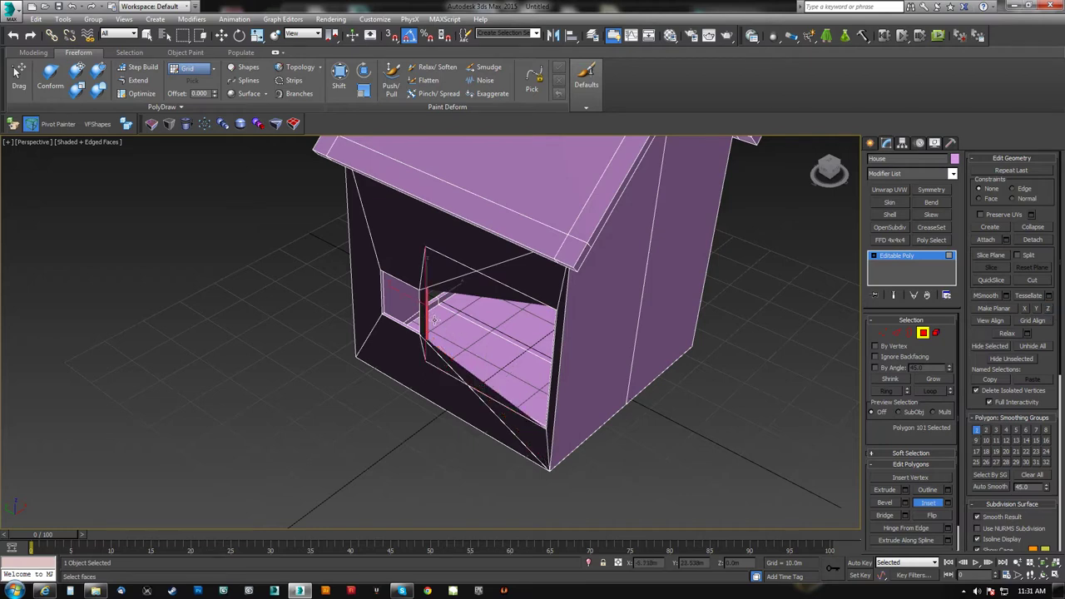
pyautogui.keyDown('alt'); pyautogui.moveTo(422, 376); pyautogui.dragTo(511, 292, button='middle'); pyautogui.keyUp('alt')
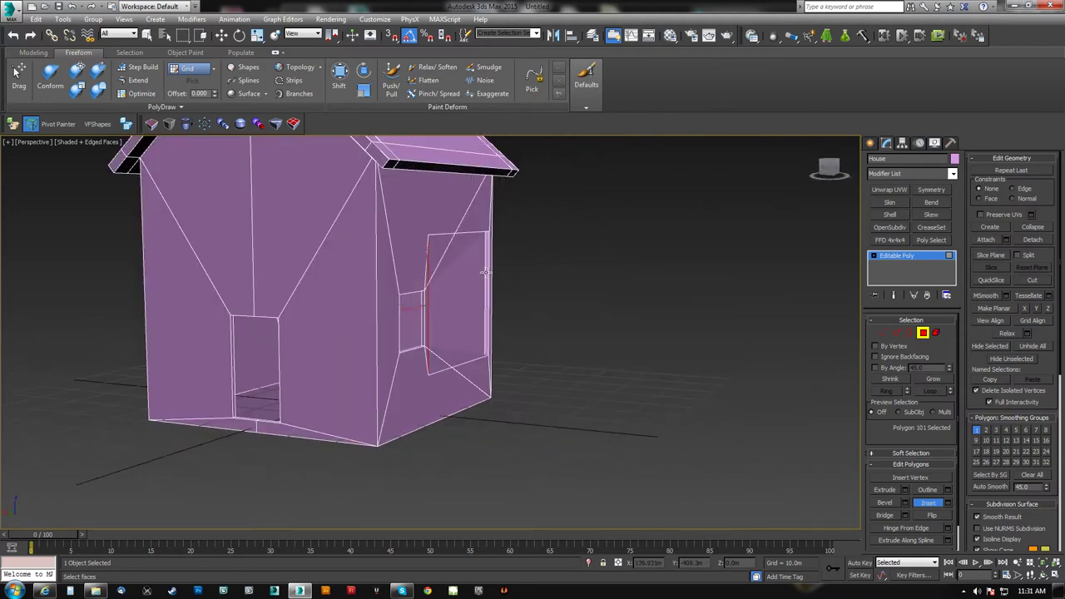
pyautogui.click(485, 272)
pyautogui.keyDown('alt'); pyautogui.moveTo(726, 295); pyautogui.dragTo(475, 343, button='middle'); pyautogui.keyUp('alt')
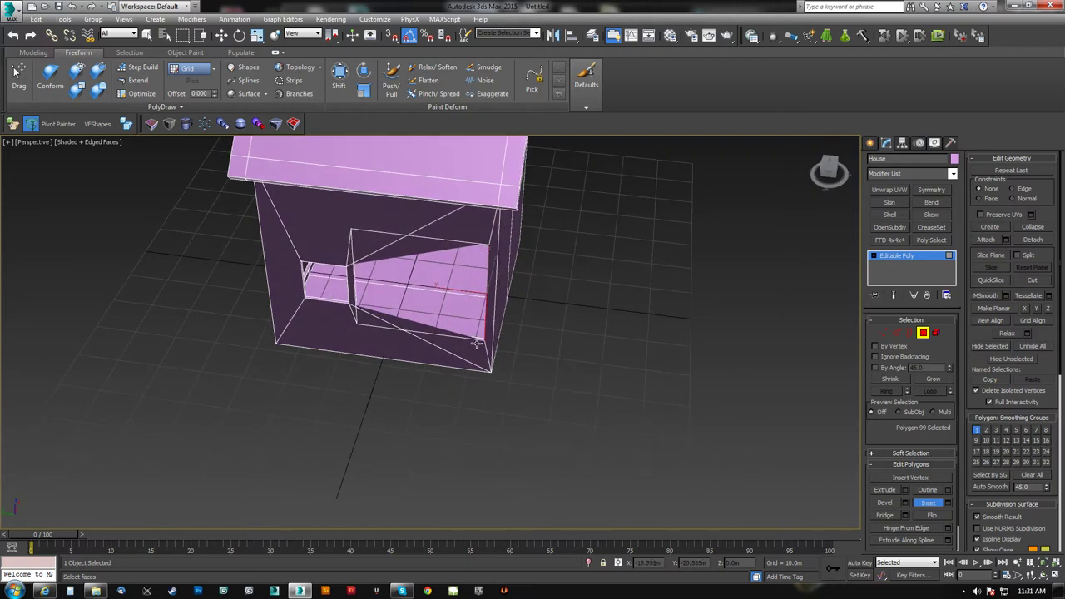
pyautogui.keyDown('ctrl'); pyautogui.click(478, 338); pyautogui.keyUp('ctrl')
pyautogui.keyDown('alt'); pyautogui.moveTo(429, 301); pyautogui.dragTo(450, 249, button='middle'); pyautogui.keyUp('alt')
pyautogui.scroll(6, 457, 242)
pyautogui.keyDown('ctrl'); pyautogui.click(457, 235); pyautogui.keyUp('ctrl')
pyautogui.moveTo(363, 325)
pyautogui.keyDown('alt'); pyautogui.mouseDown(button='middle')
pyautogui.moveTo(473, 285)
pyautogui.moveTo(370, 331)
pyautogui.mouseUp(button='middle'); pyautogui.keyUp('alt')
pyautogui.keyDown('alt'); pyautogui.moveTo(534, 328); pyautogui.dragTo(577, 333, button='middle'); pyautogui.keyUp('alt')
pyautogui.keyDown('ctrl'); pyautogui.click(538, 327); pyautogui.keyUp('ctrl')
pyautogui.scroll(-5, 529, 364)
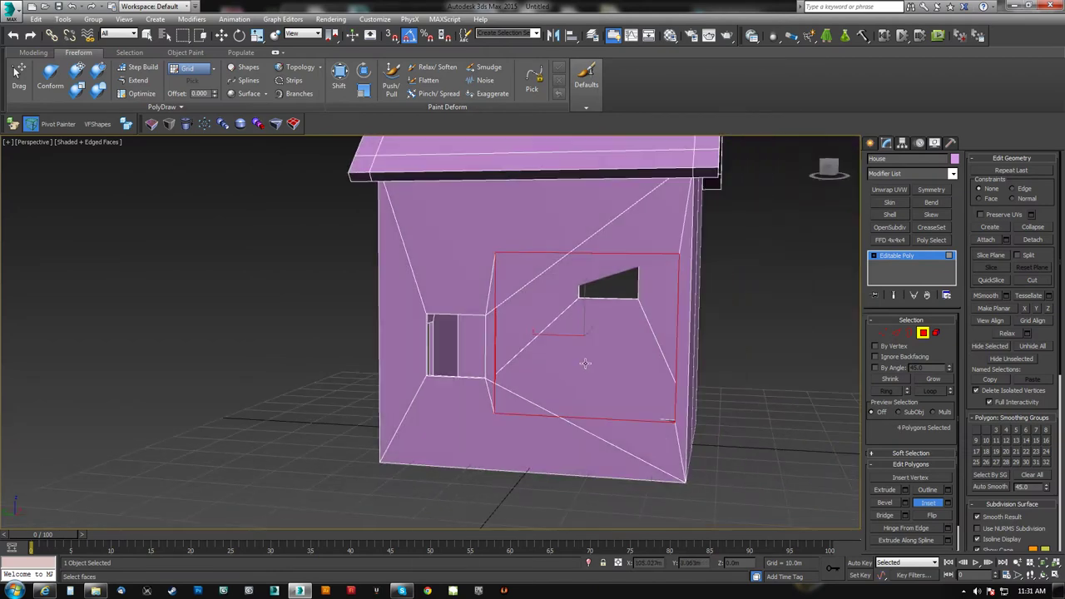
# - Scale the selected lining polygons of the larger opening shorter vertically and move them down level with the neighbouring window
pyautogui.moveTo(588, 341); pyautogui.dragTo(585, 392)
pyautogui.press('w')
pyautogui.moveTo(585, 297); pyautogui.dragTo(585, 314)
# - Select the upper lining polygons of both side-by-side windows and make them planar in Z
pyautogui.keyDown('alt'); pyautogui.moveTo(549, 344); pyautogui.dragTo(496, 374, button='middle'); pyautogui.keyUp('alt')
pyautogui.scroll(5, 497, 364)
pyautogui.keyDown('alt'); pyautogui.moveTo(450, 341); pyautogui.dragTo(425, 198, button='middle'); pyautogui.keyUp('alt')
pyautogui.click(422, 191)
pyautogui.keyDown('ctrl'); pyautogui.click(669, 264); pyautogui.keyUp('ctrl')
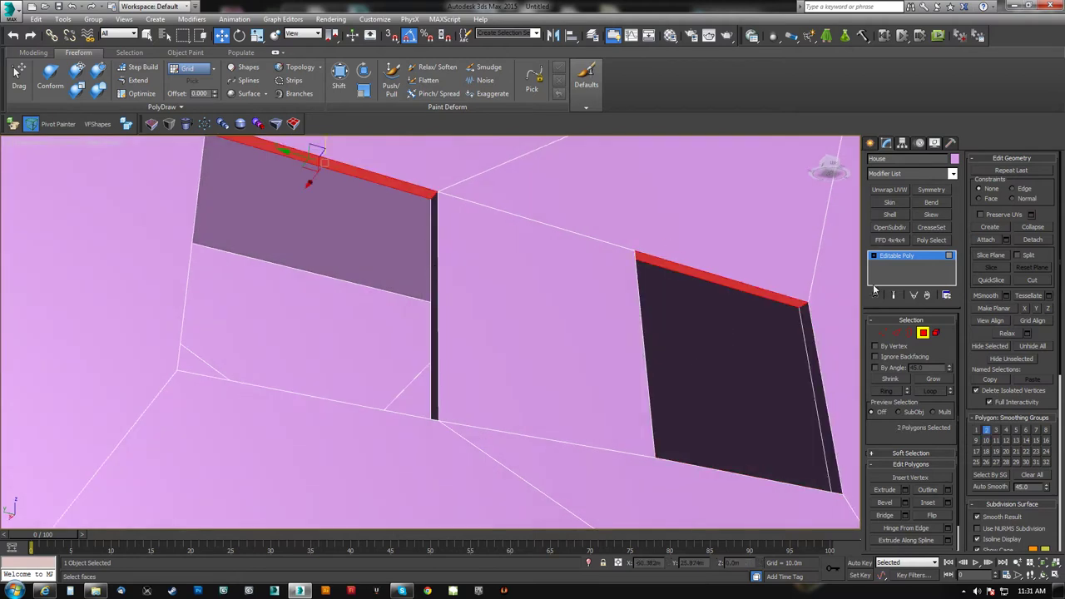
pyautogui.click(1050, 308)
# - Select the lower lining polygons of both side-by-side windows and make them planar in Z
pyautogui.keyDown('alt'); pyautogui.moveTo(750, 333); pyautogui.dragTo(371, 410, button='middle'); pyautogui.keyUp('alt')
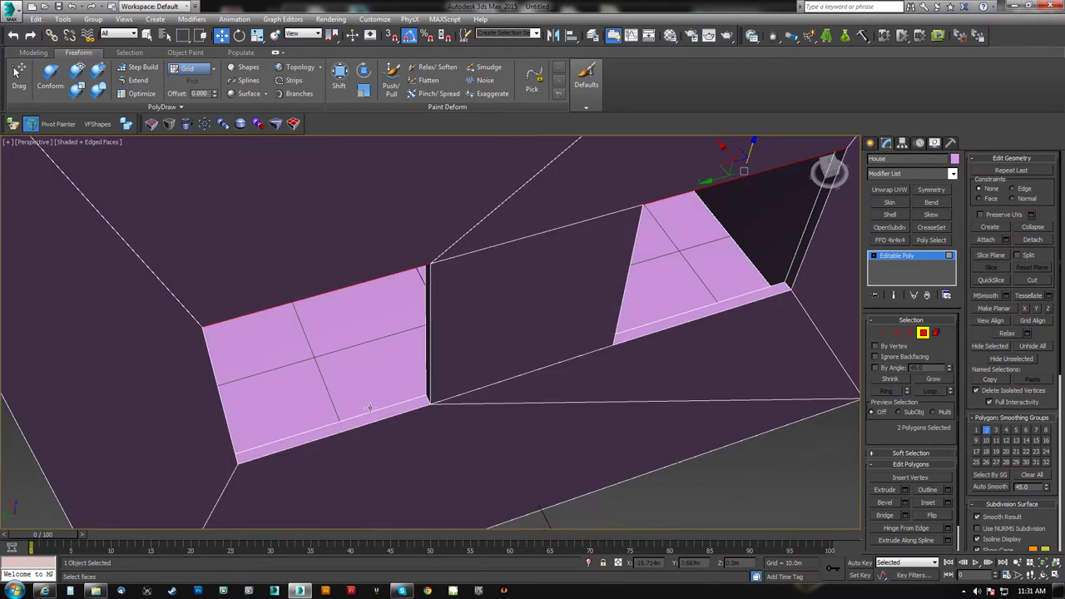
pyautogui.click(378, 414)
pyautogui.keyDown('ctrl'); pyautogui.click(726, 307); pyautogui.keyUp('ctrl')
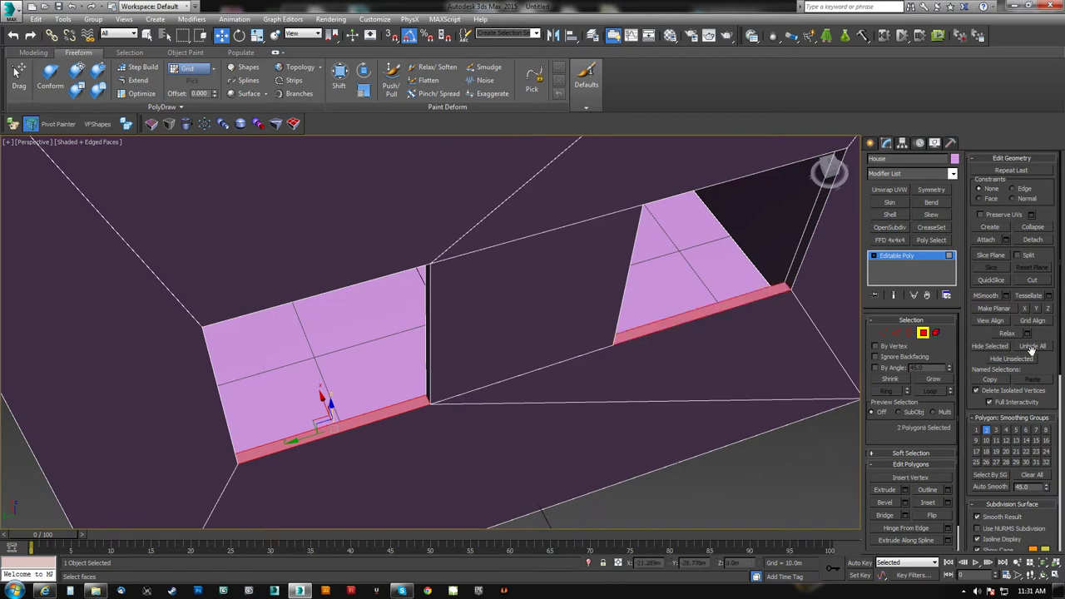
pyautogui.keyDown('alt'); pyautogui.moveTo(632, 375); pyautogui.dragTo(545, 391, button='middle'); pyautogui.keyUp('alt')
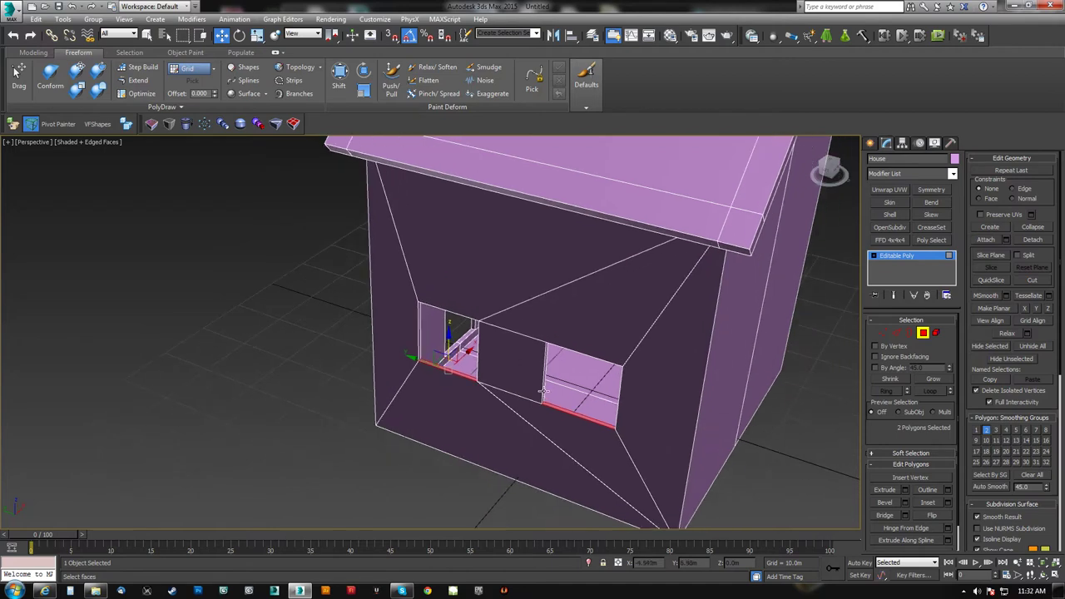
# - Try raising the larger opening's upper corner vertex nearest the other window by about 5.2 m, and undo the move
pyautogui.scroll(5, 541, 366)
pyautogui.moveTo(568, 233); pyautogui.dragTo(440, 359, button='middle')
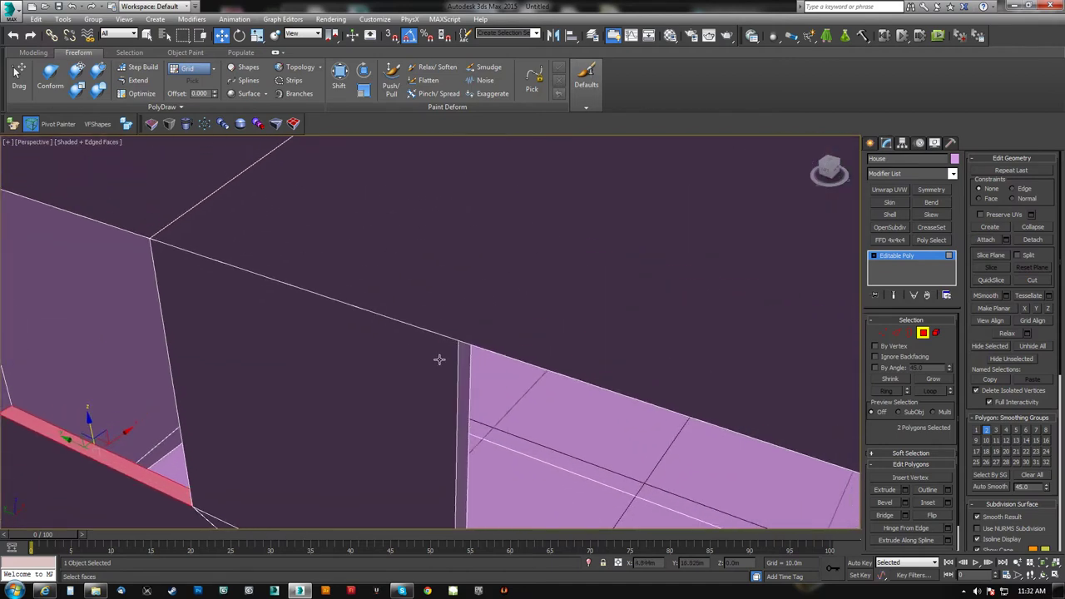
pyautogui.scroll(-8, 457, 342)
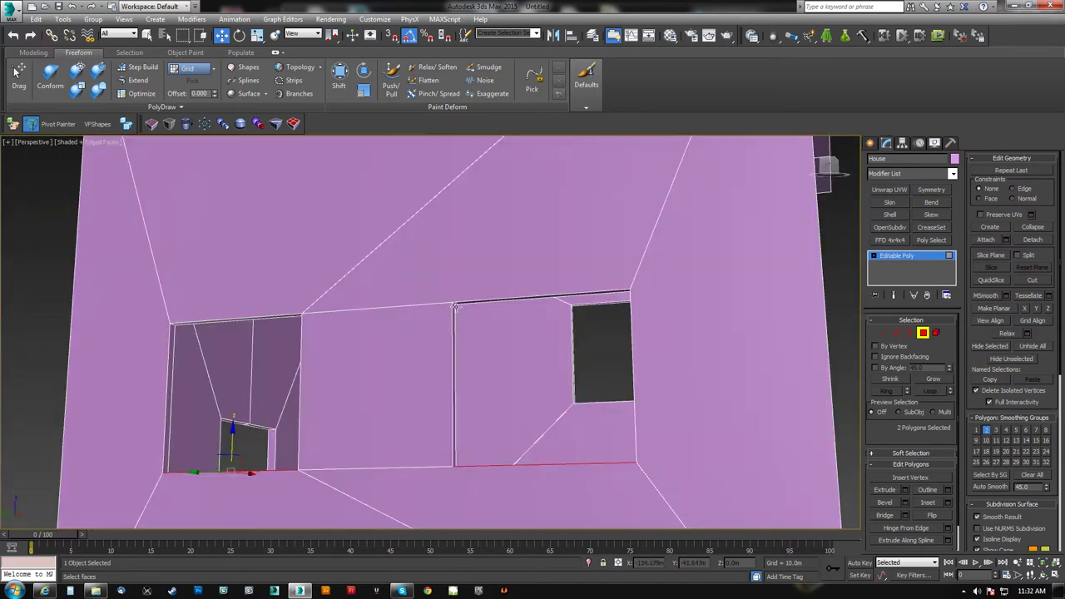
pyautogui.press('1')
pyautogui.click(454, 305)
pyautogui.moveTo(454, 305)
pyautogui.keyDown('alt'); pyautogui.mouseDown(button='middle')
pyautogui.moveTo(496, 366)
pyautogui.moveTo(448, 311)
pyautogui.mouseUp(button='middle'); pyautogui.keyUp('alt')
pyautogui.moveTo(455, 299); pyautogui.dragTo(448, 221)
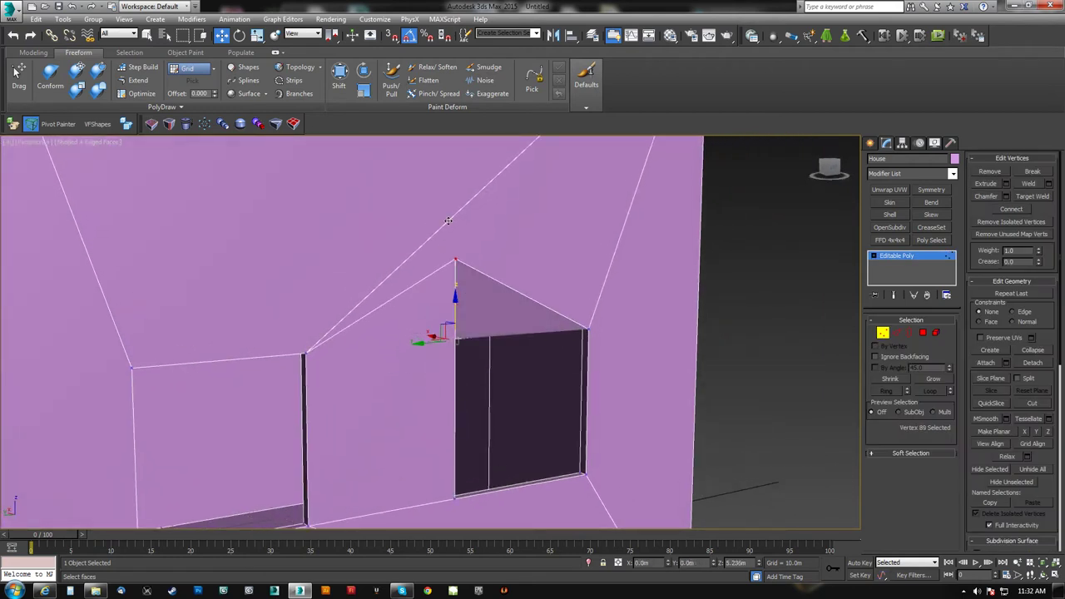
pyautogui.keyDown('alt'); pyautogui.moveTo(507, 345); pyautogui.dragTo(469, 277, button='middle'); pyautogui.keyUp('alt')
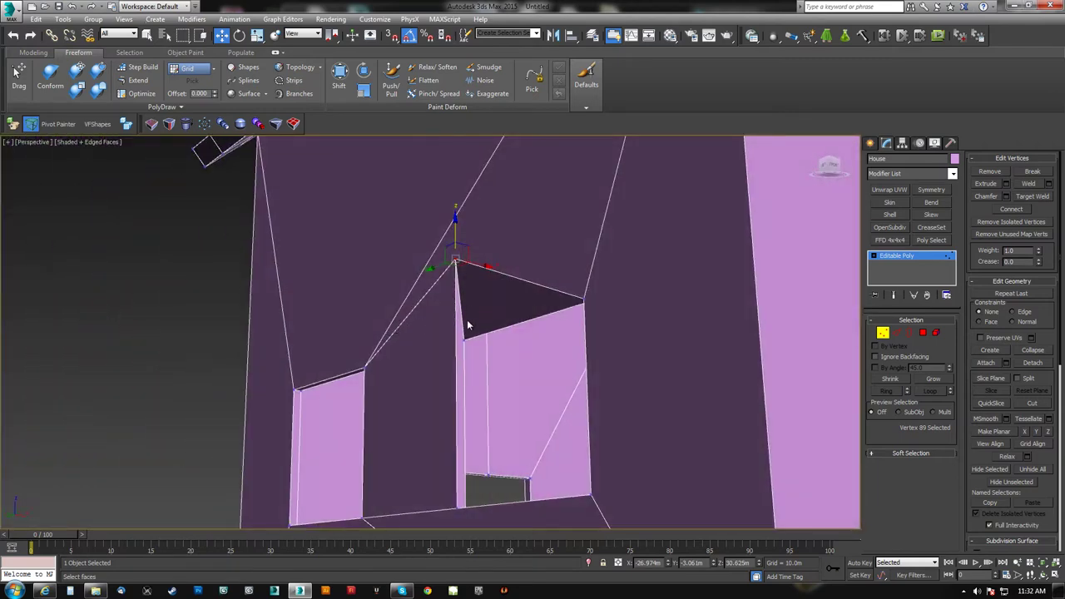
pyautogui.hotkey('ctrl', 'z')
# - Examine how the wall edges run from the window corners up to the corners under the roof
pyautogui.keyDown('alt'); pyautogui.moveTo(467, 314); pyautogui.dragTo(430, 395, button='middle'); pyautogui.keyUp('alt')
pyautogui.scroll(-5, 454, 372)
pyautogui.scroll(4, 429, 395)
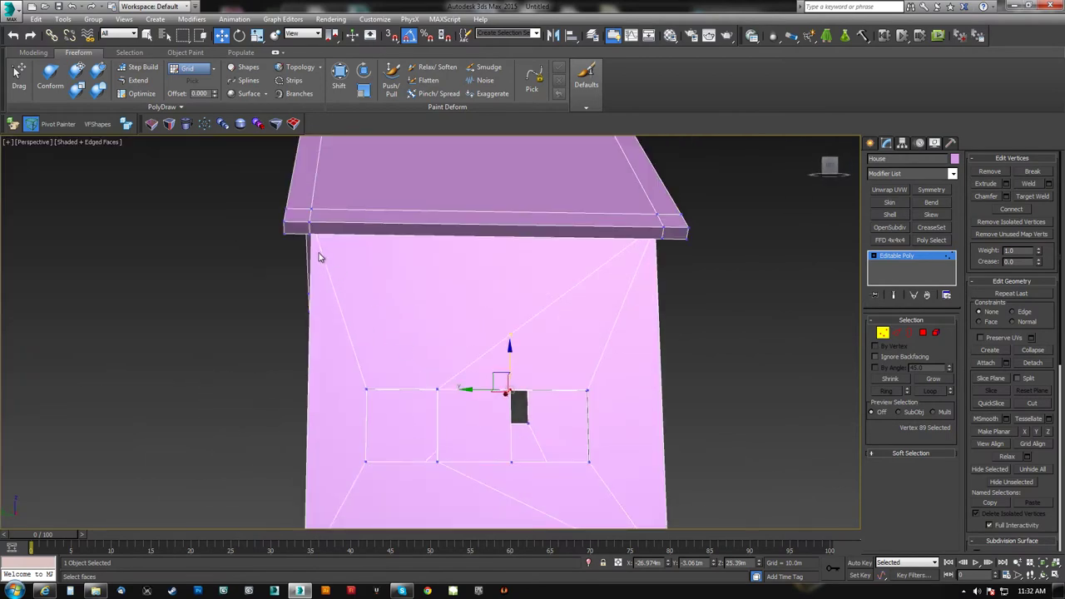
pyautogui.keyDown('alt'); pyautogui.moveTo(456, 391); pyautogui.dragTo(468, 405, button='middle'); pyautogui.keyUp('alt')
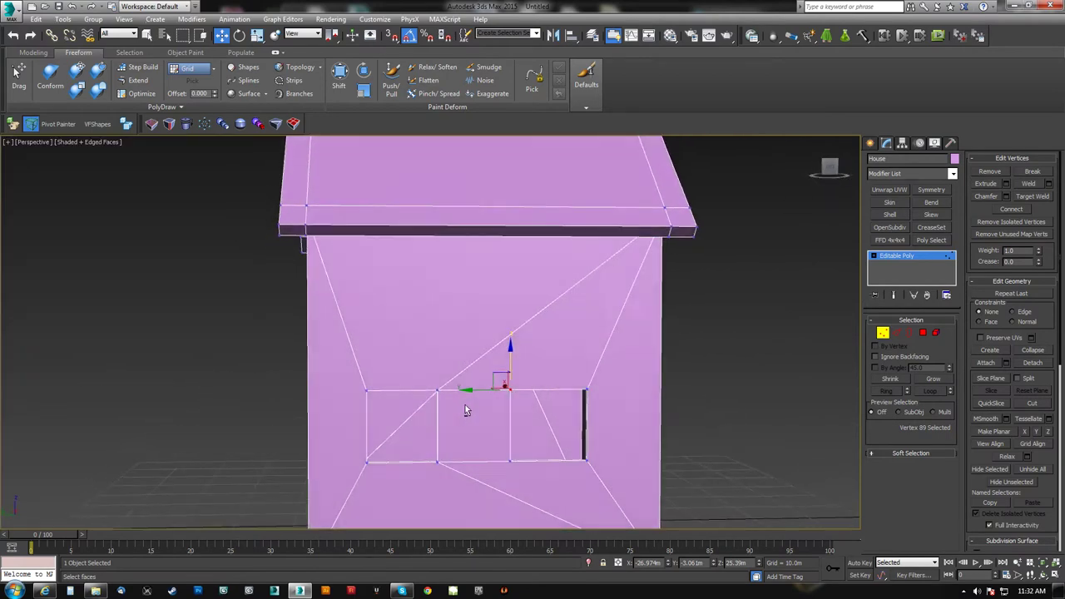
pyautogui.scroll(4, 526, 400)
pyautogui.scroll(4, 525, 400)
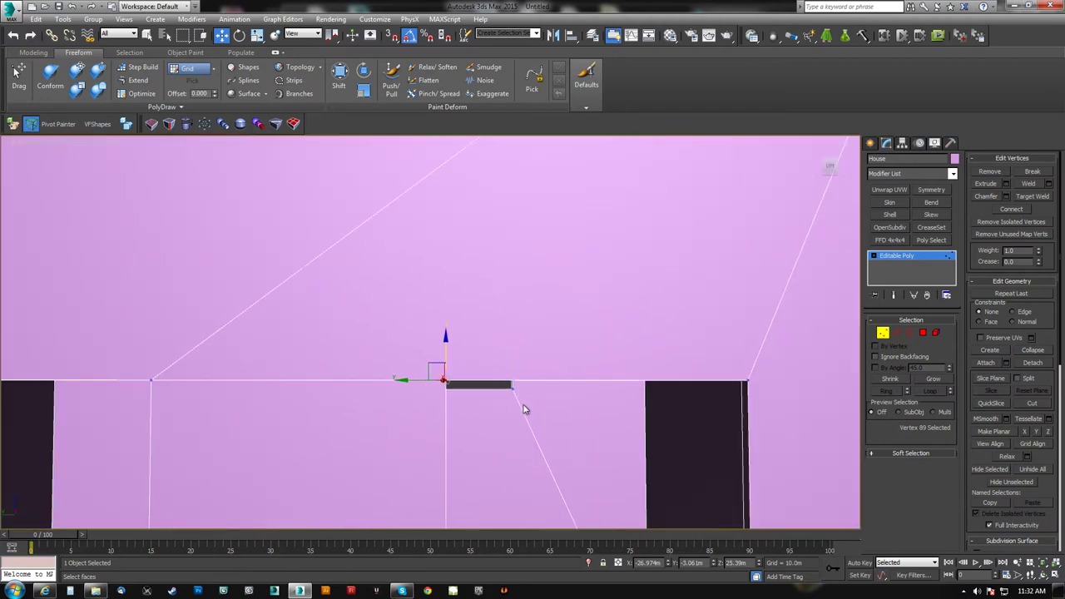
pyautogui.scroll(-4, 520, 416)
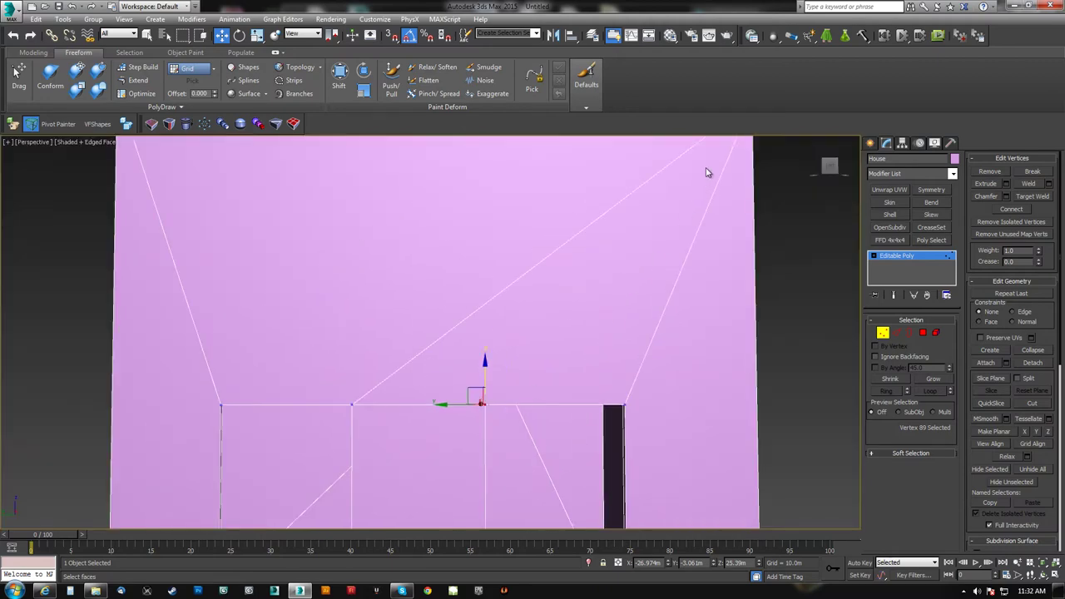
pyautogui.scroll(-4, 571, 314)
pyautogui.keyDown('alt'); pyautogui.moveTo(541, 318); pyautogui.dragTo(477, 358, button='middle'); pyautogui.keyUp('alt')
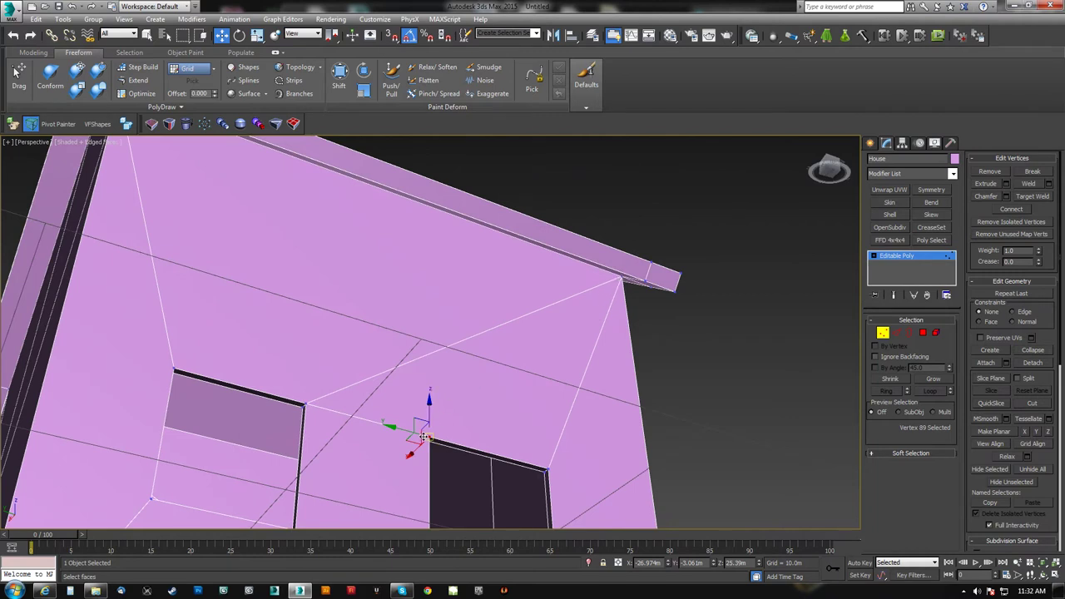
# - Select the two upper corner vertices that face each other between the side-by-side windows
pyautogui.click(307, 404)
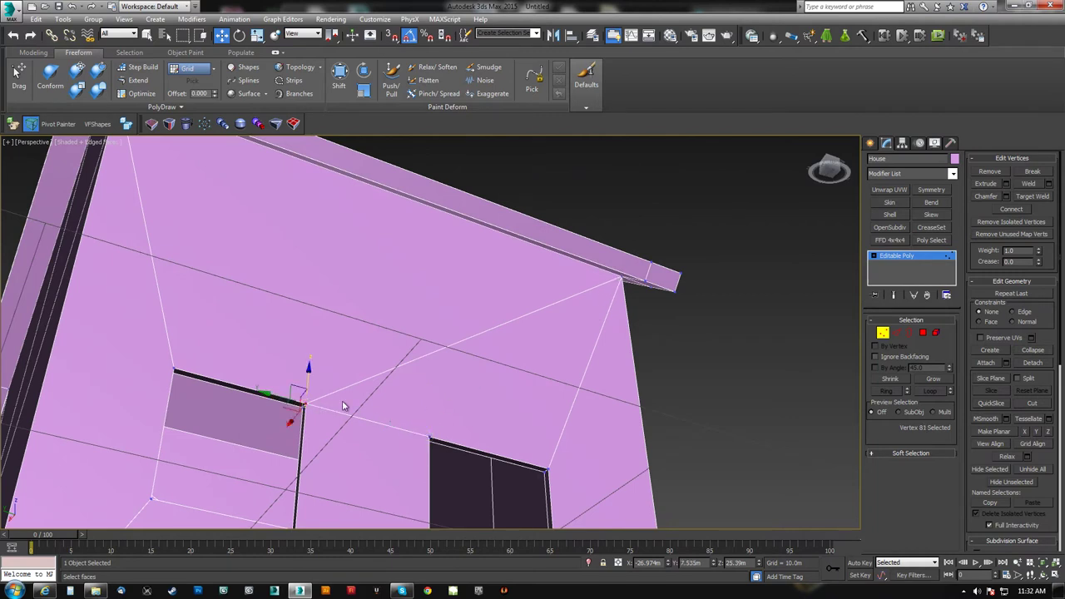
pyautogui.keyDown('ctrl'); pyautogui.click(545, 469); pyautogui.keyUp('ctrl')
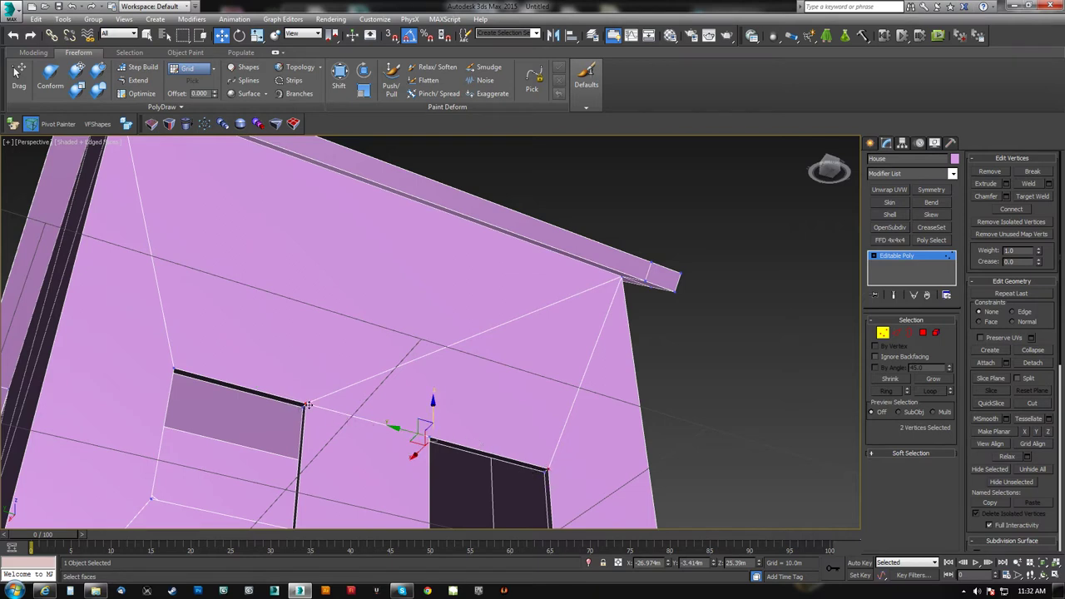
pyautogui.click(428, 438)
pyautogui.keyDown('ctrl'); pyautogui.click(307, 404); pyautogui.keyUp('ctrl')
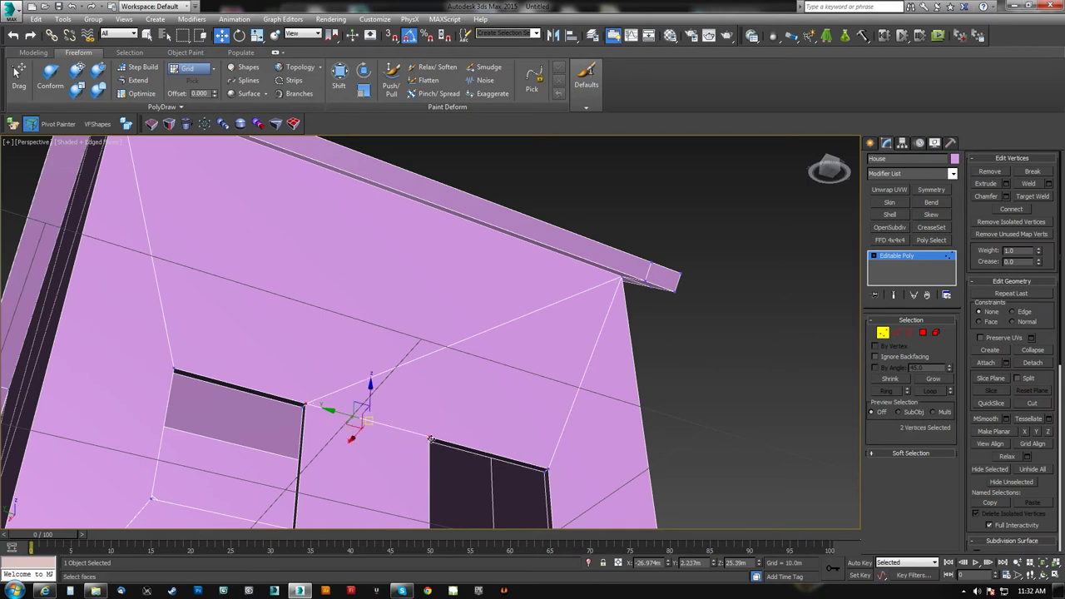
# - Use the edge Turn mode to examine the hidden triangulation around the window and door openings, and leave the mode
pyautogui.click(885, 332)
pyautogui.keyDown('alt'); pyautogui.moveTo(595, 375); pyautogui.dragTo(650, 219, button='middle'); pyautogui.keyUp('alt')
pyautogui.press('2')
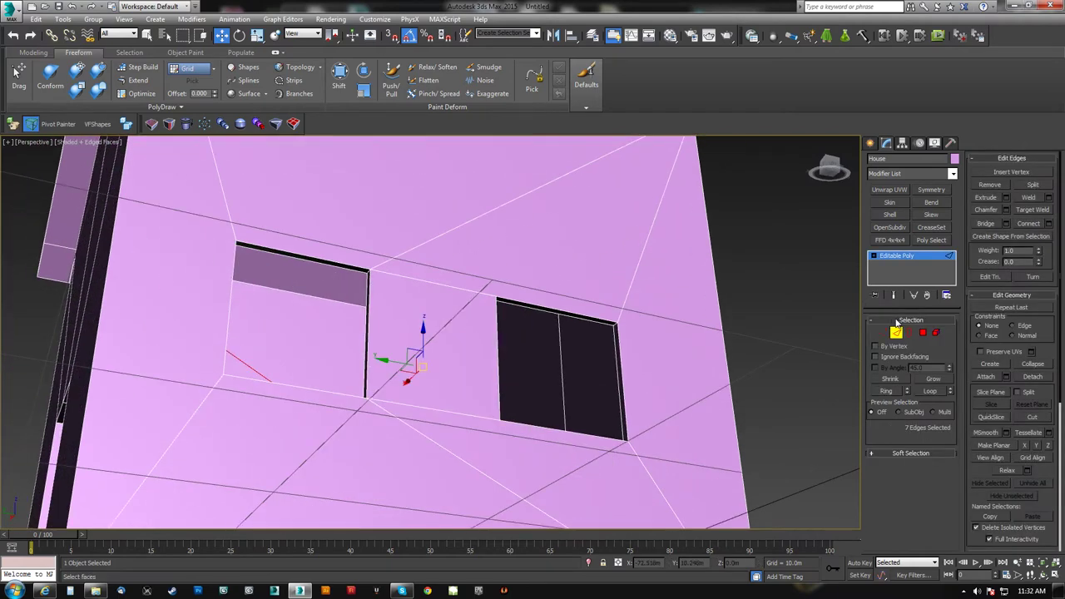
pyautogui.click(1032, 278)
pyautogui.keyDown('alt'); pyautogui.moveTo(591, 431); pyautogui.dragTo(514, 359, button='middle'); pyautogui.keyUp('alt')
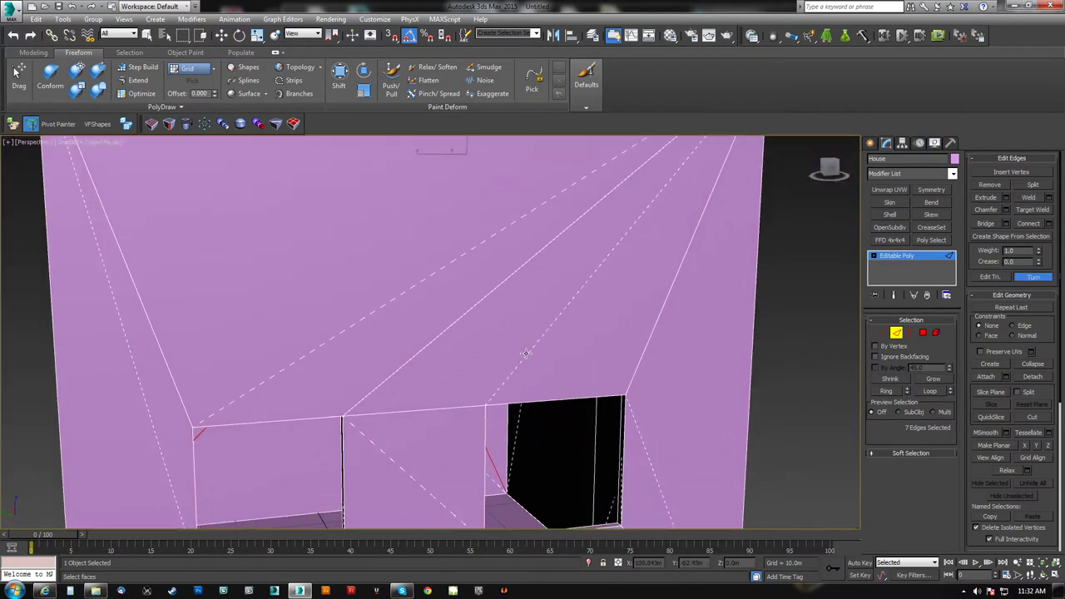
pyautogui.keyDown('alt'); pyautogui.moveTo(478, 412); pyautogui.dragTo(459, 331, button='middle'); pyautogui.keyUp('alt')
pyautogui.scroll(5, 442, 310)
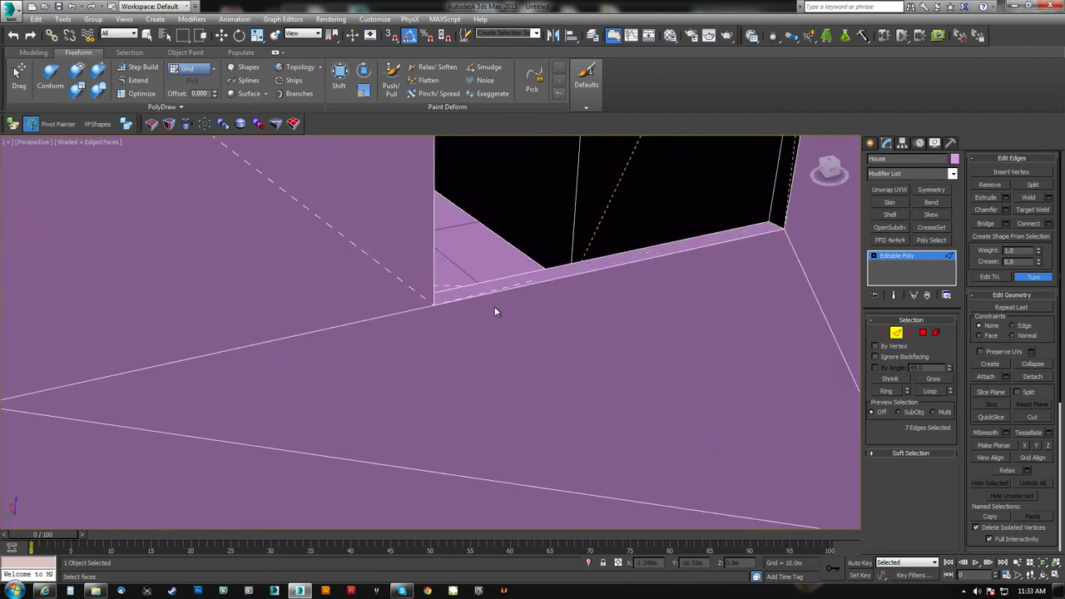
pyautogui.keyDown('alt'); pyautogui.moveTo(776, 475); pyautogui.dragTo(448, 307, button='middle'); pyautogui.keyUp('alt')
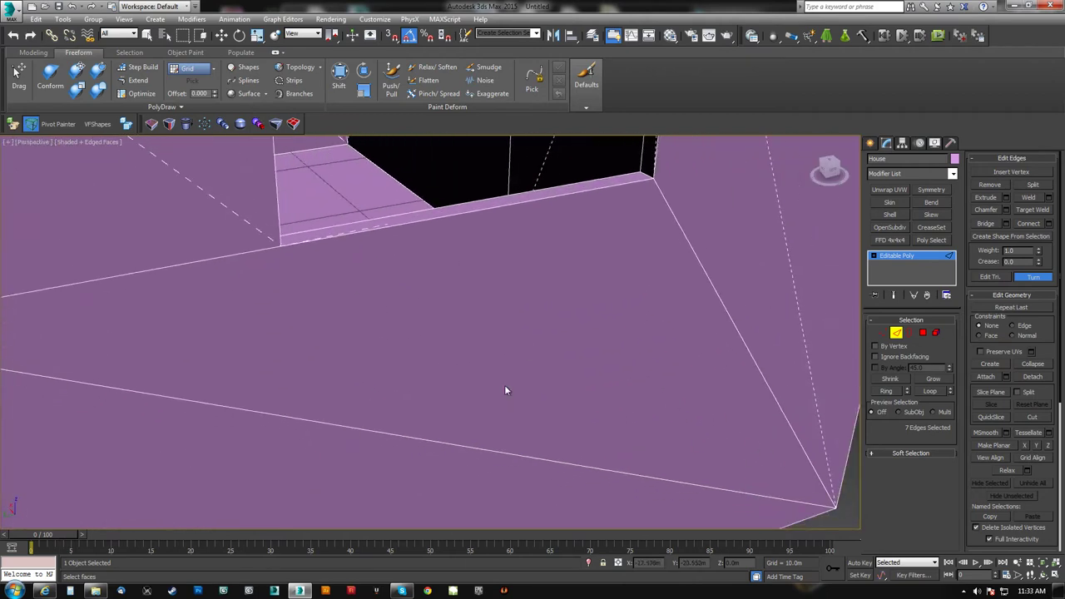
pyautogui.keyDown('alt'); pyautogui.moveTo(617, 412); pyautogui.dragTo(456, 358, button='middle'); pyautogui.keyUp('alt')
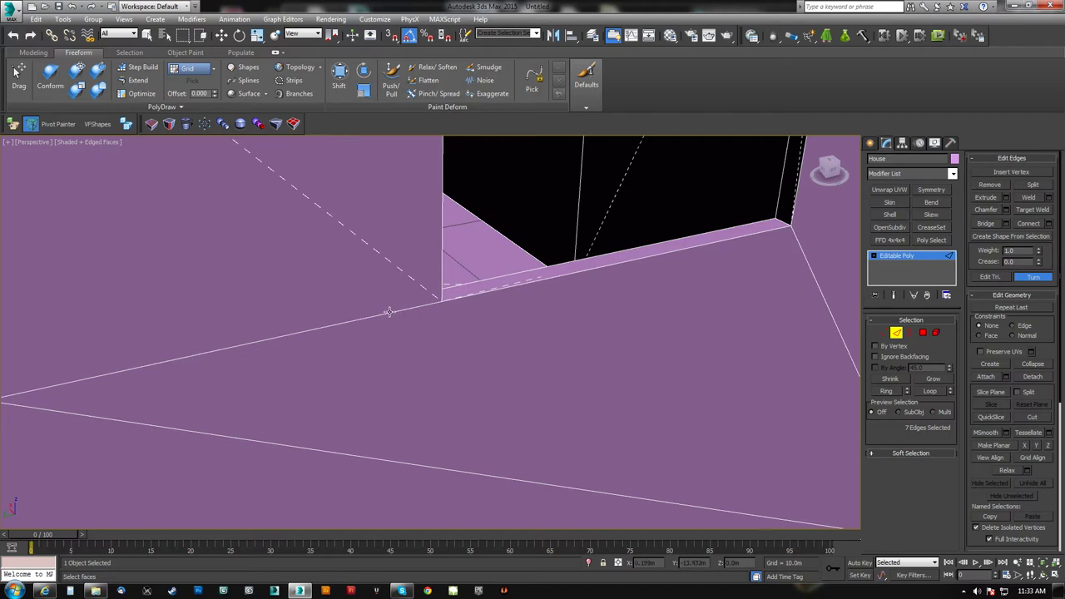
pyautogui.moveTo(451, 347)
pyautogui.mouseDown(button='middle')
pyautogui.moveTo(376, 334)
pyautogui.moveTo(517, 320)
pyautogui.moveTo(497, 283)
pyautogui.moveTo(442, 349)
pyautogui.moveTo(461, 288)
pyautogui.moveTo(424, 323)
pyautogui.moveTo(446, 332)
pyautogui.moveTo(271, 296)
pyautogui.moveTo(616, 385)
pyautogui.moveTo(554, 354)
pyautogui.moveTo(572, 353)
pyautogui.moveTo(421, 319)
pyautogui.moveTo(452, 355)
pyautogui.mouseUp(button='middle')
pyautogui.scroll(-3, 376, 335)
pyautogui.scroll(8, 423, 320)
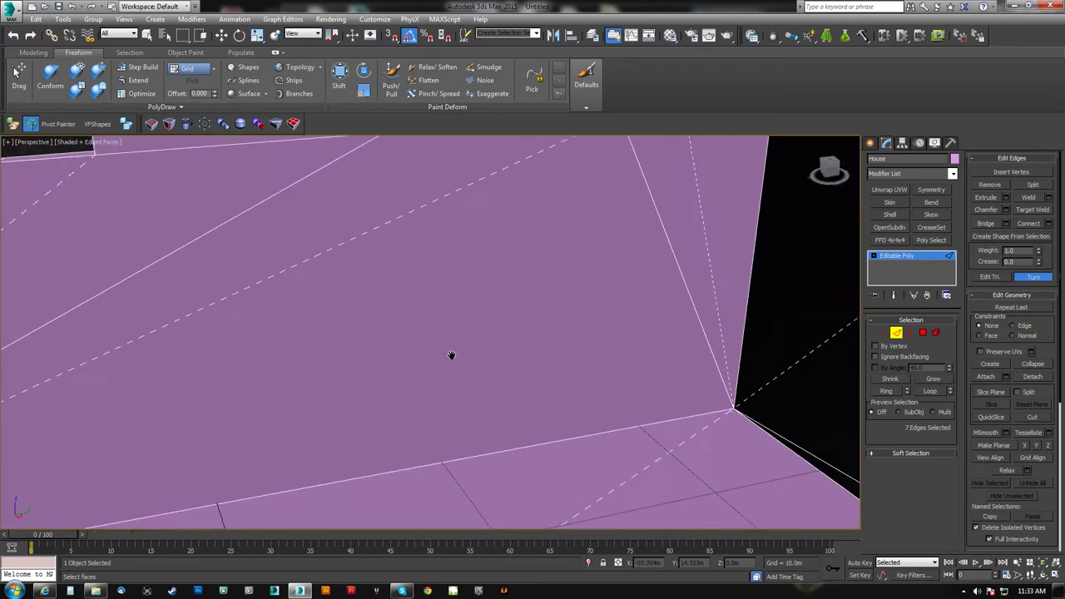
pyautogui.scroll(-6, 451, 355)
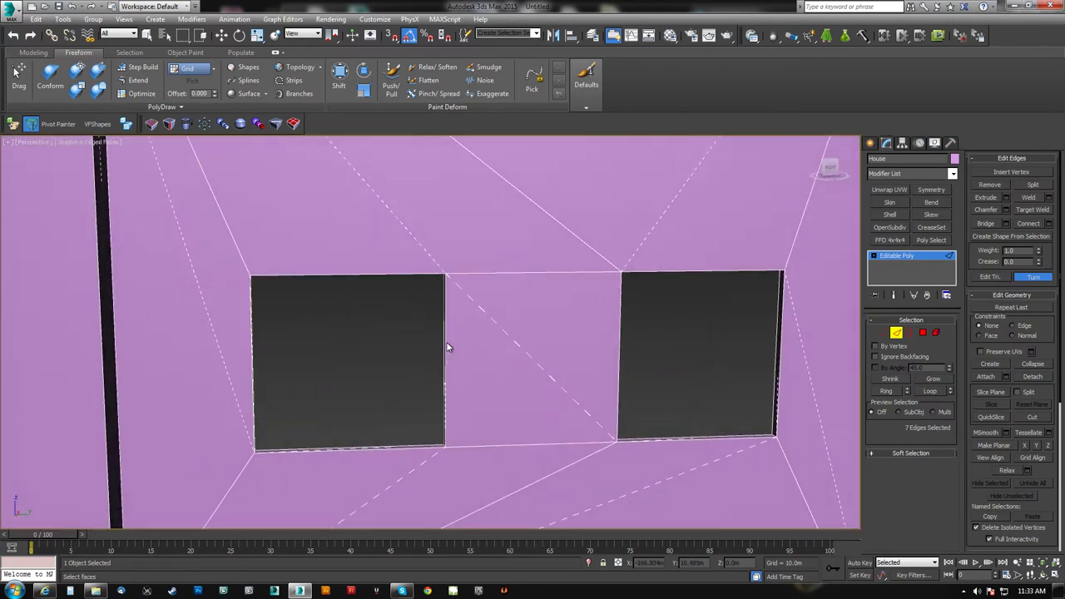
pyautogui.keyDown('alt'); pyautogui.moveTo(448, 347); pyautogui.dragTo(384, 277, button='middle'); pyautogui.keyUp('alt')
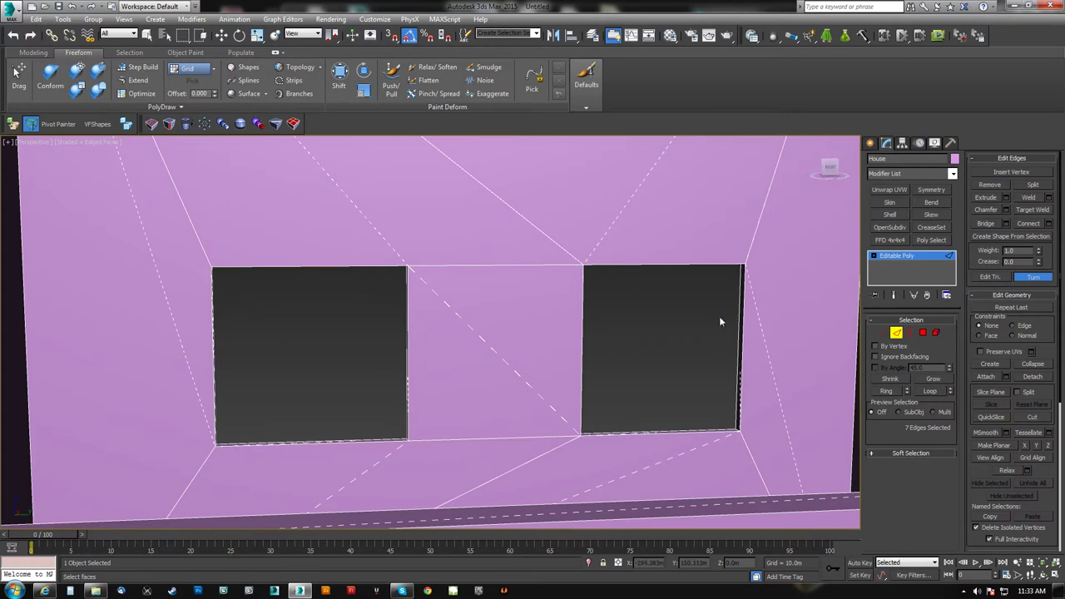
pyautogui.keyDown('alt'); pyautogui.moveTo(578, 445); pyautogui.dragTo(419, 389, button='middle'); pyautogui.keyUp('alt')
pyautogui.scroll(-8, 385, 417)
pyautogui.scroll(5, 455, 384)
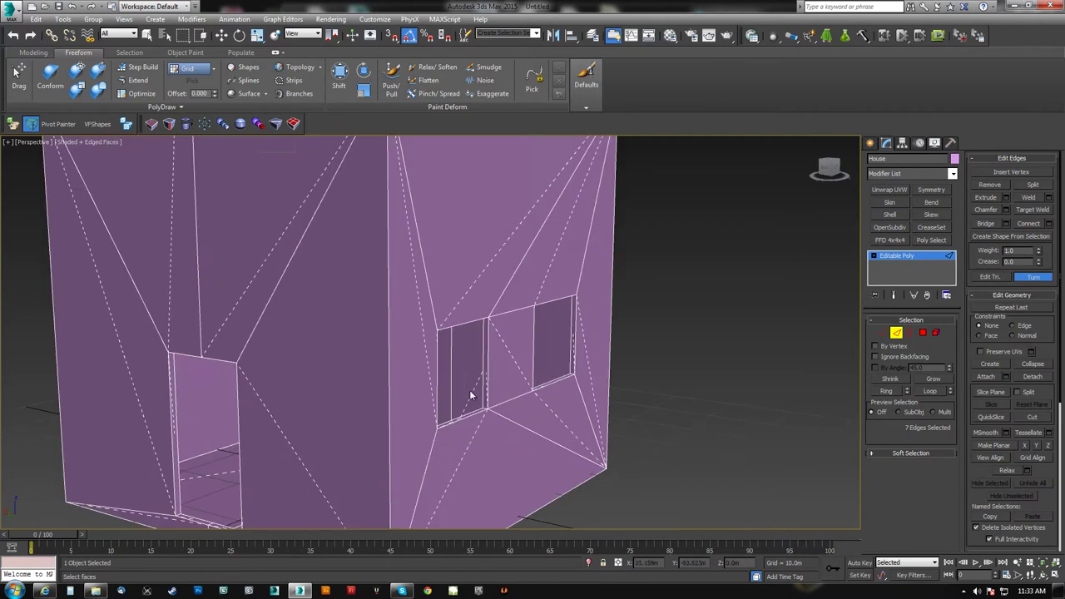
pyautogui.click(1035, 277)
# - Select one short wall-thickness edge at a lower corner of each of the three window openings
pyautogui.press('w')
pyautogui.keyDown('alt'); pyautogui.moveTo(534, 452); pyautogui.dragTo(539, 405, button='middle'); pyautogui.keyUp('alt')
pyautogui.scroll(5, 491, 429)
pyautogui.keyDown('alt'); pyautogui.moveTo(490, 430); pyautogui.dragTo(502, 403, button='middle'); pyautogui.keyUp('alt')
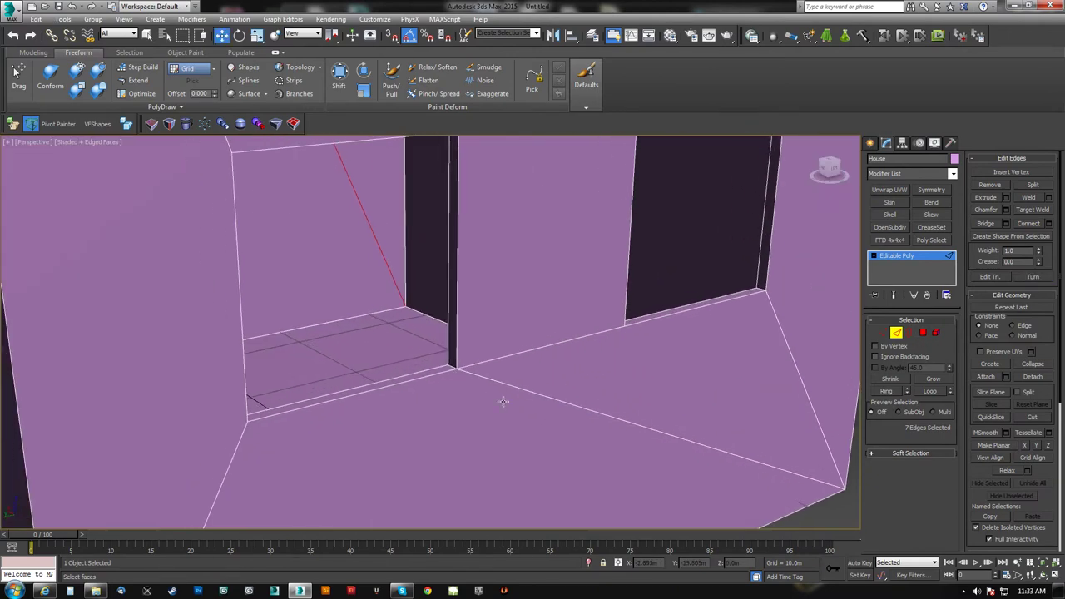
pyautogui.keyDown('alt'); pyautogui.moveTo(551, 359); pyautogui.dragTo(537, 364, button='middle'); pyautogui.keyUp('alt')
pyautogui.click(536, 364)
pyautogui.keyDown('alt'); pyautogui.moveTo(488, 387); pyautogui.dragTo(549, 395, button='middle'); pyautogui.keyUp('alt')
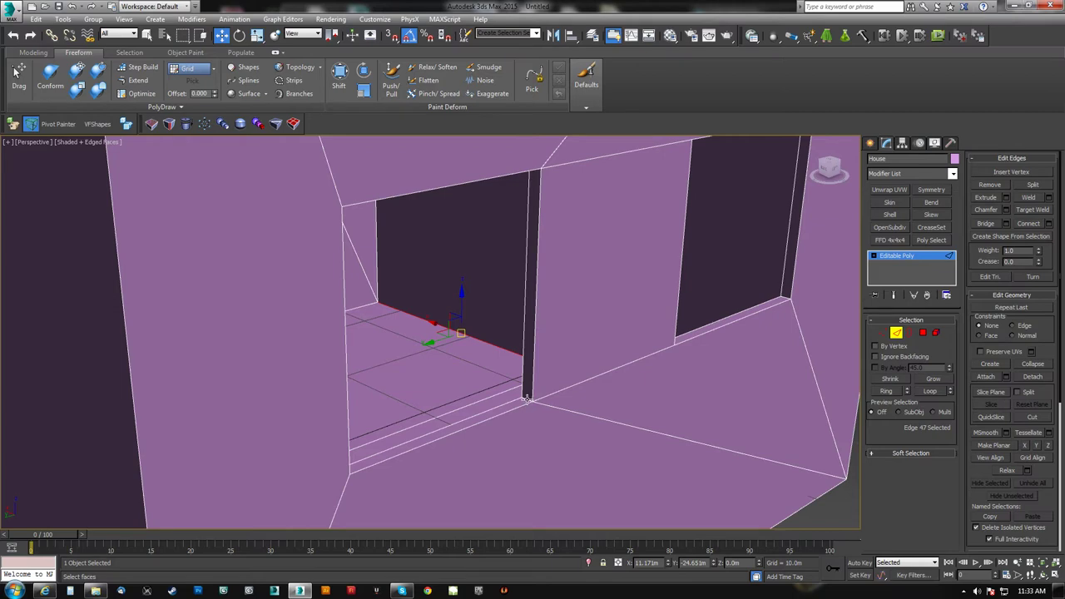
pyautogui.click(526, 399)
pyautogui.keyDown('ctrl'); pyautogui.click(785, 298); pyautogui.keyUp('ctrl')
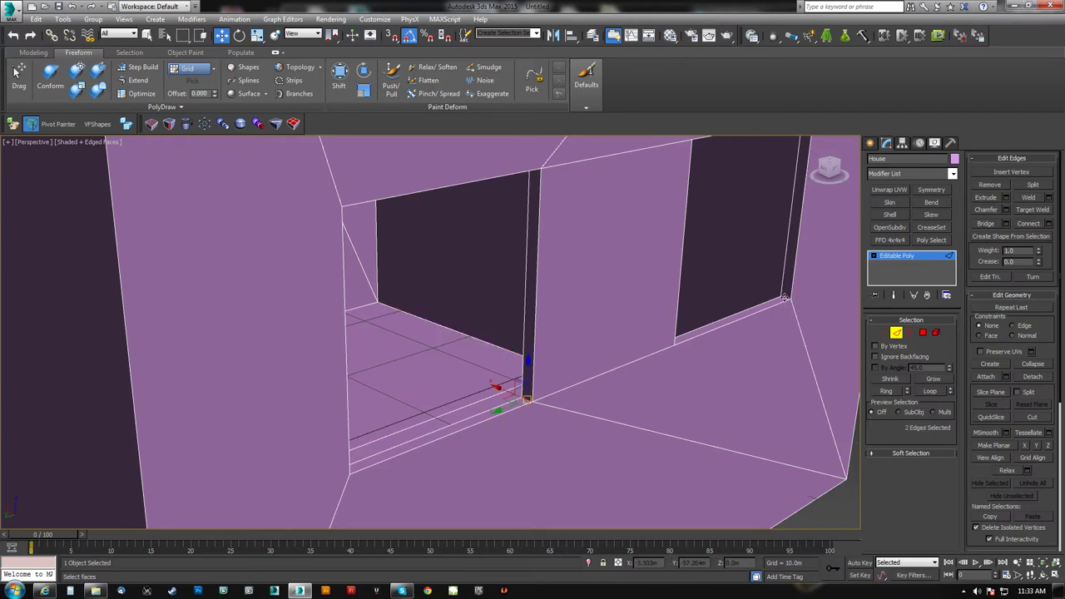
pyautogui.keyDown('alt'); pyautogui.moveTo(488, 349); pyautogui.dragTo(332, 362, button='middle'); pyautogui.keyUp('alt')
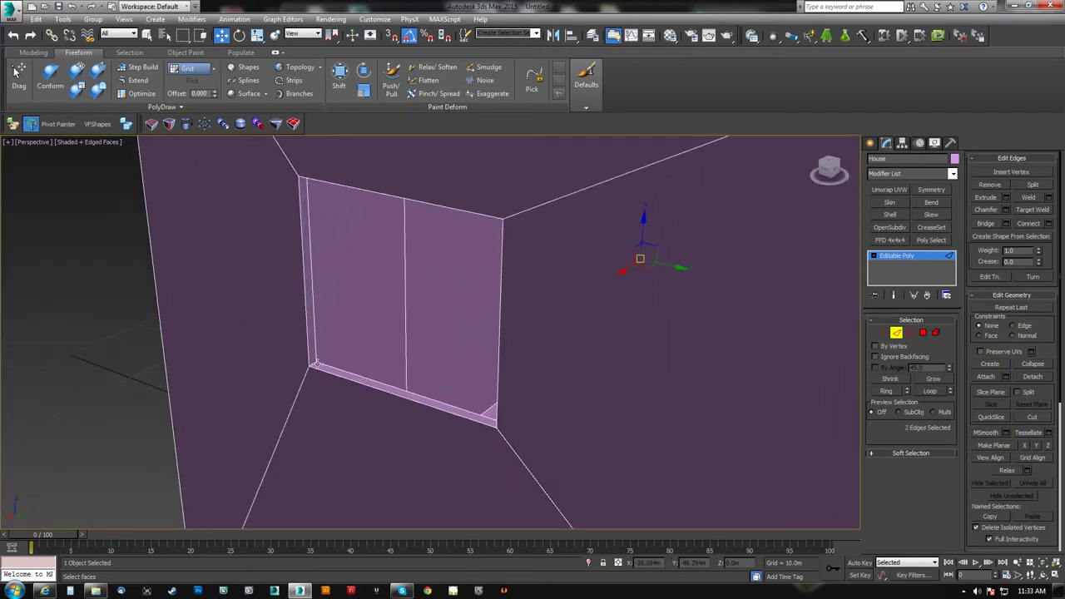
pyautogui.keyDown('ctrl'); pyautogui.click(313, 363); pyautogui.keyUp('ctrl')
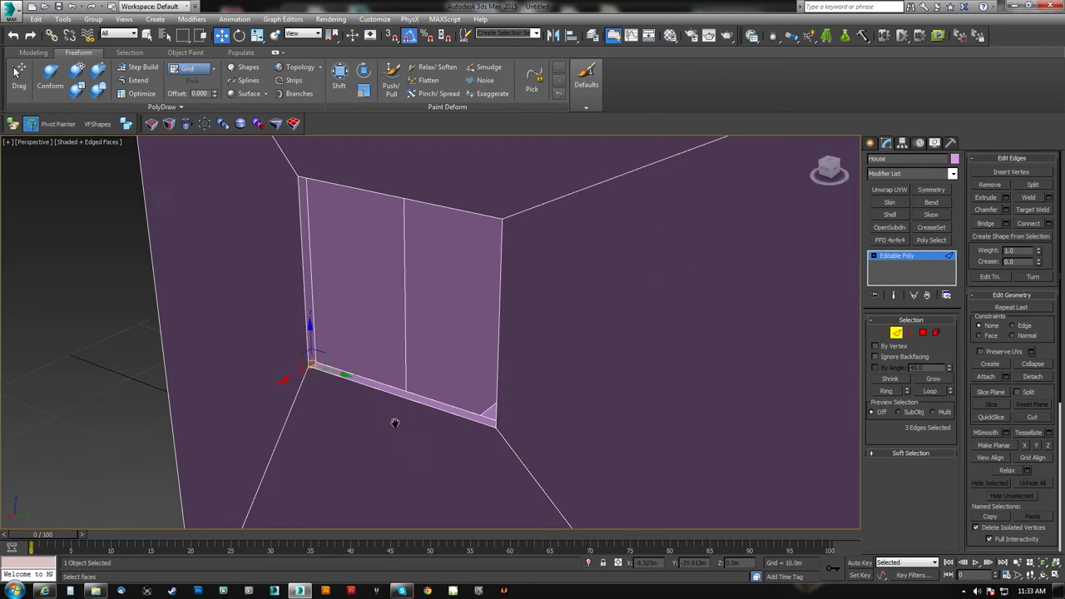
# - Expand the edge selection to rings around all three windows and convert it to the 12 lining polygons
pyautogui.scroll(-5, 406, 425)
pyautogui.keyDown('alt'); pyautogui.moveTo(498, 421); pyautogui.dragTo(444, 399, button='middle'); pyautogui.keyUp('alt')
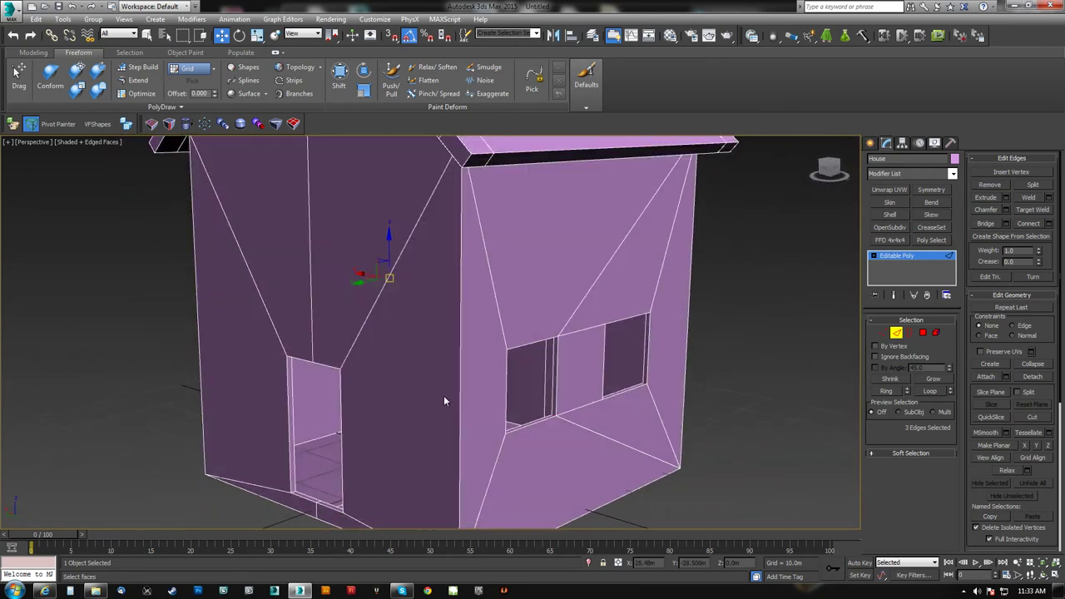
pyautogui.click(887, 392)
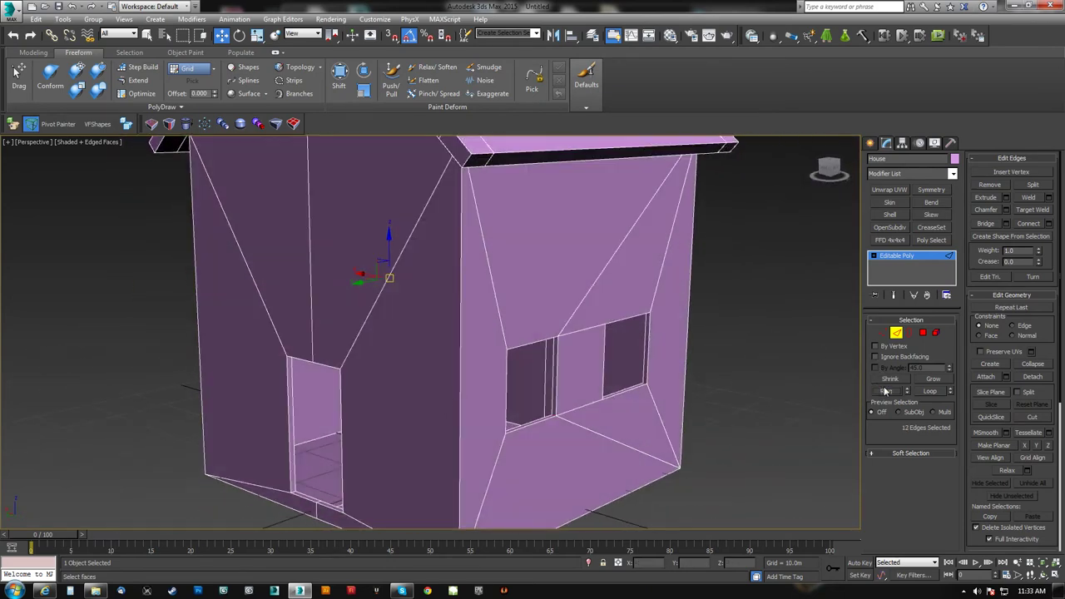
pyautogui.keyDown('ctrl'); pyautogui.click(924, 333); pyautogui.keyUp('ctrl')
# - Set up non-uniform scaling of the selected window linings with each lining using its own pivot point center
pyautogui.keyDown('alt'); pyautogui.moveTo(638, 419); pyautogui.dragTo(552, 362, button='middle'); pyautogui.keyUp('alt')
pyautogui.press('r')
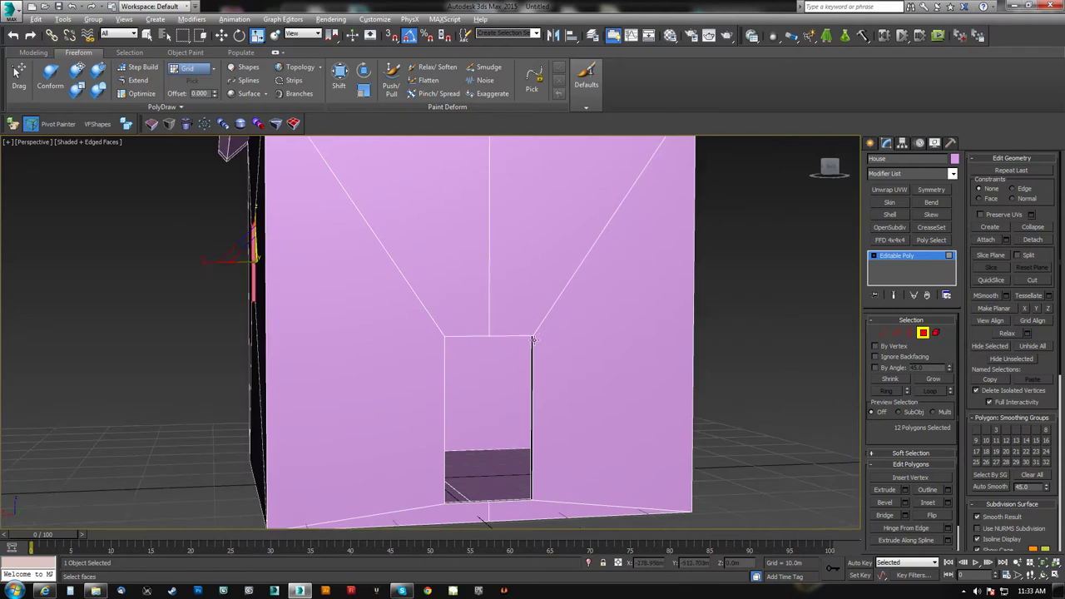
pyautogui.keyDown('alt'); pyautogui.moveTo(556, 255); pyautogui.dragTo(569, 360, button='middle'); pyautogui.keyUp('alt')
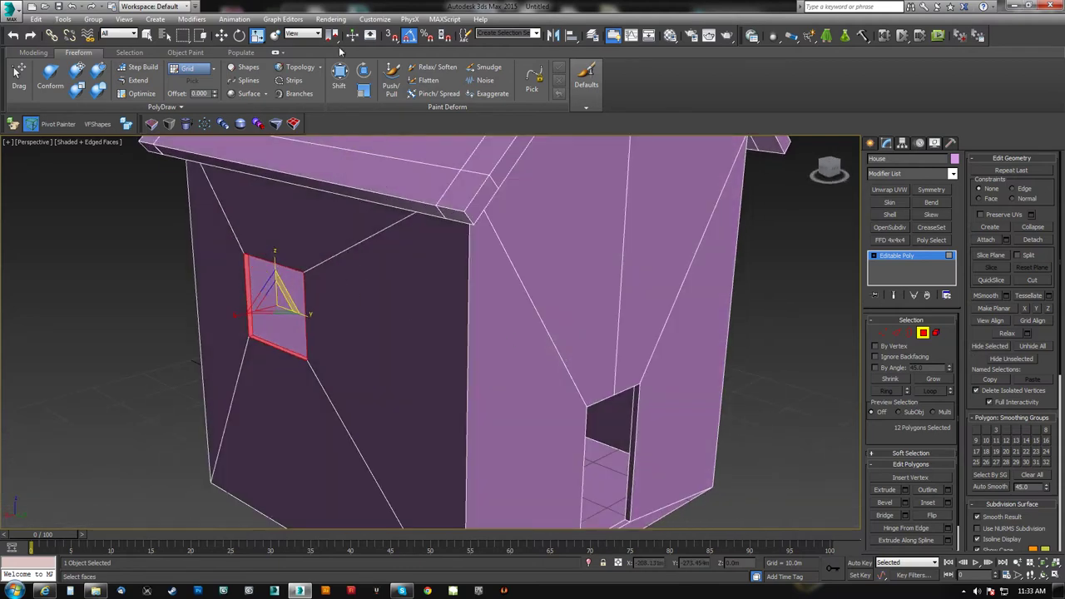
pyautogui.moveTo(332, 35)
pyautogui.mouseDown()
pyautogui.moveTo(335, 75)
pyautogui.moveTo(332, 54)
pyautogui.mouseUp()
pyautogui.keyDown('alt'); pyautogui.moveTo(356, 239); pyautogui.dragTo(412, 361, button='middle'); pyautogui.keyUp('alt')
pyautogui.scroll(-5, 402, 306)
pyautogui.scroll(-3, 424, 336)
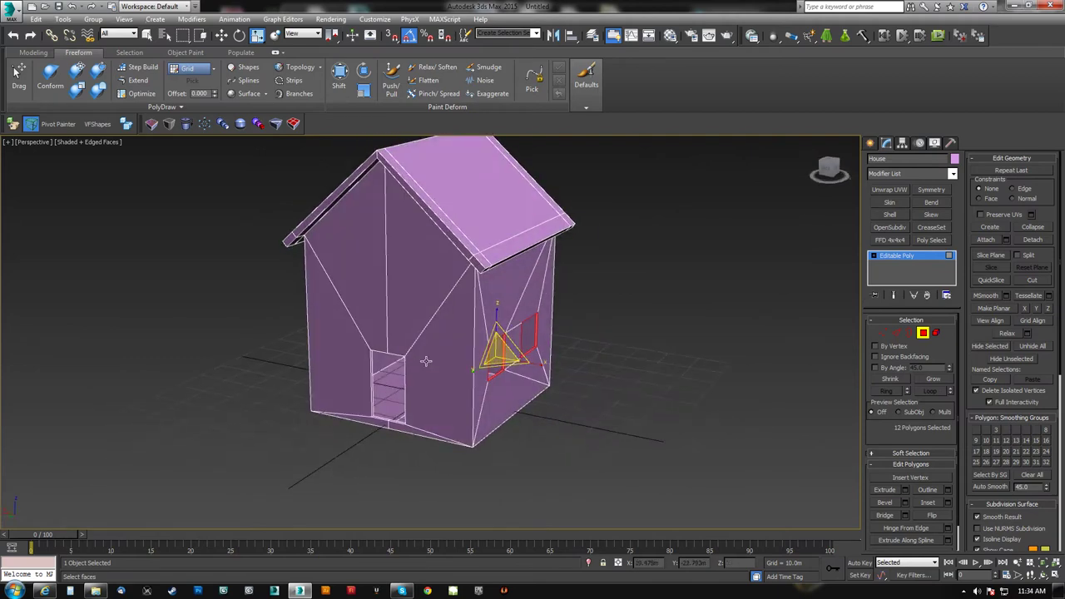
# - Scale-copy the 12 window lining polygons along X so they extend past the wall thickness, cloning them to an element
pyautogui.keyDown('alt'); pyautogui.moveTo(491, 350); pyautogui.dragTo(467, 338, button='middle'); pyautogui.keyUp('alt')
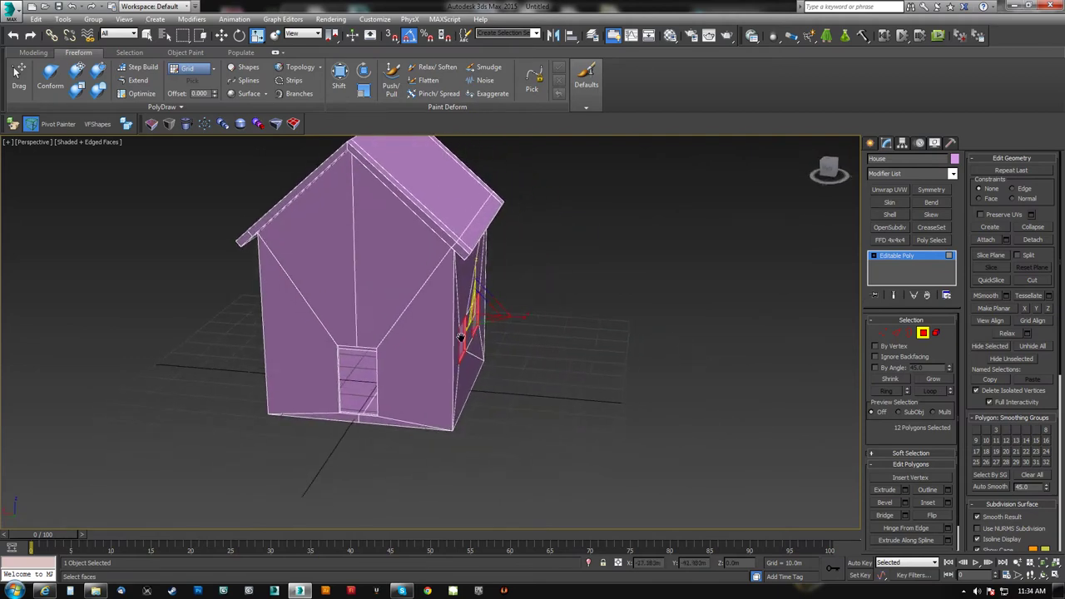
pyautogui.scroll(4, 499, 325)
pyautogui.scroll(4, 450, 310)
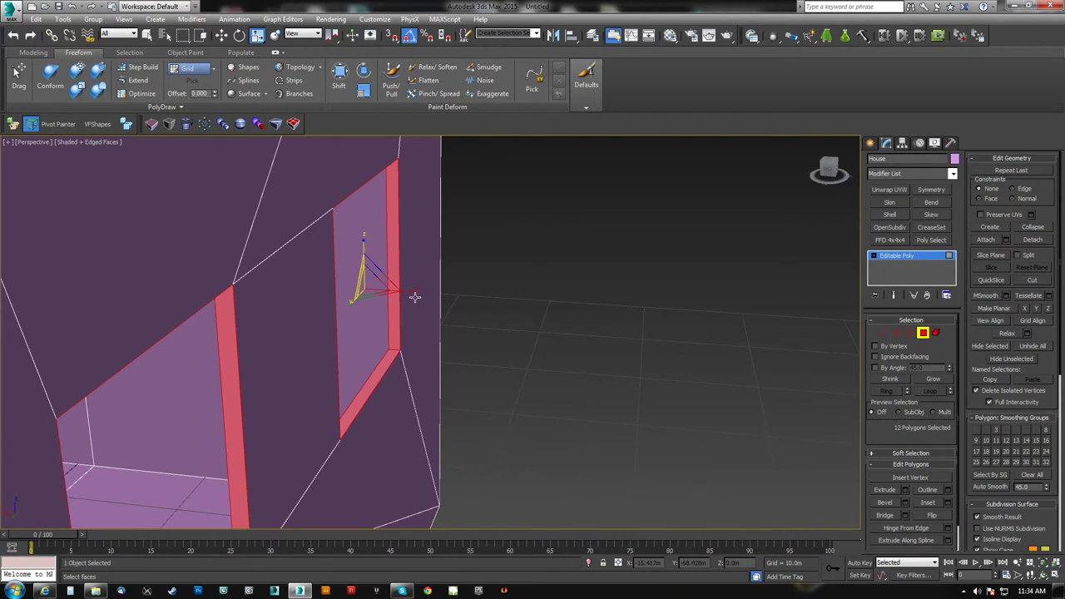
pyautogui.moveTo(412, 291)
pyautogui.mouseDown()
pyautogui.moveTo(463, 302)
pyautogui.moveTo(452, 302)
pyautogui.mouseUp()
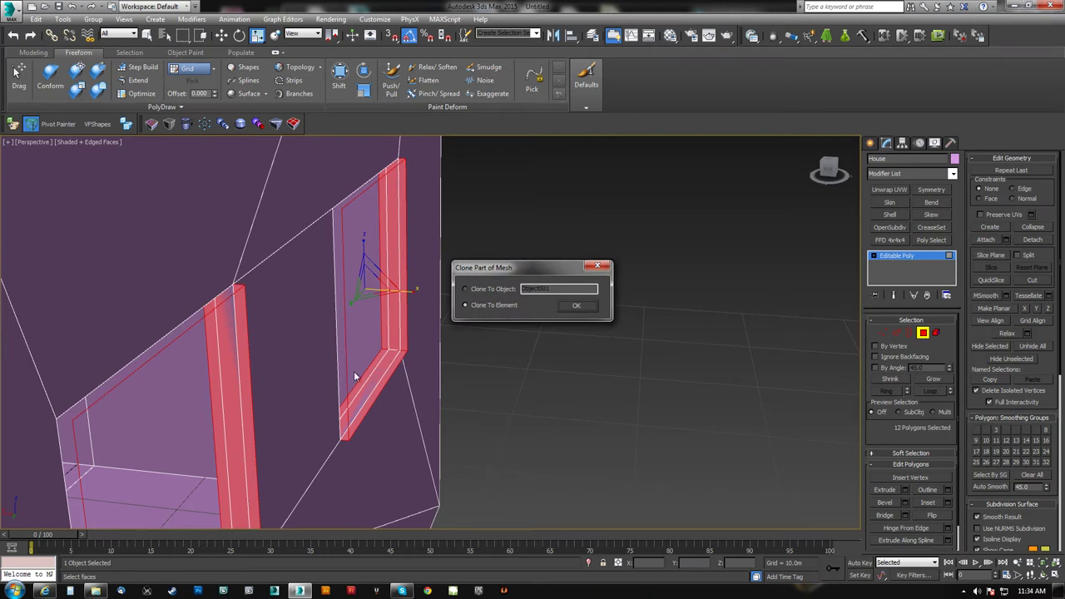
pyautogui.click(481, 289)
pyautogui.click(505, 306)
pyautogui.click(585, 308)
# - Try a Shell modifier on the whole house and undo it
pyautogui.moveTo(447, 391)
pyautogui.keyDown('alt'); pyautogui.mouseDown(button='middle')
pyautogui.moveTo(561, 333)
pyautogui.moveTo(557, 323)
pyautogui.moveTo(625, 321)
pyautogui.moveTo(625, 335)
pyautogui.moveTo(671, 342)
pyautogui.moveTo(454, 323)
pyautogui.moveTo(472, 338)
pyautogui.mouseUp(button='middle'); pyautogui.keyUp('alt')
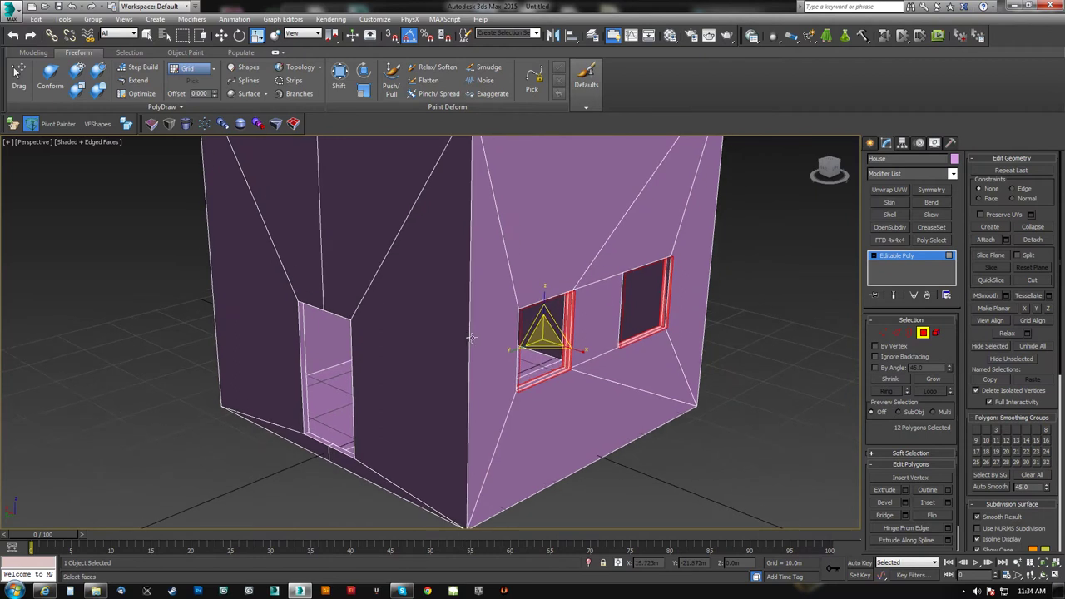
pyautogui.click(889, 216)
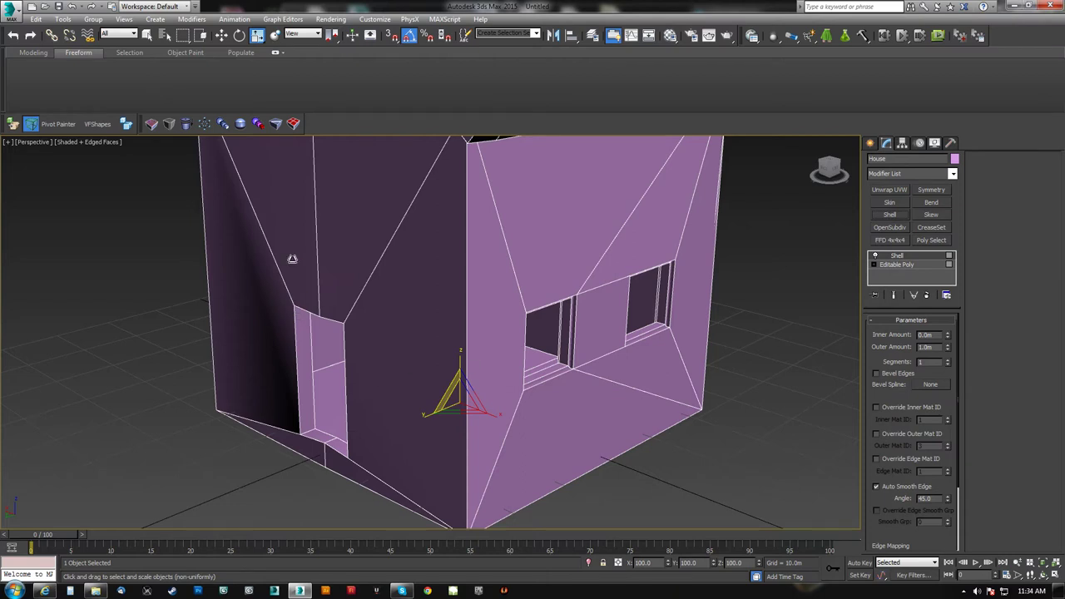
pyautogui.hotkey('ctrl', 'z')
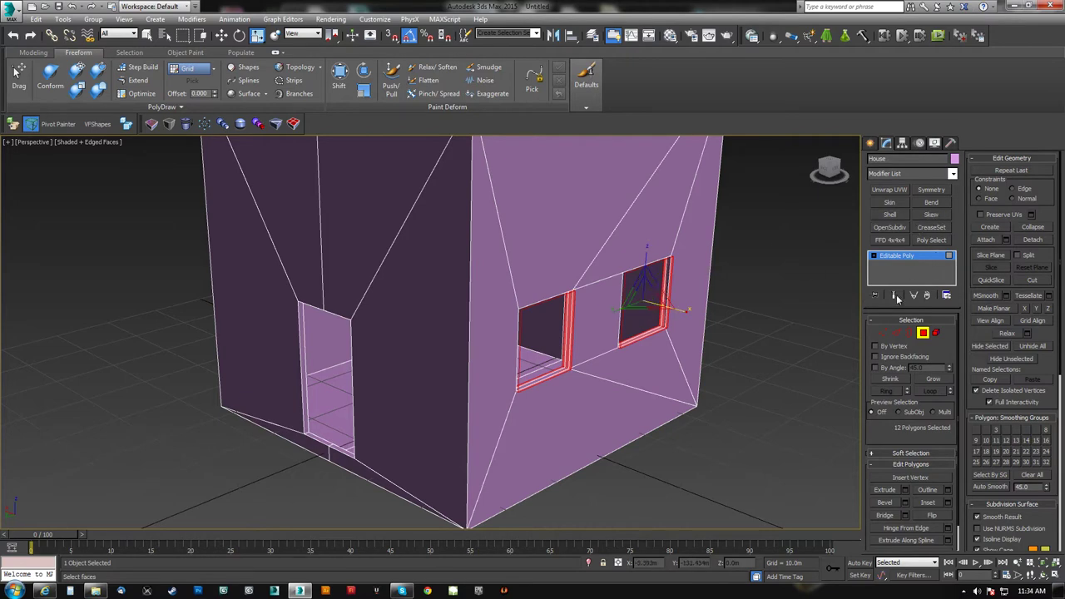
# - Detach the cloned lining polygons from the house as a separate object named Frames
pyautogui.keyDown('alt'); pyautogui.moveTo(559, 320); pyautogui.dragTo(753, 330, button='middle'); pyautogui.keyUp('alt')
pyautogui.keyDown('alt'); pyautogui.moveTo(300, 268); pyautogui.dragTo(577, 357, button='middle'); pyautogui.keyUp('alt')
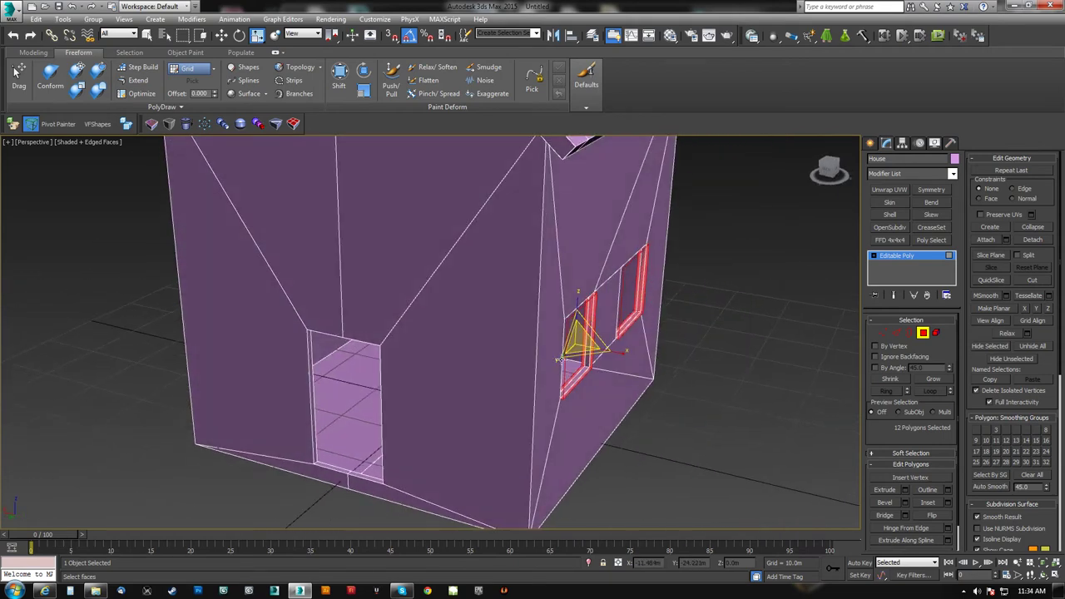
pyautogui.click(1025, 240)
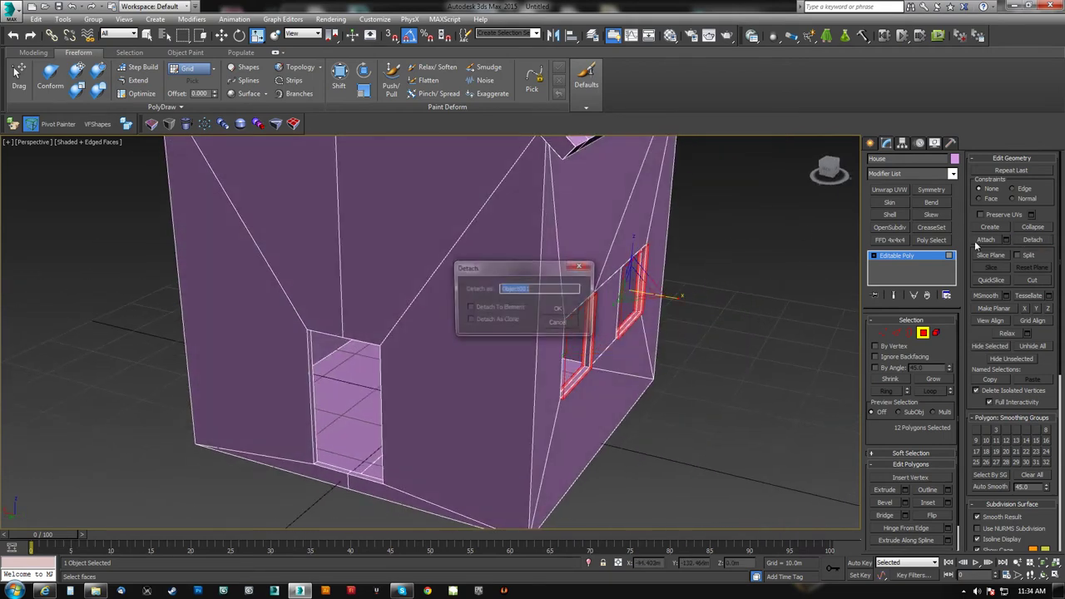
pyautogui.write('Frames')
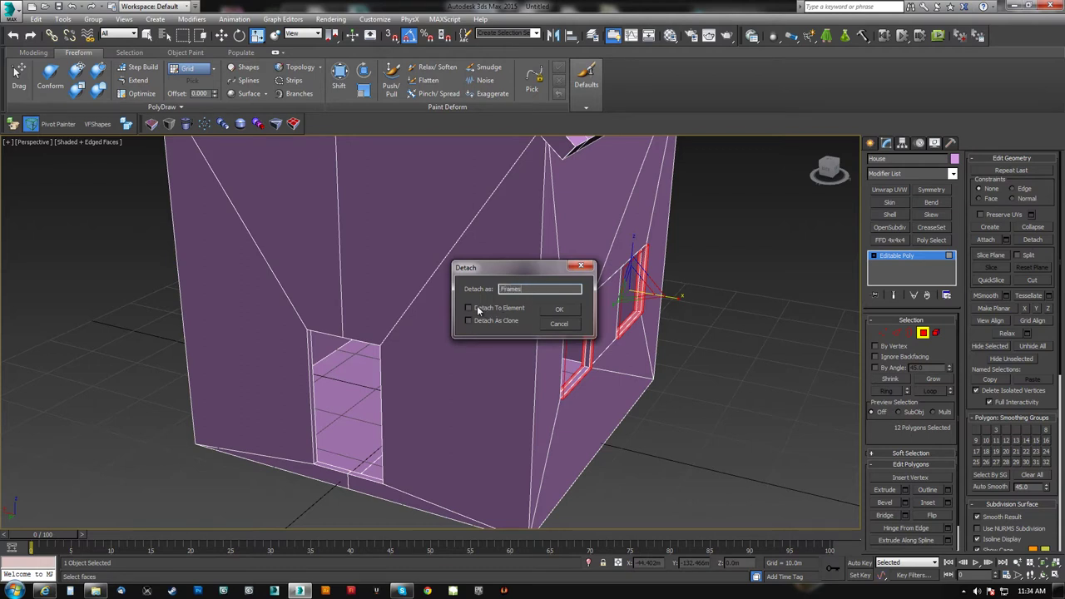
pyautogui.click(573, 313)
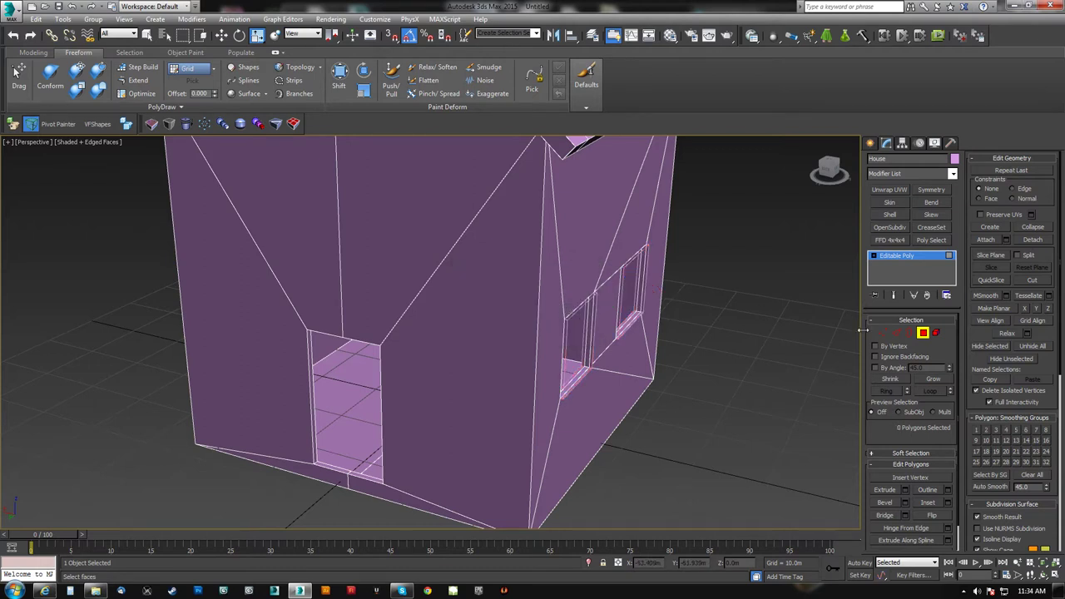
# - Change the house's object color to dark blue so it contrasts with the detached window frames
pyautogui.click(923, 333)
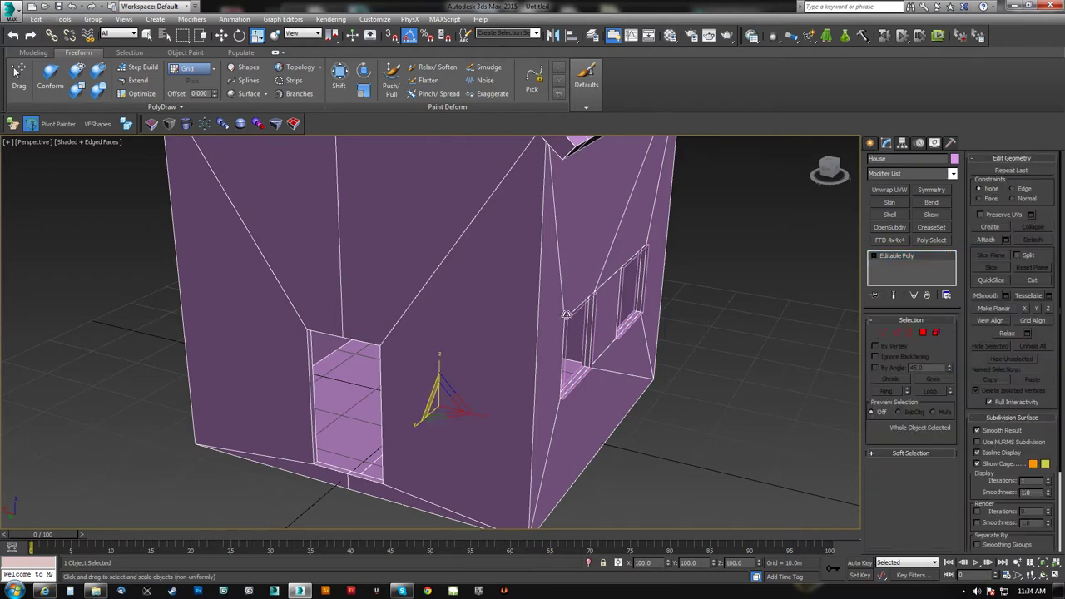
pyautogui.click(923, 333)
pyautogui.keyDown('alt'); pyautogui.moveTo(648, 323); pyautogui.dragTo(561, 331, button='middle'); pyautogui.keyUp('alt')
pyautogui.scroll(6, 560, 332)
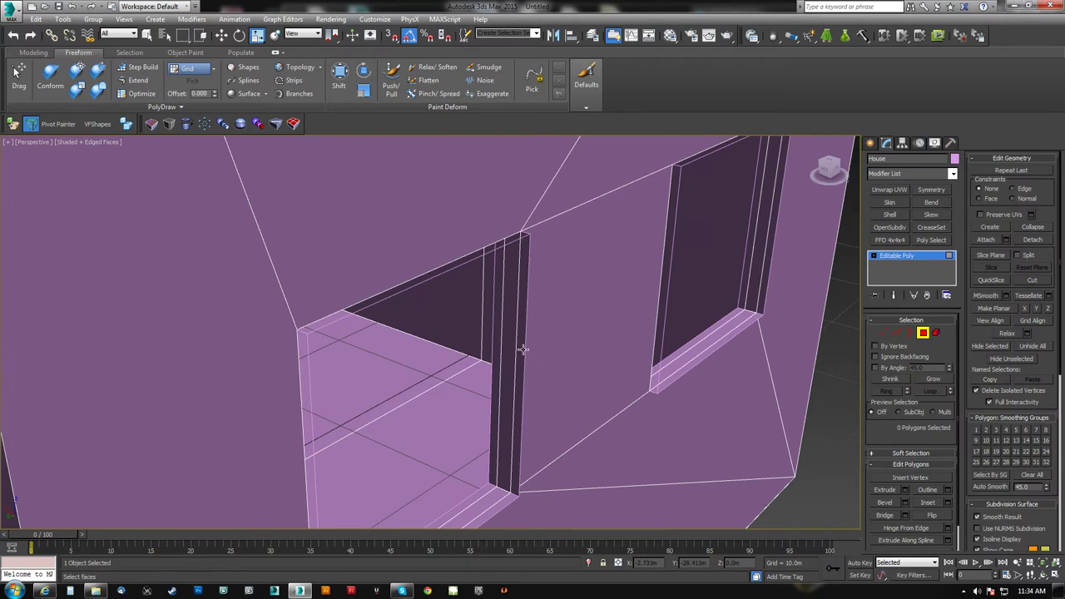
pyautogui.click(954, 159)
pyautogui.click(445, 256)
pyautogui.click(458, 320)
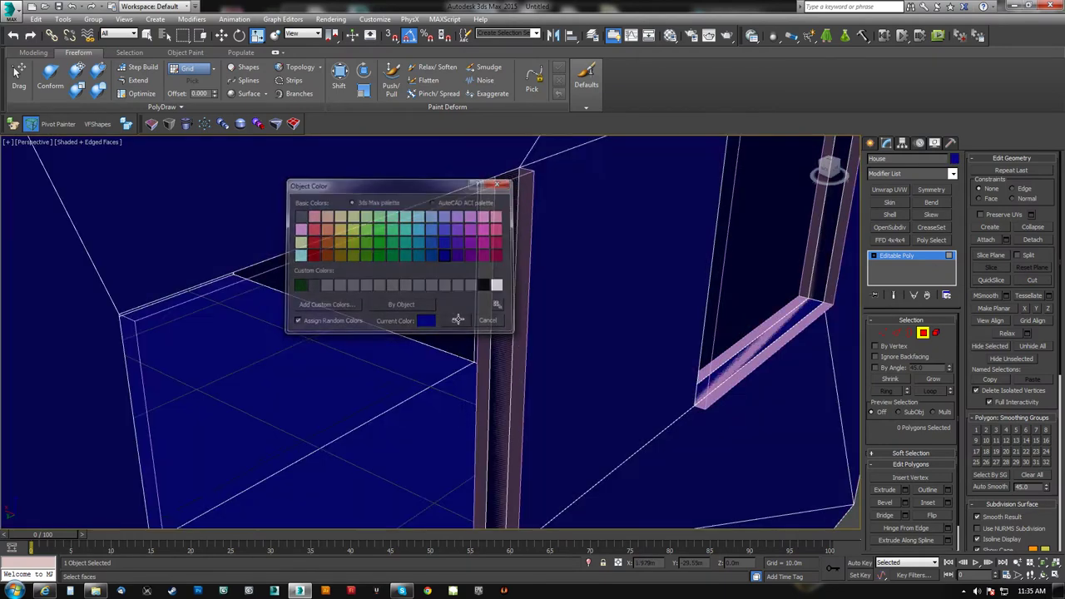
# - Try moving the whole house away from the detached frames and undo the move
pyautogui.scroll(-3, 465, 333)
pyautogui.keyDown('alt'); pyautogui.moveTo(466, 338); pyautogui.dragTo(408, 320, button='middle'); pyautogui.keyUp('alt')
pyautogui.moveTo(408, 321); pyautogui.dragTo(517, 393, button='middle')
pyautogui.scroll(-5, 417, 301)
pyautogui.press('w')
pyautogui.click(925, 334)
pyautogui.moveTo(451, 358); pyautogui.dragTo(463, 375, button='middle')
pyautogui.moveTo(464, 376); pyautogui.dragTo(192, 267)
pyautogui.hotkey('ctrl', 'z')
pyautogui.moveTo(530, 384); pyautogui.dragTo(521, 343, button='middle')
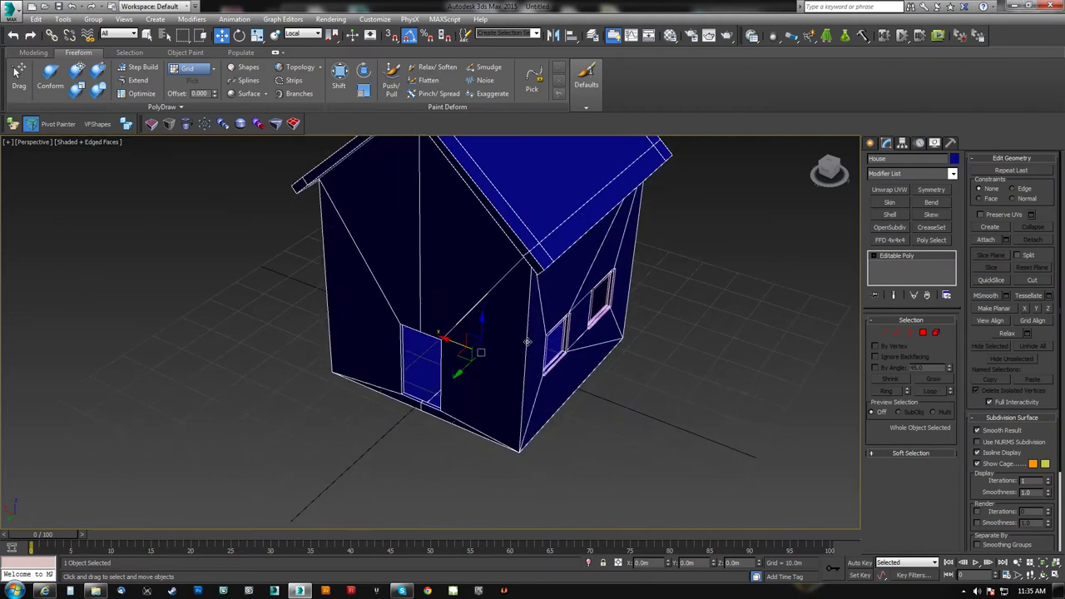
# - Select individual house polygons around the side windows, including the wall between them and the near window's sill
pyautogui.scroll(5, 522, 343)
pyautogui.click(923, 333)
pyautogui.moveTo(600, 323); pyautogui.dragTo(650, 375, button='middle')
pyautogui.keyDown('alt'); pyautogui.moveTo(589, 350); pyautogui.dragTo(611, 311, button='middle'); pyautogui.keyUp('alt')
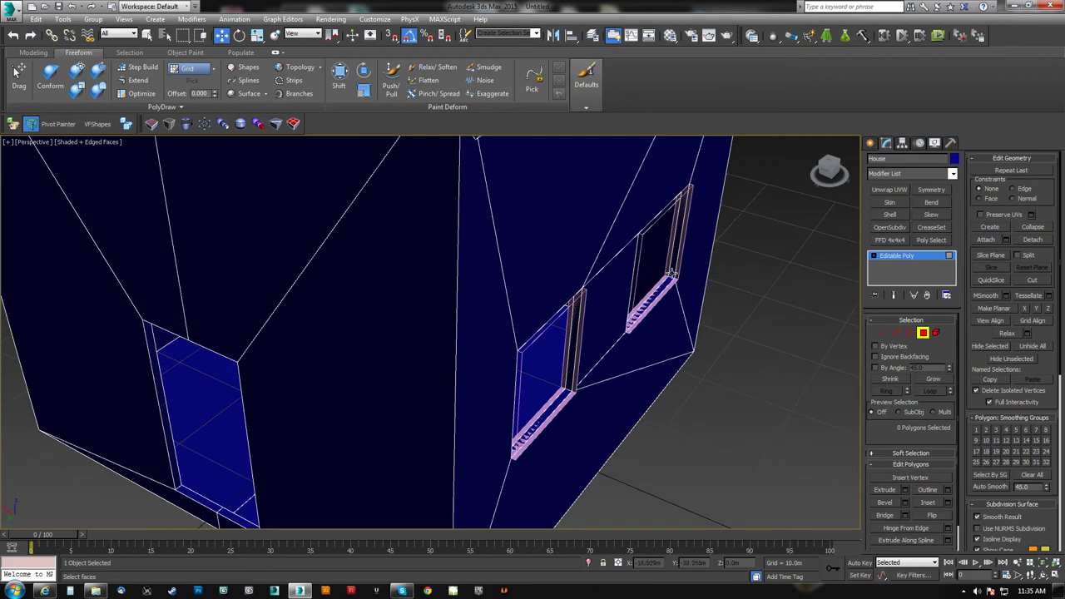
pyautogui.moveTo(621, 366)
pyautogui.keyDown('alt'); pyautogui.mouseDown(button='middle')
pyautogui.moveTo(616, 392)
pyautogui.moveTo(590, 368)
pyautogui.moveTo(608, 371)
pyautogui.mouseUp(button='middle'); pyautogui.keyUp('alt')
pyautogui.scroll(-3, 608, 371)
pyautogui.click(546, 264)
pyautogui.click(474, 298)
pyautogui.keyDown('alt'); pyautogui.moveTo(441, 333); pyautogui.dragTo(547, 370, button='middle'); pyautogui.keyUp('alt')
pyautogui.click(577, 352)
pyautogui.click(580, 353)
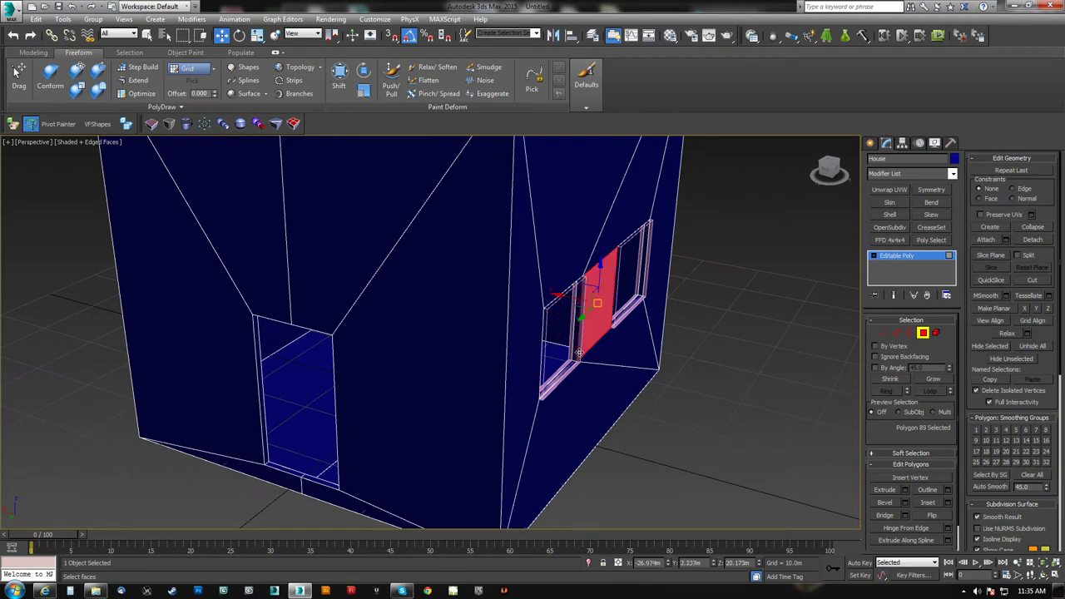
pyautogui.scroll(4, 566, 370)
pyautogui.click(566, 359)
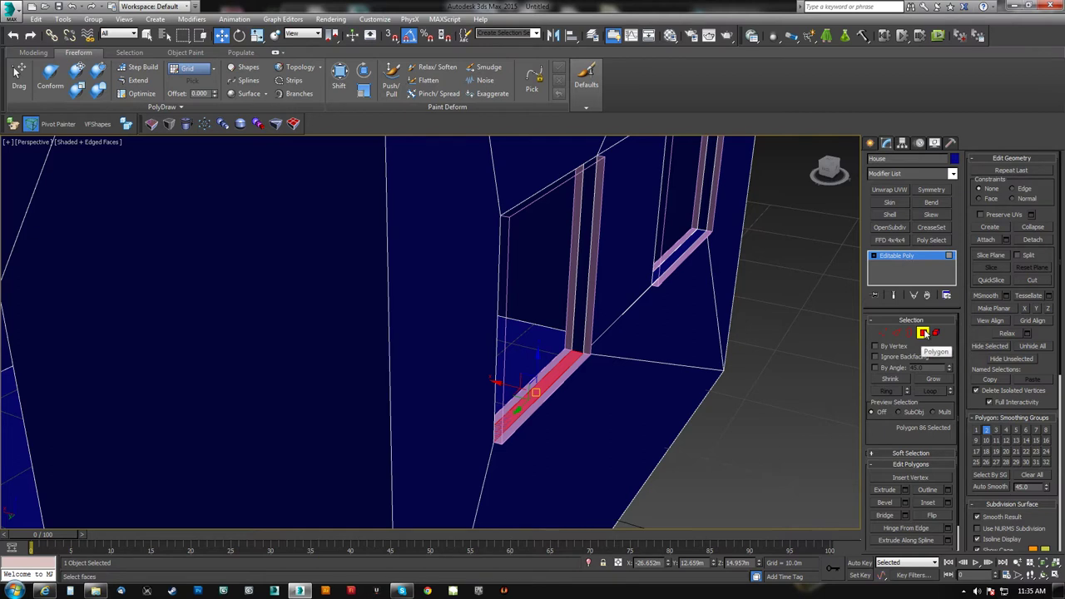
# - Switch the house back and forth between its sub-object levels and the whole-object level
pyautogui.click(937, 334)
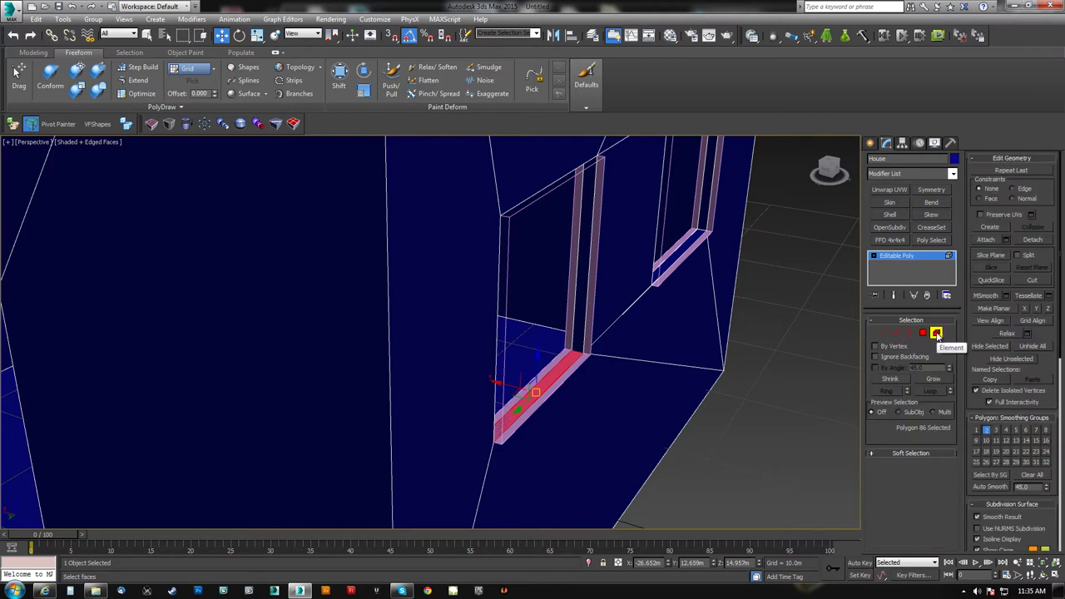
pyautogui.click(937, 334)
pyautogui.click(908, 334)
pyautogui.click(909, 335)
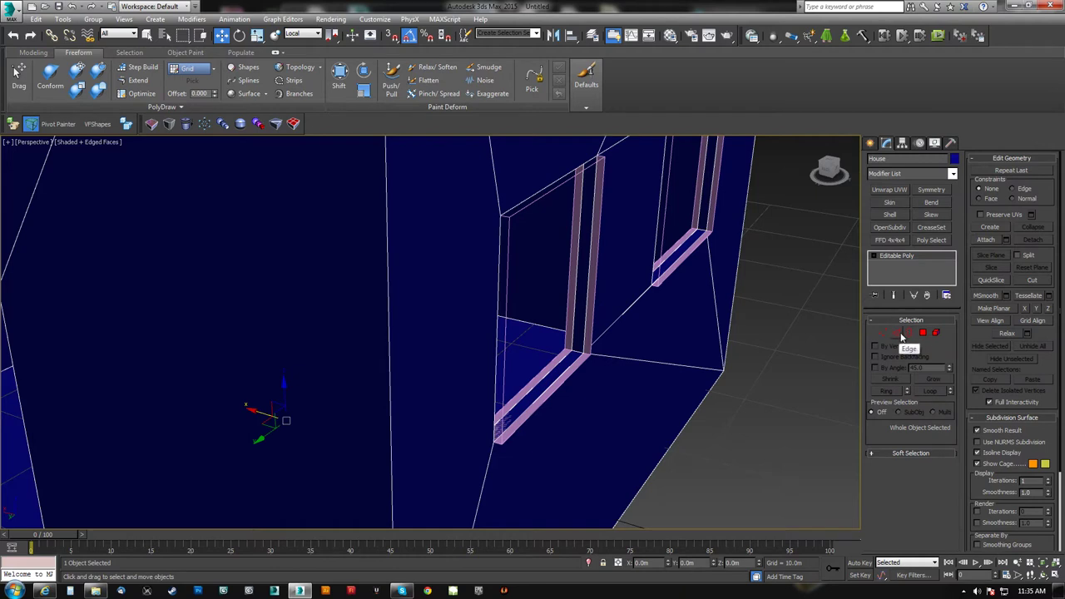
pyautogui.click(908, 333)
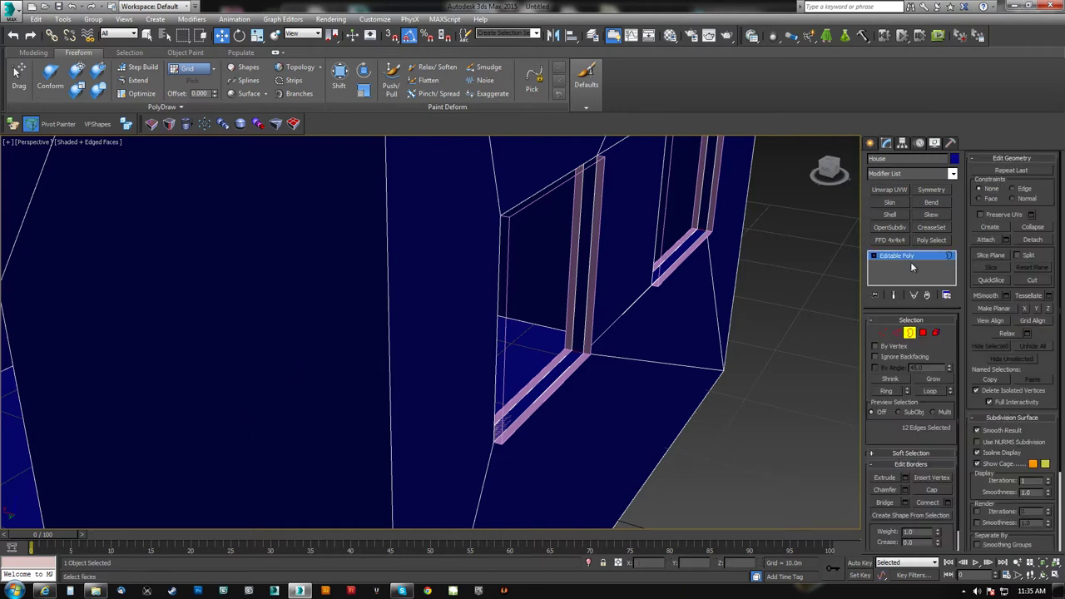
pyautogui.click(913, 257)
pyautogui.click(936, 333)
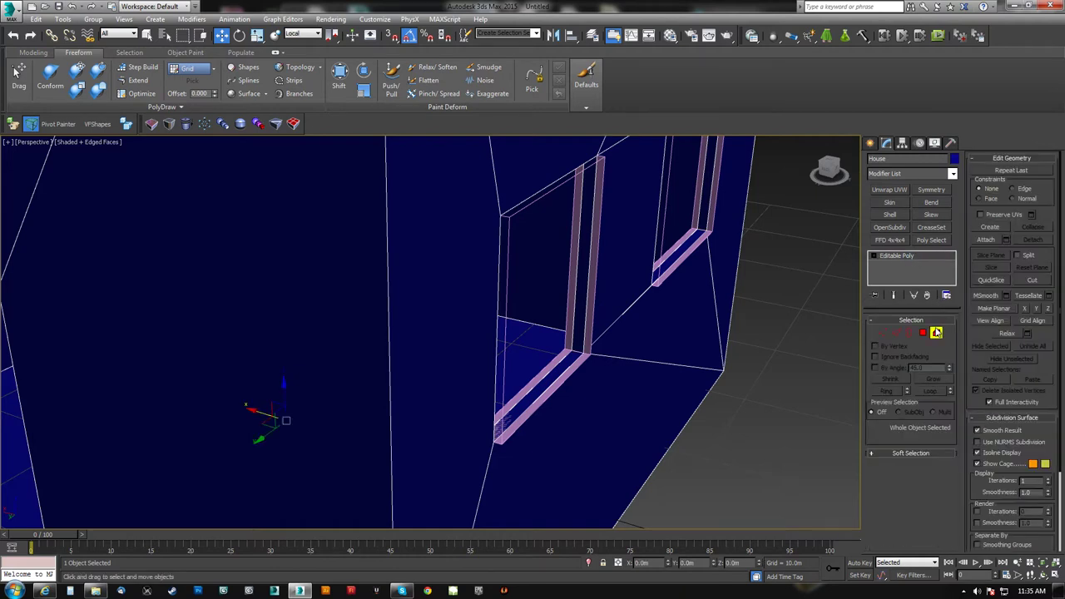
pyautogui.click(885, 334)
pyautogui.click(906, 259)
pyautogui.click(934, 333)
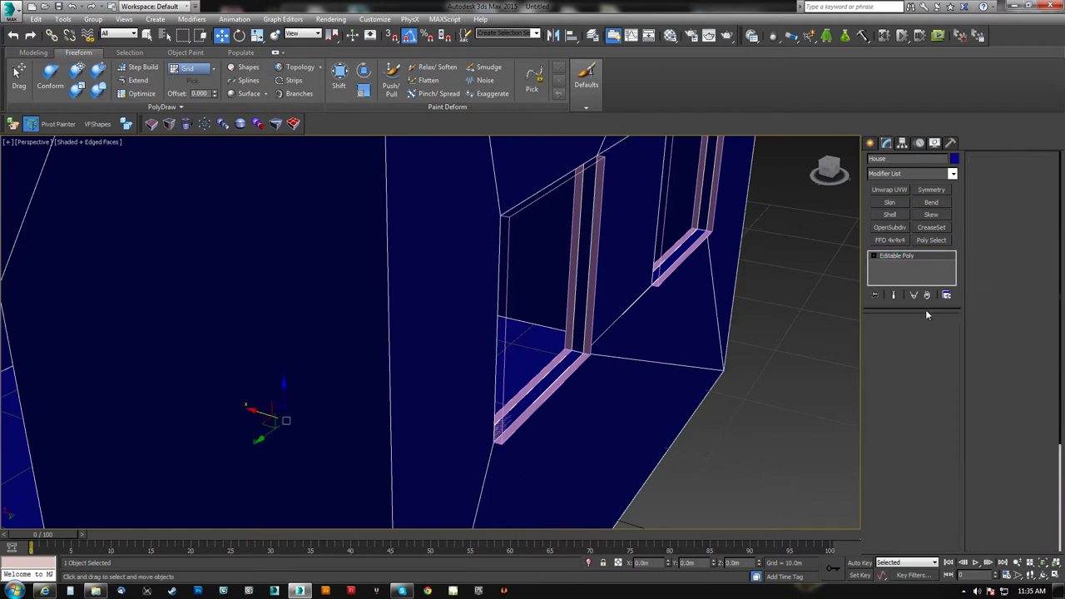
# - Leave the house's sub-object level and add a Shell modifier to the Frames object with an inner amount of 0.23 m
pyautogui.click(915, 256)
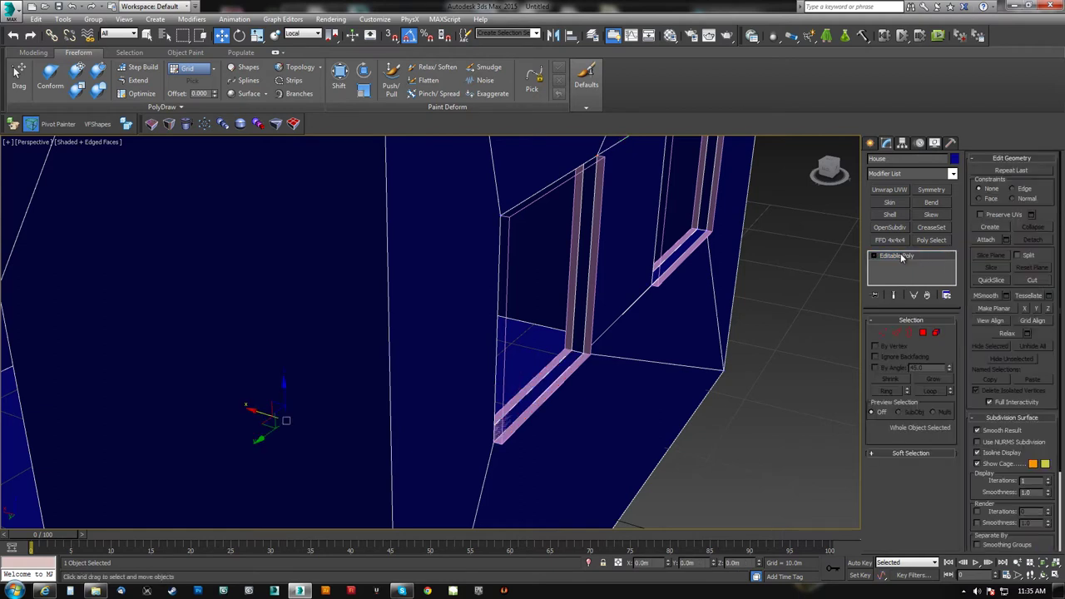
pyautogui.click(590, 319)
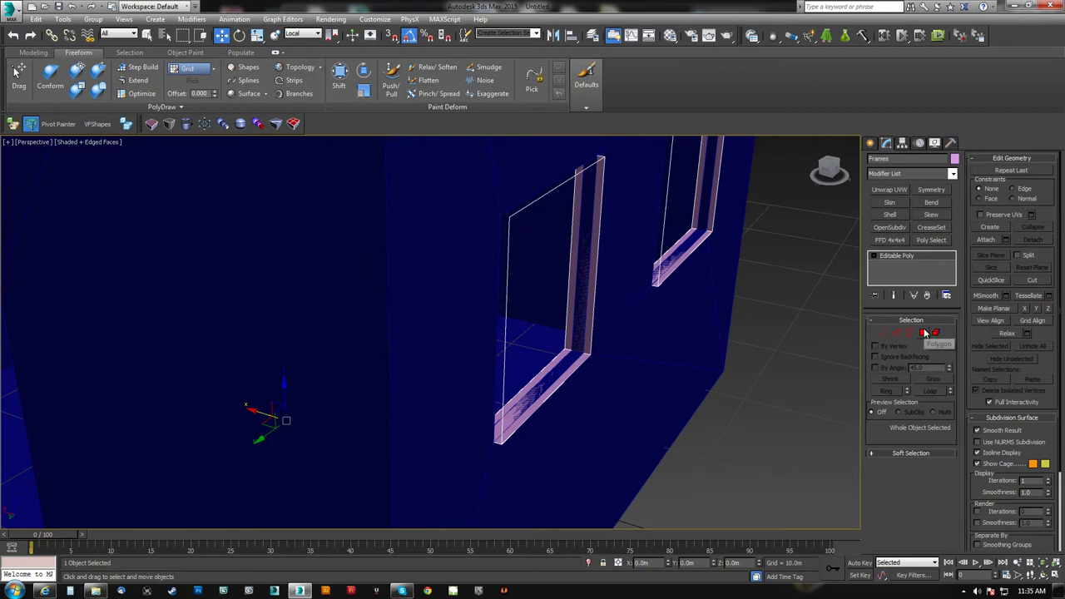
pyautogui.click(892, 214)
pyautogui.keyDown('alt'); pyautogui.moveTo(685, 346); pyautogui.dragTo(908, 354, button='middle'); pyautogui.keyUp('alt')
pyautogui.moveTo(948, 336)
pyautogui.mouseDown()
pyautogui.moveTo(948, 314)
pyautogui.moveTo(948, 353)
pyautogui.mouseUp()
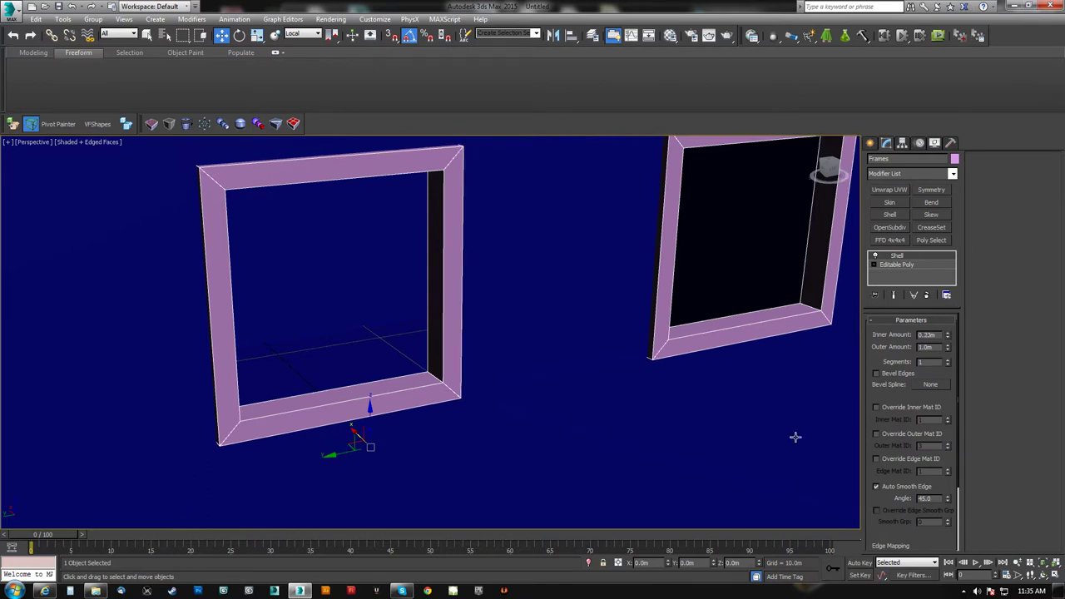
# - Set the frames' Shell outer amount to 1.21 m and check the thickness on both side walls and inside the house
pyautogui.moveTo(564, 392); pyautogui.dragTo(663, 358, button='middle')
pyautogui.scroll(-5, 663, 358)
pyautogui.keyDown('alt'); pyautogui.moveTo(557, 391); pyautogui.dragTo(608, 370, button='middle'); pyautogui.keyUp('alt')
pyautogui.moveTo(948, 349); pyautogui.dragTo(929, 335)
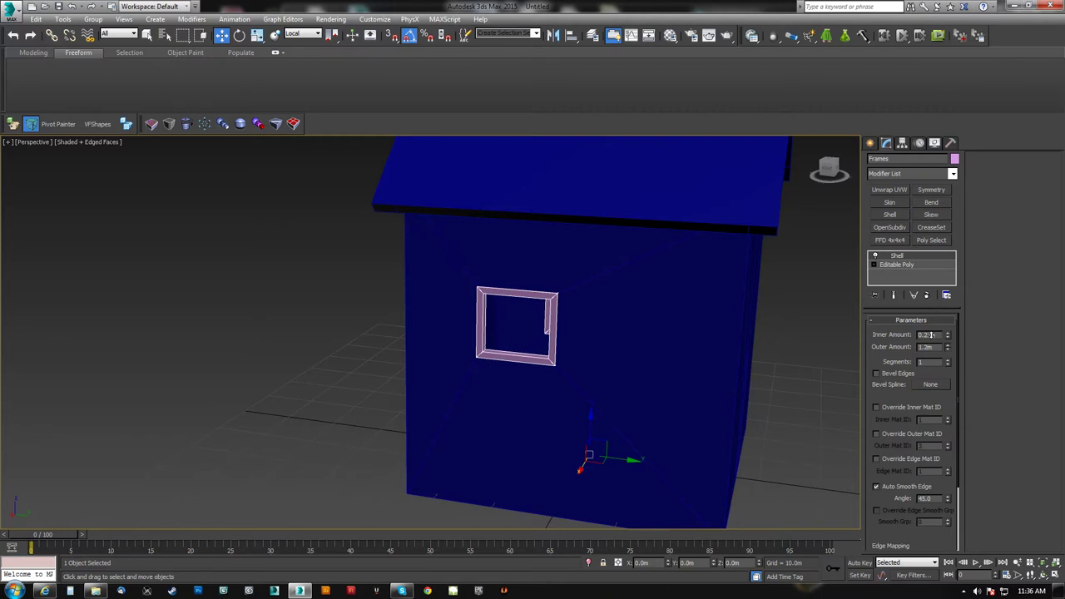
pyautogui.keyDown('alt'); pyautogui.moveTo(731, 318); pyautogui.dragTo(658, 338, button='middle'); pyautogui.keyUp('alt')
pyautogui.scroll(5, 654, 348)
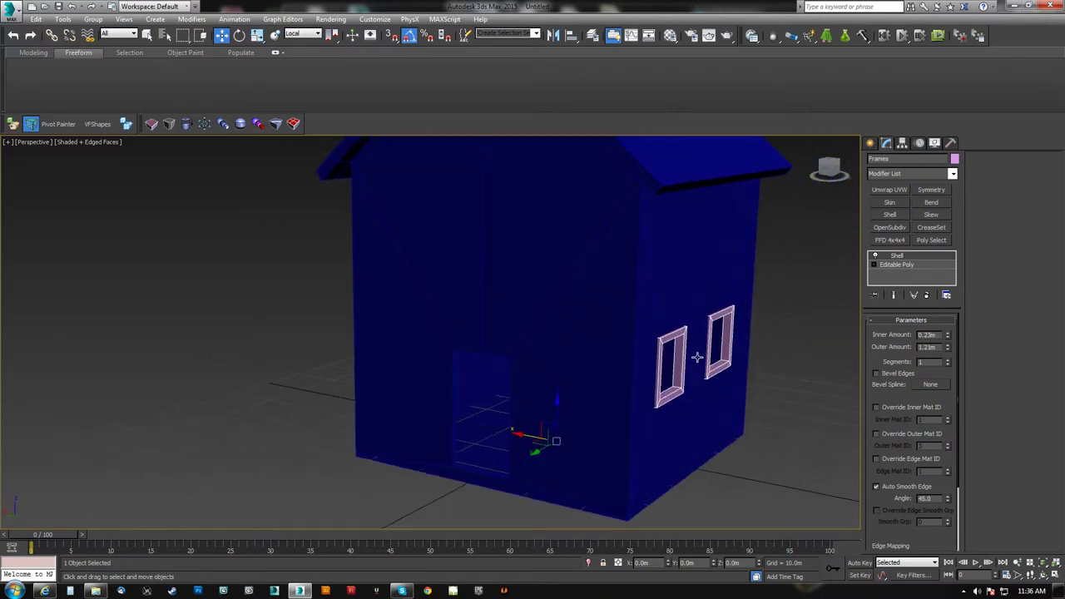
pyautogui.keyDown('alt'); pyautogui.moveTo(653, 346); pyautogui.dragTo(310, 257, button='middle'); pyautogui.keyUp('alt')
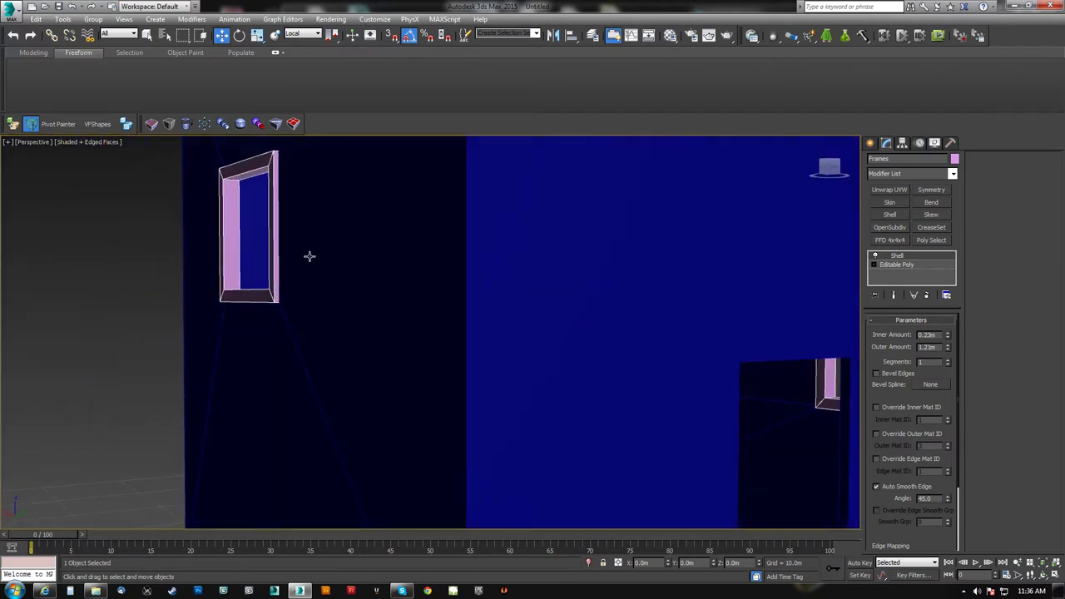
pyautogui.keyDown('alt'); pyautogui.moveTo(275, 194); pyautogui.dragTo(366, 304, button='middle'); pyautogui.keyUp('alt')
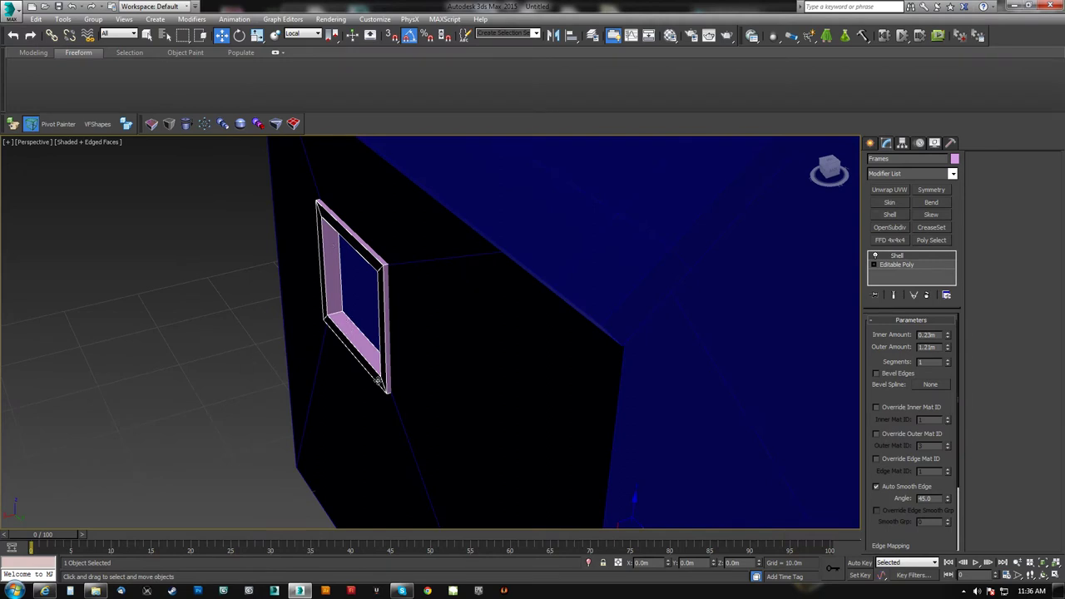
pyautogui.keyDown('alt'); pyautogui.moveTo(385, 267); pyautogui.dragTo(441, 308, button='middle'); pyautogui.keyUp('alt')
# - Select the house's short wall-thickness edge at the door's lower corner and expand it to a ring of edges
pyautogui.click(632, 374)
pyautogui.scroll(5, 621, 380)
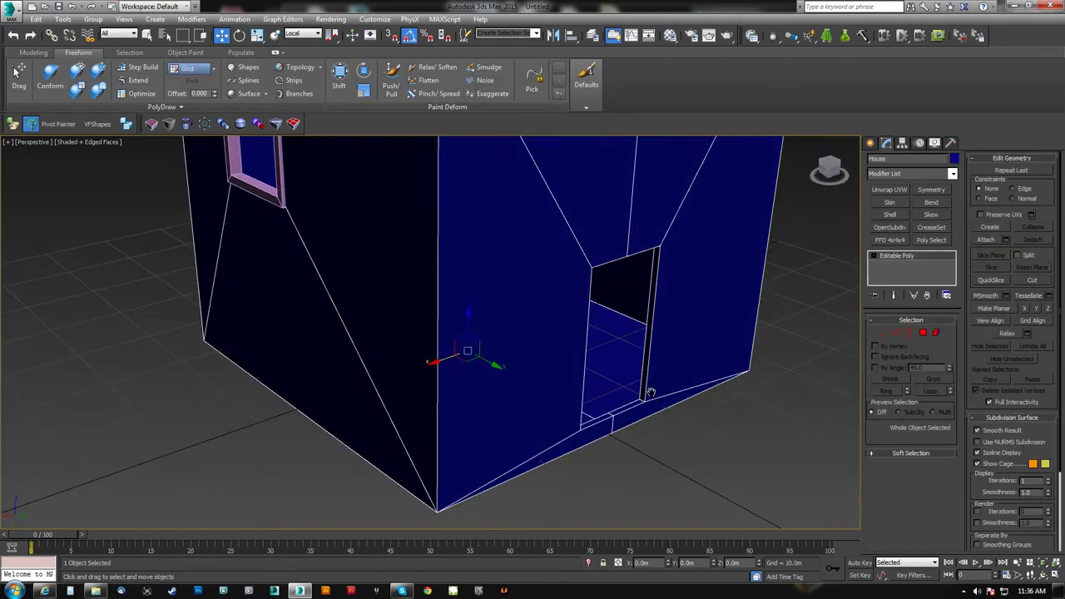
pyautogui.press('2')
pyautogui.click(639, 406)
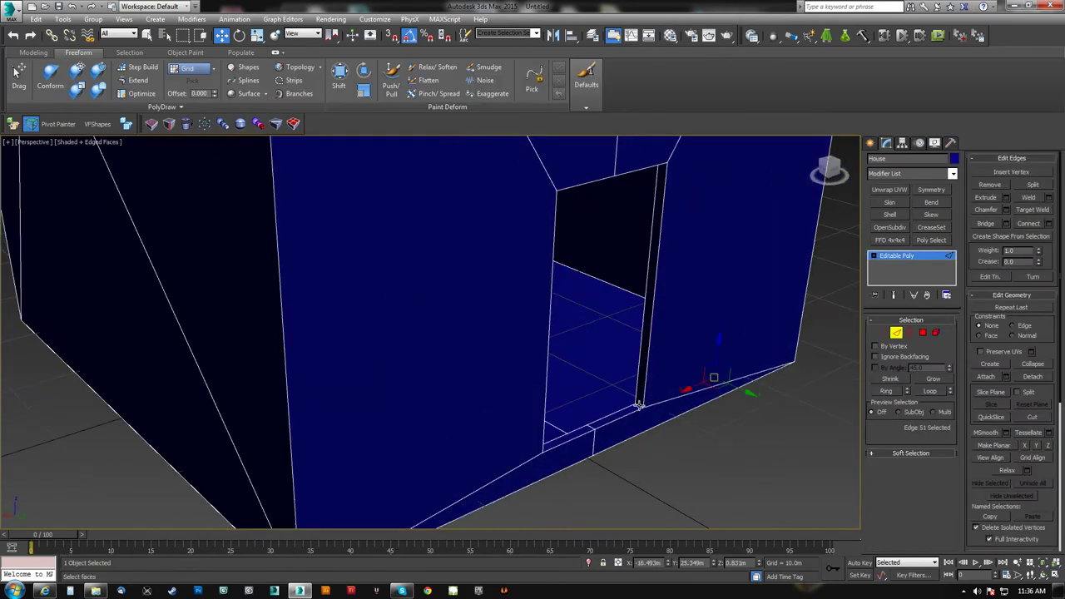
pyautogui.click(679, 424)
pyautogui.click(887, 392)
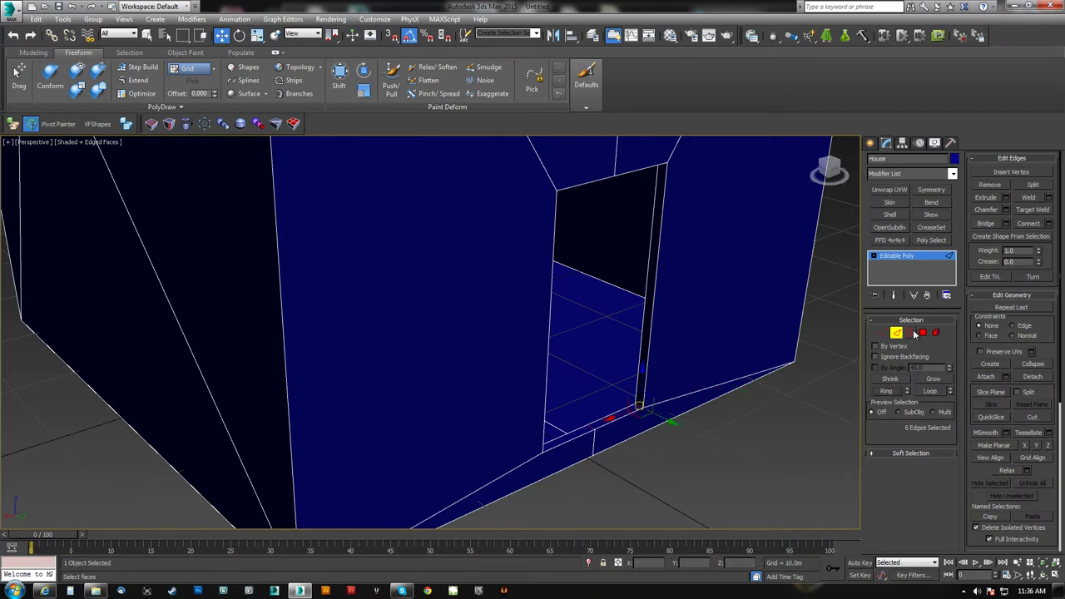
# - Convert the door opening's ring edges to polygons, clone them to a separate object named Object001, and select that clone
pyautogui.keyDown('ctrl'); pyautogui.click(923, 334); pyautogui.keyUp('ctrl')
pyautogui.press('r')
pyautogui.moveTo(638, 322)
pyautogui.mouseDown()
pyautogui.moveTo(677, 352)
pyautogui.moveTo(657, 353)
pyautogui.mouseUp()
pyautogui.click(466, 288)
pyautogui.click(577, 305)
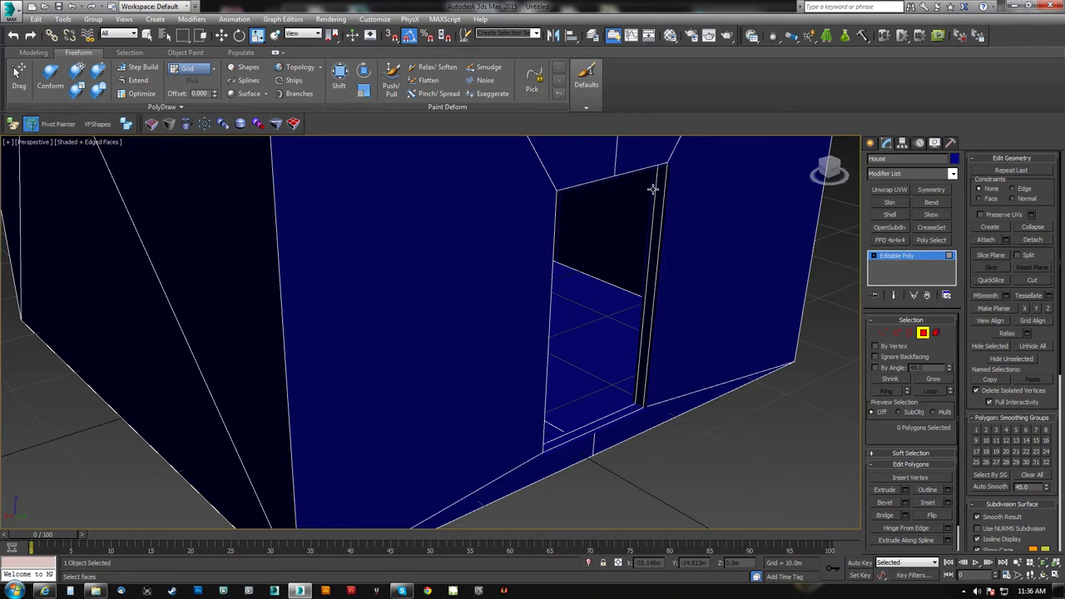
pyautogui.click(923, 333)
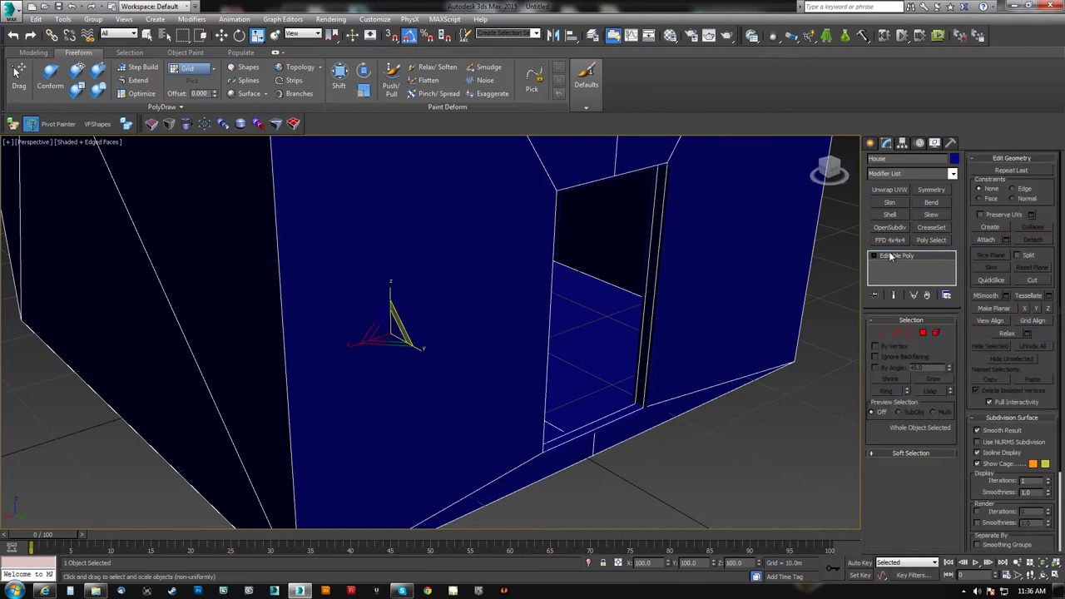
pyautogui.click(653, 306)
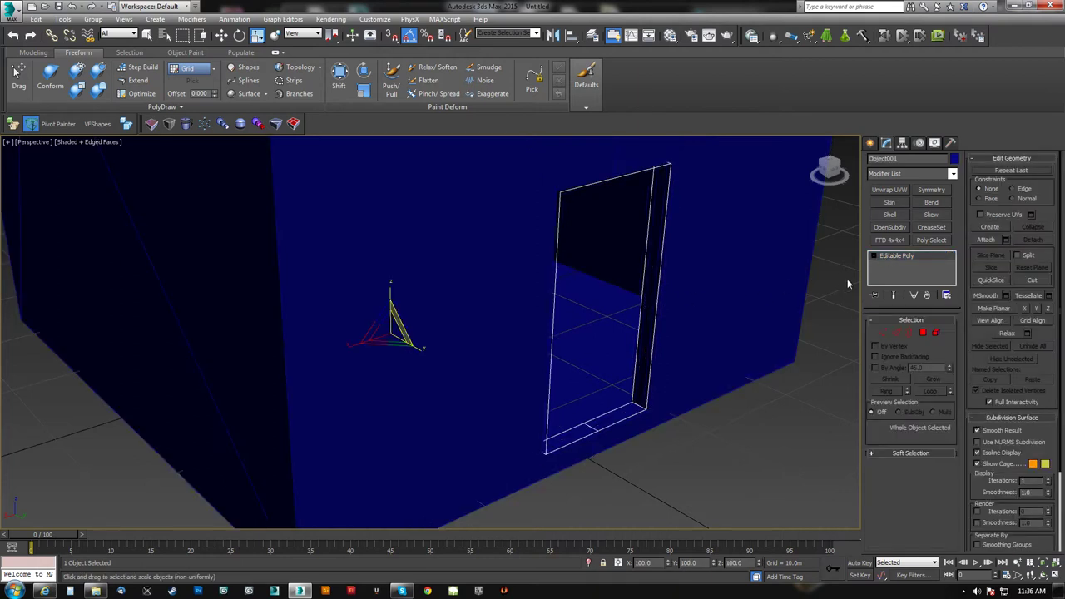
# - Try a Shell modifier on the cloned door lining, check the sill, and undo the modifier
pyautogui.click(890, 215)
pyautogui.keyDown('alt'); pyautogui.moveTo(695, 318); pyautogui.dragTo(641, 299, button='middle'); pyautogui.keyUp('alt')
pyautogui.keyDown('alt'); pyautogui.moveTo(702, 310); pyautogui.dragTo(566, 345, button='middle'); pyautogui.keyUp('alt')
pyautogui.scroll(5, 524, 395)
pyautogui.keyDown('alt'); pyautogui.moveTo(528, 233); pyautogui.dragTo(522, 280, button='middle'); pyautogui.keyUp('alt')
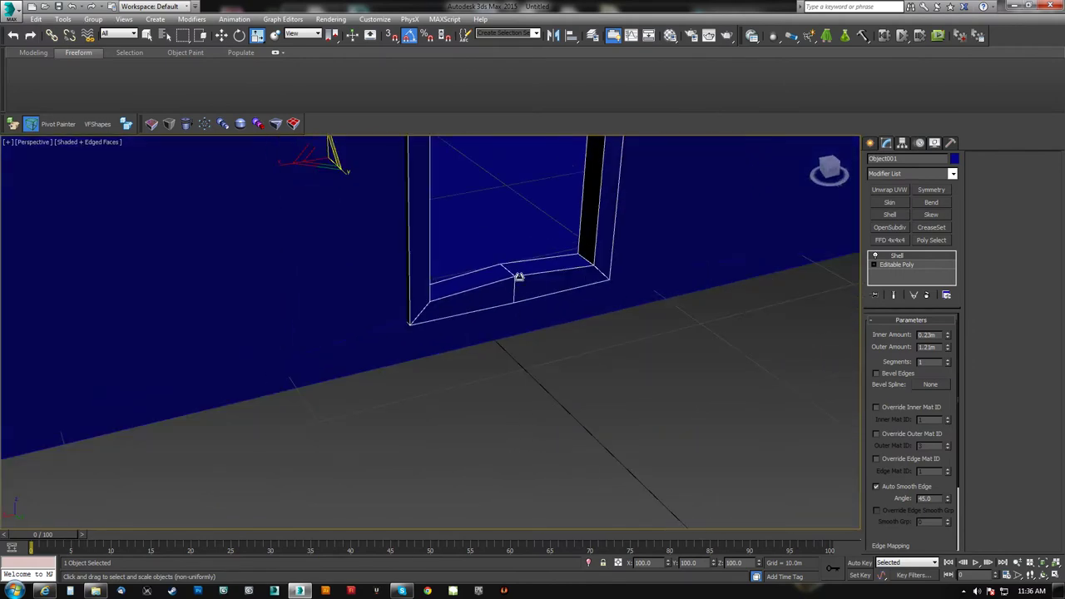
pyautogui.hotkey('ctrl', 'z')
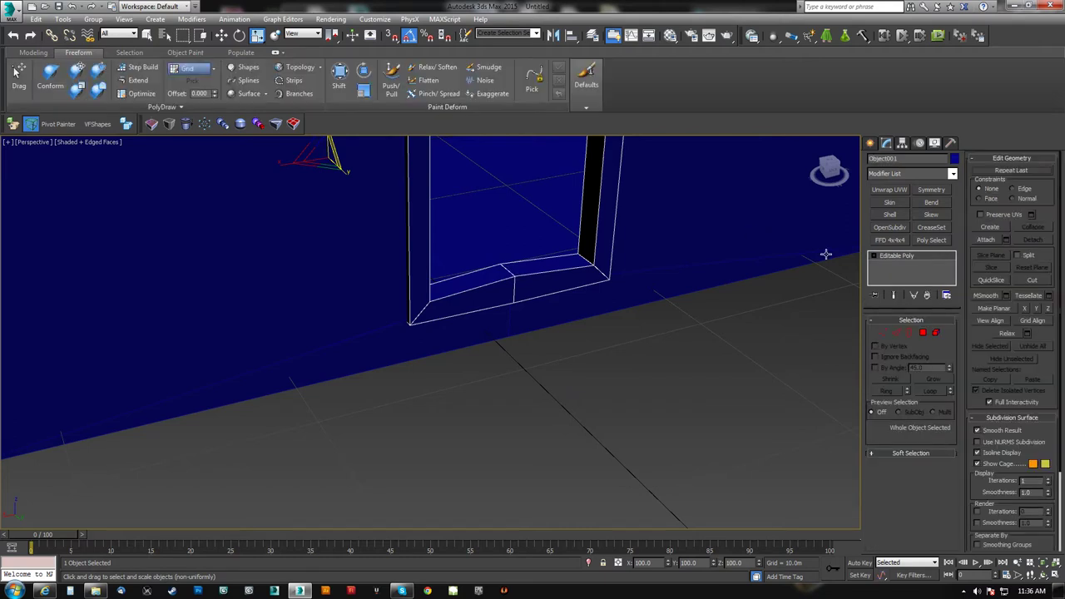
# - Make the two sill polygons and the two head polygons of the cloned door lining planar along Z
pyautogui.click(923, 334)
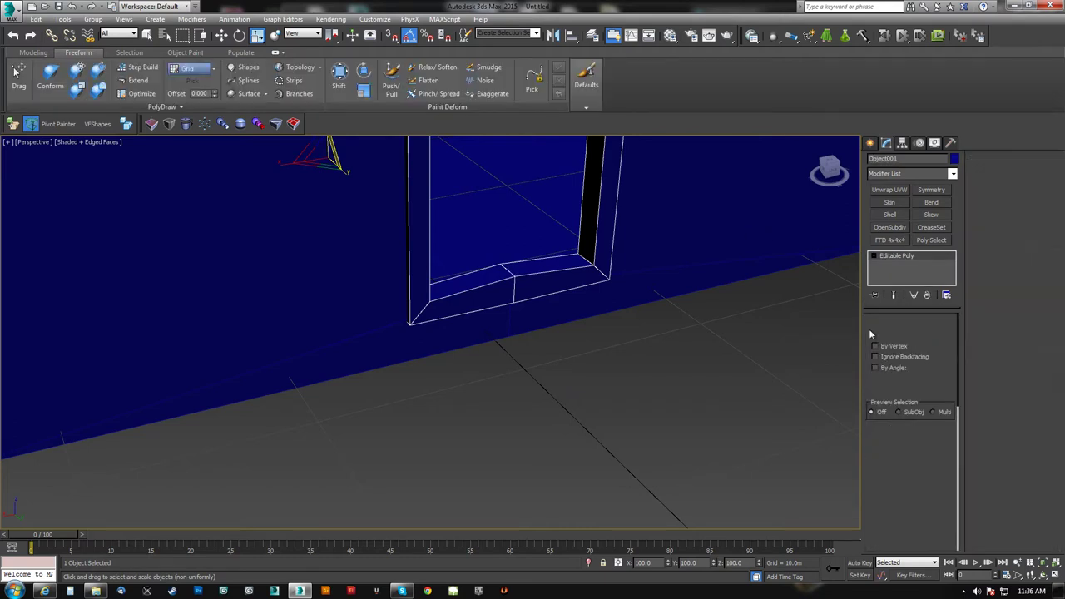
pyautogui.click(499, 272)
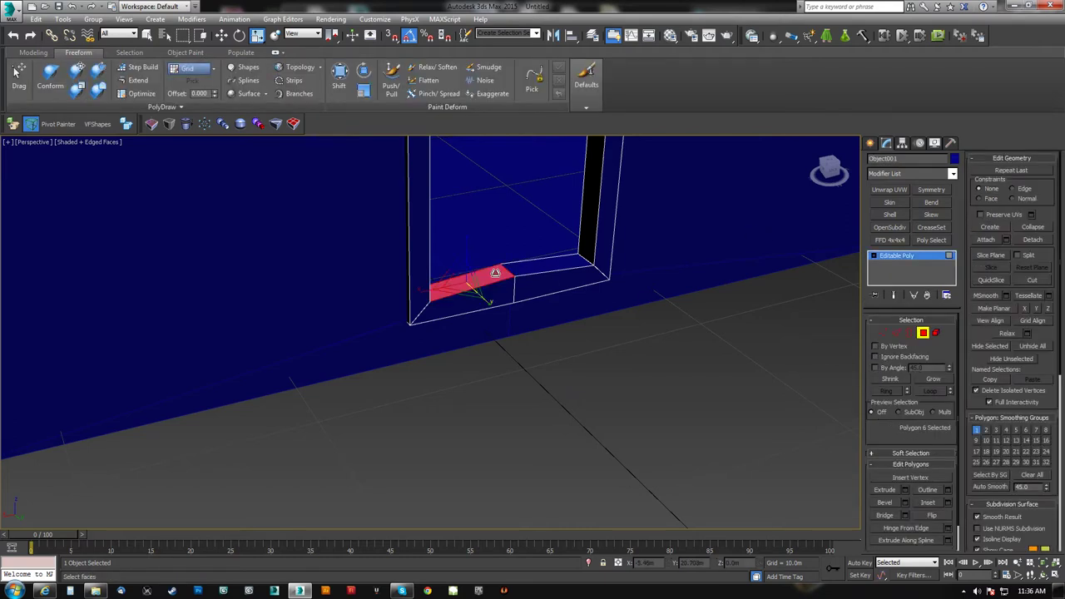
pyautogui.keyDown('ctrl'); pyautogui.click(528, 268); pyautogui.keyUp('ctrl')
pyautogui.click(1049, 310)
pyautogui.scroll(-8, 599, 287)
pyautogui.moveTo(588, 283); pyautogui.dragTo(550, 282, button='middle')
pyautogui.scroll(8, 556, 278)
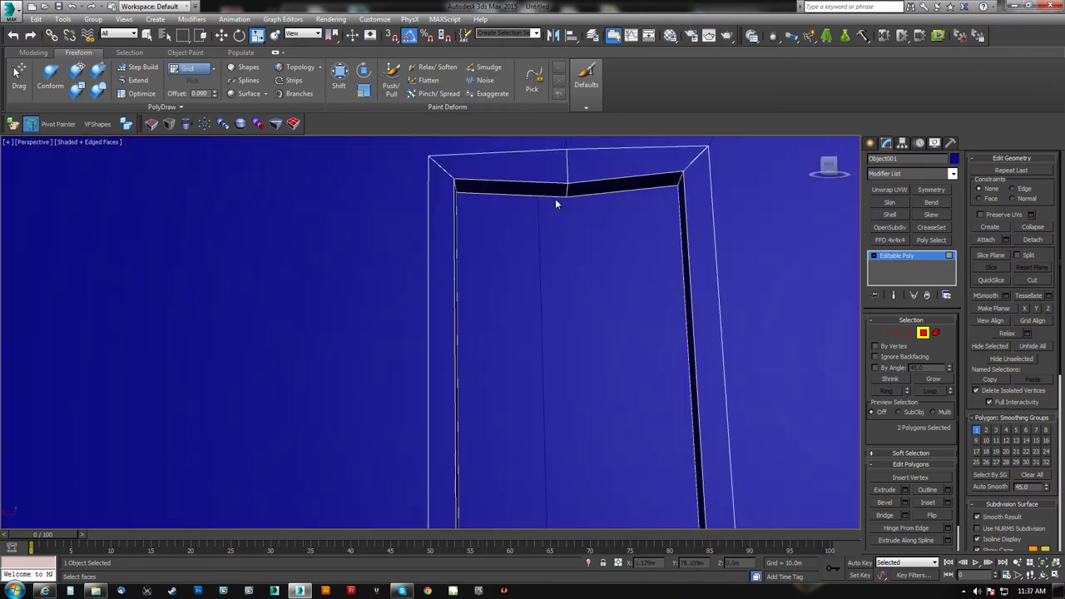
pyautogui.click(1049, 311)
# - Leave polygon editing and delete the cloned door lining object
pyautogui.scroll(-8, 595, 318)
pyautogui.keyDown('alt'); pyautogui.moveTo(585, 311); pyautogui.dragTo(640, 352, button='middle'); pyautogui.keyUp('alt')
pyautogui.moveTo(476, 205); pyautogui.dragTo(497, 254, button='middle')
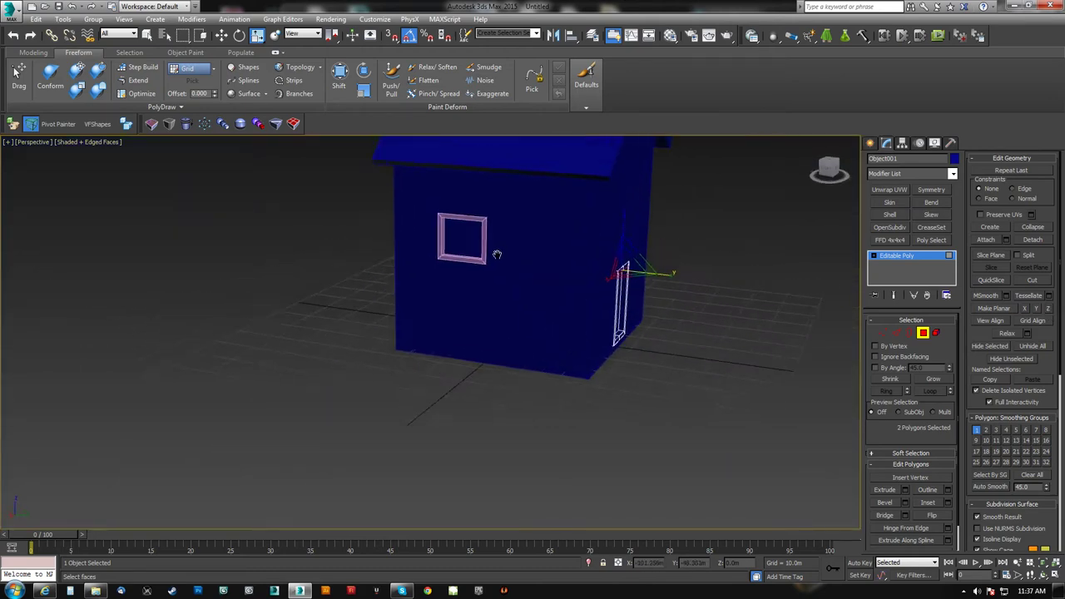
pyautogui.scroll(5, 497, 254)
pyautogui.moveTo(468, 336)
pyautogui.keyDown('alt'); pyautogui.mouseDown(button='middle')
pyautogui.moveTo(445, 305)
pyautogui.moveTo(538, 385)
pyautogui.moveTo(474, 354)
pyautogui.mouseUp(button='middle'); pyautogui.keyUp('alt')
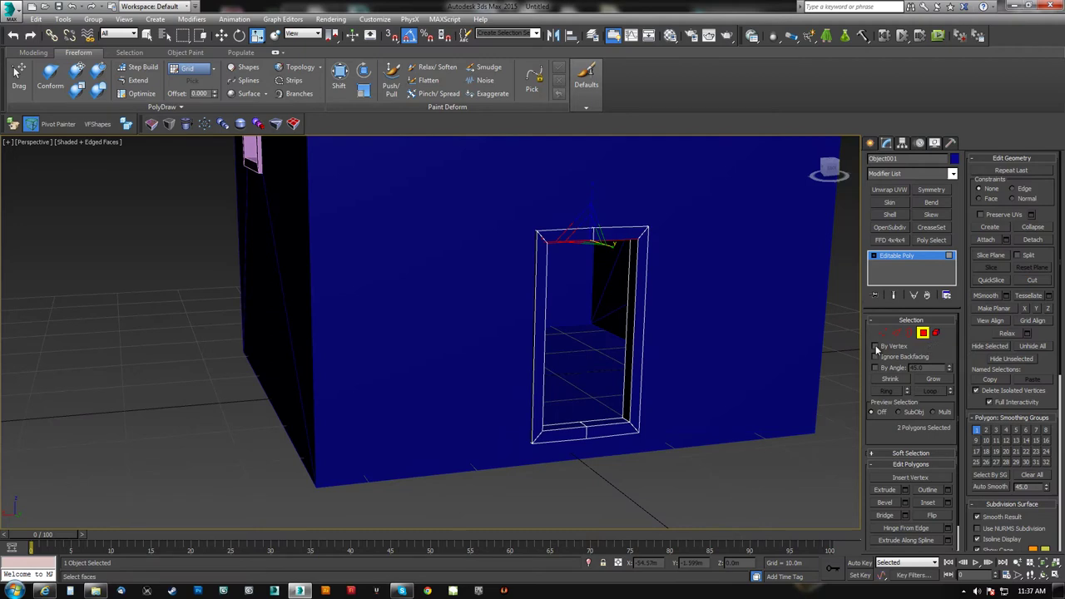
pyautogui.click(925, 336)
pyautogui.press('Delete')
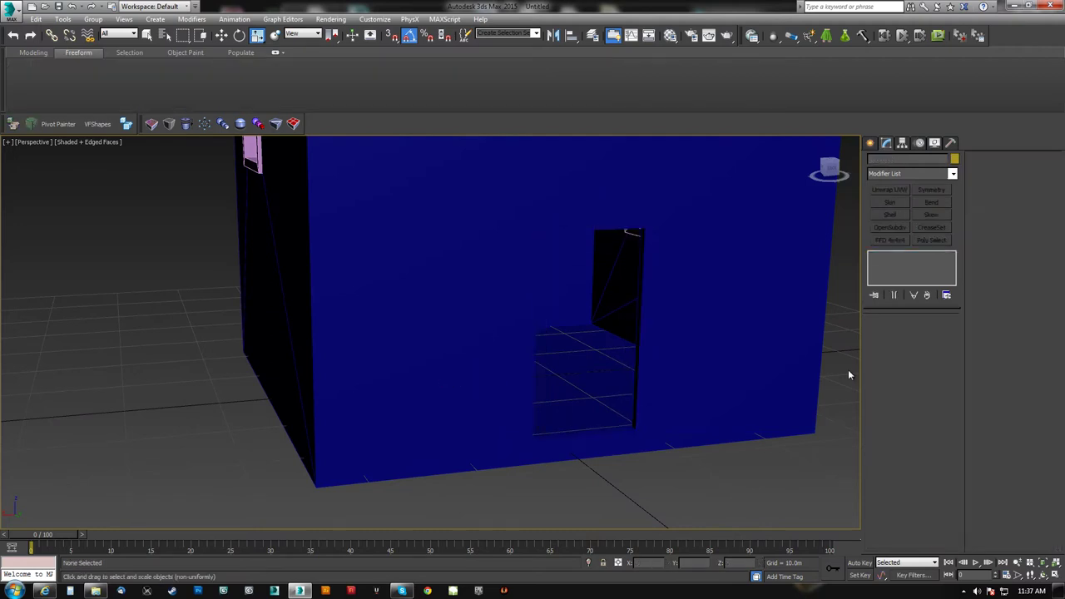
# - Select the house again and convert its door opening's ring of edges into a polygon selection
pyautogui.click(552, 414)
pyautogui.keyDown('alt'); pyautogui.moveTo(625, 393); pyautogui.dragTo(654, 409, button='middle'); pyautogui.keyUp('alt')
pyautogui.press('2')
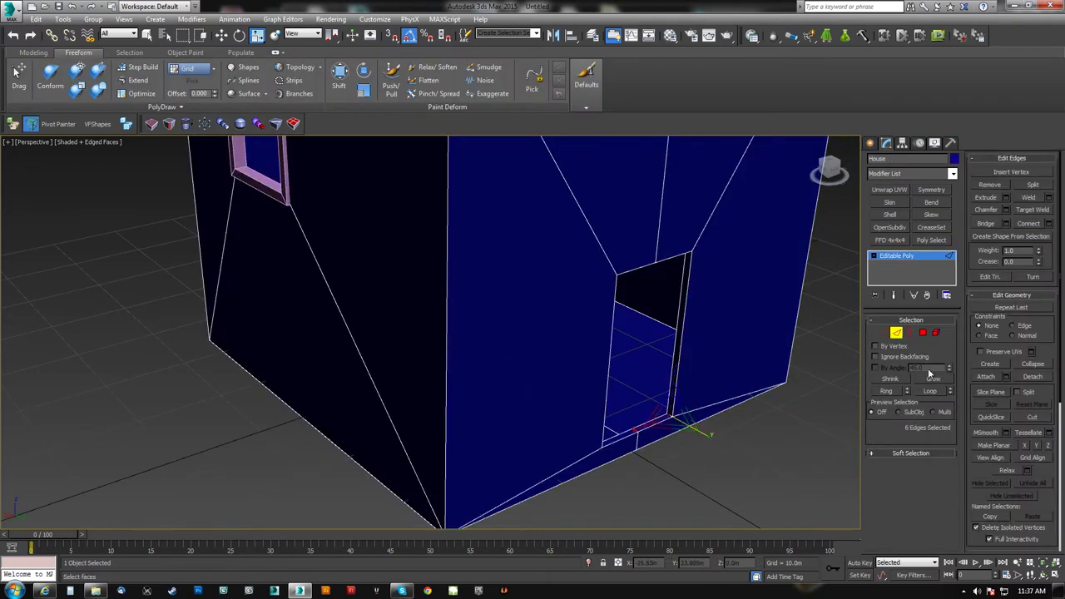
pyautogui.click(923, 334)
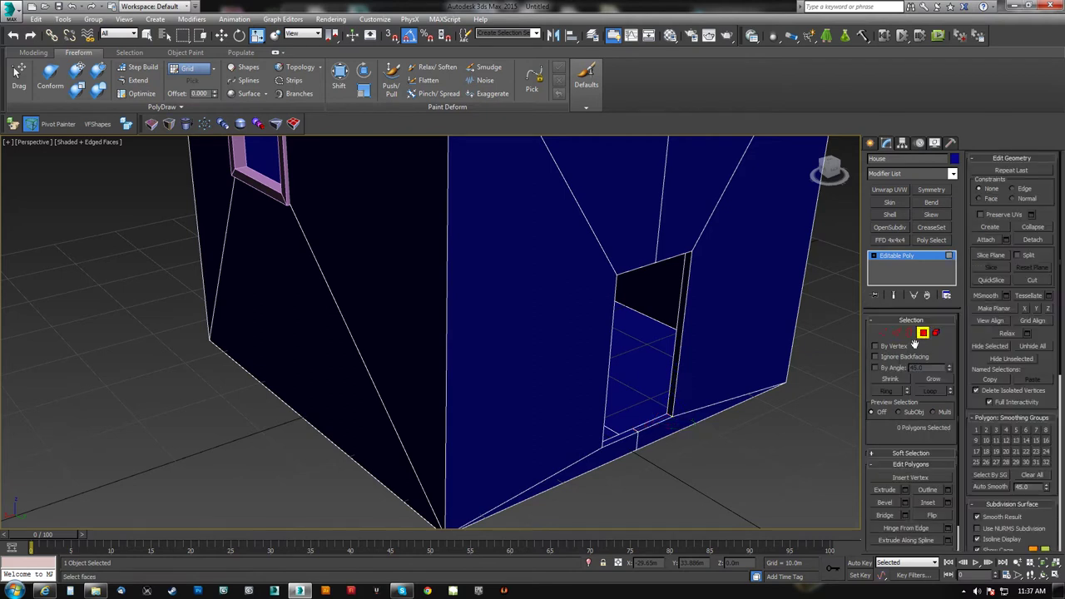
pyautogui.press('2')
pyautogui.keyDown('ctrl'); pyautogui.click(923, 334); pyautogui.keyUp('ctrl')
# - Clone the six door lining polygons to a separate object named Object001 and select that object
pyautogui.keyDown('alt'); pyautogui.moveTo(637, 406); pyautogui.dragTo(658, 396, button='middle'); pyautogui.keyUp('alt')
pyautogui.moveTo(637, 372)
pyautogui.mouseDown()
pyautogui.moveTo(677, 395)
pyautogui.moveTo(664, 395)
pyautogui.mouseUp()
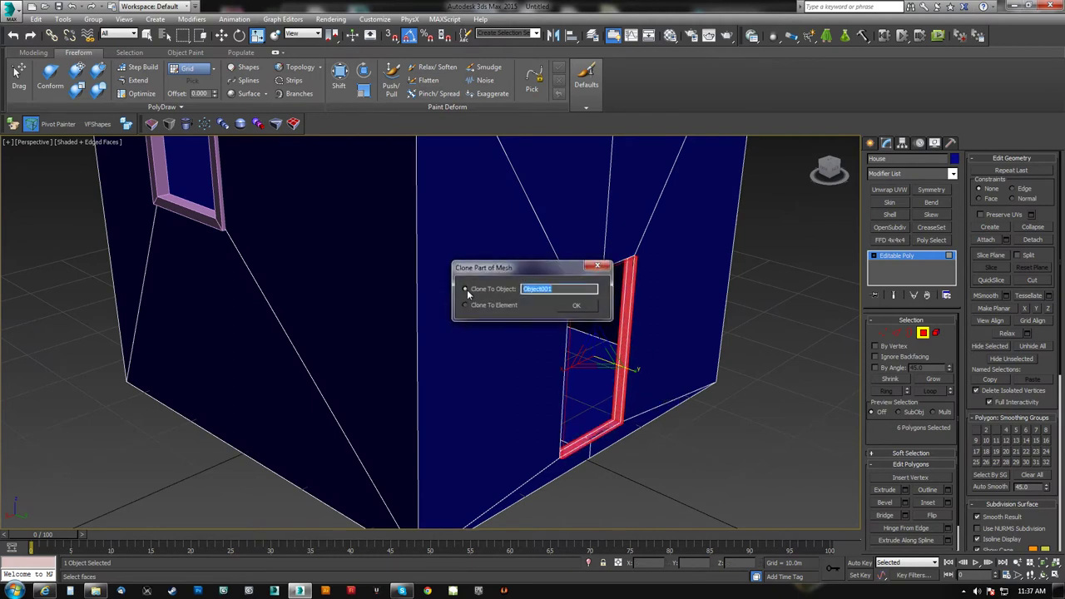
pyautogui.click(576, 306)
pyautogui.scroll(5, 628, 395)
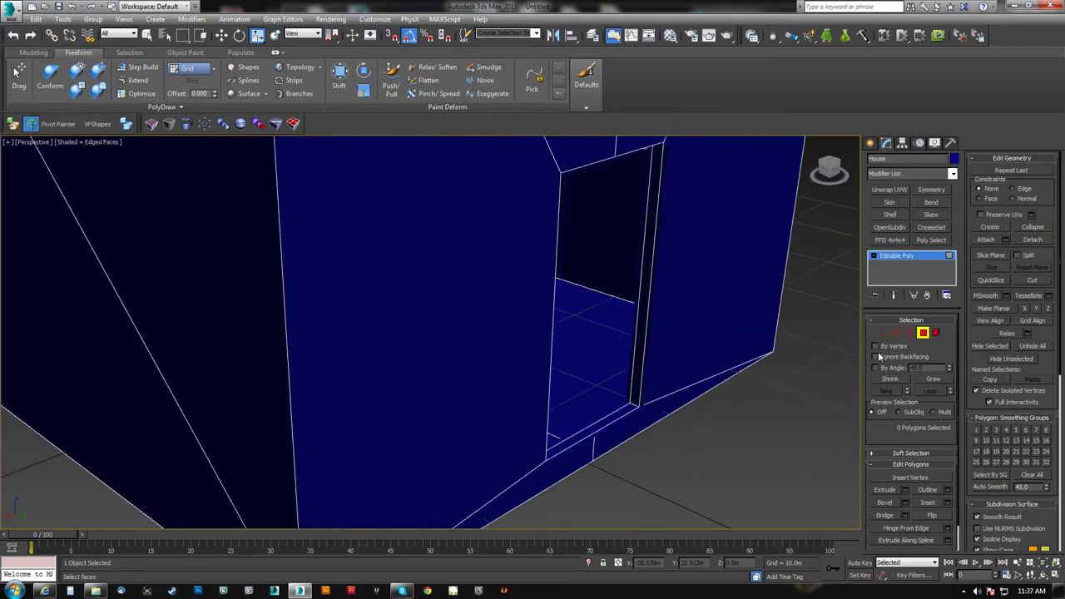
pyautogui.click(923, 333)
pyautogui.click(636, 405)
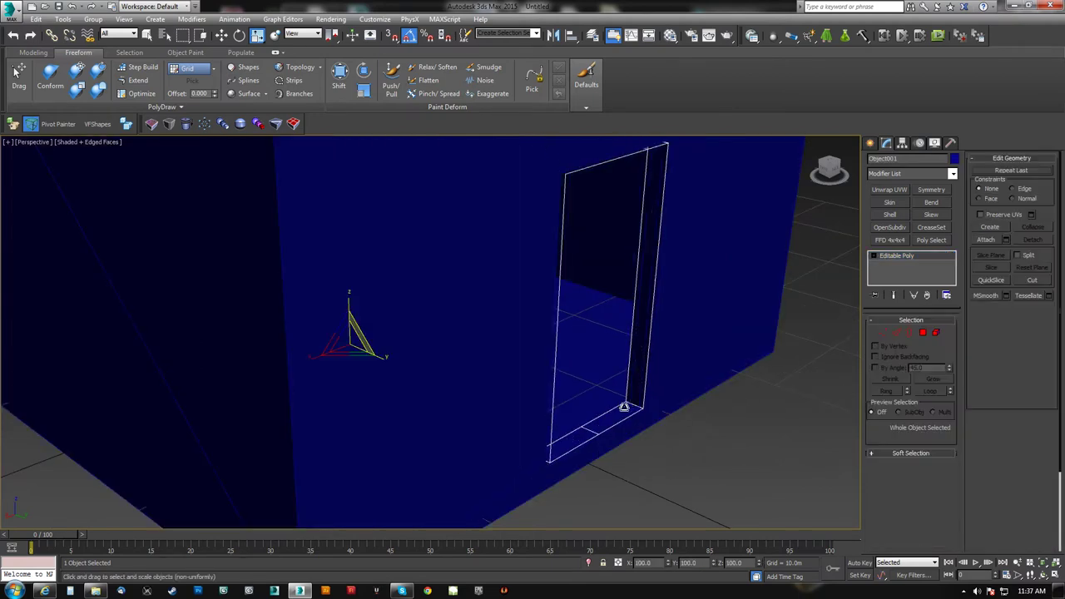
# - Select the middle crosswise edges on the sill and head of the cloned door lining
pyautogui.press('2')
pyautogui.click(587, 434)
pyautogui.keyDown('alt'); pyautogui.moveTo(636, 433); pyautogui.dragTo(601, 380, button='middle'); pyautogui.keyUp('alt')
pyautogui.keyDown('ctrl'); pyautogui.click(566, 250); pyautogui.keyUp('ctrl')
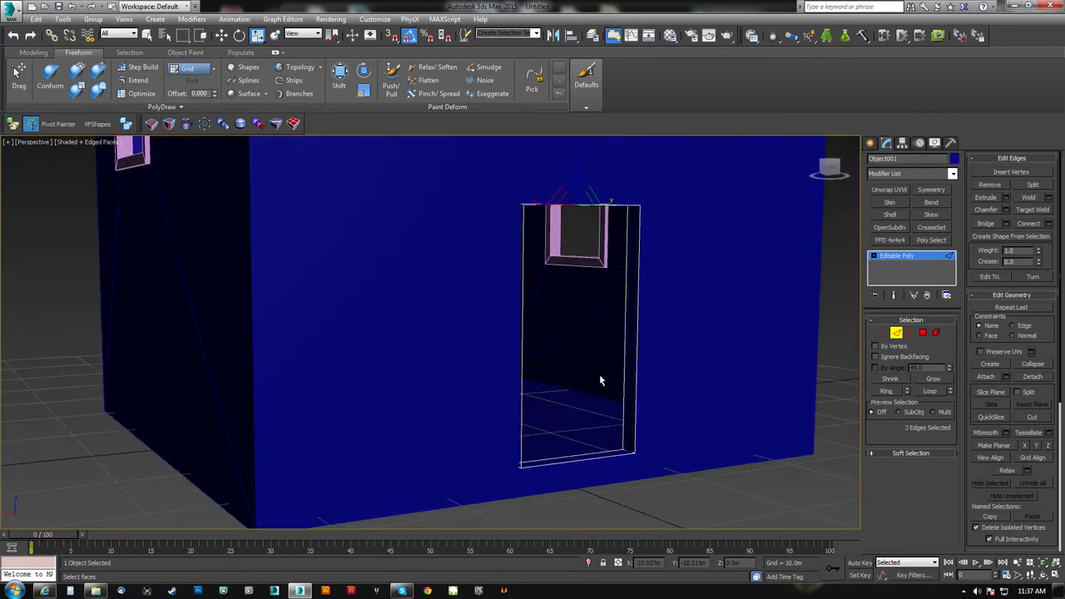
pyautogui.keyDown('alt'); pyautogui.moveTo(623, 380); pyautogui.dragTo(615, 408, button='middle'); pyautogui.keyUp('alt')
pyautogui.moveTo(565, 465); pyautogui.dragTo(573, 424, button='middle')
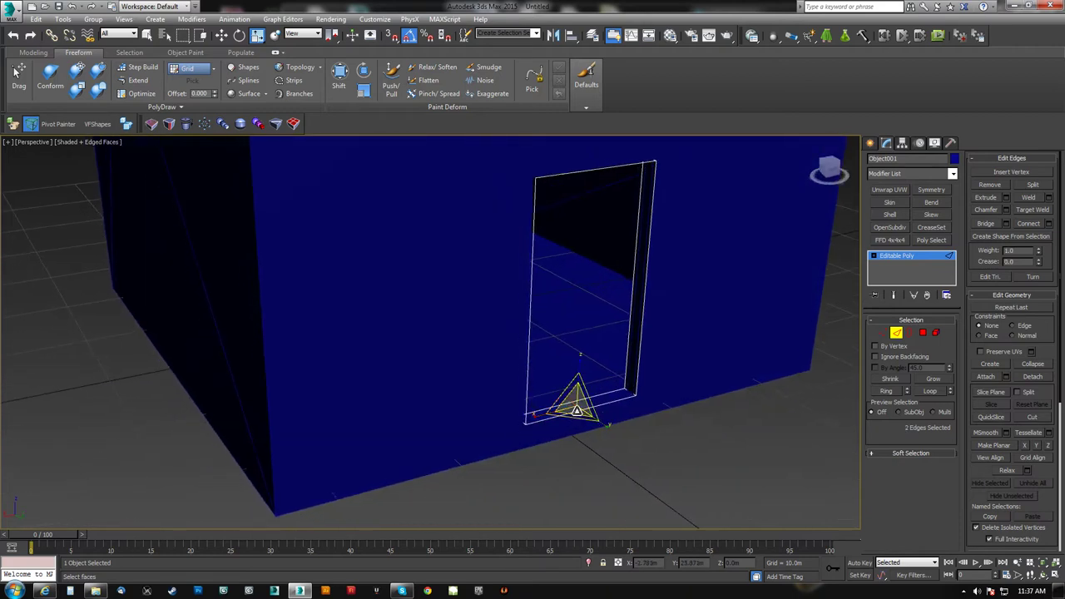
# - Try removing the two middle edges of the door lining, and undo the removal
pyautogui.scroll(5, 580, 411)
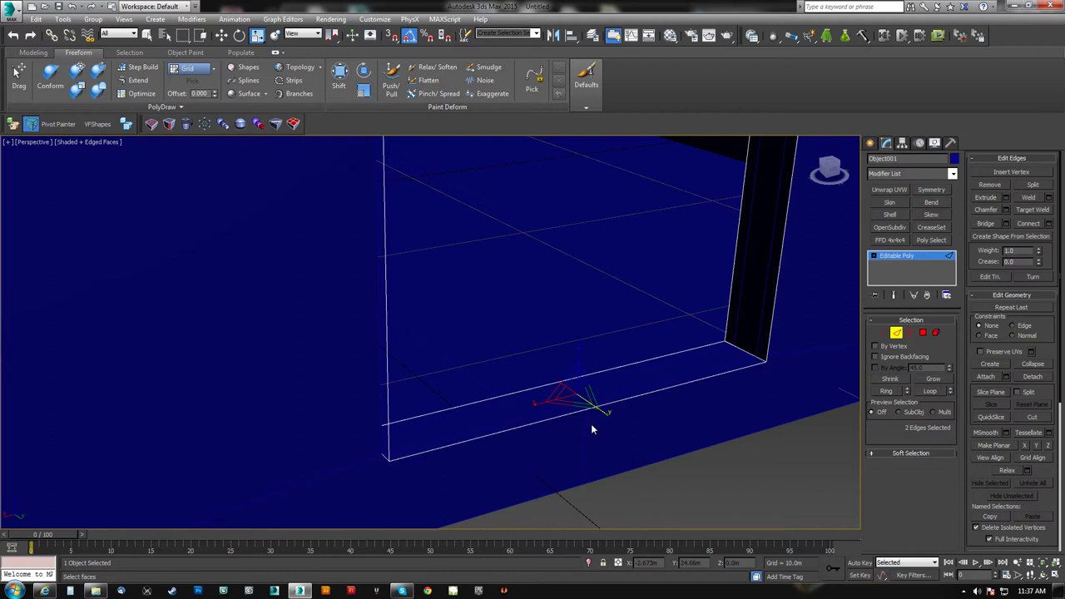
pyautogui.press('BackSpace')
pyautogui.keyDown('alt'); pyautogui.moveTo(635, 290); pyautogui.dragTo(538, 272, button='middle'); pyautogui.keyUp('alt')
pyautogui.hotkey('ctrl', 'z')
# - Isolate the door lining and remove its two middle edges while keeping the sill and head faces
pyautogui.click(588, 564)
pyautogui.keyDown('alt'); pyautogui.moveTo(508, 352); pyautogui.dragTo(580, 325, button='middle'); pyautogui.keyUp('alt')
pyautogui.scroll(-4, 587, 403)
pyautogui.press('BackSpace')
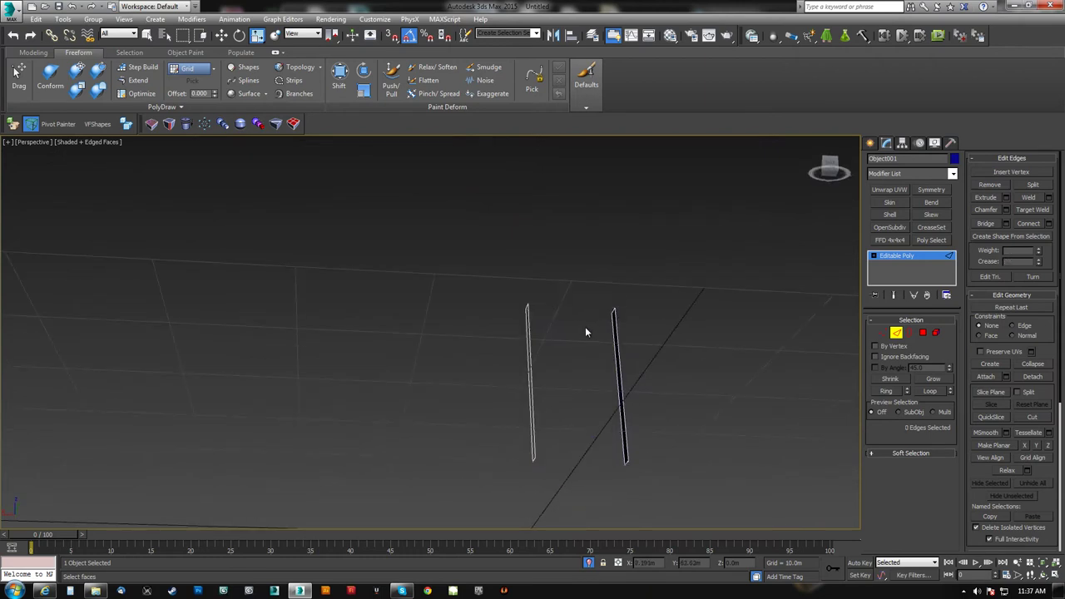
pyautogui.hotkey('ctrl', 'z')
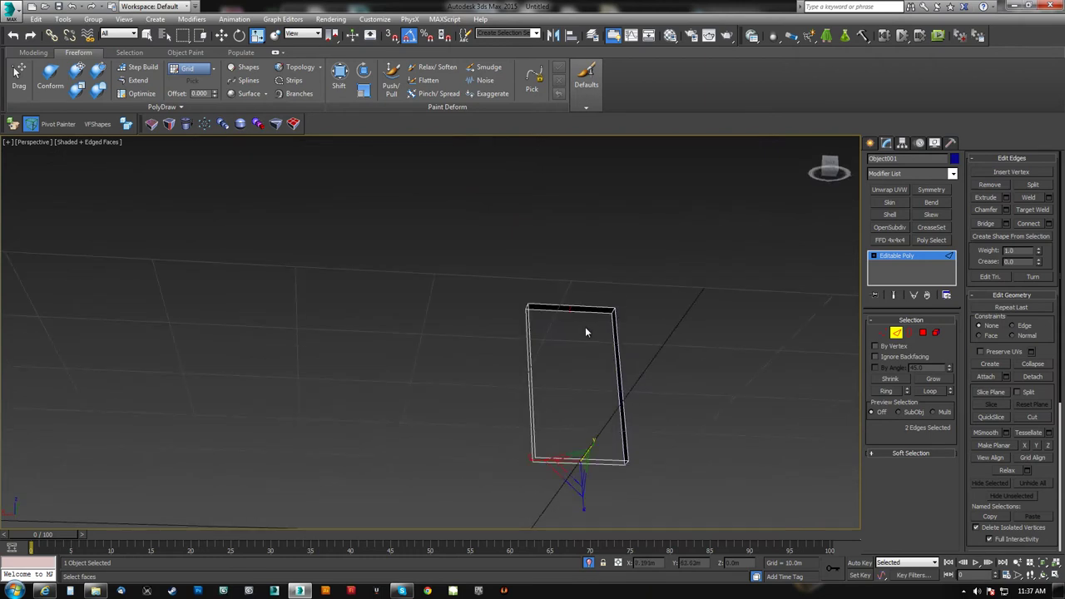
pyautogui.click(585, 333)
pyautogui.keyDown('alt'); pyautogui.moveTo(585, 333); pyautogui.dragTo(547, 377, button='middle'); pyautogui.keyUp('alt')
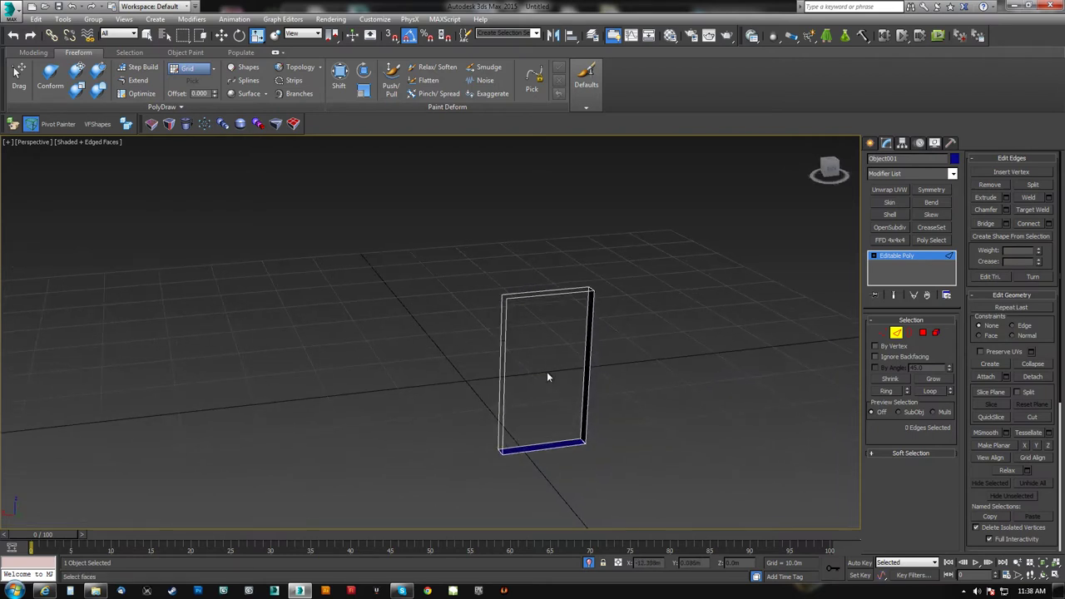
# - Remove the four leftover midpoint vertices from the door lining's head and sill and check its remaining edges and vertices
pyautogui.click(883, 333)
pyautogui.keyDown('alt'); pyautogui.moveTo(674, 358); pyautogui.dragTo(529, 330, button='middle'); pyautogui.keyUp('alt')
pyautogui.moveTo(515, 275); pyautogui.dragTo(557, 371)
pyautogui.keyDown('alt'); pyautogui.moveTo(557, 372); pyautogui.dragTo(550, 375, button='middle'); pyautogui.keyUp('alt')
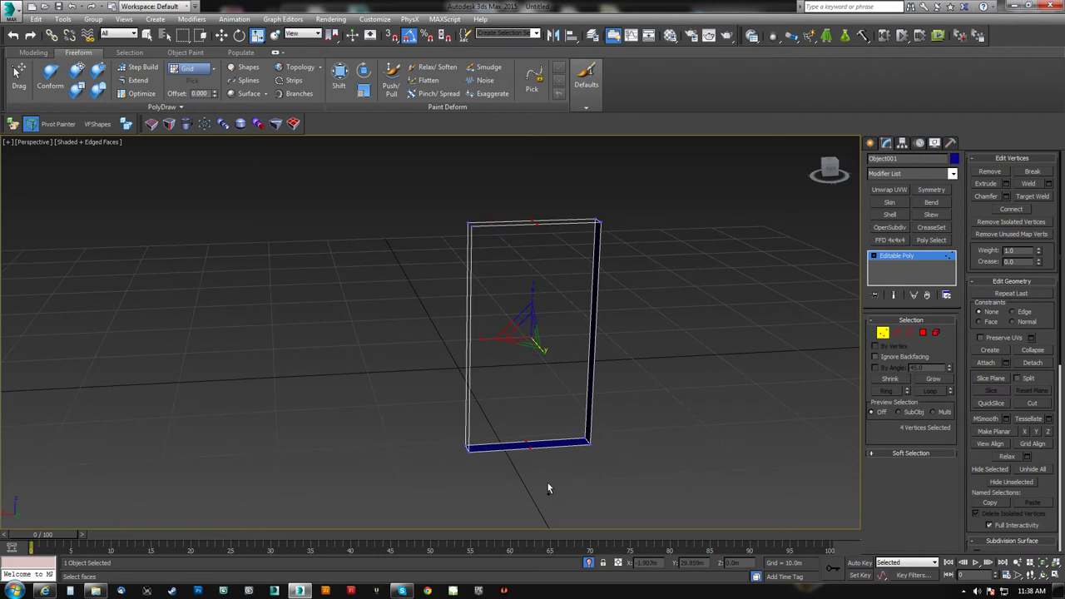
pyautogui.click(547, 489)
pyautogui.keyDown('alt'); pyautogui.moveTo(548, 490); pyautogui.dragTo(566, 364, button='middle'); pyautogui.keyUp('alt')
pyautogui.keyDown('alt'); pyautogui.moveTo(578, 328); pyautogui.dragTo(525, 386, button='middle'); pyautogui.keyUp('alt')
pyautogui.click(563, 289)
pyautogui.press('2')
pyautogui.press('1')
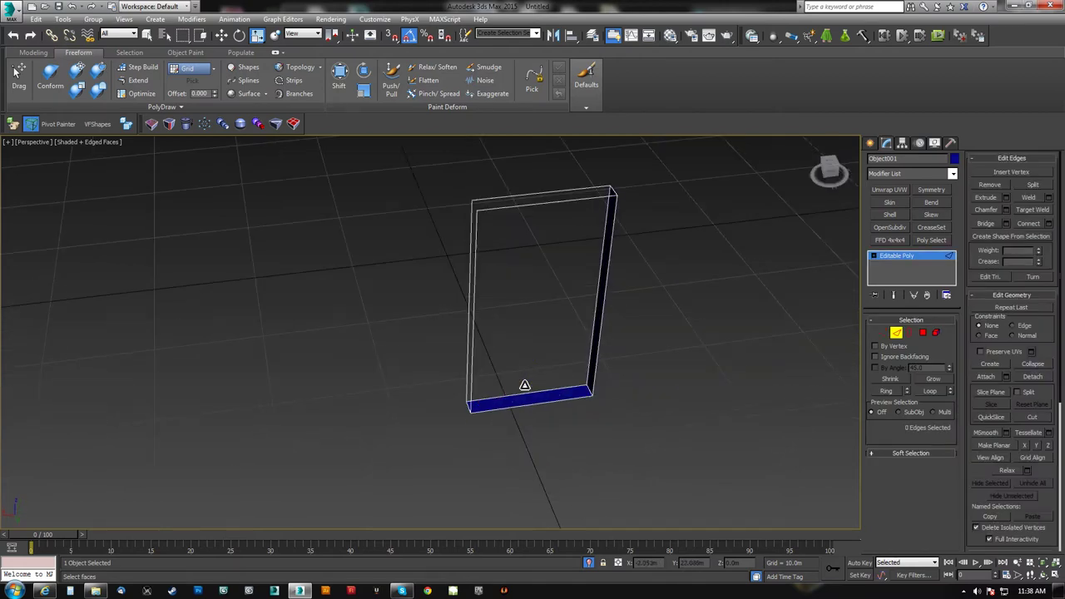
pyautogui.keyDown('alt'); pyautogui.moveTo(559, 359); pyautogui.dragTo(820, 324, button='middle'); pyautogui.keyUp('alt')
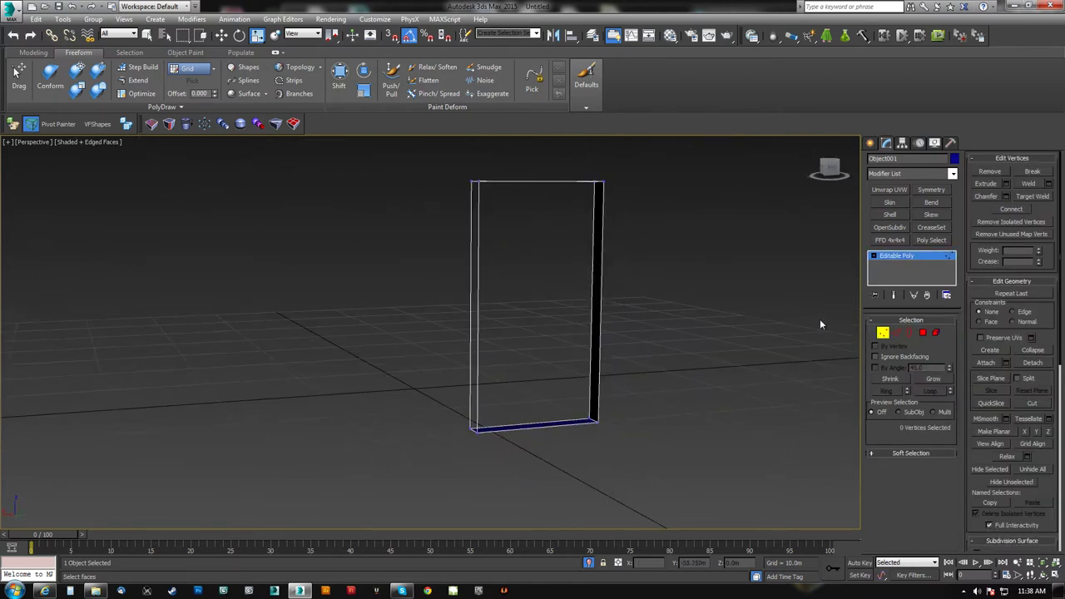
# - Add a Shell modifier with 0.23 m inner and 1.21 m outer amount to the door lining, and end its isolation
pyautogui.click(882, 334)
pyautogui.click(889, 214)
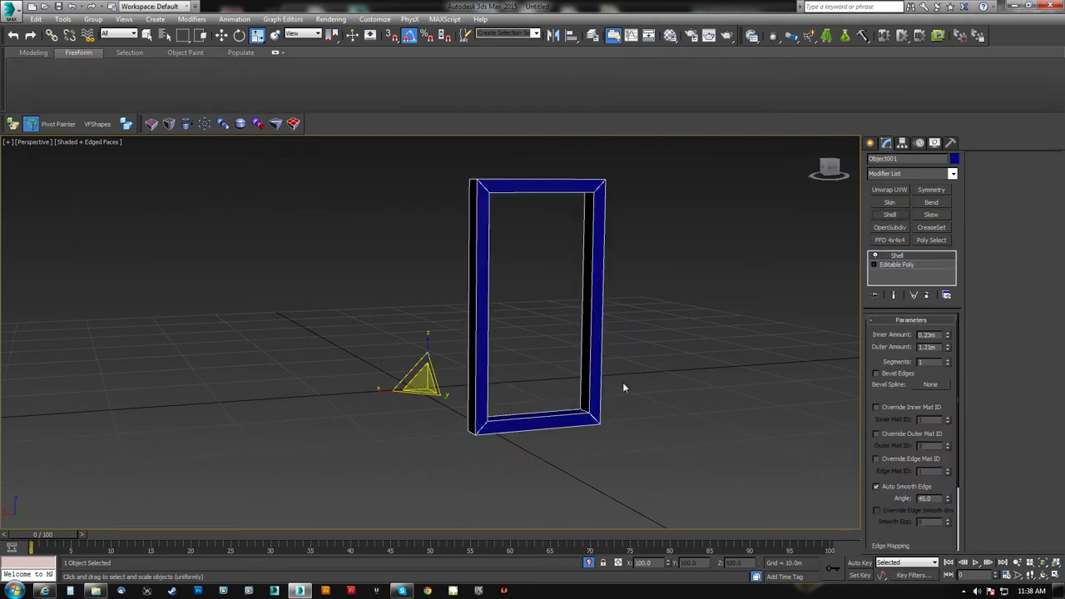
pyautogui.keyDown('alt'); pyautogui.moveTo(576, 273); pyautogui.dragTo(515, 183, button='middle'); pyautogui.keyUp('alt')
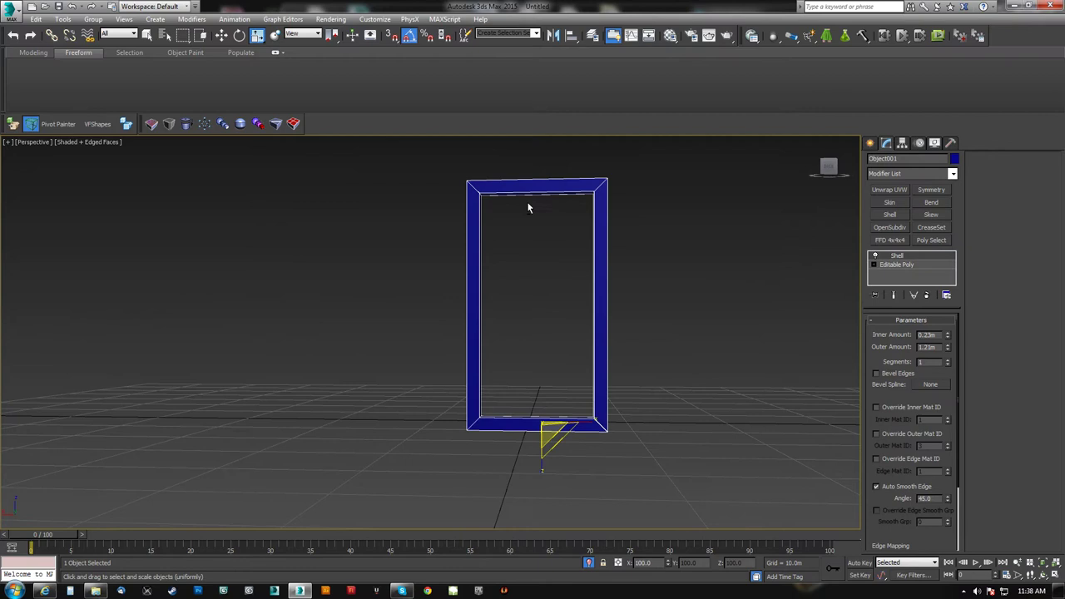
pyautogui.click(588, 563)
pyautogui.keyDown('alt'); pyautogui.moveTo(501, 375); pyautogui.dragTo(554, 328, button='middle'); pyautogui.keyUp('alt')
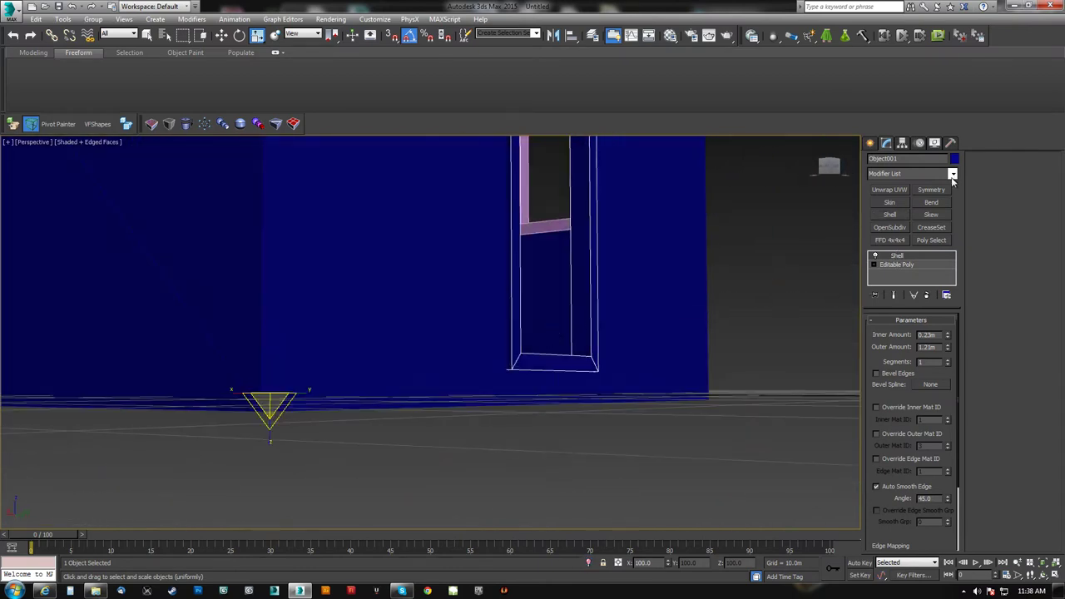
# - Change the door frame's object color to dark purple and deselect it
pyautogui.click(954, 158)
pyautogui.click(461, 252)
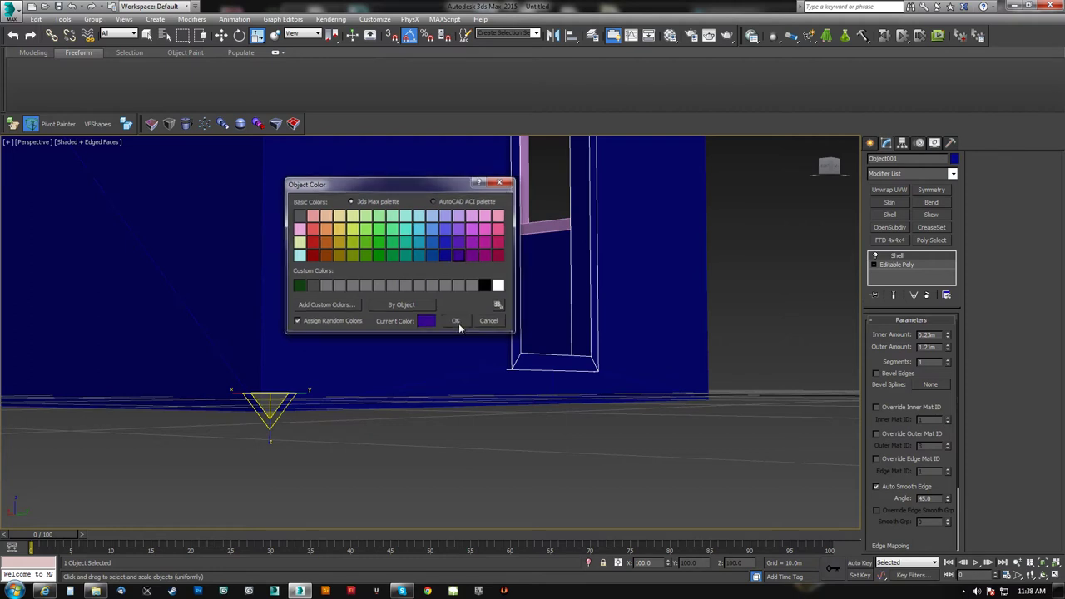
pyautogui.click(457, 322)
pyautogui.click(588, 408)
# - Examine the door and window frames from several sides of the house
pyautogui.scroll(-5, 589, 406)
pyautogui.keyDown('alt'); pyautogui.moveTo(549, 388); pyautogui.dragTo(466, 399, button='middle'); pyautogui.keyUp('alt')
pyautogui.scroll(-7, 430, 381)
pyautogui.moveTo(625, 345); pyautogui.dragTo(400, 349, button='middle')
pyautogui.scroll(6, 475, 347)
pyautogui.moveTo(498, 394); pyautogui.dragTo(620, 375, button='middle')
pyautogui.scroll(-2, 517, 377)
pyautogui.scroll(-8, 439, 362)
pyautogui.keyDown('alt'); pyautogui.moveTo(438, 364); pyautogui.dragTo(517, 361, button='middle'); pyautogui.keyUp('alt')
pyautogui.scroll(5, 492, 375)
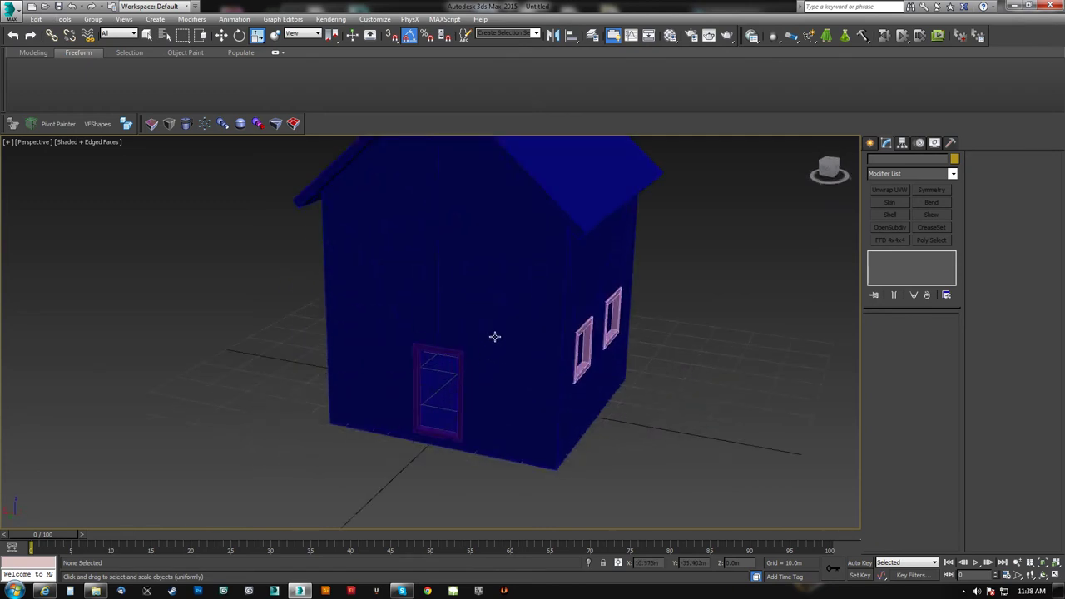
# - Select the vertex at the roof's lower eave corner on the house and activate the Move tool
pyautogui.click(495, 336)
pyautogui.click(882, 333)
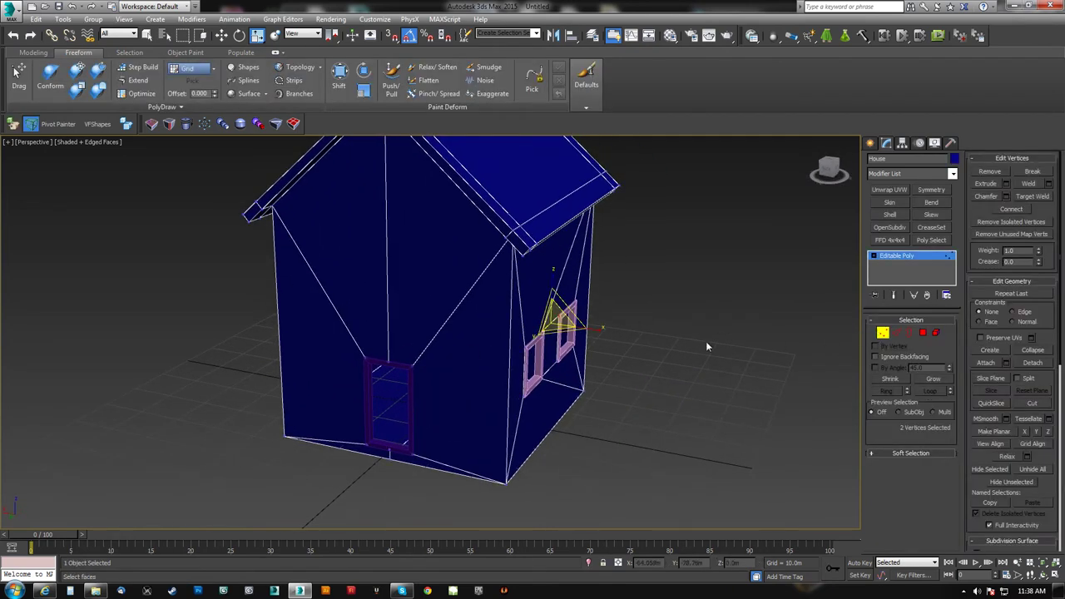
pyautogui.click(530, 250)
pyautogui.keyDown('alt'); pyautogui.moveTo(532, 253); pyautogui.dragTo(527, 315, button='middle'); pyautogui.keyUp('alt')
pyautogui.press('w')
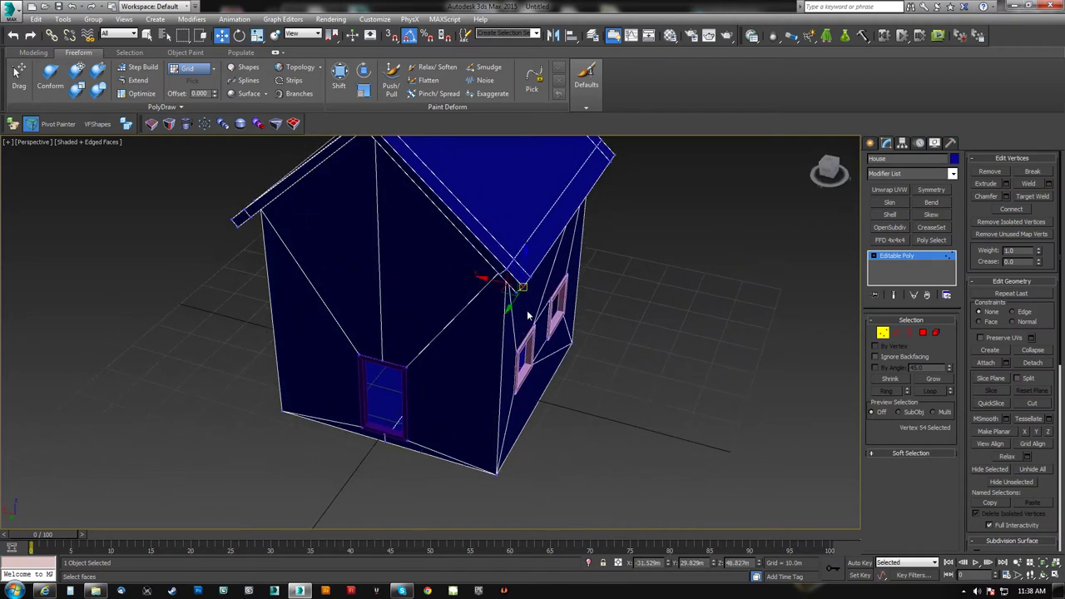
# - Try moving the eave corner vertex along the X axis, and undo the move
pyautogui.moveTo(489, 281); pyautogui.dragTo(568, 298)
pyautogui.hotkey('ctrl', 'z')
pyautogui.moveTo(471, 308); pyautogui.dragTo(482, 283, button='middle')
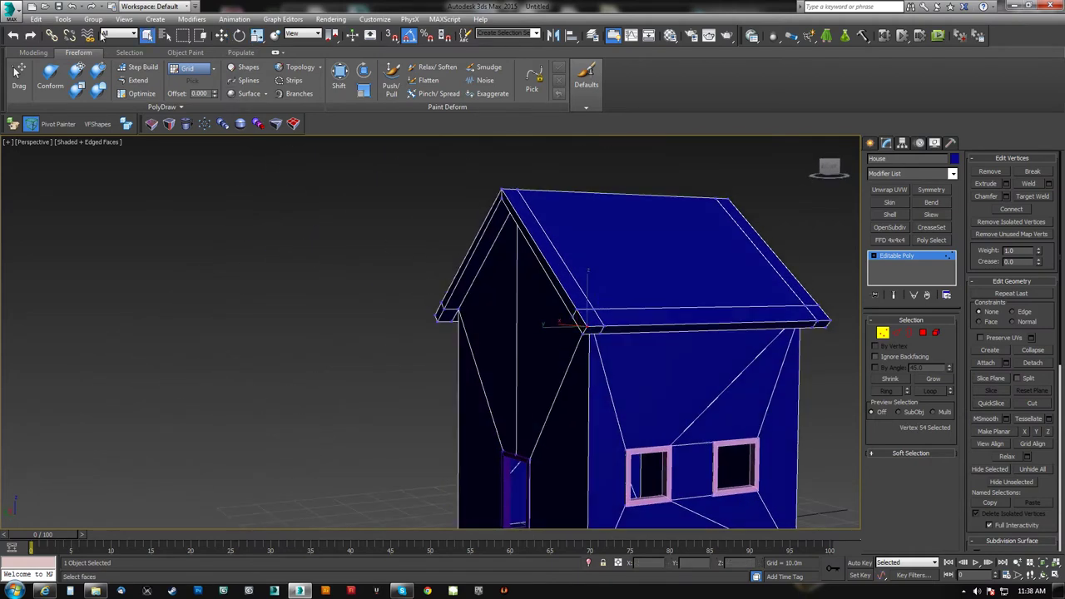
# - Cycle through the Move, Rotate and Scale tools, ending with Move active
pyautogui.click(221, 35)
pyautogui.click(238, 35)
pyautogui.click(256, 36)
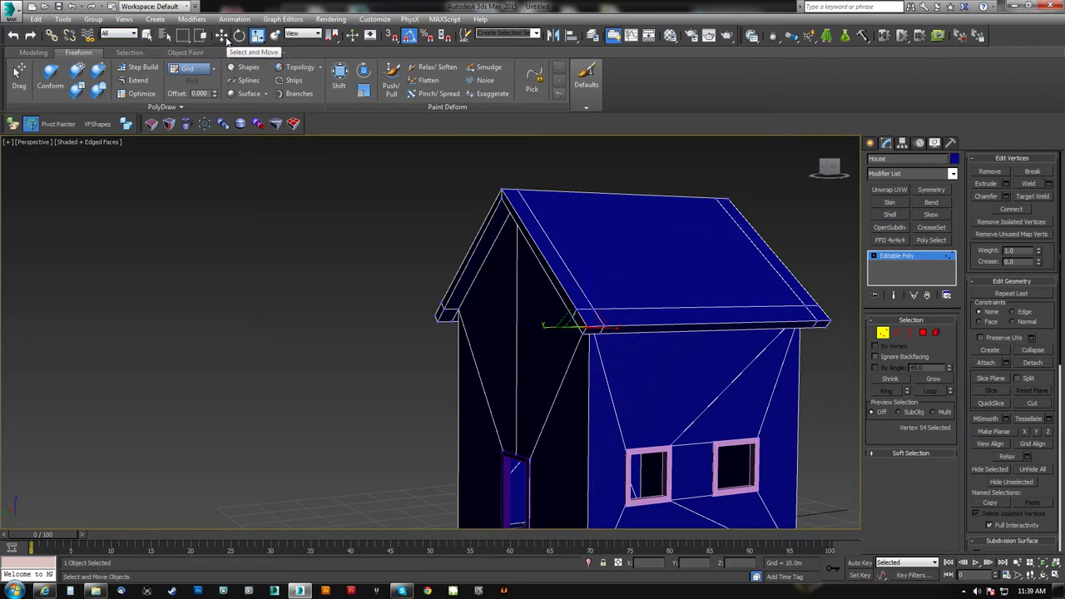
pyautogui.click(224, 36)
pyautogui.press('e')
pyautogui.press('r')
pyautogui.press('w')
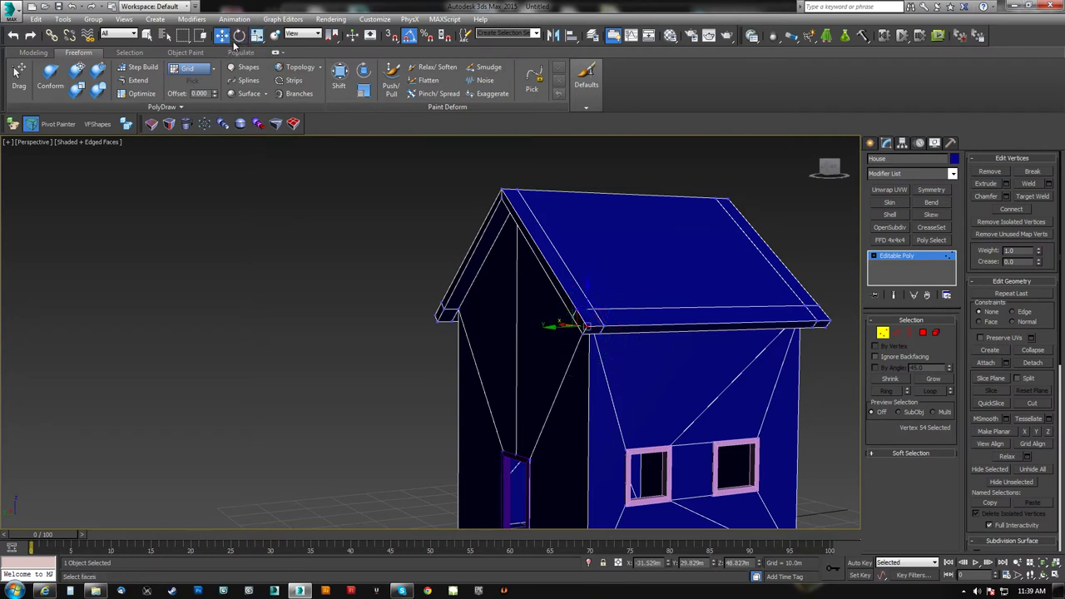
# - Select the roof's lower lengthwise edge above the two windows and try moving it freely about 10.9 m in X and 9.3 m in Z
pyautogui.click(239, 36)
pyautogui.click(222, 36)
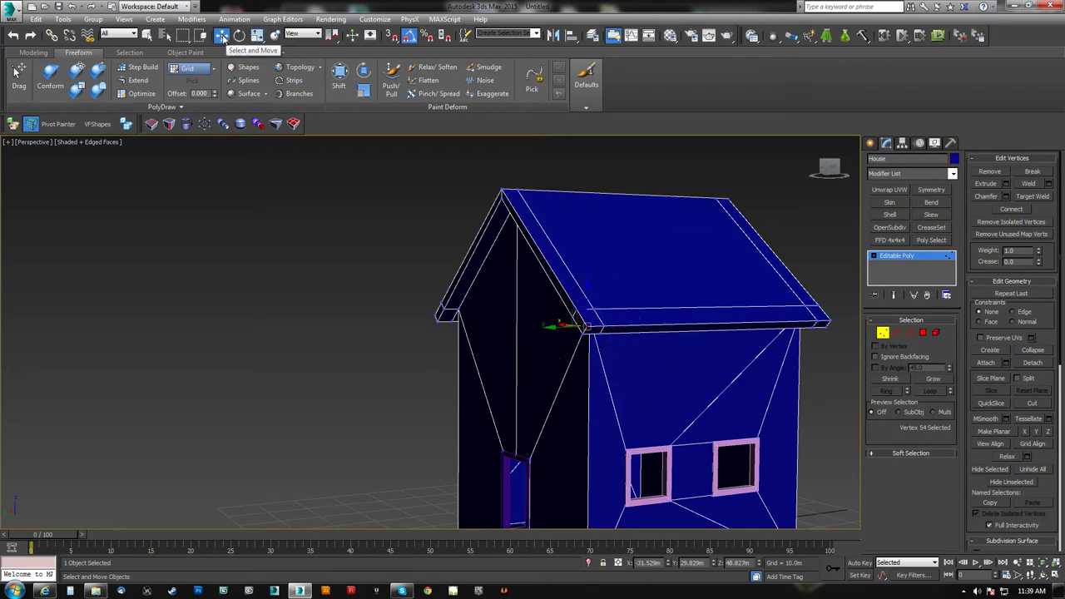
pyautogui.keyDown('alt'); pyautogui.moveTo(587, 304); pyautogui.dragTo(556, 273, button='middle'); pyautogui.keyUp('alt')
pyautogui.keyDown('alt'); pyautogui.moveTo(575, 321); pyautogui.dragTo(466, 366, button='middle'); pyautogui.keyUp('alt')
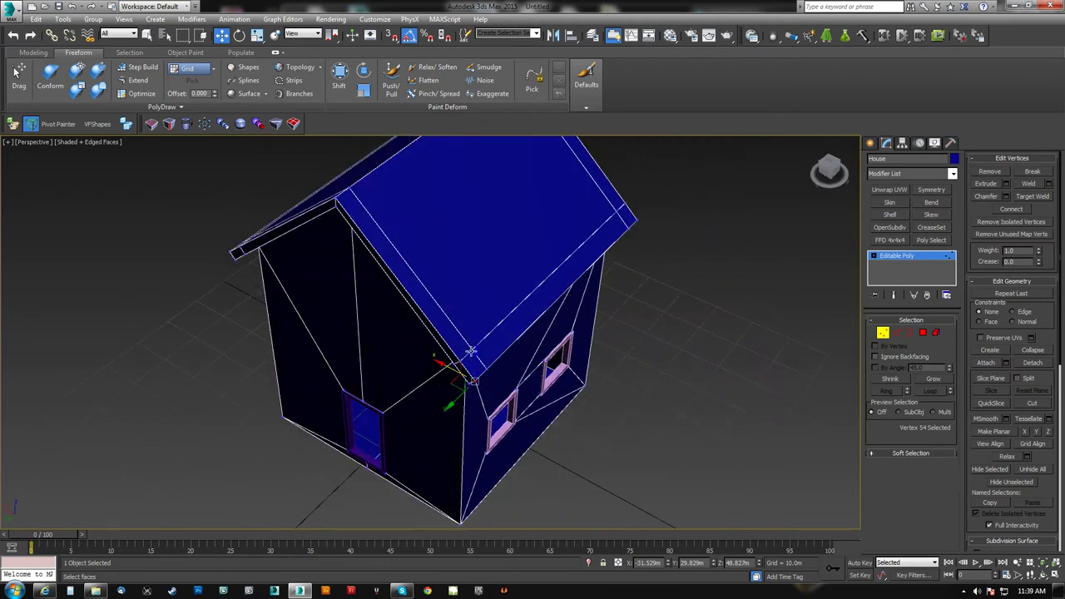
pyautogui.press('2')
pyautogui.click(527, 297)
pyautogui.moveTo(528, 297)
pyautogui.keyDown('alt'); pyautogui.mouseDown(button='middle')
pyautogui.moveTo(515, 302)
pyautogui.moveTo(506, 267)
pyautogui.moveTo(507, 316)
pyautogui.moveTo(526, 313)
pyautogui.mouseUp(button='middle'); pyautogui.keyUp('alt')
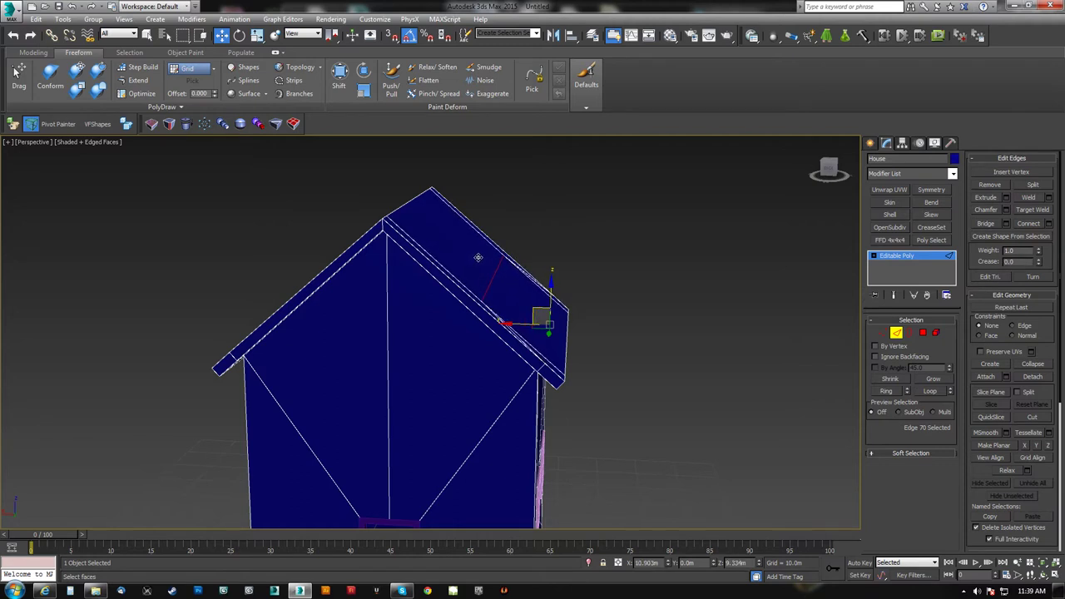
pyautogui.keyDown('alt'); pyautogui.moveTo(478, 257); pyautogui.dragTo(326, 319, button='middle'); pyautogui.keyUp('alt')
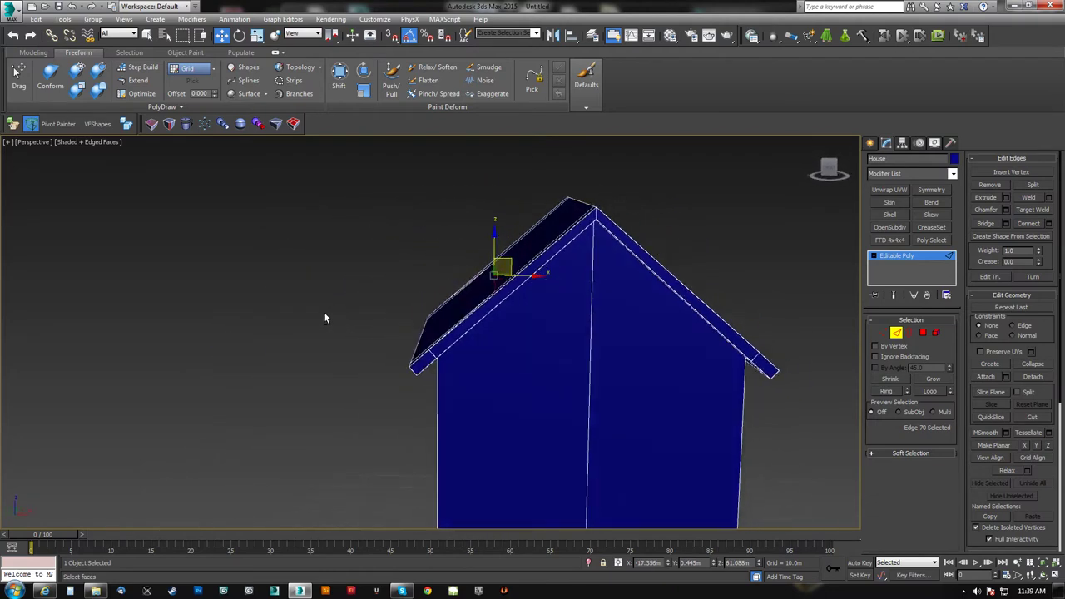
# - Examine how the moved edge lines up with the roof slope in the front view, using wireframe display
pyautogui.press('v')
pyautogui.press('r')
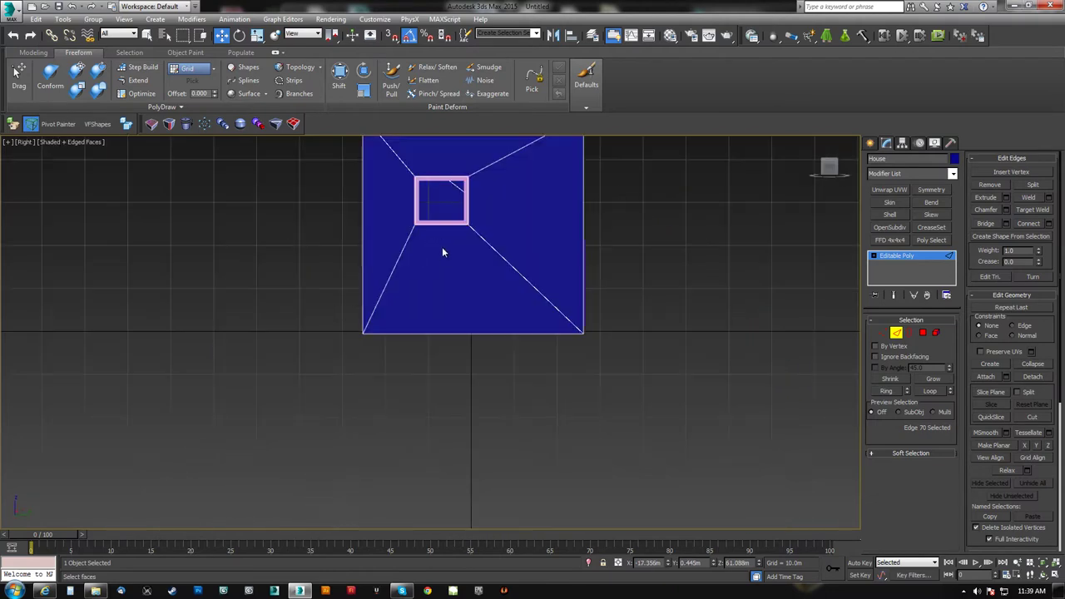
pyautogui.moveTo(442, 246); pyautogui.dragTo(459, 391, button='middle')
pyautogui.rightClick(460, 390)
pyautogui.press('f')
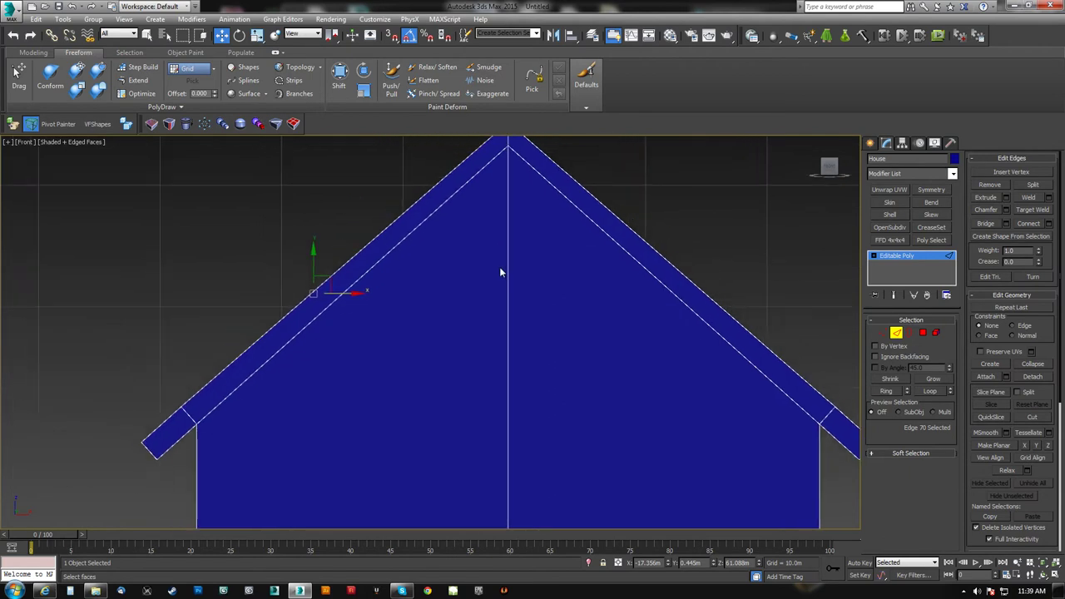
pyautogui.press('F3')
pyautogui.scroll(5, 343, 320)
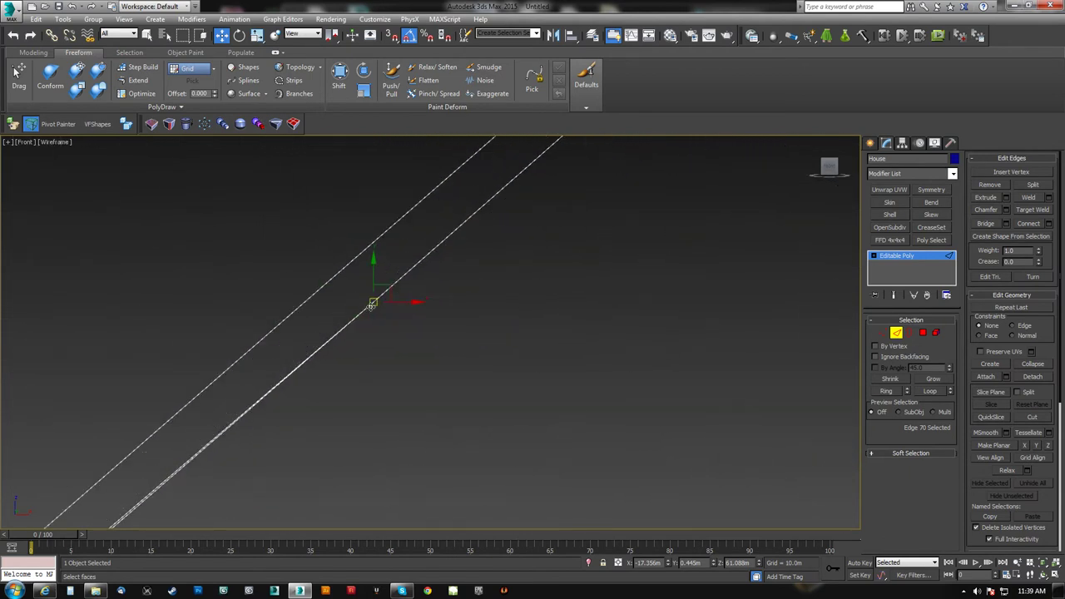
pyautogui.moveTo(372, 305)
pyautogui.mouseDown(button='middle')
pyautogui.moveTo(480, 353)
pyautogui.moveTo(422, 266)
pyautogui.moveTo(407, 280)
pyautogui.moveTo(429, 346)
pyautogui.moveTo(573, 380)
pyautogui.mouseUp(button='middle')
pyautogui.scroll(-10, 562, 385)
pyautogui.press('F3')
# - Try sliding the roof's lower lengthwise edge up the slope with the Edge constraint, and undo the move
pyautogui.scroll(6, 574, 380)
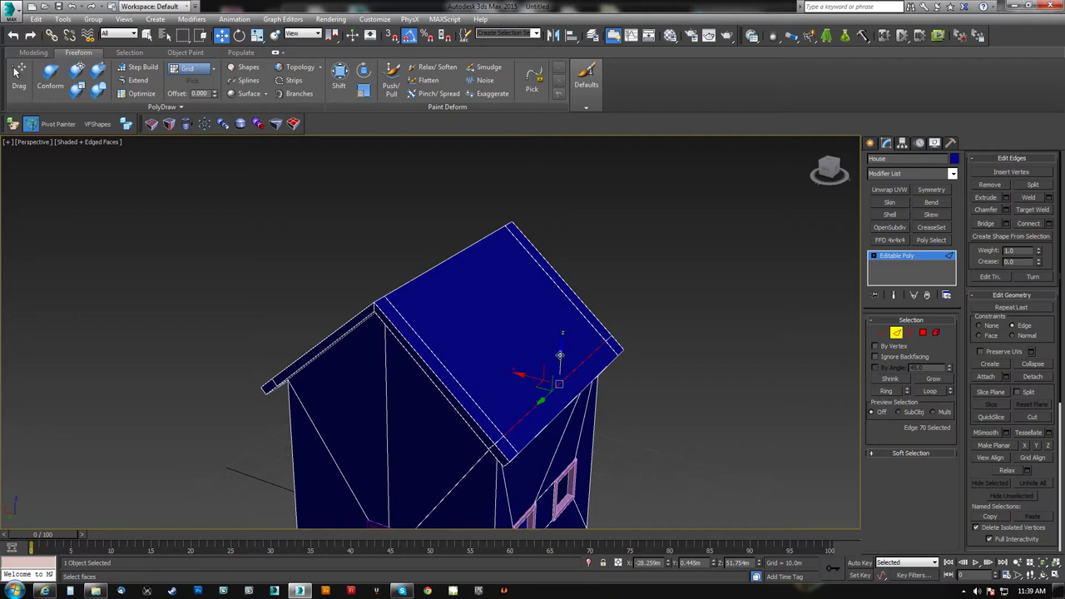
pyautogui.moveTo(560, 356); pyautogui.dragTo(579, 317)
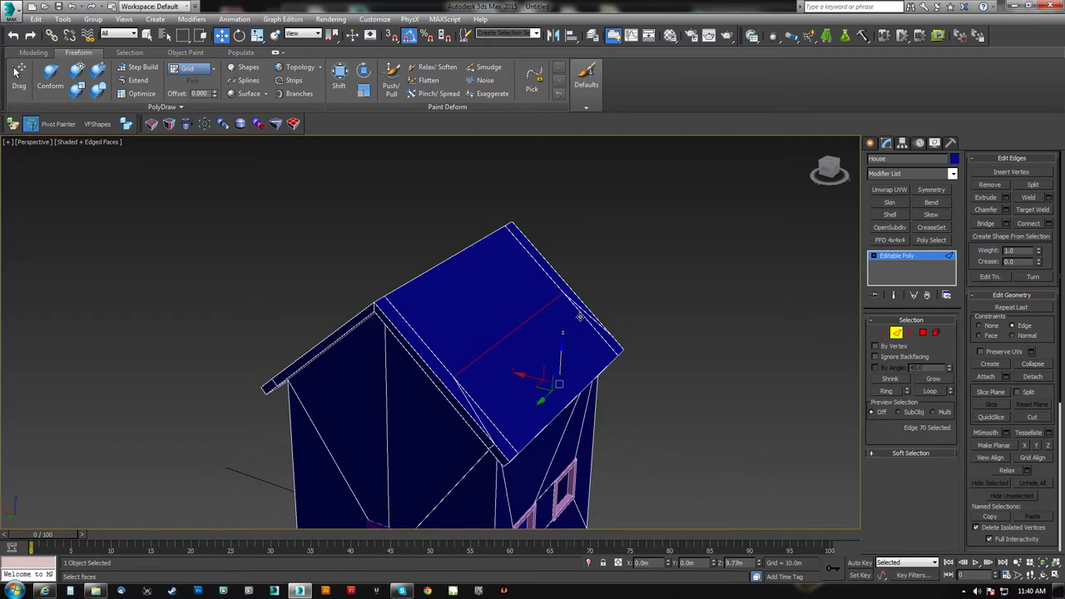
pyautogui.keyDown('alt'); pyautogui.moveTo(580, 318); pyautogui.dragTo(379, 323, button='middle'); pyautogui.keyUp('alt')
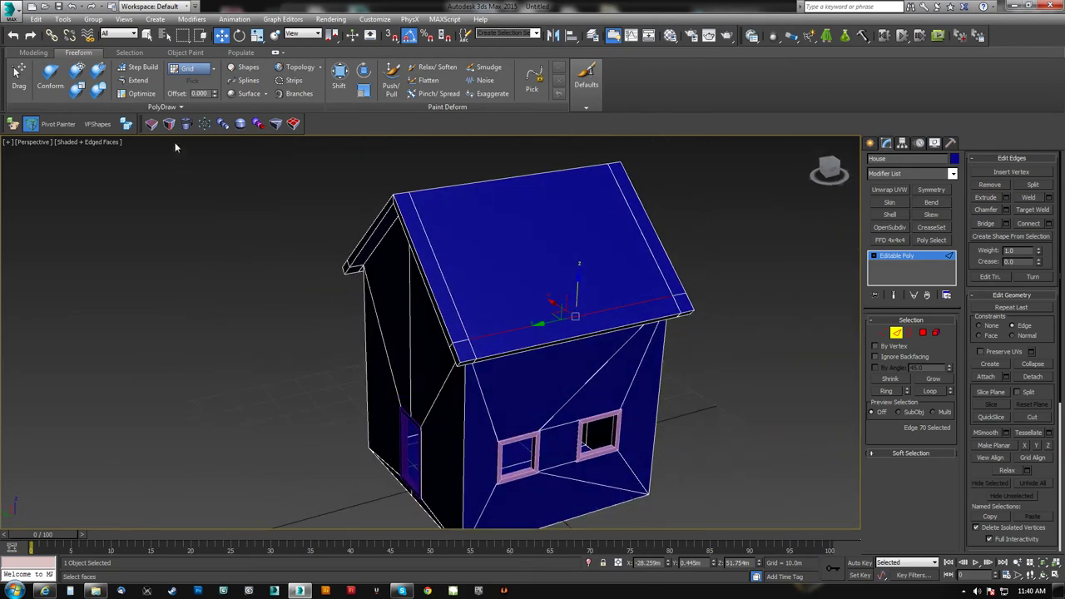
pyautogui.keyDown('alt'); pyautogui.moveTo(376, 274); pyautogui.dragTo(533, 346, button='middle'); pyautogui.keyUp('alt')
# - With the PolyDraw Optimize tool, merge the extra vertices on the single-window roof slope into its ridge and eave corners
pyautogui.moveTo(557, 348); pyautogui.dragTo(571, 360)
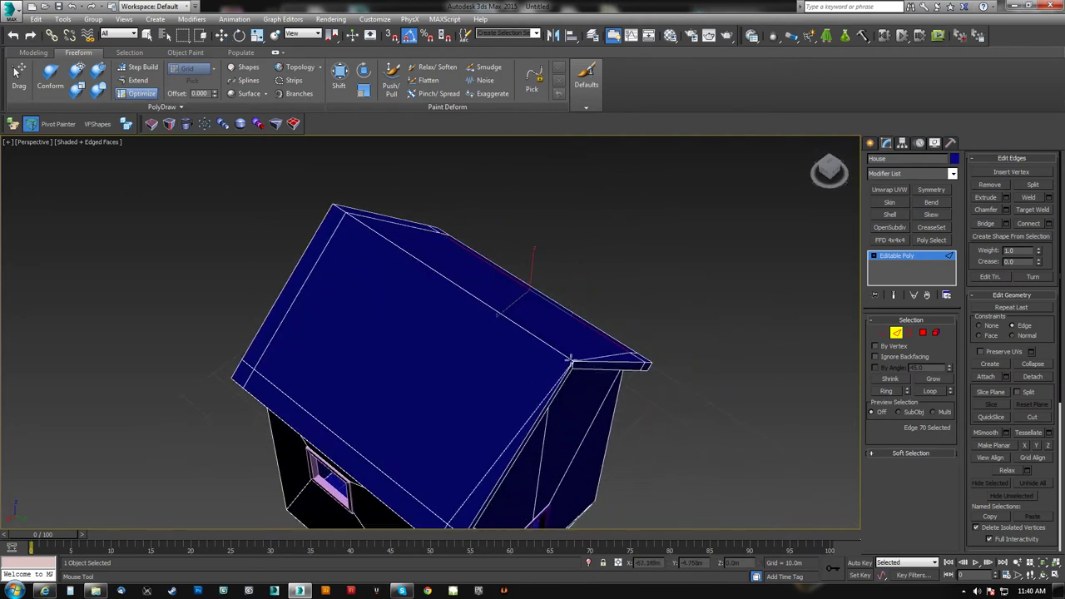
pyautogui.keyDown('alt'); pyautogui.moveTo(323, 242); pyautogui.dragTo(646, 313, button='middle'); pyautogui.keyUp('alt')
pyautogui.scroll(4, 605, 323)
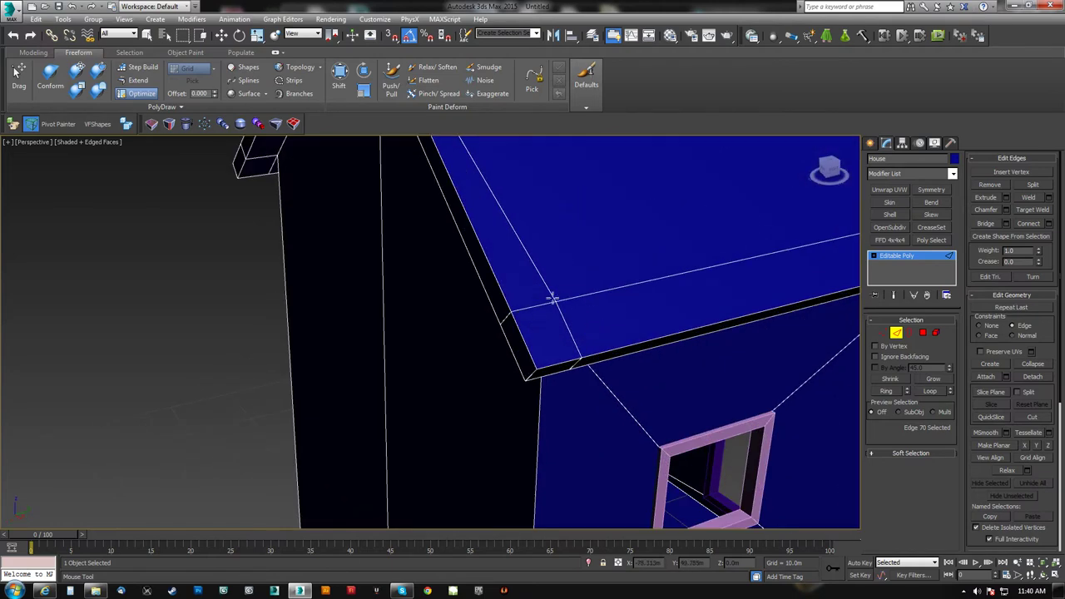
pyautogui.click(527, 374)
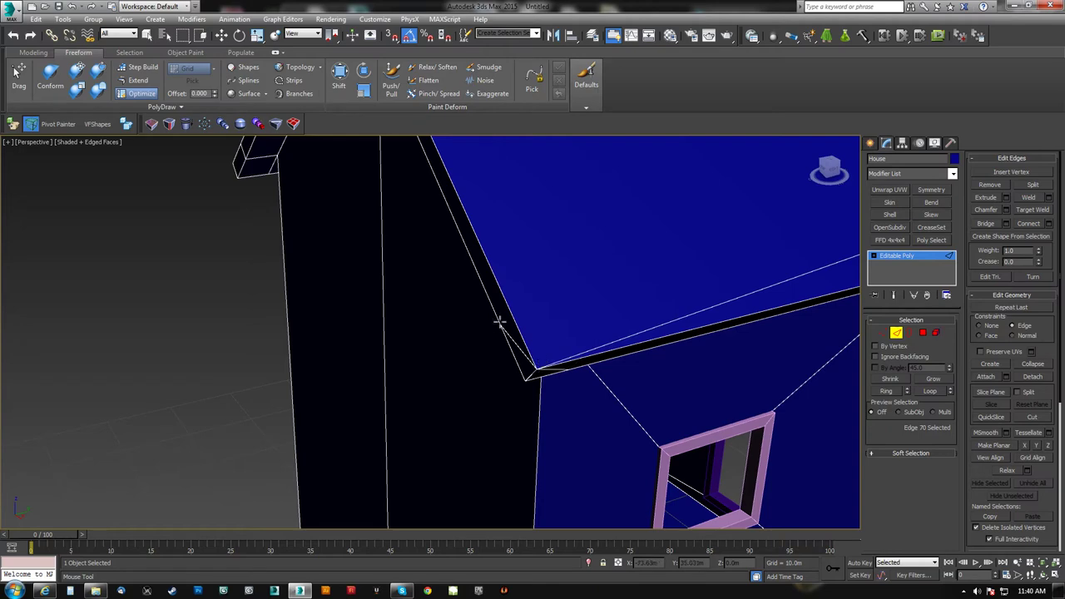
pyautogui.moveTo(521, 379)
pyautogui.keyDown('alt'); pyautogui.mouseDown(button='middle')
pyautogui.moveTo(638, 275)
pyautogui.moveTo(561, 299)
pyautogui.moveTo(554, 372)
pyautogui.moveTo(600, 266)
pyautogui.moveTo(541, 333)
pyautogui.moveTo(469, 385)
pyautogui.moveTo(490, 364)
pyautogui.moveTo(559, 191)
pyautogui.moveTo(425, 272)
pyautogui.mouseUp(button='middle'); pyautogui.keyUp('alt')
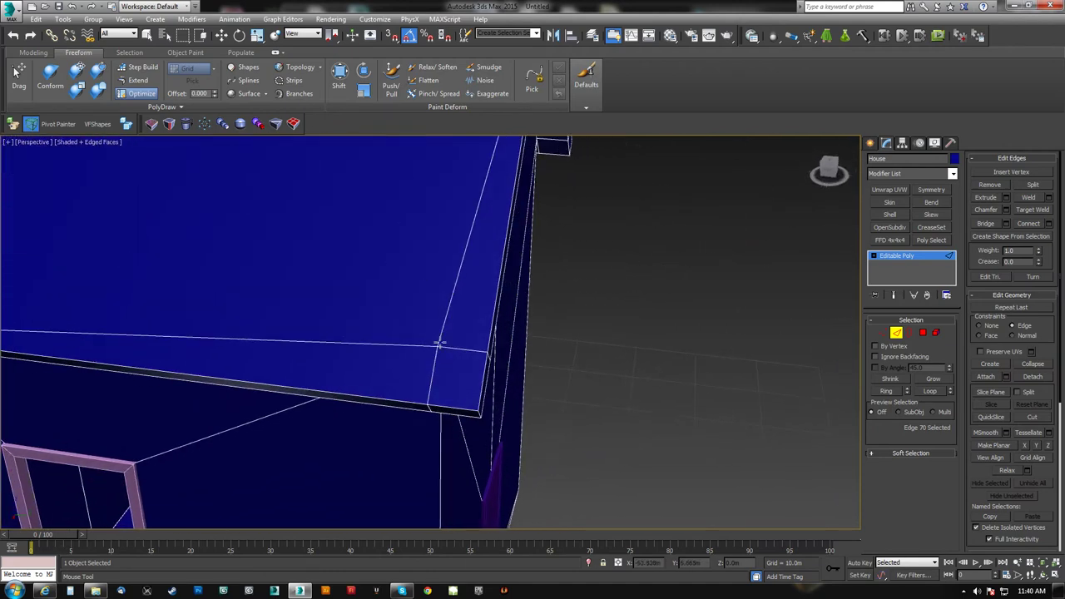
pyautogui.keyDown('alt'); pyautogui.moveTo(481, 353); pyautogui.dragTo(331, 286, button='middle'); pyautogui.keyUp('alt')
pyautogui.moveTo(321, 290); pyautogui.dragTo(301, 342)
pyautogui.moveTo(333, 308); pyautogui.dragTo(309, 356)
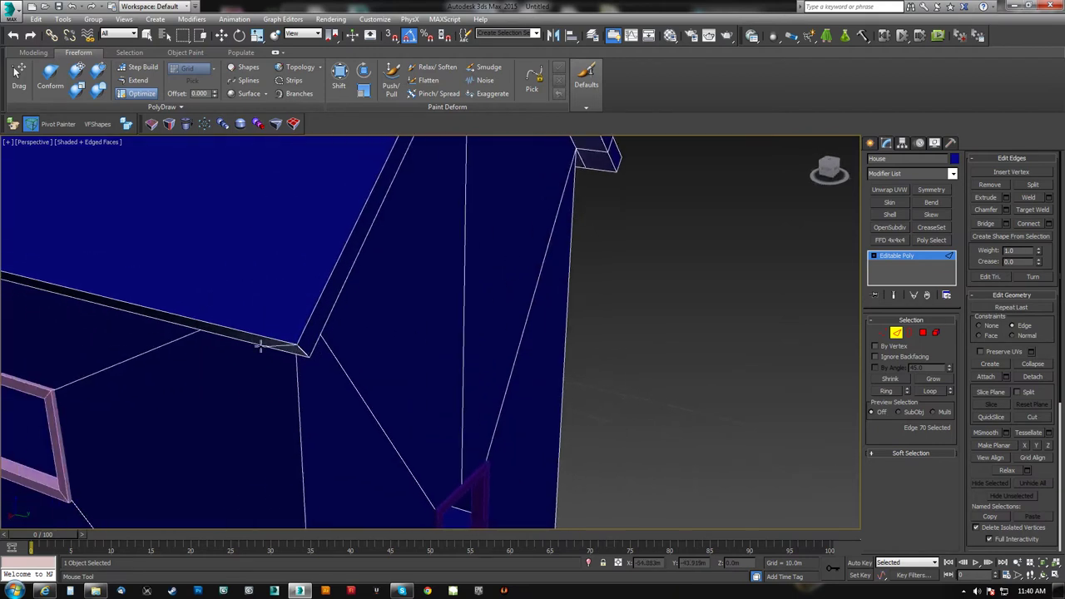
# - Merge the extra vertices at both eave corners of the two-window roof slope into the corner vertices with Optimize, and return to Move
pyautogui.keyDown('alt'); pyautogui.moveTo(416, 331); pyautogui.dragTo(391, 336, button='middle'); pyautogui.keyUp('alt')
pyautogui.scroll(-5, 456, 297)
pyautogui.keyDown('alt'); pyautogui.moveTo(456, 298); pyautogui.dragTo(345, 305, button='middle'); pyautogui.keyUp('alt')
pyautogui.scroll(5, 345, 305)
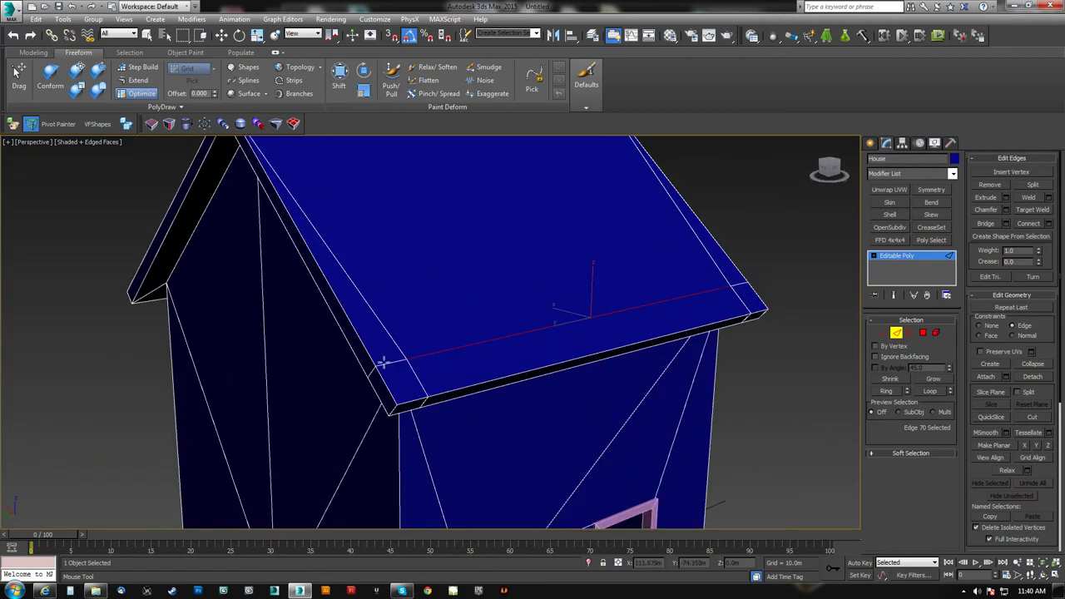
pyautogui.moveTo(385, 362); pyautogui.dragTo(429, 395)
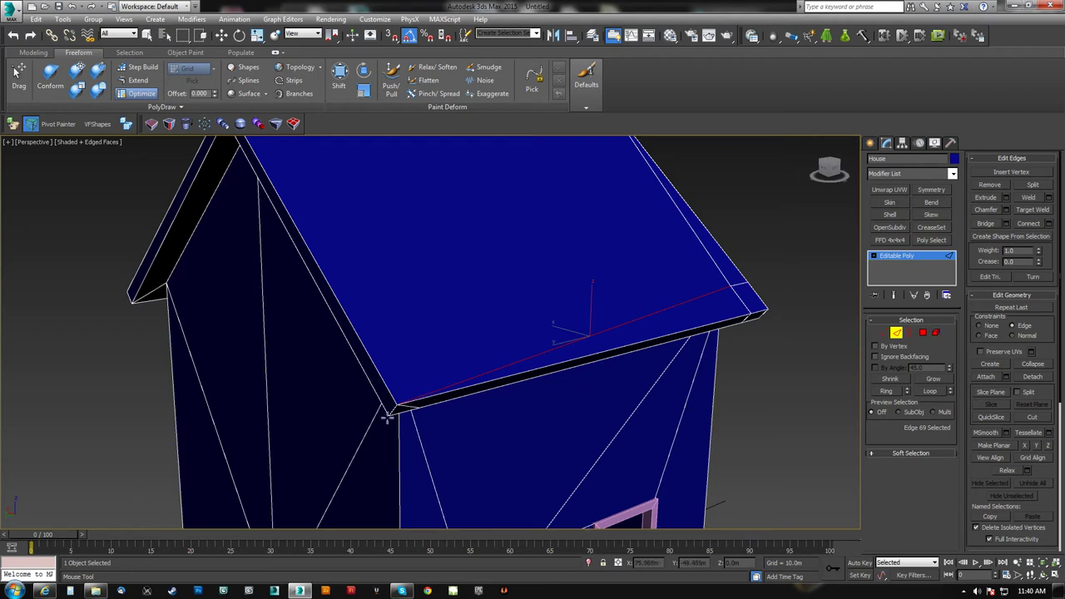
pyautogui.keyDown('alt'); pyautogui.moveTo(626, 360); pyautogui.dragTo(494, 310, button='middle'); pyautogui.keyUp('alt')
pyautogui.moveTo(589, 309); pyautogui.dragTo(614, 353)
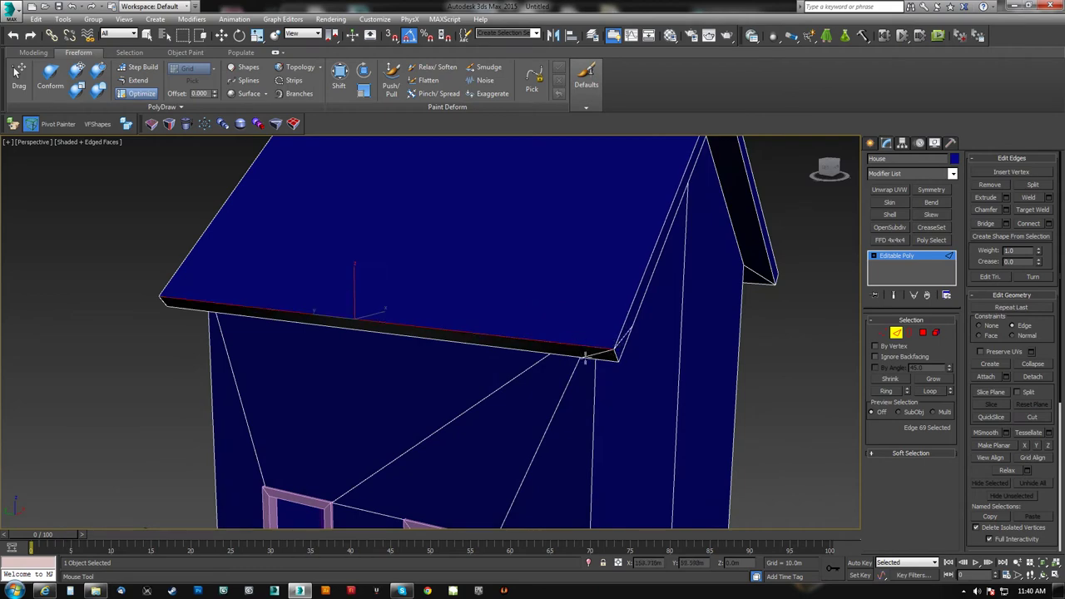
pyautogui.keyDown('shift'); pyautogui.moveTo(620, 356); pyautogui.dragTo(619, 362); pyautogui.keyUp('shift')
pyautogui.moveTo(619, 362); pyautogui.dragTo(571, 305, button='middle')
pyautogui.scroll(-4, 577, 356)
pyautogui.press('w')
# - Select the whole roof polygon above the two windows and inset it to form a smaller rectangle in its centre
pyautogui.click(923, 333)
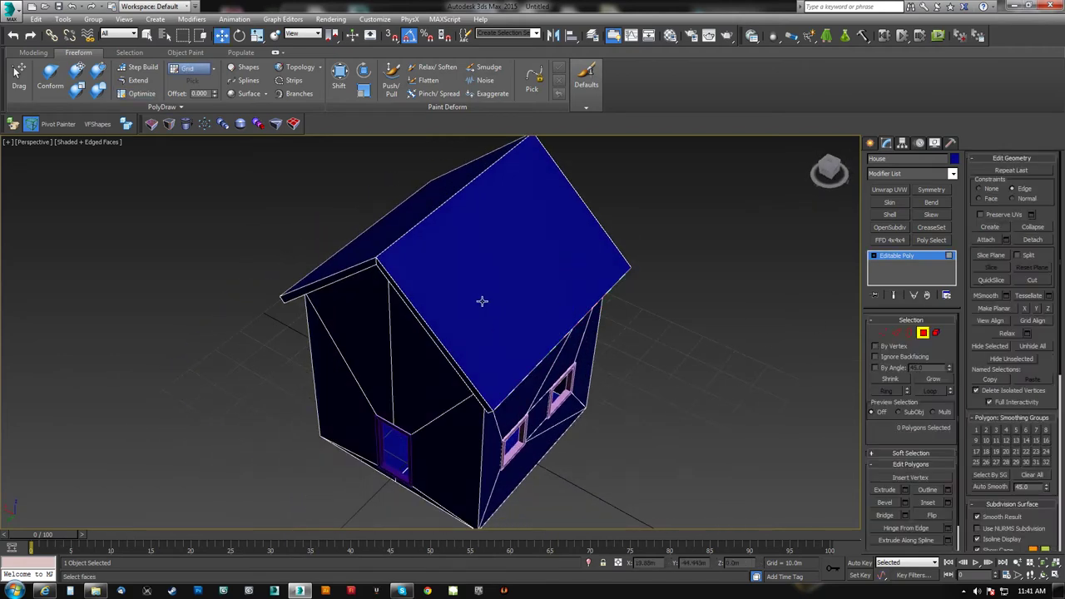
pyautogui.click(482, 301)
pyautogui.click(928, 503)
pyautogui.moveTo(508, 357); pyautogui.dragTo(522, 251)
pyautogui.press('w')
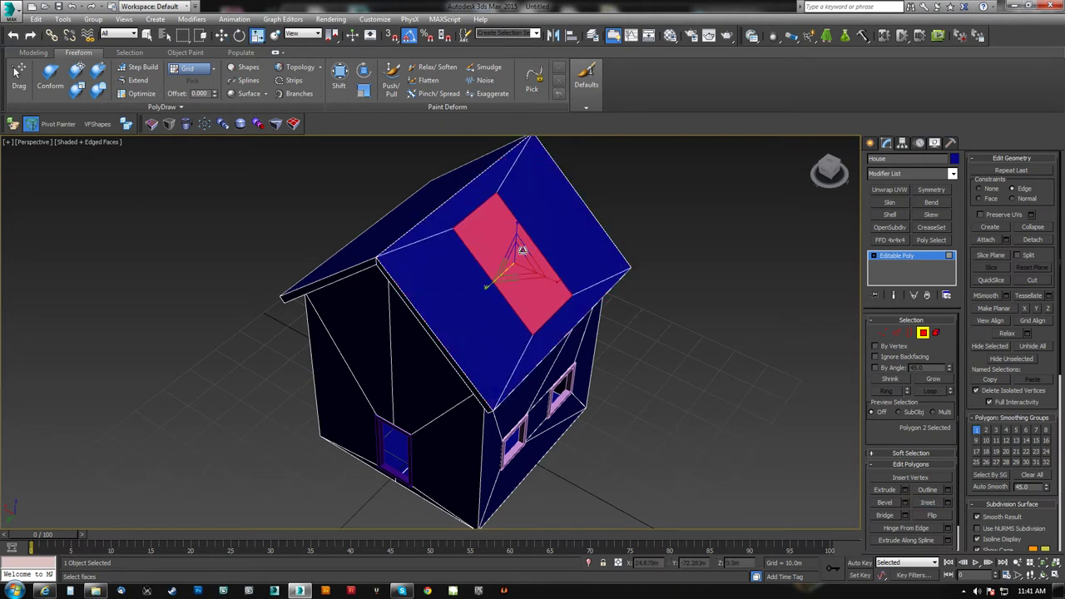
pyautogui.moveTo(523, 251)
pyautogui.keyDown('alt'); pyautogui.mouseDown(button='middle')
pyautogui.moveTo(521, 238)
pyautogui.moveTo(517, 246)
pyautogui.mouseUp(button='middle'); pyautogui.keyUp('alt')
# - Try scaling the inset roof polygon along the Z axis with the Edge constraint
pyautogui.moveTo(517, 224); pyautogui.dragTo(519, 273)
pyautogui.keyDown('alt'); pyautogui.moveTo(520, 272); pyautogui.dragTo(540, 258, button='middle'); pyautogui.keyUp('alt')
pyautogui.moveTo(478, 230); pyautogui.dragTo(480, 255, button='middle')
pyautogui.scroll(3, 481, 254)
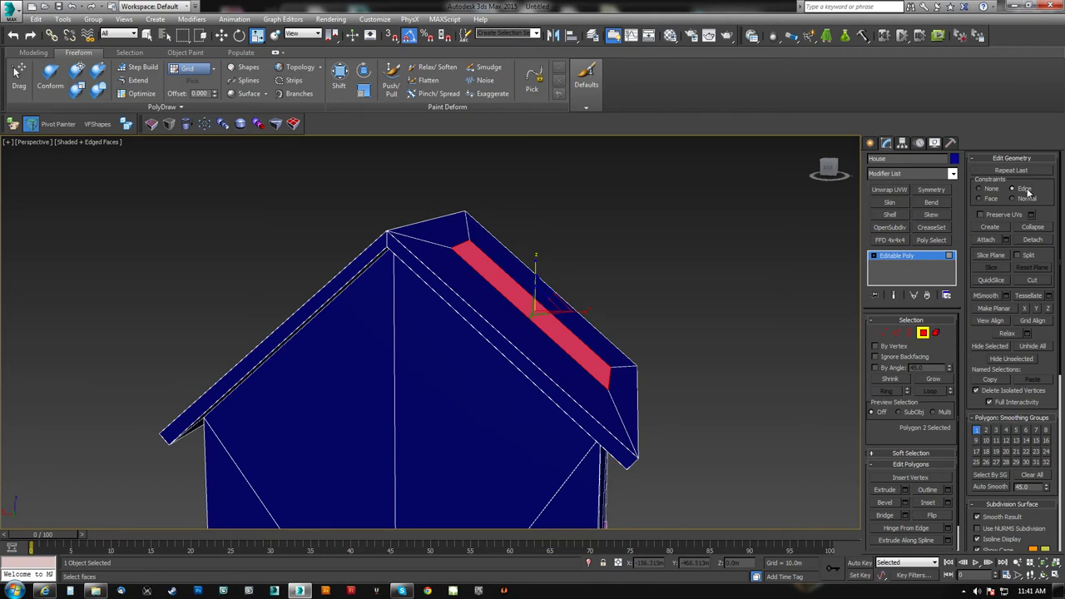
pyautogui.keyDown('alt'); pyautogui.moveTo(536, 261); pyautogui.dragTo(662, 348, button='middle'); pyautogui.keyUp('alt')
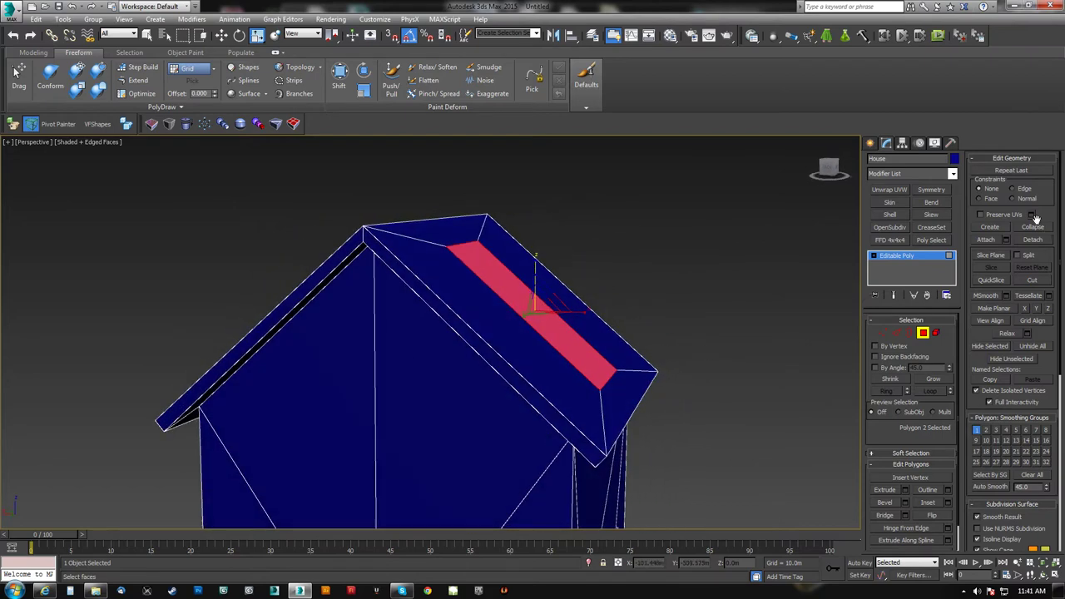
# - Set the constraint to Face and scale the inset roof polygon along Z, shortening it to less than half its length down the slope
pyautogui.click(997, 200)
pyautogui.moveTo(538, 260); pyautogui.dragTo(549, 340)
pyautogui.keyDown('alt'); pyautogui.moveTo(549, 340); pyautogui.dragTo(536, 372, button='middle'); pyautogui.keyUp('alt')
pyautogui.moveTo(536, 372); pyautogui.dragTo(612, 343)
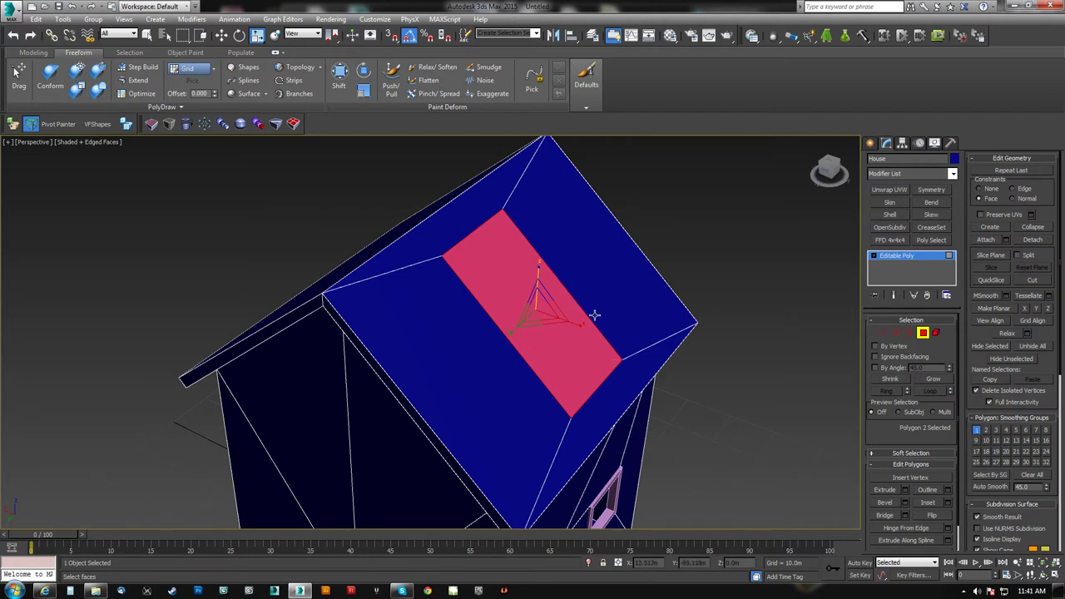
pyautogui.moveTo(539, 267); pyautogui.dragTo(543, 308)
pyautogui.keyDown('alt'); pyautogui.moveTo(542, 308); pyautogui.dragTo(568, 281, button='middle'); pyautogui.keyUp('alt')
pyautogui.press('w')
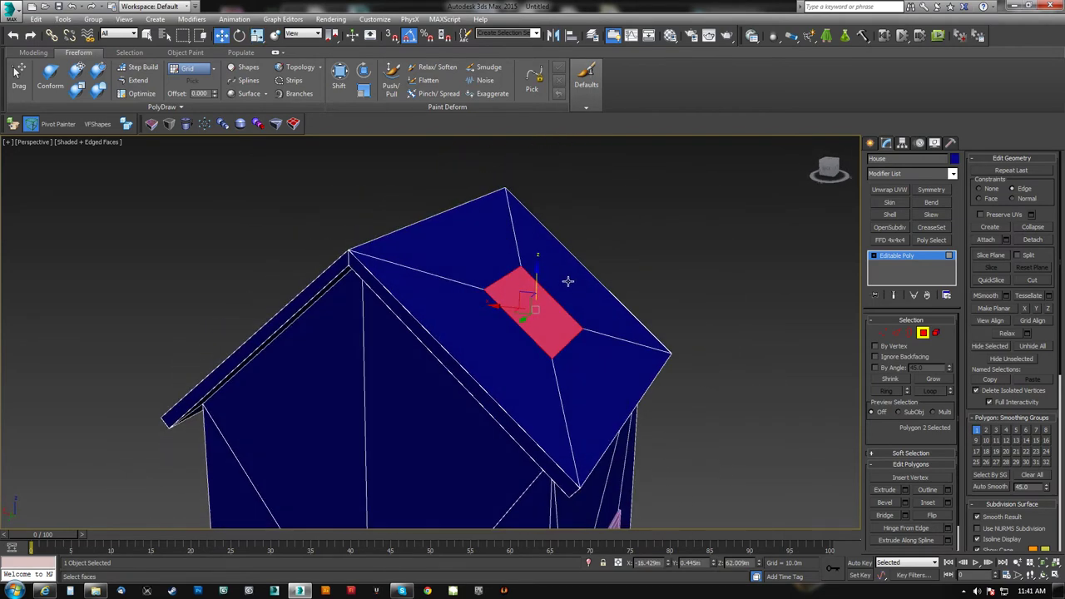
# - Try moving the inset roof polygon along Z with the Edge constraint, and undo each move
pyautogui.keyDown('alt'); pyautogui.moveTo(554, 337); pyautogui.dragTo(521, 377, button='middle'); pyautogui.keyUp('alt')
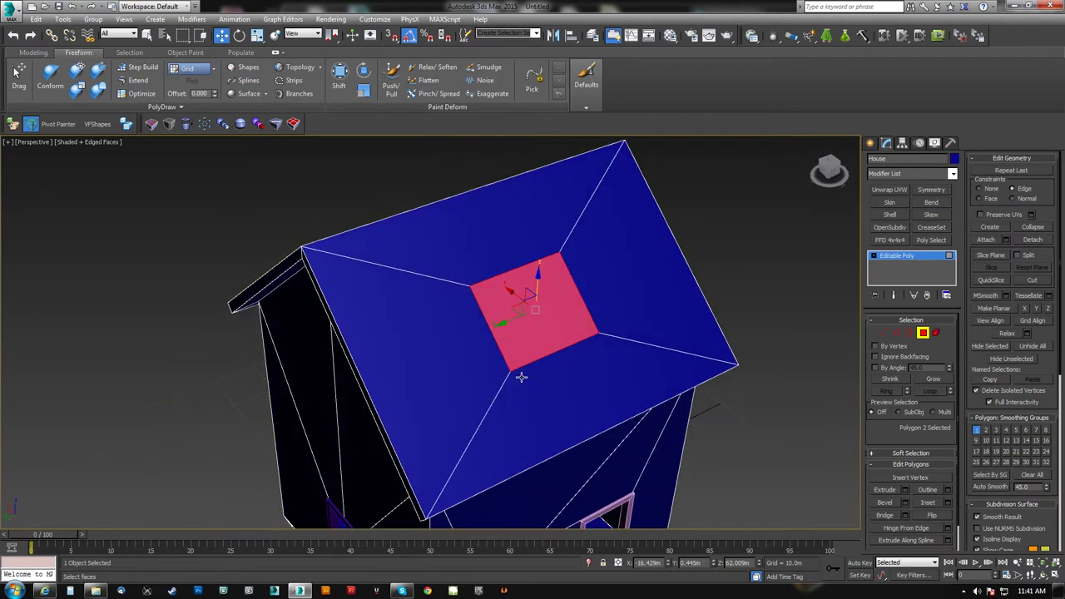
pyautogui.moveTo(538, 274); pyautogui.dragTo(551, 318)
pyautogui.hotkey('ctrl', 'z')
pyautogui.moveTo(539, 279); pyautogui.dragTo(540, 300)
pyautogui.hotkey('ctrl', 'z')
# - With the Face constraint, move the inset polygon down the roof slope to about 58.3 m in Z
pyautogui.keyDown('alt'); pyautogui.moveTo(571, 325); pyautogui.dragTo(566, 289, button='middle'); pyautogui.keyUp('alt')
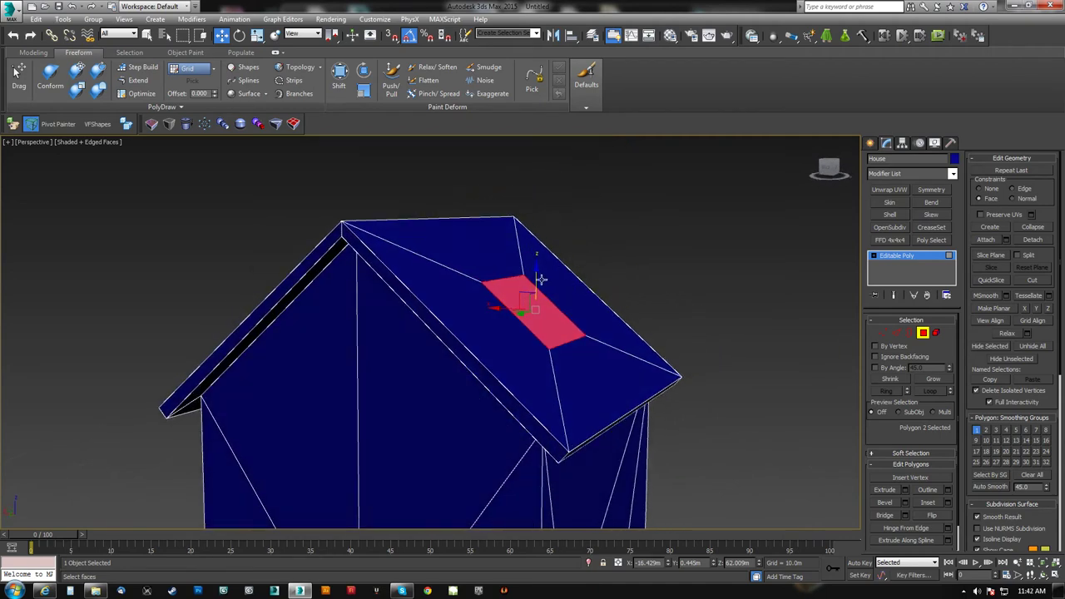
pyautogui.moveTo(536, 276); pyautogui.dragTo(560, 338)
pyautogui.keyDown('alt'); pyautogui.moveTo(560, 338); pyautogui.dragTo(532, 349, button='middle'); pyautogui.keyUp('alt')
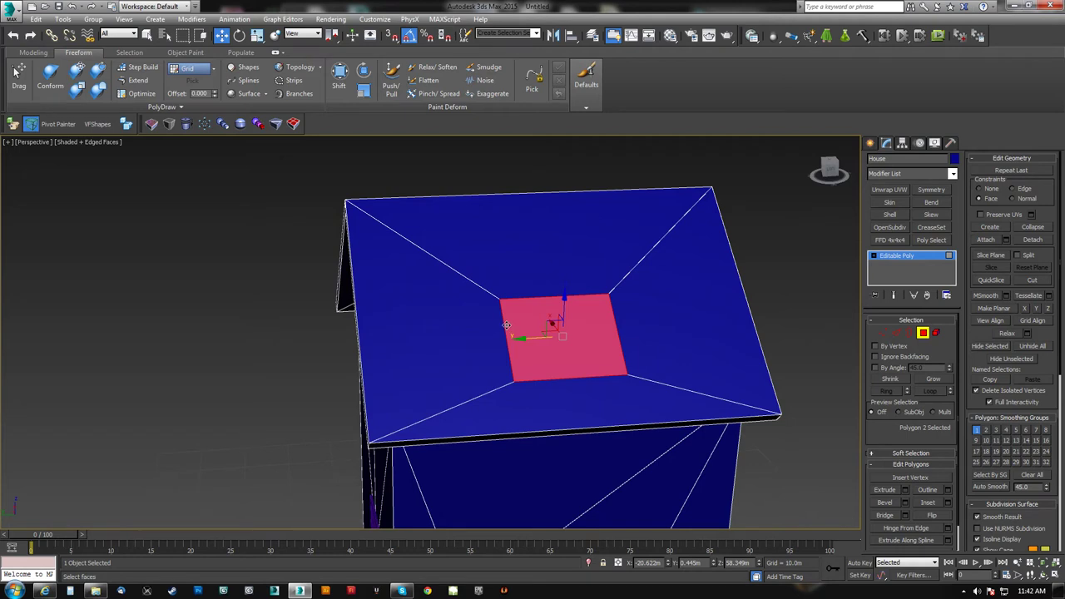
# - Try moving the inset polygon sideways along Y across the roof slope under the Face constraint, and undo it
pyautogui.moveTo(522, 339)
pyautogui.mouseDown()
pyautogui.moveTo(642, 345)
pyautogui.moveTo(524, 341)
pyautogui.mouseUp()
pyautogui.moveTo(525, 339); pyautogui.dragTo(618, 334)
pyautogui.hotkey('ctrl', 'z')
# - Set the constraint to None and move the inset polygon about 16 m along negative Y, away from the door gable
pyautogui.keyDown('alt'); pyautogui.moveTo(583, 300); pyautogui.dragTo(730, 269, button='middle'); pyautogui.keyUp('alt')
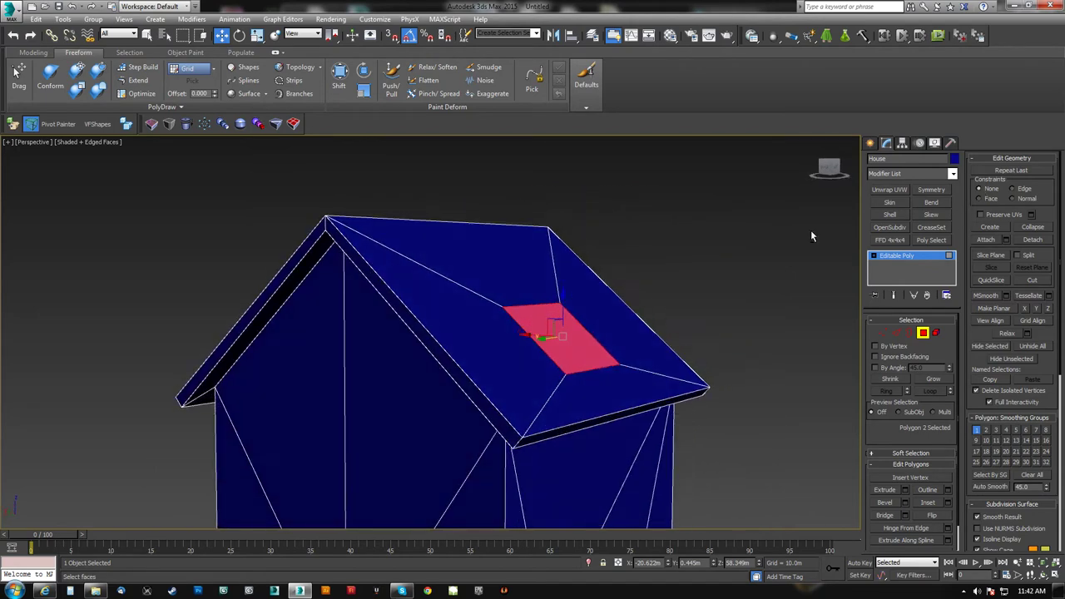
pyautogui.keyDown('alt'); pyautogui.moveTo(769, 239); pyautogui.dragTo(640, 278, button='middle'); pyautogui.keyUp('alt')
pyautogui.moveTo(522, 335); pyautogui.dragTo(638, 349)
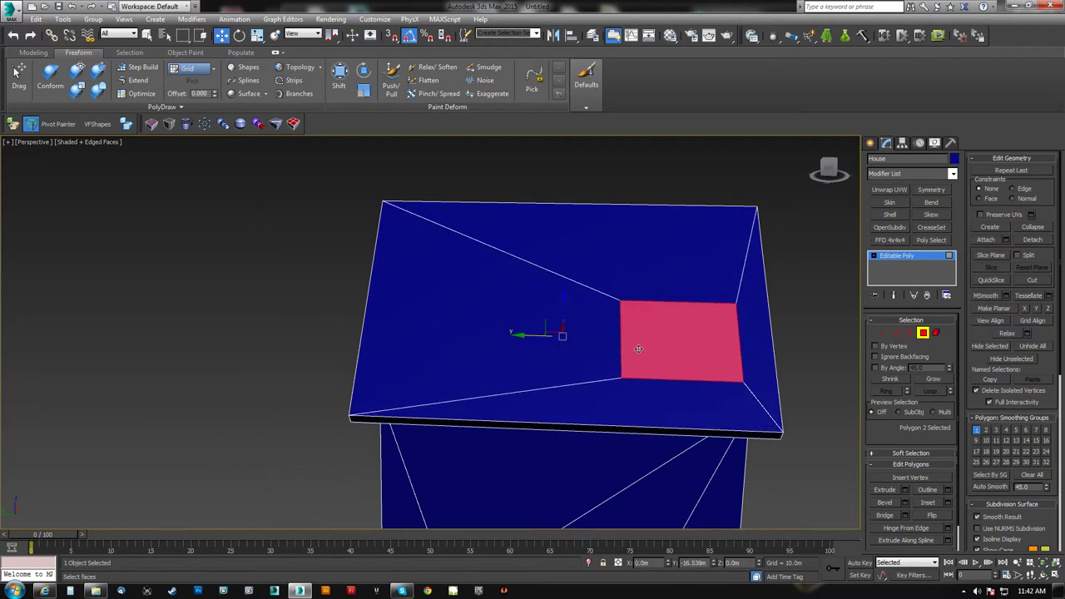
pyautogui.keyDown('alt'); pyautogui.moveTo(602, 349); pyautogui.dragTo(638, 349, button='middle'); pyautogui.keyUp('alt')
# - Try extruding the inset polygon freehand outward from the roof slope, and undo the extrusion
pyautogui.click(885, 490)
pyautogui.keyDown('alt'); pyautogui.moveTo(741, 391); pyautogui.dragTo(583, 371, button='middle'); pyautogui.keyUp('alt')
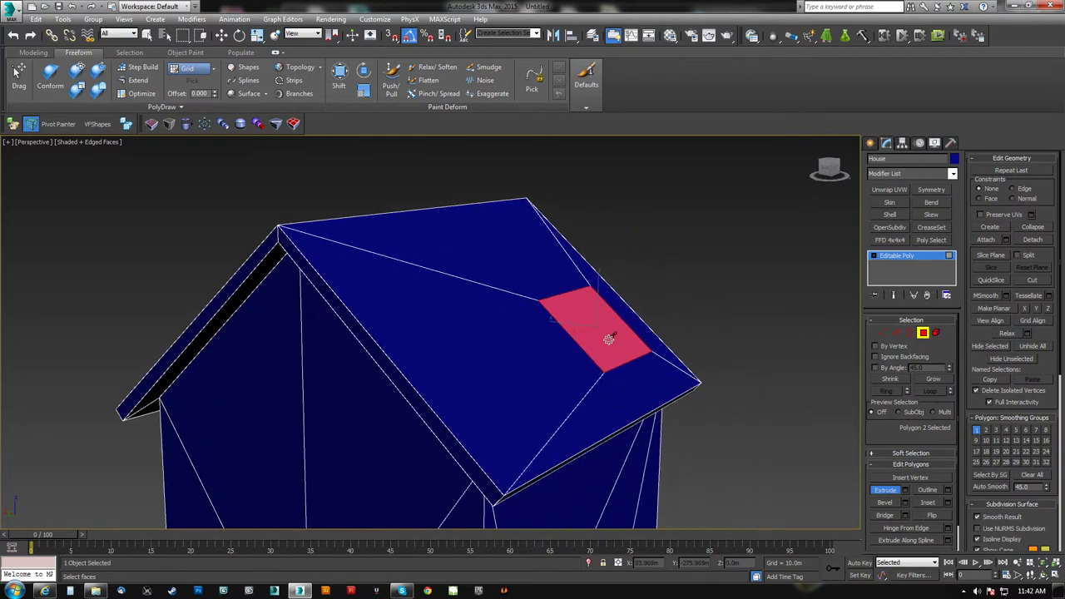
pyautogui.moveTo(601, 328); pyautogui.dragTo(667, 194)
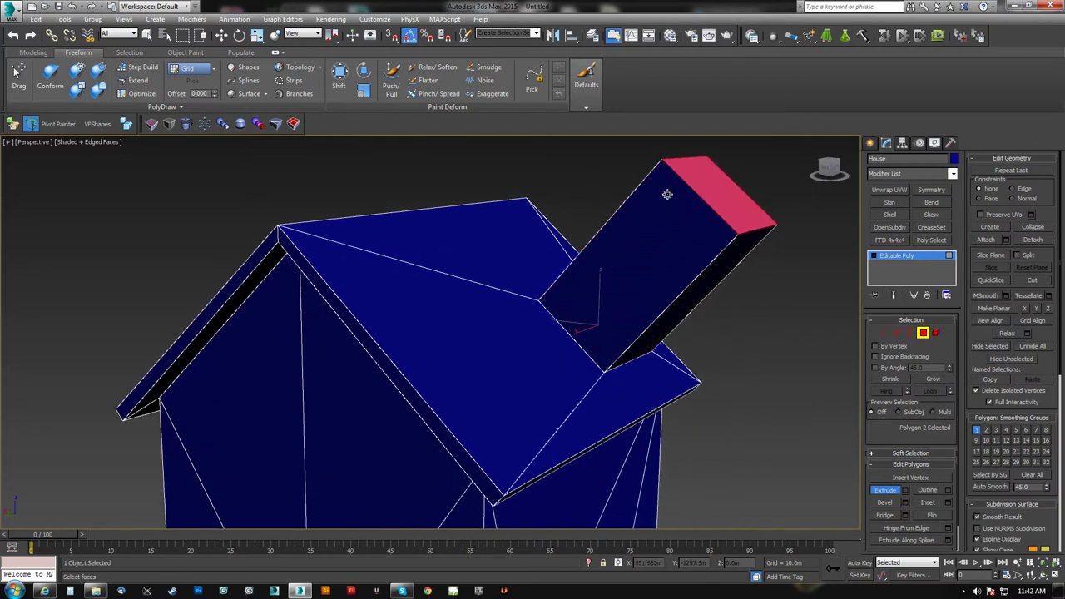
pyautogui.hotkey('ctrl', 'z')
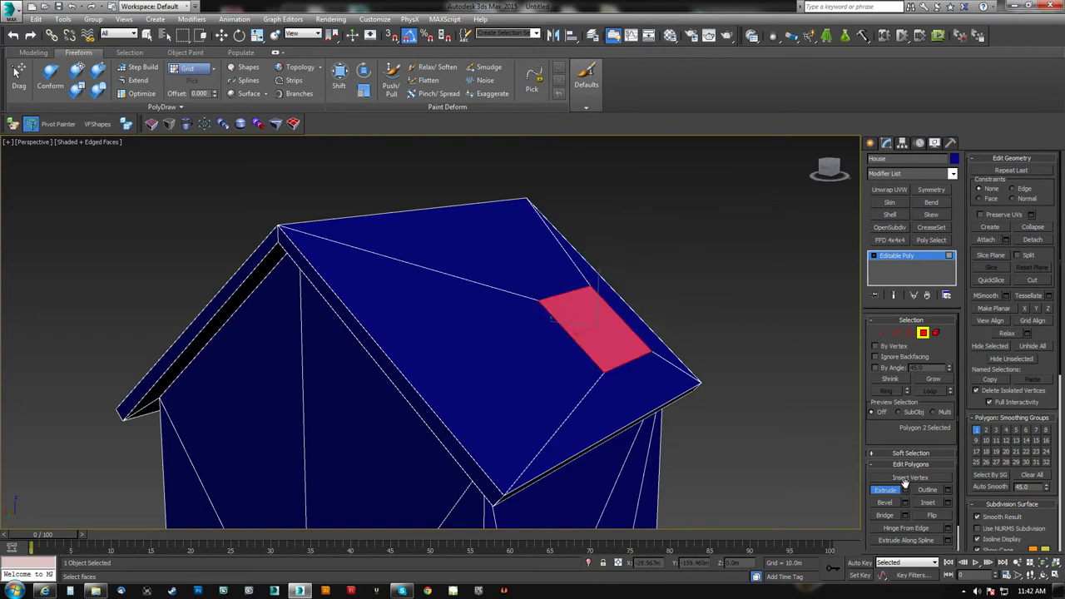
# - Extrude the inset roof polygon by 0 m using the By Polygon option
pyautogui.click(907, 490)
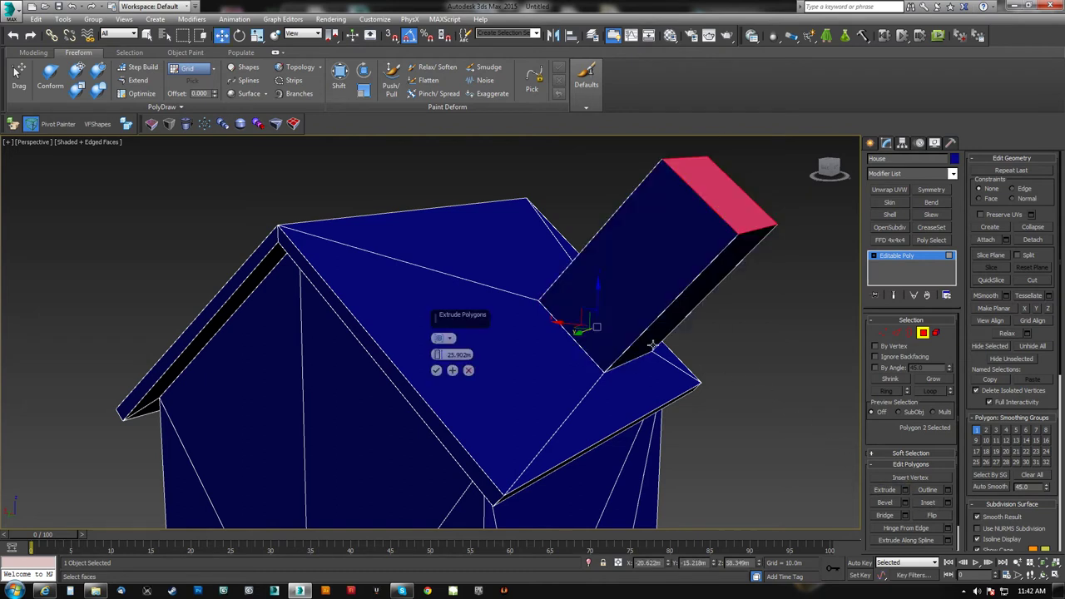
pyautogui.click(452, 340)
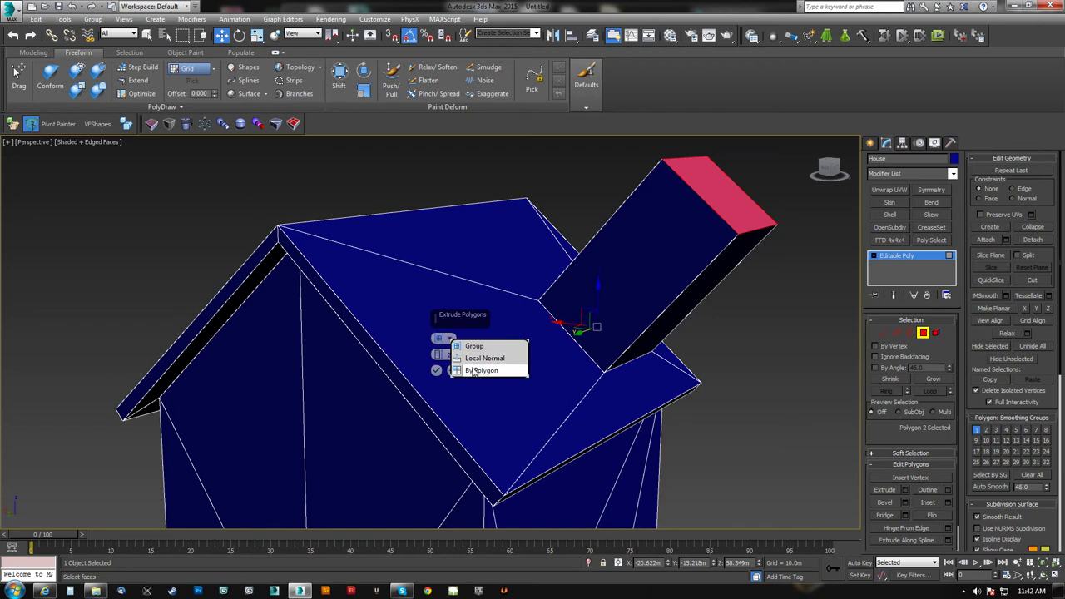
pyautogui.click(479, 371)
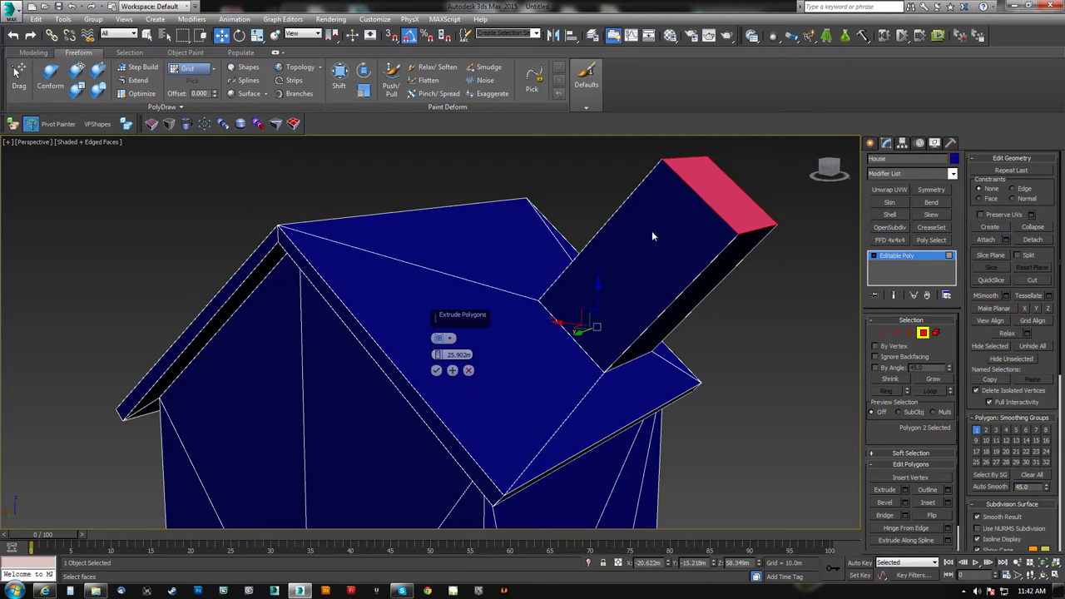
pyautogui.rightClick(440, 356)
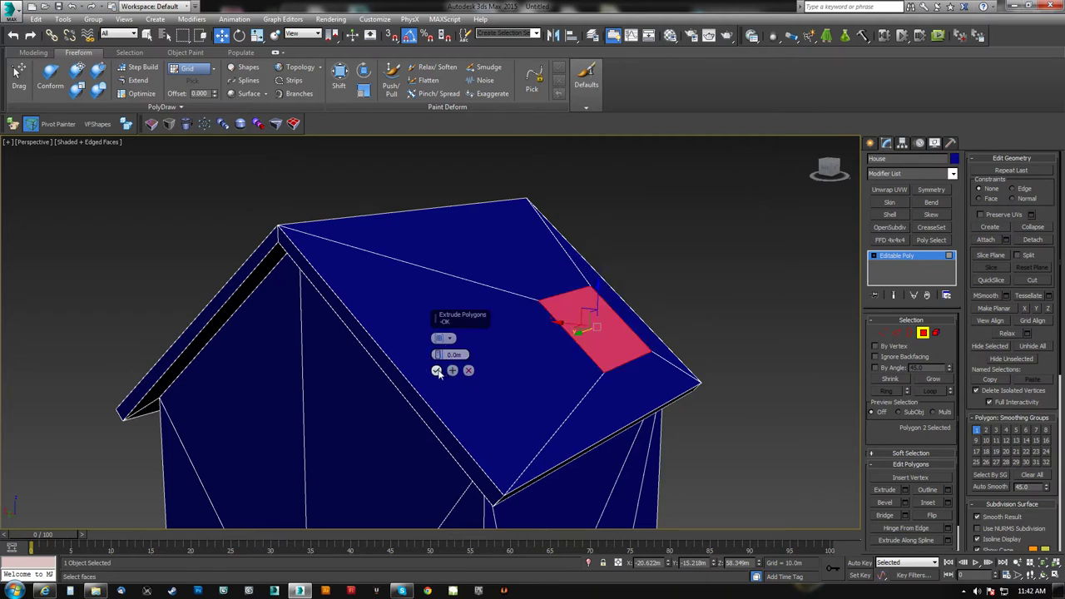
pyautogui.click(437, 370)
# - Raise the extruded polygon straight up to about 79.1 m in Z as a chimney and make it planar in Z
pyautogui.moveTo(599, 297); pyautogui.dragTo(620, 139)
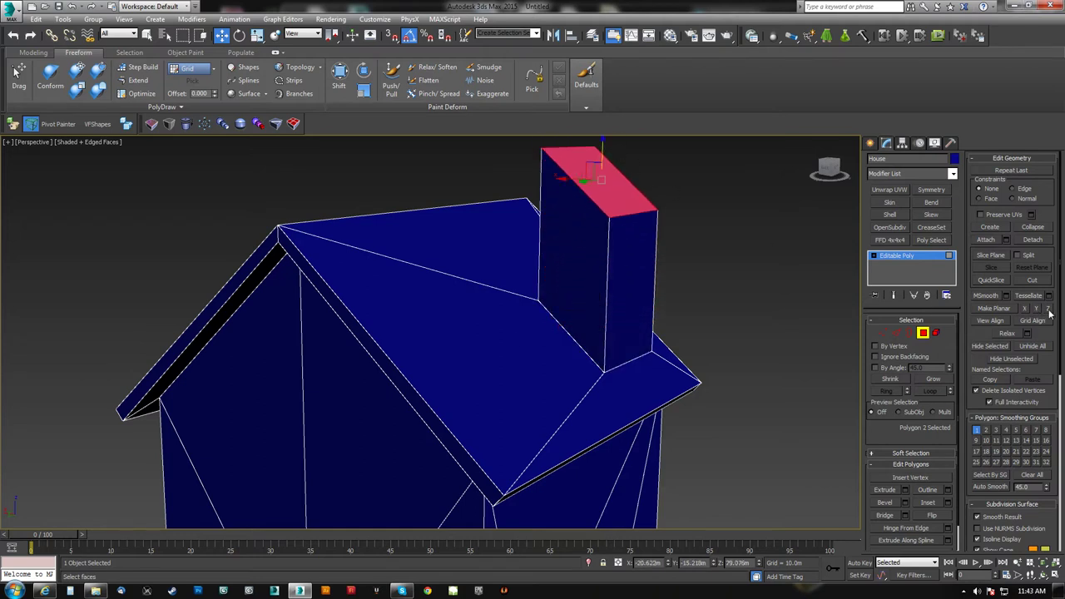
pyautogui.click(1049, 310)
pyautogui.keyDown('alt'); pyautogui.moveTo(767, 261); pyautogui.dragTo(669, 329, button='middle'); pyautogui.keyUp('alt')
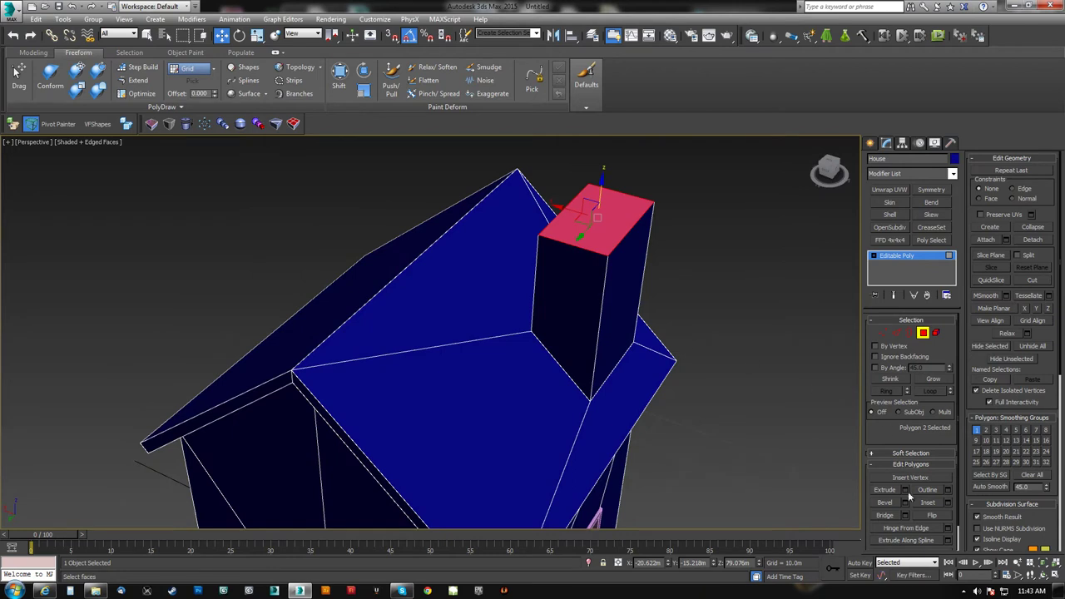
# - Try insetting the chimney's top polygon freehand, and undo the inset
pyautogui.click(927, 502)
pyautogui.moveTo(612, 226); pyautogui.dragTo(616, 233)
pyautogui.hotkey('ctrl', 'z')
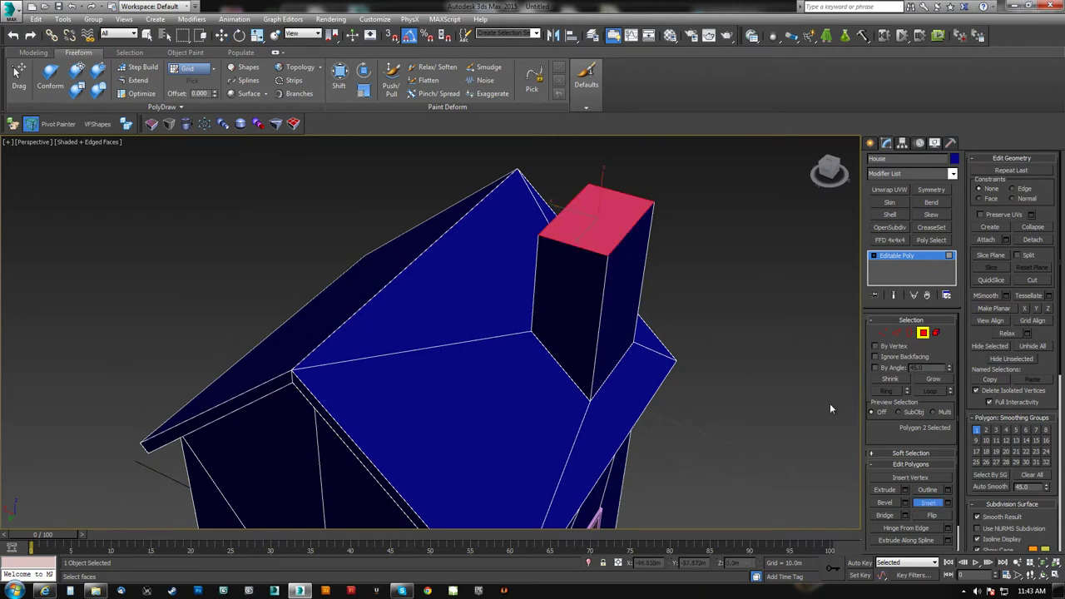
# - Bevel the chimney's top polygon outward and upward freehand to form an overhanging cap
pyautogui.click(885, 502)
pyautogui.keyDown('alt'); pyautogui.moveTo(564, 310); pyautogui.dragTo(579, 337, button='middle'); pyautogui.keyUp('alt')
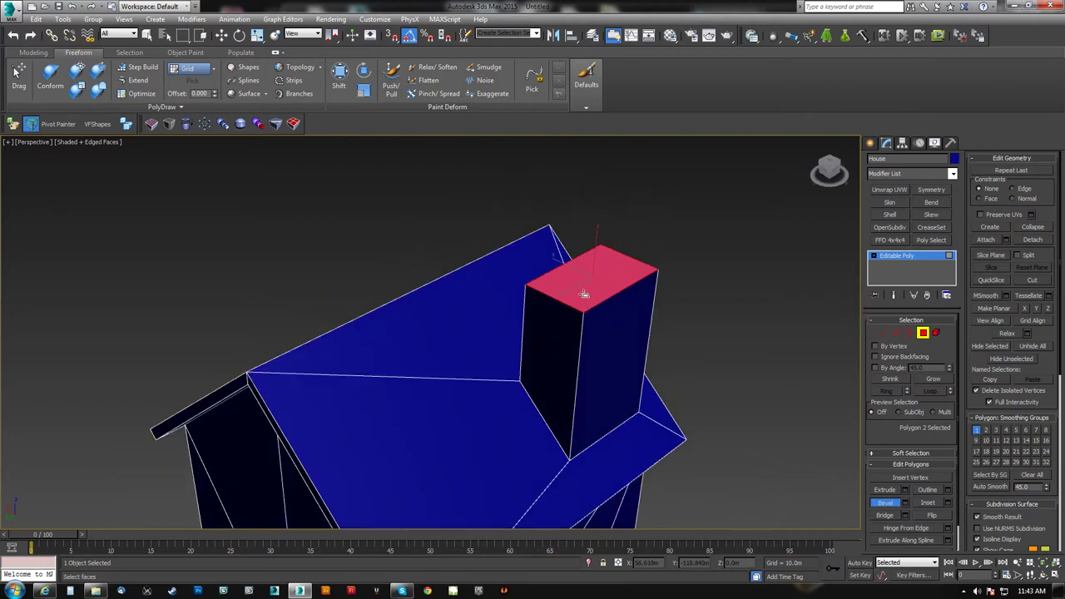
pyautogui.moveTo(584, 295)
pyautogui.mouseDown()
pyautogui.moveTo(583, 249)
pyautogui.moveTo(581, 292)
pyautogui.mouseUp()
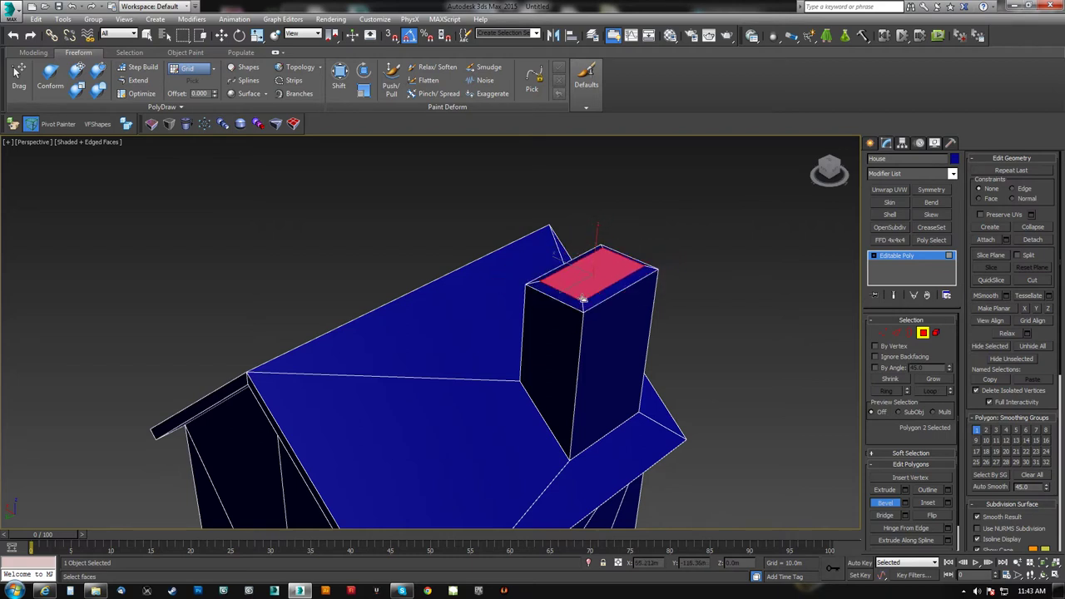
pyautogui.moveTo(586, 285)
pyautogui.mouseDown()
pyautogui.moveTo(589, 233)
pyautogui.moveTo(585, 306)
pyautogui.moveTo(588, 278)
pyautogui.mouseUp()
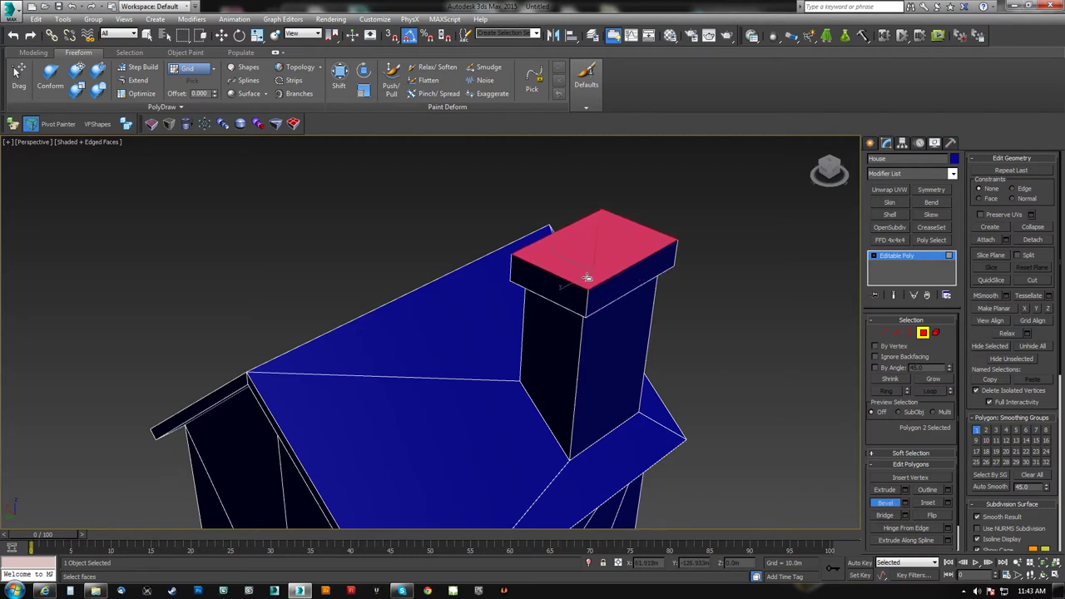
# - Bevel the cap's top polygon inward to leave a rim, and sink the inner polygon to form the flue opening
pyautogui.keyDown('alt'); pyautogui.moveTo(588, 277); pyautogui.dragTo(630, 285, button='middle'); pyautogui.keyUp('alt')
pyautogui.scroll(5, 588, 308)
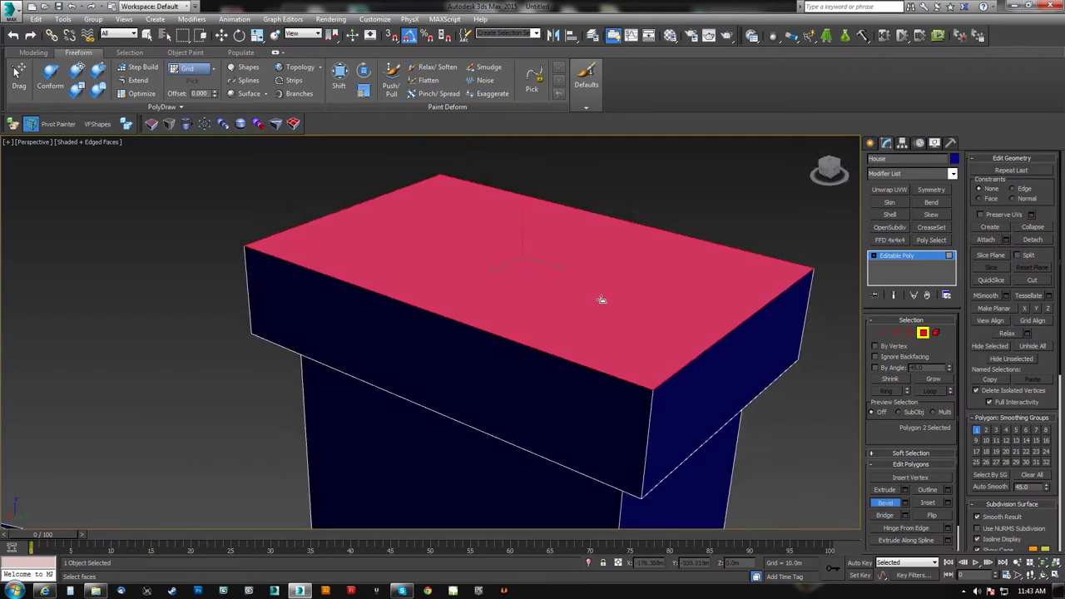
pyautogui.moveTo(647, 321); pyautogui.dragTo(645, 334)
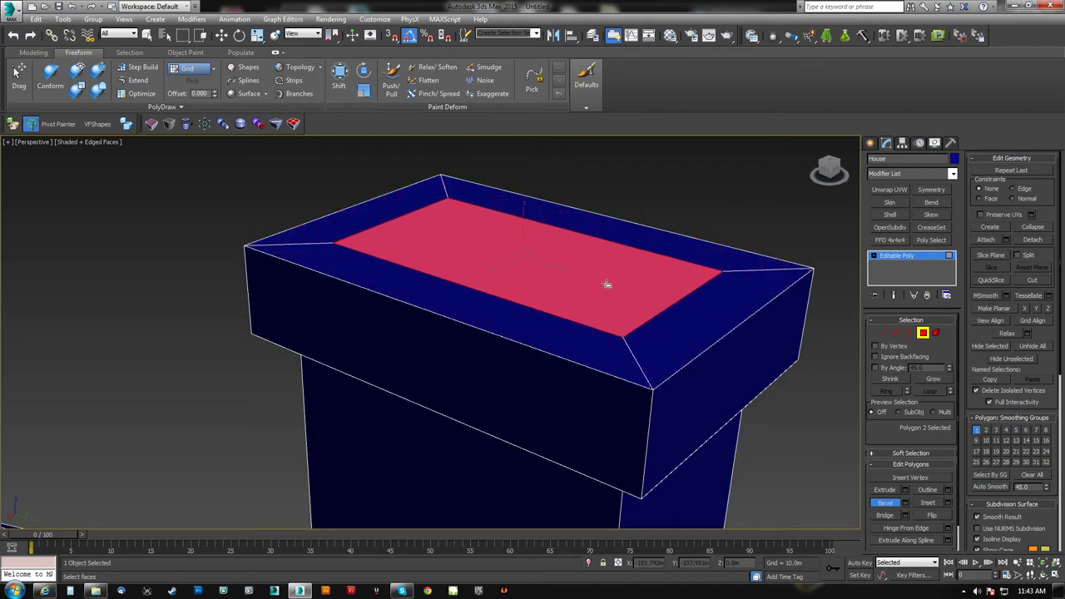
pyautogui.moveTo(609, 285); pyautogui.dragTo(607, 349)
# - Try bevelling the side polygon of the chimney cap that faces down the roof slope outward
pyautogui.keyDown('alt'); pyautogui.moveTo(607, 347); pyautogui.dragTo(641, 269, button='middle'); pyautogui.keyUp('alt')
pyautogui.scroll(-3, 478, 386)
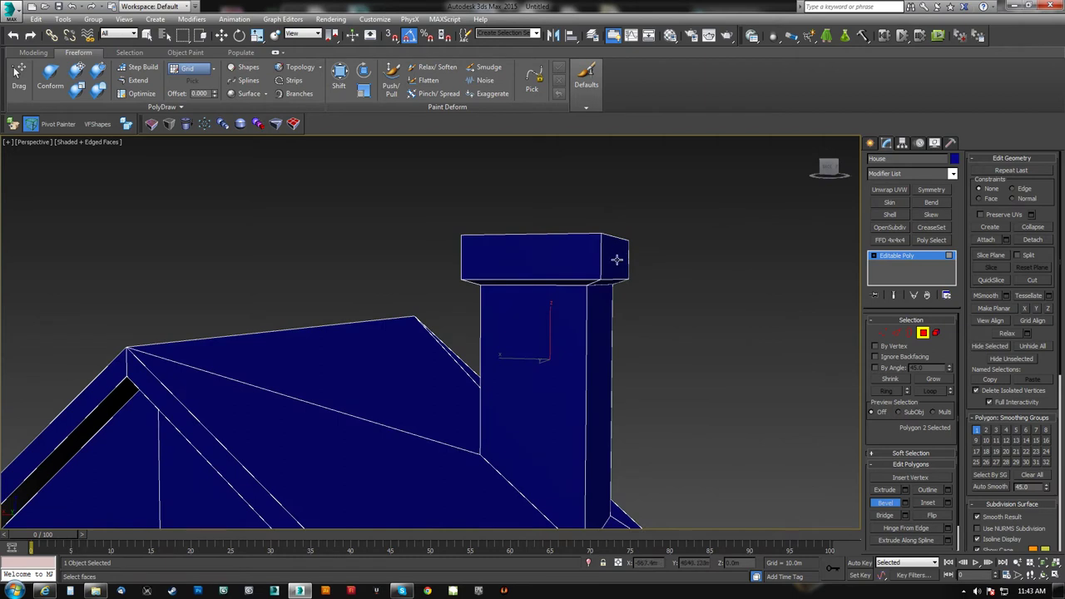
pyautogui.click(617, 260)
pyautogui.moveTo(617, 260); pyautogui.dragTo(627, 233)
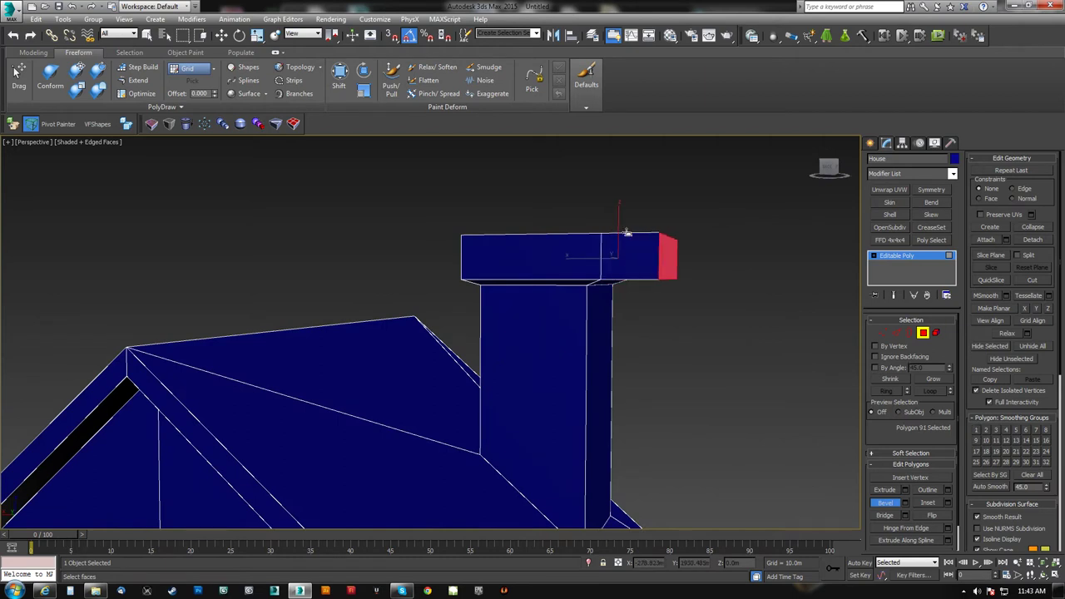
pyautogui.keyDown('alt'); pyautogui.moveTo(686, 269); pyautogui.dragTo(580, 316, button='middle'); pyautogui.keyUp('alt')
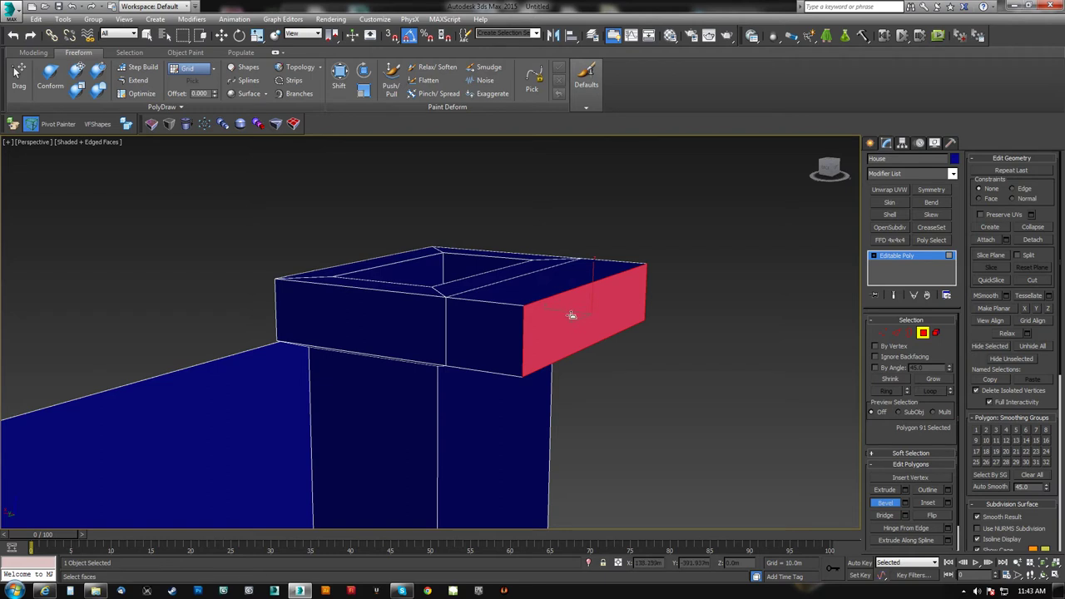
pyautogui.moveTo(564, 324); pyautogui.dragTo(574, 275)
pyautogui.moveTo(573, 335); pyautogui.dragTo(581, 275)
pyautogui.click(580, 274)
# - Narrow the chimney by moving the three polygons on its door-gable side about 7.8 m along negative Y
pyautogui.scroll(-3, 578, 276)
pyautogui.keyDown('alt'); pyautogui.moveTo(571, 283); pyautogui.dragTo(533, 301, button='middle'); pyautogui.keyUp('alt')
pyautogui.scroll(-5, 553, 316)
pyautogui.click(515, 290)
pyautogui.keyDown('ctrl'); pyautogui.click(520, 272); pyautogui.keyUp('ctrl')
pyautogui.keyDown('ctrl'); pyautogui.click(526, 286); pyautogui.keyUp('ctrl')
pyautogui.rightClick(532, 302)
pyautogui.moveTo(472, 306); pyautogui.dragTo(502, 307)
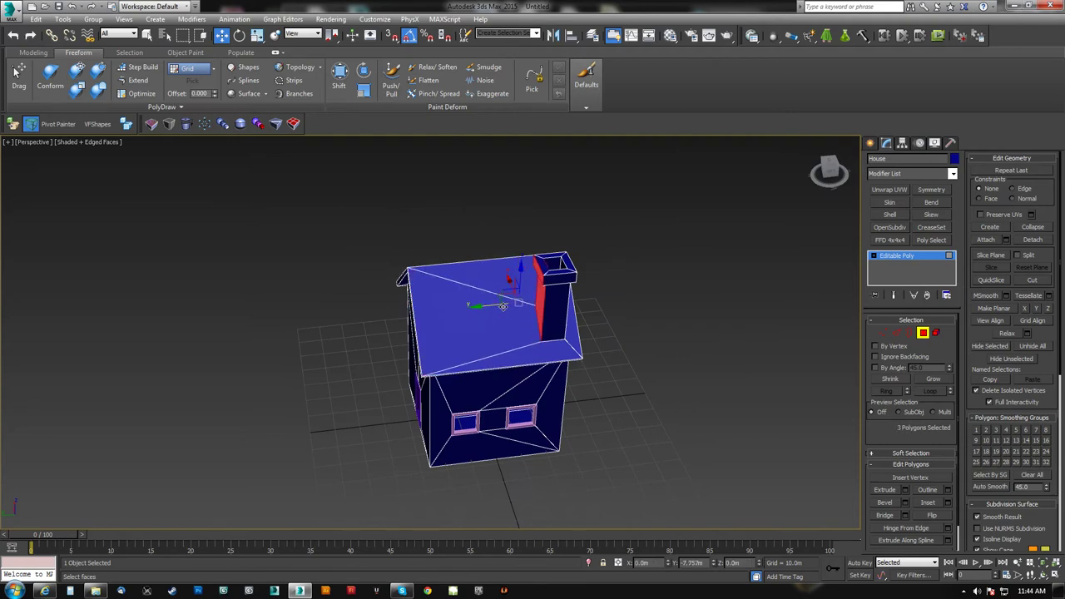
# - Select all vertices of the chimney cap and lower them to about 75.2 m in Z
pyautogui.keyDown('alt'); pyautogui.moveTo(502, 306); pyautogui.dragTo(580, 288, button='middle'); pyautogui.keyUp('alt')
pyautogui.press('1')
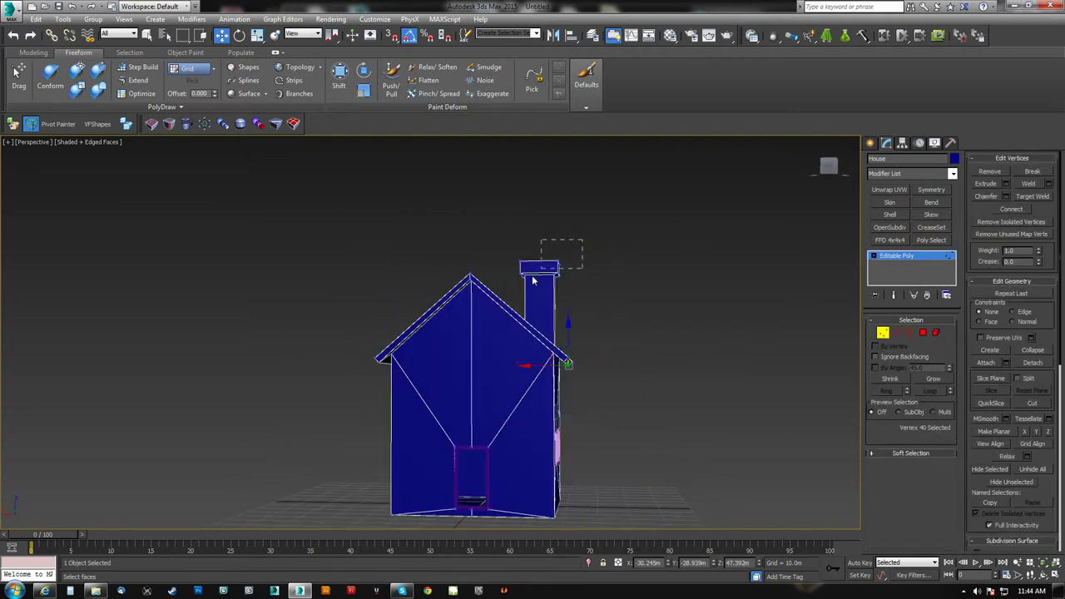
pyautogui.keyDown('alt'); pyautogui.moveTo(564, 314); pyautogui.dragTo(435, 338, button='middle'); pyautogui.keyUp('alt')
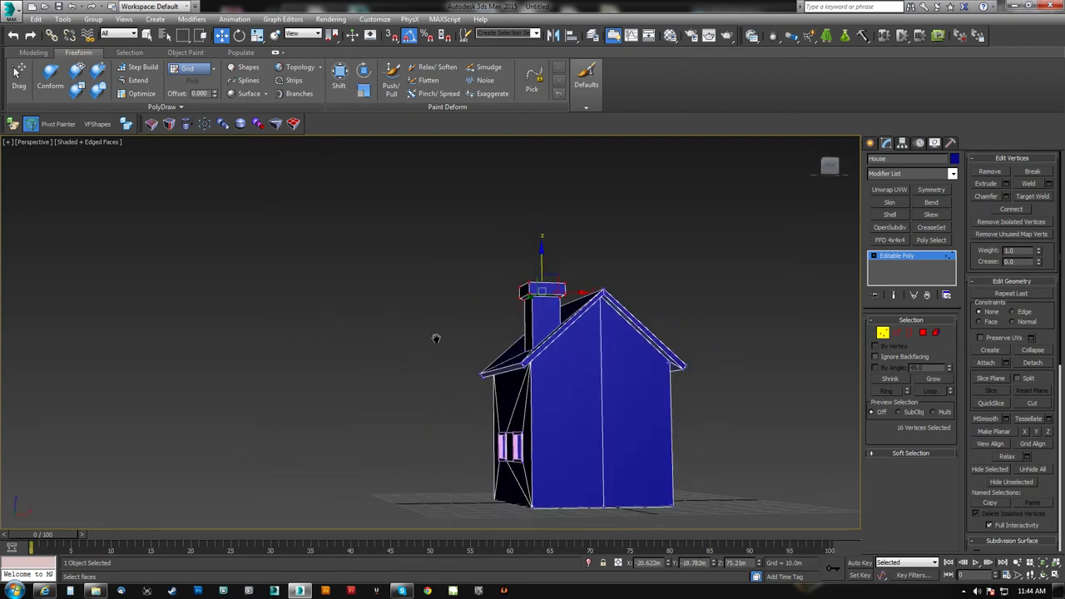
pyautogui.scroll(5, 504, 342)
pyautogui.keyDown('alt'); pyautogui.moveTo(529, 399); pyautogui.dragTo(494, 252, button='middle'); pyautogui.keyUp('alt')
pyautogui.scroll(-4, 521, 278)
pyautogui.keyDown('alt'); pyautogui.moveTo(527, 290); pyautogui.dragTo(466, 297, button='middle'); pyautogui.keyUp('alt')
pyautogui.keyDown('alt'); pyautogui.moveTo(673, 266); pyautogui.dragTo(449, 317, button='middle'); pyautogui.keyUp('alt')
# - At edge level, examine the edges running across the two-window wall, the roof slope and the opposite single-window wall
pyautogui.press('2')
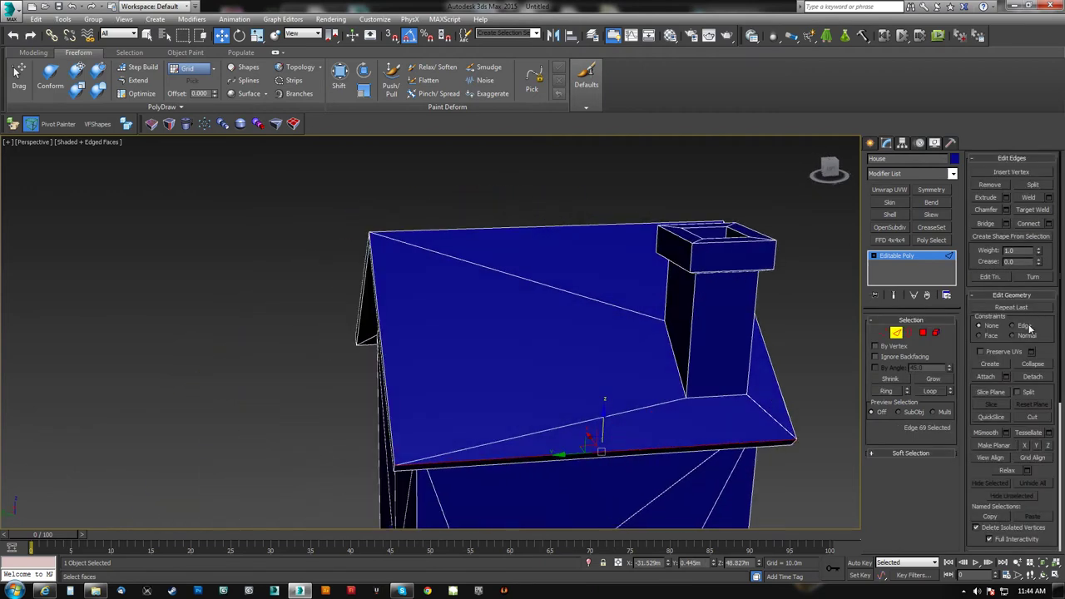
pyautogui.moveTo(749, 391); pyautogui.dragTo(459, 308, button='middle')
pyautogui.scroll(-5, 630, 308)
pyautogui.keyDown('alt'); pyautogui.moveTo(603, 338); pyautogui.dragTo(534, 298, button='middle'); pyautogui.keyUp('alt')
pyautogui.scroll(8, 549, 308)
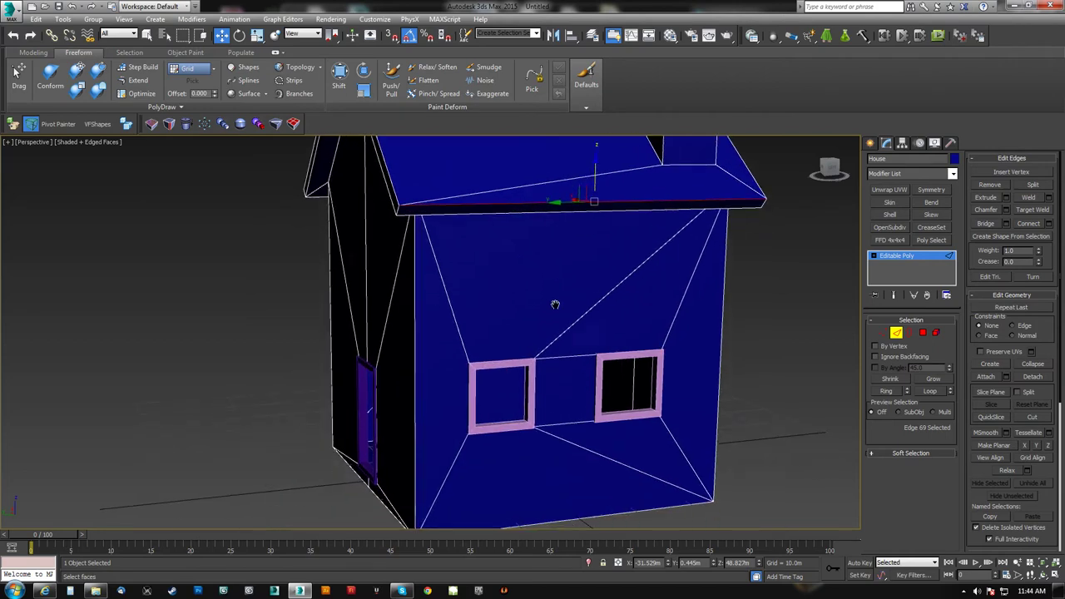
pyautogui.moveTo(566, 355); pyautogui.dragTo(524, 258, button='middle')
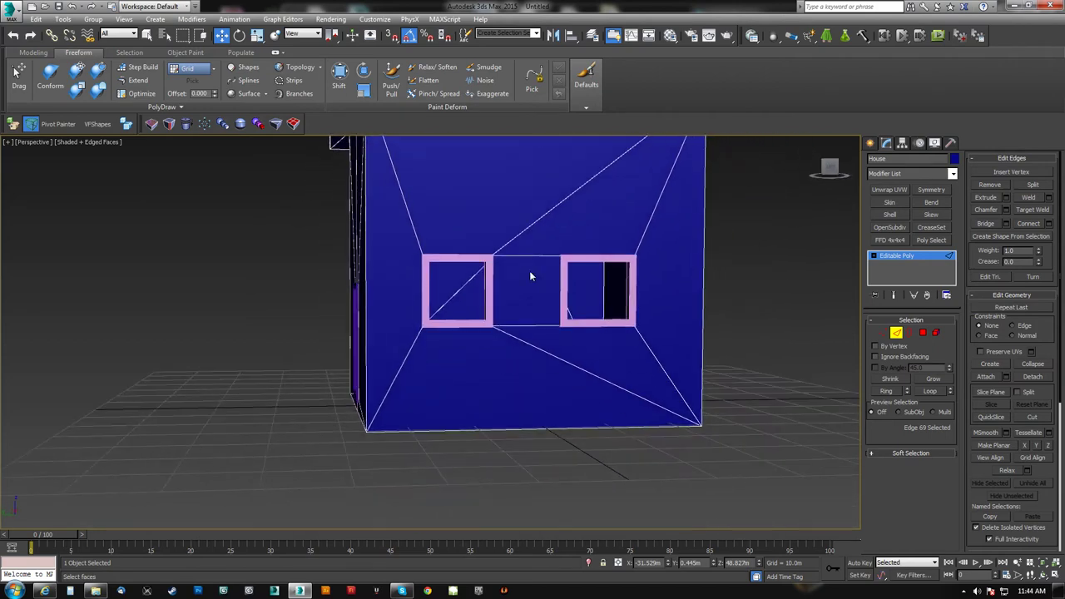
pyautogui.keyDown('alt'); pyautogui.moveTo(556, 334); pyautogui.dragTo(510, 320, button='middle'); pyautogui.keyUp('alt')
pyautogui.scroll(-3, 515, 346)
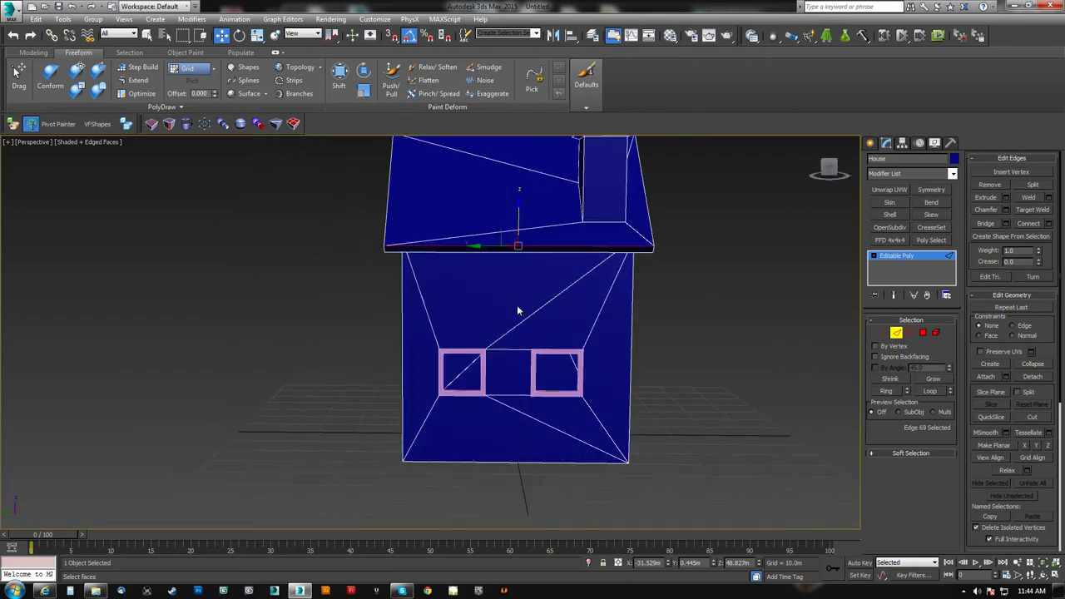
pyautogui.scroll(-4, 519, 315)
pyautogui.scroll(4, 512, 340)
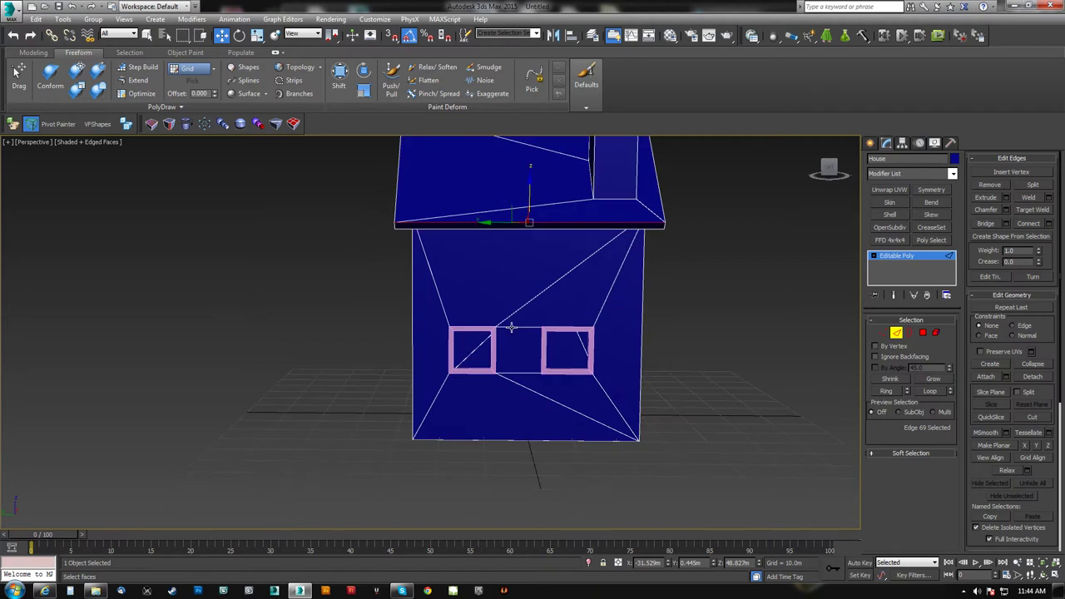
pyautogui.moveTo(513, 215); pyautogui.dragTo(513, 310, button='middle')
pyautogui.moveTo(518, 449); pyautogui.dragTo(526, 338, button='middle')
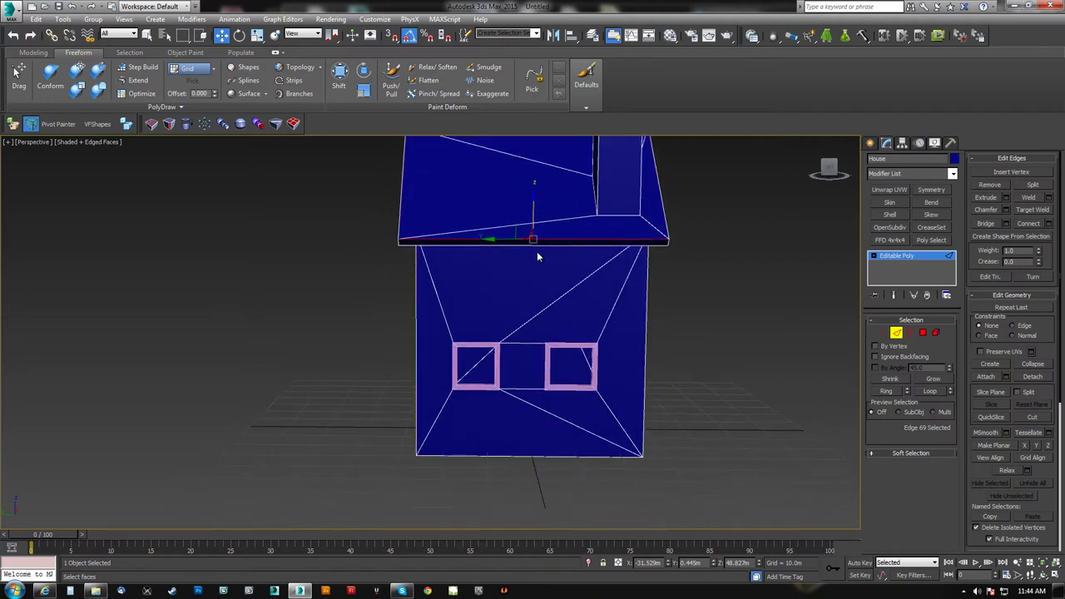
pyautogui.keyDown('alt'); pyautogui.moveTo(530, 361); pyautogui.dragTo(531, 386, button='middle'); pyautogui.keyUp('alt')
pyautogui.moveTo(516, 268); pyautogui.dragTo(506, 342, button='middle')
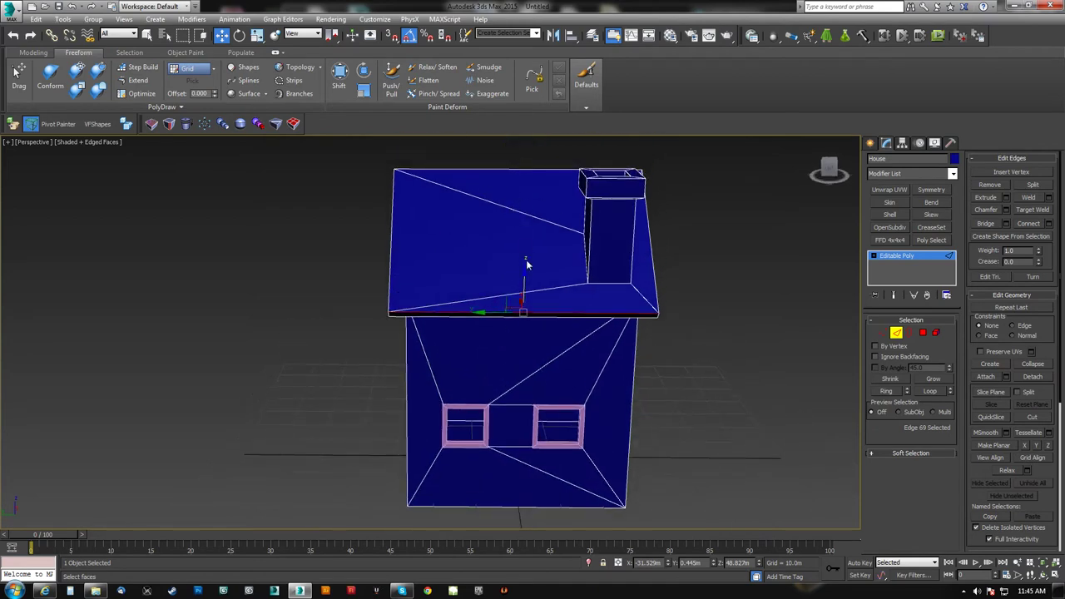
pyautogui.keyDown('alt'); pyautogui.moveTo(528, 263); pyautogui.dragTo(611, 276, button='middle'); pyautogui.keyUp('alt')
pyautogui.keyDown('alt'); pyautogui.moveTo(416, 279); pyautogui.dragTo(526, 306, button='middle'); pyautogui.keyUp('alt')
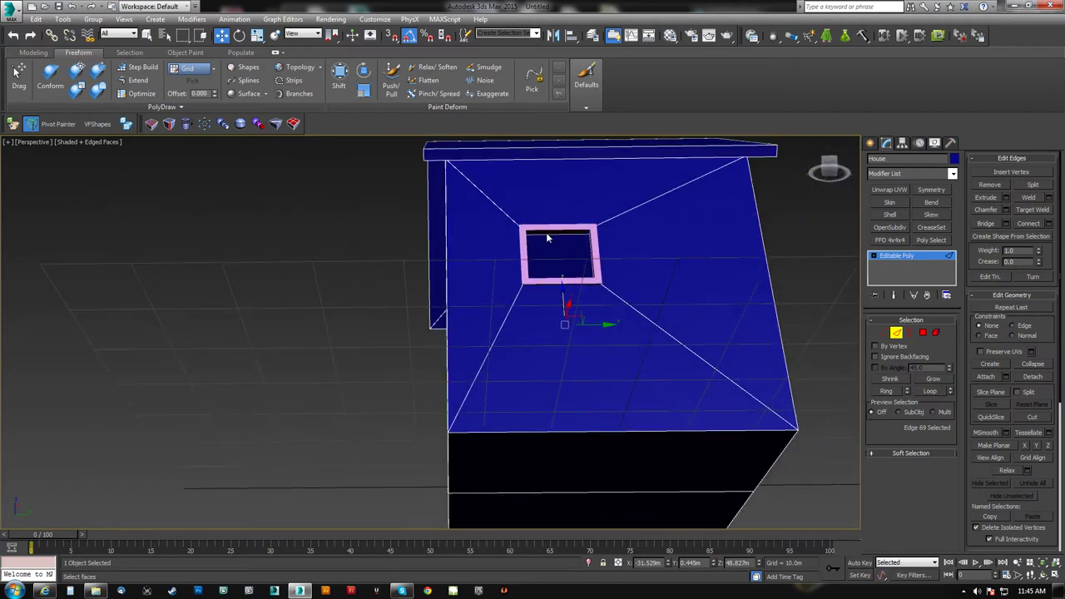
pyautogui.keyDown('alt'); pyautogui.moveTo(539, 318); pyautogui.dragTo(385, 284, button='middle'); pyautogui.keyUp('alt')
# - Select the two long diagonal edges above and below the windows on the two-window wall and examine them
pyautogui.keyDown('alt'); pyautogui.moveTo(515, 230); pyautogui.dragTo(569, 236, button='middle'); pyautogui.keyUp('alt')
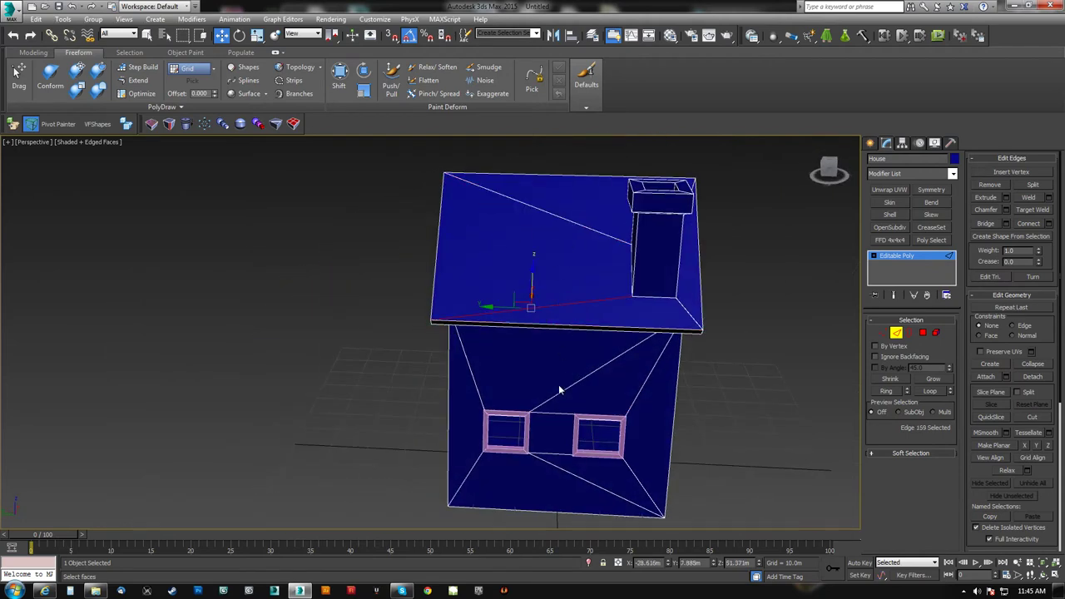
pyautogui.keyDown('ctrl'); pyautogui.click(567, 472); pyautogui.keyUp('ctrl')
pyautogui.keyDown('alt'); pyautogui.moveTo(563, 454); pyautogui.dragTo(551, 395, button='middle'); pyautogui.keyUp('alt')
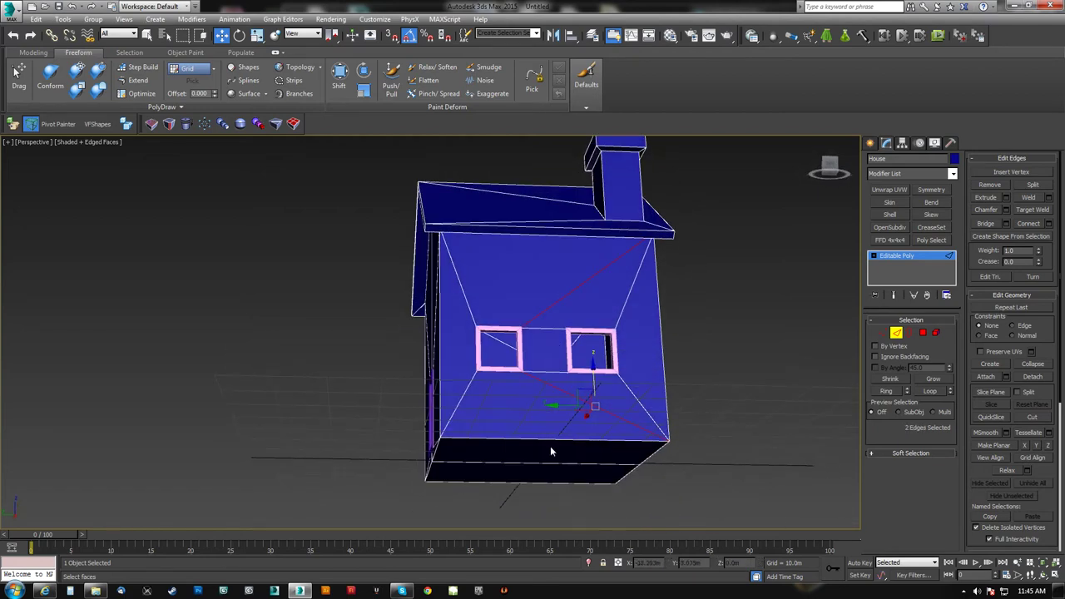
pyautogui.moveTo(545, 314)
pyautogui.keyDown('alt'); pyautogui.mouseDown(button='middle')
pyautogui.moveTo(528, 356)
pyautogui.moveTo(550, 319)
pyautogui.mouseUp(button='middle'); pyautogui.keyUp('alt')
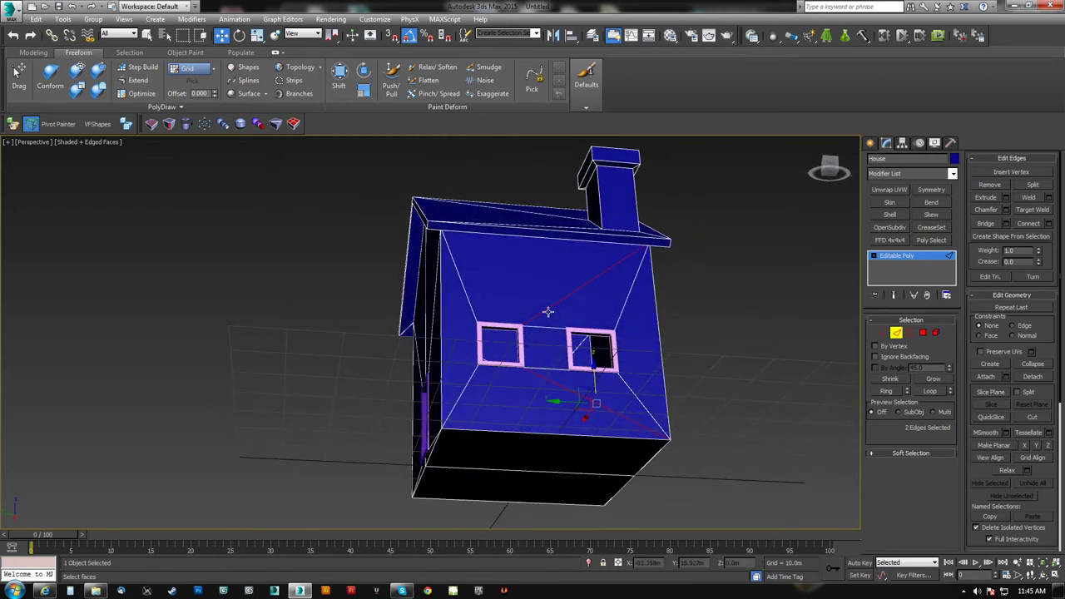
pyautogui.keyDown('alt'); pyautogui.moveTo(551, 208); pyautogui.dragTo(579, 261, button='middle'); pyautogui.keyUp('alt')
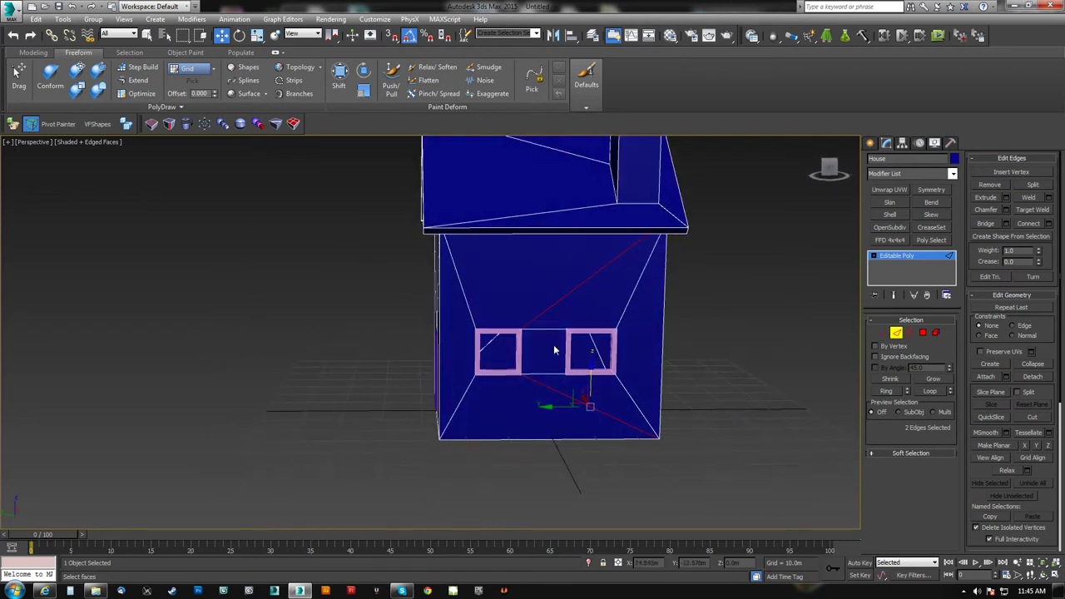
pyautogui.moveTo(556, 309); pyautogui.dragTo(569, 319, button='middle')
# - Select all polygons of the house and activate Slice Plane
pyautogui.click(923, 333)
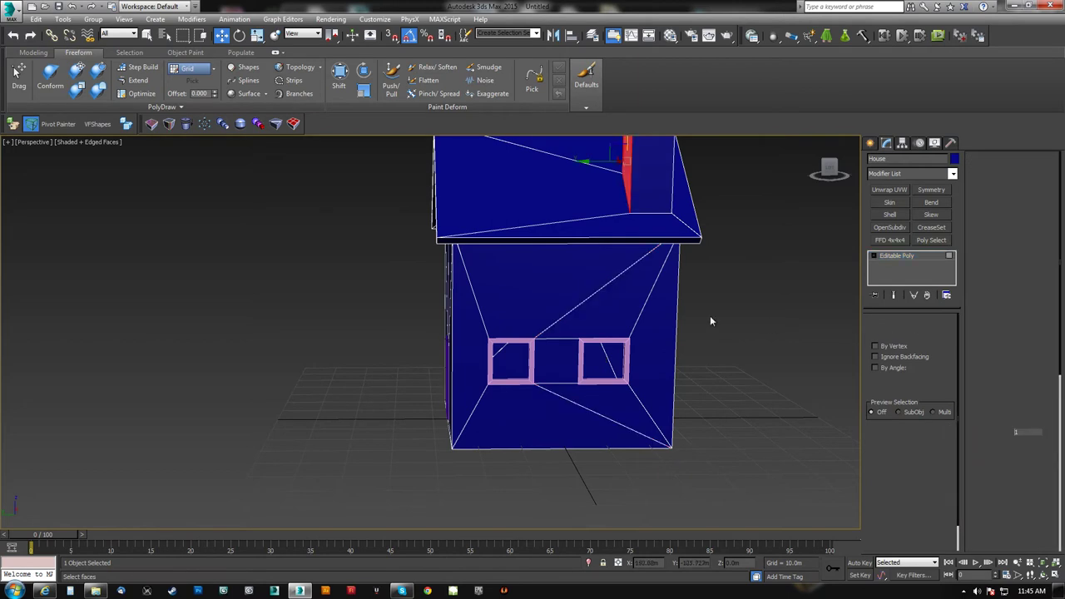
pyautogui.keyDown('alt'); pyautogui.moveTo(710, 316); pyautogui.dragTo(671, 332, button='middle'); pyautogui.keyUp('alt')
pyautogui.hotkey('ctrl', 'a')
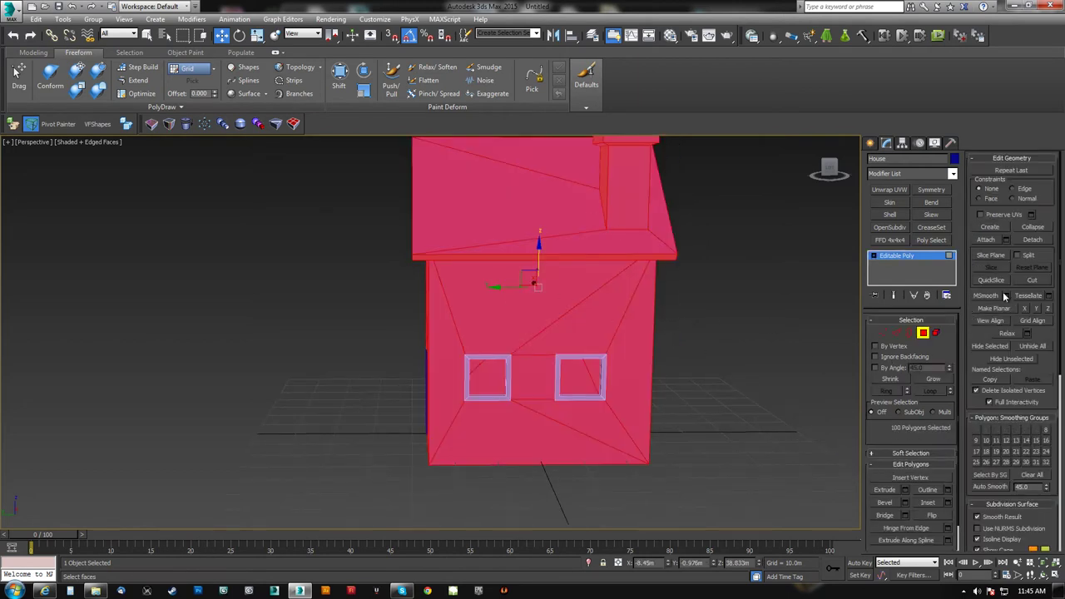
pyautogui.click(992, 255)
# - Lower the slice plane to about 30.6 m in Z so it crosses the walls between the roof and the windows
pyautogui.keyDown('alt'); pyautogui.moveTo(664, 307); pyautogui.dragTo(657, 291, button='middle'); pyautogui.keyUp('alt')
pyautogui.moveTo(531, 250); pyautogui.dragTo(527, 277)
pyautogui.scroll(5, 492, 323)
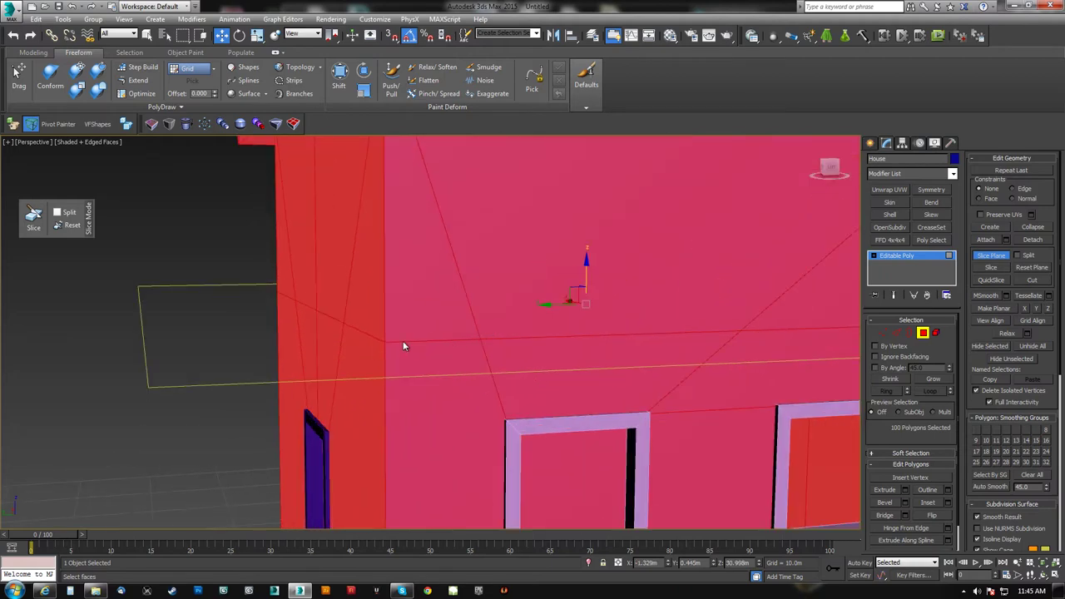
pyautogui.moveTo(586, 260)
pyautogui.mouseDown()
pyautogui.moveTo(590, 301)
pyautogui.moveTo(607, 169)
pyautogui.moveTo(589, 266)
pyautogui.mouseUp()
pyautogui.scroll(-5, 534, 274)
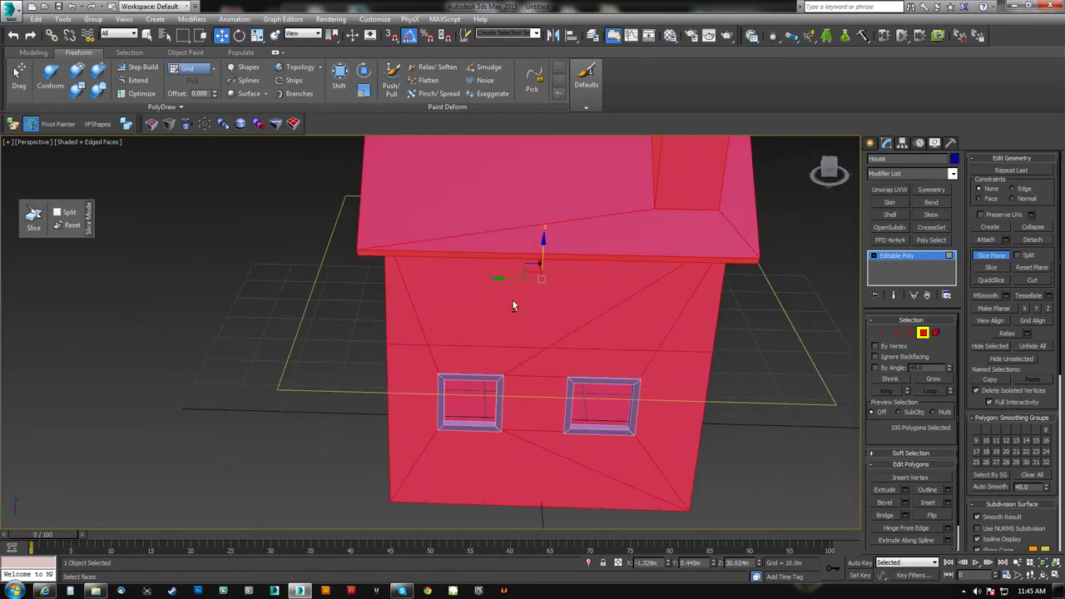
# - Rotate the slice plane upright so it passes between the two windows, and examine the slice line across the walls and roof
pyautogui.press('e')
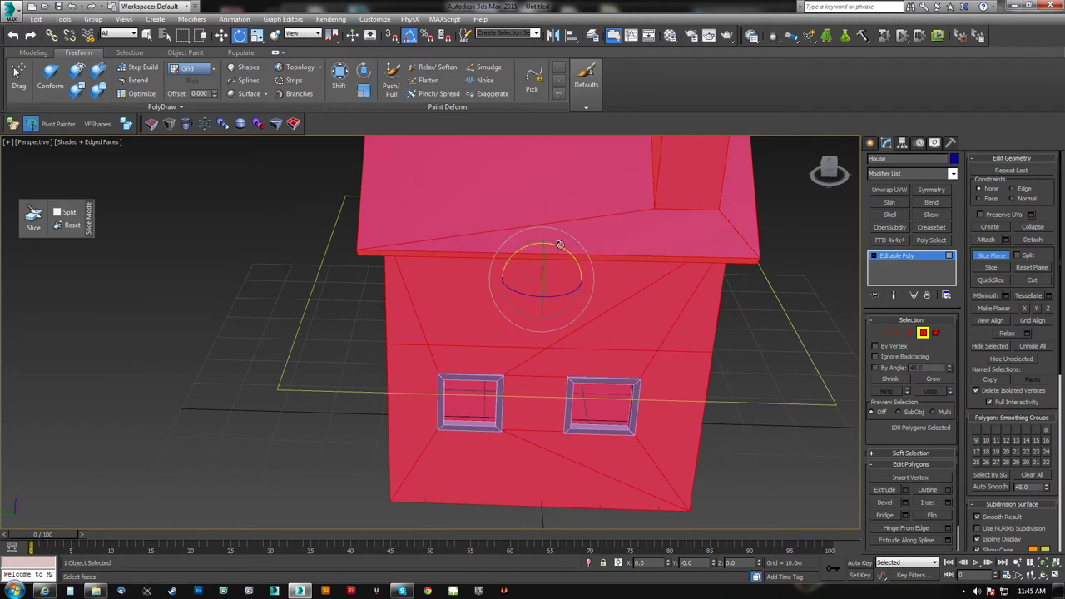
pyautogui.moveTo(556, 248); pyautogui.dragTo(601, 265)
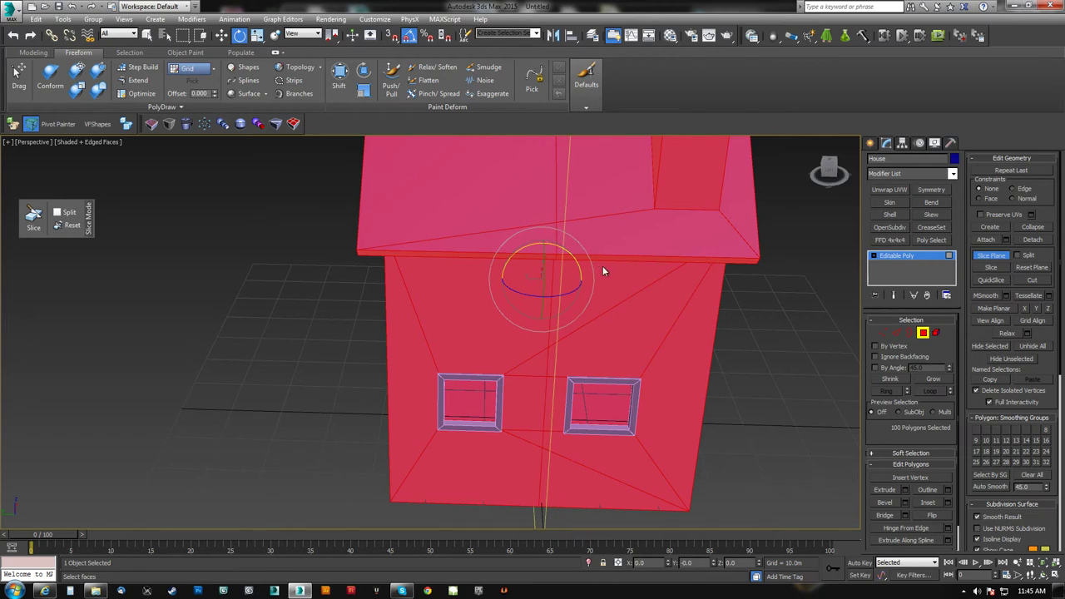
pyautogui.scroll(-5, 604, 271)
pyautogui.press('w')
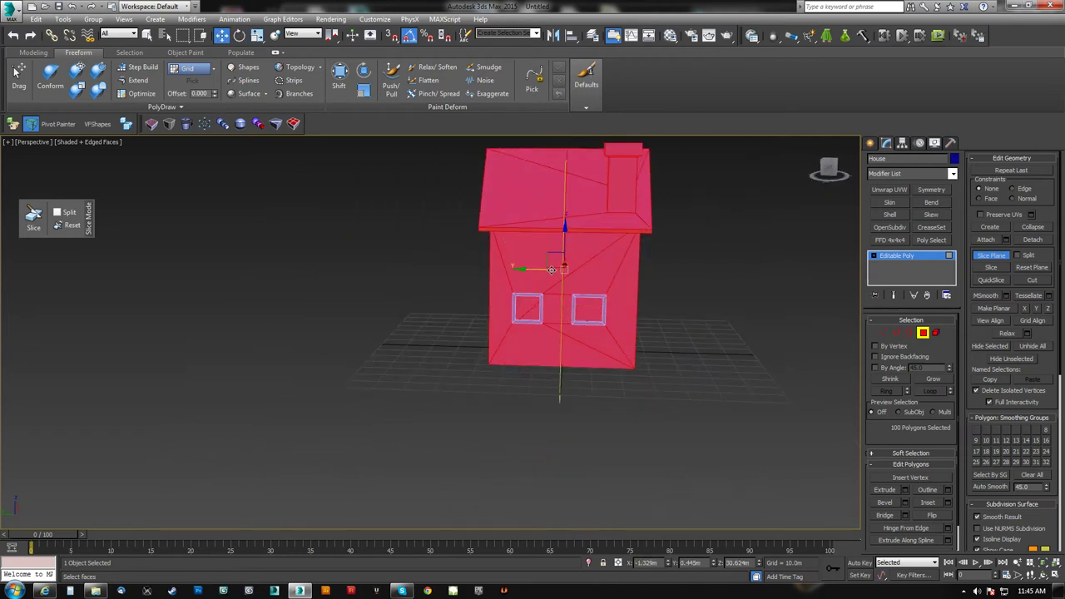
pyautogui.keyDown('alt'); pyautogui.moveTo(530, 269); pyautogui.dragTo(627, 285, button='middle'); pyautogui.keyUp('alt')
pyautogui.scroll(4, 574, 227)
pyautogui.scroll(4, 557, 285)
pyautogui.moveTo(497, 257); pyautogui.dragTo(462, 310, button='middle')
pyautogui.scroll(-8, 495, 238)
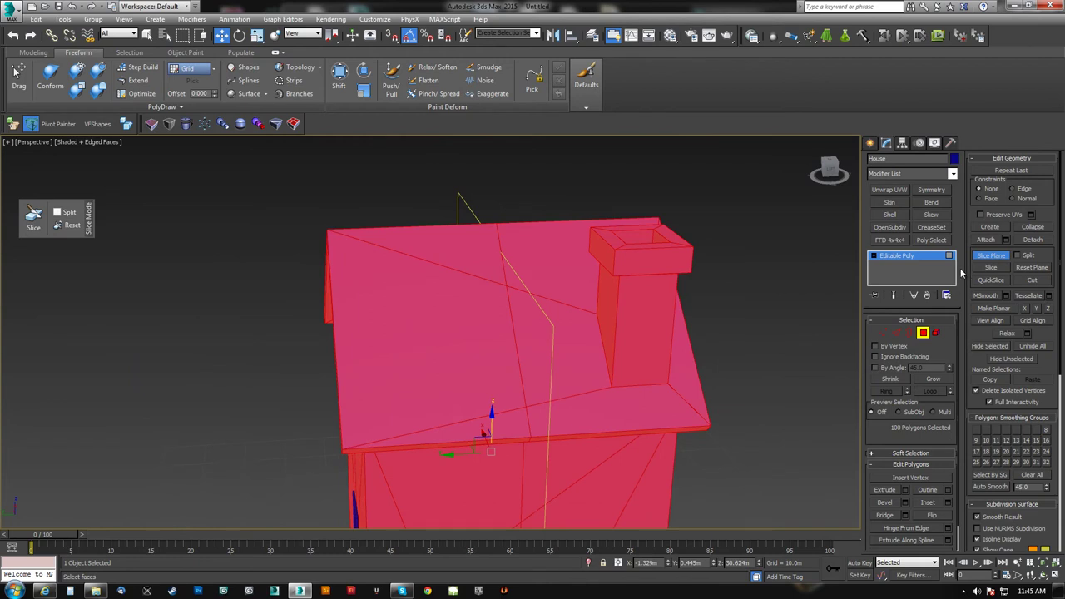
pyautogui.moveTo(531, 343); pyautogui.dragTo(504, 281, button='middle')
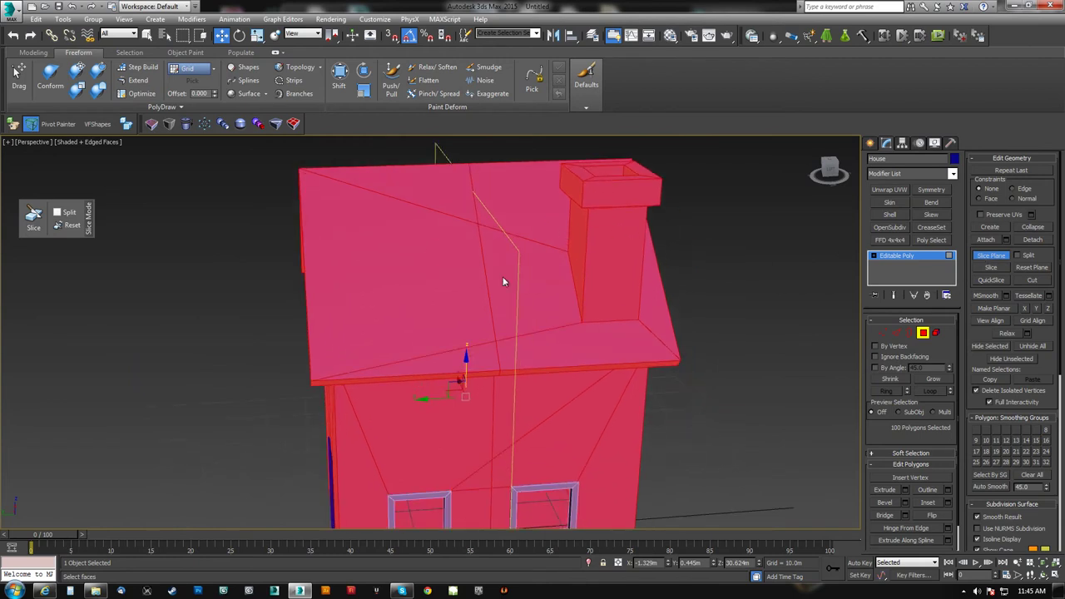
# - Slice the selected house polygons along the upright plane, then leave Slice Plane mode
pyautogui.click(989, 256)
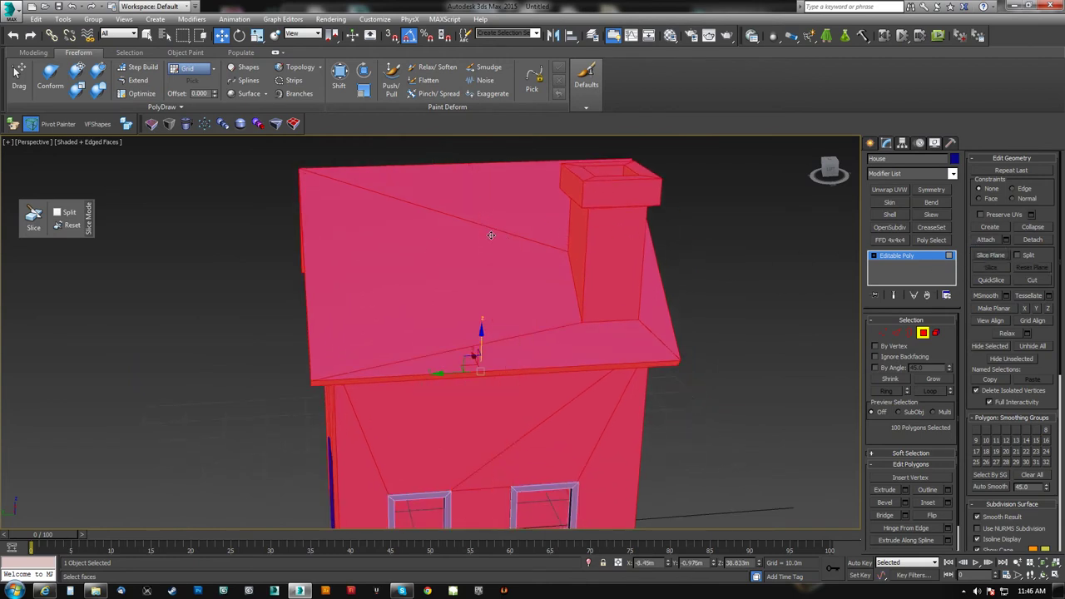
pyautogui.click(993, 255)
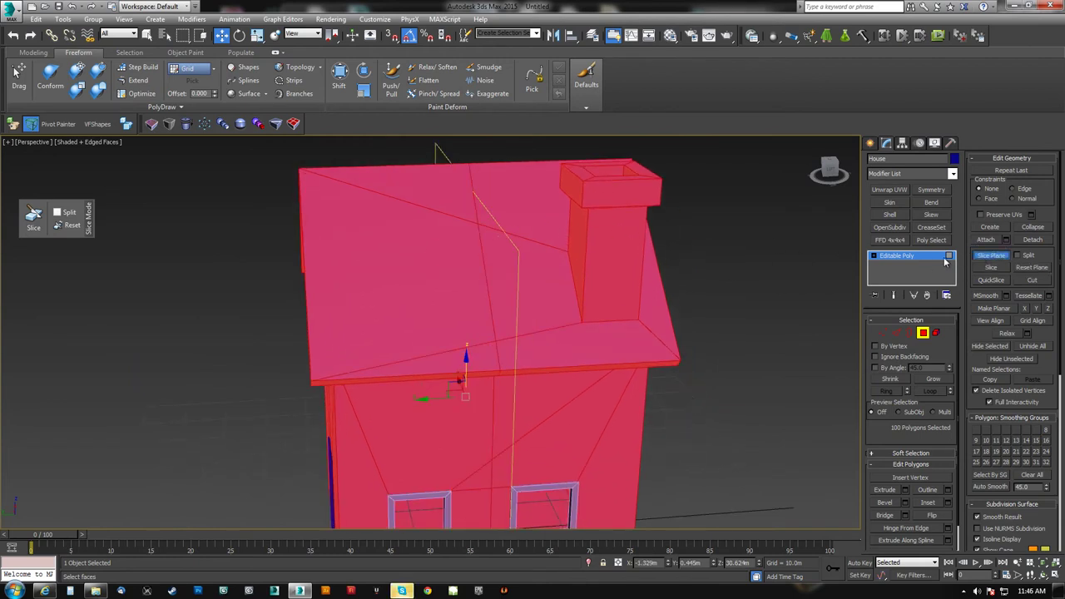
pyautogui.click(1002, 258)
pyautogui.keyDown('alt'); pyautogui.moveTo(501, 265); pyautogui.dragTo(477, 221, button='middle'); pyautogui.keyUp('alt')
# - At vertex level, use Optimize to collapse the short edges joining the slice line to the corners of the window on the single-window wall
pyautogui.press('1')
pyautogui.keyDown('alt'); pyautogui.moveTo(504, 338); pyautogui.dragTo(504, 281, button='middle'); pyautogui.keyUp('alt')
pyautogui.click(133, 99)
pyautogui.keyDown('alt'); pyautogui.moveTo(496, 229); pyautogui.dragTo(528, 241, button='middle'); pyautogui.keyUp('alt')
pyautogui.scroll(3, 525, 237)
pyautogui.click(530, 268)
pyautogui.keyDown('alt'); pyautogui.moveTo(506, 205); pyautogui.dragTo(500, 298, button='middle'); pyautogui.keyUp('alt')
pyautogui.moveTo(483, 229)
pyautogui.keyDown('alt'); pyautogui.mouseDown(button='middle')
pyautogui.moveTo(451, 349)
pyautogui.moveTo(599, 352)
pyautogui.moveTo(541, 278)
pyautogui.moveTo(566, 230)
pyautogui.moveTo(533, 299)
pyautogui.moveTo(497, 283)
pyautogui.mouseUp(button='middle'); pyautogui.keyUp('alt')
pyautogui.press('F3')
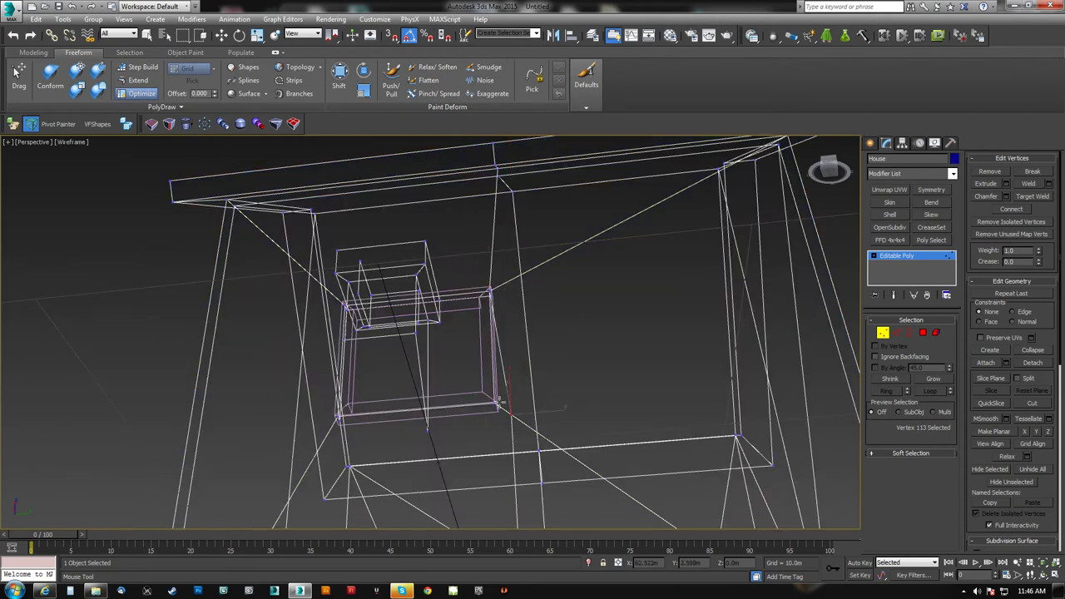
pyautogui.scroll(-4, 510, 414)
pyautogui.press('F3')
pyautogui.moveTo(521, 395)
pyautogui.mouseDown(button='middle')
pyautogui.moveTo(557, 348)
pyautogui.moveTo(568, 385)
pyautogui.moveTo(566, 405)
pyautogui.moveTo(547, 264)
pyautogui.moveTo(521, 243)
pyautogui.mouseUp(button='middle')
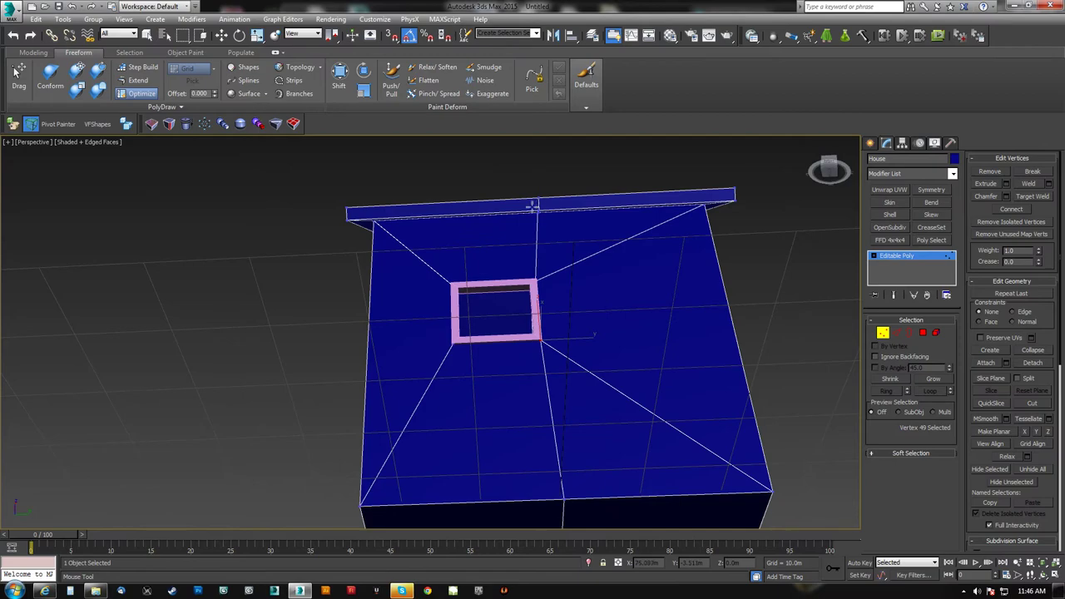
# - Collapse the short edges on the two-window wall so the diagonals meet the slice line between the windows
pyautogui.keyDown('alt'); pyautogui.moveTo(493, 324); pyautogui.dragTo(522, 383, button='middle'); pyautogui.keyUp('alt')
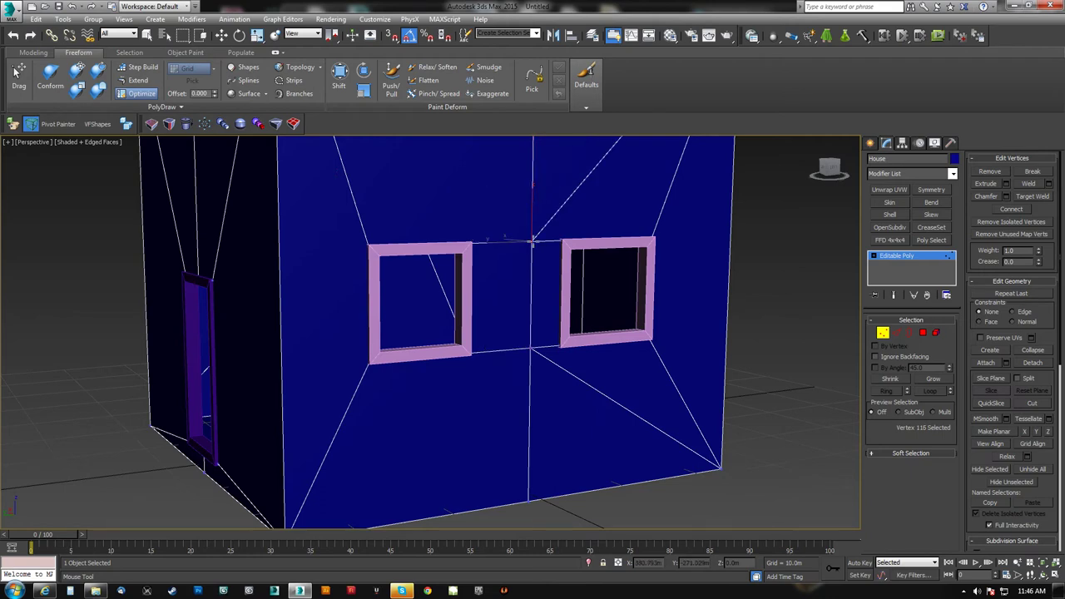
pyautogui.keyDown('alt'); pyautogui.moveTo(538, 235); pyautogui.dragTo(492, 281, button='middle'); pyautogui.keyUp('alt')
pyautogui.keyDown('alt'); pyautogui.moveTo(482, 334); pyautogui.dragTo(481, 302, button='middle'); pyautogui.keyUp('alt')
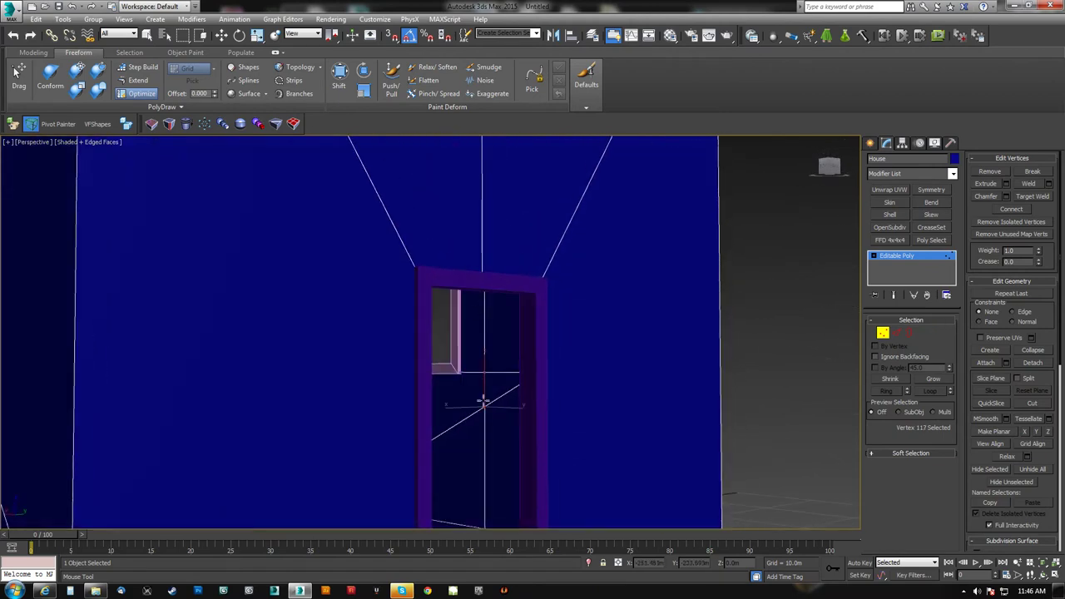
pyautogui.keyDown('alt'); pyautogui.moveTo(484, 367); pyautogui.dragTo(486, 328, button='middle'); pyautogui.keyUp('alt')
pyautogui.moveTo(486, 329)
pyautogui.keyDown('alt'); pyautogui.mouseDown(button='middle')
pyautogui.moveTo(475, 316)
pyautogui.moveTo(507, 333)
pyautogui.moveTo(452, 202)
pyautogui.moveTo(582, 356)
pyautogui.moveTo(488, 357)
pyautogui.moveTo(497, 309)
pyautogui.moveTo(486, 349)
pyautogui.mouseUp(button='middle'); pyautogui.keyUp('alt')
# - Try collapsing an edge at the corner of the far window seen through the near window, then undo it
pyautogui.scroll(5, 485, 331)
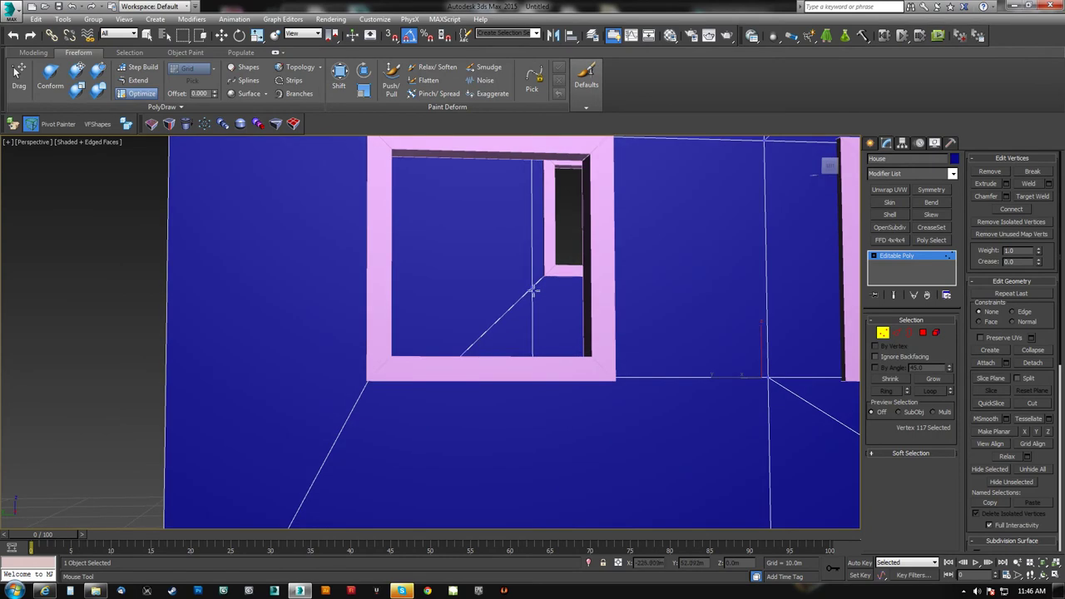
pyautogui.keyDown('alt'); pyautogui.moveTo(543, 272); pyautogui.dragTo(507, 275, button='middle'); pyautogui.keyUp('alt')
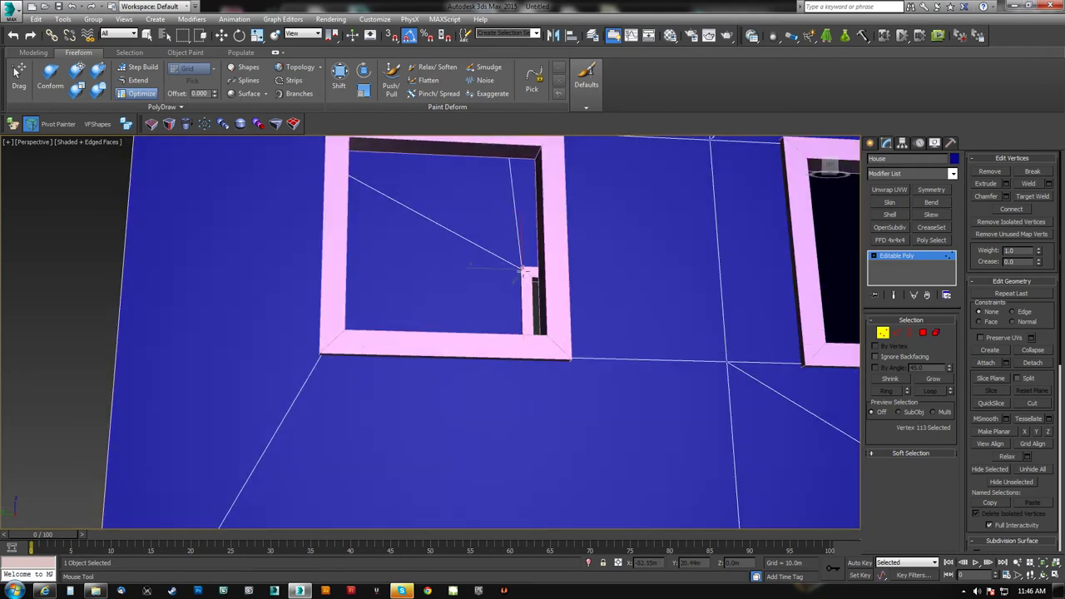
pyautogui.click(518, 271)
pyautogui.hotkey('ctrl', 'z')
# - With Optimize, collapse the diagonal edge running from the single window's lower corner to the bottom corner of that wall
pyautogui.moveTo(513, 273)
pyautogui.keyDown('alt'); pyautogui.mouseDown(button='middle')
pyautogui.moveTo(505, 269)
pyautogui.moveTo(588, 323)
pyautogui.moveTo(632, 334)
pyautogui.mouseUp(button='middle'); pyautogui.keyUp('alt')
pyautogui.scroll(-8, 504, 269)
pyautogui.press('w')
pyautogui.keyDown('alt'); pyautogui.moveTo(333, 274); pyautogui.dragTo(261, 177, button='middle'); pyautogui.keyUp('alt')
pyautogui.keyDown('alt'); pyautogui.moveTo(446, 238); pyautogui.dragTo(452, 302, button='middle'); pyautogui.keyUp('alt')
pyautogui.scroll(3, 455, 301)
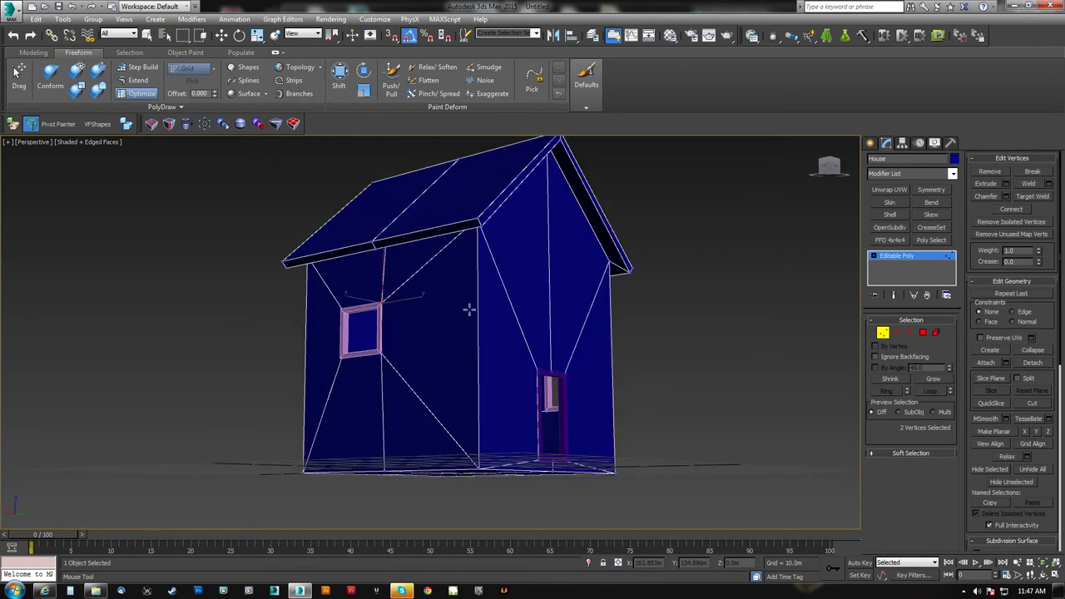
pyautogui.click(143, 94)
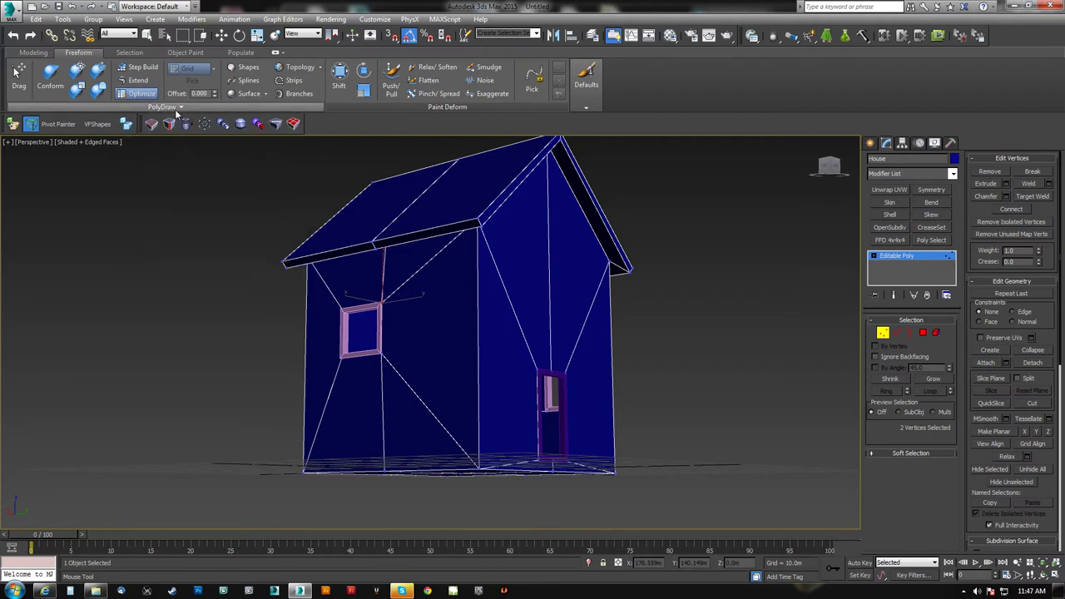
pyautogui.click(411, 388)
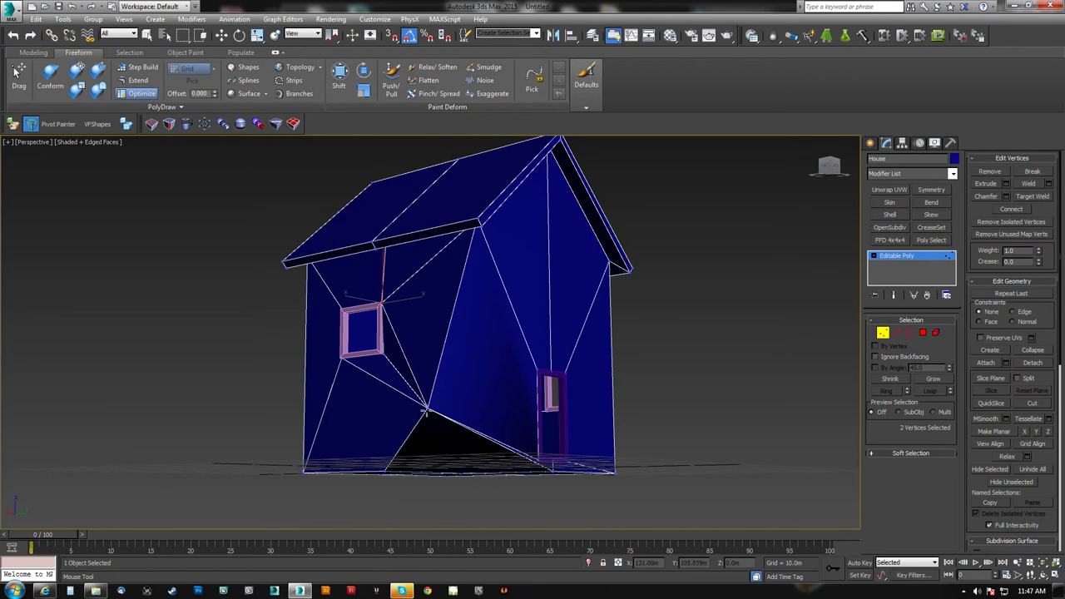
# - Undo the last Optimize collapse at the house's wall corner and inspect the window frames in wireframe
pyautogui.hotkey('ctrl', 'z')
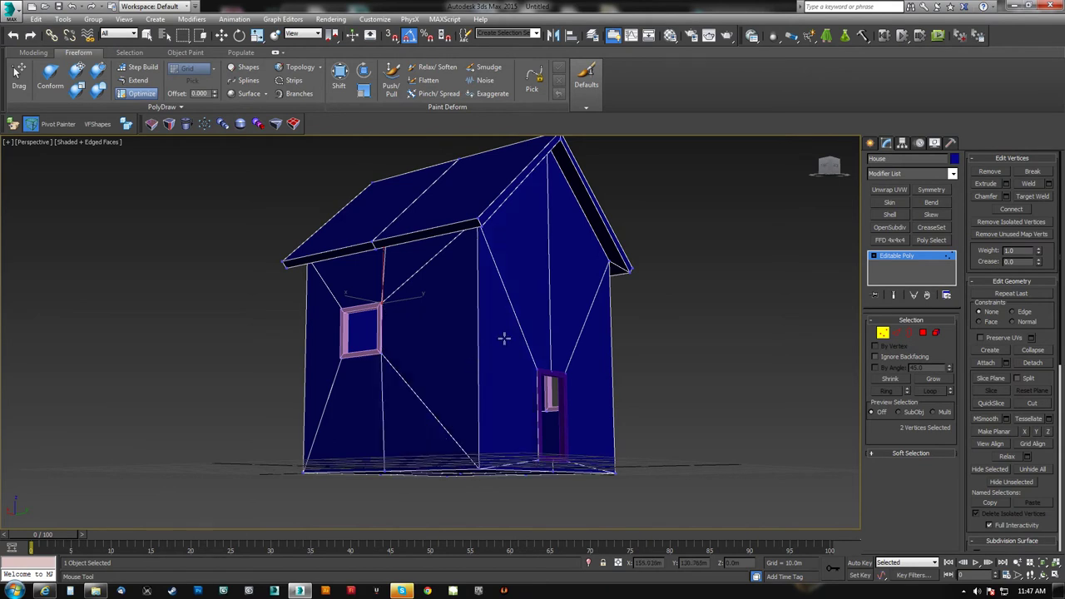
pyautogui.keyDown('alt'); pyautogui.moveTo(541, 412); pyautogui.dragTo(527, 413, button='middle'); pyautogui.keyUp('alt')
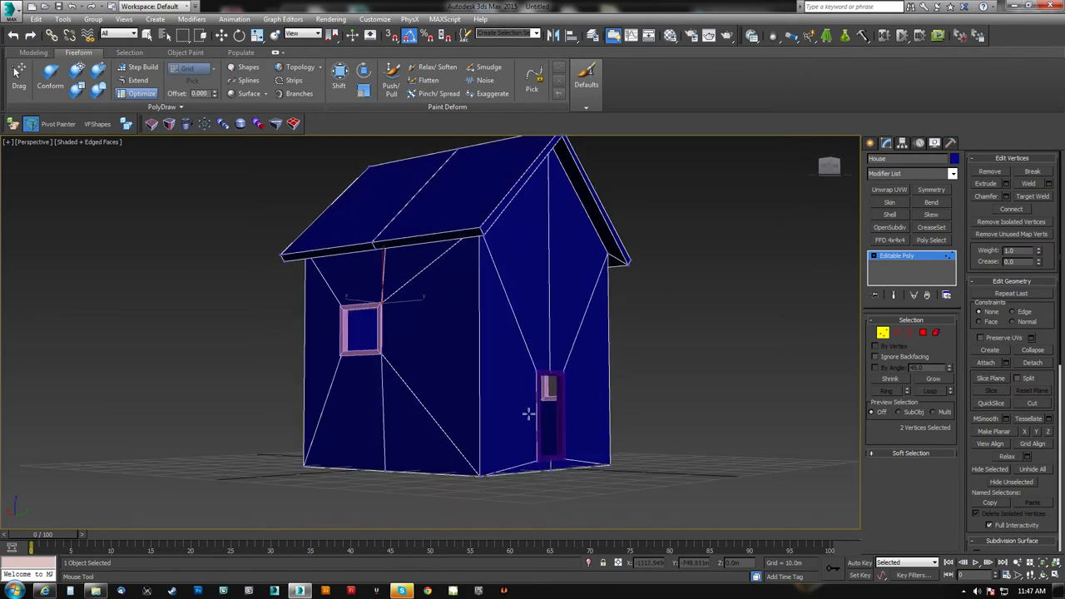
pyautogui.press('F3')
pyautogui.moveTo(428, 339)
pyautogui.keyDown('alt'); pyautogui.mouseDown(button='middle')
pyautogui.moveTo(385, 323)
pyautogui.moveTo(400, 323)
pyautogui.moveTo(389, 313)
pyautogui.moveTo(354, 321)
pyautogui.moveTo(420, 344)
pyautogui.mouseUp(button='middle'); pyautogui.keyUp('alt')
pyautogui.scroll(10, 421, 343)
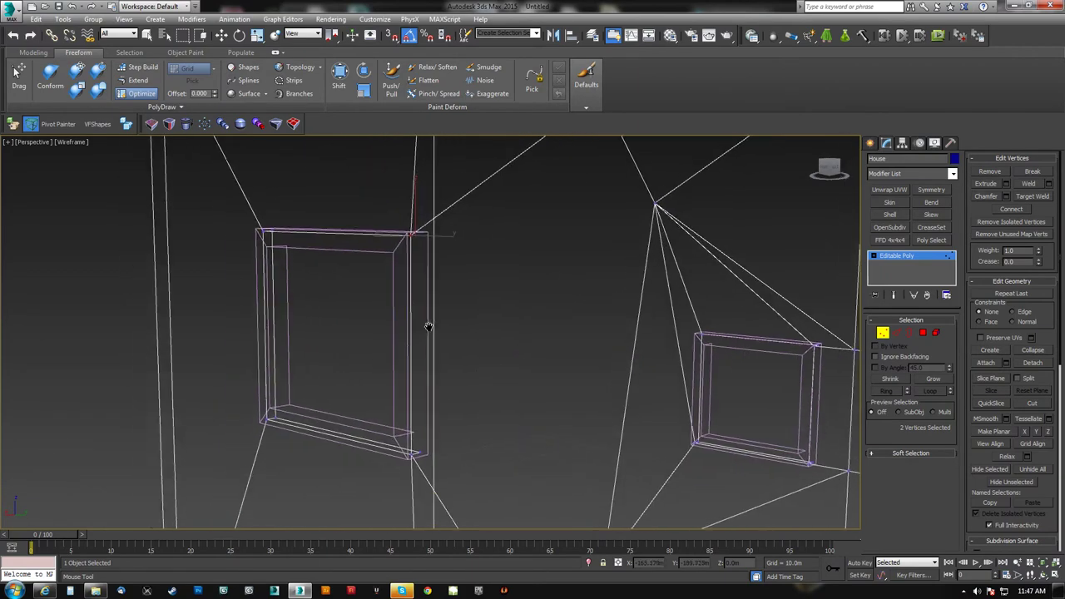
# - Return to shaded display and undo the collapsed edges on the interior wall seen through the window
pyautogui.press('F3')
pyautogui.scroll(-4, 586, 319)
pyautogui.moveTo(550, 331)
pyautogui.keyDown('alt'); pyautogui.mouseDown(button='middle')
pyautogui.moveTo(601, 321)
pyautogui.moveTo(588, 304)
pyautogui.mouseUp(button='middle'); pyautogui.keyUp('alt')
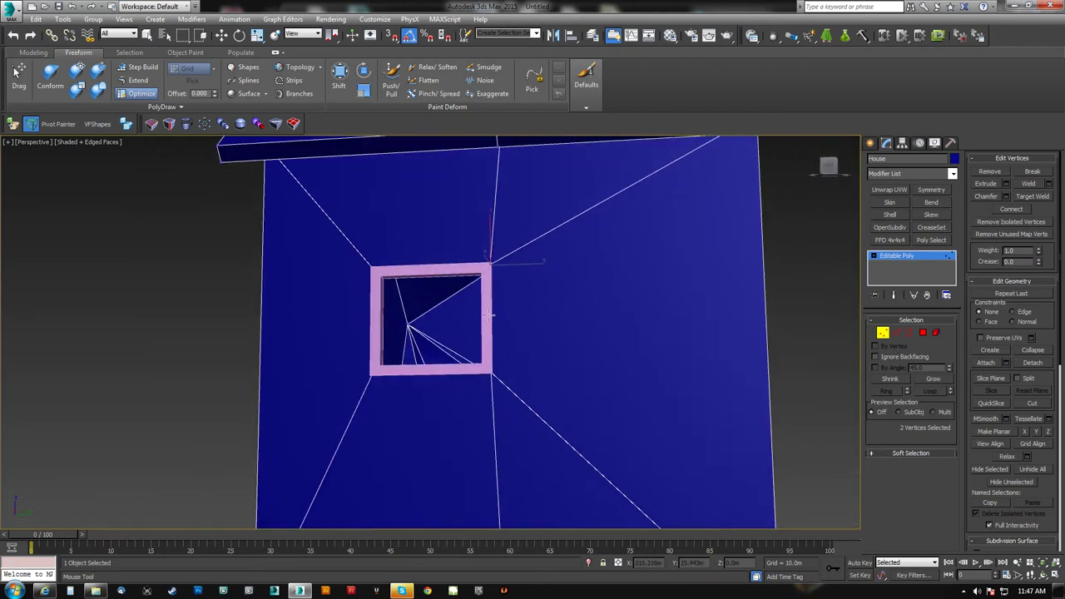
pyautogui.scroll(6, 438, 332)
pyautogui.keyDown('alt'); pyautogui.moveTo(438, 332); pyautogui.dragTo(400, 331, button='middle'); pyautogui.keyUp('alt')
pyautogui.hotkey('ctrl', 'z')
pyautogui.scroll(-6, 452, 328)
pyautogui.keyDown('alt'); pyautogui.moveTo(502, 338); pyautogui.dragTo(367, 264, button='middle'); pyautogui.keyUp('alt')
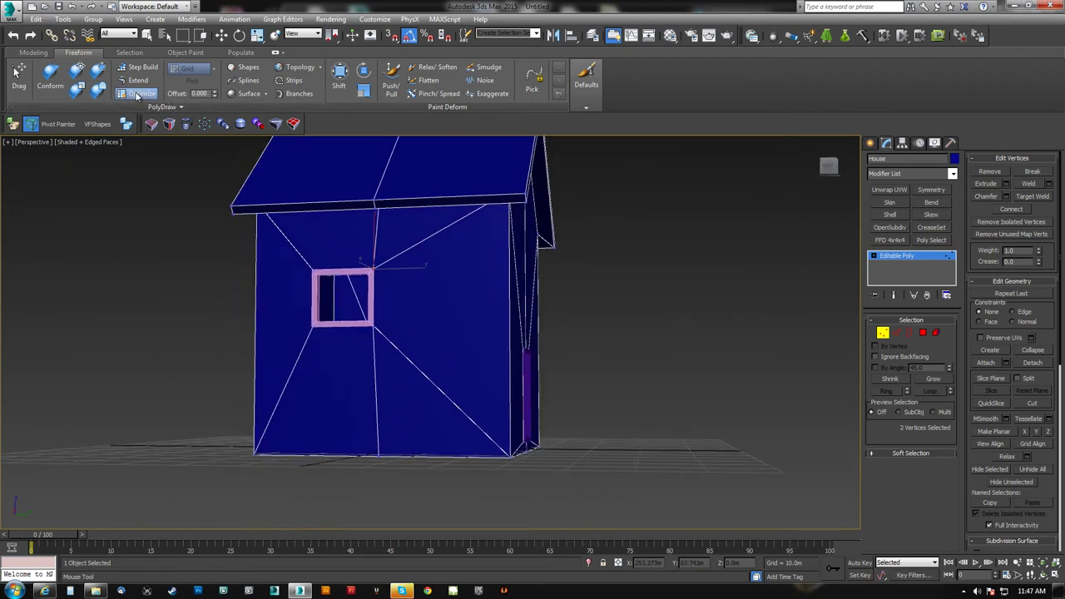
# - Exit Optimize, switch to the Move tool and open the quad menu of vertex commands
pyautogui.click(138, 94)
pyautogui.press('w')
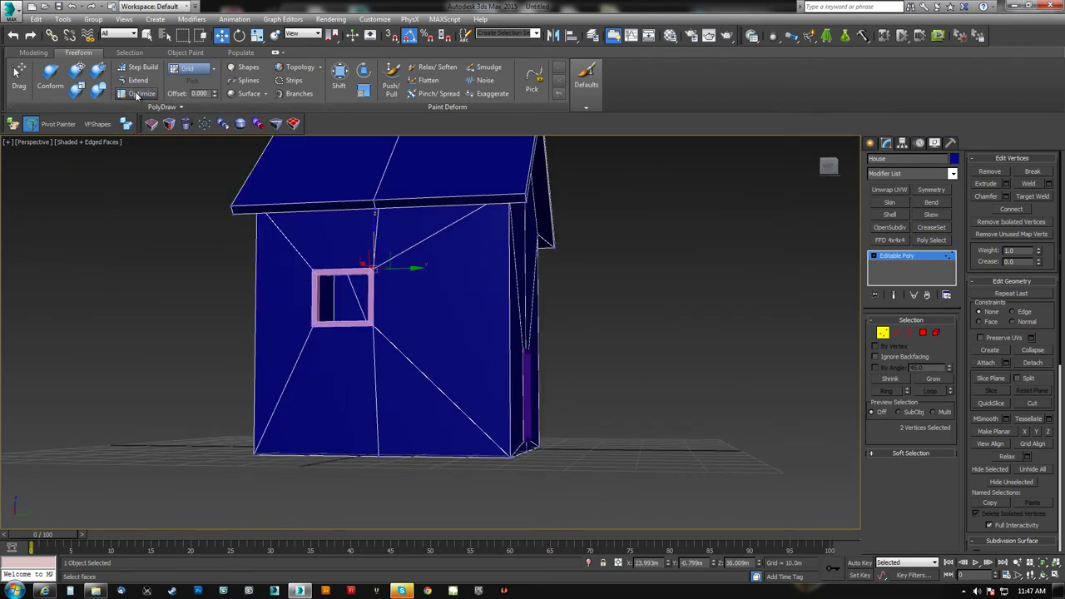
pyautogui.rightClick(658, 272)
pyautogui.click(658, 272)
pyautogui.rightClick(659, 272)
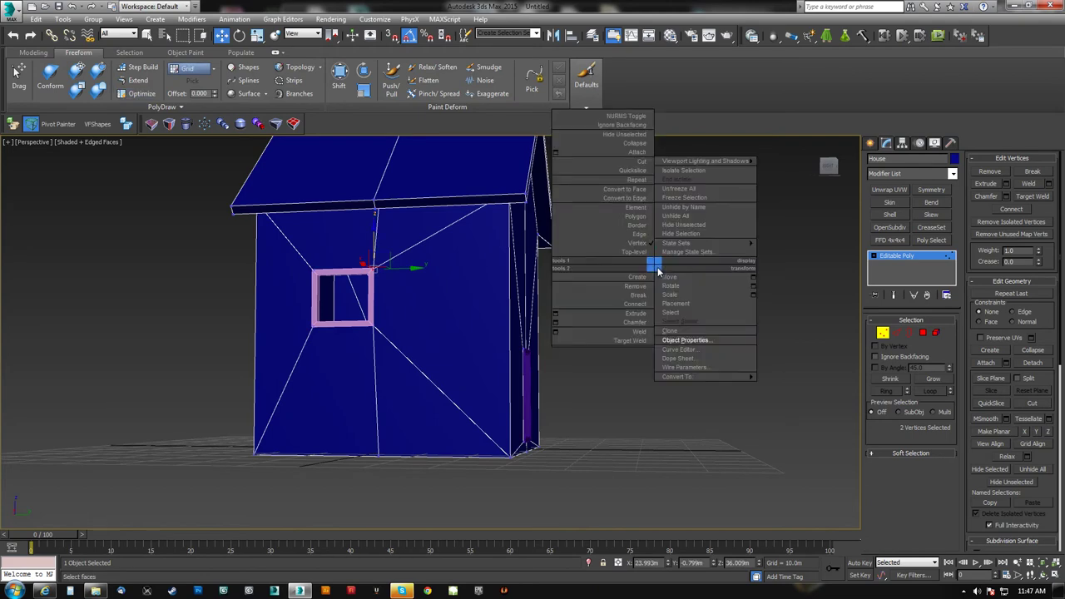
pyautogui.keyDown('alt'); pyautogui.moveTo(616, 392); pyautogui.dragTo(535, 382, button='middle'); pyautogui.keyUp('alt')
# - Reactivate Optimize and examine the house's base, window and door side from below
pyautogui.click(143, 94)
pyautogui.keyDown('alt'); pyautogui.moveTo(495, 300); pyautogui.dragTo(534, 416, button='middle'); pyautogui.keyUp('alt')
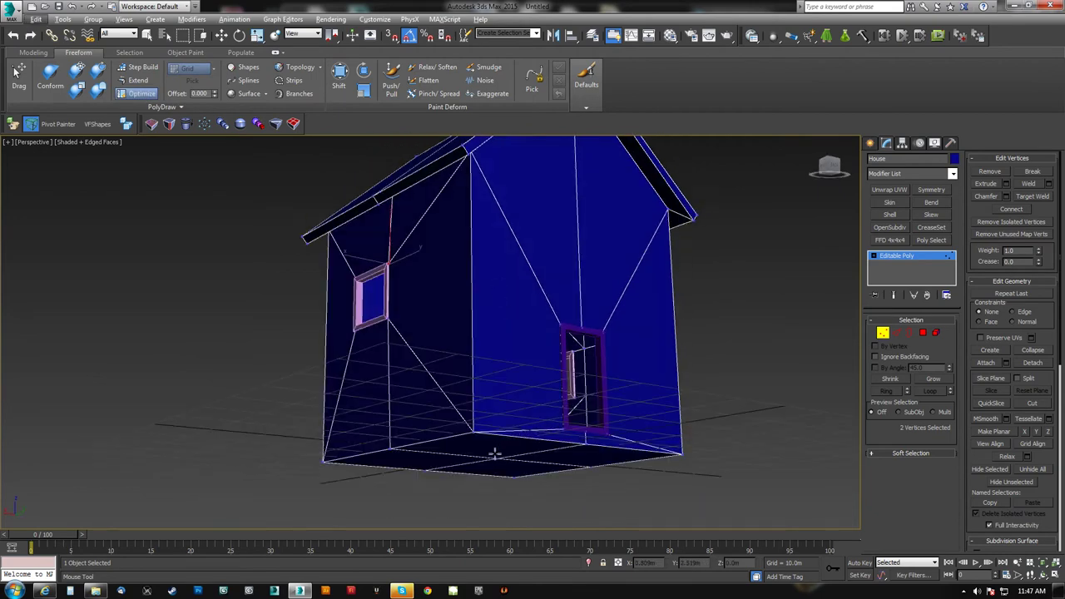
pyautogui.moveTo(492, 451)
pyautogui.keyDown('alt'); pyautogui.mouseDown(button='middle')
pyautogui.moveTo(508, 444)
pyautogui.moveTo(491, 450)
pyautogui.mouseUp(button='middle'); pyautogui.keyUp('alt')
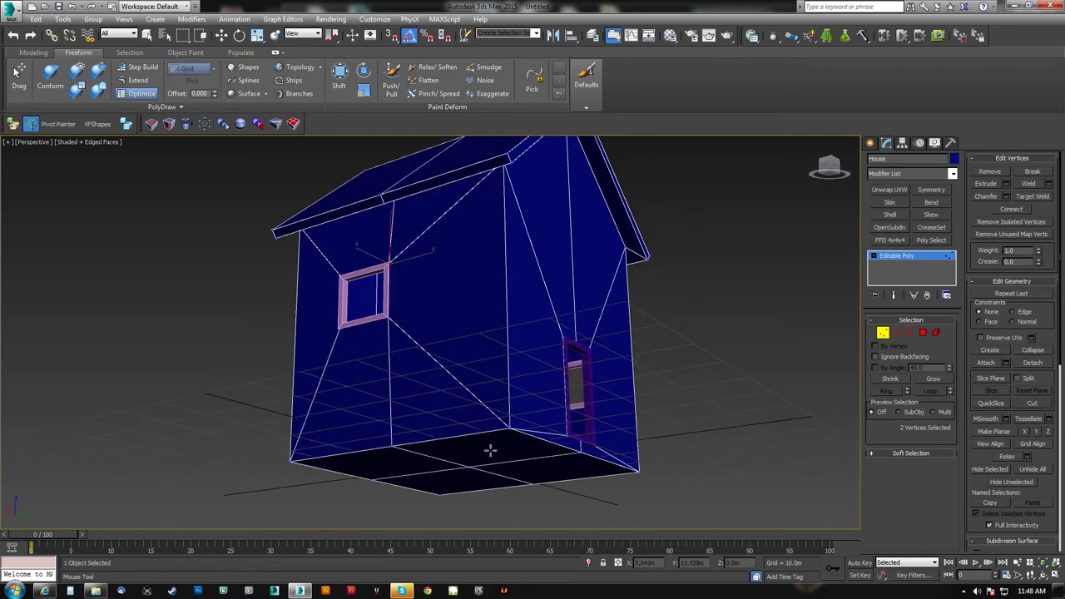
pyautogui.keyDown('alt'); pyautogui.moveTo(395, 335); pyautogui.dragTo(356, 354, button='middle'); pyautogui.keyUp('alt')
# - Hide the two polygons of the plain gable wall to inspect the house's interior, and unhide them
pyautogui.click(922, 333)
pyautogui.hotkey('ctrl', 'a')
pyautogui.click(366, 343)
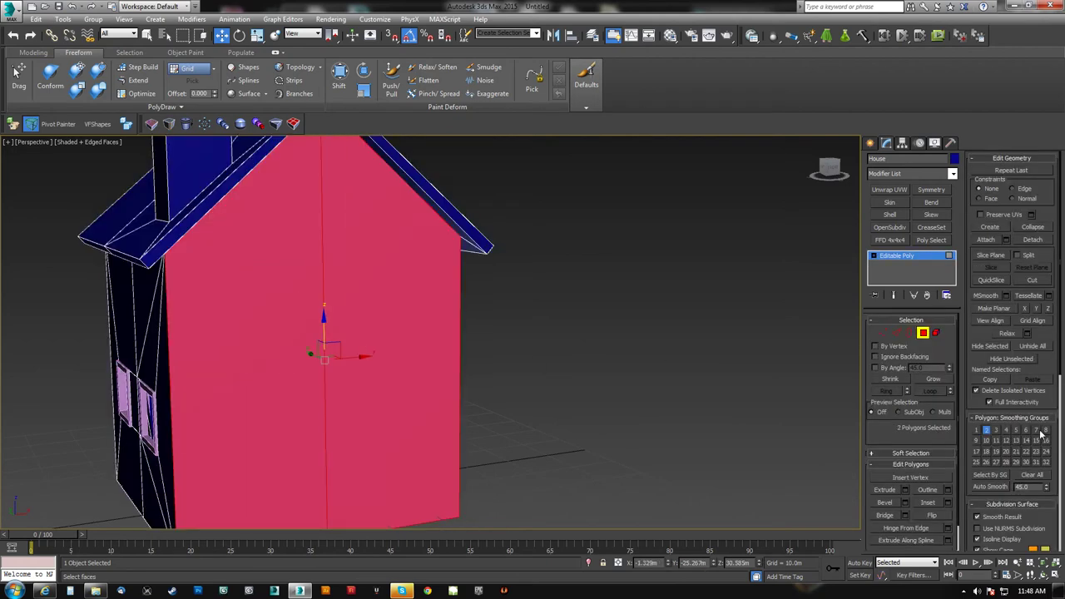
pyautogui.click(990, 346)
pyautogui.moveTo(442, 366)
pyautogui.keyDown('alt'); pyautogui.mouseDown(button='middle')
pyautogui.moveTo(258, 380)
pyautogui.moveTo(449, 361)
pyautogui.moveTo(475, 345)
pyautogui.moveTo(445, 362)
pyautogui.mouseUp(button='middle'); pyautogui.keyUp('alt')
pyautogui.scroll(5, 301, 379)
pyautogui.scroll(-3, 482, 344)
pyautogui.scroll(-5, 460, 349)
pyautogui.hotkey('alt', 'u')
# - Select all polygons of the house near the single window, and clear the selection
pyautogui.keyDown('alt'); pyautogui.moveTo(530, 384); pyautogui.dragTo(518, 415, button='middle'); pyautogui.keyUp('alt')
pyautogui.scroll(6, 519, 391)
pyautogui.click(529, 402)
pyautogui.hotkey('ctrl', 'a')
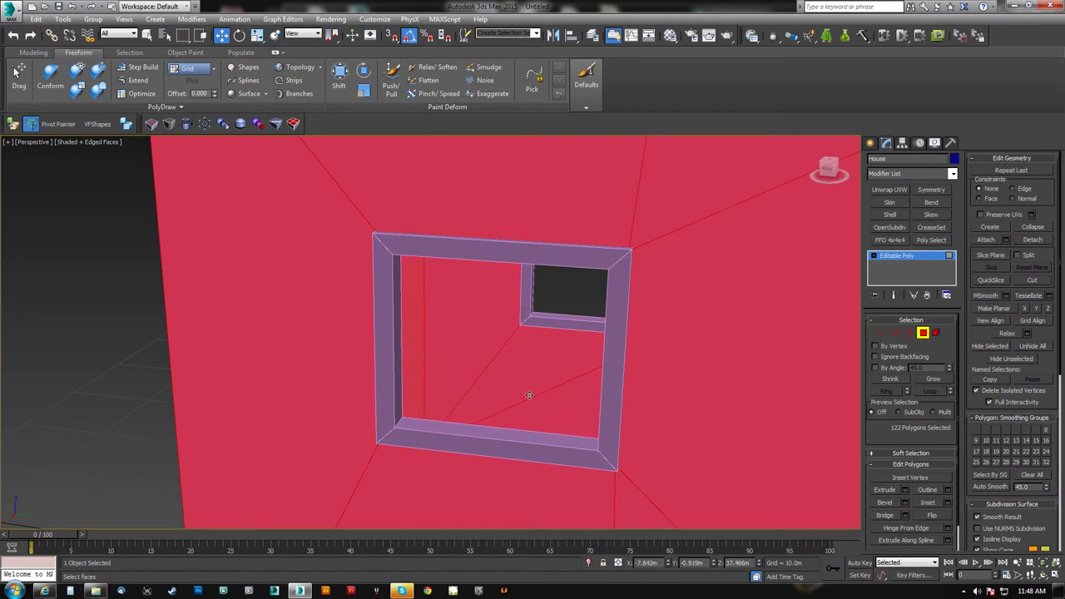
pyautogui.scroll(-6, 518, 385)
pyautogui.click(285, 201)
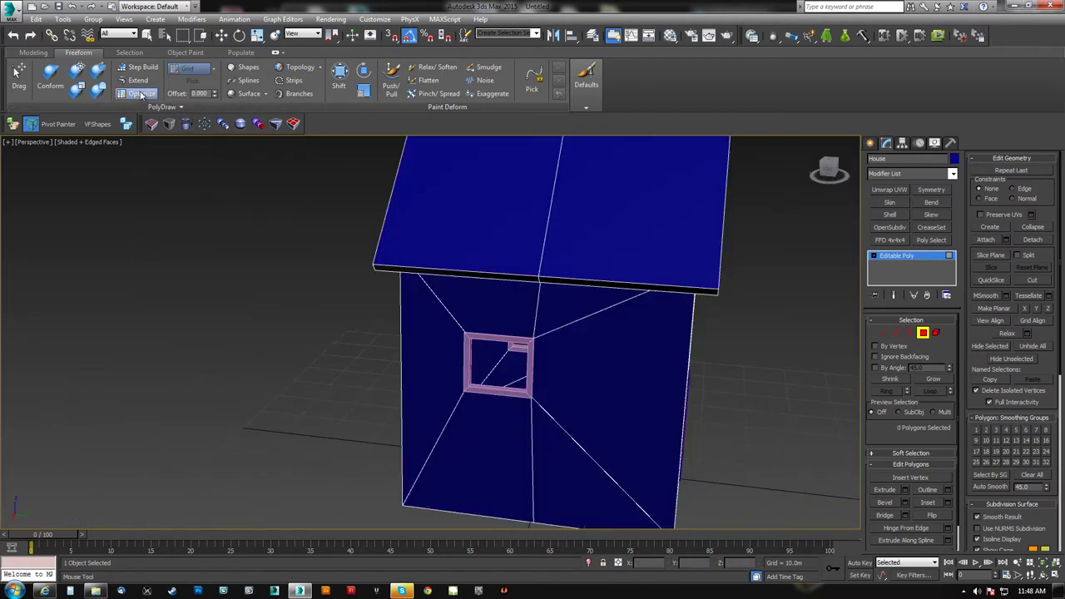
# - Try collapsing edges on the house's roof and walls with the Optimize tool
pyautogui.keyDown('alt'); pyautogui.moveTo(550, 353); pyautogui.dragTo(549, 252, button='middle'); pyautogui.keyUp('alt')
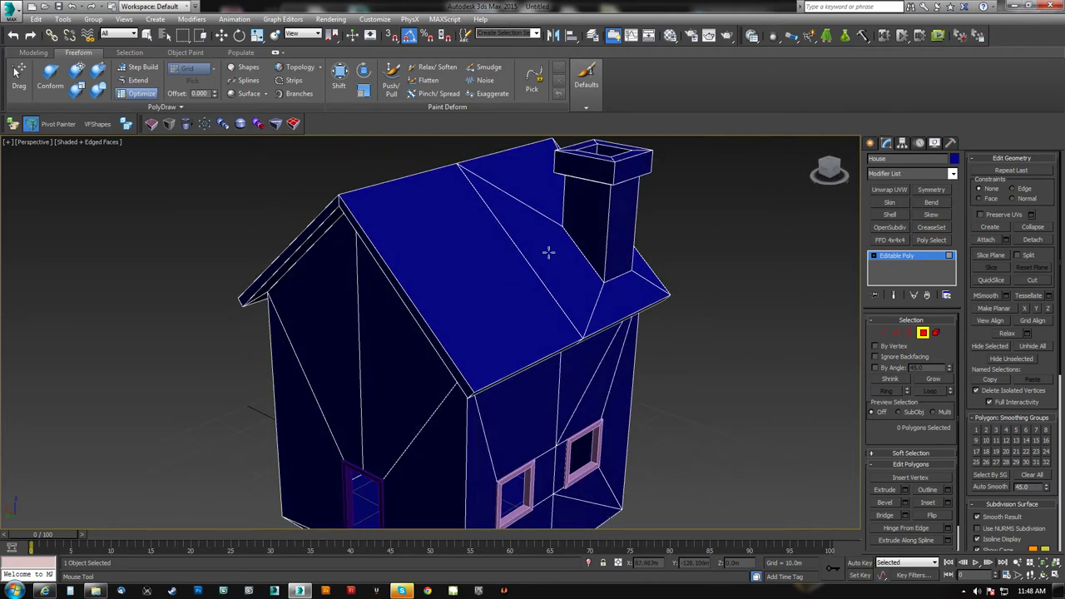
pyautogui.click(607, 234)
pyautogui.hotkey('ctrl', 'z')
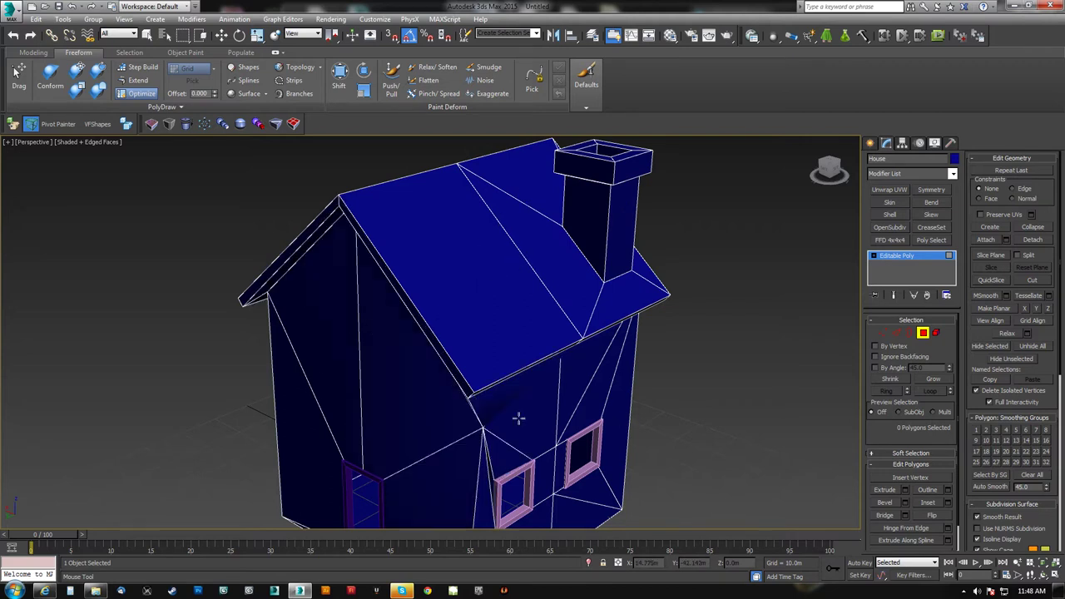
pyautogui.keyDown('alt'); pyautogui.moveTo(496, 419); pyautogui.dragTo(344, 287, button='middle'); pyautogui.keyUp('alt')
pyautogui.moveTo(303, 312)
pyautogui.mouseDown()
pyautogui.moveTo(547, 352)
pyautogui.moveTo(447, 214)
pyautogui.moveTo(375, 281)
pyautogui.moveTo(491, 376)
pyautogui.mouseUp()
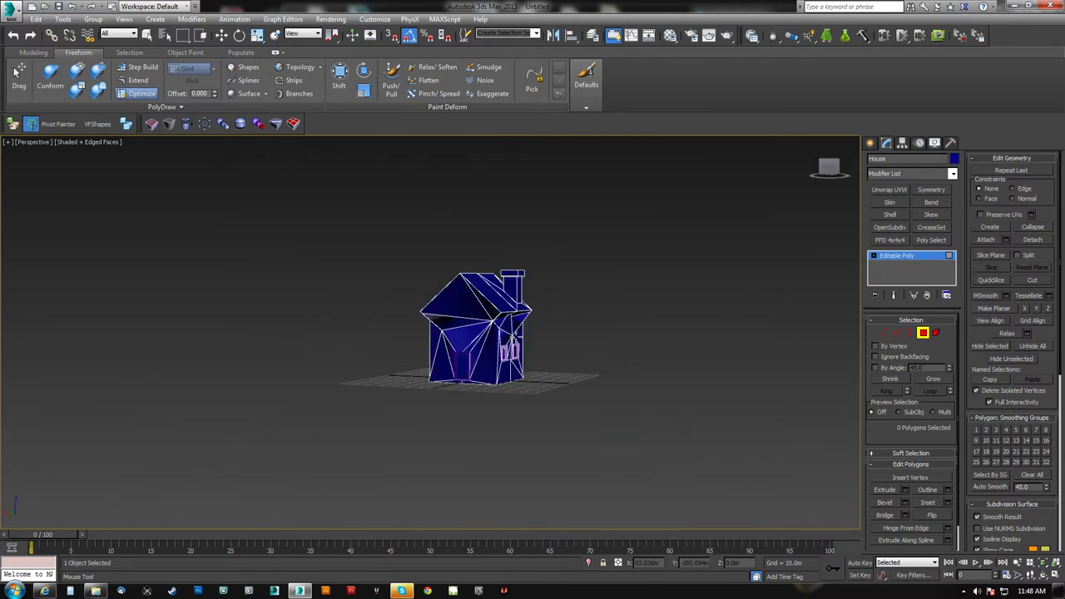
pyautogui.scroll(5, 494, 338)
# - Undo the series of Optimize collapses on the roof, door wall and window wall
pyautogui.hotkey('ctrl', 'z')
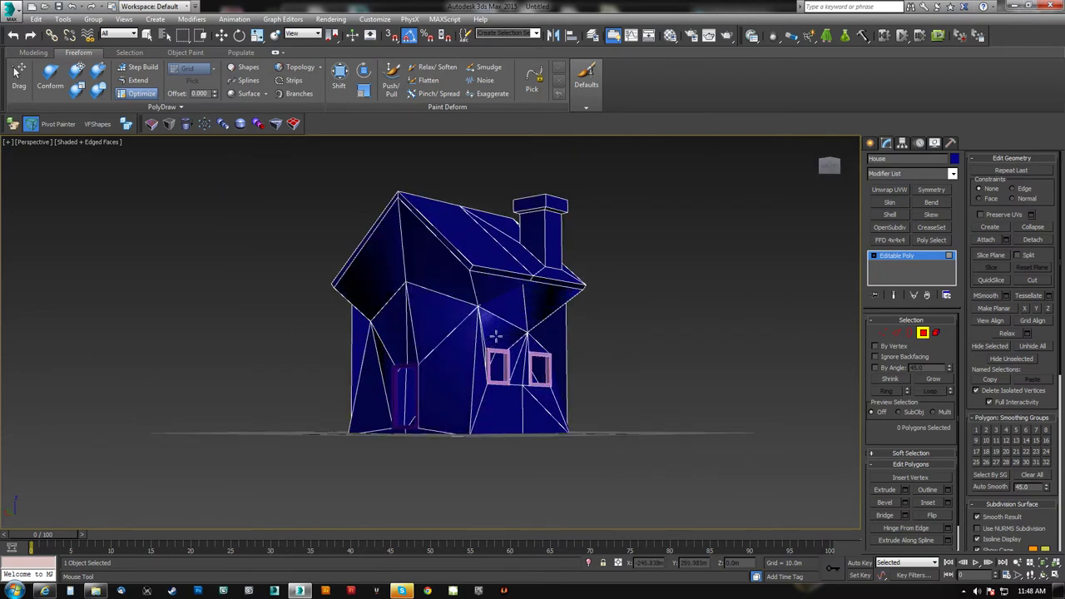
pyautogui.hotkey('ctrl', 'z')
pyautogui.hotkey('ctrl', 'z')
pyautogui.hotkey('ctrl', 'z')
pyautogui.hotkey('ctrl', 'z')
pyautogui.hotkey('ctrl', 'z')
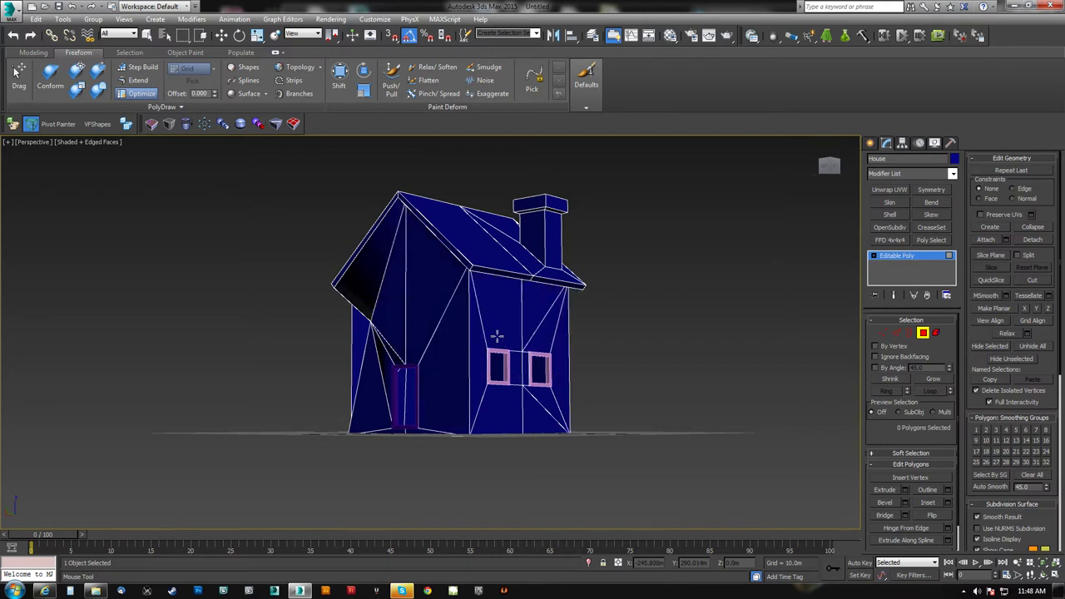
pyautogui.keyDown('alt'); pyautogui.moveTo(479, 325); pyautogui.dragTo(485, 333, button='middle'); pyautogui.keyUp('alt')
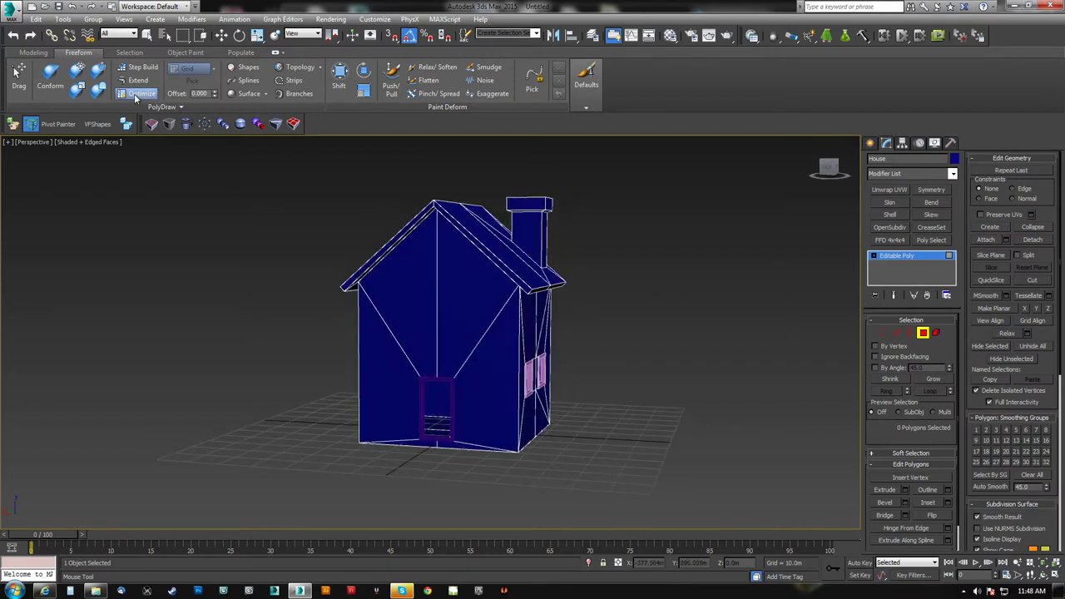
# - Exit Optimize and read the tooltip listing the tool's alternative actions for edges and vertices
pyautogui.moveTo(378, 263); pyautogui.dragTo(368, 268, button='middle')
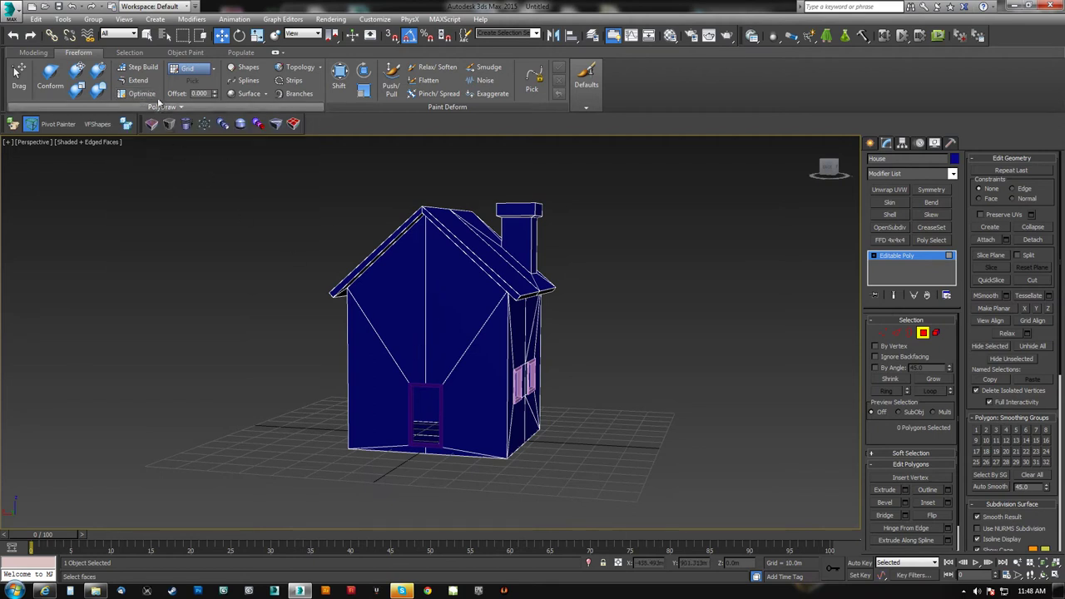
pyautogui.keyDown('alt'); pyautogui.moveTo(567, 319); pyautogui.dragTo(470, 336, button='middle'); pyautogui.keyUp('alt')
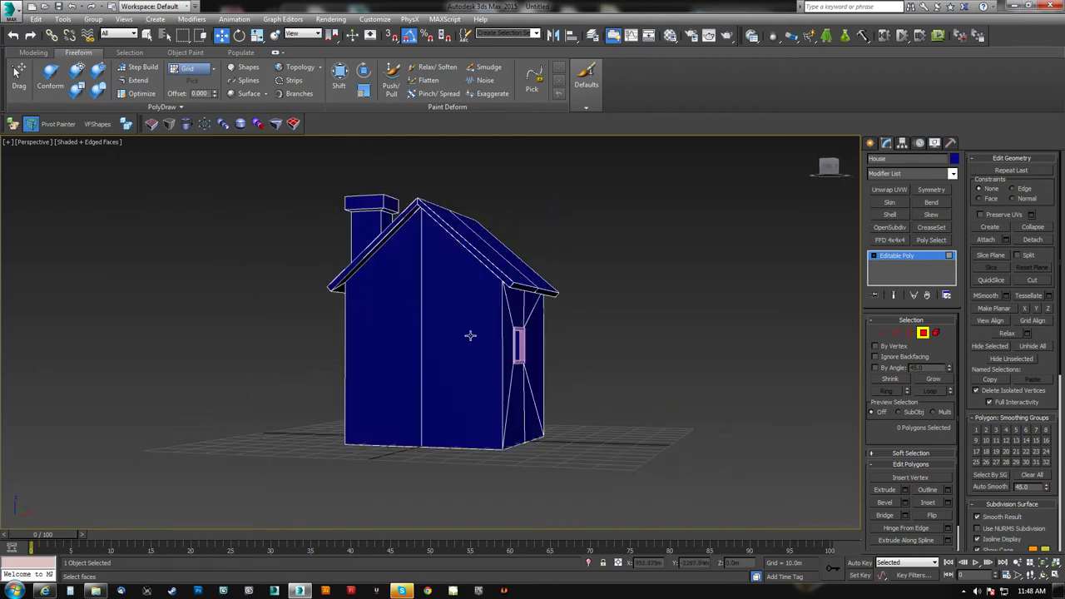
pyautogui.keyDown('alt'); pyautogui.moveTo(387, 319); pyautogui.dragTo(588, 334, button='middle'); pyautogui.keyUp('alt')
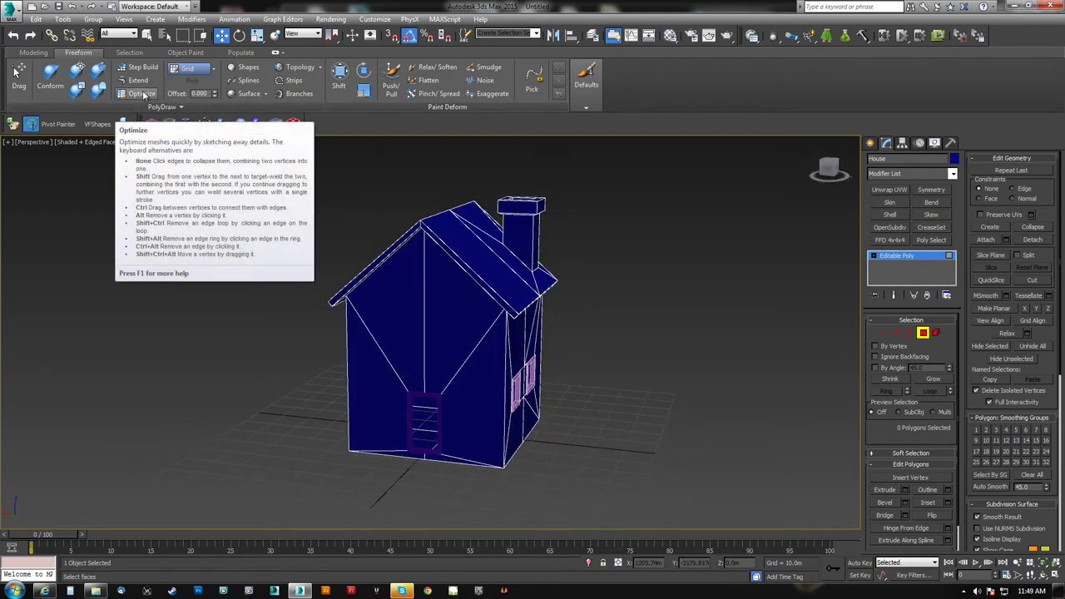
pyautogui.keyDown('alt'); pyautogui.moveTo(392, 295); pyautogui.dragTo(414, 334, button='middle'); pyautogui.keyUp('alt')
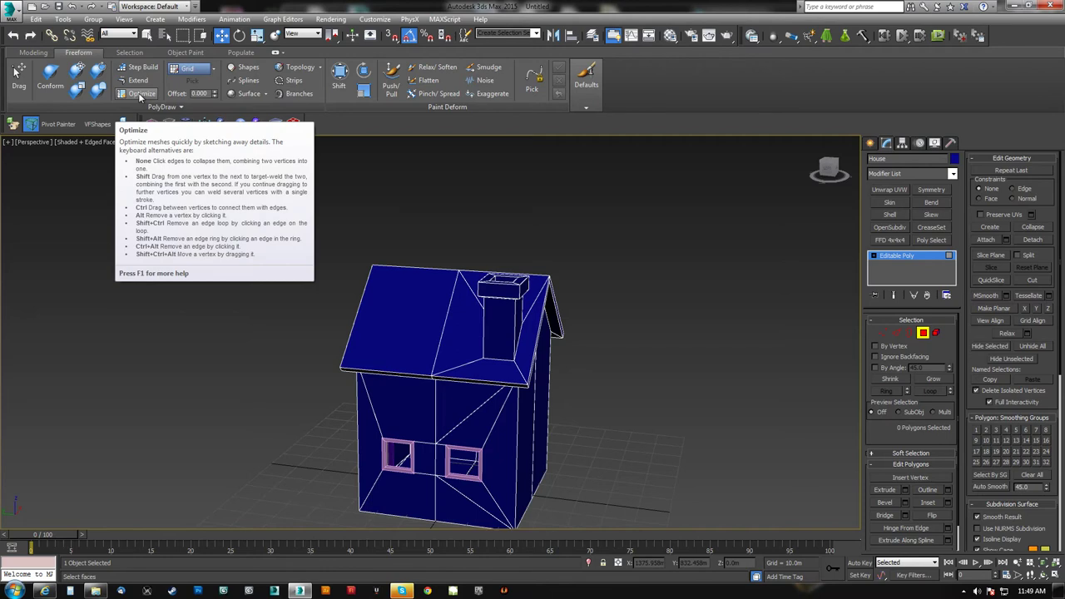
pyautogui.keyDown('alt'); pyautogui.moveTo(392, 316); pyautogui.dragTo(389, 258, button='middle'); pyautogui.keyUp('alt')
# - Examine the edge layout around the house's windows, door and chimney from several sides
pyautogui.scroll(5, 411, 292)
pyautogui.moveTo(412, 293); pyautogui.dragTo(442, 338, button='middle')
pyautogui.scroll(-5, 375, 292)
pyautogui.scroll(5, 361, 361)
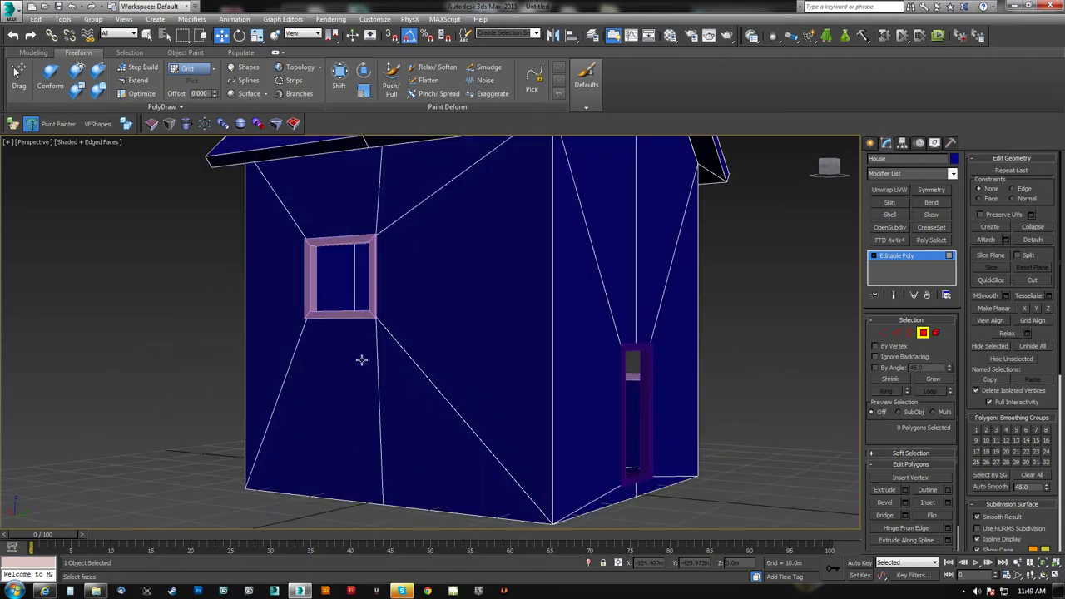
pyautogui.scroll(-5, 383, 341)
pyautogui.keyDown('alt'); pyautogui.moveTo(447, 350); pyautogui.dragTo(412, 274, button='middle'); pyautogui.keyUp('alt')
pyautogui.scroll(3, 416, 341)
pyautogui.scroll(-5, 376, 391)
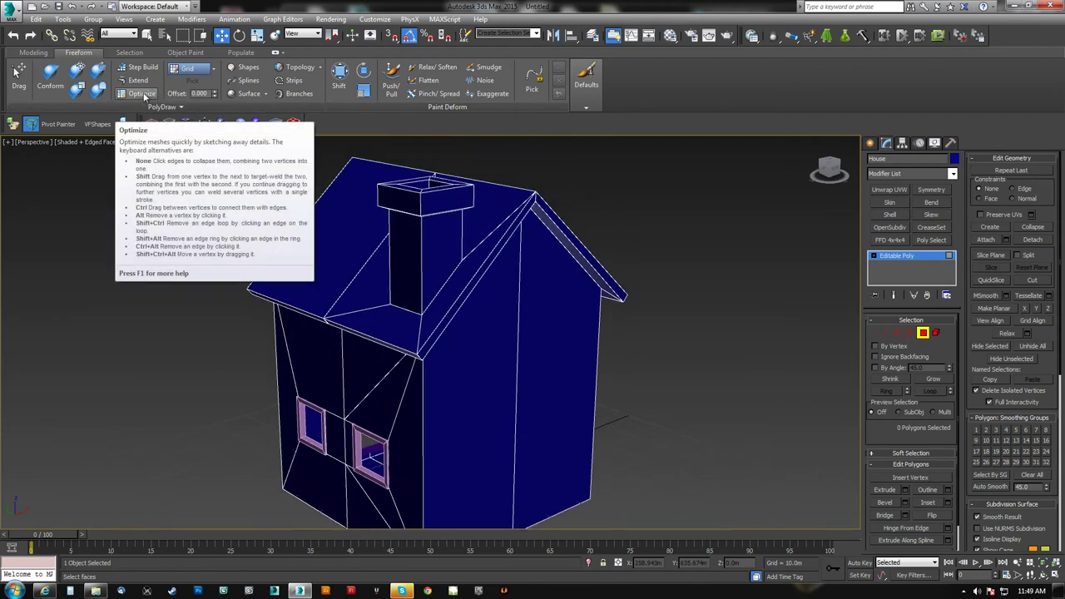
pyautogui.keyDown('alt'); pyautogui.moveTo(399, 317); pyautogui.dragTo(462, 333, button='middle'); pyautogui.keyUp('alt')
pyautogui.scroll(3, 385, 382)
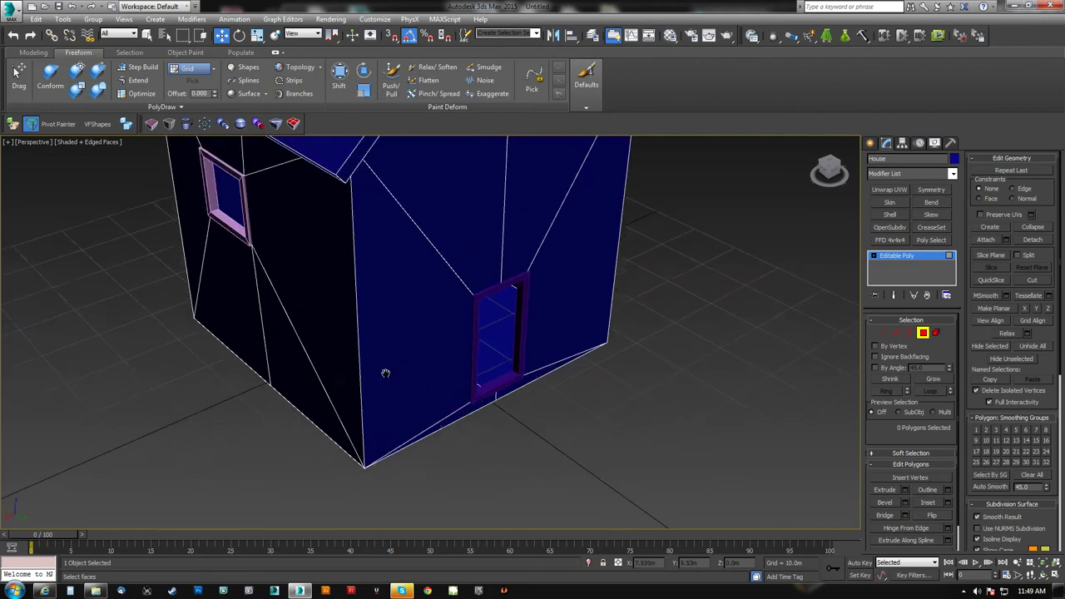
pyautogui.scroll(-5, 384, 384)
pyautogui.keyDown('alt'); pyautogui.moveTo(384, 384); pyautogui.dragTo(328, 358, button='middle'); pyautogui.keyUp('alt')
# - Try a Bend modifier with an angle of 109.5 on the whole house and remove it
pyautogui.click(923, 335)
pyautogui.keyDown('alt'); pyautogui.moveTo(438, 358); pyautogui.dragTo(494, 368, button='middle'); pyautogui.keyUp('alt')
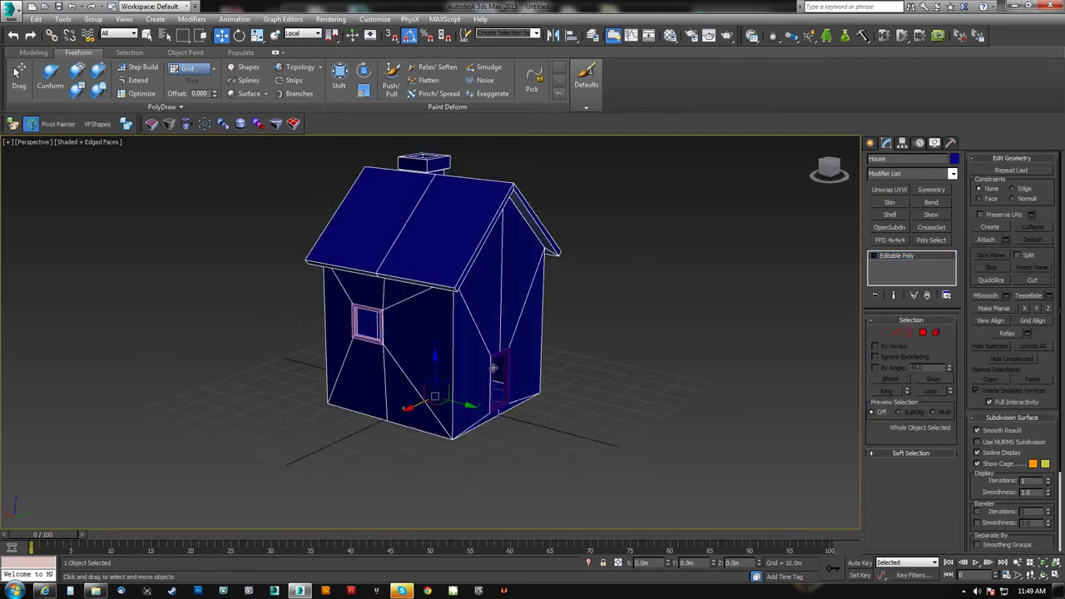
pyautogui.click(934, 203)
pyautogui.moveTo(942, 340); pyautogui.dragTo(829, 214)
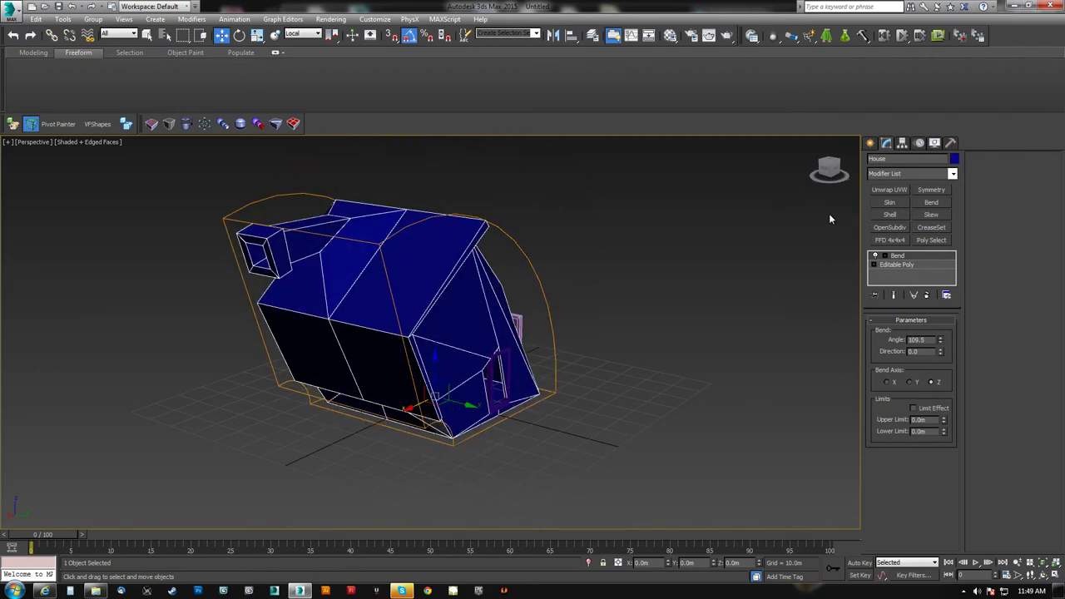
pyautogui.click(928, 295)
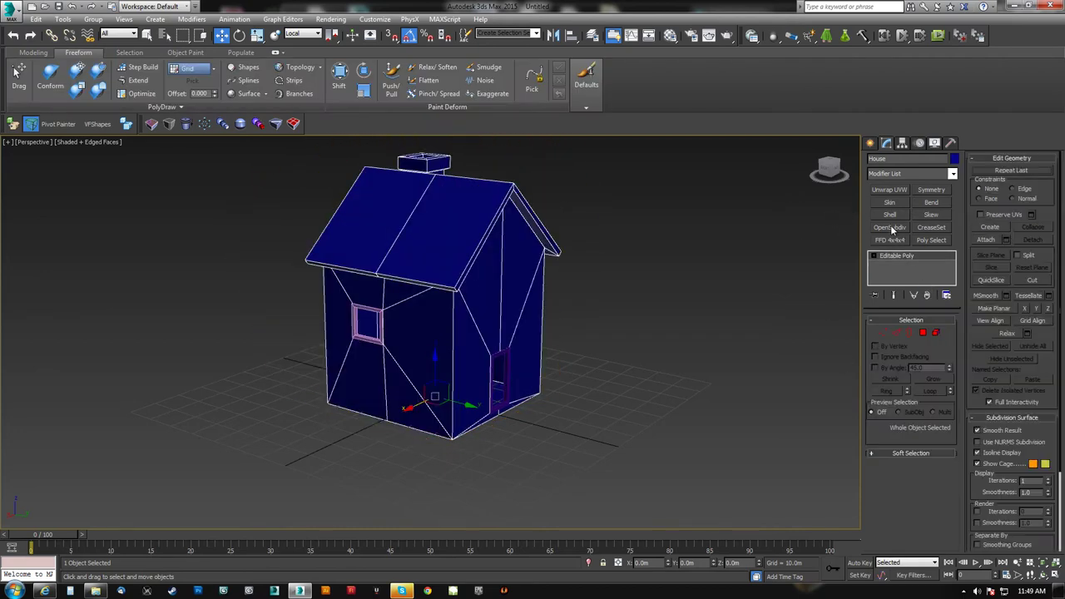
# - Add an OpenSubdiv modifier to the house and set its iterations to 2
pyautogui.click(893, 230)
pyautogui.keyDown('alt'); pyautogui.moveTo(806, 262); pyautogui.dragTo(638, 281, button='middle'); pyautogui.keyUp('alt')
pyautogui.moveTo(949, 307); pyautogui.dragTo(949, 331)
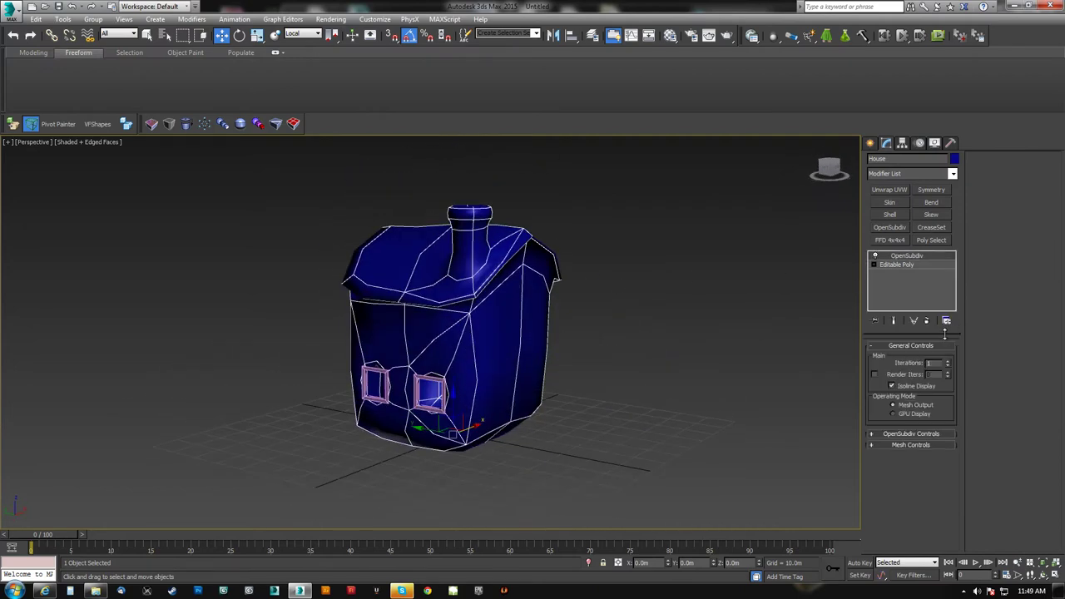
pyautogui.click(950, 363)
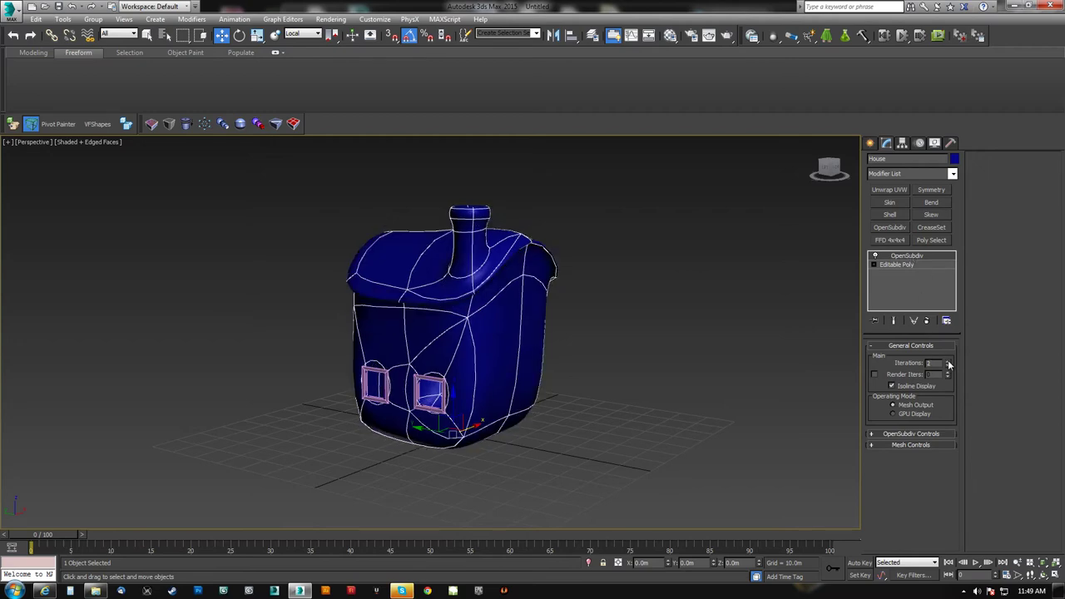
pyautogui.keyDown('alt'); pyautogui.moveTo(628, 352); pyautogui.dragTo(461, 292, button='middle'); pyautogui.keyUp('alt')
pyautogui.scroll(6, 450, 323)
# - Select the vertical wall corner edge on the Editable Poly level, show the end result, and set its crease to 0.62
pyautogui.click(897, 265)
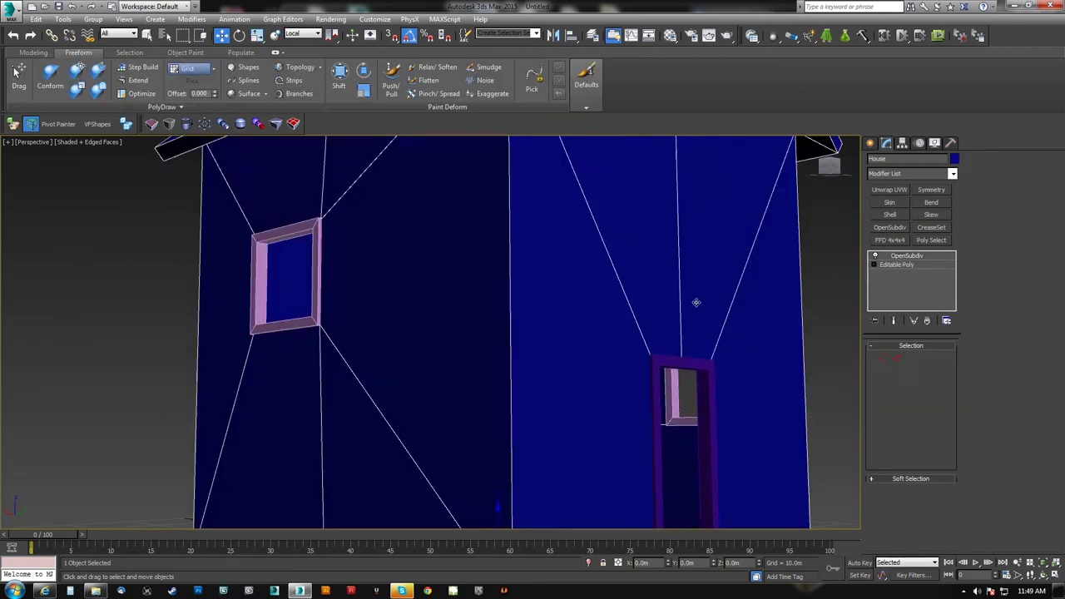
pyautogui.press('2')
pyautogui.click(502, 347)
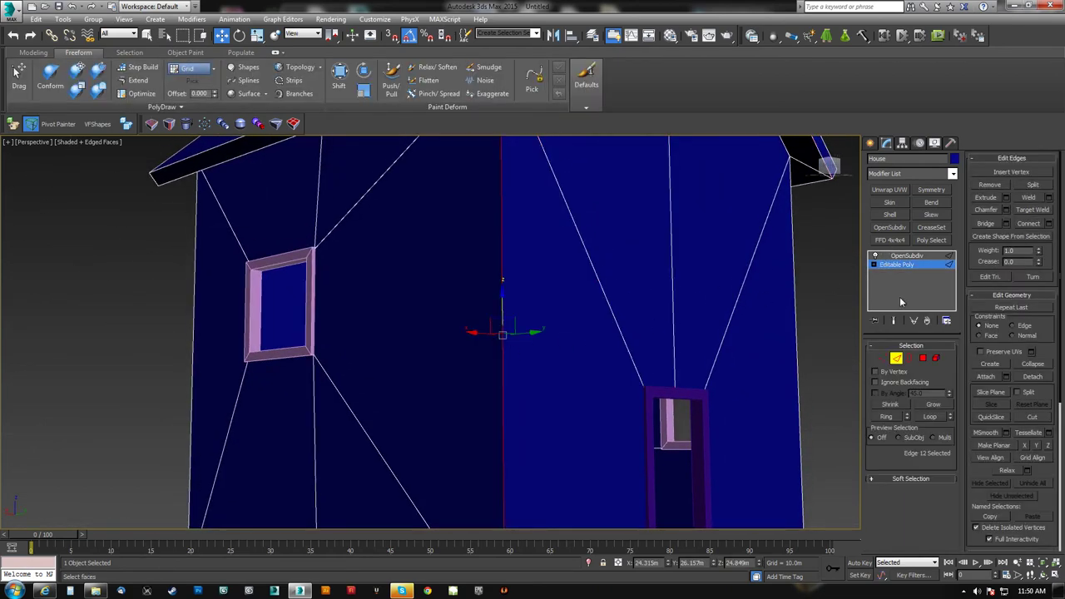
pyautogui.click(895, 321)
pyautogui.keyDown('alt'); pyautogui.moveTo(621, 352); pyautogui.dragTo(564, 389, button='middle'); pyautogui.keyUp('alt')
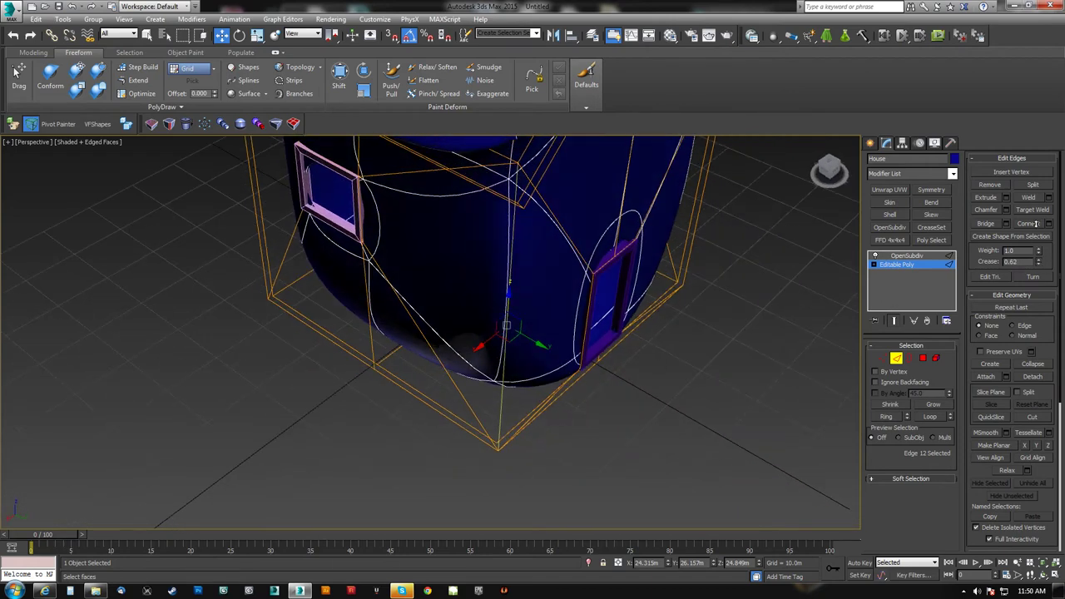
# - Select all edges of the house, set their crease to 0.25 and inspect the roof corner
pyautogui.moveTo(710, 306); pyautogui.dragTo(697, 318, button='middle')
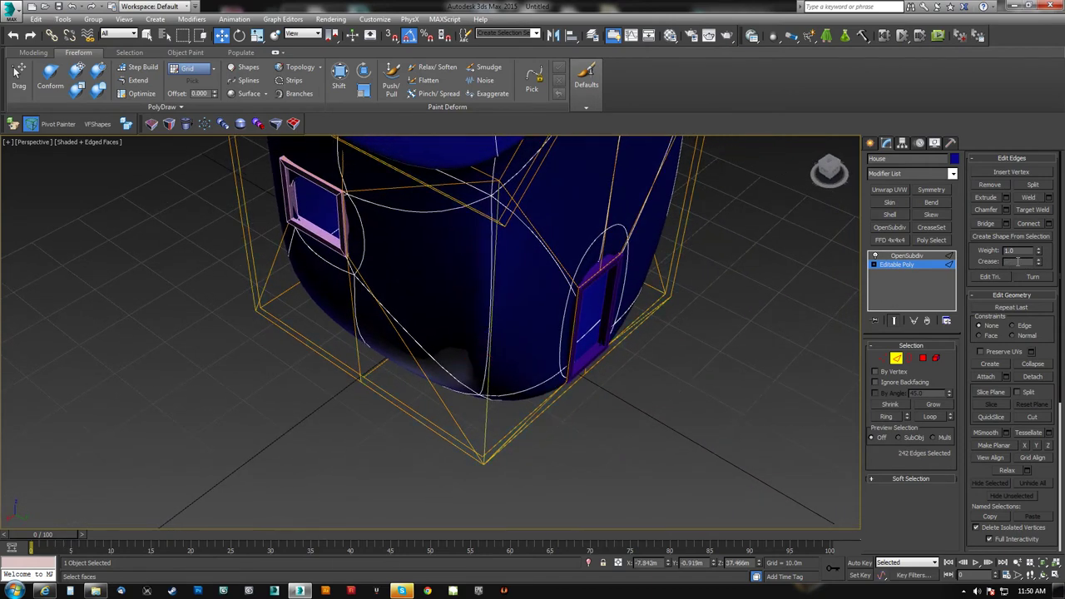
pyautogui.press('Return')
pyautogui.moveTo(578, 373); pyautogui.dragTo(529, 350, button='middle')
pyautogui.scroll(3, 539, 336)
pyautogui.scroll(1, 528, 350)
pyautogui.scroll(3, 528, 351)
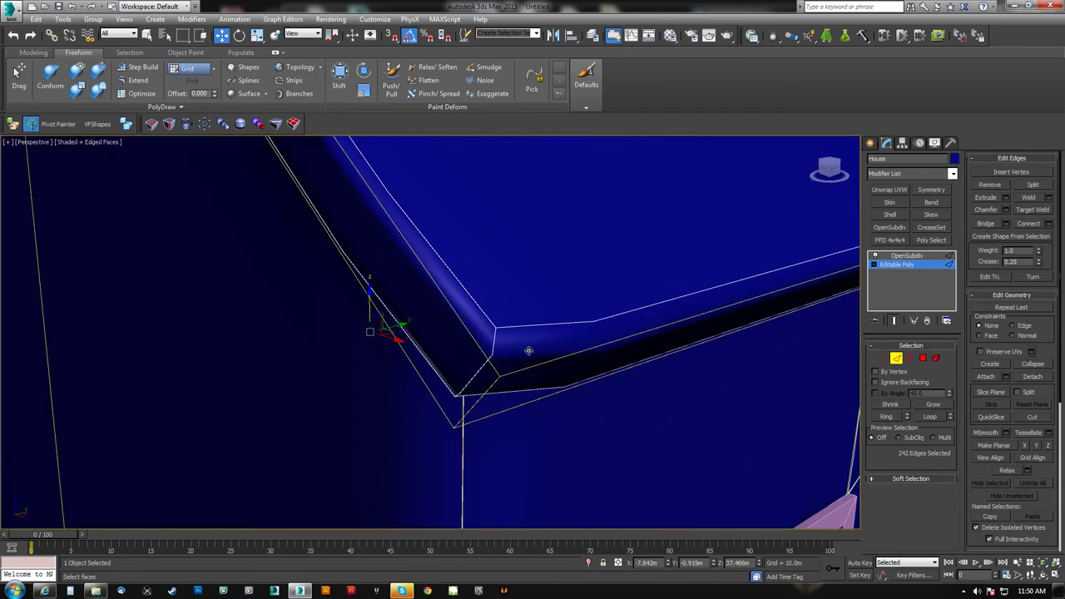
# - Set the OpenSubdiv iterations to 4 and inspect the smoothed house from several sides, both unselected and selected
pyautogui.scroll(-8, 466, 358)
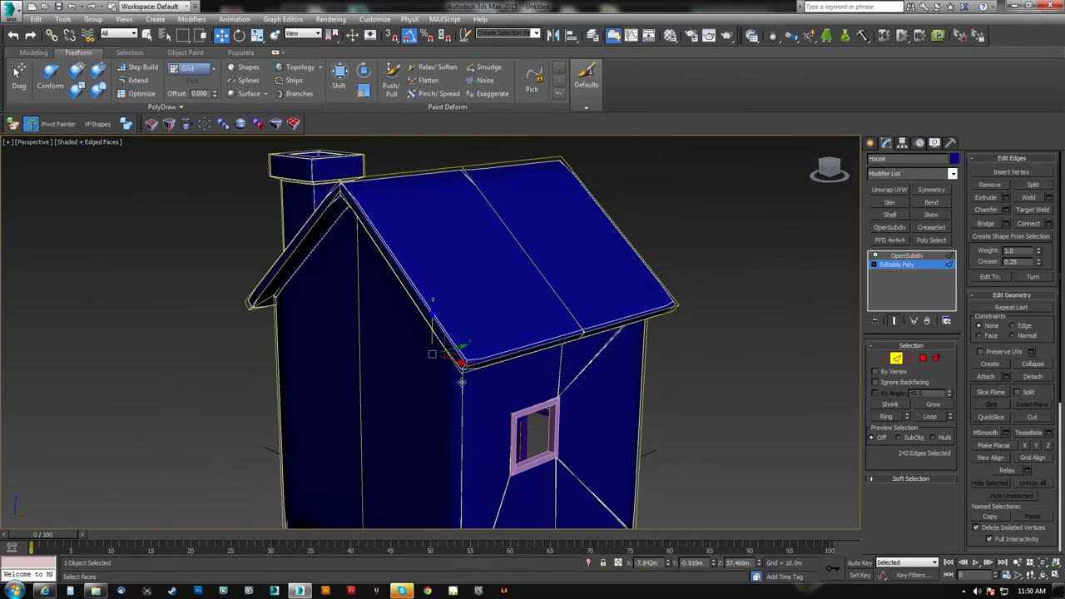
pyautogui.keyDown('alt'); pyautogui.moveTo(466, 358); pyautogui.dragTo(951, 375, button='middle'); pyautogui.keyUp('alt')
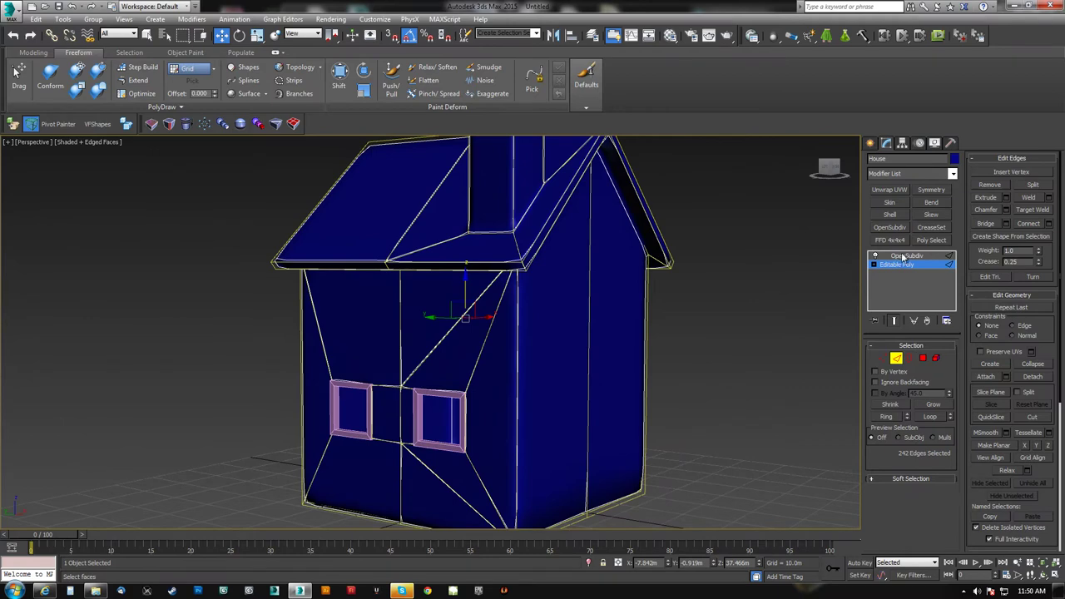
pyautogui.click(904, 255)
pyautogui.click(948, 362)
pyautogui.moveTo(501, 380); pyautogui.dragTo(506, 281, button='middle')
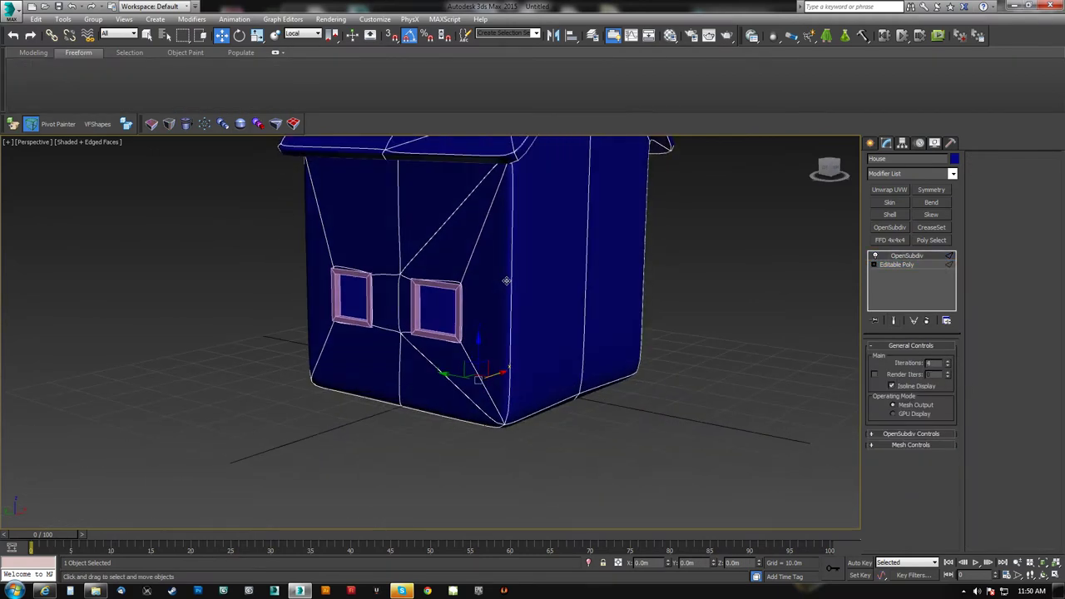
pyautogui.click(716, 370)
pyautogui.keyDown('alt'); pyautogui.moveTo(716, 370); pyautogui.dragTo(438, 288, button='middle'); pyautogui.keyUp('alt')
pyautogui.scroll(5, 438, 288)
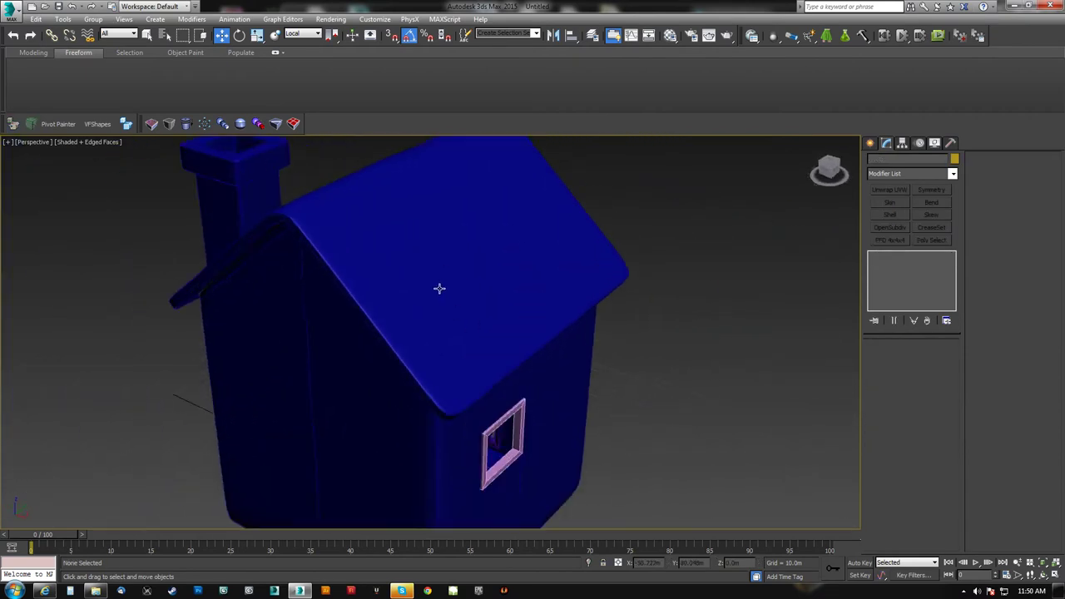
pyautogui.click(440, 291)
pyautogui.keyDown('alt'); pyautogui.moveTo(448, 382); pyautogui.dragTo(556, 348, button='middle'); pyautogui.keyUp('alt')
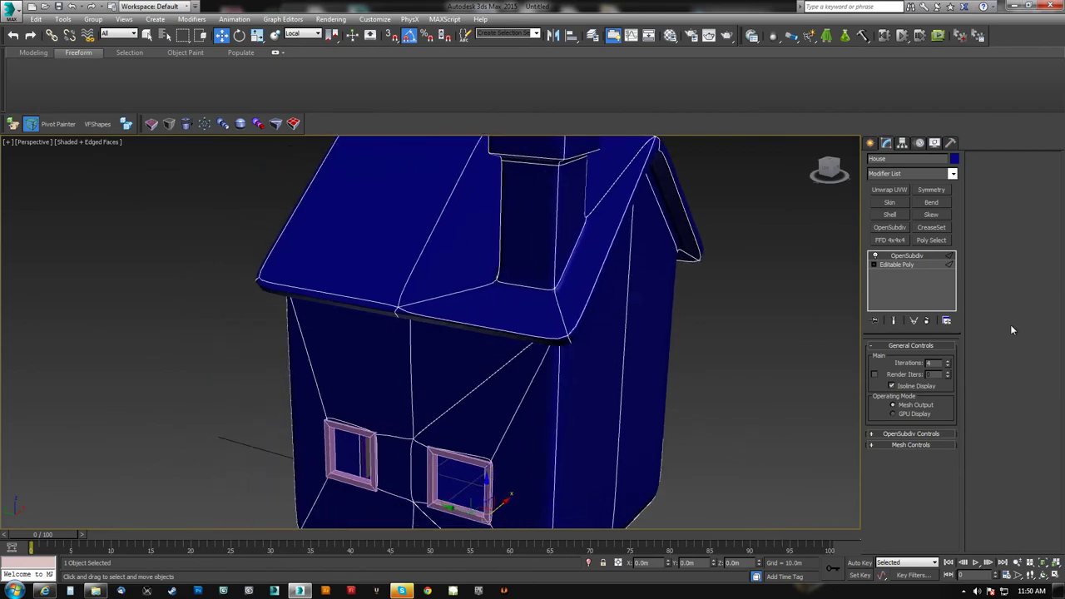
# - Turn off Isoline Display for the OpenSubdiv modifier and inspect the subdivided mesh around the windows and walls
pyautogui.click(892, 387)
pyautogui.keyDown('alt'); pyautogui.moveTo(532, 377); pyautogui.dragTo(538, 281, button='middle'); pyautogui.keyUp('alt')
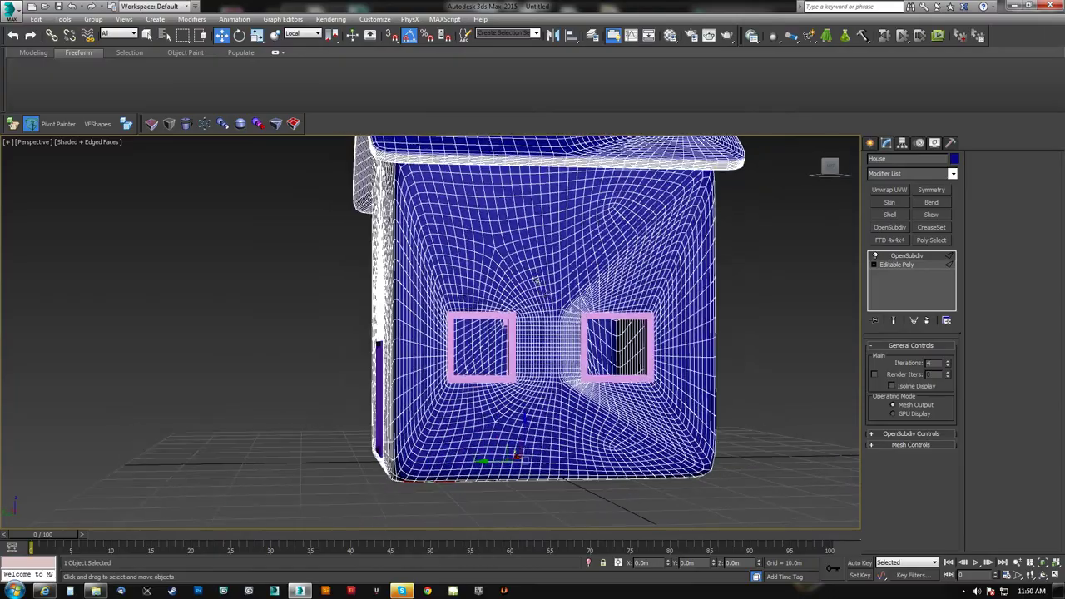
pyautogui.scroll(5, 515, 252)
pyautogui.moveTo(493, 385); pyautogui.dragTo(370, 293, button='middle')
pyautogui.scroll(5, 407, 308)
pyautogui.keyDown('alt'); pyautogui.moveTo(462, 333); pyautogui.dragTo(423, 309, button='middle'); pyautogui.keyUp('alt')
pyautogui.scroll(6, 323, 291)
pyautogui.scroll(-4, 423, 309)
pyautogui.keyDown('alt'); pyautogui.moveTo(440, 364); pyautogui.dragTo(516, 333, button='middle'); pyautogui.keyUp('alt')
pyautogui.scroll(-6, 516, 333)
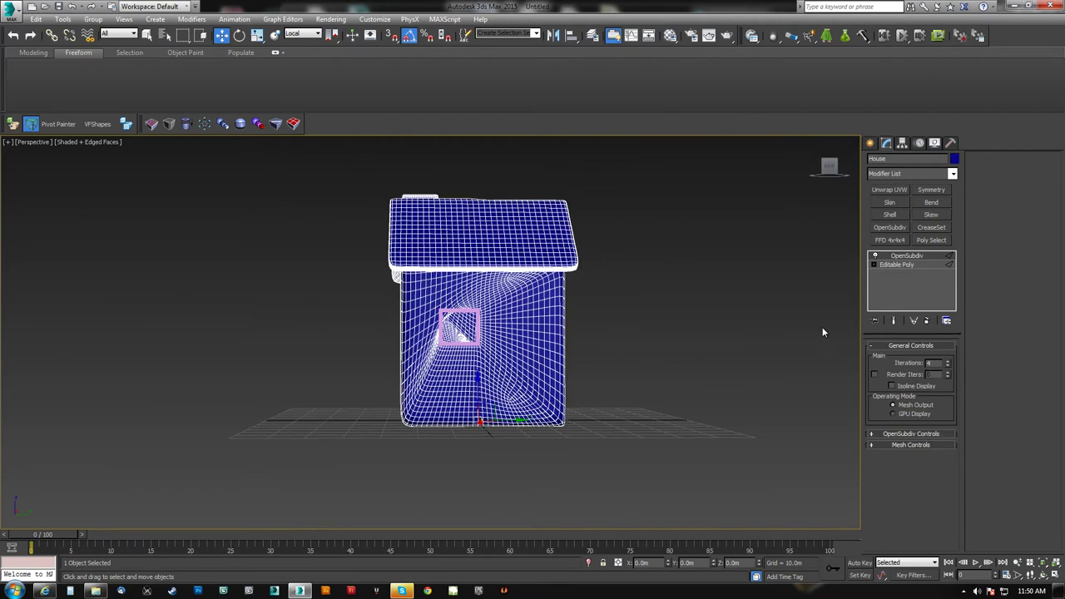
# - Remove the OpenSubdiv modifier from the house, exit edge editing and view the low-poly model from both sides
pyautogui.click(928, 323)
pyautogui.moveTo(576, 366)
pyautogui.mouseDown(button='middle')
pyautogui.moveTo(510, 354)
pyautogui.moveTo(574, 366)
pyautogui.mouseUp(button='middle')
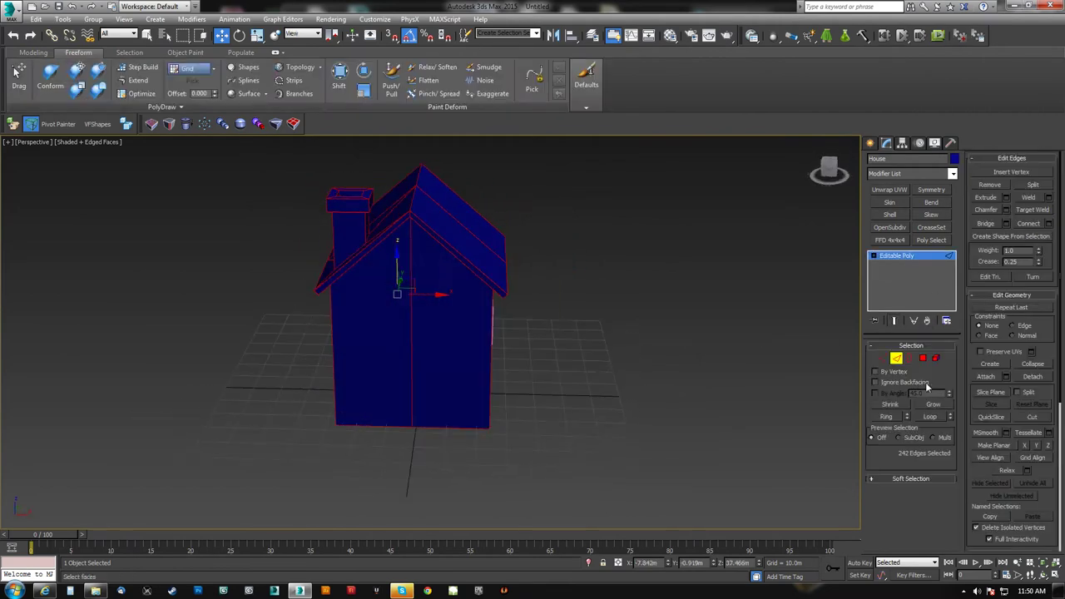
pyautogui.click(896, 358)
pyautogui.keyDown('alt'); pyautogui.moveTo(499, 367); pyautogui.dragTo(519, 377, button='middle'); pyautogui.keyUp('alt')
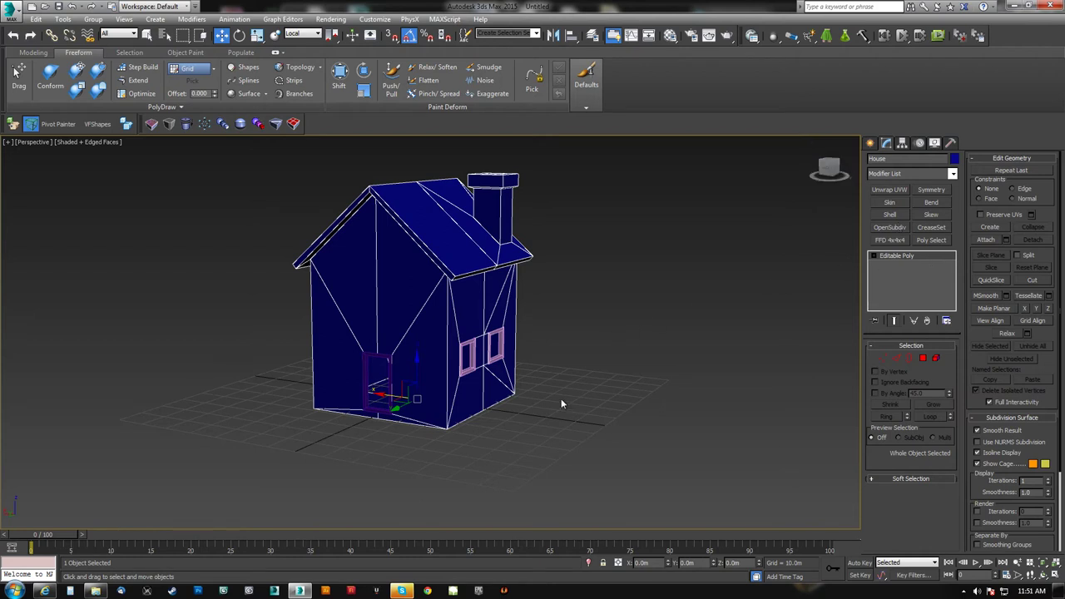
pyautogui.moveTo(479, 353); pyautogui.dragTo(515, 331, button='middle')
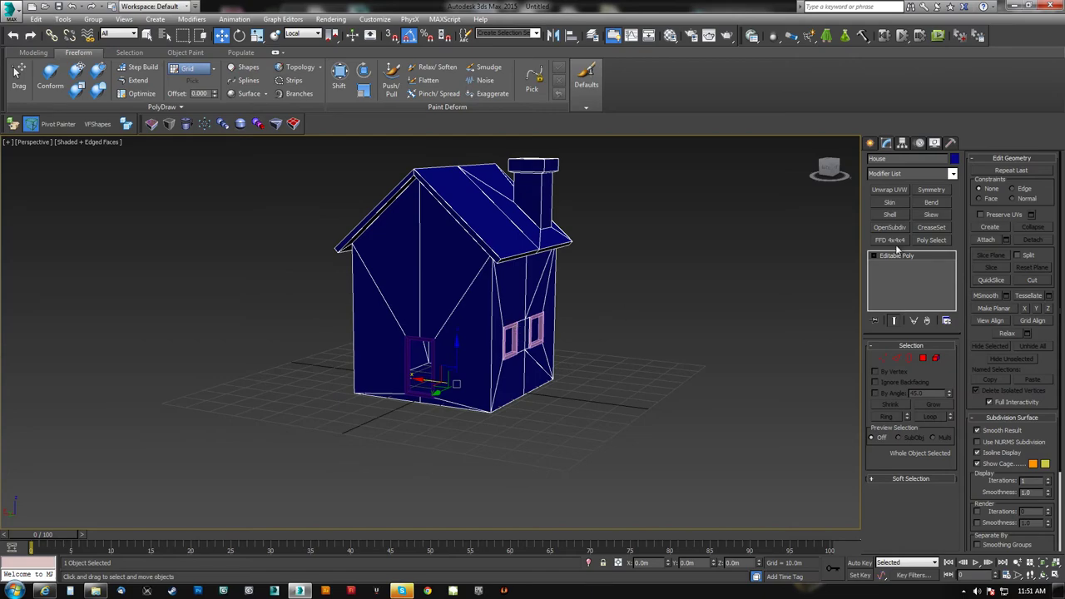
pyautogui.keyDown('alt'); pyautogui.moveTo(816, 280); pyautogui.dragTo(523, 344, button='middle'); pyautogui.keyUp('alt')
pyautogui.keyDown('alt'); pyautogui.moveTo(649, 341); pyautogui.dragTo(599, 350, button='middle'); pyautogui.keyUp('alt')
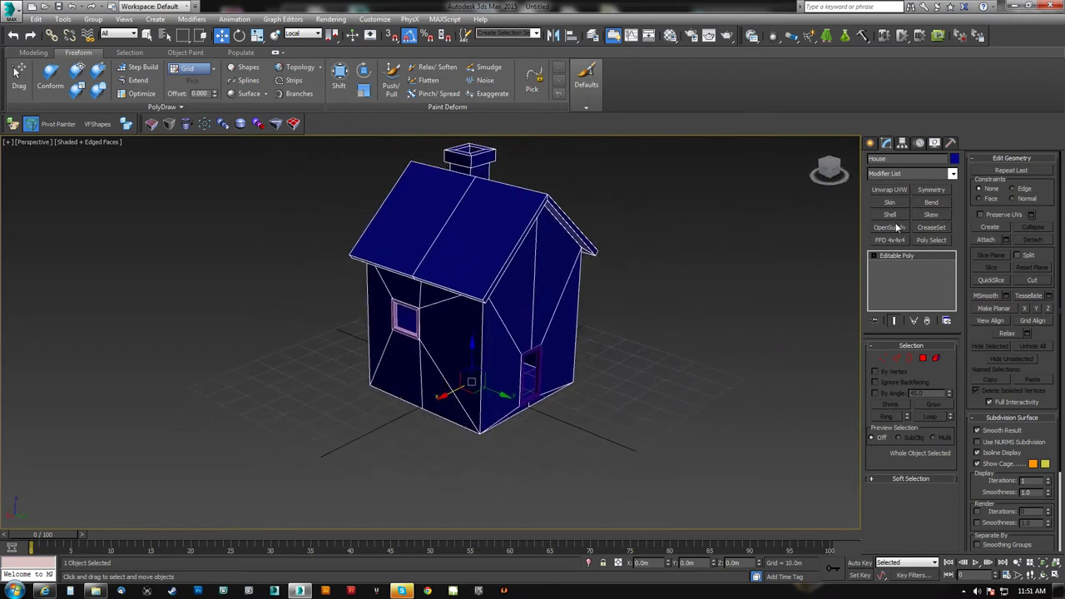
pyautogui.keyDown('alt'); pyautogui.moveTo(822, 269); pyautogui.dragTo(542, 327, button='middle'); pyautogui.keyUp('alt')
# - Select the vertical wall corner edge between the door wall and the two-window wall
pyautogui.scroll(3, 479, 346)
pyautogui.keyDown('alt'); pyautogui.moveTo(481, 348); pyautogui.dragTo(552, 302, button='middle'); pyautogui.keyUp('alt')
pyautogui.press('2')
pyautogui.hotkey('ctrl', 'a')
pyautogui.click(551, 308)
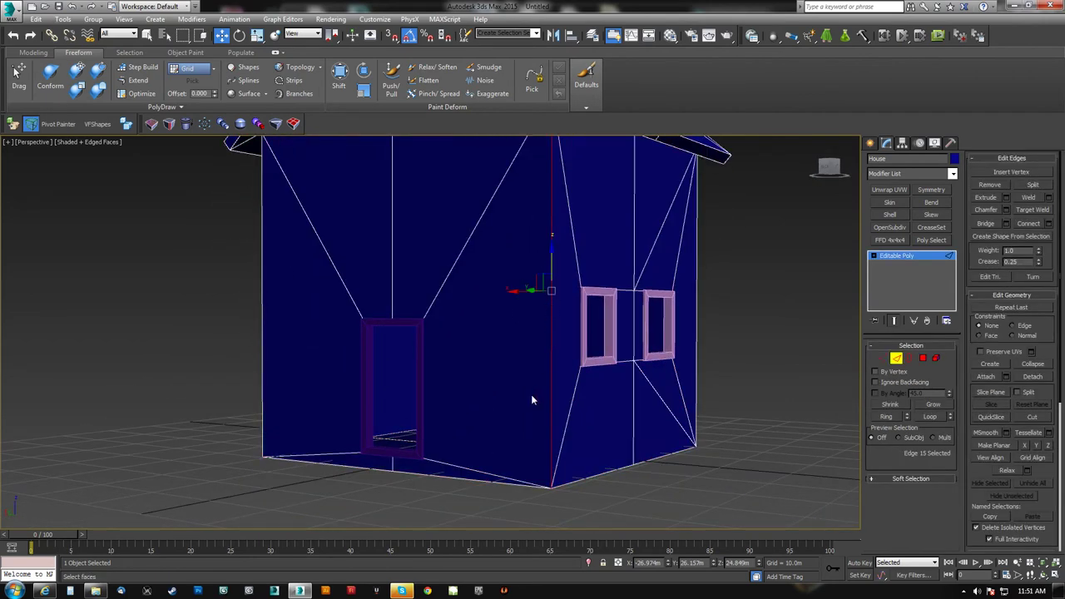
# - Try a freehand chamfer on the roof ridge edge above the door and undo it
pyautogui.keyDown('alt'); pyautogui.moveTo(644, 331); pyautogui.dragTo(492, 346, button='middle'); pyautogui.keyUp('alt')
pyautogui.scroll(-4, 388, 274)
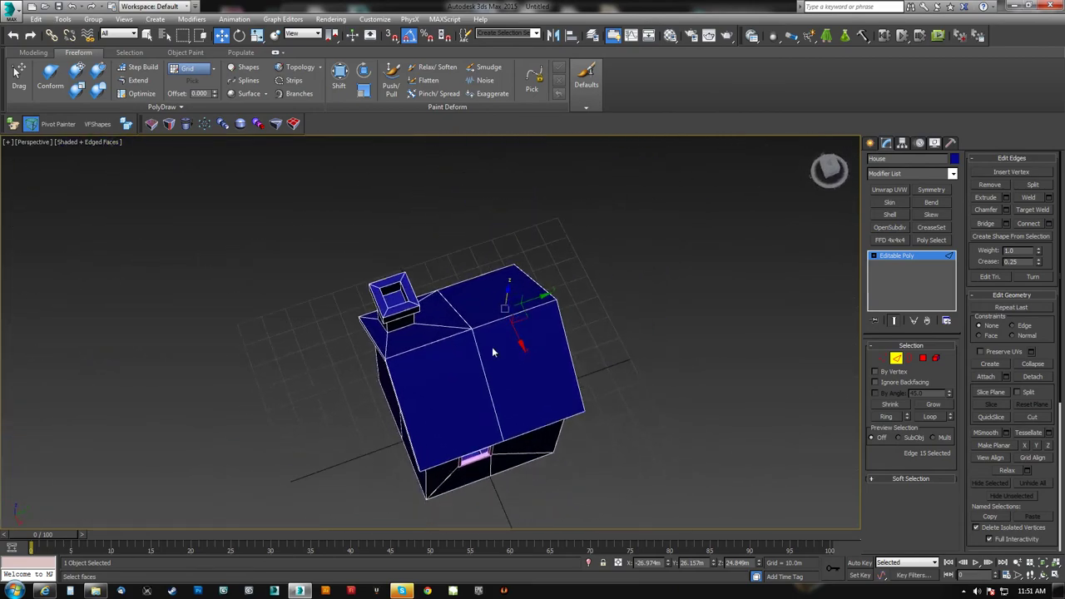
pyautogui.scroll(5, 571, 361)
pyautogui.keyDown('alt'); pyautogui.moveTo(571, 361); pyautogui.dragTo(428, 301, button='middle'); pyautogui.keyUp('alt')
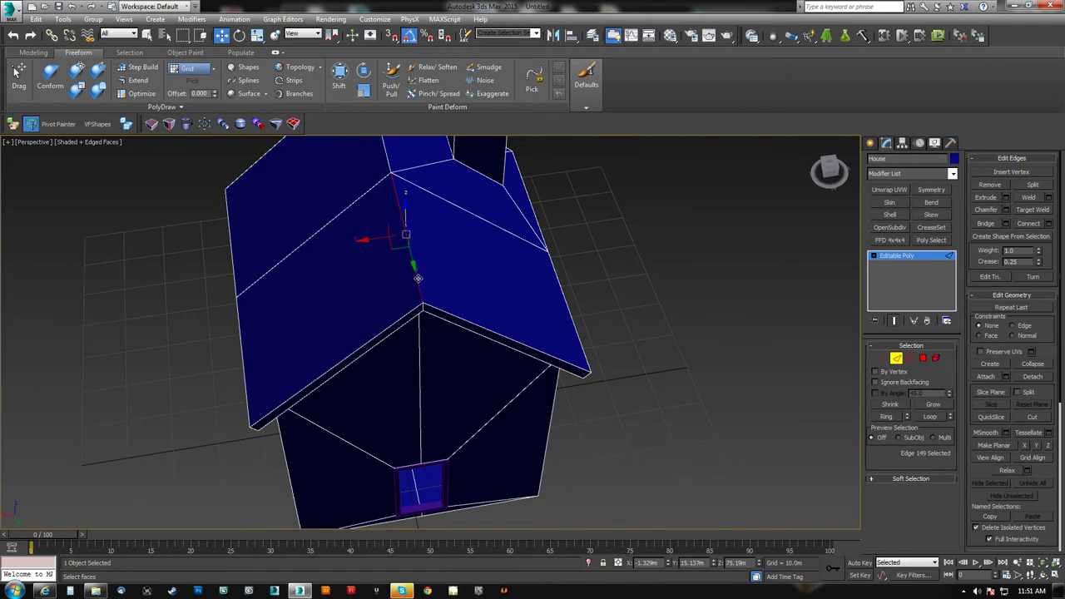
pyautogui.scroll(6, 432, 283)
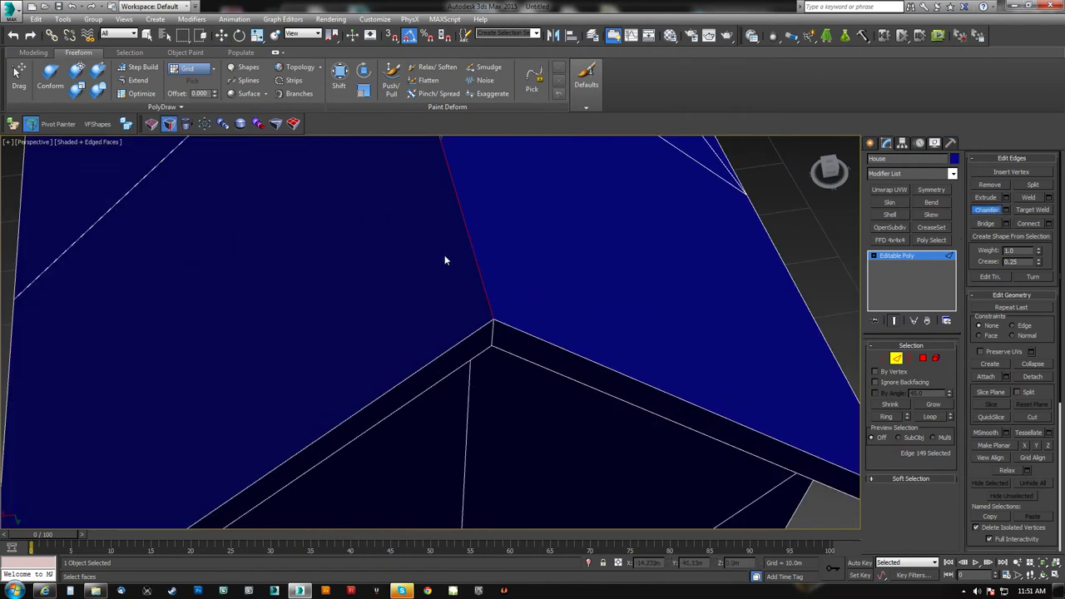
pyautogui.moveTo(473, 254); pyautogui.dragTo(476, 250)
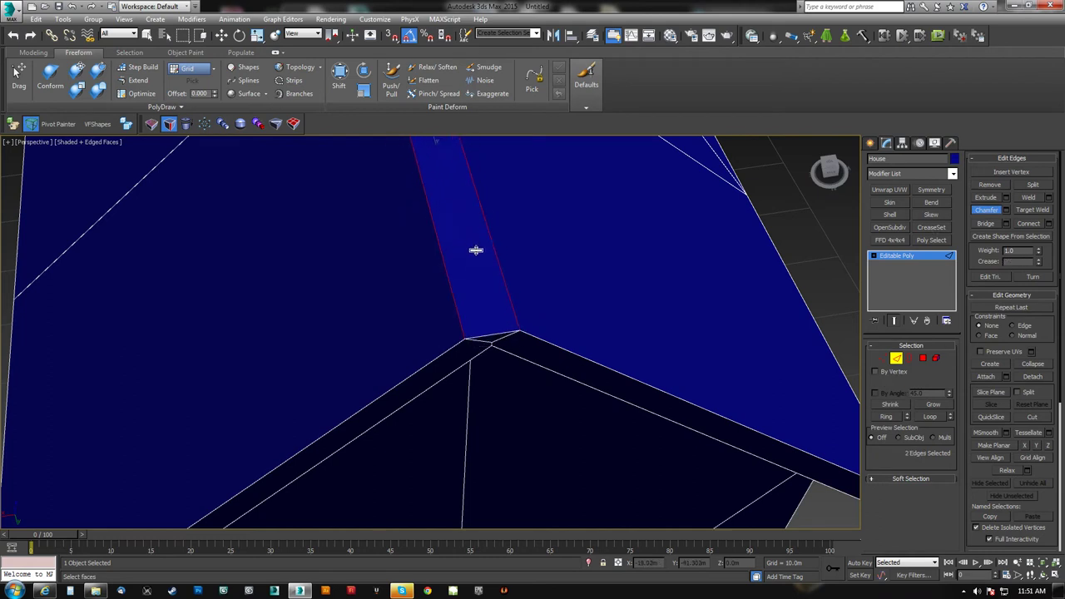
pyautogui.hotkey('ctrl', 'z')
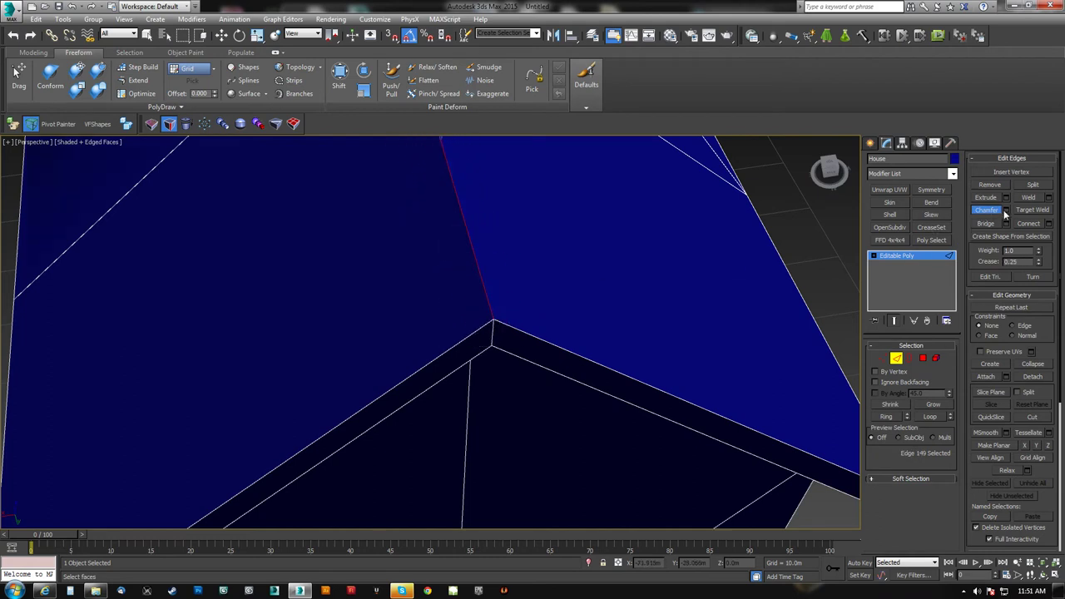
# - Preview a quad chamfer on the roof ridge edge with amount 1.563 m, 4 segments and tension 0.555, and cancel it
pyautogui.hotkey('ctrl', 'shift', 'c')
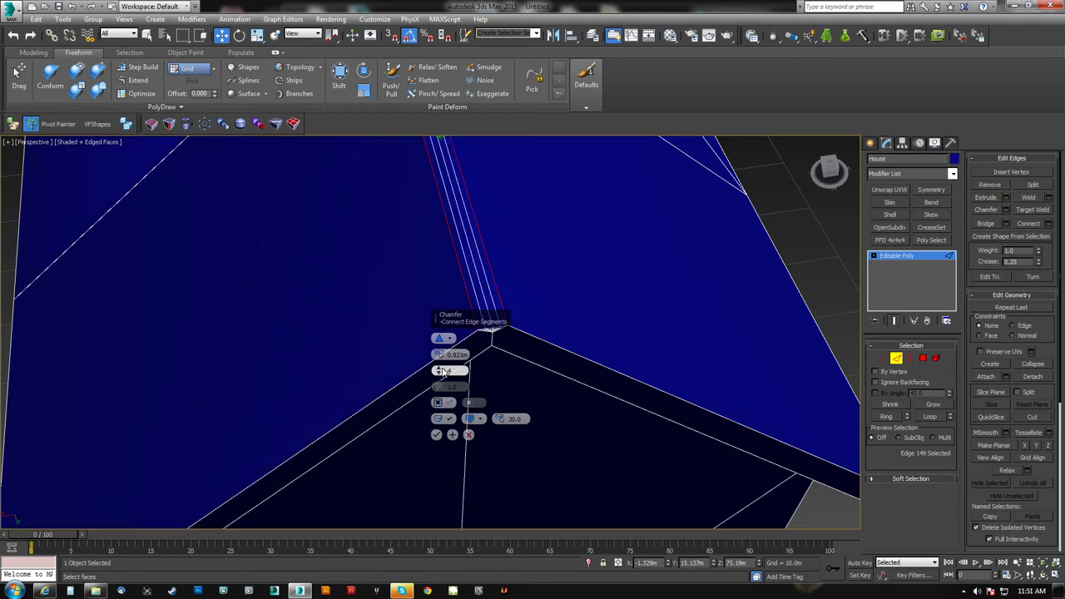
pyautogui.moveTo(439, 348); pyautogui.dragTo(437, 355)
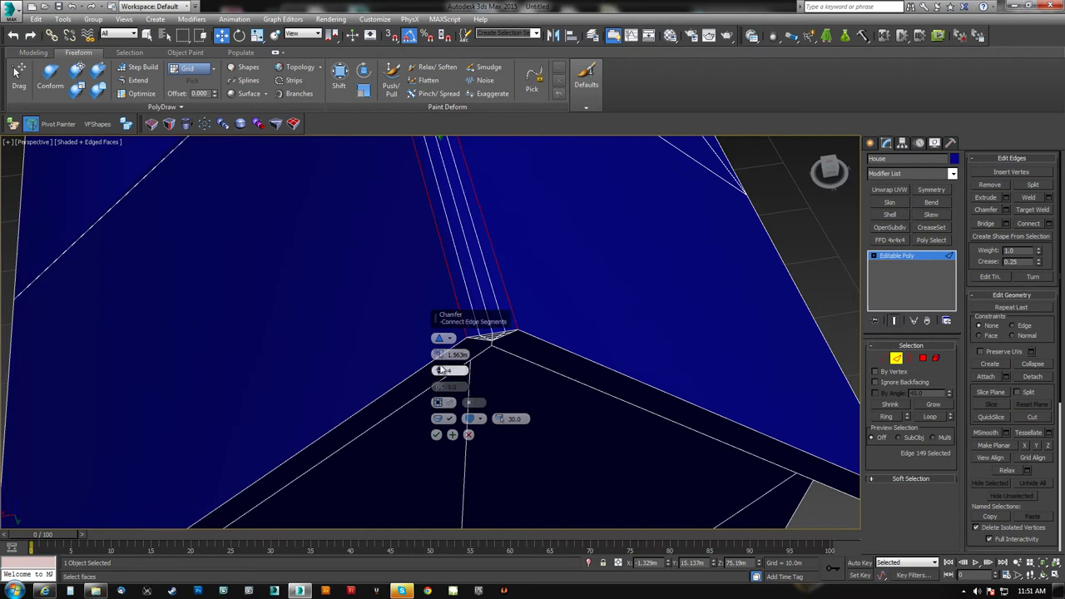
pyautogui.click(443, 339)
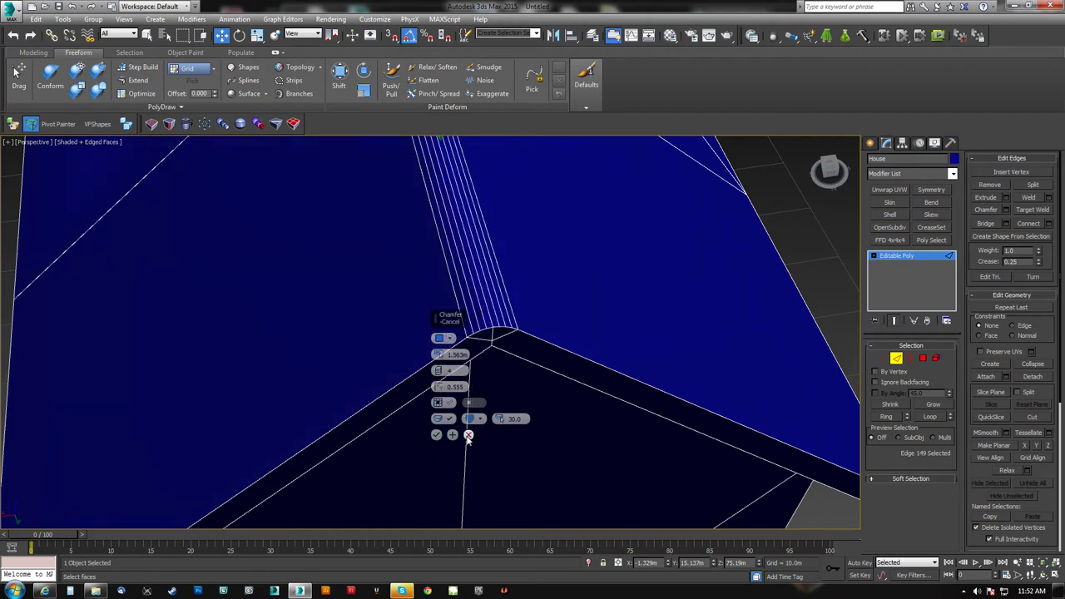
pyautogui.hotkey('ctrl', 'z')
# - Select all polygons of the house and Auto Smooth them with a threshold of 45
pyautogui.scroll(-5, 471, 357)
pyautogui.click(715, 313)
pyautogui.moveTo(471, 357); pyautogui.dragTo(483, 333, button='middle')
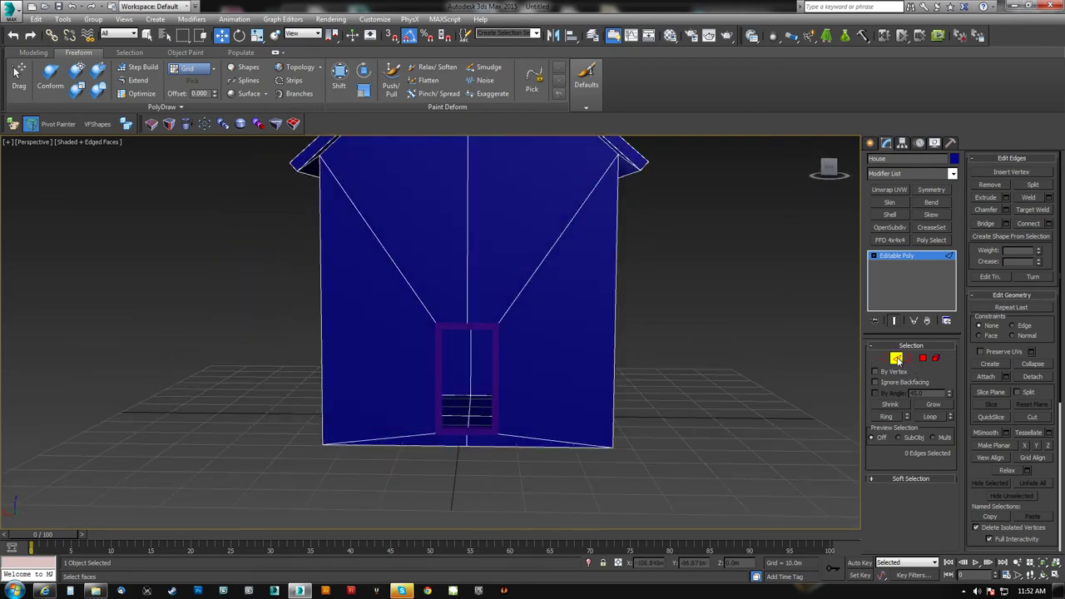
pyautogui.click(897, 360)
pyautogui.keyDown('alt'); pyautogui.moveTo(624, 357); pyautogui.dragTo(560, 334, button='middle'); pyautogui.keyUp('alt')
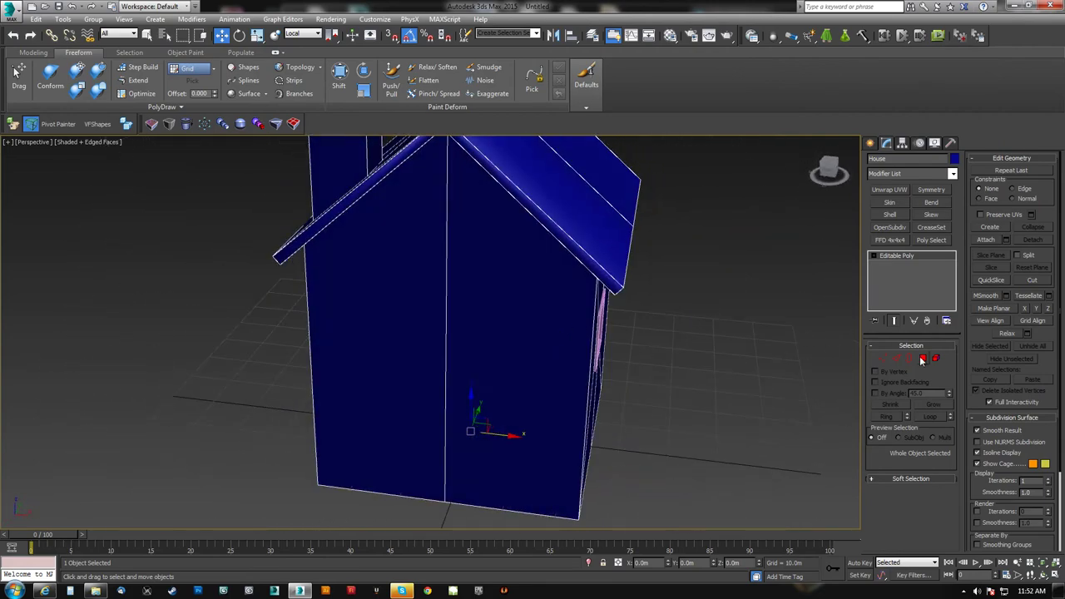
pyautogui.click(922, 360)
pyautogui.hotkey('ctrl', 'a')
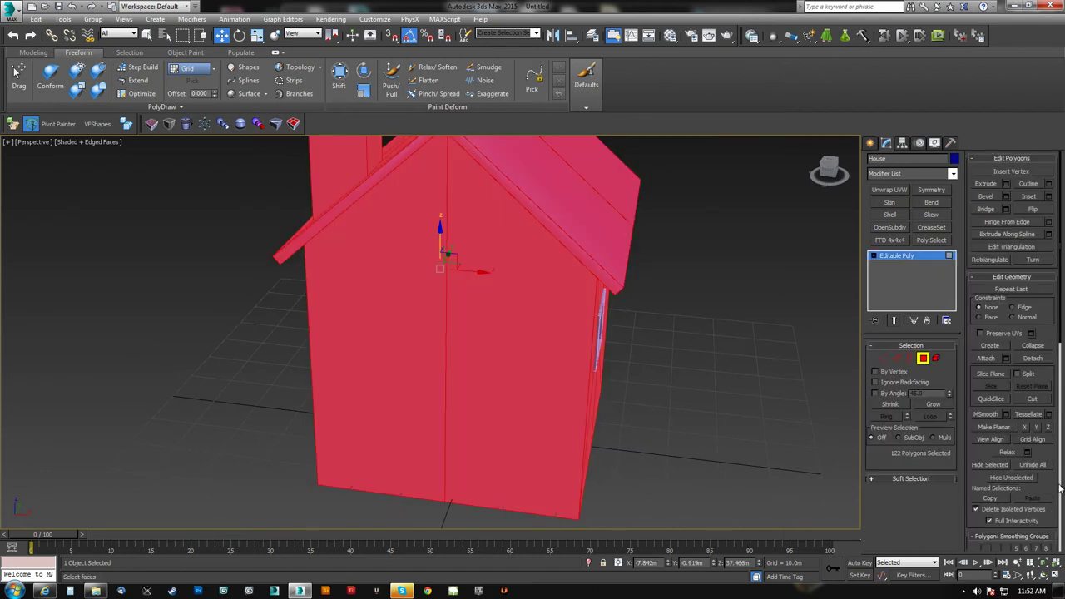
pyautogui.scroll(-5, 1053, 479)
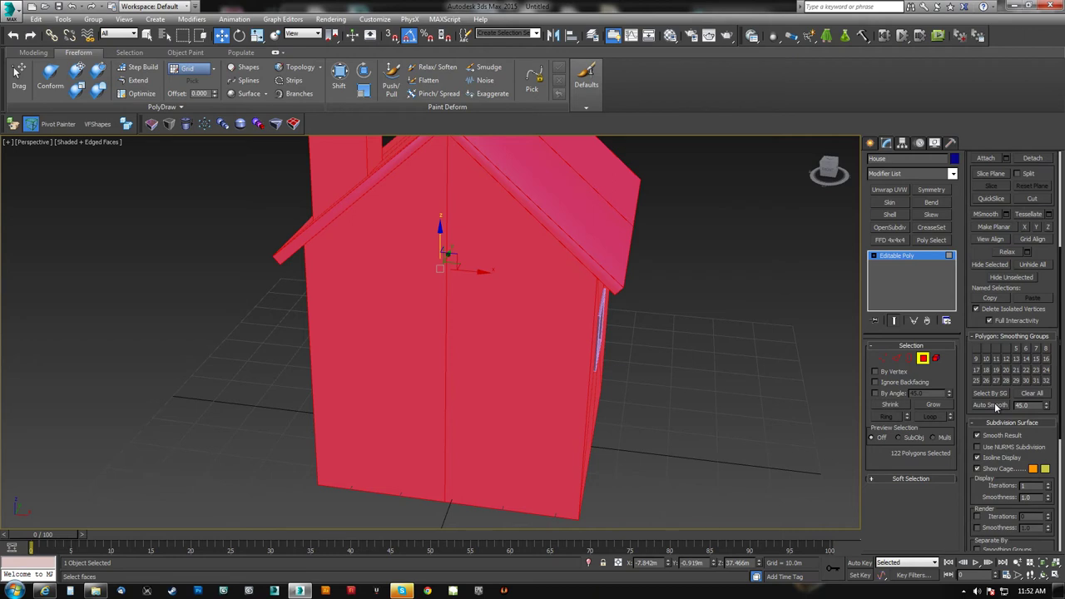
pyautogui.click(925, 361)
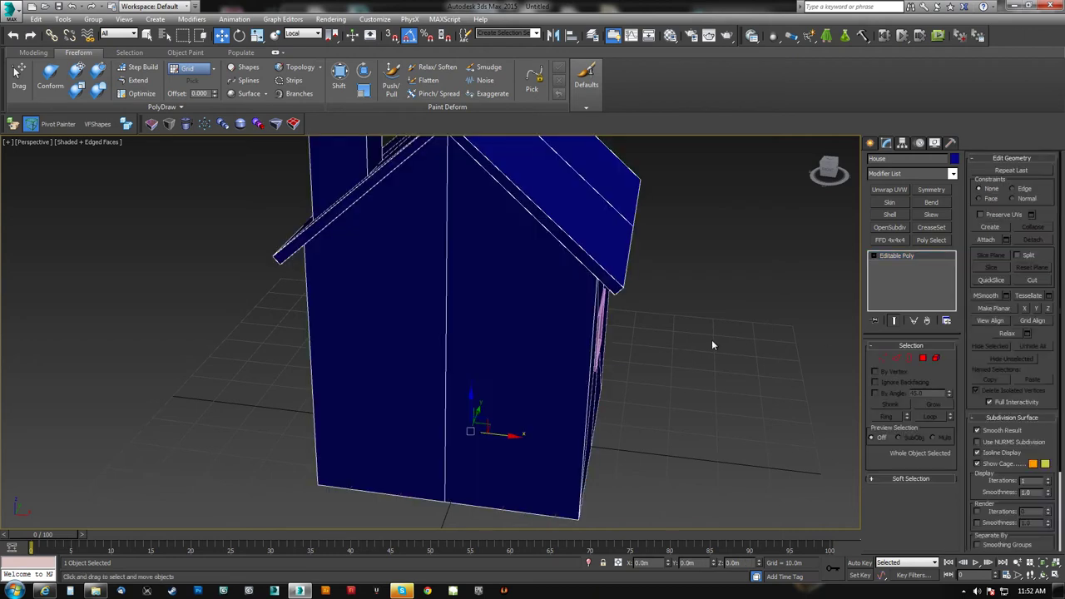
# - Examine the finished low-poly house from all sides, including the roof overhang, windows and door
pyautogui.click(713, 343)
pyautogui.moveTo(597, 343); pyautogui.dragTo(425, 319, button='middle')
pyautogui.scroll(-5, 501, 360)
pyautogui.scroll(5, 427, 322)
pyautogui.click(437, 313)
pyautogui.keyDown('alt'); pyautogui.moveTo(429, 358); pyautogui.dragTo(427, 356, button='middle'); pyautogui.keyUp('alt')
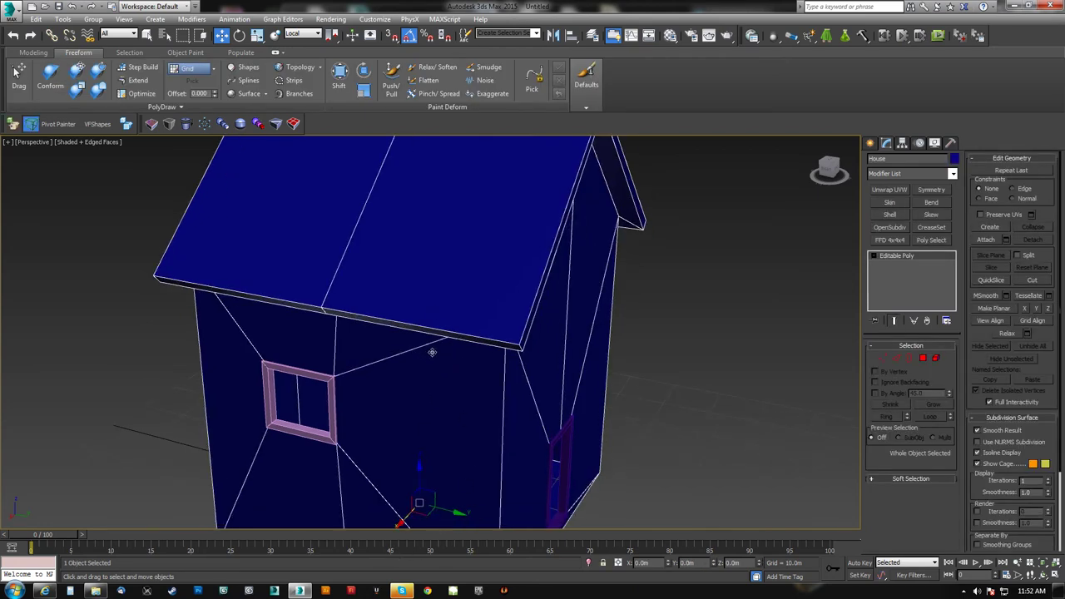
pyautogui.moveTo(464, 342)
pyautogui.keyDown('alt'); pyautogui.mouseDown(button='middle')
pyautogui.moveTo(478, 211)
pyautogui.moveTo(473, 328)
pyautogui.moveTo(680, 328)
pyautogui.moveTo(511, 312)
pyautogui.moveTo(663, 307)
pyautogui.moveTo(497, 359)
pyautogui.moveTo(516, 349)
pyautogui.moveTo(497, 388)
pyautogui.moveTo(474, 338)
pyautogui.moveTo(521, 345)
pyautogui.moveTo(330, 364)
pyautogui.moveTo(530, 349)
pyautogui.moveTo(288, 341)
pyautogui.moveTo(503, 394)
pyautogui.moveTo(425, 388)
pyautogui.moveTo(518, 302)
pyautogui.moveTo(385, 309)
pyautogui.moveTo(527, 298)
pyautogui.moveTo(423, 324)
pyautogui.moveTo(455, 312)
pyautogui.moveTo(516, 335)
pyautogui.moveTo(471, 345)
pyautogui.mouseUp(button='middle'); pyautogui.keyUp('alt')
pyautogui.scroll(4, 447, 359)
pyautogui.scroll(-4, 456, 364)
pyautogui.keyDown('alt'); pyautogui.moveTo(560, 354); pyautogui.dragTo(434, 403, button='middle'); pyautogui.keyUp('alt')
pyautogui.scroll(-4, 432, 388)
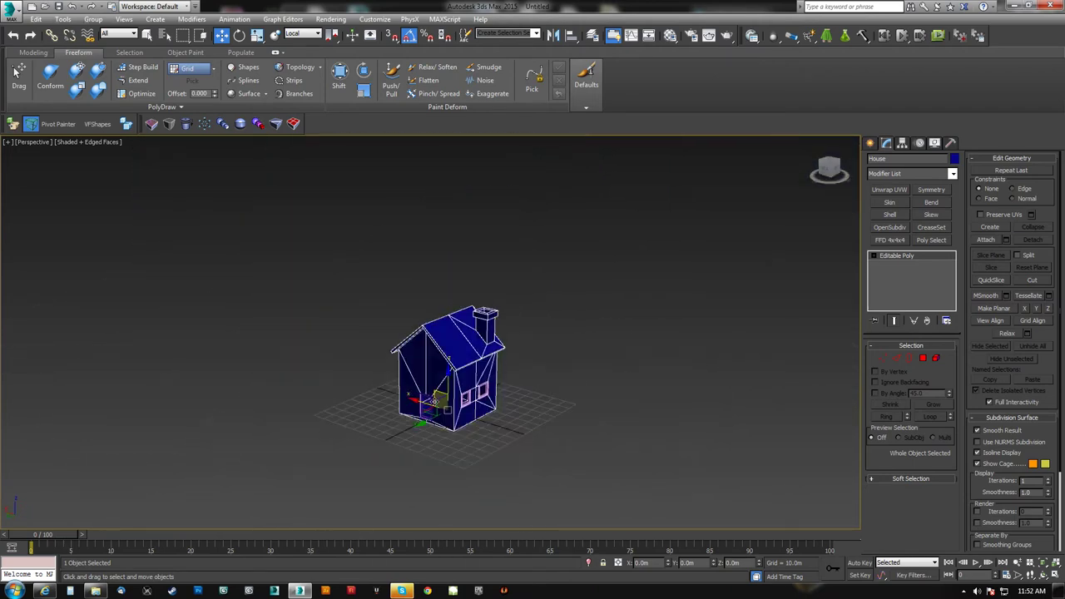
pyautogui.keyDown('alt'); pyautogui.moveTo(446, 202); pyautogui.dragTo(492, 348, button='middle'); pyautogui.keyUp('alt')
pyautogui.scroll(4, 492, 347)
pyautogui.keyDown('alt'); pyautogui.moveTo(571, 353); pyautogui.dragTo(454, 352, button='middle'); pyautogui.keyUp('alt')
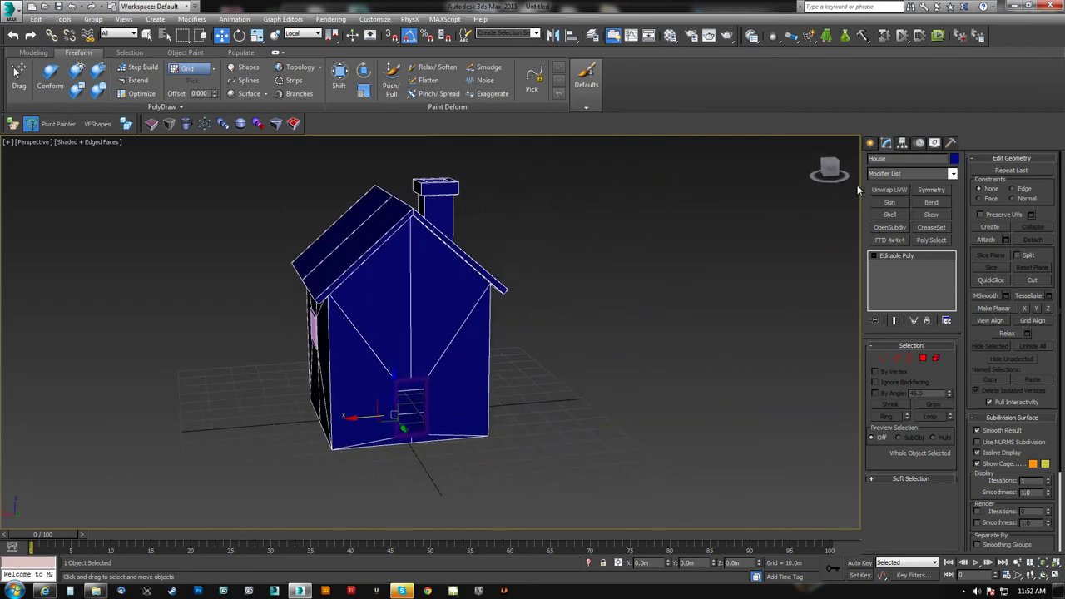
# - Create a standard primitive box next to the house, somewhat larger than the house
pyautogui.click(871, 143)
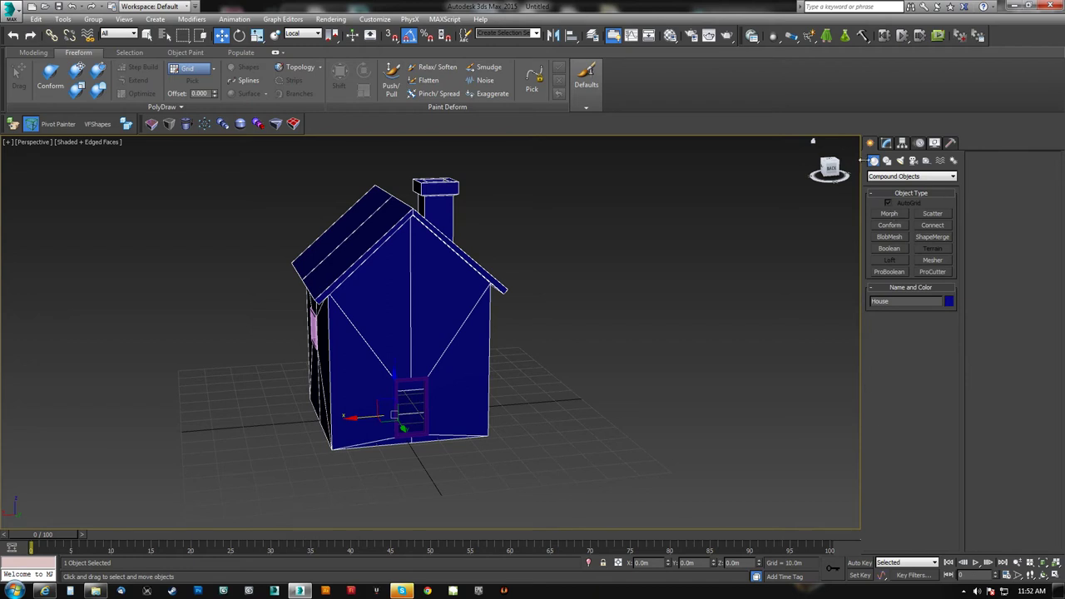
pyautogui.click(899, 177)
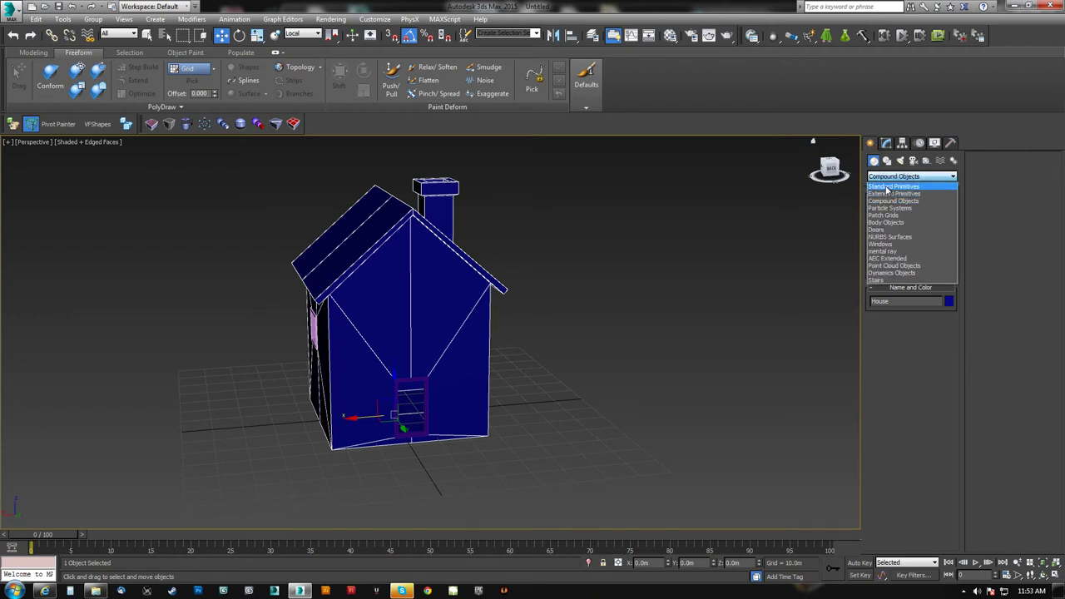
pyautogui.click(887, 187)
pyautogui.click(892, 216)
pyautogui.moveTo(678, 367); pyautogui.dragTo(518, 322, button='middle')
pyautogui.moveTo(554, 358); pyautogui.dragTo(690, 438)
# - Convert the new box to an Editable Poly and enter polygon editing
pyautogui.click(646, 62)
pyautogui.keyDown('alt'); pyautogui.moveTo(673, 243); pyautogui.dragTo(698, 296, button='middle'); pyautogui.keyUp('alt')
pyautogui.press('w')
pyautogui.press('4')
pyautogui.scroll(-5, 633, 326)
pyautogui.keyDown('alt'); pyautogui.moveTo(630, 334); pyautogui.dragTo(966, 239, button='middle'); pyautogui.keyUp('alt')
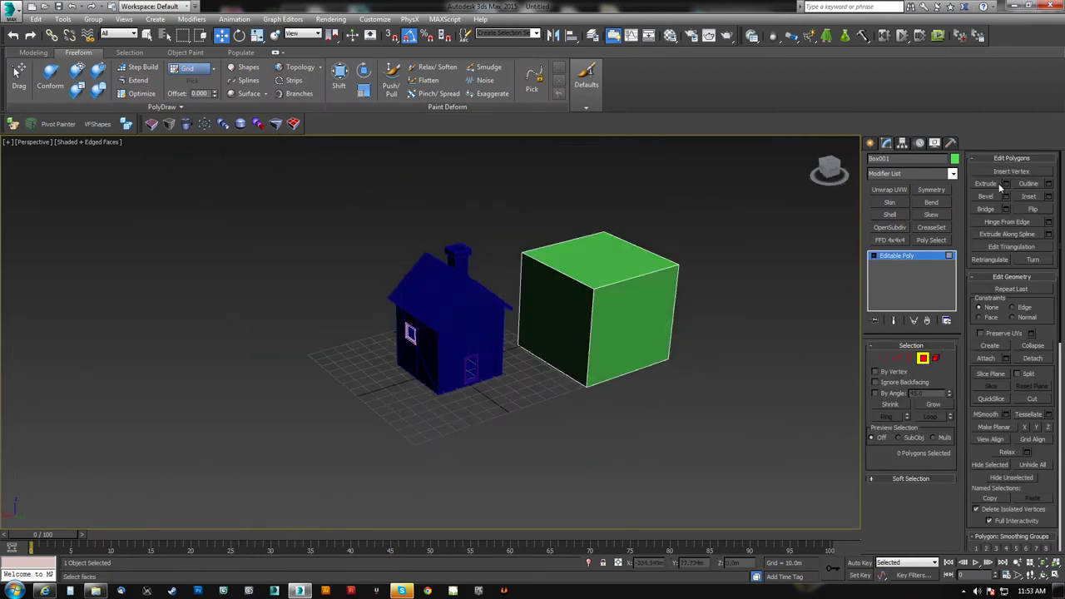
# - Extrude side faces of the box outwards one after another to form a branching row of blocks
pyautogui.moveTo(639, 320); pyautogui.dragTo(763, 98)
pyautogui.keyDown('alt'); pyautogui.moveTo(728, 304); pyautogui.dragTo(545, 357, button='middle'); pyautogui.keyUp('alt')
pyautogui.moveTo(693, 516); pyautogui.dragTo(714, 175)
pyautogui.keyDown('alt'); pyautogui.moveTo(654, 416); pyautogui.dragTo(434, 311, button='middle'); pyautogui.keyUp('alt')
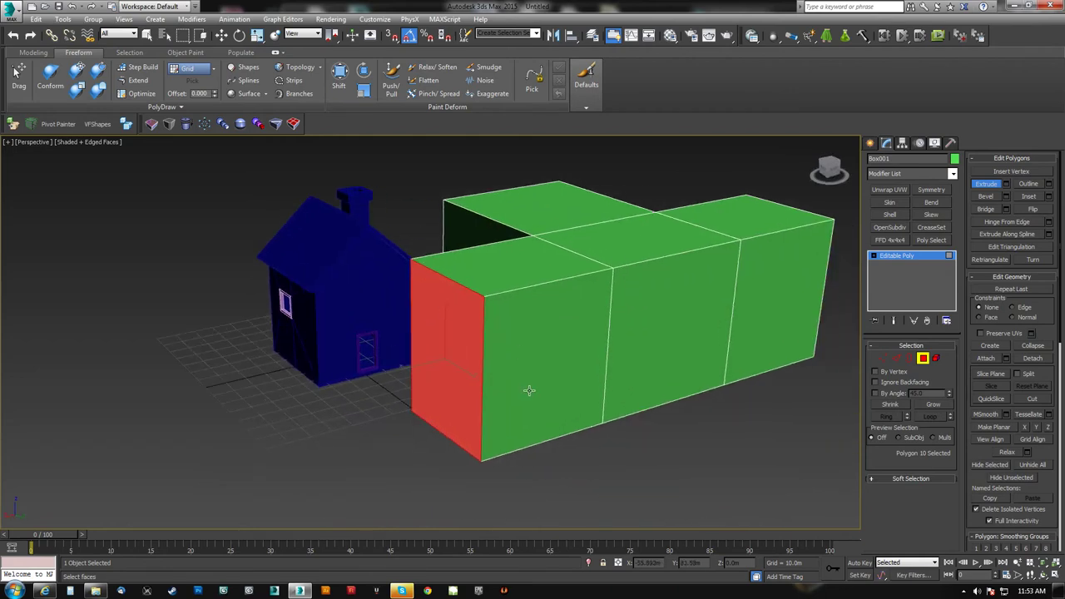
pyautogui.moveTo(447, 362); pyautogui.dragTo(458, 147)
pyautogui.moveTo(458, 385); pyautogui.dragTo(471, 208)
pyautogui.moveTo(470, 209); pyautogui.dragTo(468, 185)
# - Select several top faces of the block structure together and extrude them upwards
pyautogui.keyDown('alt'); pyautogui.moveTo(495, 264); pyautogui.dragTo(375, 251, button='middle'); pyautogui.keyUp('alt')
pyautogui.keyDown('ctrl'); pyautogui.click(375, 252); pyautogui.keyUp('ctrl')
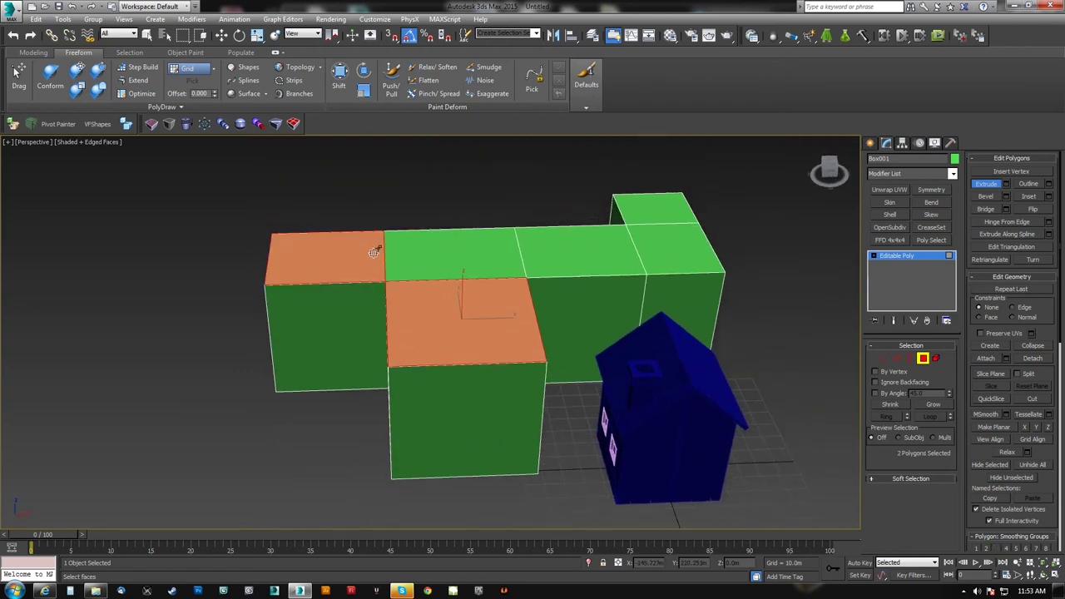
pyautogui.keyDown('ctrl'); pyautogui.click(598, 254); pyautogui.keyUp('ctrl')
pyautogui.keyDown('ctrl'); pyautogui.click(651, 250); pyautogui.keyUp('ctrl')
pyautogui.keyDown('alt'); pyautogui.moveTo(600, 262); pyautogui.dragTo(608, 358, button='middle'); pyautogui.keyUp('alt')
# - Finish extruding the selected top faces upwards and select side faces around the lower storey of the block structure
pyautogui.click(462, 399)
pyautogui.keyDown('alt'); pyautogui.moveTo(462, 399); pyautogui.dragTo(489, 355, button='middle'); pyautogui.keyUp('alt')
pyautogui.click(444, 356)
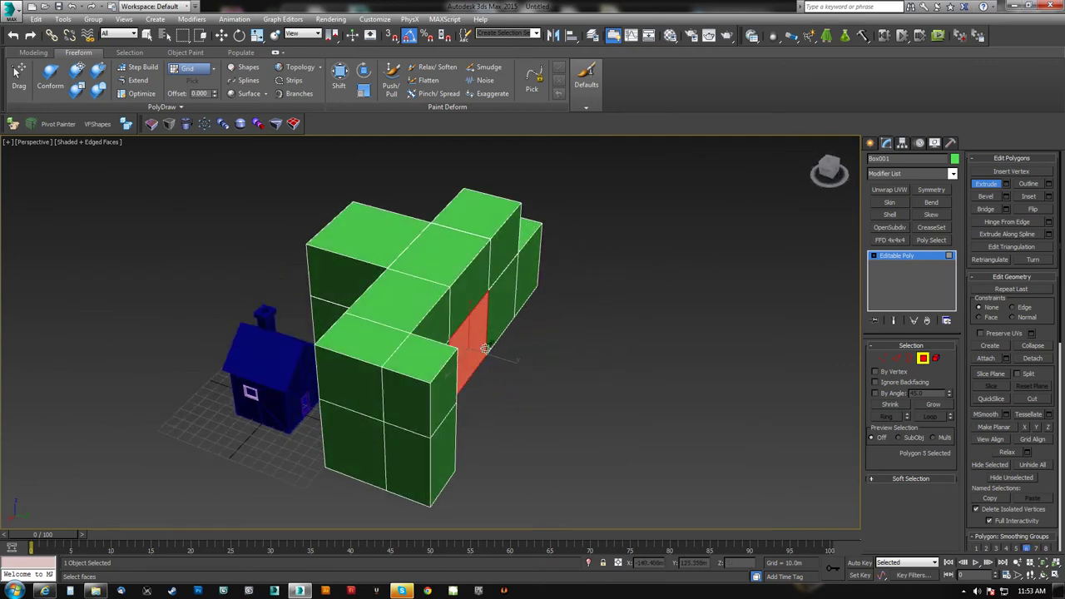
pyautogui.keyDown('alt'); pyautogui.moveTo(480, 150); pyautogui.dragTo(458, 406, button='middle'); pyautogui.keyUp('alt')
pyautogui.keyDown('alt'); pyautogui.moveTo(557, 385); pyautogui.dragTo(431, 326, button='middle'); pyautogui.keyUp('alt')
pyautogui.click(430, 327)
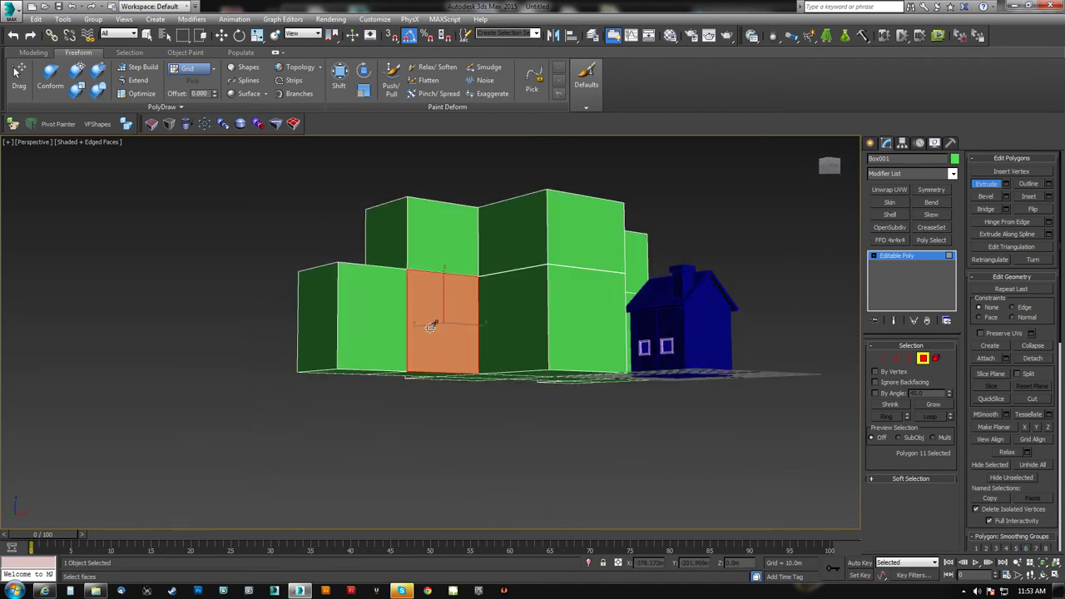
pyautogui.keyDown('ctrl'); pyautogui.click(512, 333); pyautogui.keyUp('ctrl')
pyautogui.keyDown('ctrl'); pyautogui.click(574, 336); pyautogui.keyUp('ctrl')
pyautogui.keyDown('alt'); pyautogui.moveTo(574, 336); pyautogui.dragTo(545, 406, button='middle'); pyautogui.keyUp('alt')
pyautogui.keyDown('alt'); pyautogui.moveTo(794, 337); pyautogui.dragTo(648, 367, button='middle'); pyautogui.keyUp('alt')
# - Select the six top faces of the upper storey and extrude them slightly upwards as a thin roof layer
pyautogui.click(711, 335)
pyautogui.keyDown('ctrl'); pyautogui.click(651, 356); pyautogui.keyUp('ctrl')
pyautogui.keyDown('ctrl'); pyautogui.click(596, 317); pyautogui.keyUp('ctrl')
pyautogui.keyDown('ctrl'); pyautogui.click(521, 244); pyautogui.keyUp('ctrl')
pyautogui.keyDown('ctrl'); pyautogui.click(462, 294); pyautogui.keyUp('ctrl')
pyautogui.keyDown('ctrl'); pyautogui.click(465, 214); pyautogui.keyUp('ctrl')
pyautogui.keyDown('alt'); pyautogui.moveTo(524, 269); pyautogui.dragTo(445, 302, button='middle'); pyautogui.keyUp('alt')
# - Select the four lengthwise top edges over the front wing and make them planar in X to form a gable ridge
pyautogui.press('2')
pyautogui.click(446, 296)
pyautogui.keyDown('ctrl'); pyautogui.click(432, 239); pyautogui.keyUp('ctrl')
pyautogui.keyDown('ctrl'); pyautogui.click(547, 234); pyautogui.keyUp('ctrl')
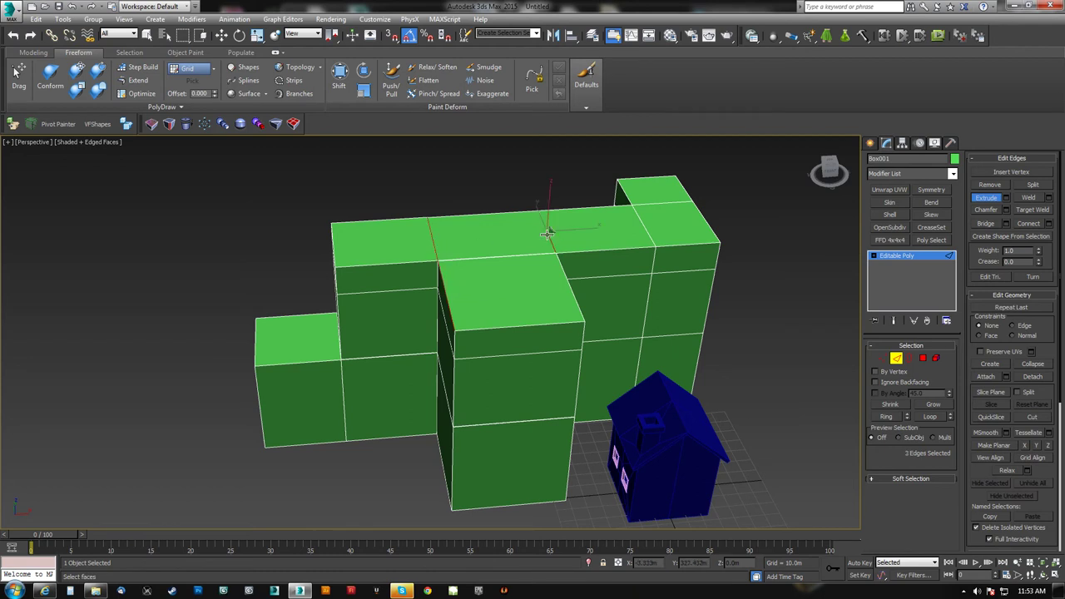
pyautogui.keyDown('ctrl'); pyautogui.click(571, 292); pyautogui.keyUp('ctrl')
pyautogui.press('w')
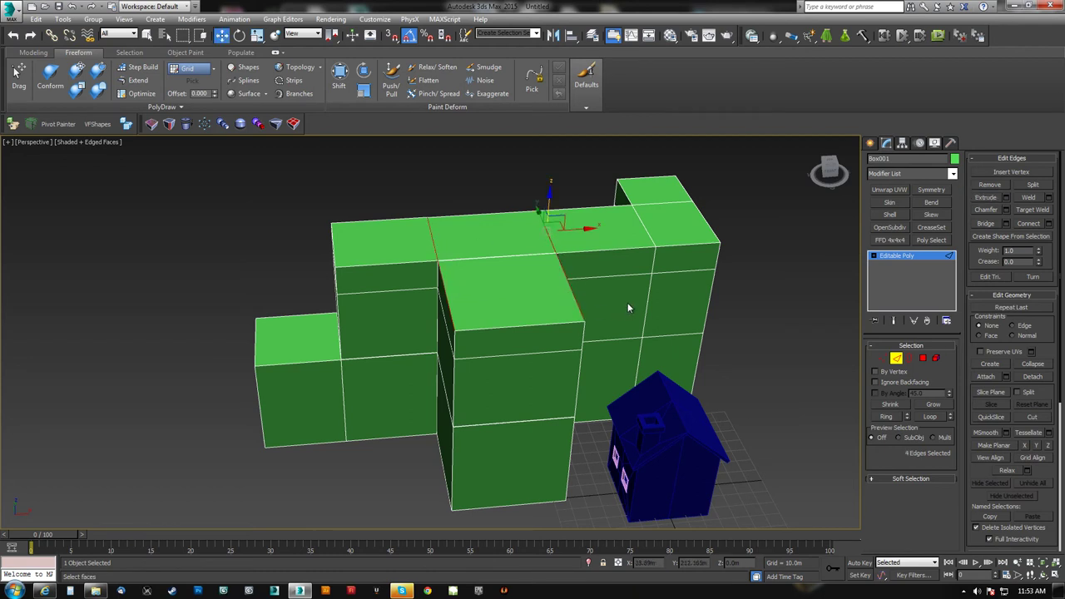
pyautogui.click(1026, 447)
pyautogui.moveTo(573, 347)
pyautogui.keyDown('alt'); pyautogui.mouseDown(button='middle')
pyautogui.moveTo(577, 324)
pyautogui.moveTo(581, 340)
pyautogui.mouseUp(button='middle'); pyautogui.keyUp('alt')
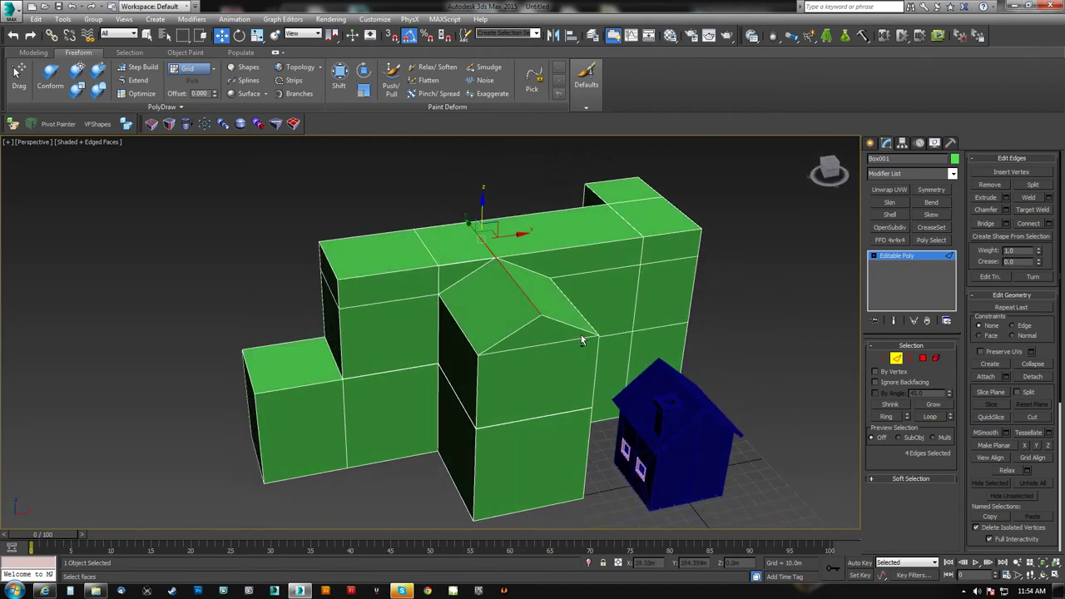
# - Select the six long top edges along both sides of the main row and make them planar in Y
pyautogui.click(400, 272)
pyautogui.keyDown('ctrl'); pyautogui.click(552, 252); pyautogui.keyUp('ctrl')
pyautogui.keyDown('ctrl'); pyautogui.click(653, 236); pyautogui.keyUp('ctrl')
pyautogui.keyDown('ctrl'); pyautogui.click(632, 202); pyautogui.keyUp('ctrl')
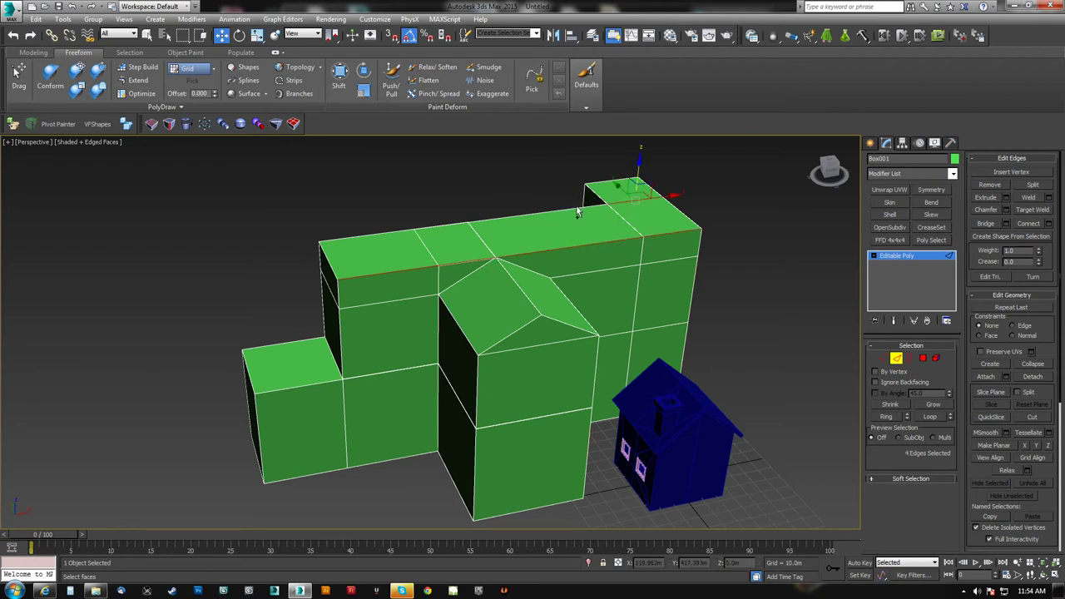
pyautogui.keyDown('ctrl'); pyautogui.click(574, 210); pyautogui.keyUp('ctrl')
pyautogui.keyDown('ctrl'); pyautogui.click(385, 242); pyautogui.keyUp('ctrl')
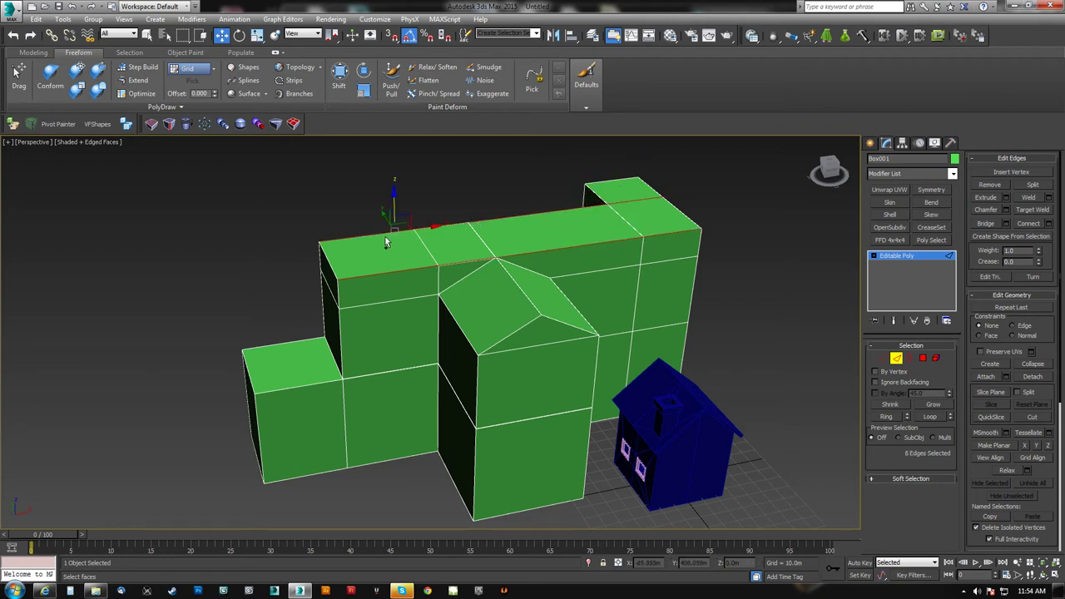
pyautogui.keyDown('alt'); pyautogui.moveTo(392, 246); pyautogui.dragTo(508, 248, button='middle'); pyautogui.keyUp('alt')
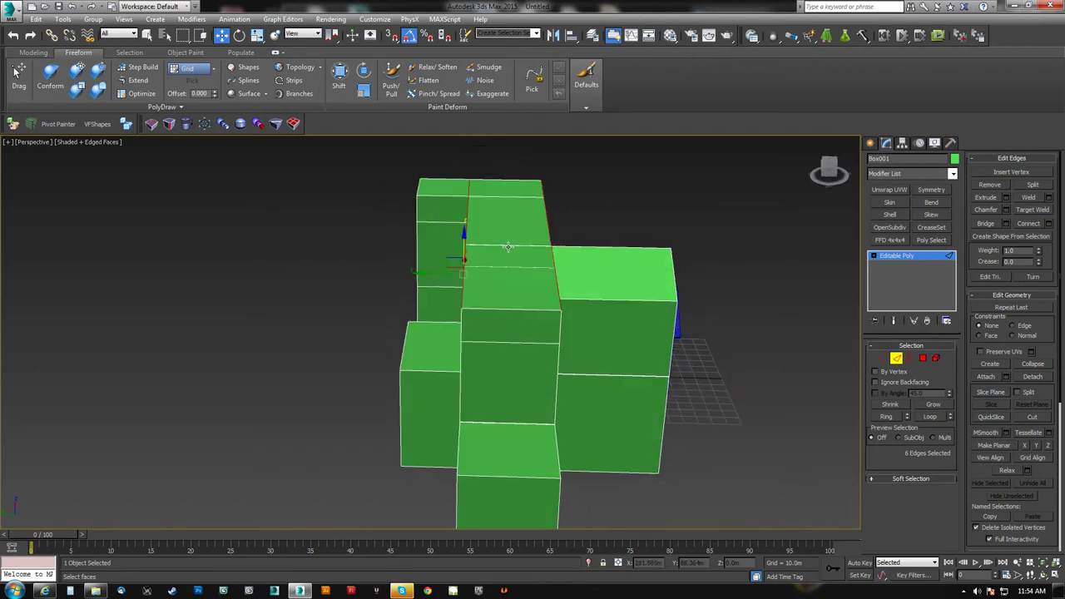
pyautogui.click(1036, 447)
# - Make the single ridge edge at the roof junction planar in Y
pyautogui.keyDown('alt'); pyautogui.moveTo(624, 342); pyautogui.dragTo(570, 347, button='middle'); pyautogui.keyUp('alt')
pyautogui.click(464, 279)
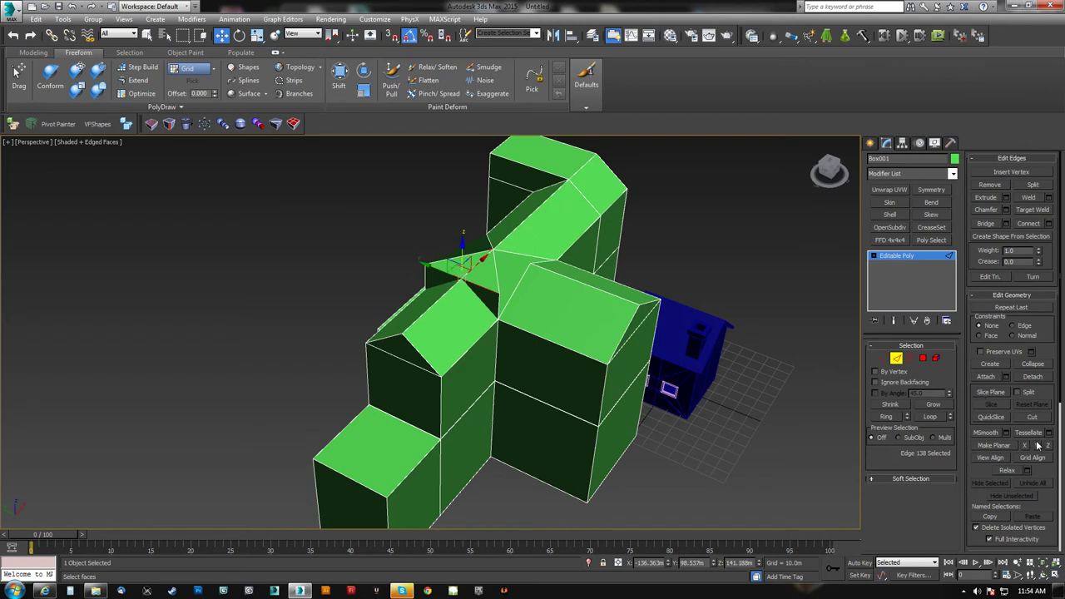
pyautogui.click(1037, 447)
# - Delete the distorted roof polygon between the main ridge and the front wing's roof
pyautogui.keyDown('alt'); pyautogui.moveTo(684, 330); pyautogui.dragTo(500, 351, button='middle'); pyautogui.keyUp('alt')
pyautogui.scroll(4, 533, 315)
pyautogui.keyDown('alt'); pyautogui.moveTo(518, 314); pyautogui.dragTo(532, 304, button='middle'); pyautogui.keyUp('alt')
pyautogui.scroll(2, 533, 304)
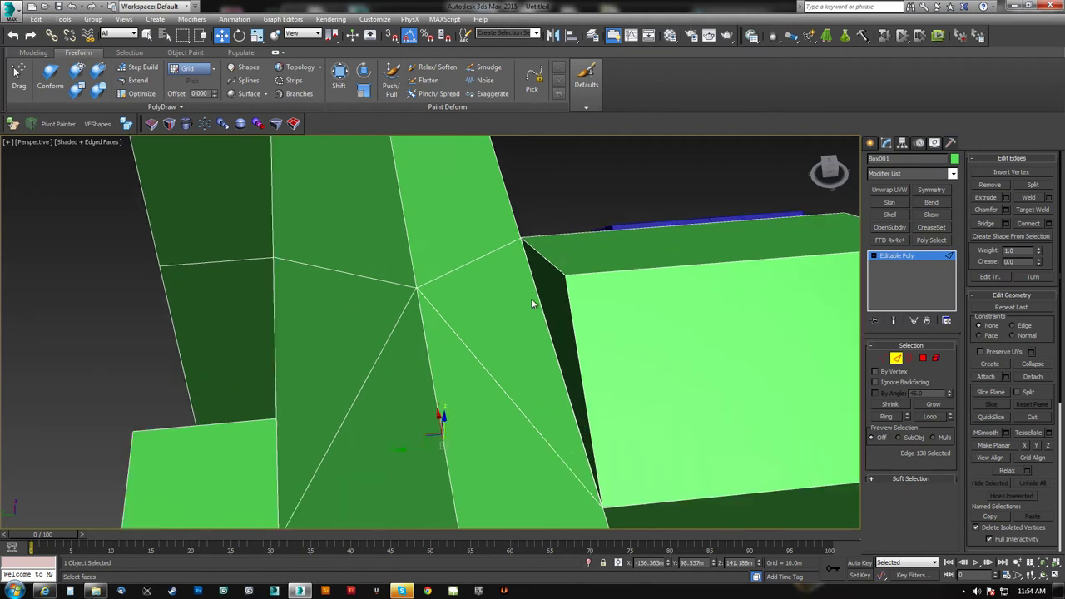
pyautogui.scroll(4, 532, 303)
pyautogui.keyDown('ctrl'); pyautogui.click(923, 359); pyautogui.keyUp('ctrl')
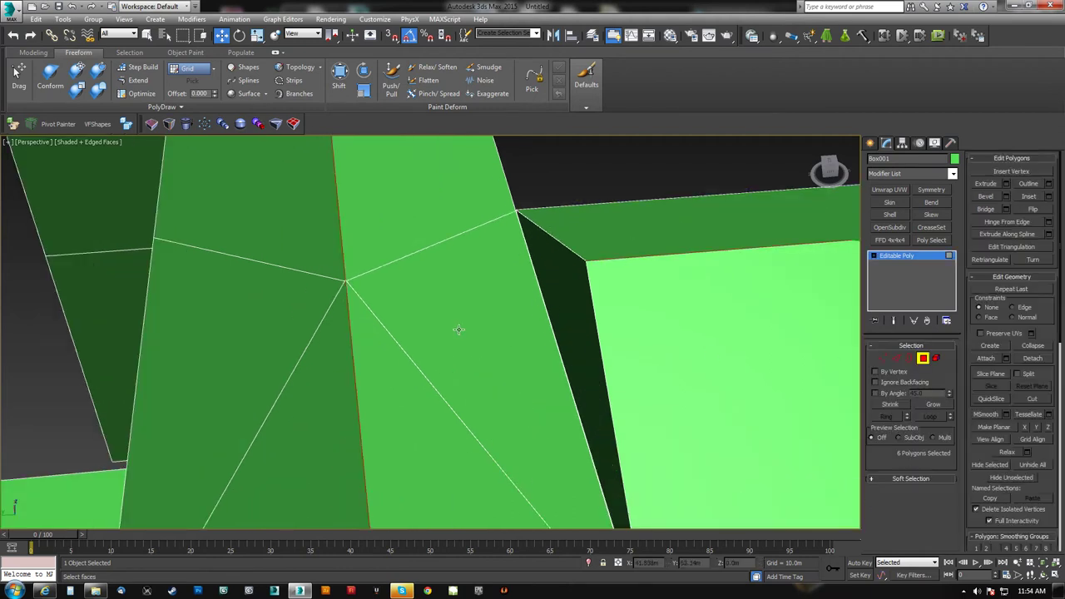
pyautogui.press('Delete')
pyautogui.press('2')
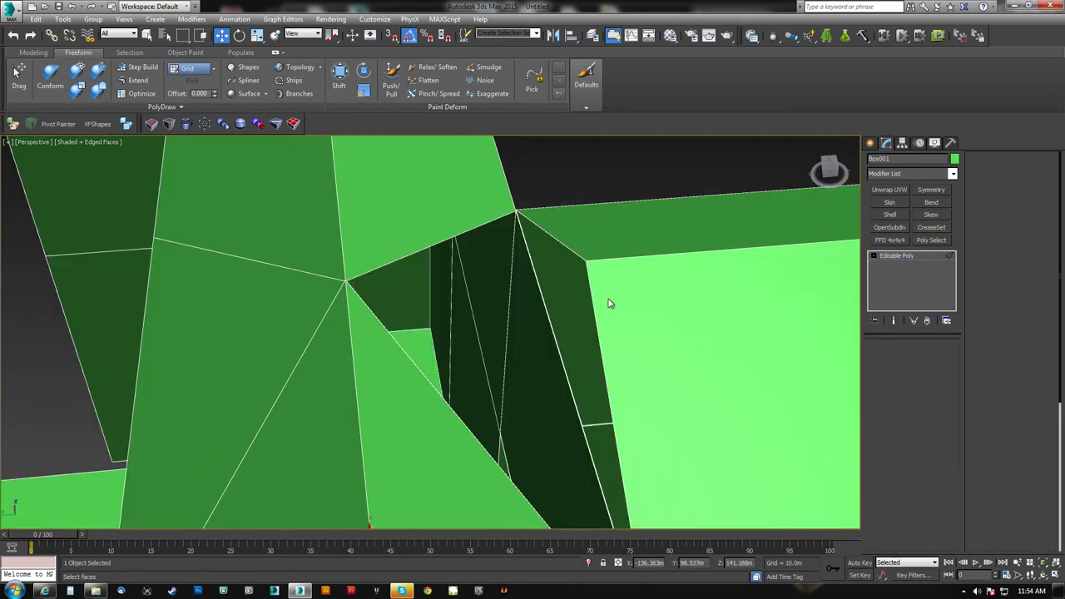
pyautogui.keyDown('ctrl'); pyautogui.click(432, 386); pyautogui.keyUp('ctrl')
pyautogui.keyDown('alt'); pyautogui.moveTo(620, 340); pyautogui.dragTo(649, 308, button='middle'); pyautogui.keyUp('alt')
pyautogui.scroll(-3, 622, 313)
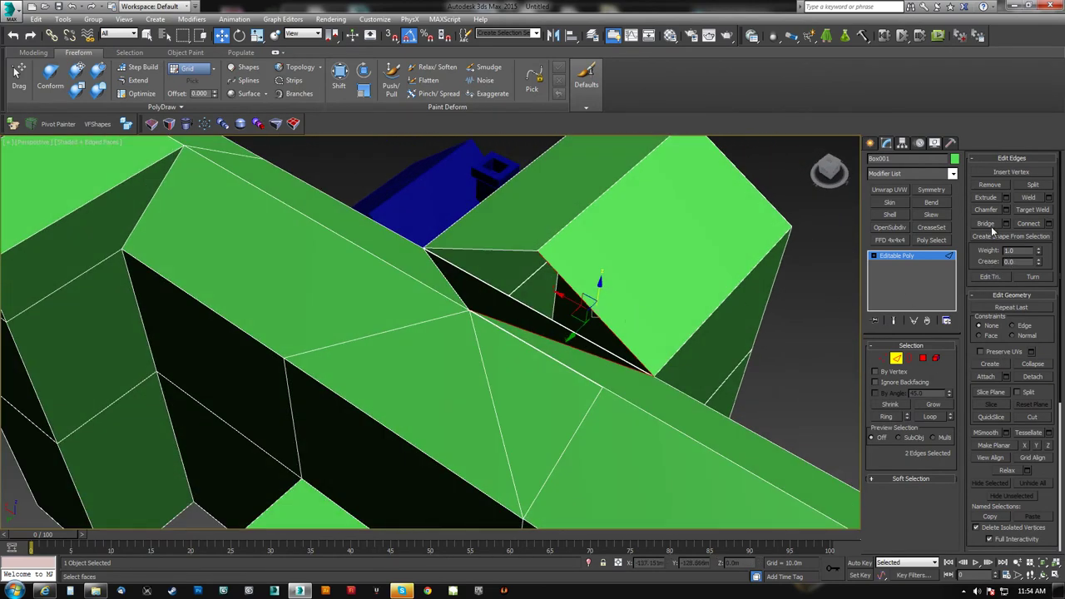
pyautogui.keyDown('alt'); pyautogui.moveTo(833, 275); pyautogui.dragTo(588, 273, button='middle'); pyautogui.keyUp('alt')
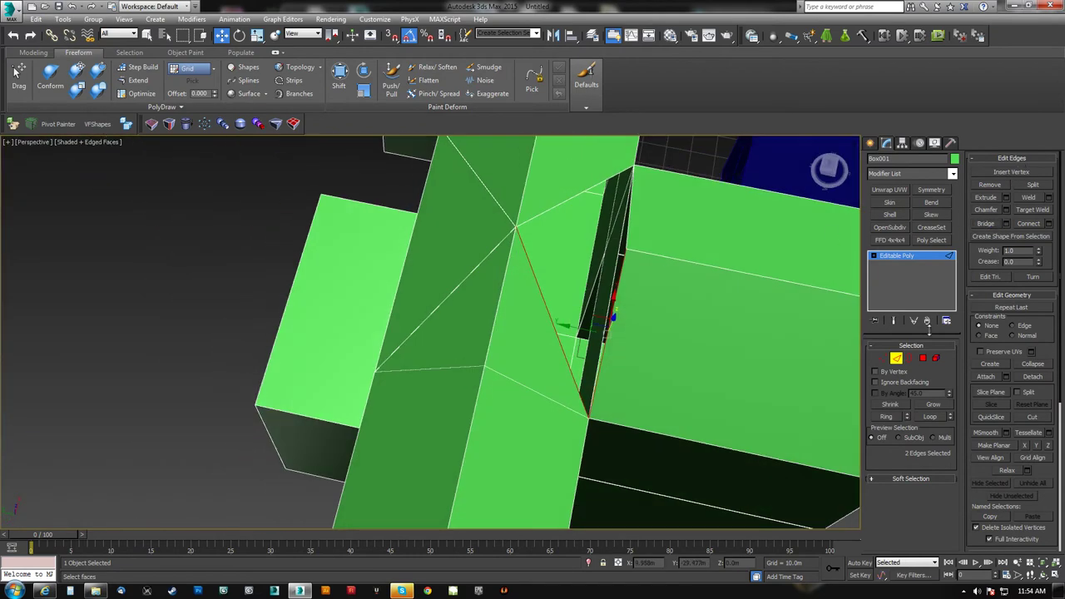
# - Fill the gap between the main ridge and the front wing by creating new polygons from its corner vertices
pyautogui.click(923, 359)
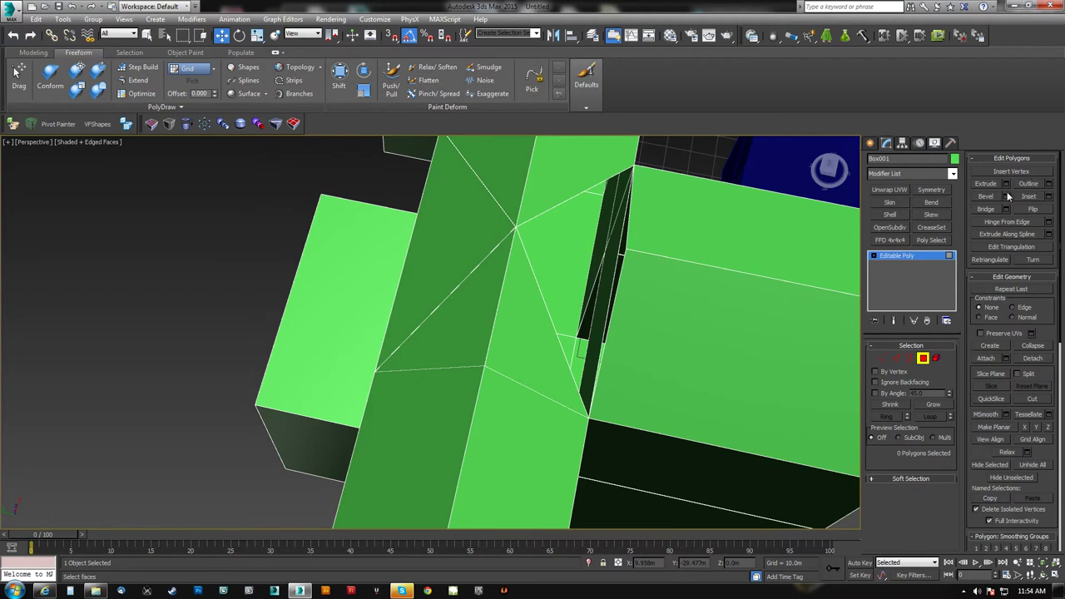
pyautogui.click(991, 345)
pyautogui.click(589, 418)
pyautogui.click(625, 249)
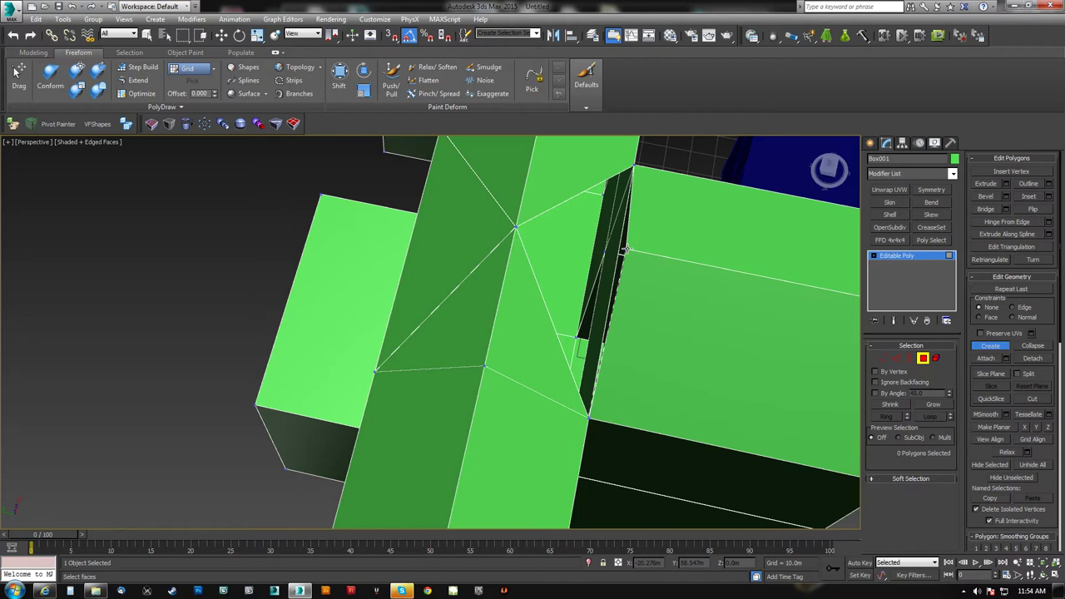
pyautogui.doubleClick(516, 225)
pyautogui.keyDown('alt'); pyautogui.moveTo(607, 293); pyautogui.dragTo(413, 236, button='middle'); pyautogui.keyUp('alt')
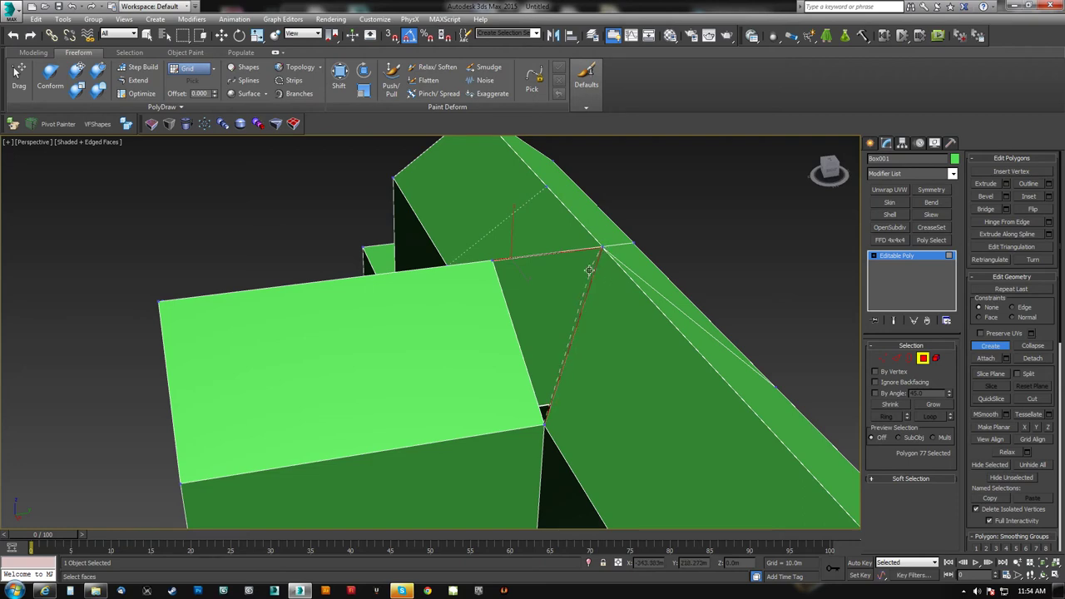
pyautogui.keyDown('alt'); pyautogui.moveTo(603, 250); pyautogui.dragTo(531, 313, button='middle'); pyautogui.keyUp('alt')
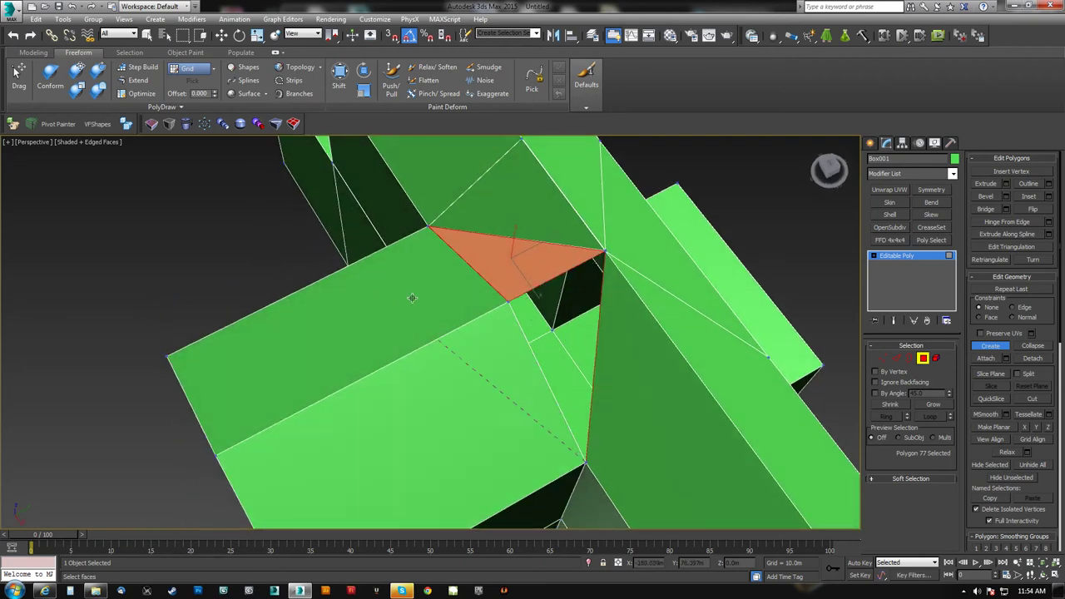
pyautogui.doubleClick(512, 302)
pyautogui.keyDown('alt'); pyautogui.moveTo(508, 302); pyautogui.dragTo(378, 303, button='middle'); pyautogui.keyUp('alt')
# - Select all vertices of the building and weld the overlapping ones
pyautogui.press('1')
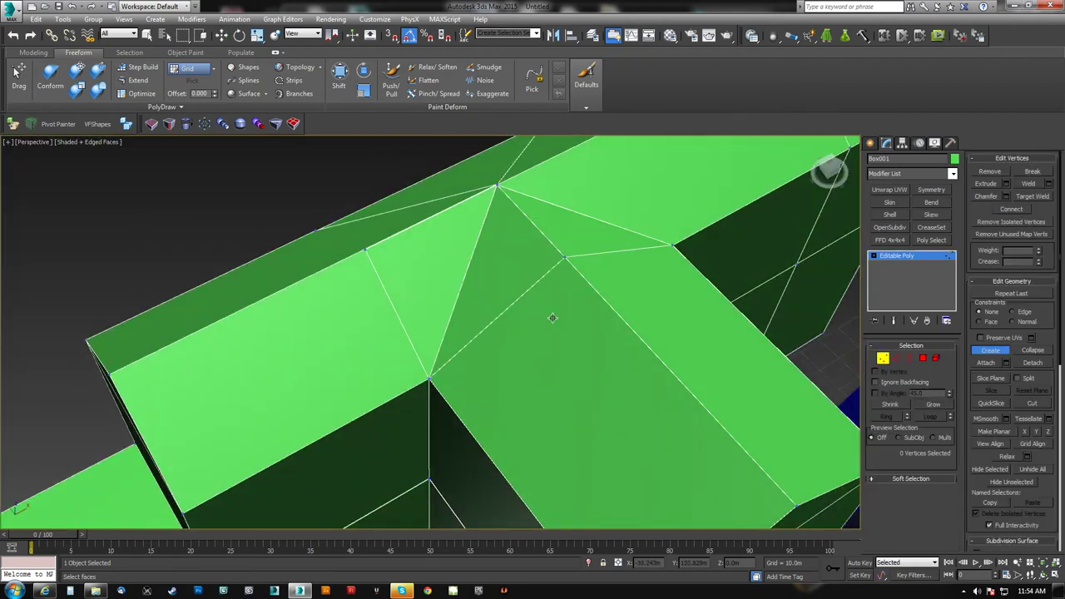
pyautogui.keyDown('alt'); pyautogui.moveTo(555, 317); pyautogui.dragTo(530, 302, button='middle'); pyautogui.keyUp('alt')
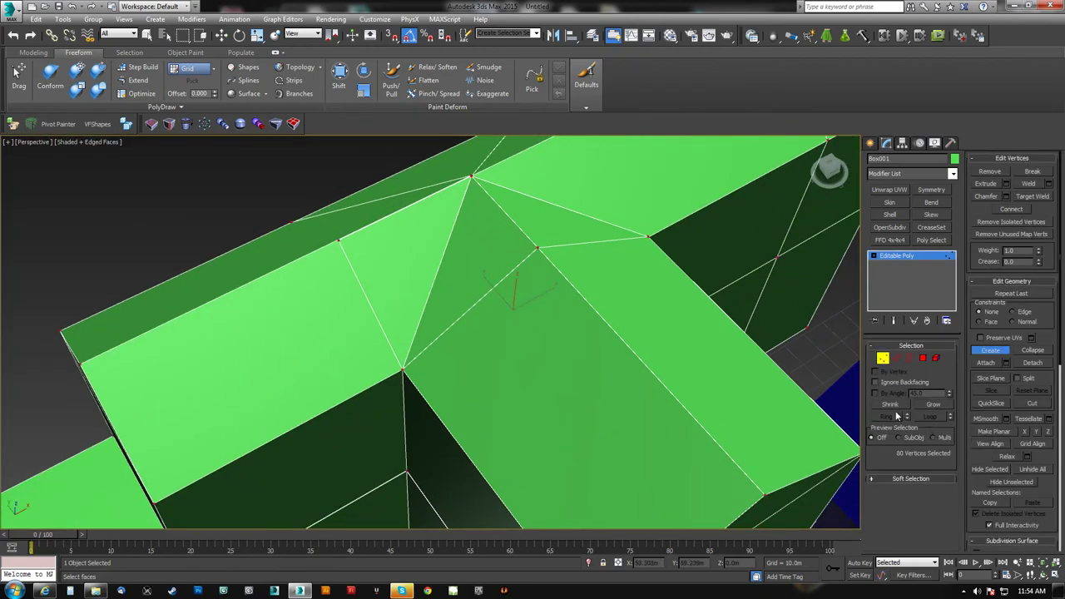
pyautogui.click(1036, 185)
pyautogui.moveTo(618, 342); pyautogui.dragTo(497, 380, button='middle')
pyautogui.scroll(-5, 548, 332)
pyautogui.scroll(4, 518, 345)
# - Cut a new edge across the main roof from one eave vertex over the ridge to the opposite eave
pyautogui.press('1')
pyautogui.rightClick(523, 322)
pyautogui.click(459, 365)
pyautogui.press('2')
pyautogui.click(483, 290)
pyautogui.keyDown('alt'); pyautogui.moveTo(573, 293); pyautogui.dragTo(553, 299, button='middle'); pyautogui.keyUp('alt')
pyautogui.keyDown('alt'); pyautogui.moveTo(662, 262); pyautogui.dragTo(528, 256, button='middle'); pyautogui.keyUp('alt')
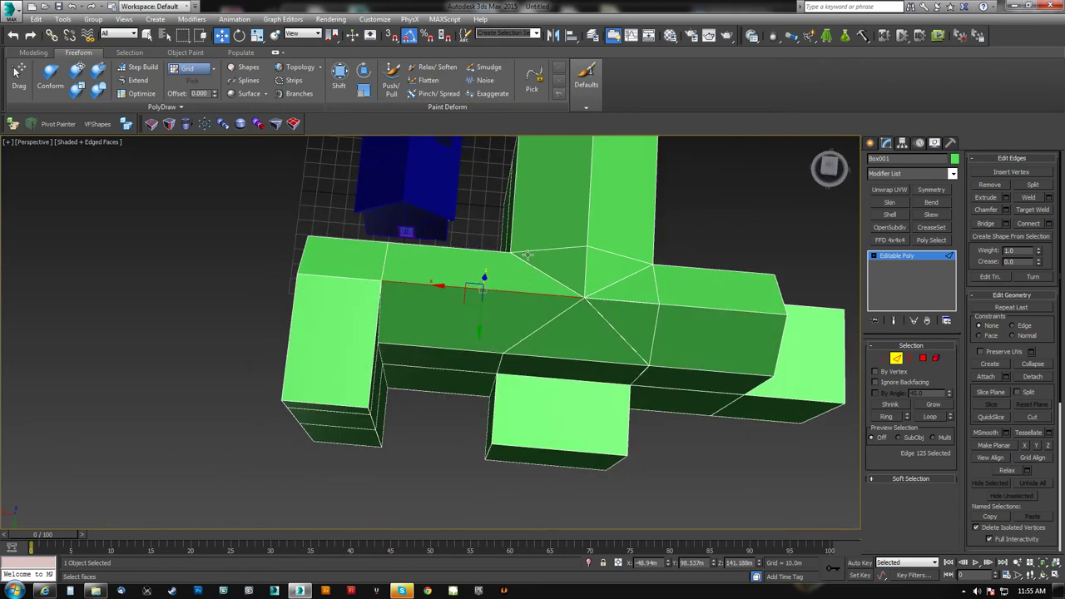
pyautogui.keyDown('alt'); pyautogui.moveTo(489, 354); pyautogui.dragTo(499, 316, button='middle'); pyautogui.keyUp('alt')
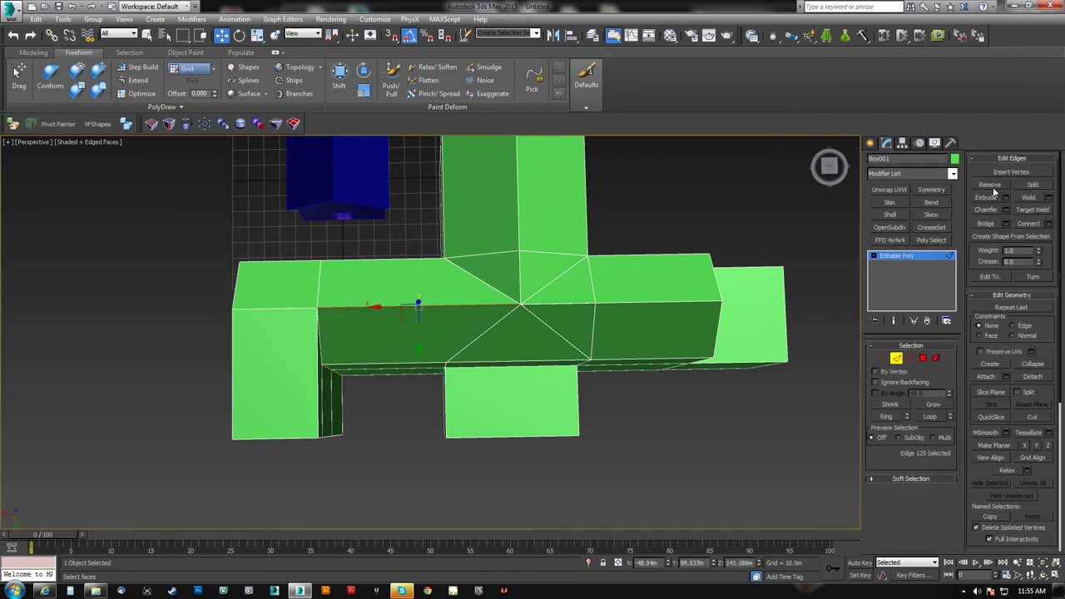
pyautogui.click(1033, 417)
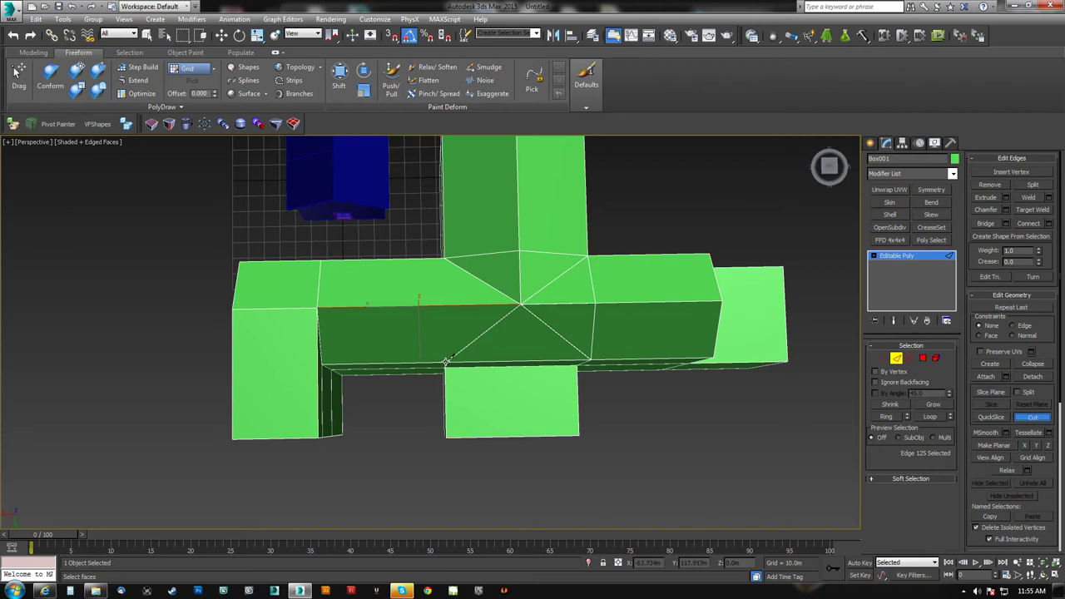
pyautogui.click(446, 362)
pyautogui.click(532, 256)
pyautogui.rightClick(533, 256)
pyautogui.keyDown('alt'); pyautogui.moveTo(476, 333); pyautogui.dragTo(254, 317, button='middle'); pyautogui.keyUp('alt')
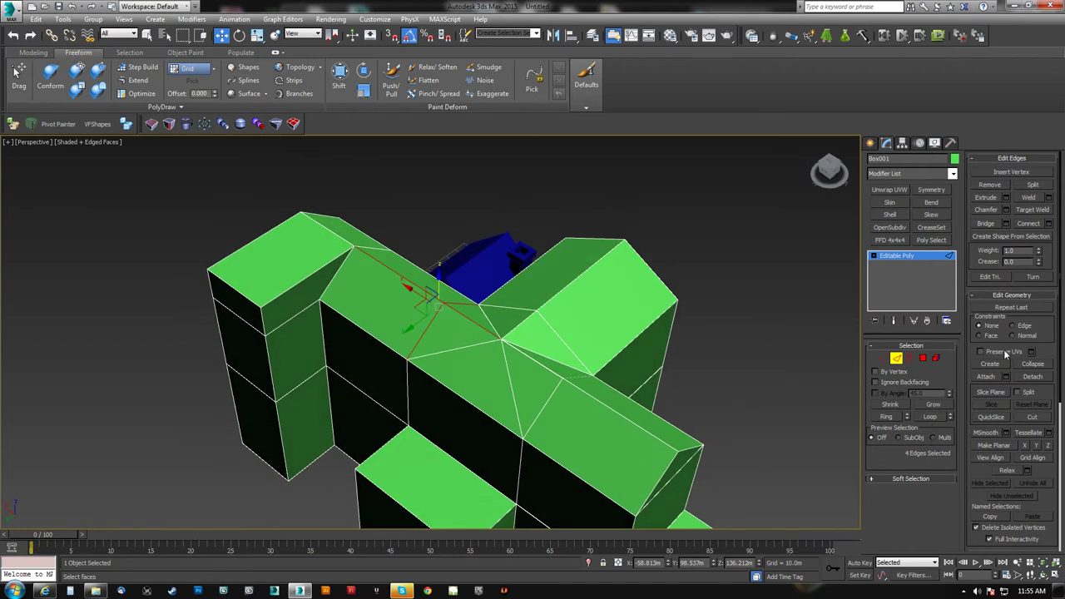
# - Try cutting a freehand zigzag of new edges across the front wing's roof and onto the main roof
pyautogui.click(1030, 417)
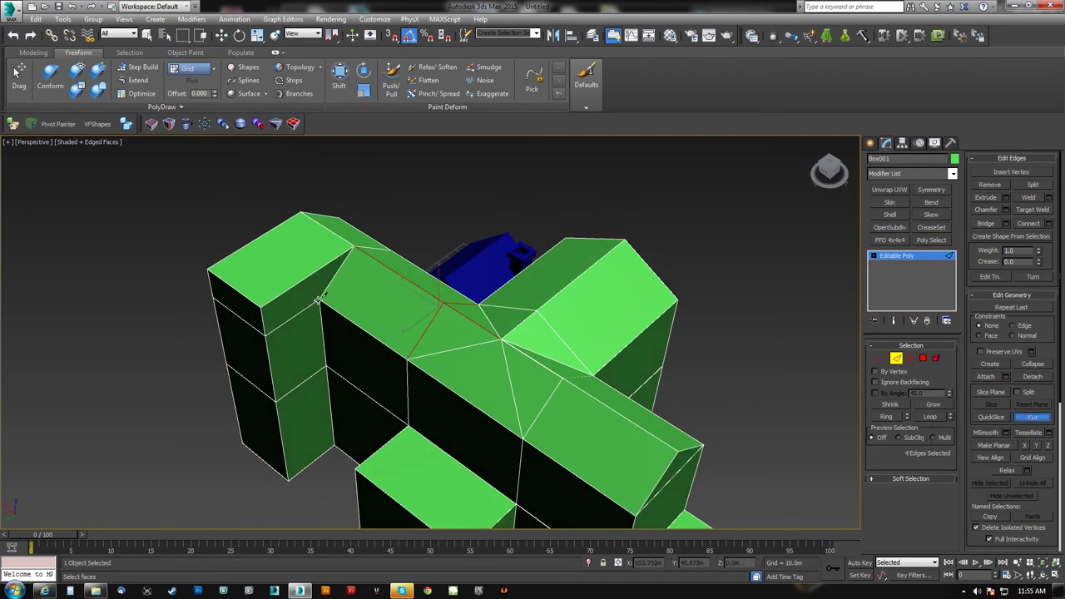
pyautogui.click(209, 270)
pyautogui.keyDown('alt'); pyautogui.moveTo(373, 328); pyautogui.dragTo(398, 207, button='middle'); pyautogui.keyUp('alt')
pyautogui.keyDown('alt'); pyautogui.moveTo(518, 270); pyautogui.dragTo(413, 365, button='middle'); pyautogui.keyUp('alt')
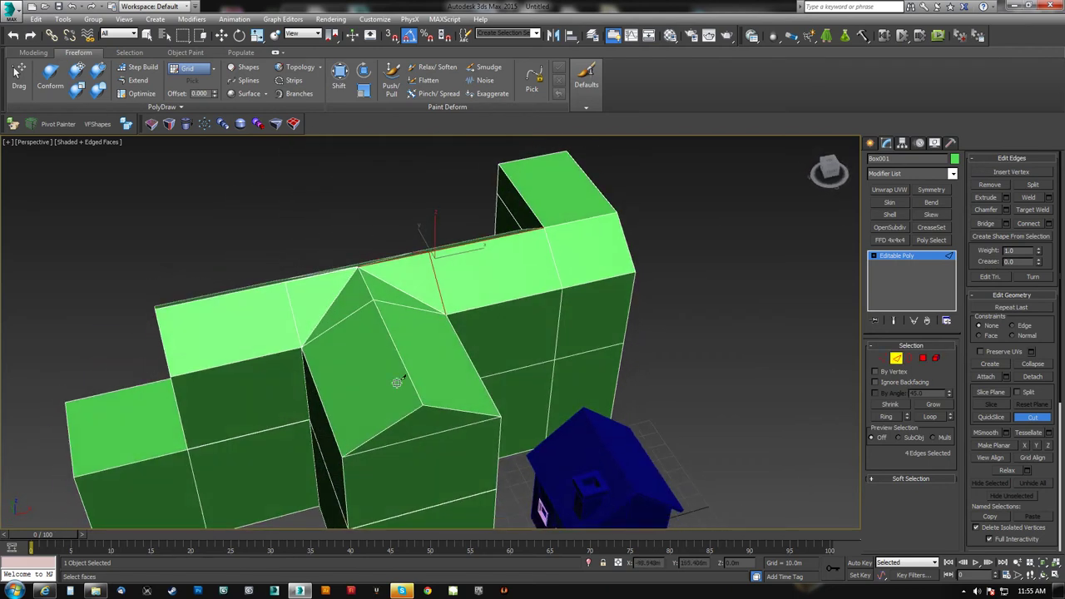
pyautogui.click(343, 456)
pyautogui.click(345, 392)
pyautogui.click(367, 371)
pyautogui.click(392, 383)
pyautogui.click(431, 377)
pyautogui.click(440, 354)
pyautogui.click(417, 326)
pyautogui.click(437, 296)
pyautogui.click(514, 256)
pyautogui.keyDown('alt'); pyautogui.moveTo(500, 348); pyautogui.dragTo(460, 364, button='middle'); pyautogui.keyUp('alt')
# - Undo the freehand cuts on the roofs and leave the Cut tool
pyautogui.hotkey('ctrl', 'z')
pyautogui.hotkey('ctrl', 'z')
pyautogui.hotkey('ctrl', 'z')
pyautogui.hotkey('ctrl', 'z')
pyautogui.hotkey('ctrl', 'z')
pyautogui.hotkey('ctrl', 'z')
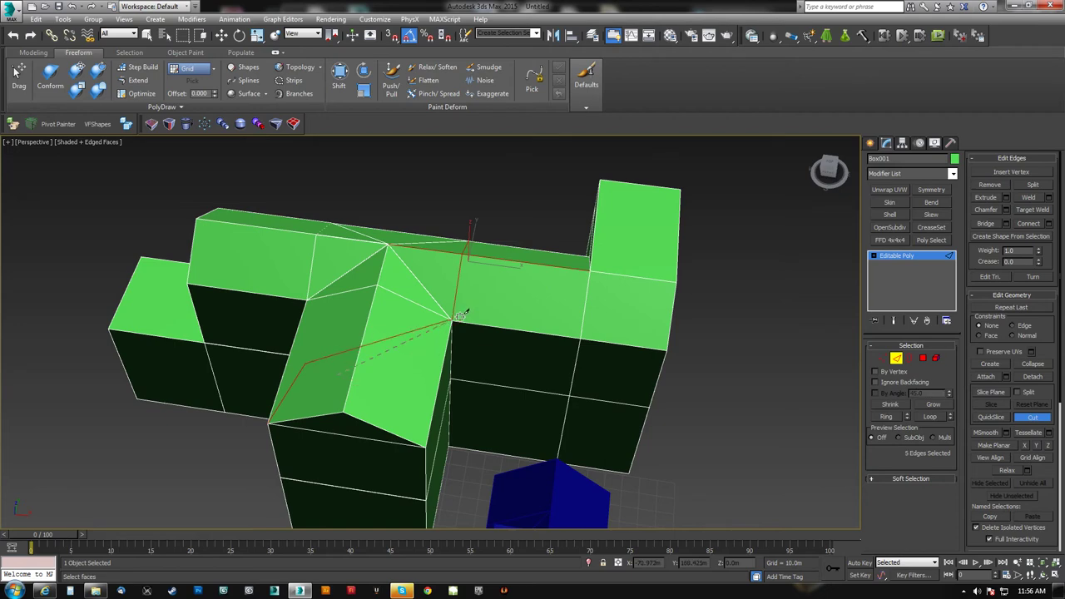
pyautogui.keyDown('alt'); pyautogui.moveTo(331, 435); pyautogui.dragTo(436, 324, button='middle'); pyautogui.keyUp('alt')
pyautogui.rightClick(478, 351)
# - Select the two opposite lengthwise top edges of the flat end block and make them planar in X
pyautogui.keyDown('alt'); pyautogui.moveTo(585, 355); pyautogui.dragTo(281, 321, button='middle'); pyautogui.keyUp('alt')
pyautogui.press('2')
pyautogui.press('2')
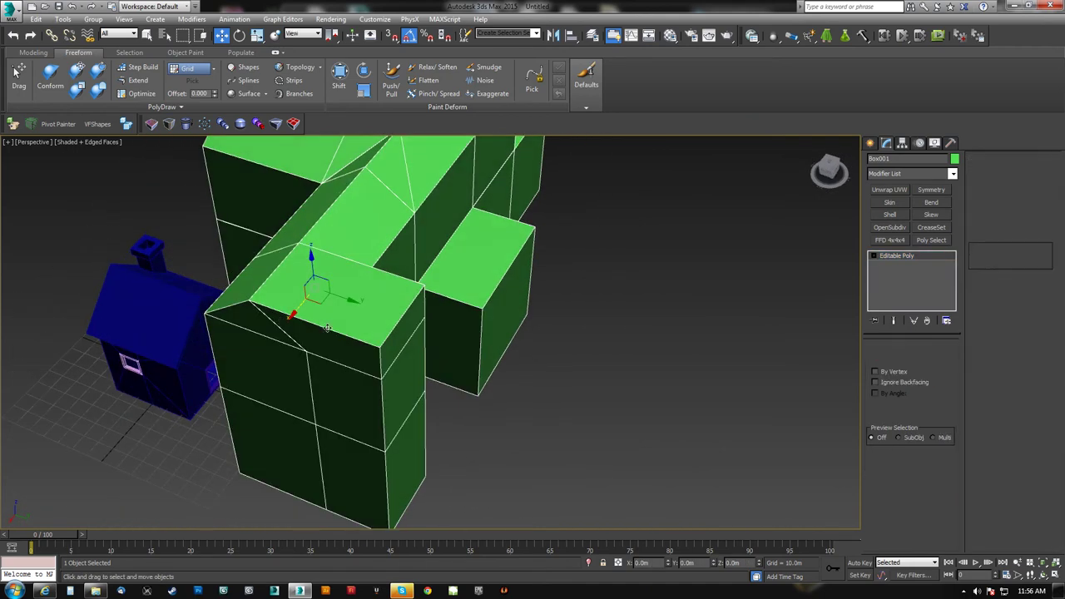
pyautogui.click(331, 336)
pyautogui.keyDown('ctrl'); pyautogui.click(398, 276); pyautogui.keyUp('ctrl')
pyautogui.keyDown('alt'); pyautogui.moveTo(376, 279); pyautogui.dragTo(379, 229, button='middle'); pyautogui.keyUp('alt')
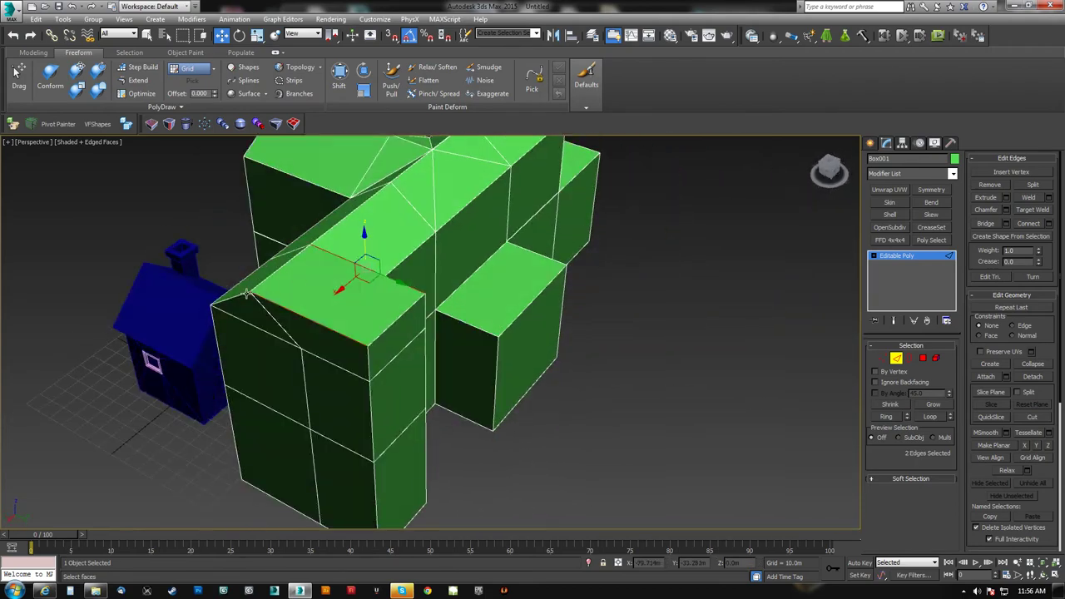
pyautogui.keyDown('alt'); pyautogui.moveTo(230, 297); pyautogui.dragTo(284, 314, button='middle'); pyautogui.keyUp('alt')
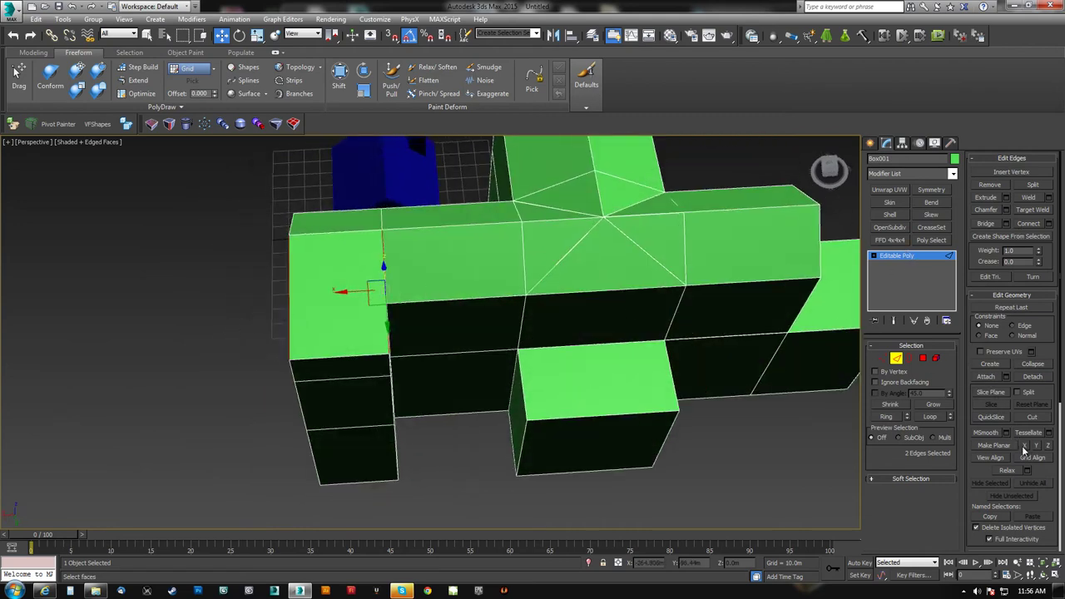
pyautogui.click(1024, 448)
# - Weld all vertices of the building again to merge those at the new end ridge
pyautogui.keyDown('alt'); pyautogui.moveTo(466, 308); pyautogui.dragTo(490, 308, button='middle'); pyautogui.keyUp('alt')
pyautogui.press('1')
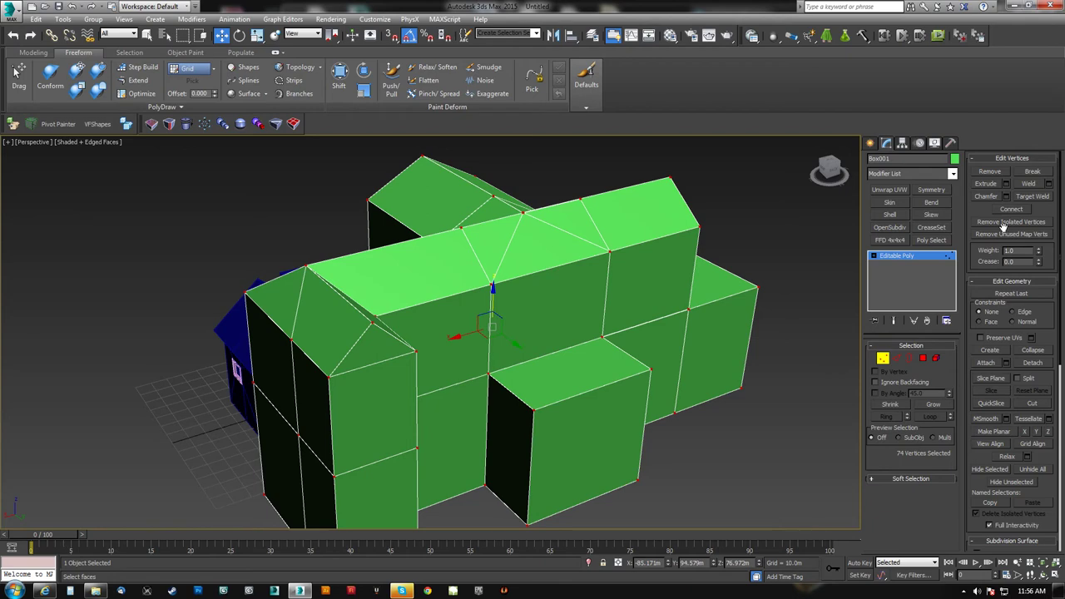
pyautogui.click(1031, 183)
pyautogui.keyDown('alt'); pyautogui.moveTo(466, 283); pyautogui.dragTo(574, 350, button='middle'); pyautogui.keyUp('alt')
# - Extrude the top face of the low side block upwards to just below the main roof's eave
pyautogui.click(922, 358)
pyautogui.click(587, 338)
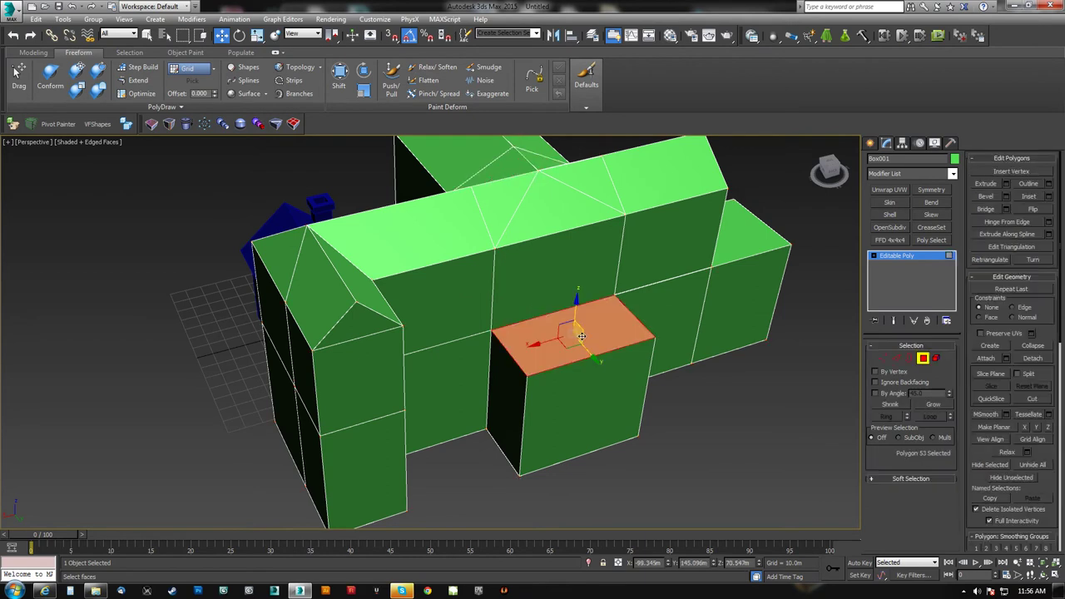
pyautogui.click(986, 184)
pyautogui.keyDown('alt'); pyautogui.moveTo(809, 253); pyautogui.dragTo(749, 258, button='middle'); pyautogui.keyUp('alt')
pyautogui.moveTo(574, 333); pyautogui.dragTo(581, 184)
# - Check whether the raised side block's inner top edge is attached to the main wall by moving it
pyautogui.keyDown('alt'); pyautogui.moveTo(590, 311); pyautogui.dragTo(461, 283, button='middle'); pyautogui.keyUp('alt')
pyautogui.moveTo(509, 308); pyautogui.dragTo(547, 333, button='middle')
pyautogui.press('F3')
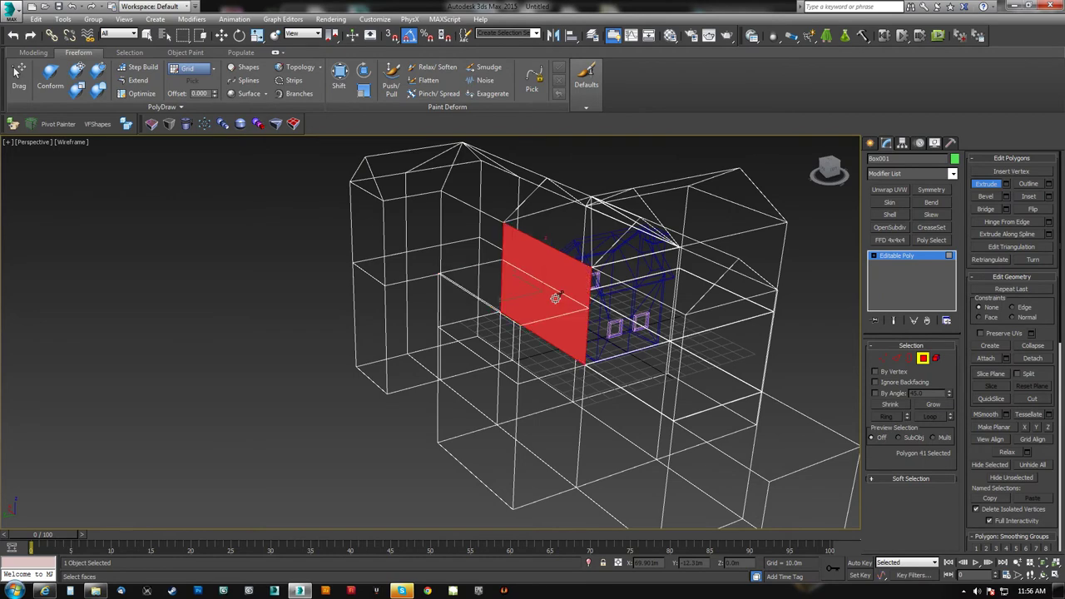
pyautogui.press('F3')
pyautogui.moveTo(566, 344)
pyautogui.keyDown('alt'); pyautogui.mouseDown(button='middle')
pyautogui.moveTo(576, 316)
pyautogui.moveTo(573, 331)
pyautogui.moveTo(535, 337)
pyautogui.moveTo(611, 317)
pyautogui.moveTo(527, 352)
pyautogui.mouseUp(button='middle'); pyautogui.keyUp('alt')
pyautogui.scroll(5, 528, 348)
pyautogui.press('2')
pyautogui.click(550, 329)
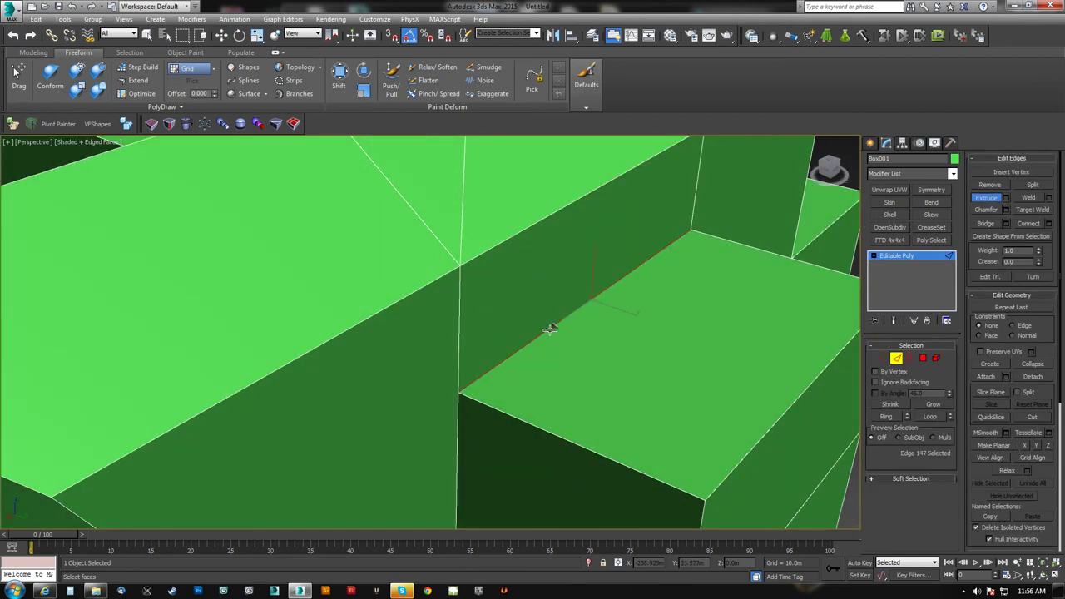
pyautogui.press('w')
pyautogui.keyDown('alt'); pyautogui.moveTo(612, 312); pyautogui.dragTo(669, 405, button='middle'); pyautogui.keyUp('alt')
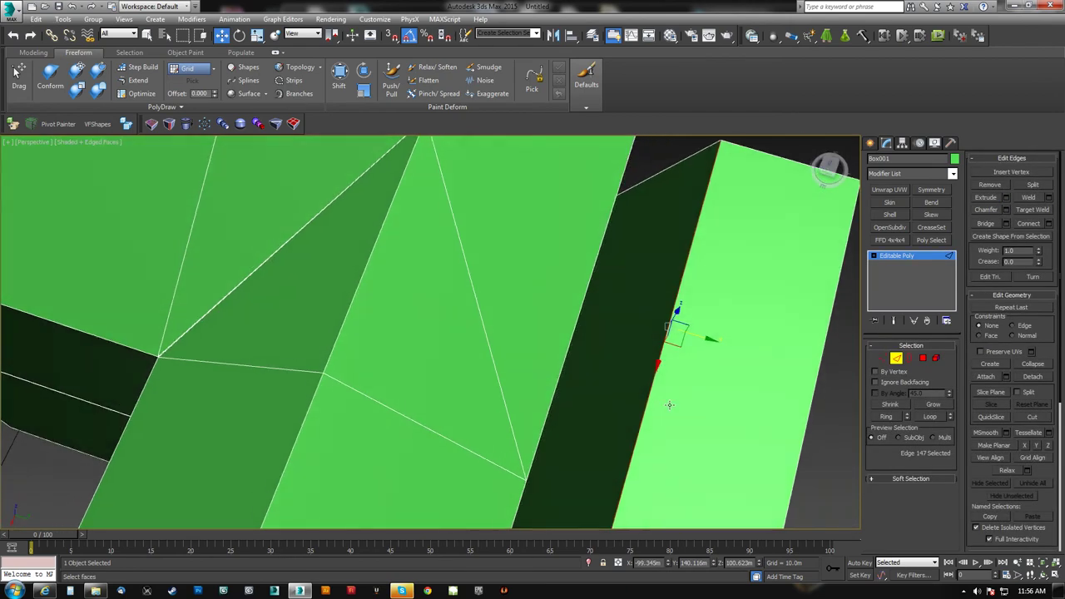
pyautogui.scroll(-3, 624, 377)
pyautogui.keyDown('alt'); pyautogui.moveTo(623, 377); pyautogui.dragTo(518, 286, button='middle'); pyautogui.keyUp('alt')
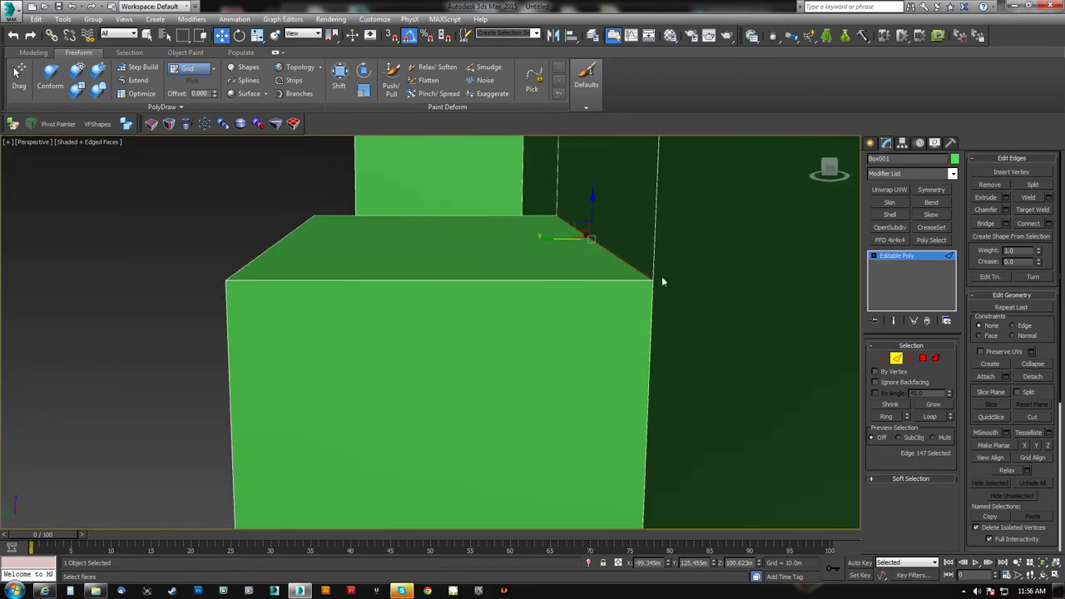
# - Examine the vertical edges where the raised side block meets the main wall by selecting them individually
pyautogui.keyDown('alt'); pyautogui.moveTo(649, 290); pyautogui.dragTo(519, 362, button='middle'); pyautogui.keyUp('alt')
pyautogui.scroll(-5, 547, 319)
pyautogui.scroll(4, 546, 306)
pyautogui.click(540, 366)
pyautogui.click(539, 366)
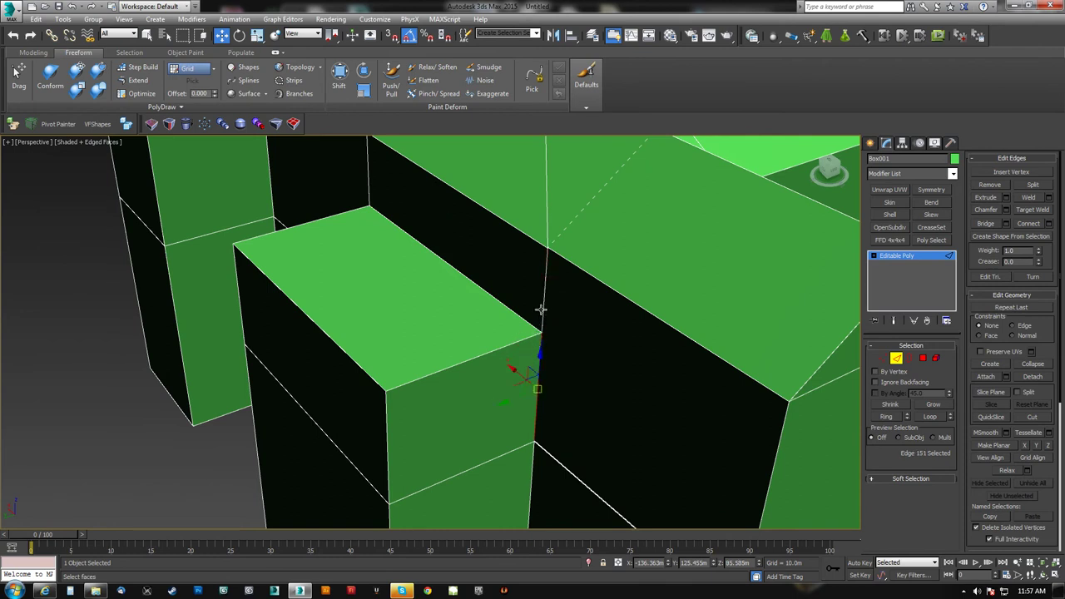
pyautogui.click(516, 315)
pyautogui.keyDown('alt'); pyautogui.moveTo(416, 272); pyautogui.dragTo(481, 312, button='middle'); pyautogui.keyUp('alt')
pyautogui.hotkey('ctrl', 'z')
pyautogui.hotkey('ctrl', 'z')
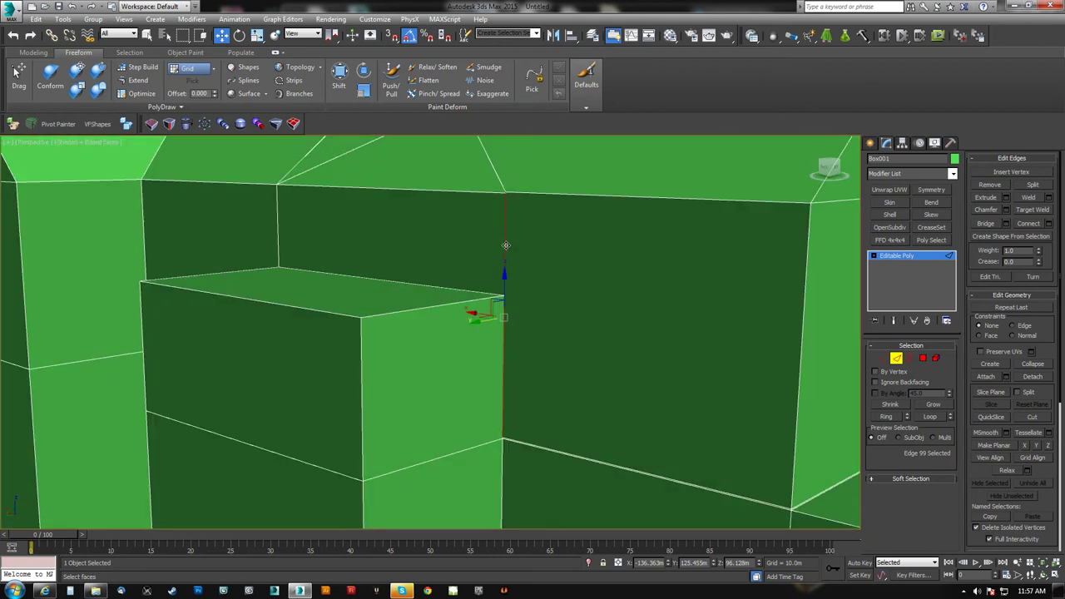
pyautogui.click(279, 236)
pyautogui.moveTo(502, 241); pyautogui.dragTo(500, 242, button='middle')
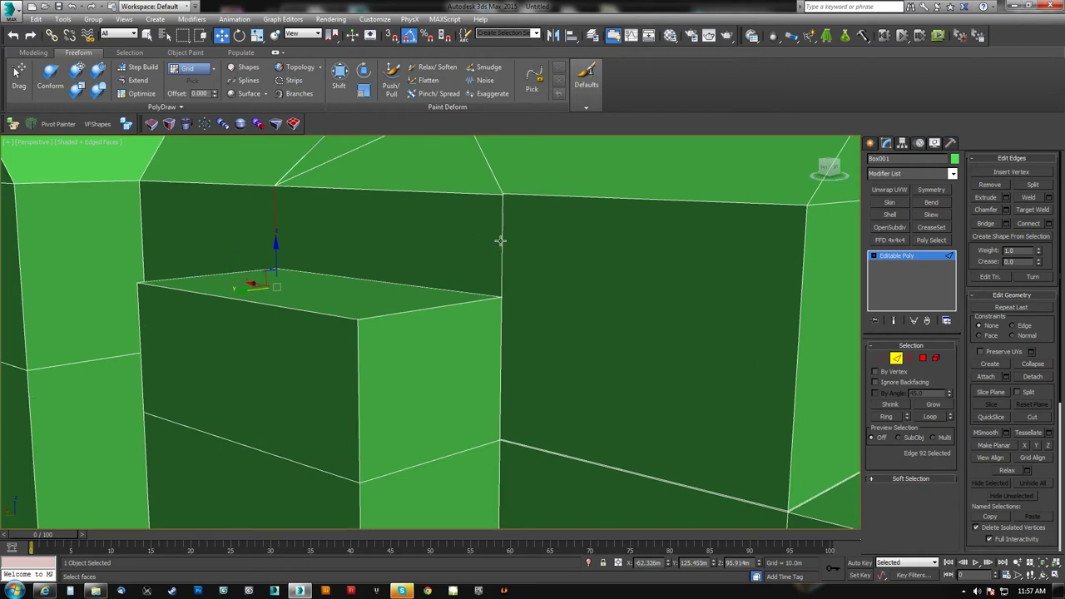
# - Select the upper storey's vertical edges around the building and connect them with a horizontal edge line
pyautogui.scroll(-6, 500, 241)
pyautogui.click(618, 266)
pyautogui.click(889, 416)
pyautogui.keyDown('alt'); pyautogui.moveTo(556, 271); pyautogui.dragTo(542, 318, button='middle'); pyautogui.keyUp('alt')
pyautogui.keyDown('ctrl'); pyautogui.click(377, 217); pyautogui.keyUp('ctrl')
pyautogui.keyDown('ctrl'); pyautogui.click(280, 204); pyautogui.keyUp('ctrl')
pyautogui.keyDown('ctrl'); pyautogui.click(228, 218); pyautogui.keyUp('ctrl')
pyautogui.click(887, 417)
pyautogui.keyDown('alt'); pyautogui.moveTo(650, 341); pyautogui.dragTo(412, 277, button='middle'); pyautogui.keyUp('alt')
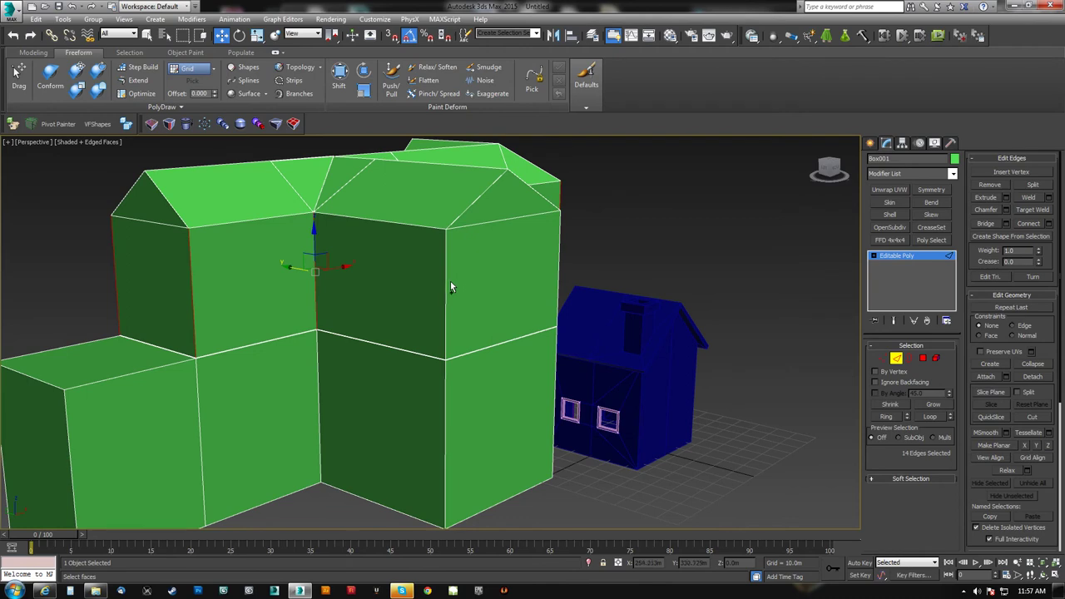
pyautogui.keyDown('ctrl'); pyautogui.click(446, 282); pyautogui.keyUp('ctrl')
pyautogui.keyDown('ctrl'); pyautogui.click(556, 269); pyautogui.keyUp('ctrl')
pyautogui.keyDown('alt'); pyautogui.moveTo(556, 269); pyautogui.dragTo(474, 269, button='middle'); pyautogui.keyUp('alt')
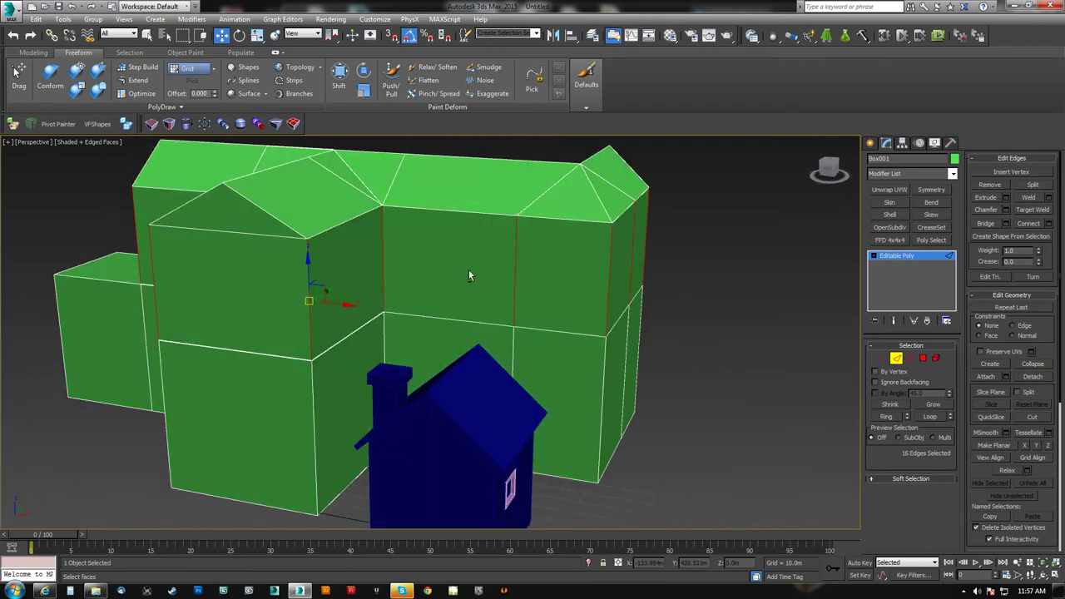
pyautogui.click(1029, 223)
# - Move the new horizontal edge line along Z and snap it to the height of the side block's top
pyautogui.keyDown('alt'); pyautogui.moveTo(749, 267); pyautogui.dragTo(448, 282, button='middle'); pyautogui.keyUp('alt')
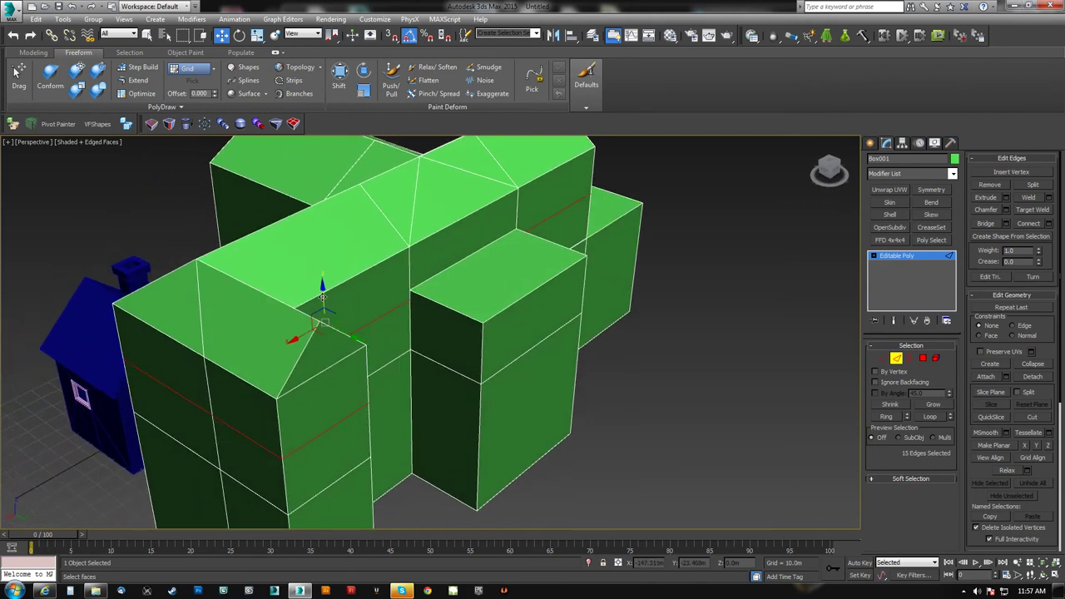
pyautogui.moveTo(323, 295); pyautogui.dragTo(416, 297)
pyautogui.moveTo(408, 301); pyautogui.dragTo(431, 297, button='middle')
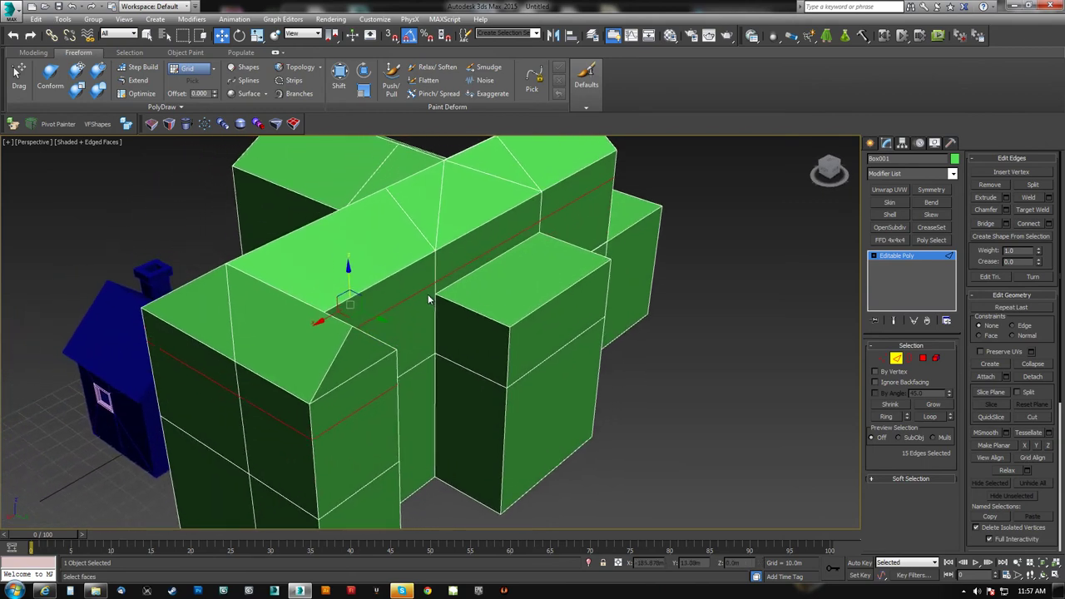
pyautogui.scroll(6, 467, 285)
pyautogui.press('s')
pyautogui.moveTo(469, 276); pyautogui.dragTo(469, 315)
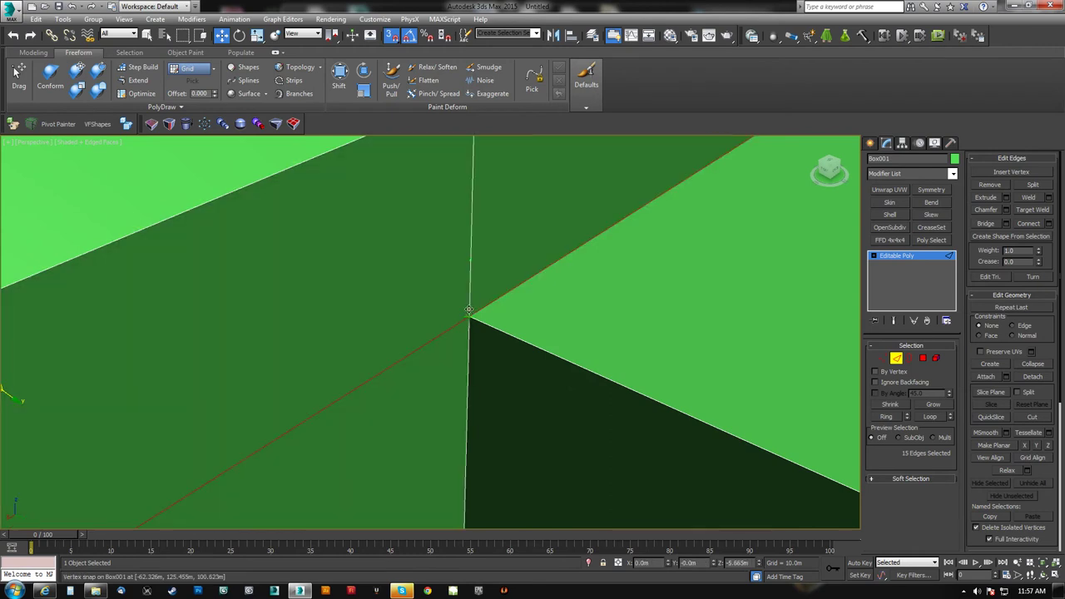
pyautogui.scroll(-6, 468, 314)
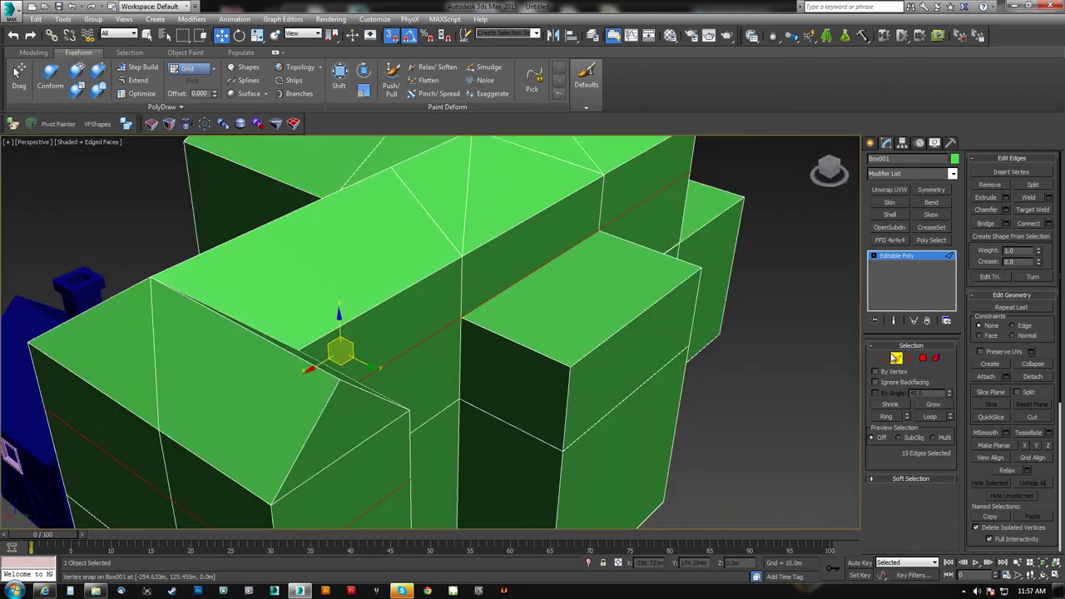
# - Move the side block's inner top edge outward along Y, away from the main wall
pyautogui.click(530, 275)
pyautogui.moveTo(567, 283); pyautogui.dragTo(516, 282)
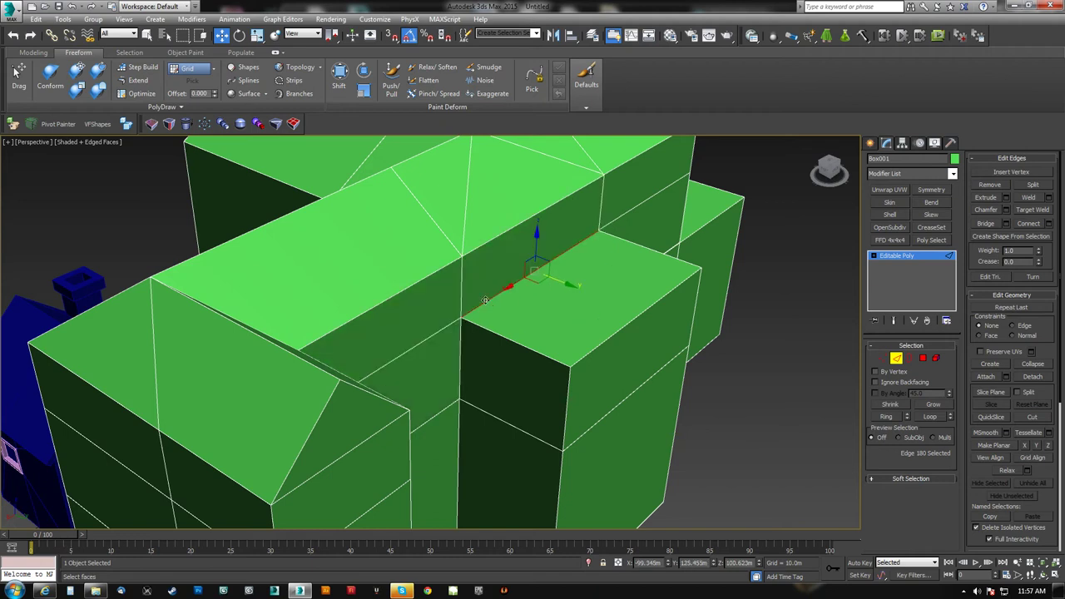
pyautogui.doubleClick(485, 301)
pyautogui.click(500, 293)
pyautogui.moveTo(566, 285); pyautogui.dragTo(601, 297)
pyautogui.keyDown('alt'); pyautogui.moveTo(601, 297); pyautogui.dragTo(594, 345, button='middle'); pyautogui.keyUp('alt')
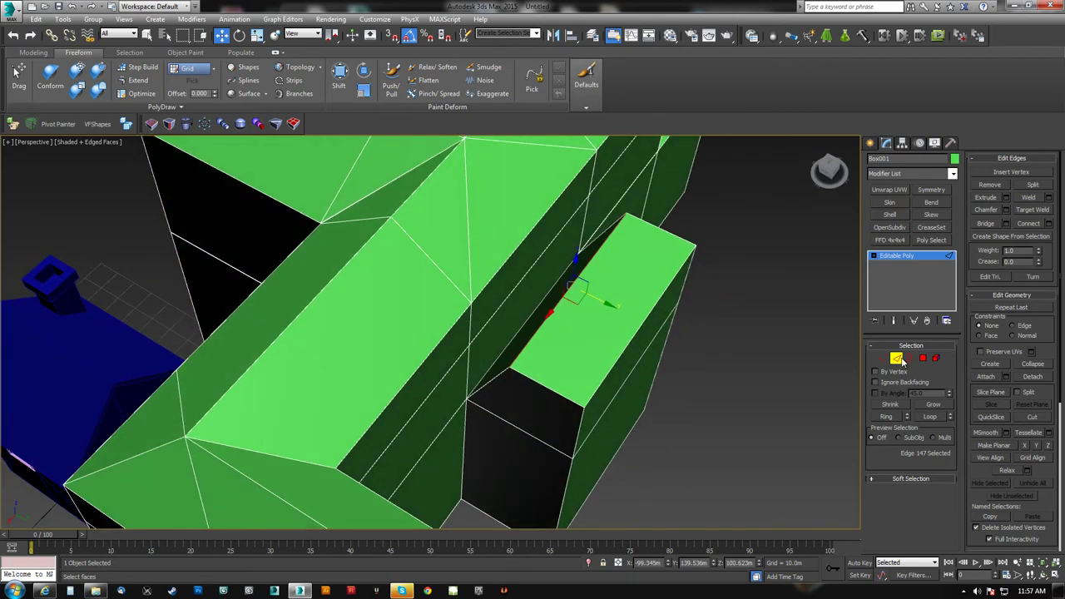
# - Delete the two exposed polygons between the side block and the main wall
pyautogui.click(923, 358)
pyautogui.click(531, 324)
pyautogui.keyDown('ctrl'); pyautogui.click(524, 316); pyautogui.keyUp('ctrl')
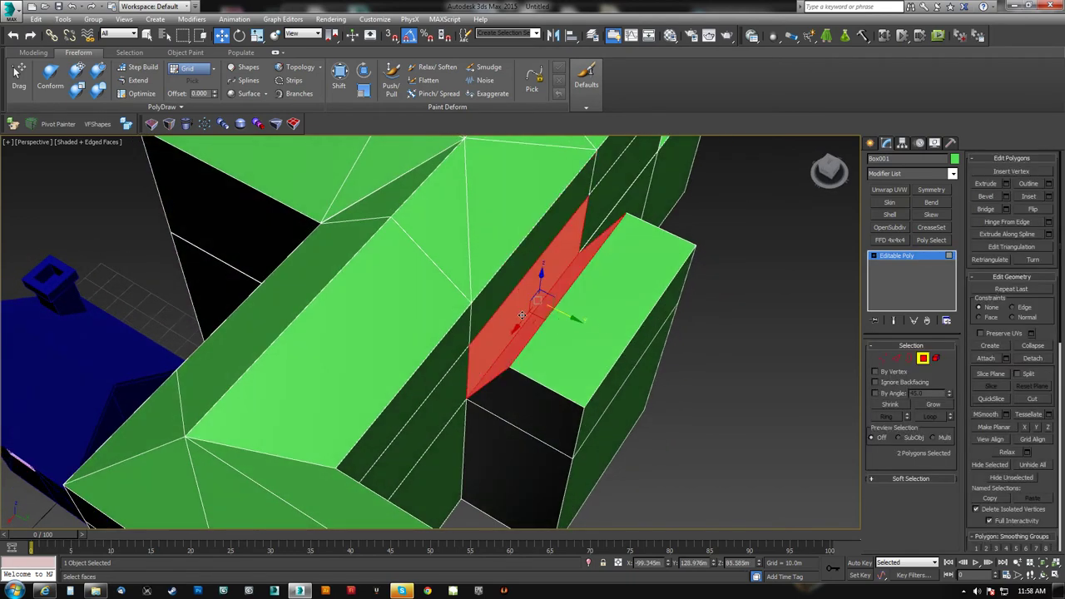
pyautogui.press('Delete')
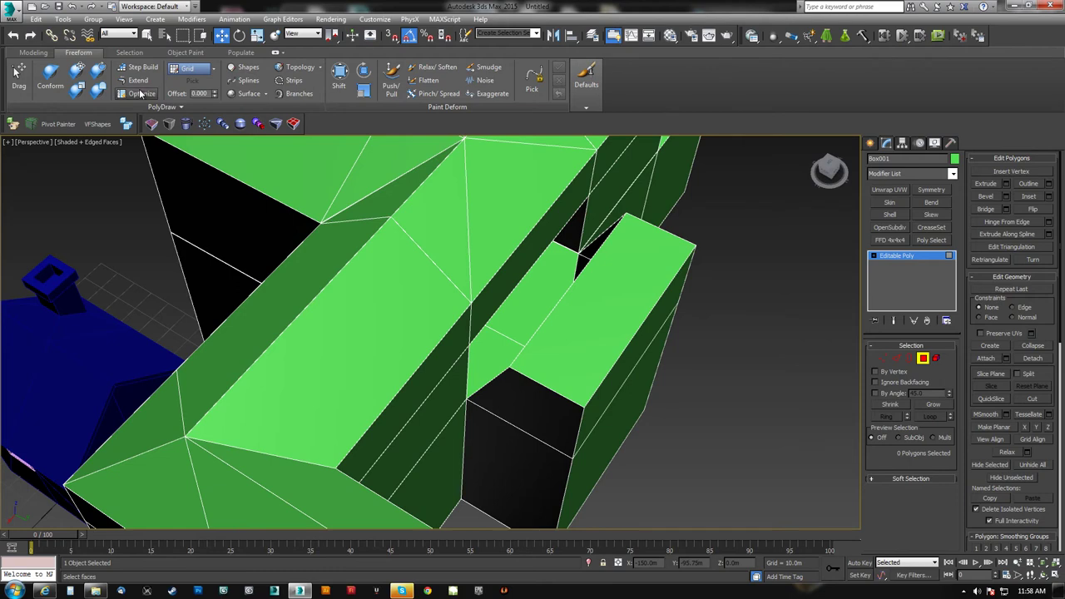
# - Collapse the gap with Optimize so both inner top corners of the side block meet the main wall
pyautogui.keyDown('alt'); pyautogui.moveTo(563, 204); pyautogui.dragTo(628, 227, button='middle'); pyautogui.keyUp('alt')
pyautogui.moveTo(623, 210); pyautogui.dragTo(583, 198)
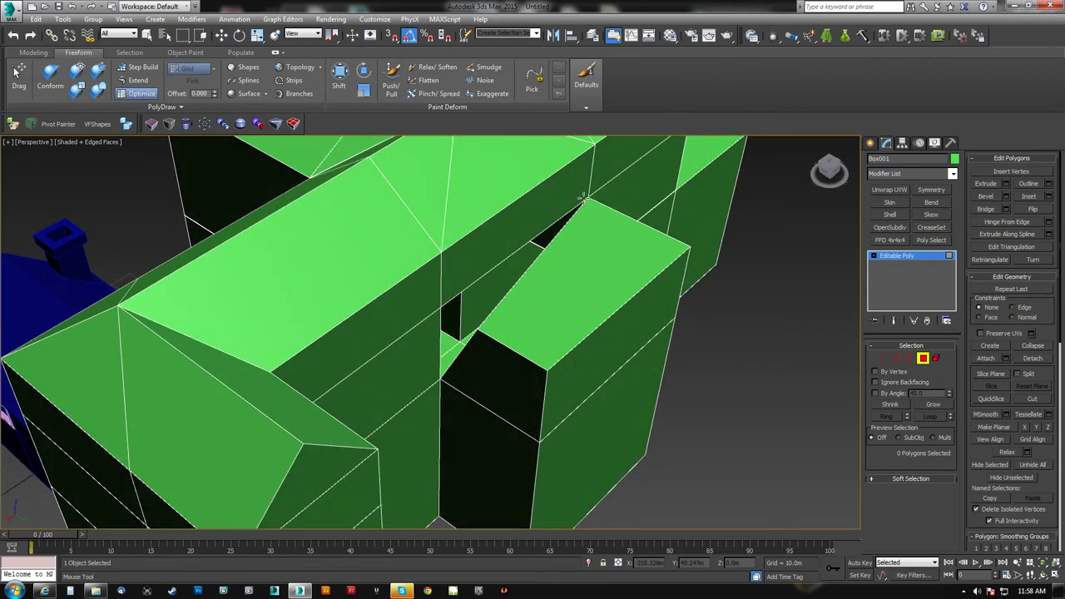
pyautogui.keyDown('alt'); pyautogui.moveTo(483, 347); pyautogui.dragTo(459, 326, button='middle'); pyautogui.keyUp('alt')
pyautogui.press('q')
pyautogui.keyDown('alt'); pyautogui.moveTo(562, 324); pyautogui.dragTo(631, 324, button='middle'); pyautogui.keyUp('alt')
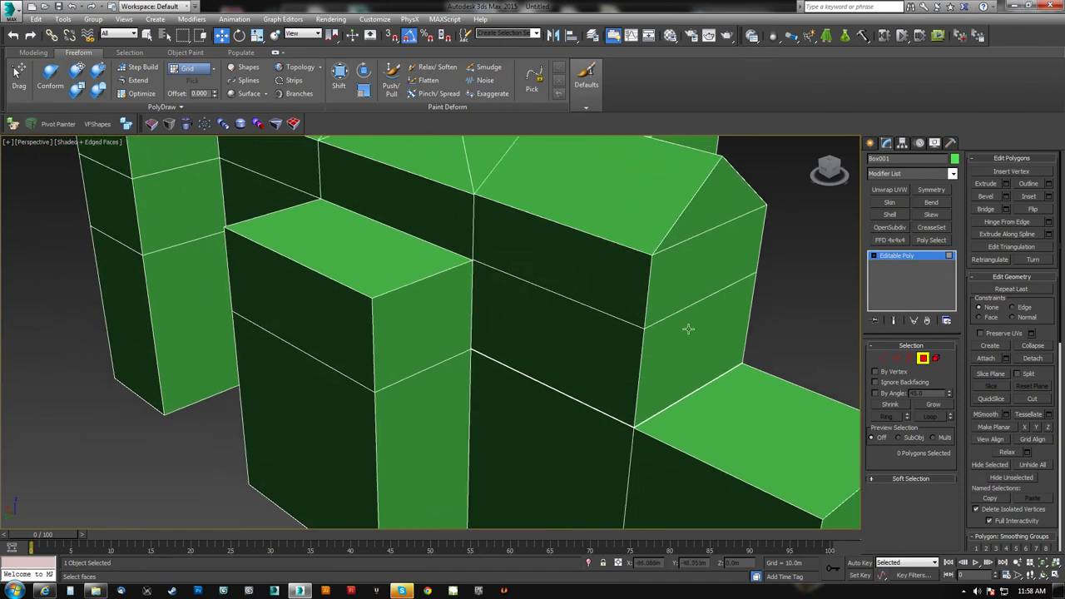
pyautogui.press('2')
pyautogui.click(373, 341)
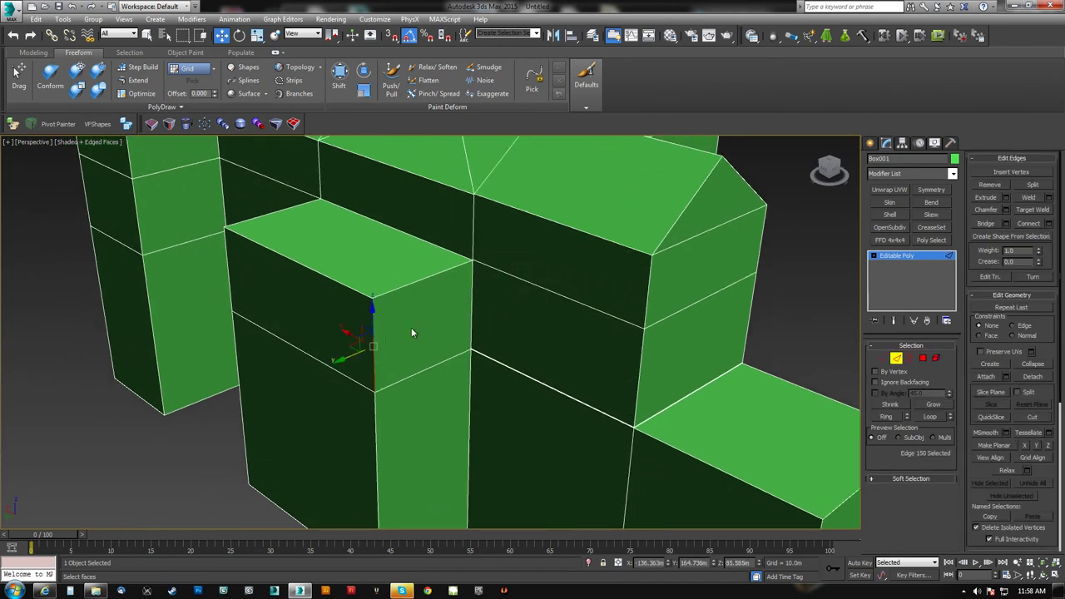
pyautogui.keyDown('ctrl'); pyautogui.click(470, 312); pyautogui.keyUp('ctrl')
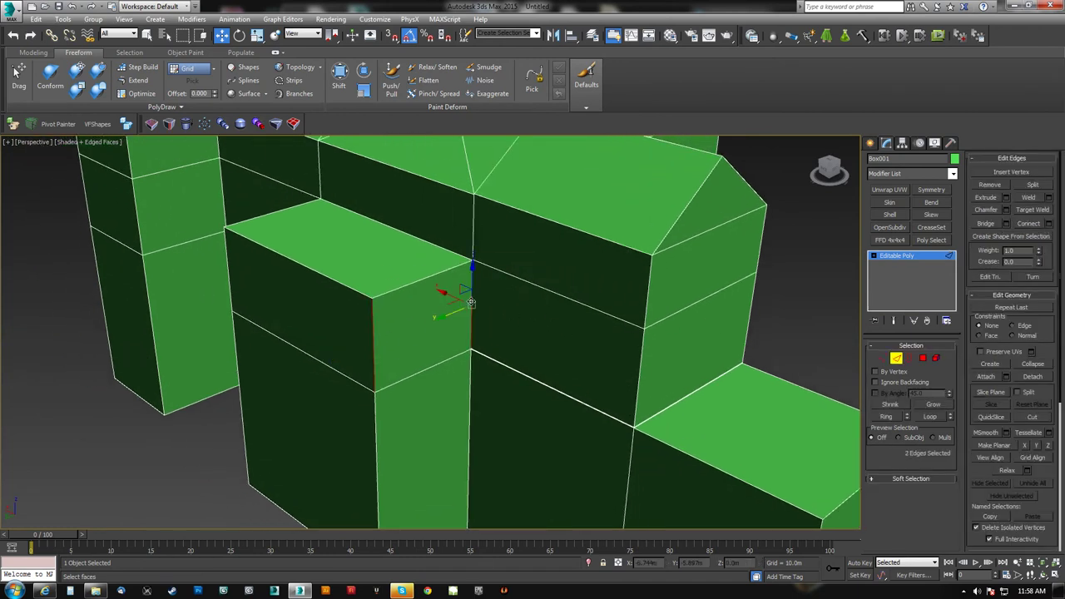
pyautogui.keyDown('ctrl'); pyautogui.click(640, 356); pyautogui.keyUp('ctrl')
pyautogui.keyDown('alt'); pyautogui.moveTo(460, 305); pyautogui.dragTo(471, 329, button='middle'); pyautogui.keyUp('alt')
pyautogui.scroll(8, 472, 320)
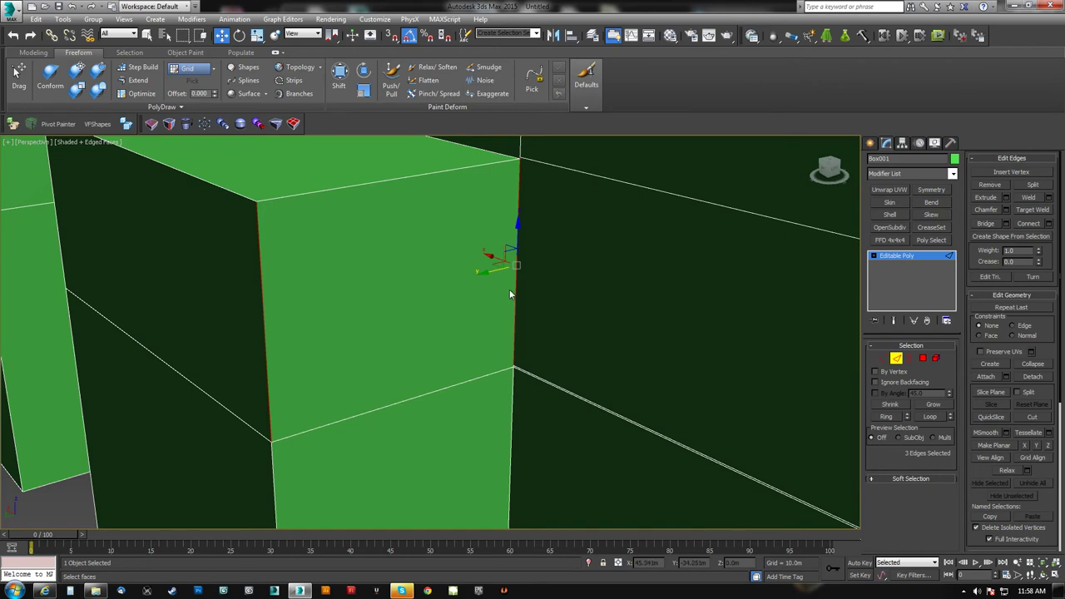
# - Pull the side block's inner top corner vertex outward along Y to expose the faces behind it
pyautogui.press('1')
pyautogui.click(519, 156)
pyautogui.keyDown('alt'); pyautogui.moveTo(519, 157); pyautogui.dragTo(482, 241, button='middle'); pyautogui.keyUp('alt')
pyautogui.click(923, 358)
pyautogui.keyDown('alt'); pyautogui.moveTo(557, 281); pyautogui.dragTo(539, 430, button='middle'); pyautogui.keyUp('alt')
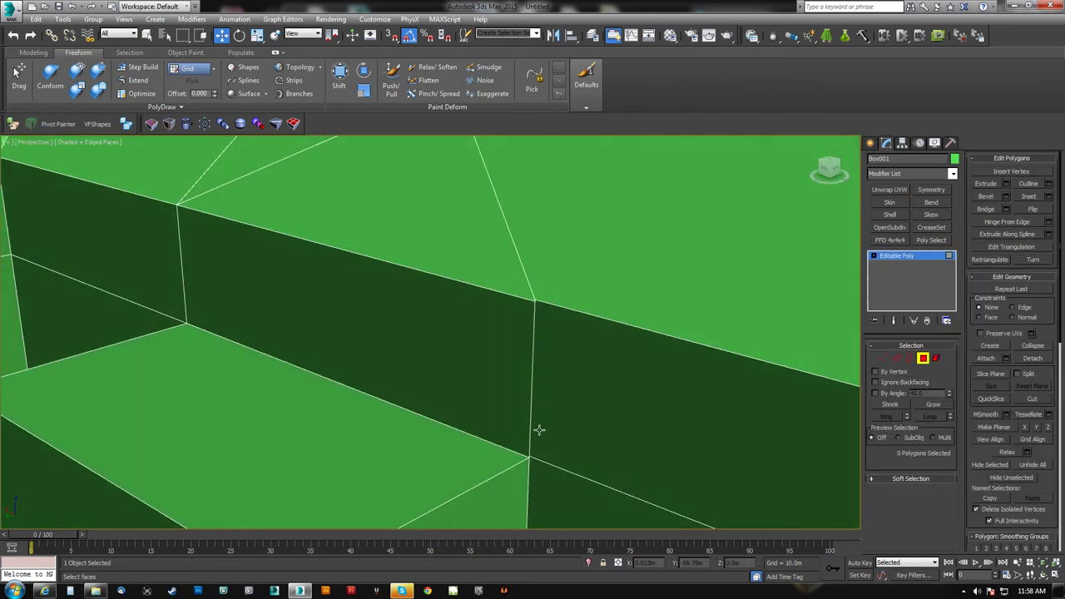
pyautogui.press('1')
pyautogui.keyDown('alt'); pyautogui.moveTo(505, 472); pyautogui.dragTo(467, 316, button='middle'); pyautogui.keyUp('alt')
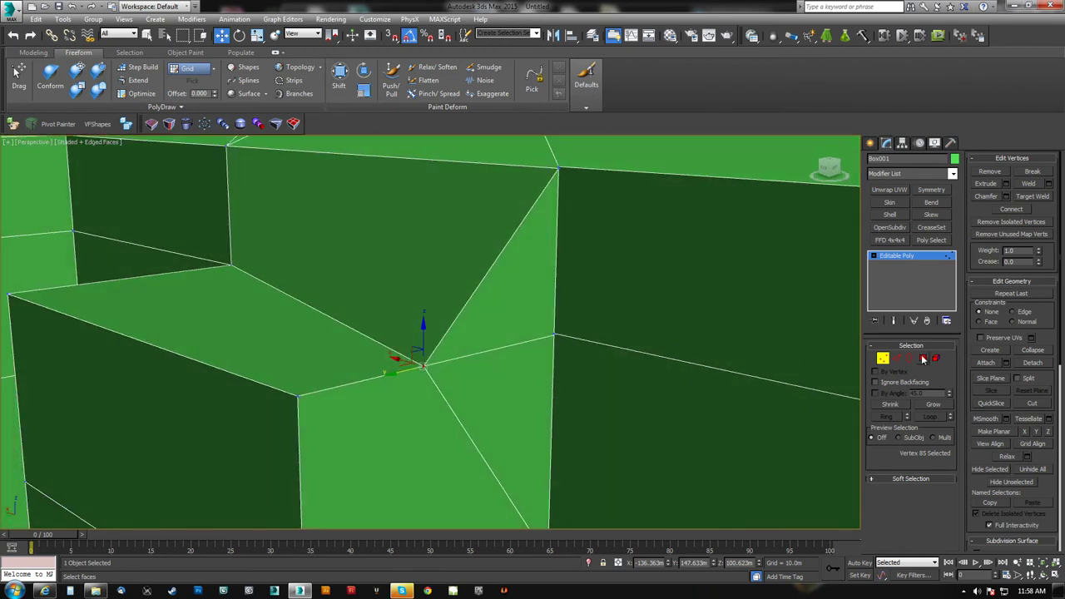
# - Delete the two triangular polygons exposed between the side block's corner and the main wall
pyautogui.click(923, 358)
pyautogui.click(532, 299)
pyautogui.keyDown('ctrl'); pyautogui.click(511, 368); pyautogui.keyUp('ctrl')
pyautogui.keyDown('alt'); pyautogui.moveTo(512, 369); pyautogui.dragTo(478, 342, button='middle'); pyautogui.keyUp('alt')
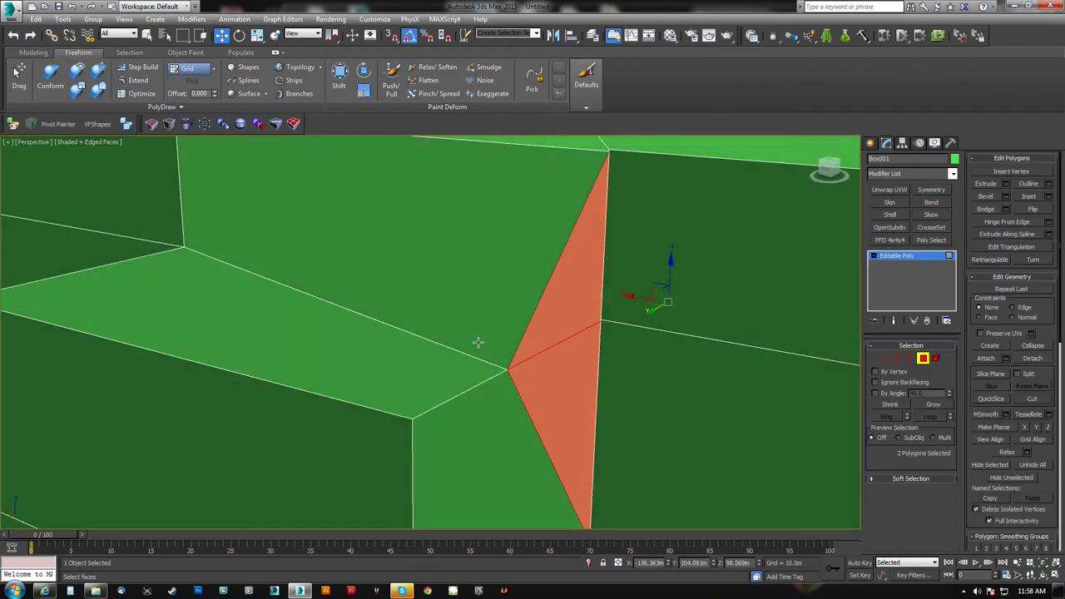
pyautogui.press('Delete')
pyautogui.click(138, 93)
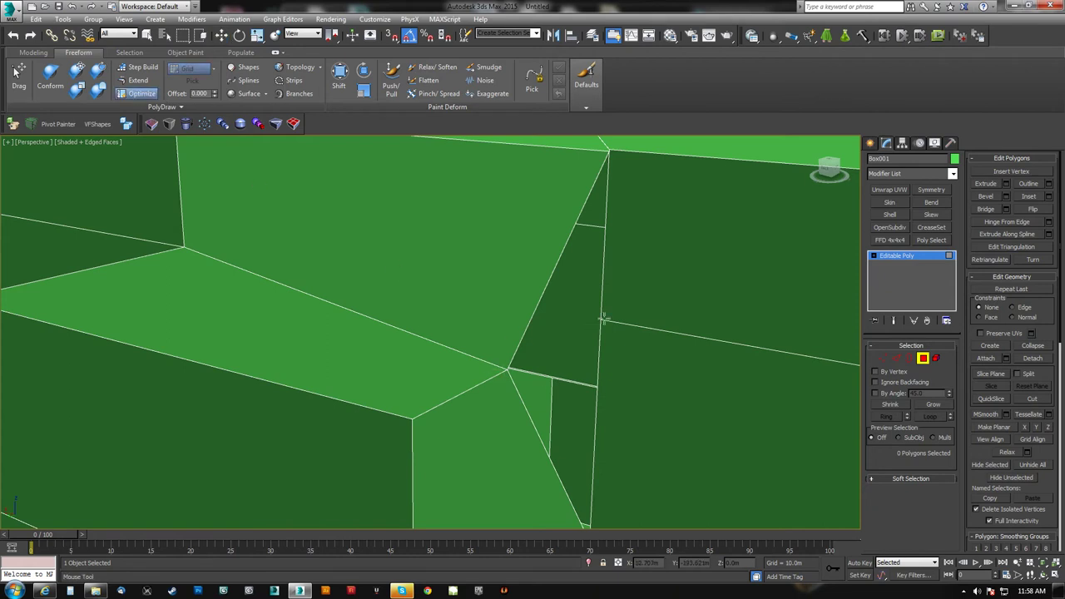
pyautogui.moveTo(598, 320)
pyautogui.keyDown('alt'); pyautogui.mouseDown(button='middle')
pyautogui.moveTo(549, 348)
pyautogui.moveTo(418, 357)
pyautogui.mouseUp(button='middle'); pyautogui.keyUp('alt')
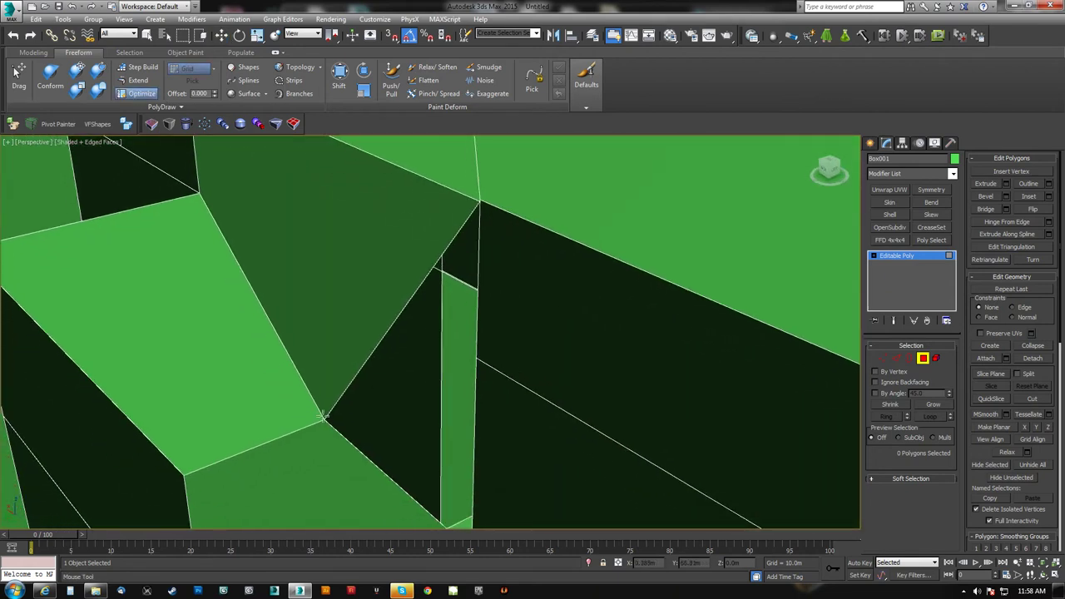
pyautogui.moveTo(470, 371); pyautogui.dragTo(491, 348, button='middle')
pyautogui.press('w')
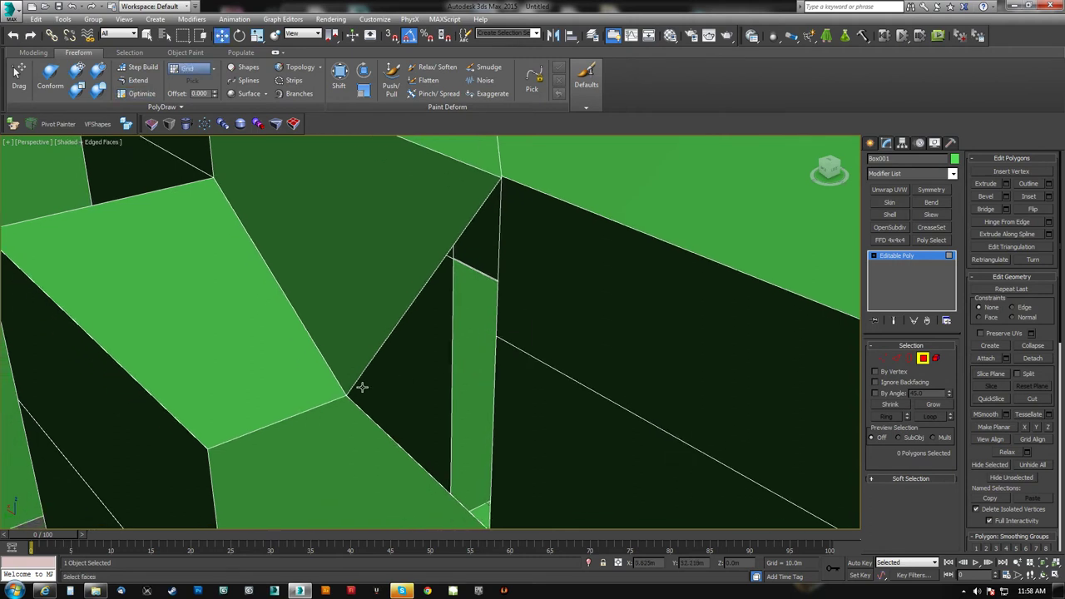
# - Snap the pulled-out side block vertex onto the main wall's corner vertex and apply Weld to both
pyautogui.press('1')
pyautogui.click(347, 396)
pyautogui.press('s')
pyautogui.moveTo(345, 396); pyautogui.dragTo(486, 344)
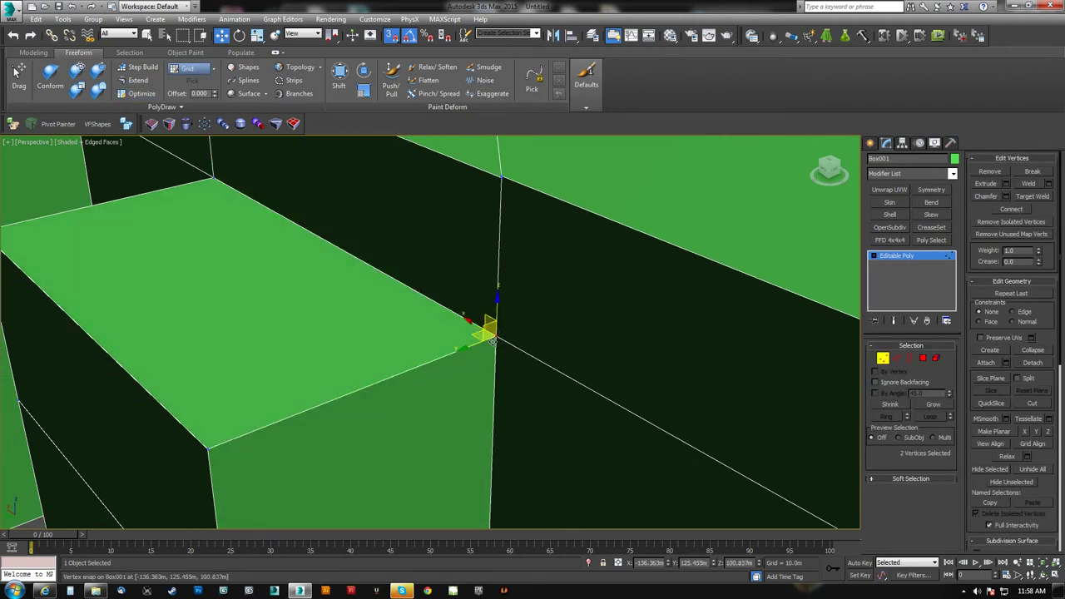
pyautogui.click(1030, 185)
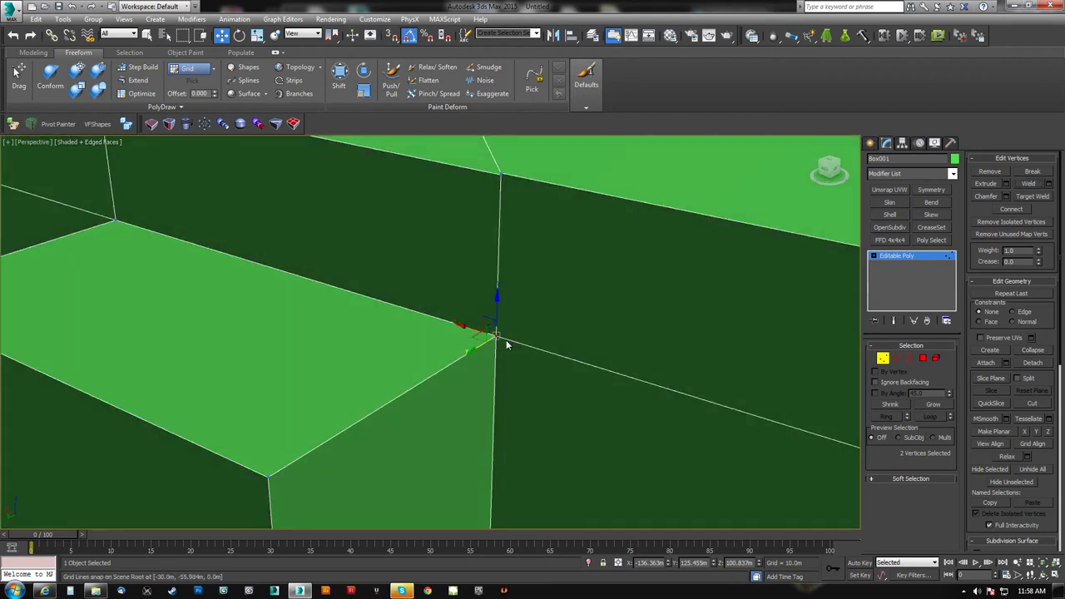
# - Pull the main wall's corner vertex apart from the side block's corner to check whether they are welded
pyautogui.click(496, 337)
pyautogui.moveTo(476, 346)
pyautogui.mouseDown()
pyautogui.moveTo(494, 337)
pyautogui.moveTo(430, 367)
pyautogui.moveTo(476, 350)
pyautogui.mouseUp()
pyautogui.click(495, 336)
pyautogui.click(492, 341)
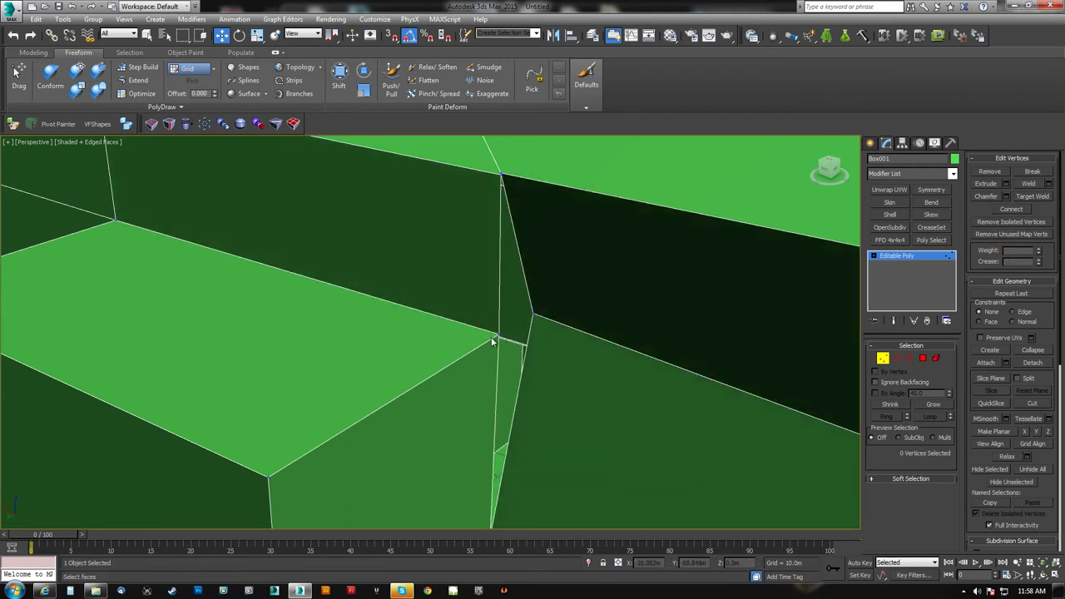
pyautogui.click(497, 335)
pyautogui.moveTo(498, 334)
pyautogui.keyDown('alt'); pyautogui.mouseDown(button='middle')
pyautogui.moveTo(351, 330)
pyautogui.moveTo(340, 281)
pyautogui.moveTo(361, 317)
pyautogui.moveTo(441, 356)
pyautogui.moveTo(532, 342)
pyautogui.moveTo(513, 338)
pyautogui.mouseUp(button='middle'); pyautogui.keyUp('alt')
pyautogui.hotkey('ctrl', 'z')
pyautogui.hotkey('ctrl', 'z')
# - Try to weld the separated wall and side block corner vertices by adjusting the weld threshold
pyautogui.click(355, 298)
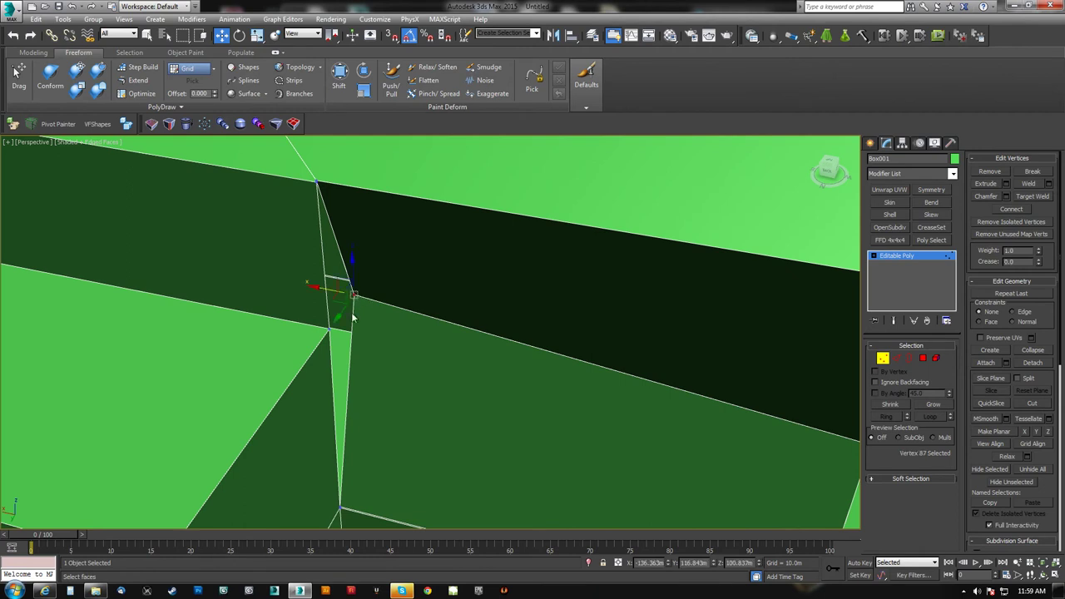
pyautogui.keyDown('ctrl'); pyautogui.click(328, 327); pyautogui.keyUp('ctrl')
pyautogui.click(1049, 184)
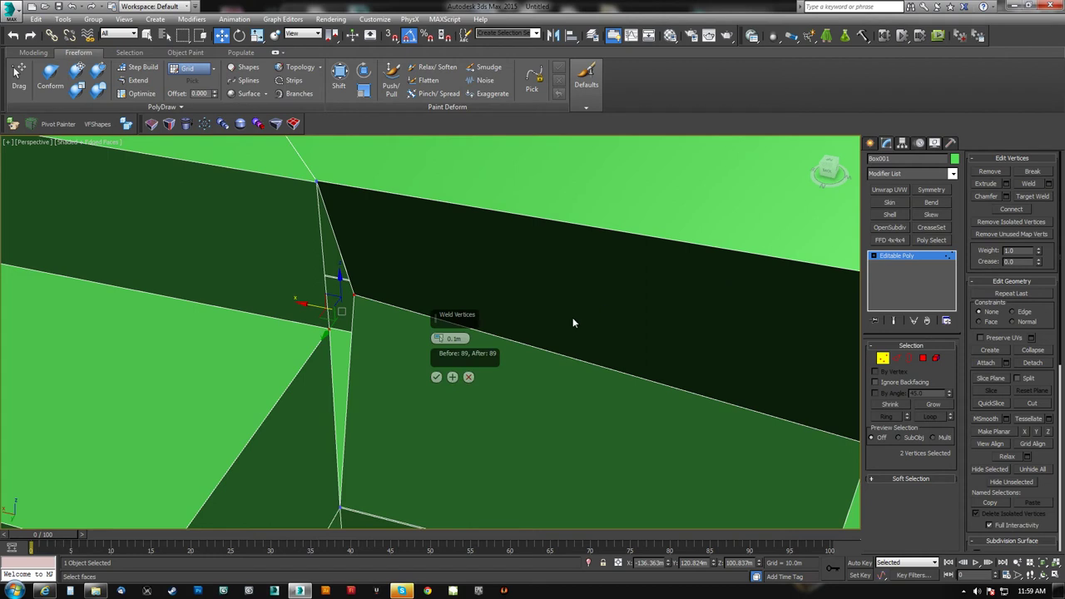
pyautogui.moveTo(441, 321); pyautogui.dragTo(448, 142)
pyautogui.moveTo(457, 442); pyautogui.dragTo(473, 258)
pyautogui.moveTo(381, 57); pyautogui.dragTo(271, 405)
pyautogui.moveTo(348, 353); pyautogui.dragTo(504, 207)
pyautogui.click(468, 379)
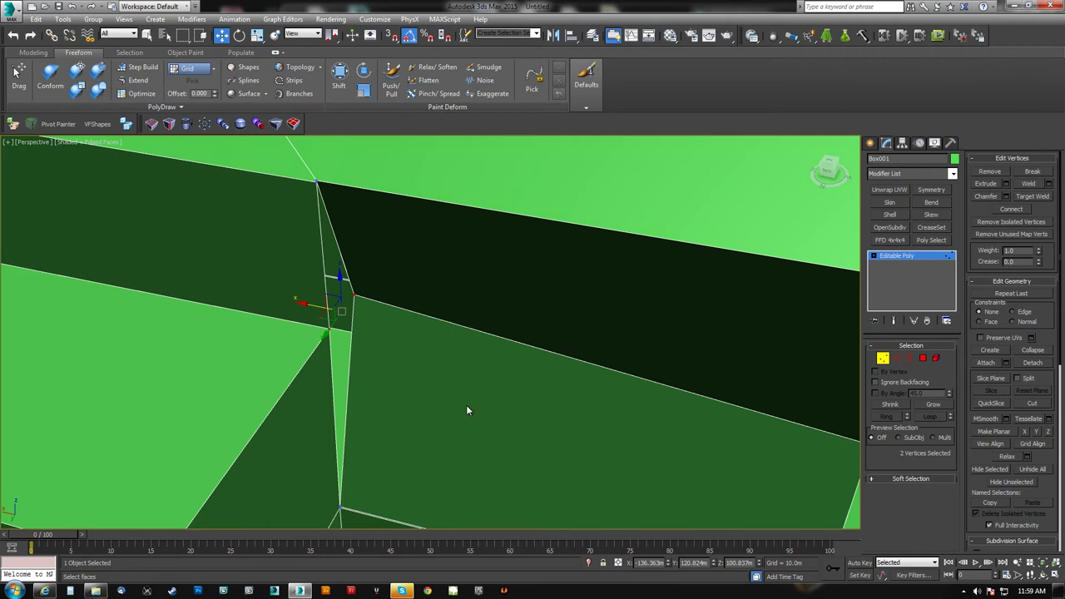
# - Select the vertices at the main wall's top corner and weld them
pyautogui.click(317, 182)
pyautogui.moveTo(320, 200); pyautogui.dragTo(453, 320, button='middle')
pyautogui.click(487, 308)
pyautogui.moveTo(464, 306); pyautogui.dragTo(458, 313)
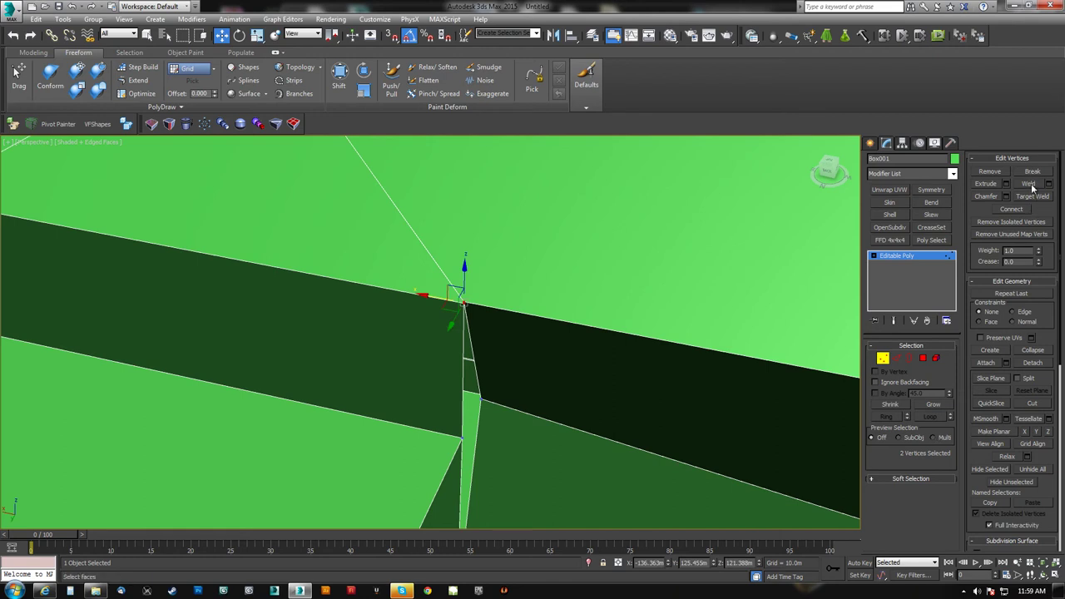
pyautogui.click(1032, 185)
pyautogui.click(477, 320)
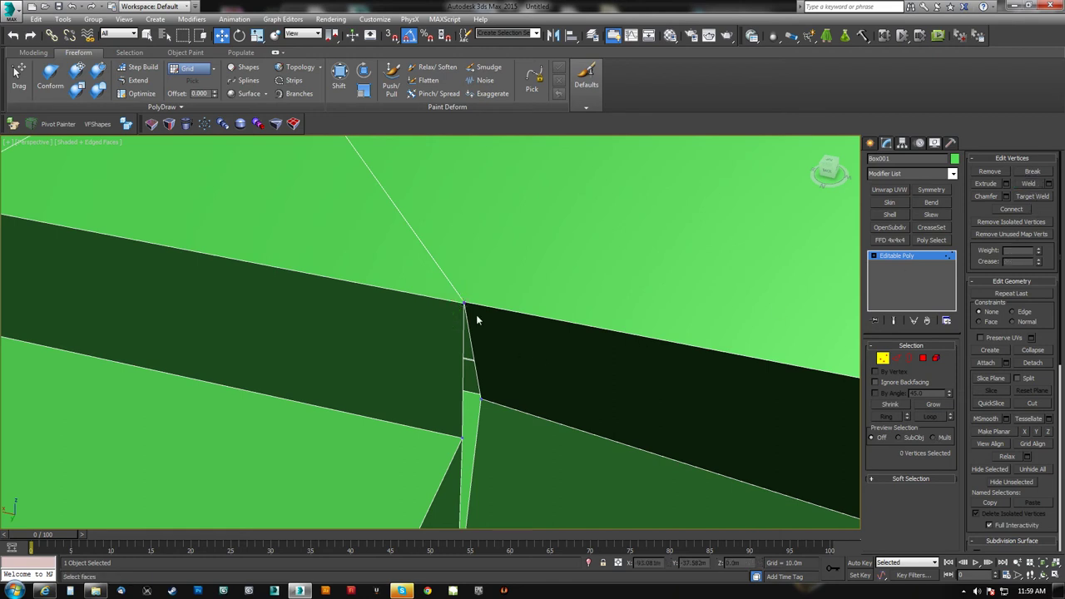
# - Pull the side wall's top corner vertex straight up to check whether it is welded to the roof corner
pyautogui.click(463, 304)
pyautogui.click(455, 328)
pyautogui.click(463, 301)
pyautogui.moveTo(463, 301); pyautogui.dragTo(489, 154)
pyautogui.moveTo(514, 263)
pyautogui.keyDown('alt'); pyautogui.mouseDown(button='middle')
pyautogui.moveTo(513, 198)
pyautogui.moveTo(519, 273)
pyautogui.moveTo(545, 269)
pyautogui.moveTo(528, 263)
pyautogui.mouseUp(button='middle'); pyautogui.keyUp('alt')
pyautogui.scroll(-5, 517, 273)
pyautogui.moveTo(524, 206)
pyautogui.mouseDown()
pyautogui.moveTo(524, 215)
pyautogui.moveTo(527, 160)
pyautogui.moveTo(532, 252)
pyautogui.moveTo(529, 187)
pyautogui.mouseUp()
# - Delete the two stretched polygons by the raised vertex and the sloping roof polygon of the side block
pyautogui.click(924, 358)
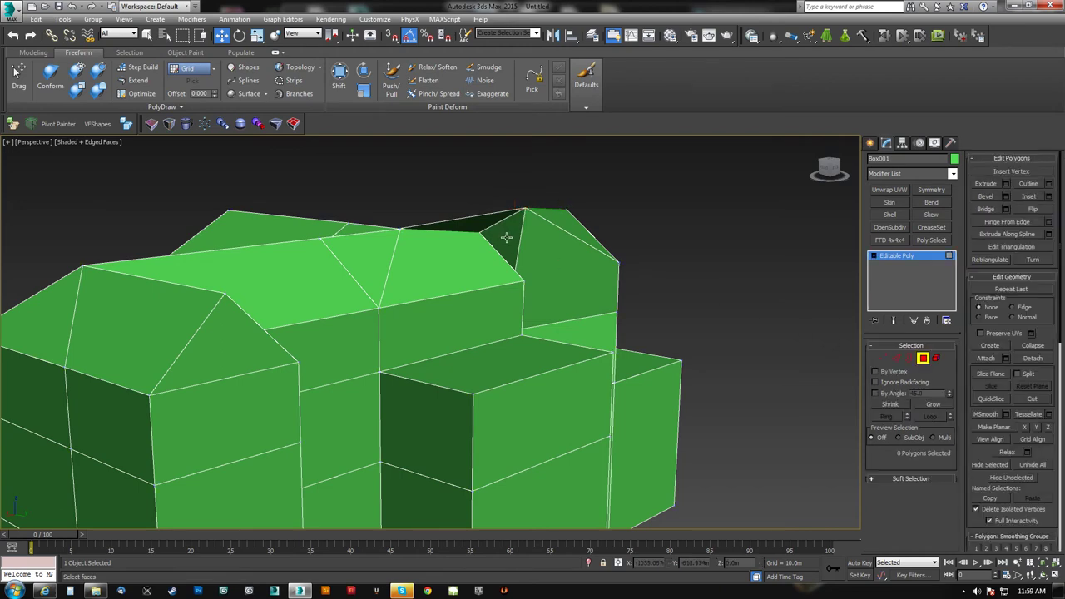
pyautogui.click(502, 235)
pyautogui.keyDown('ctrl'); pyautogui.click(487, 226); pyautogui.keyUp('ctrl')
pyautogui.press('Delete')
pyautogui.keyDown('alt'); pyautogui.moveTo(486, 227); pyautogui.dragTo(469, 258, button='middle'); pyautogui.keyUp('alt')
pyautogui.click(478, 261)
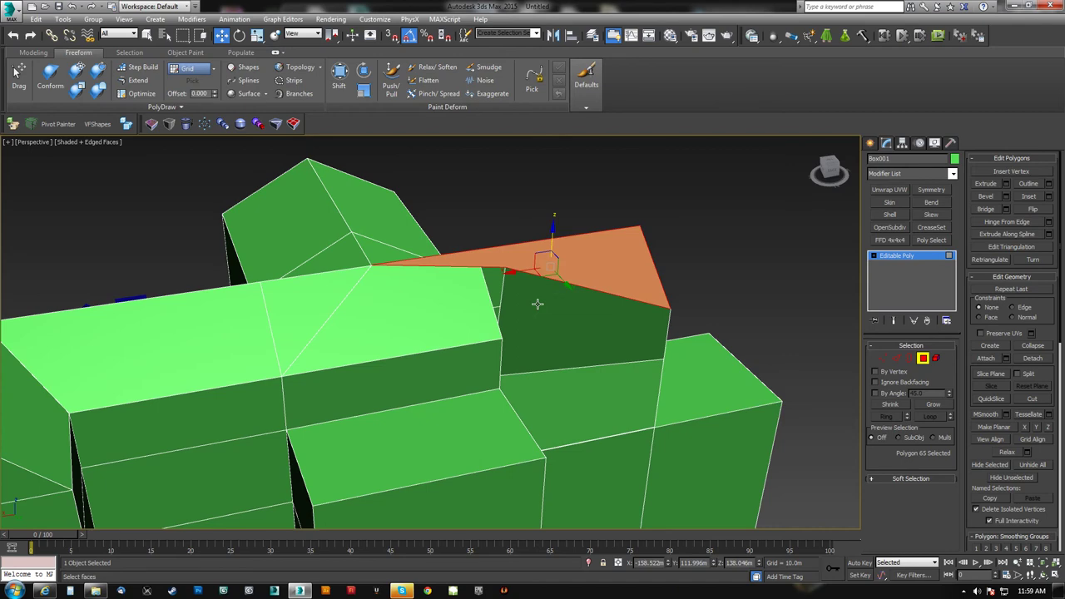
pyautogui.press('Delete')
pyautogui.keyDown('alt'); pyautogui.moveTo(535, 302); pyautogui.dragTo(437, 332, button='middle'); pyautogui.keyUp('alt')
# - With PolyDraw Optimize, collapse the short edge at the wall corner and weld the raised vertex onto the roof's lower corner vertex
pyautogui.click(140, 93)
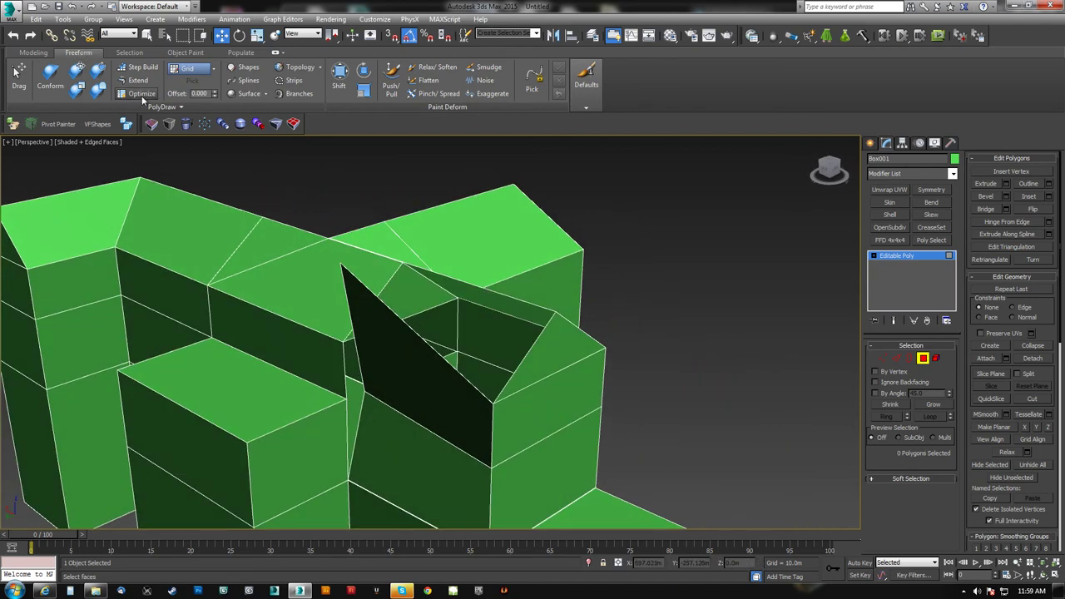
pyautogui.click(348, 396)
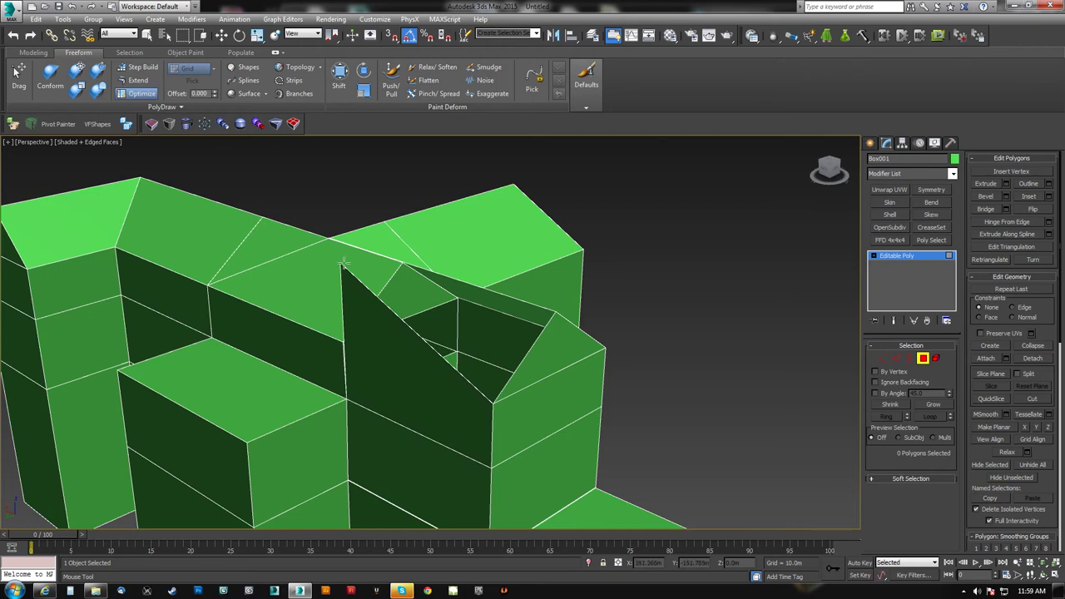
pyautogui.keyDown('shift'); pyautogui.moveTo(337, 288); pyautogui.dragTo(342, 341); pyautogui.keyUp('shift')
pyautogui.keyDown('alt'); pyautogui.moveTo(342, 342); pyautogui.dragTo(352, 357, button='middle'); pyautogui.keyUp('alt')
pyautogui.press('w')
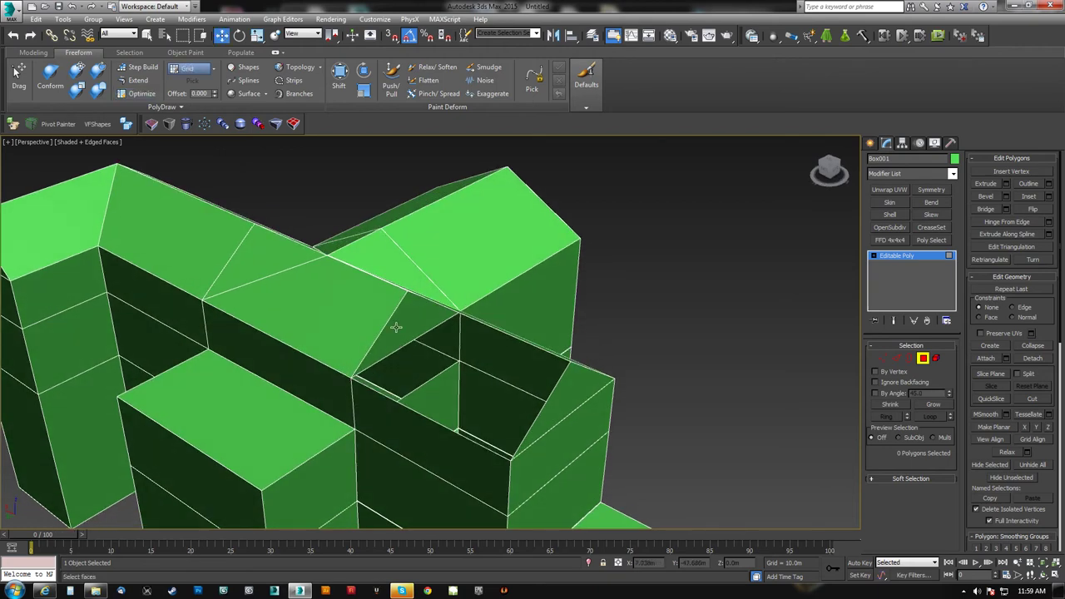
# - Delete the leftover triangular polygon at the inner end of the roof opening
pyautogui.press('2')
pyautogui.keyDown('alt'); pyautogui.moveTo(397, 328); pyautogui.dragTo(349, 395, button='middle'); pyautogui.keyUp('alt')
pyautogui.scroll(3, 396, 333)
pyautogui.click(908, 358)
pyautogui.press('4')
pyautogui.click(416, 333)
pyautogui.press('Delete')
# - Weld the ridge vertex at the roof opening onto the junction vertex where the wing roofs meet
pyautogui.press('1')
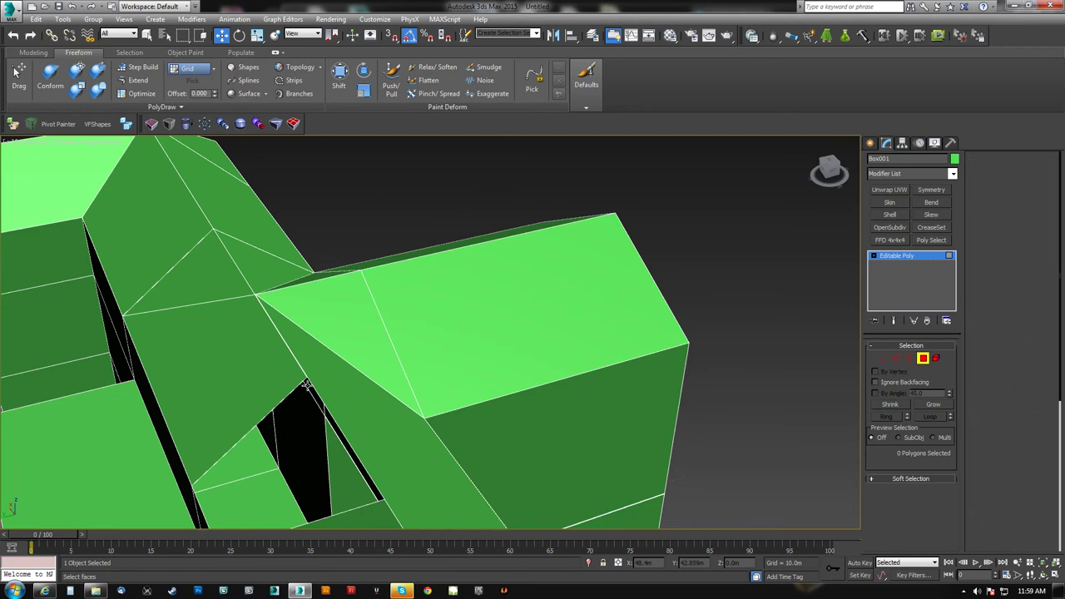
pyautogui.click(305, 379)
pyautogui.moveTo(287, 382); pyautogui.dragTo(227, 390)
pyautogui.moveTo(335, 388); pyautogui.dragTo(317, 318, button='middle')
pyautogui.keyDown('alt'); pyautogui.moveTo(364, 293); pyautogui.dragTo(409, 297, button='middle'); pyautogui.keyUp('alt')
pyautogui.moveTo(434, 325); pyautogui.dragTo(403, 201)
pyautogui.keyDown('alt'); pyautogui.moveTo(399, 255); pyautogui.dragTo(476, 257, button='middle'); pyautogui.keyUp('alt')
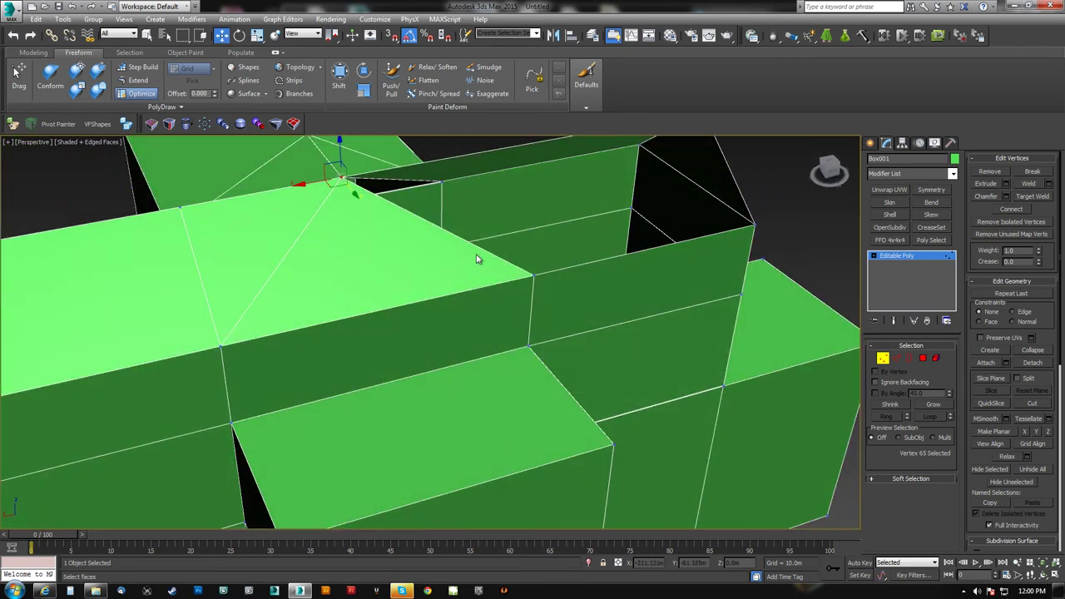
# - Bridge the two opposite sloping edges of the roof opening to close the roof slope
pyautogui.press('2')
pyautogui.press('w')
pyautogui.click(737, 183)
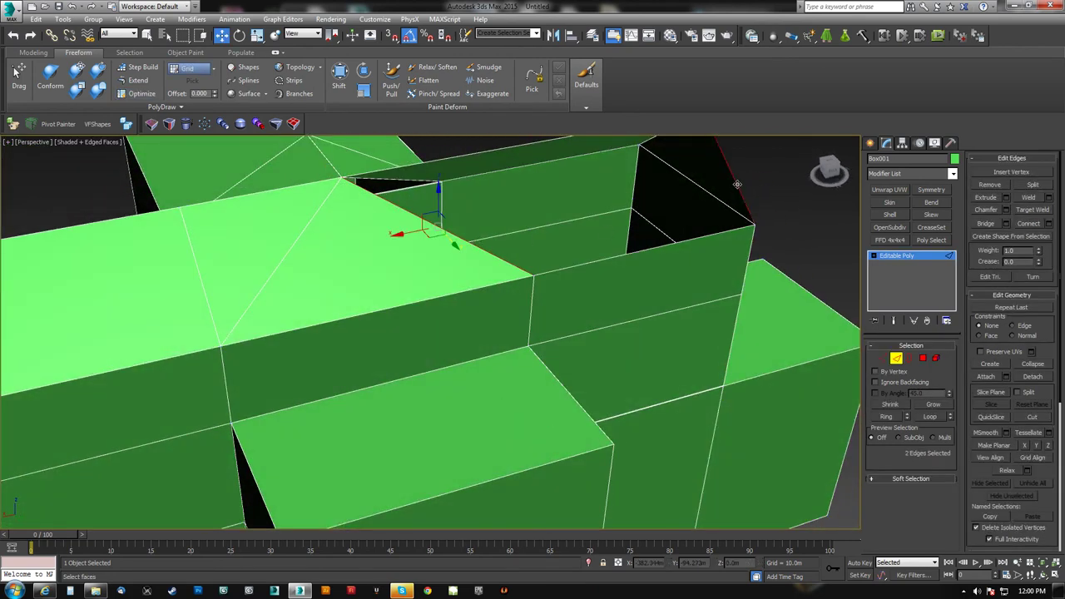
pyautogui.click(990, 226)
pyautogui.keyDown('alt'); pyautogui.moveTo(603, 287); pyautogui.dragTo(459, 292, button='middle'); pyautogui.keyUp('alt')
pyautogui.moveTo(533, 279); pyautogui.dragTo(657, 308, button='middle')
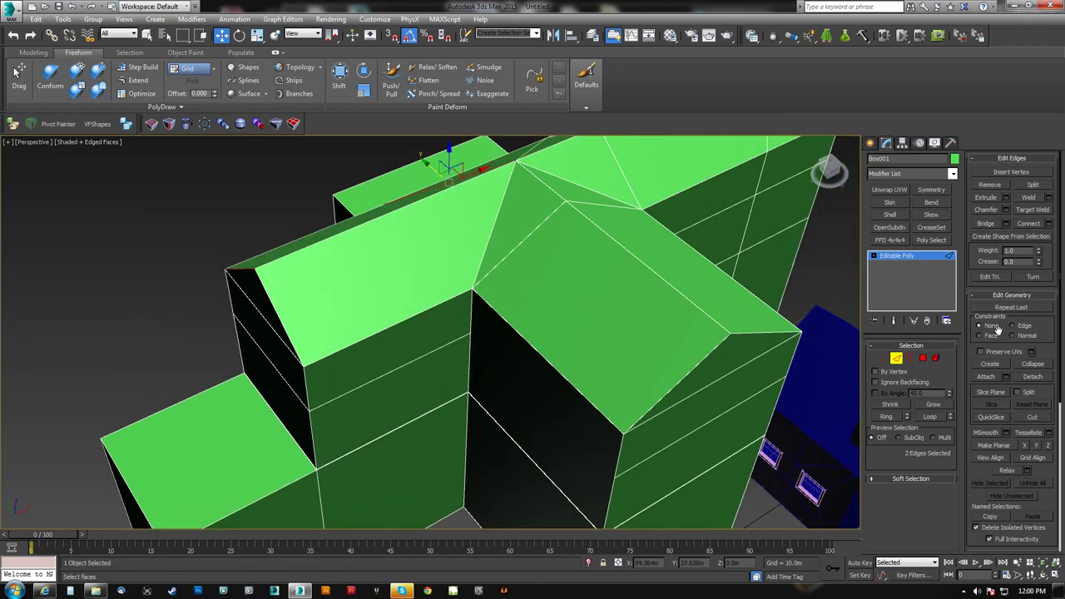
# - Hide the two adjoining roof polygons on the opposite wing to expose the inside of the house
pyautogui.click(924, 359)
pyautogui.click(626, 301)
pyautogui.keyDown('ctrl'); pyautogui.click(519, 222); pyautogui.keyUp('ctrl')
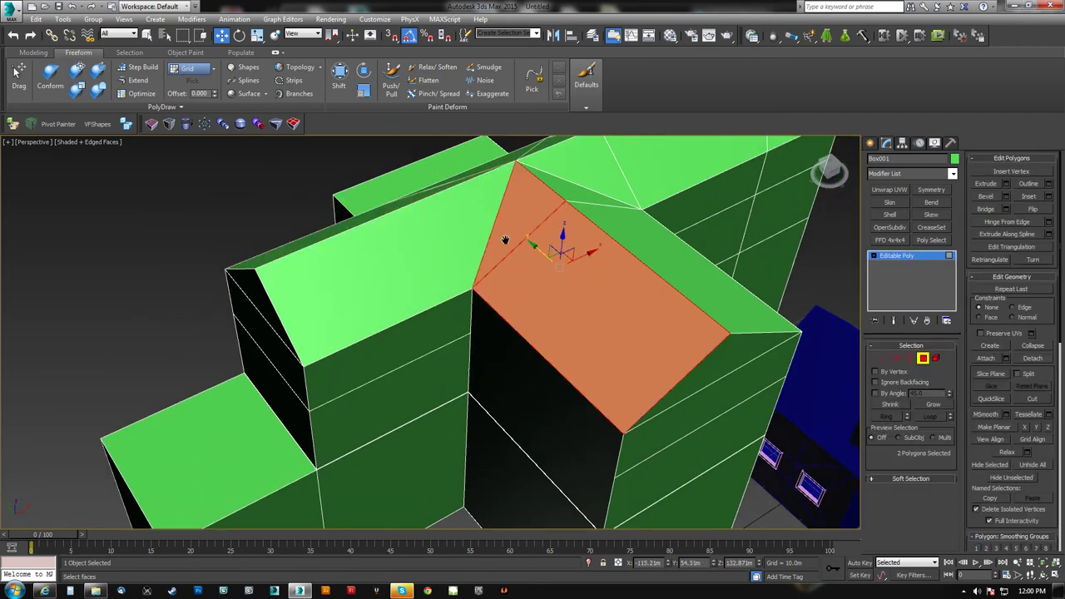
pyautogui.moveTo(500, 231); pyautogui.dragTo(473, 266, button='middle')
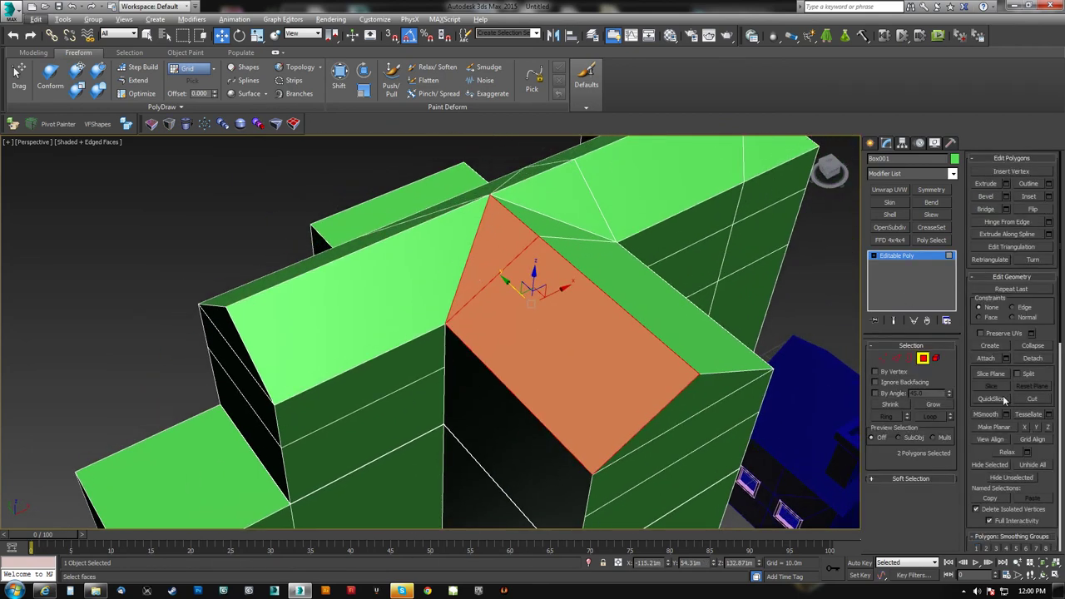
pyautogui.click(990, 464)
# - Delete the unneeded interior polygons beneath the hidden roof slope
pyautogui.moveTo(528, 309)
pyautogui.keyDown('alt'); pyautogui.mouseDown(button='middle')
pyautogui.moveTo(537, 288)
pyautogui.moveTo(590, 278)
pyautogui.moveTo(518, 298)
pyautogui.moveTo(522, 350)
pyautogui.moveTo(532, 297)
pyautogui.mouseUp(button='middle'); pyautogui.keyUp('alt')
pyautogui.click(533, 297)
pyautogui.keyDown('ctrl'); pyautogui.click(549, 327); pyautogui.keyUp('ctrl')
pyautogui.moveTo(542, 351)
pyautogui.keyDown('alt'); pyautogui.mouseDown(button='middle')
pyautogui.moveTo(367, 358)
pyautogui.moveTo(427, 302)
pyautogui.moveTo(535, 345)
pyautogui.mouseUp(button='middle'); pyautogui.keyUp('alt')
pyautogui.press('Delete')
pyautogui.hotkey('ctrl', 'z')
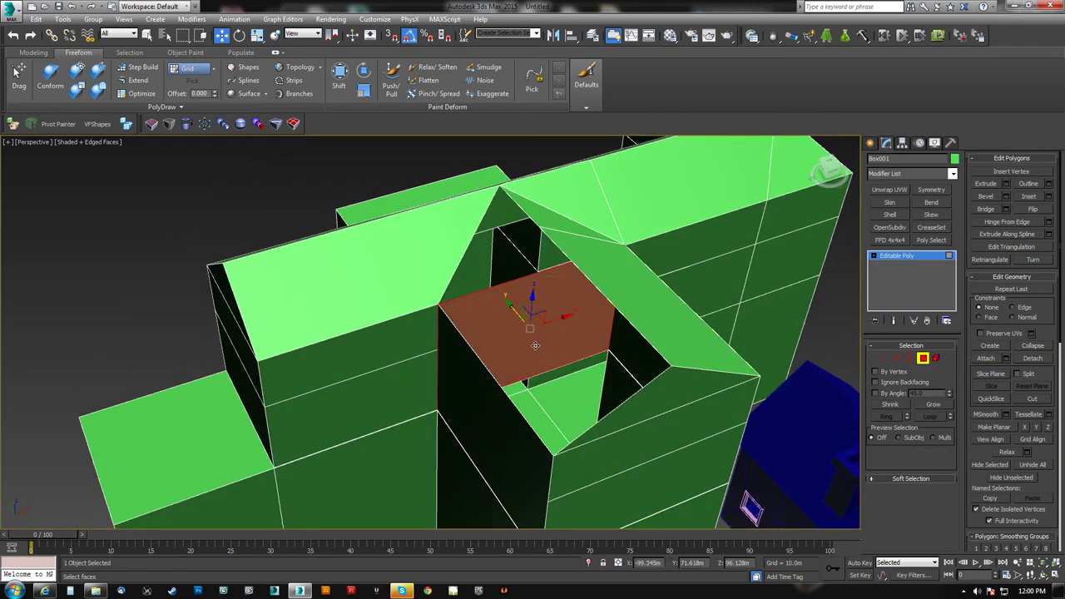
pyautogui.press('Delete')
# - Pull the middle vertex at the corner between the two wings sideways to check whether it is welded
pyautogui.keyDown('alt'); pyautogui.moveTo(535, 346); pyautogui.dragTo(474, 332, button='middle'); pyautogui.keyUp('alt')
pyautogui.press('1')
pyautogui.click(461, 325)
pyautogui.moveTo(487, 315); pyautogui.dragTo(452, 330)
pyautogui.click(511, 331)
pyautogui.keyDown('alt'); pyautogui.moveTo(504, 333); pyautogui.dragTo(473, 346, button='middle'); pyautogui.keyUp('alt')
pyautogui.scroll(3, 492, 303)
# - Insert a vertex on the vertical corner edge of the dark wall beside the pulled-out vertex
pyautogui.press('2')
pyautogui.click(476, 306)
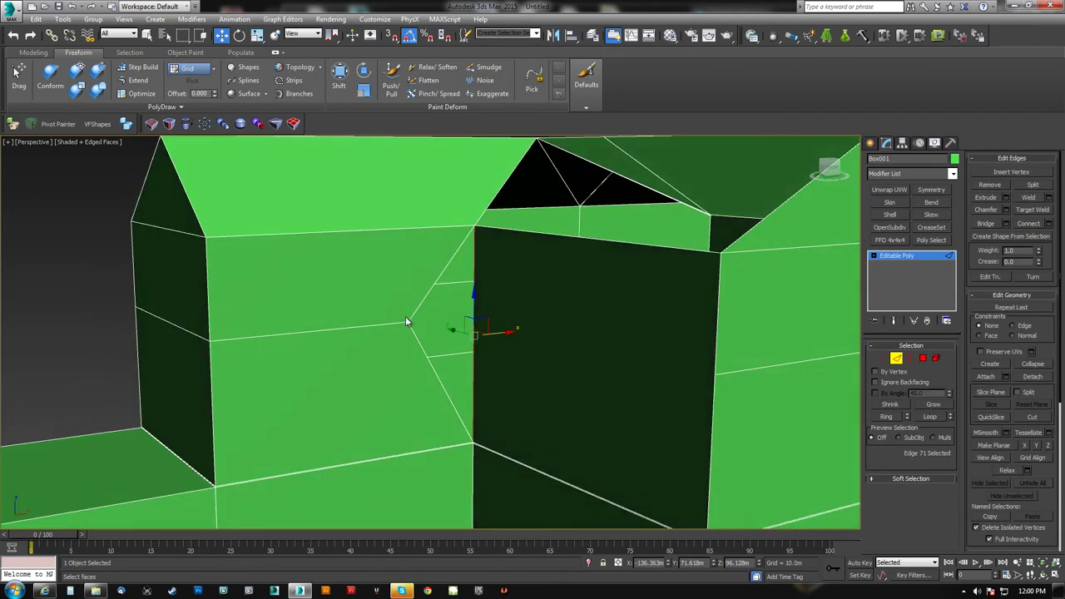
pyautogui.click(1011, 173)
pyautogui.keyDown('alt'); pyautogui.moveTo(511, 294); pyautogui.dragTo(504, 320, button='middle'); pyautogui.keyUp('alt')
pyautogui.click(473, 321)
pyautogui.scroll(5, 504, 341)
pyautogui.press('1')
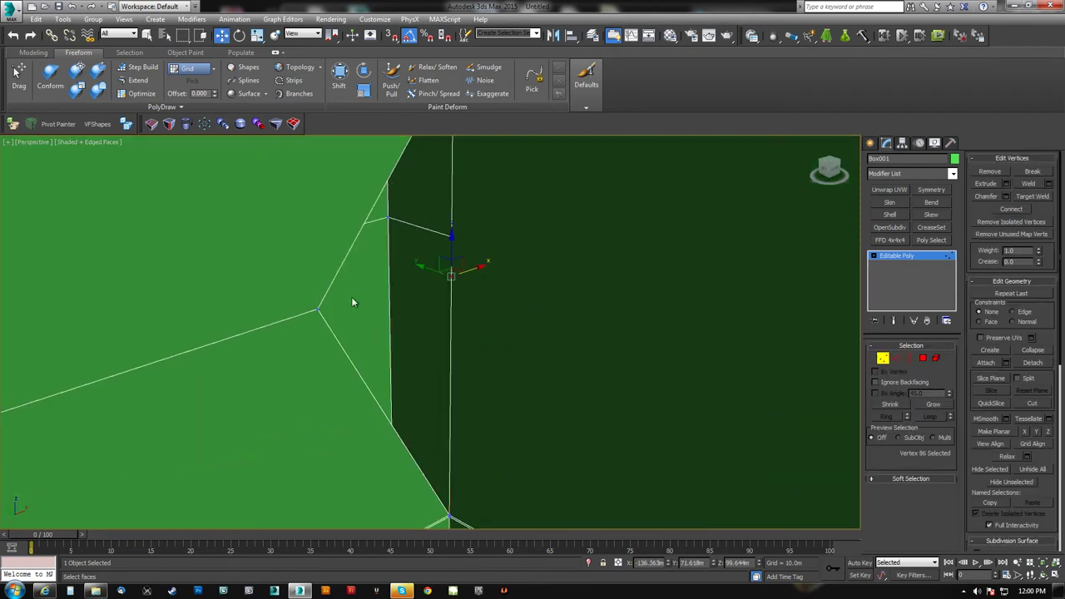
# - Copy the pulled-out vertex's Z value of 100.837 m to the inserted corner vertex so both share one height
pyautogui.click(317, 311)
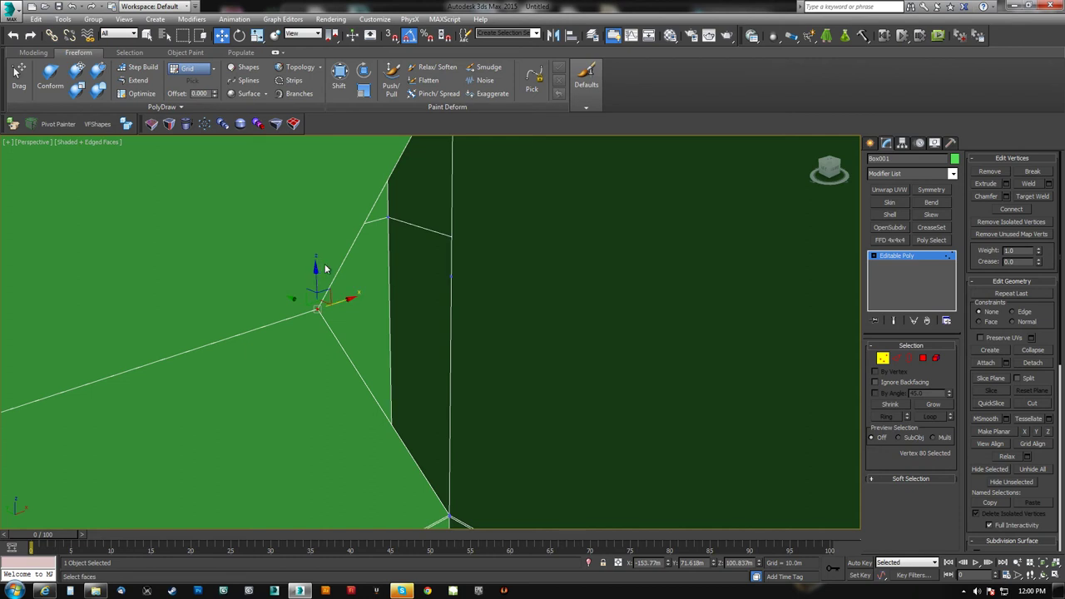
pyautogui.doubleClick(737, 564)
pyautogui.hotkey('ctrl', 'c')
pyautogui.click(451, 277)
pyautogui.doubleClick(747, 564)
pyautogui.hotkey('ctrl', 'v')
pyautogui.press('Return')
pyautogui.keyDown('alt'); pyautogui.moveTo(457, 300); pyautogui.dragTo(460, 298, button='middle'); pyautogui.keyUp('alt')
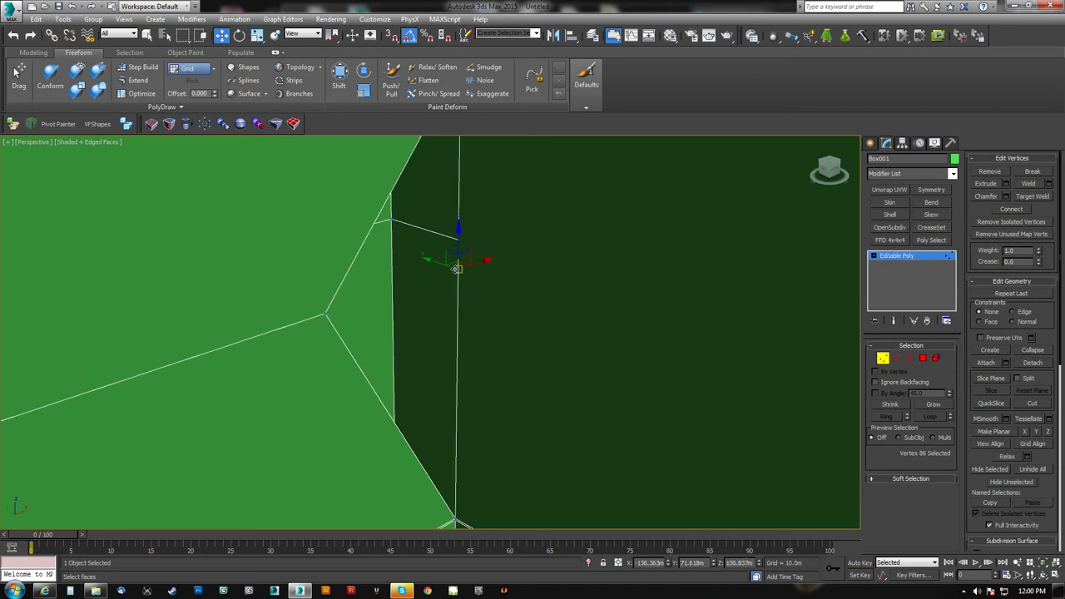
# - Weld the pulled-out wall vertex onto the inserted corner vertex with PolyDraw Optimize
pyautogui.click(137, 94)
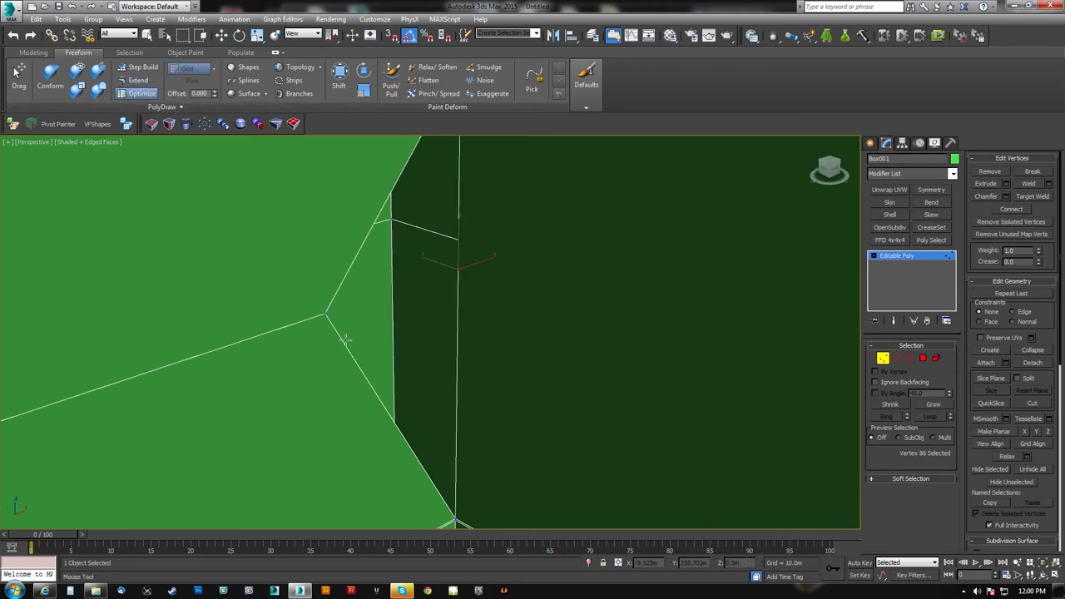
pyautogui.keyDown('shift'); pyautogui.moveTo(326, 314); pyautogui.dragTo(457, 268); pyautogui.keyUp('shift')
pyautogui.keyDown('alt'); pyautogui.moveTo(460, 283); pyautogui.dragTo(449, 305, button='middle'); pyautogui.keyUp('alt')
pyautogui.scroll(-5, 449, 306)
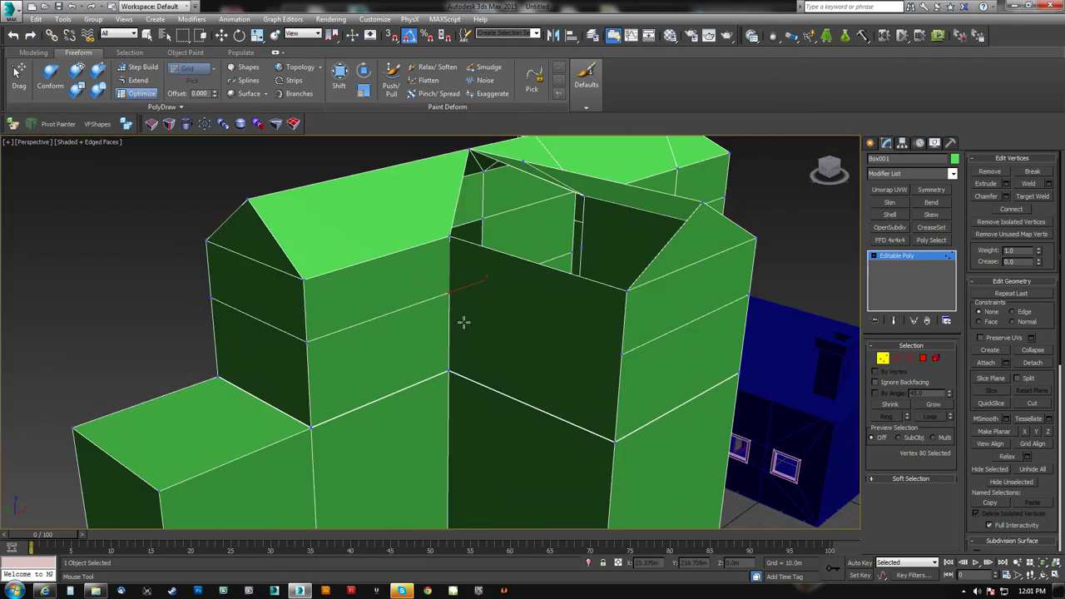
# - Connect the inserted corner vertex to the matching vertex on the dark wall's outer corner with a new edge
pyautogui.scroll(-2, 464, 323)
pyautogui.keyDown('ctrl'); pyautogui.moveTo(497, 304); pyautogui.dragTo(654, 320); pyautogui.keyUp('ctrl')
pyautogui.moveTo(644, 325)
pyautogui.keyDown('alt'); pyautogui.mouseDown(button='middle')
pyautogui.moveTo(587, 330)
pyautogui.moveTo(550, 319)
pyautogui.moveTo(639, 316)
pyautogui.mouseUp(button='middle'); pyautogui.keyUp('alt')
pyautogui.keyDown('alt'); pyautogui.moveTo(432, 317); pyautogui.dragTo(407, 275, button='middle'); pyautogui.keyUp('alt')
pyautogui.press('w')
# - Unhide all hidden polygons of the house
pyautogui.click(923, 359)
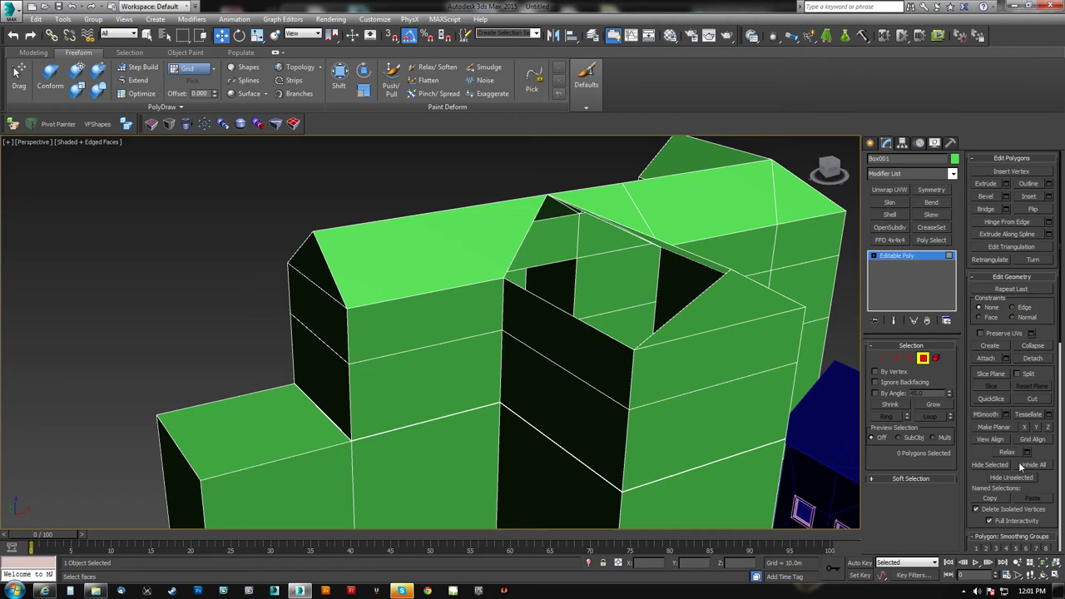
pyautogui.click(1033, 464)
pyautogui.keyDown('alt'); pyautogui.moveTo(571, 321); pyautogui.dragTo(539, 316, button='middle'); pyautogui.keyUp('alt')
pyautogui.scroll(-5, 456, 336)
pyautogui.scroll(4, 537, 332)
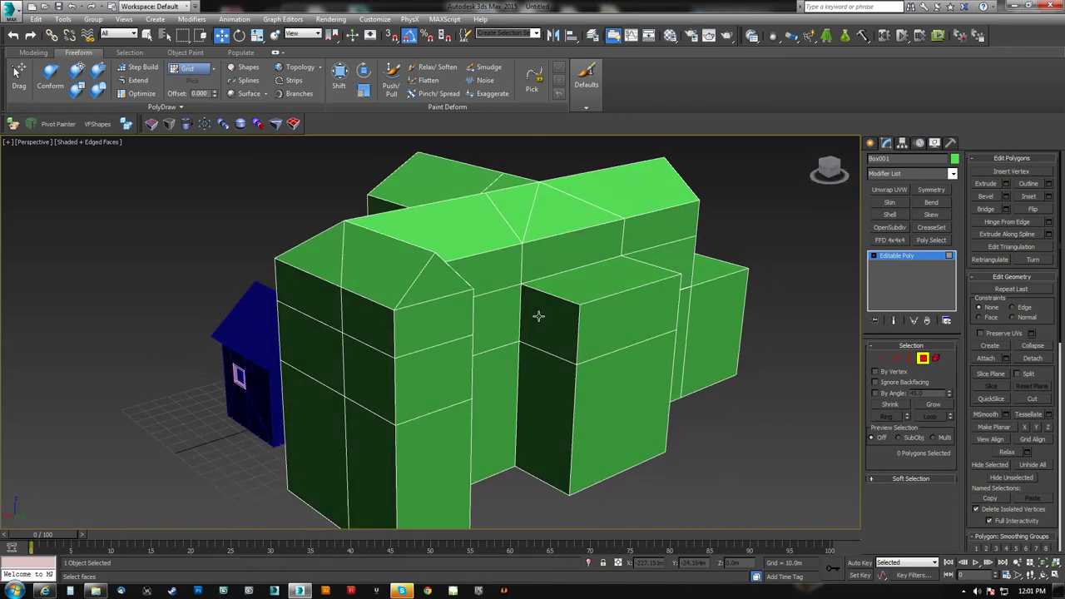
# - Extrude the flat top polygon of the low side block upward by about 10 m
pyautogui.click(597, 291)
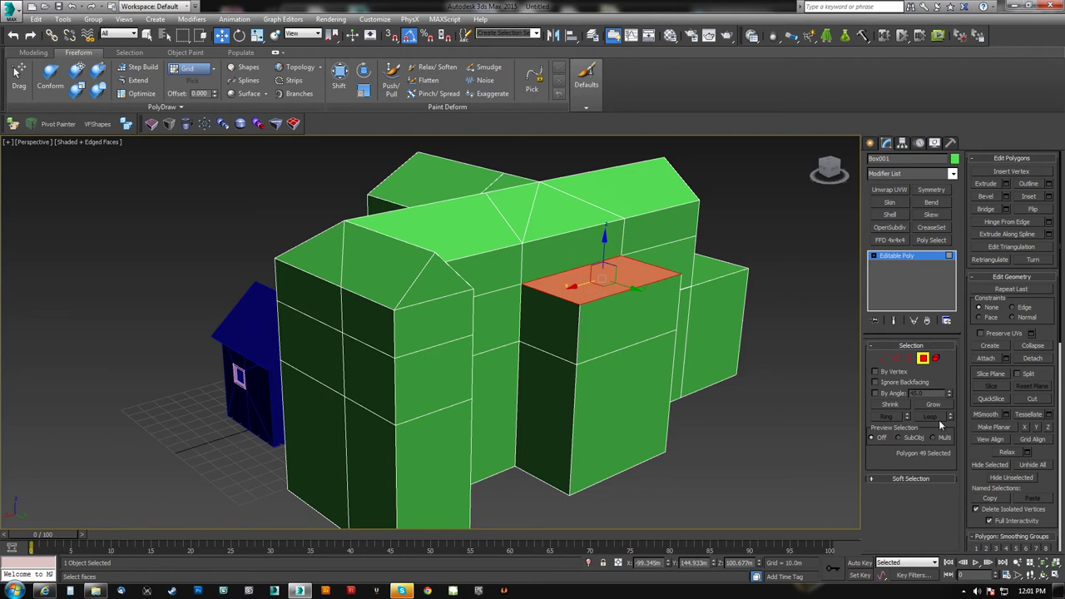
pyautogui.click(987, 183)
pyautogui.moveTo(592, 286); pyautogui.dragTo(605, 235)
pyautogui.click(766, 240)
pyautogui.press('F4')
pyautogui.moveTo(765, 240)
pyautogui.keyDown('alt'); pyautogui.mouseDown(button='middle')
pyautogui.moveTo(744, 230)
pyautogui.moveTo(626, 335)
pyautogui.moveTo(643, 290)
pyautogui.moveTo(716, 280)
pyautogui.moveTo(697, 323)
pyautogui.moveTo(625, 318)
pyautogui.moveTo(608, 360)
pyautogui.moveTo(606, 333)
pyautogui.moveTo(574, 293)
pyautogui.moveTo(571, 326)
pyautogui.moveTo(655, 335)
pyautogui.moveTo(511, 321)
pyautogui.moveTo(558, 314)
pyautogui.moveTo(567, 301)
pyautogui.moveTo(521, 319)
pyautogui.mouseUp(button='middle'); pyautogui.keyUp('alt')
pyautogui.press('F4')
pyautogui.scroll(5, 526, 290)
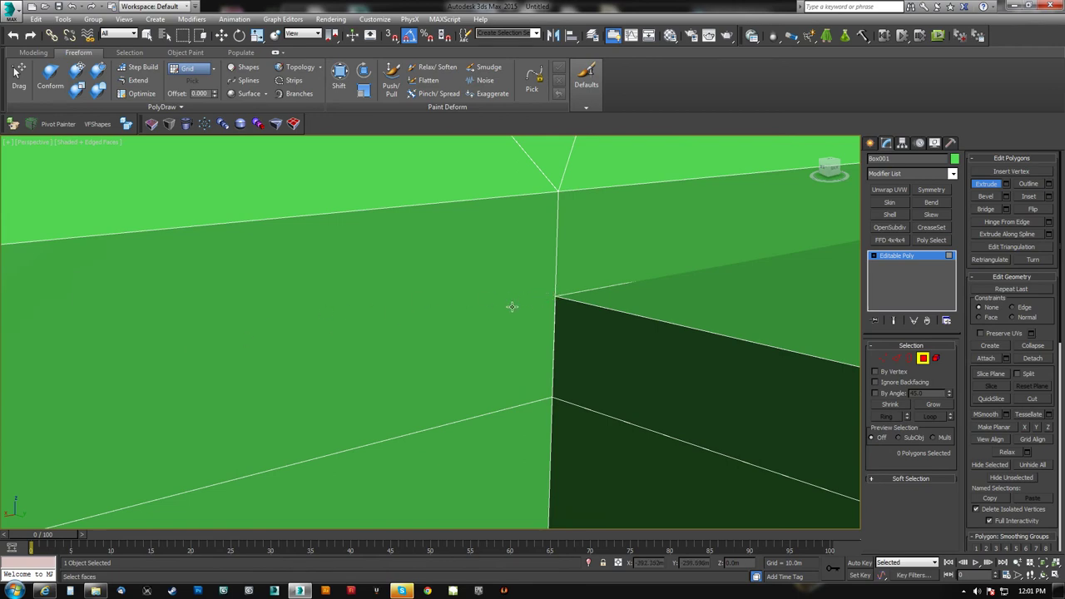
pyautogui.scroll(-5, 532, 298)
pyautogui.keyDown('alt'); pyautogui.moveTo(533, 297); pyautogui.dragTo(577, 328, button='middle'); pyautogui.keyUp('alt')
# - Try to move the raised block's inner top edge outward from the main wall, and undo the move
pyautogui.press('2')
pyautogui.click(578, 328)
pyautogui.press('w')
pyautogui.moveTo(660, 307); pyautogui.dragTo(699, 327)
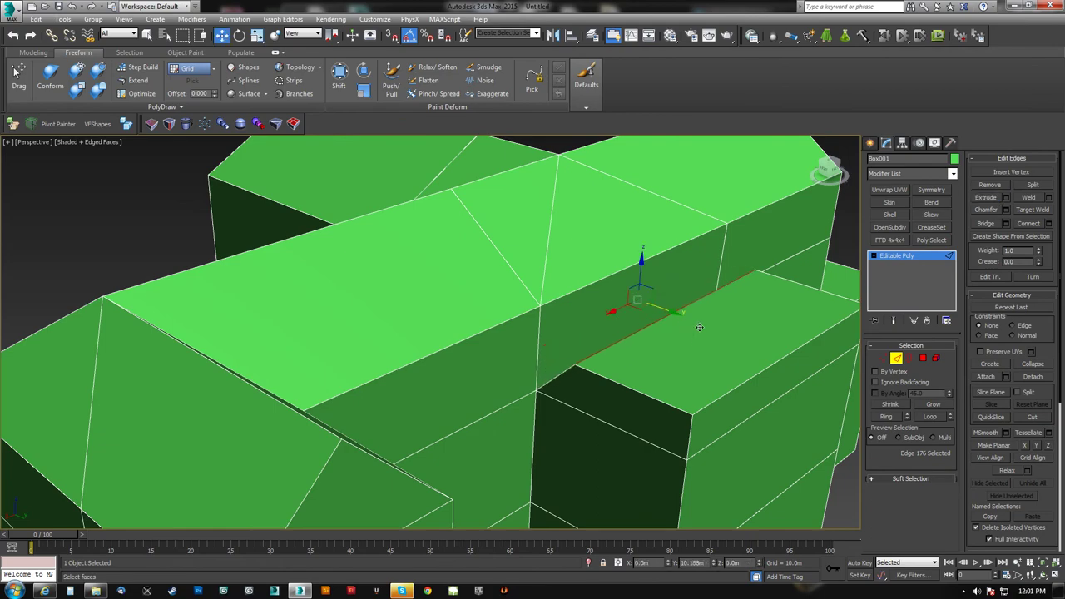
pyautogui.keyDown('alt'); pyautogui.moveTo(692, 338); pyautogui.dragTo(568, 295, button='middle'); pyautogui.keyUp('alt')
pyautogui.keyDown('alt'); pyautogui.moveTo(641, 287); pyautogui.dragTo(643, 262, button='middle'); pyautogui.keyUp('alt')
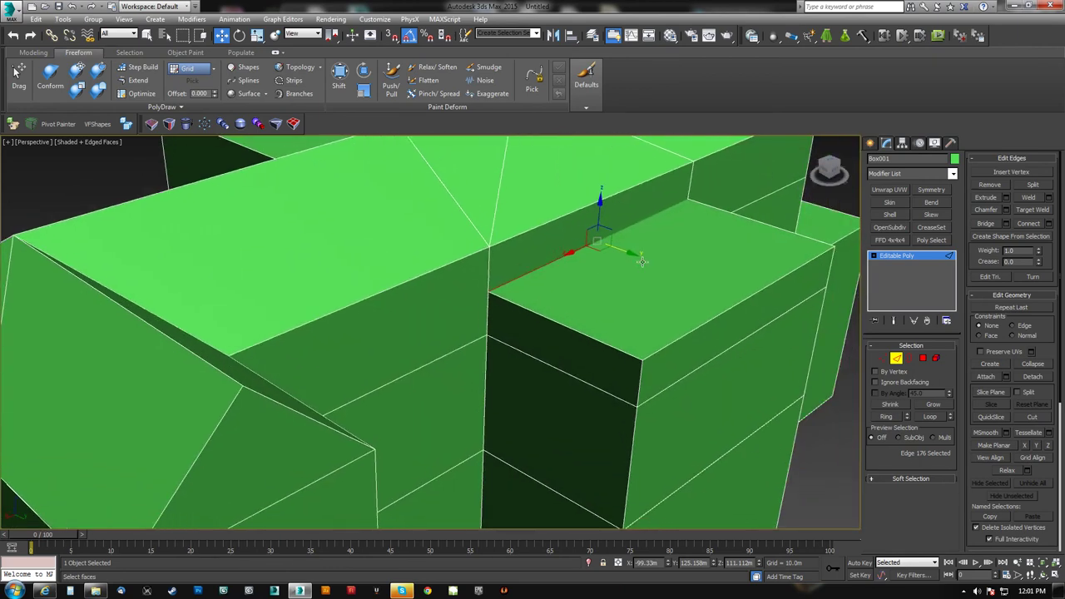
pyautogui.moveTo(621, 249); pyautogui.dragTo(669, 270)
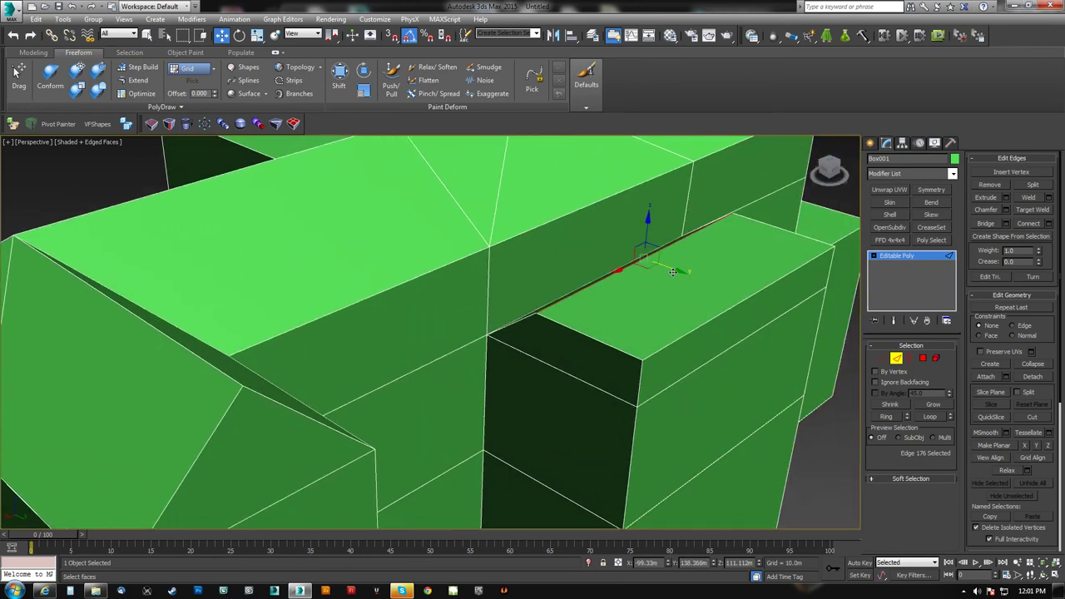
pyautogui.click(700, 321)
pyautogui.keyDown('alt'); pyautogui.moveTo(772, 309); pyautogui.dragTo(622, 333, button='middle'); pyautogui.keyUp('alt')
pyautogui.hotkey('ctrl', 'z')
pyautogui.hotkey('ctrl', 'z')
pyautogui.hotkey('ctrl', 'z')
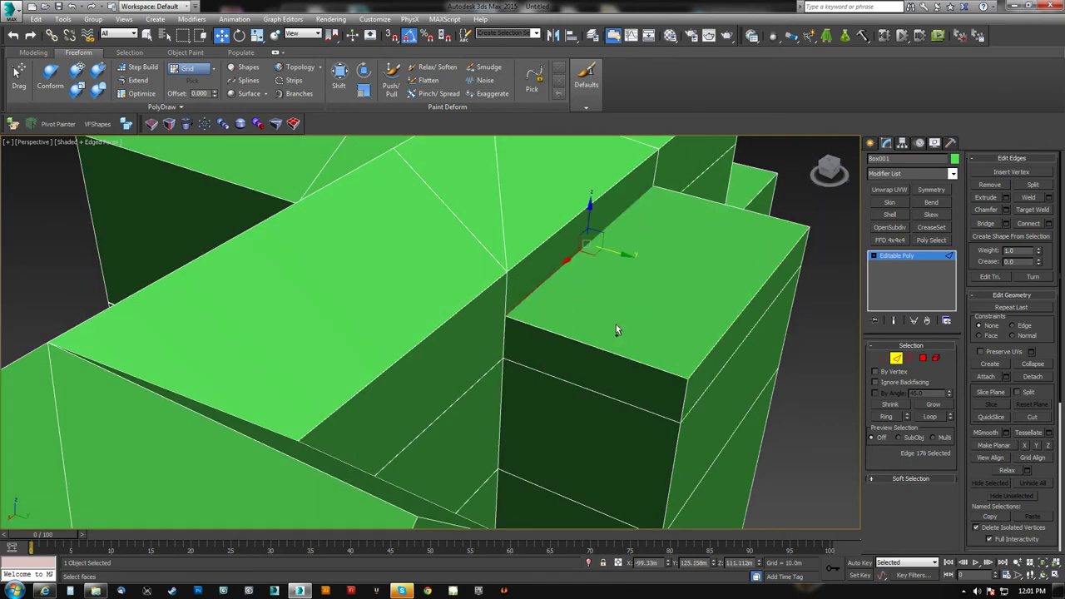
# - Examine the wall polygon behind the raised block's inner top edge using wireframe view
pyautogui.keyDown('alt'); pyautogui.moveTo(539, 332); pyautogui.dragTo(537, 305, button='middle'); pyautogui.keyUp('alt')
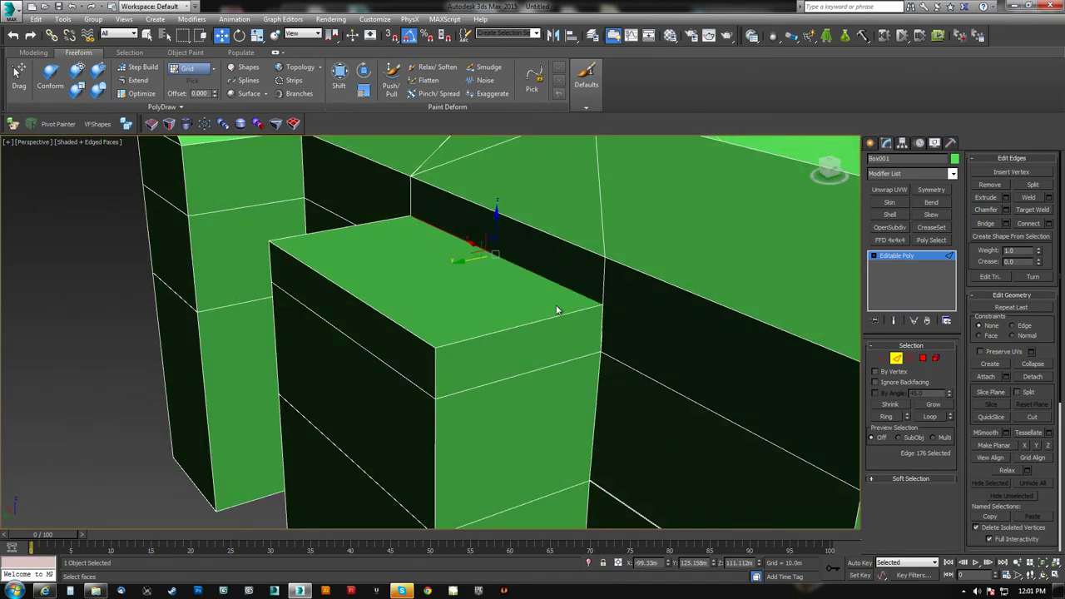
pyautogui.keyDown('alt'); pyautogui.moveTo(454, 294); pyautogui.dragTo(487, 283, button='middle'); pyautogui.keyUp('alt')
pyautogui.keyDown('alt'); pyautogui.moveTo(421, 307); pyautogui.dragTo(524, 300, button='middle'); pyautogui.keyUp('alt')
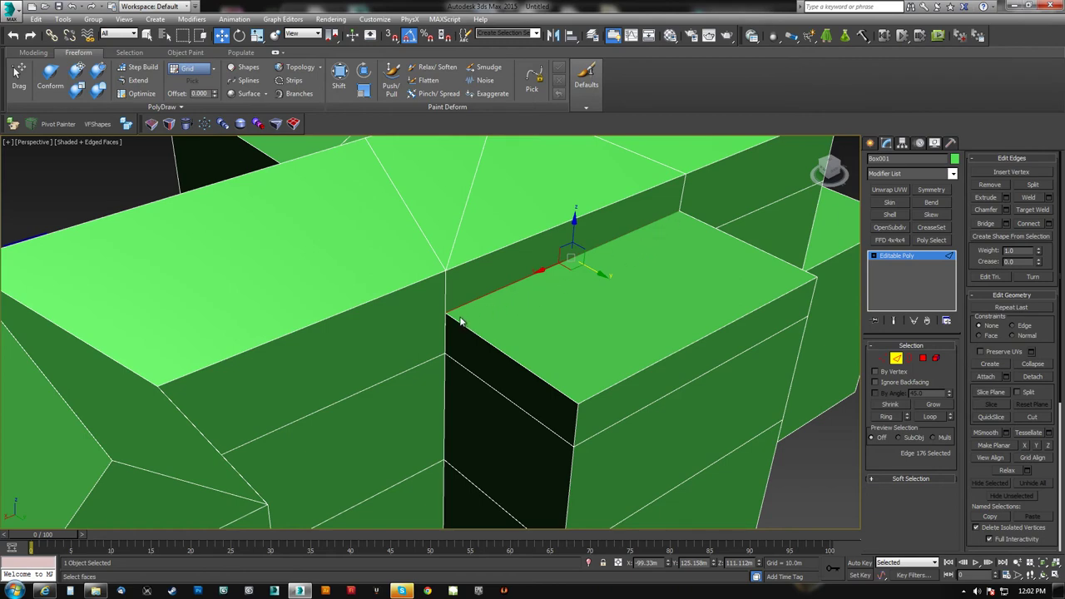
pyautogui.keyDown('alt'); pyautogui.moveTo(447, 349); pyautogui.dragTo(449, 346, button='middle'); pyautogui.keyUp('alt')
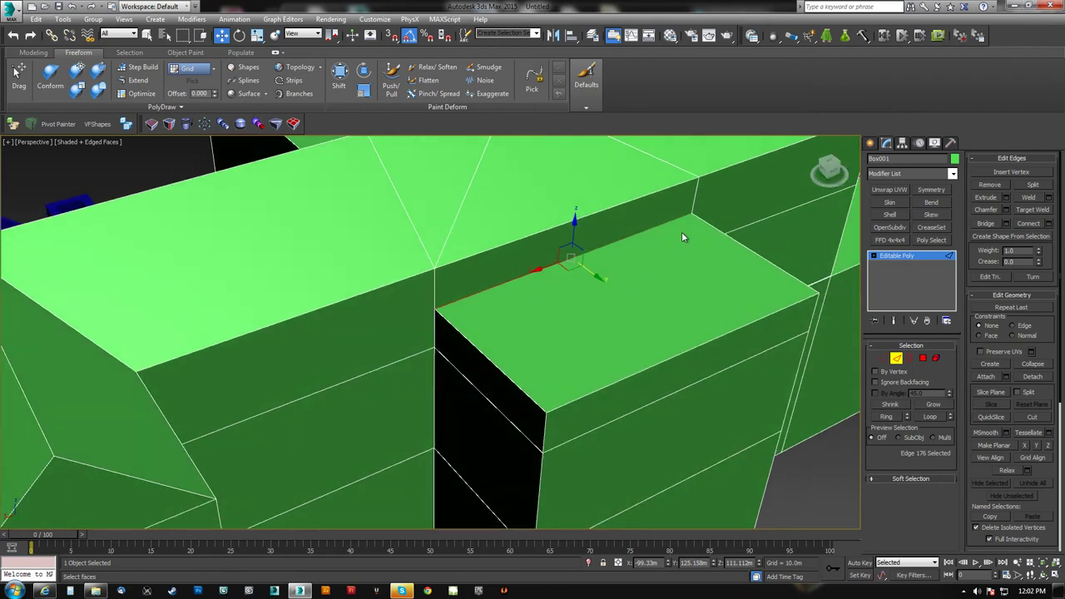
pyautogui.press('F3')
pyautogui.click(923, 358)
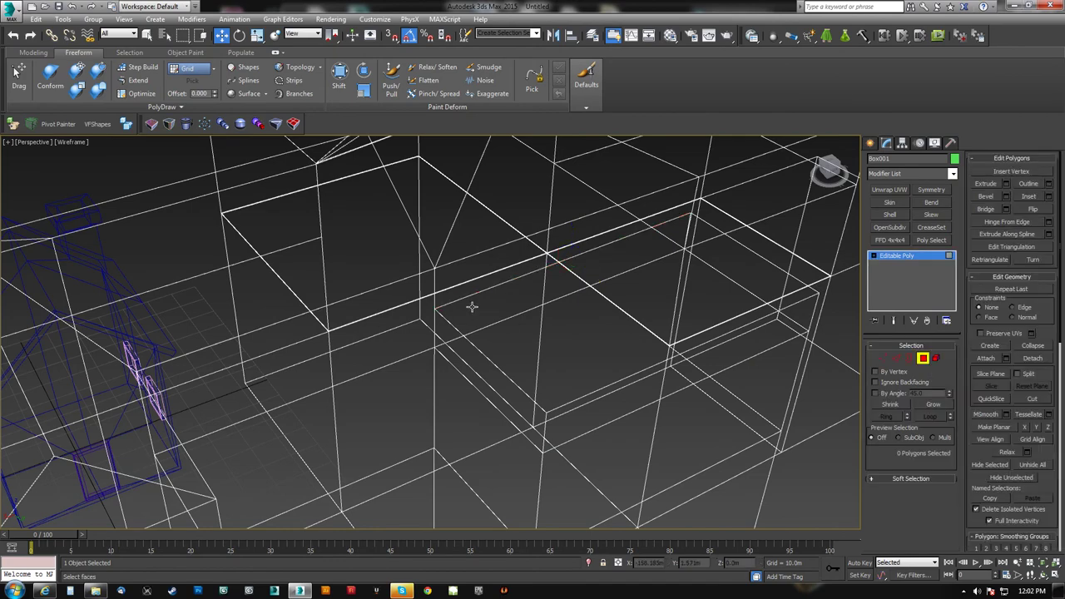
pyautogui.click(471, 305)
pyautogui.click(472, 307)
pyautogui.press('F3')
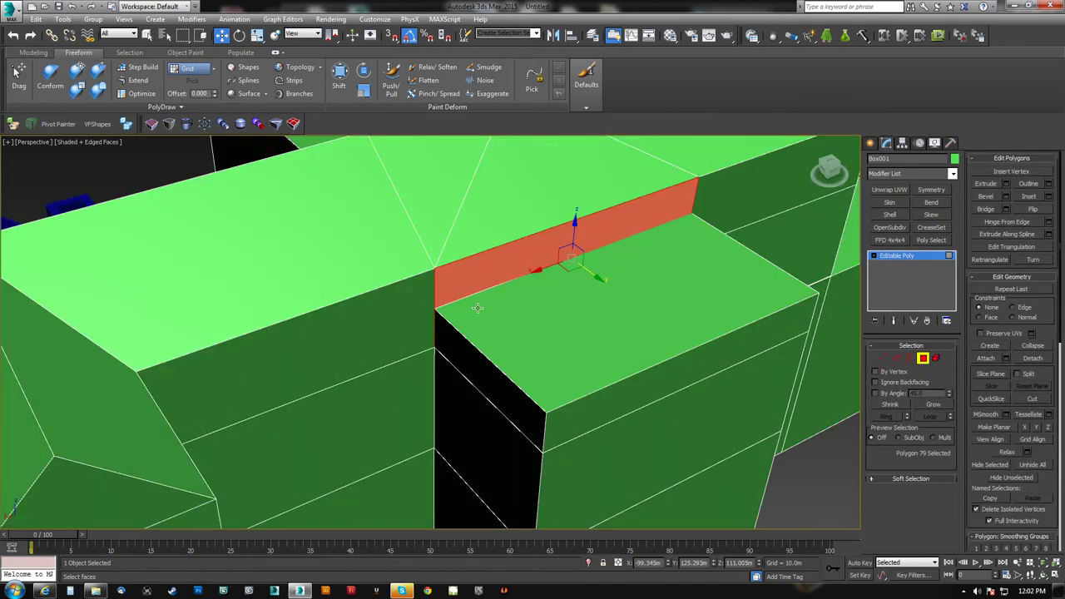
pyautogui.moveTo(558, 275)
pyautogui.keyDown('alt'); pyautogui.mouseDown(button='middle')
pyautogui.moveTo(494, 233)
pyautogui.moveTo(400, 241)
pyautogui.moveTo(583, 261)
pyautogui.moveTo(574, 272)
pyautogui.mouseUp(button='middle'); pyautogui.keyUp('alt')
# - Move the raised block's inner top edge outward and its outer top edge inward to form sloping roof sides
pyautogui.press('2')
pyautogui.click(516, 298)
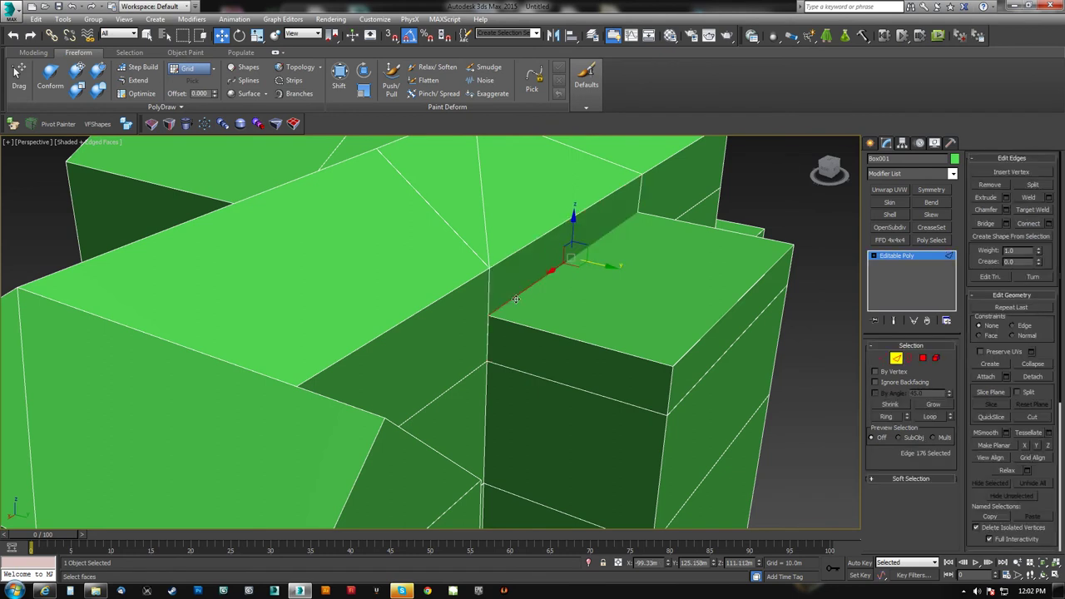
pyautogui.moveTo(612, 267); pyautogui.dragTo(655, 280)
pyautogui.click(721, 323)
pyautogui.moveTo(771, 307); pyautogui.dragTo(701, 291)
pyautogui.keyDown('alt'); pyautogui.moveTo(704, 296); pyautogui.dragTo(527, 311, button='middle'); pyautogui.keyUp('alt')
pyautogui.scroll(-10, 525, 329)
pyautogui.scroll(5, 527, 312)
pyautogui.scroll(3, 526, 311)
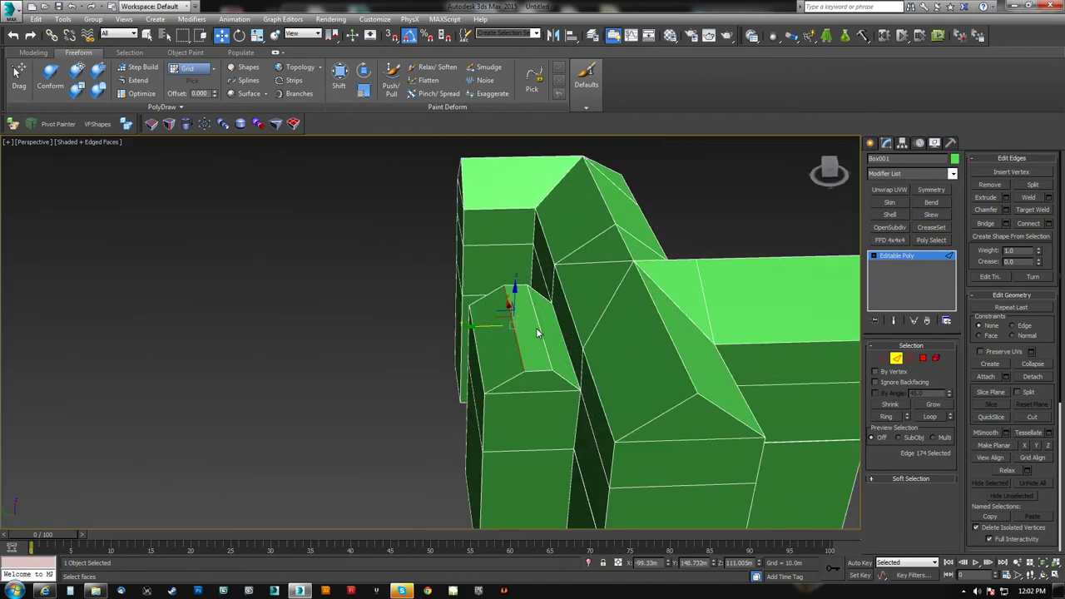
# - Move the raised block's inner top edge closer to its outer top edge to narrow the flat roof strip
pyautogui.click(538, 330)
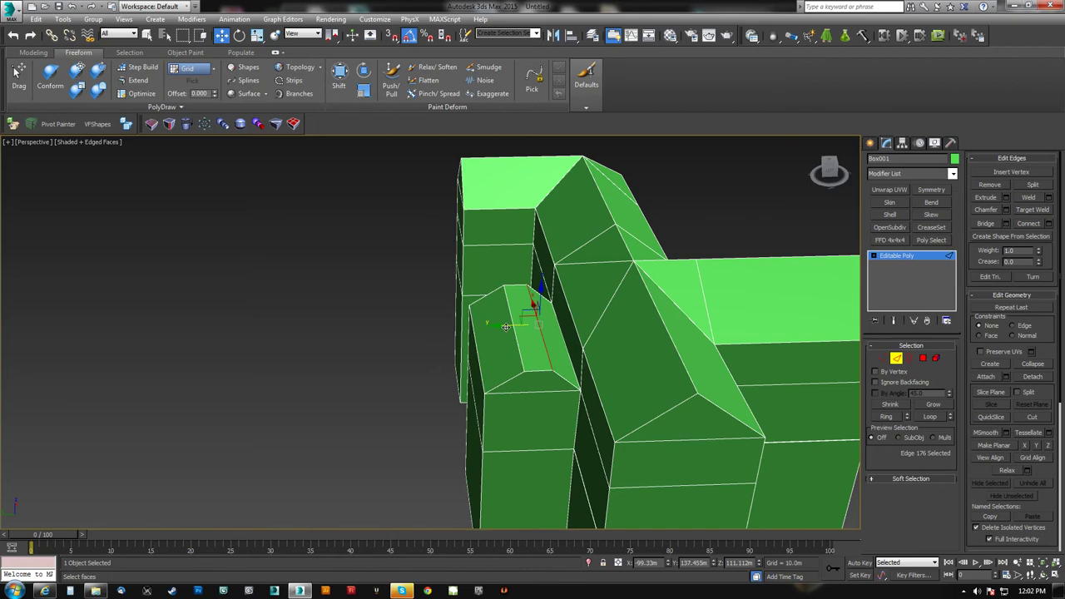
pyautogui.moveTo(509, 308)
pyautogui.keyDown('alt'); pyautogui.mouseDown(button='middle')
pyautogui.moveTo(499, 308)
pyautogui.moveTo(554, 333)
pyautogui.moveTo(520, 351)
pyautogui.moveTo(512, 241)
pyautogui.moveTo(488, 328)
pyautogui.moveTo(497, 308)
pyautogui.moveTo(414, 277)
pyautogui.moveTo(404, 291)
pyautogui.moveTo(483, 276)
pyautogui.moveTo(475, 352)
pyautogui.moveTo(570, 344)
pyautogui.moveTo(542, 347)
pyautogui.moveTo(561, 357)
pyautogui.moveTo(505, 340)
pyautogui.moveTo(525, 318)
pyautogui.mouseUp(button='middle'); pyautogui.keyUp('alt')
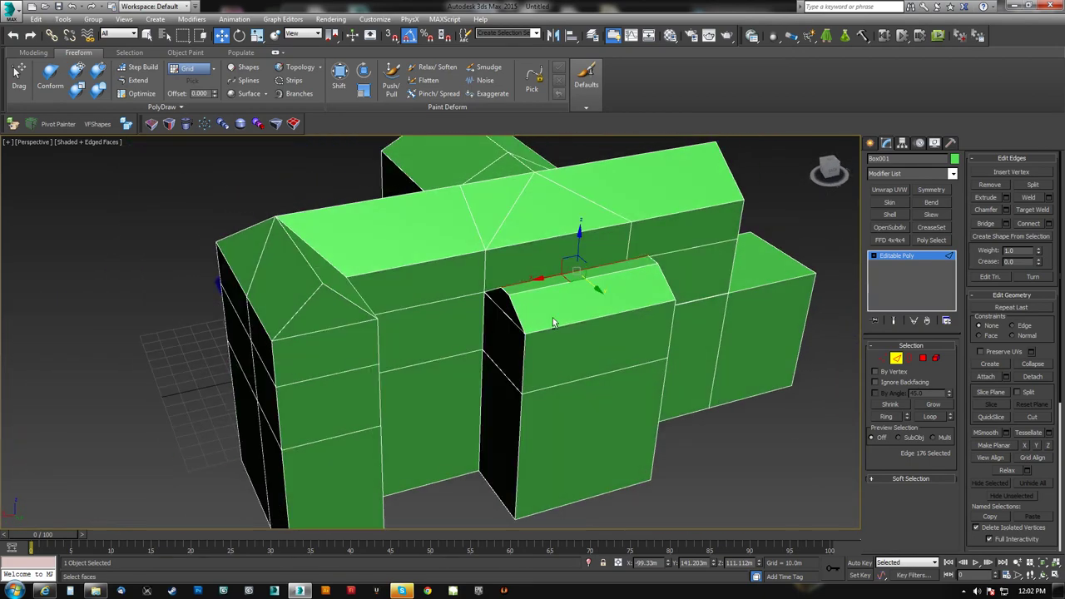
pyautogui.click(897, 360)
# - Apply the STL Check modifier to the whole house and turn on its error check
pyautogui.moveTo(599, 316)
pyautogui.keyDown('alt'); pyautogui.mouseDown(button='middle')
pyautogui.moveTo(579, 304)
pyautogui.moveTo(601, 300)
pyautogui.mouseUp(button='middle'); pyautogui.keyUp('alt')
pyautogui.press('x')
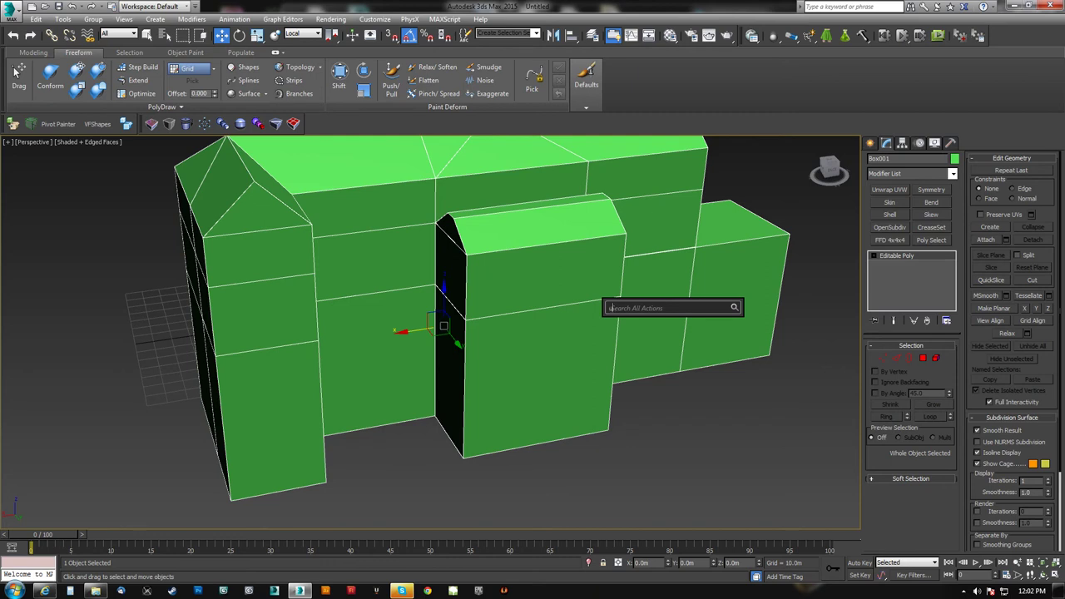
pyautogui.write('unwrap')
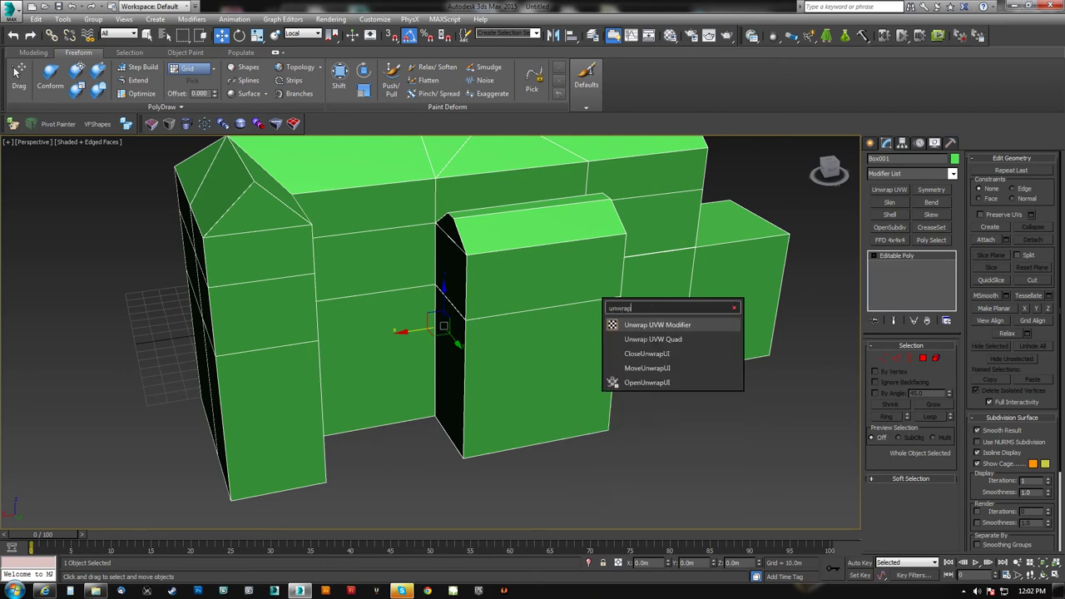
pyautogui.hotkey('shift', 'End')
pyautogui.write('stl')
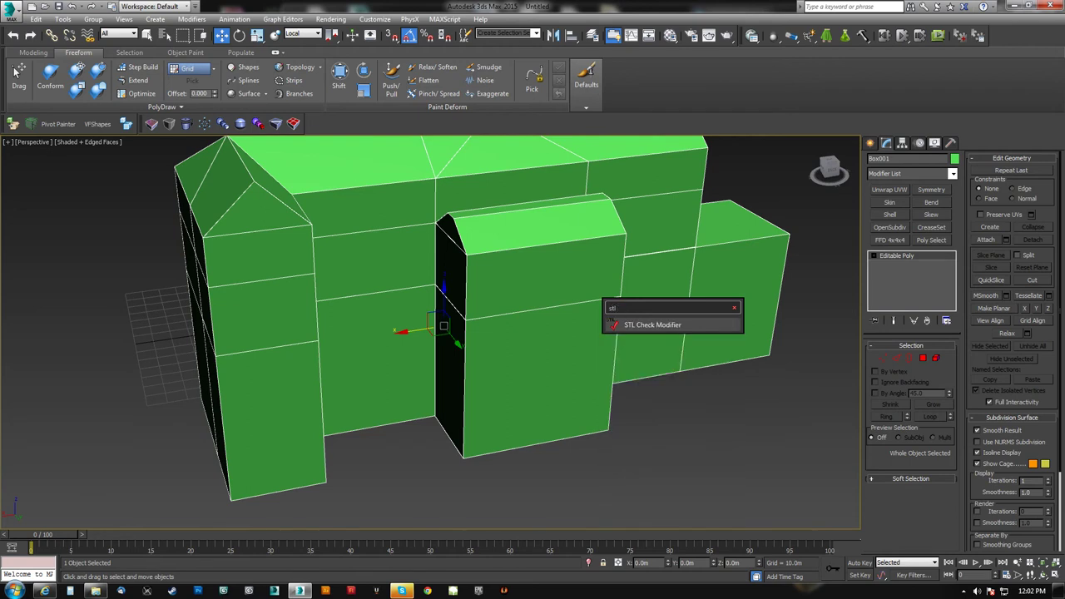
pyautogui.click(658, 325)
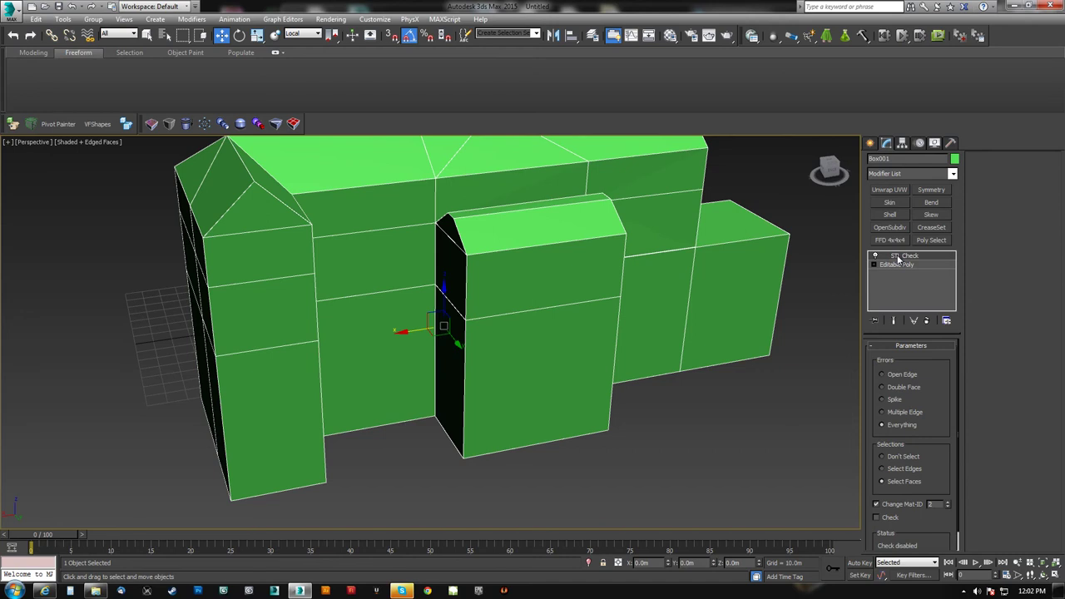
pyautogui.keyDown('alt'); pyautogui.moveTo(586, 341); pyautogui.dragTo(576, 376, button='middle'); pyautogui.keyUp('alt')
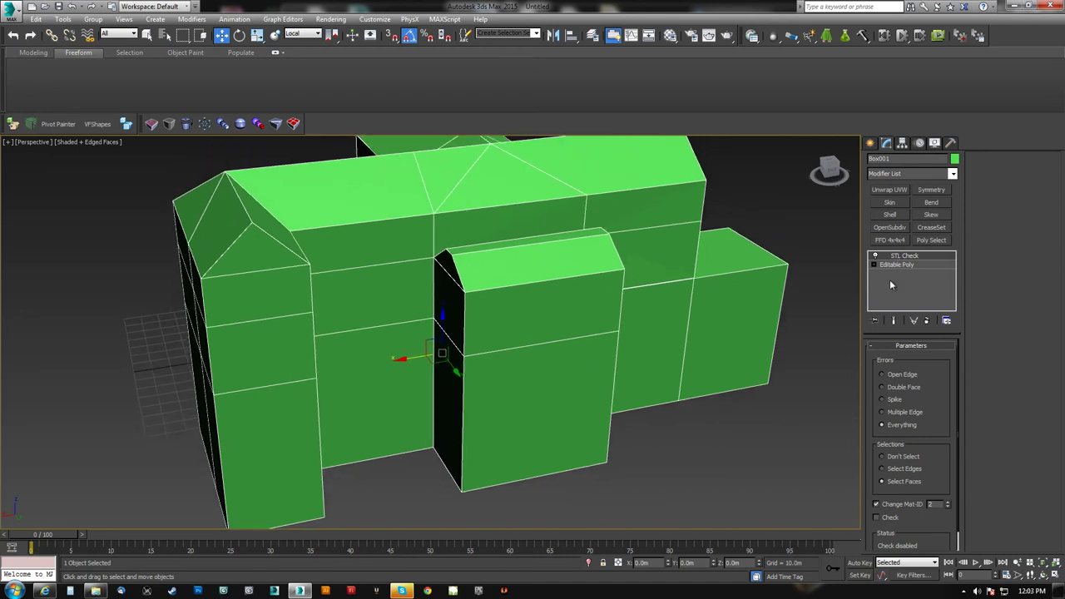
pyautogui.click(878, 519)
# - Examine the faces flagged for all errors, Multiple Edge and Open Edge, and remove the STL Check modifier
pyautogui.keyDown('alt'); pyautogui.moveTo(704, 438); pyautogui.dragTo(456, 363, button='middle'); pyautogui.keyUp('alt')
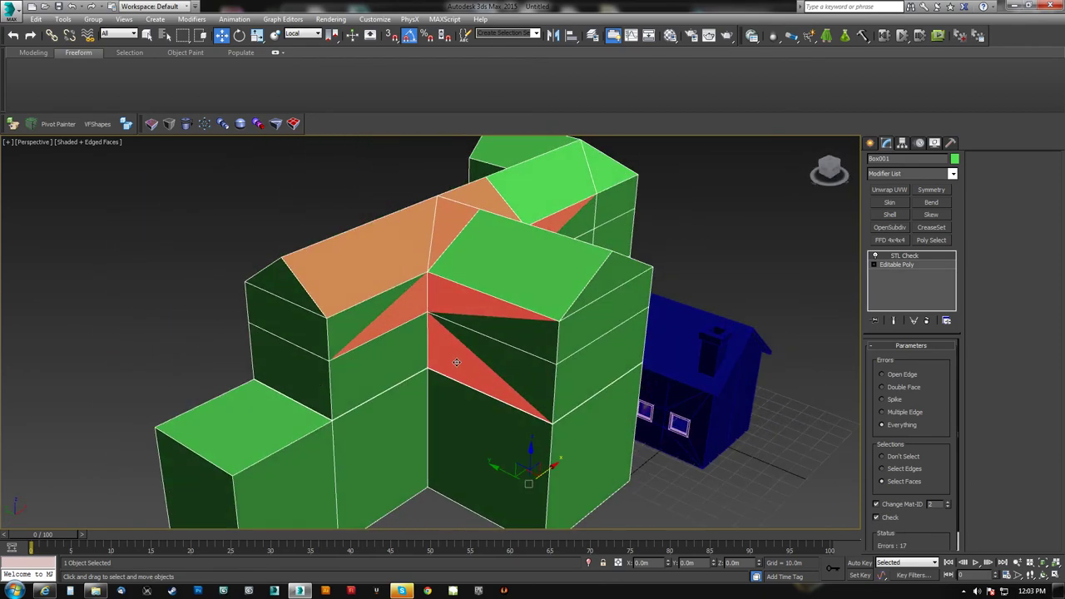
pyautogui.moveTo(945, 486); pyautogui.dragTo(939, 403)
pyautogui.keyDown('alt'); pyautogui.moveTo(405, 307); pyautogui.dragTo(511, 355, button='middle'); pyautogui.keyUp('alt')
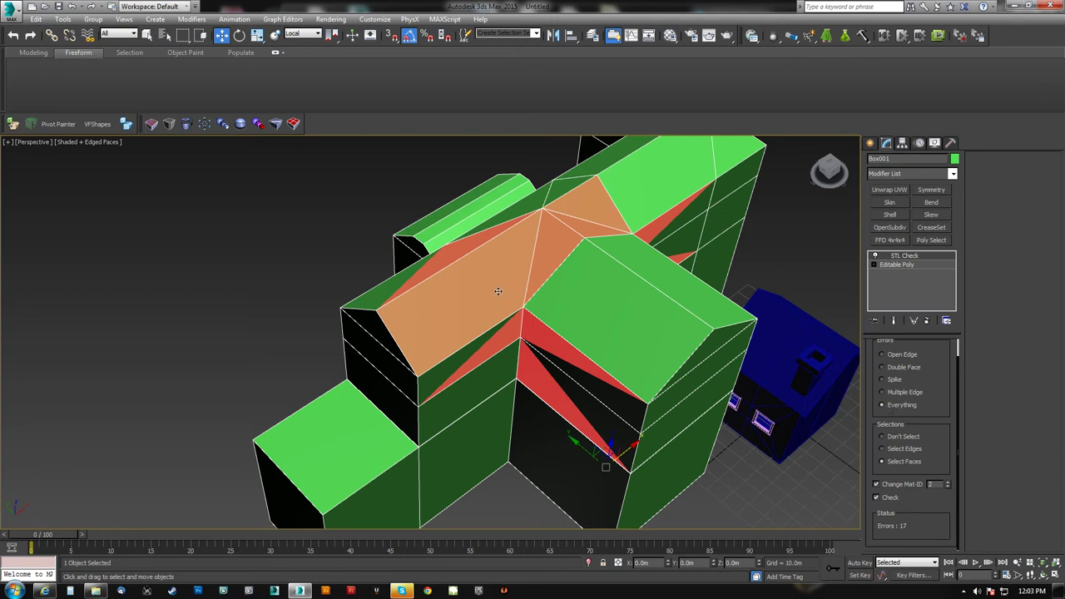
pyautogui.click(905, 368)
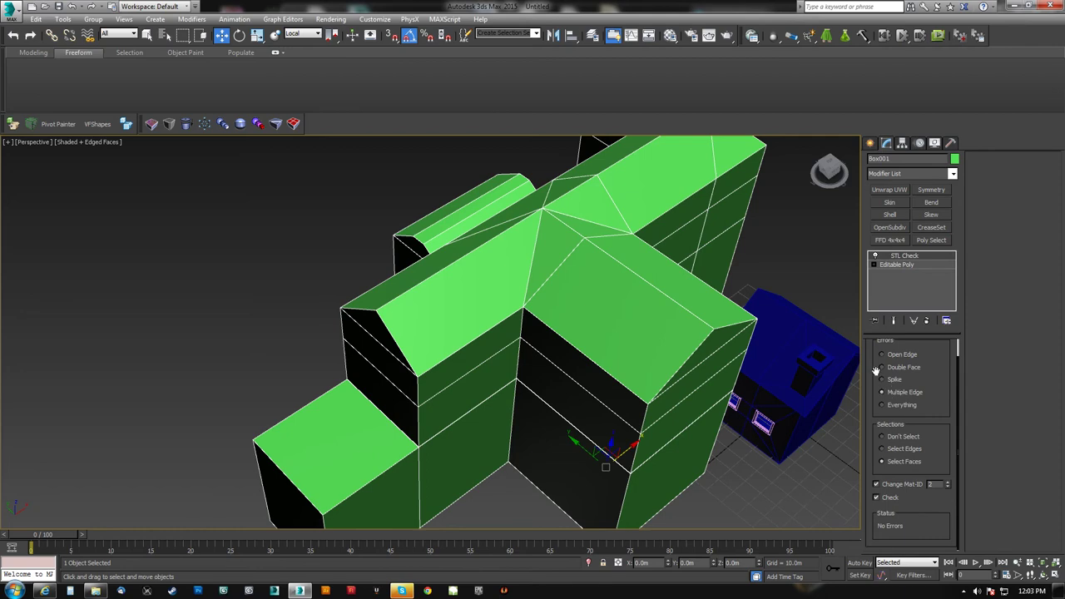
pyautogui.click(899, 360)
pyautogui.keyDown('alt'); pyautogui.moveTo(474, 272); pyautogui.dragTo(540, 294, button='middle'); pyautogui.keyUp('alt')
pyautogui.scroll(5, 540, 294)
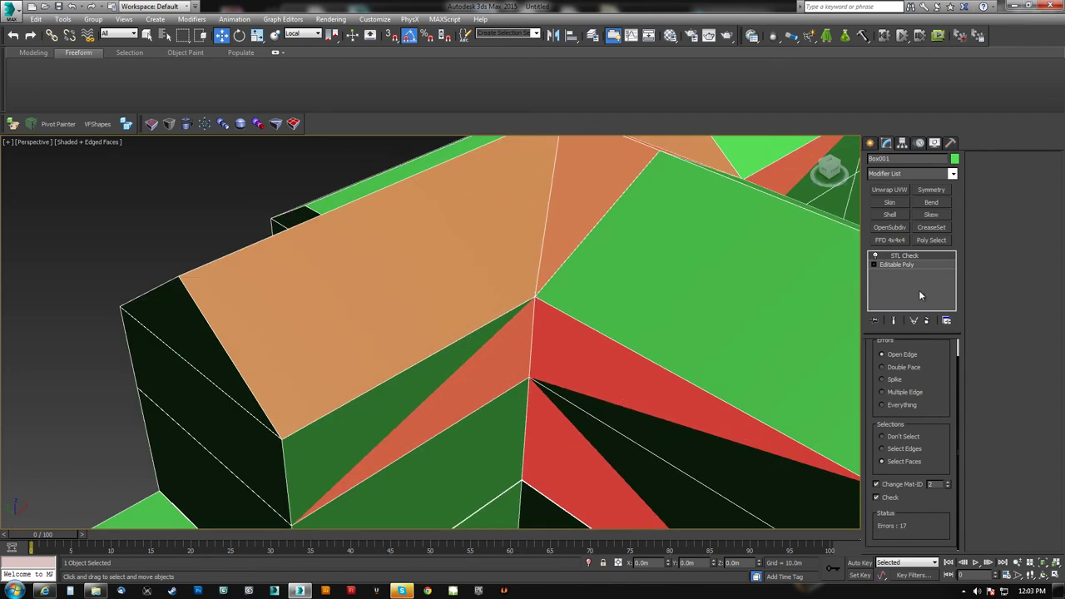
pyautogui.keyDown('alt'); pyautogui.moveTo(490, 280); pyautogui.dragTo(514, 314, button='middle'); pyautogui.keyUp('alt')
pyautogui.keyDown('alt'); pyautogui.moveTo(519, 318); pyautogui.dragTo(556, 352, button='middle'); pyautogui.keyUp('alt')
pyautogui.keyDown('alt'); pyautogui.moveTo(468, 331); pyautogui.dragTo(542, 296, button='middle'); pyautogui.keyUp('alt')
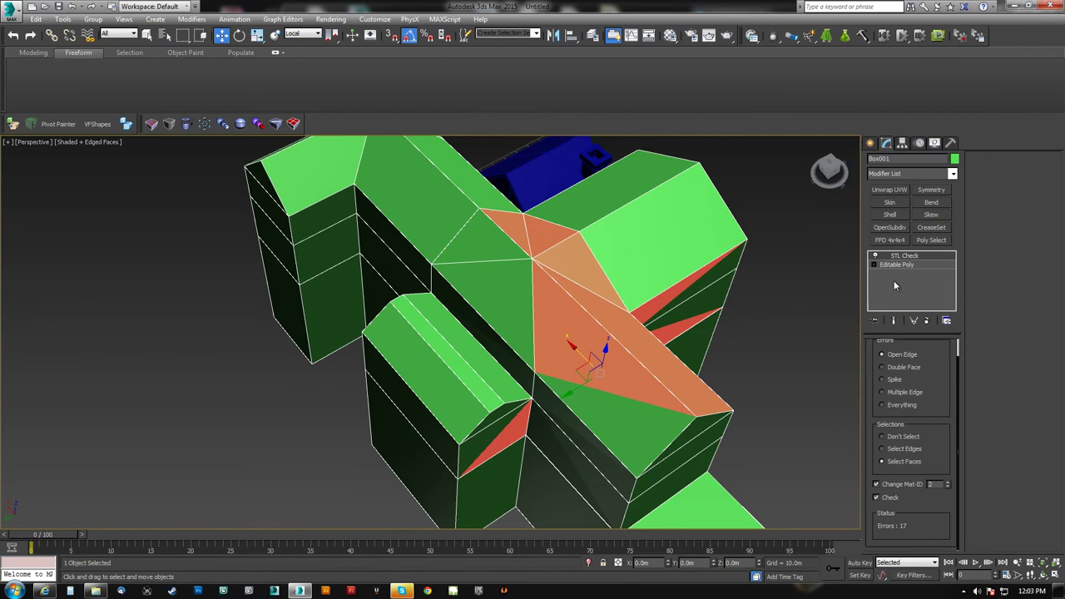
pyautogui.click(927, 321)
# - Try pulling apart the eave vertices at the roof junction on both sides of the main block, and undo the moves
pyautogui.press('1')
pyautogui.click(536, 374)
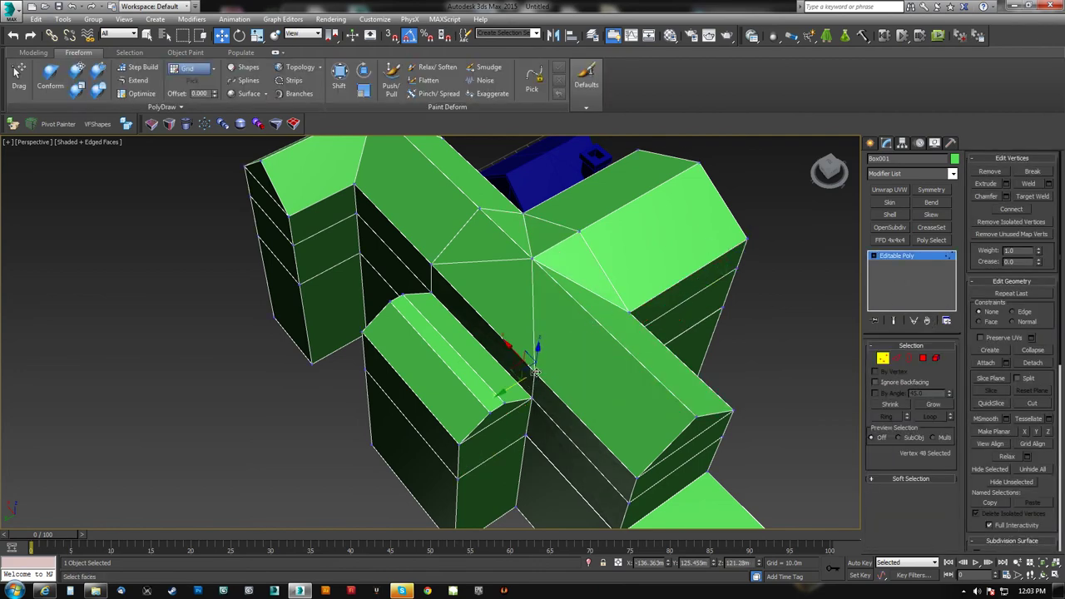
pyautogui.moveTo(512, 387); pyautogui.dragTo(500, 394)
pyautogui.keyDown('alt'); pyautogui.moveTo(508, 389); pyautogui.dragTo(685, 369, button='middle'); pyautogui.keyUp('alt')
pyautogui.click(671, 388)
pyautogui.moveTo(668, 351); pyautogui.dragTo(645, 330)
pyautogui.keyDown('alt'); pyautogui.moveTo(661, 401); pyautogui.dragTo(680, 357, button='middle'); pyautogui.keyUp('alt')
pyautogui.scroll(3, 680, 357)
pyautogui.hotkey('ctrl', 'z')
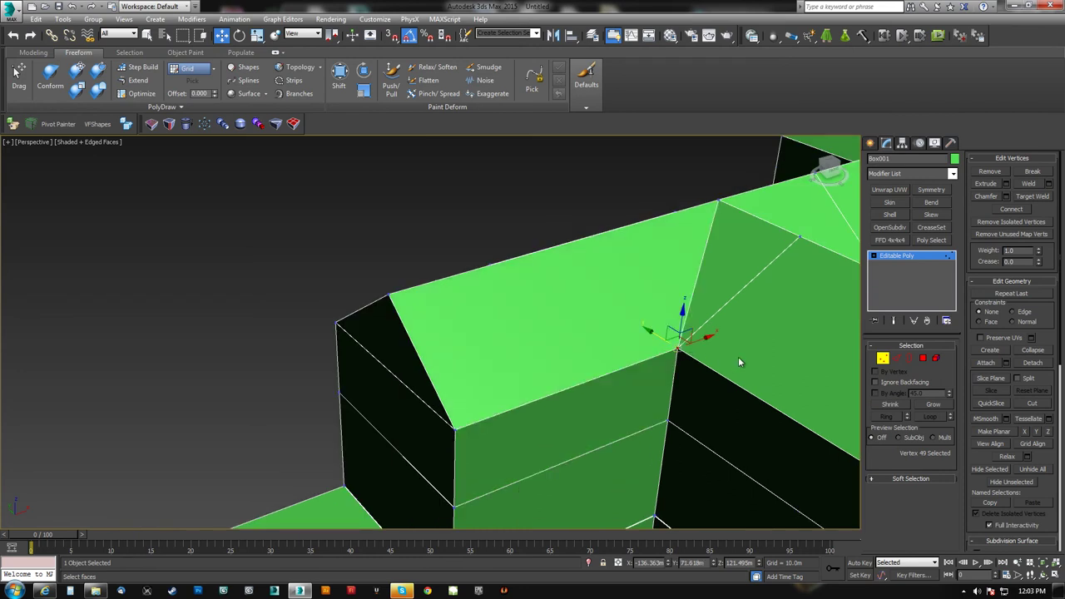
# - Weld the two overlapping vertices at the eave corner where the side wing's roof meets the main block
pyautogui.click(137, 93)
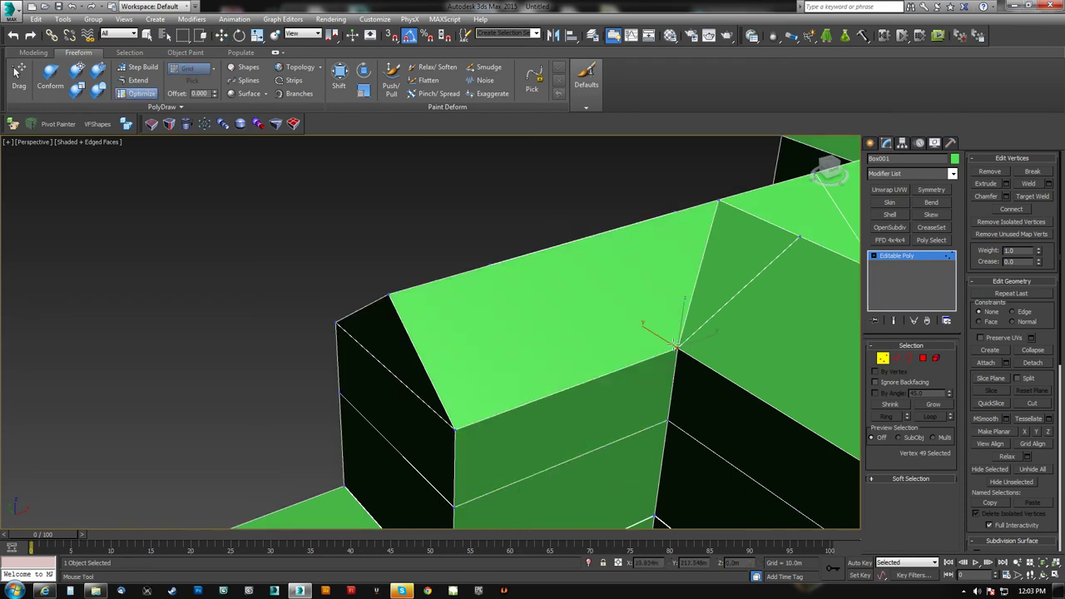
pyautogui.press('w')
pyautogui.moveTo(664, 341); pyautogui.dragTo(613, 307)
pyautogui.hotkey('ctrl', 'z')
pyautogui.click(672, 358)
pyautogui.moveTo(672, 360); pyautogui.dragTo(696, 336)
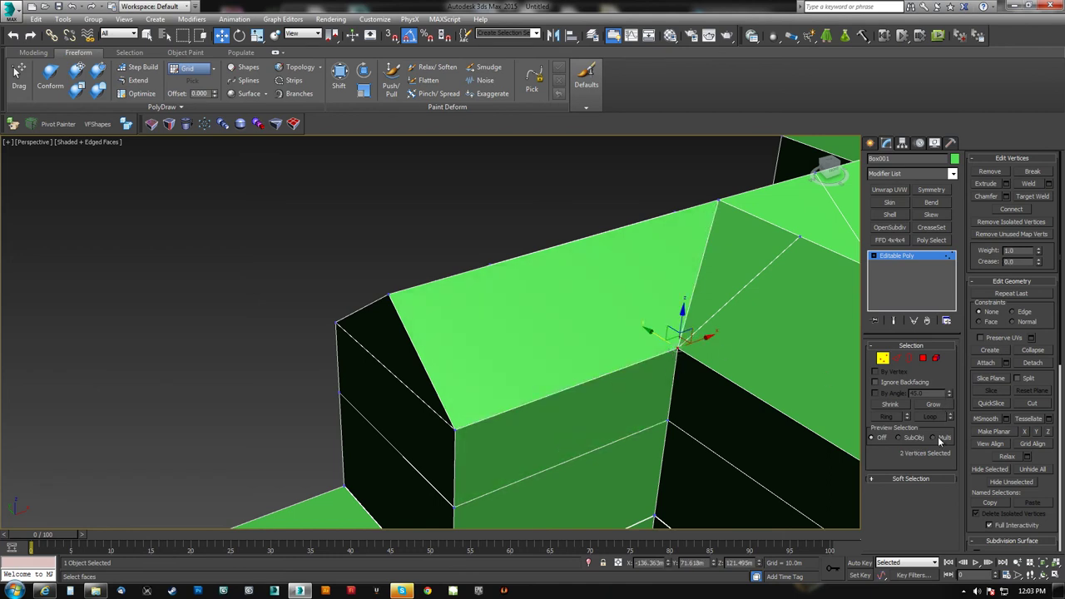
pyautogui.click(1032, 184)
# - Test the overlapping vertices on the main ridge at the side wing junction, and weld the three of them together
pyautogui.keyDown('alt'); pyautogui.moveTo(755, 405); pyautogui.dragTo(673, 290, button='middle'); pyautogui.keyUp('alt')
pyautogui.click(664, 283)
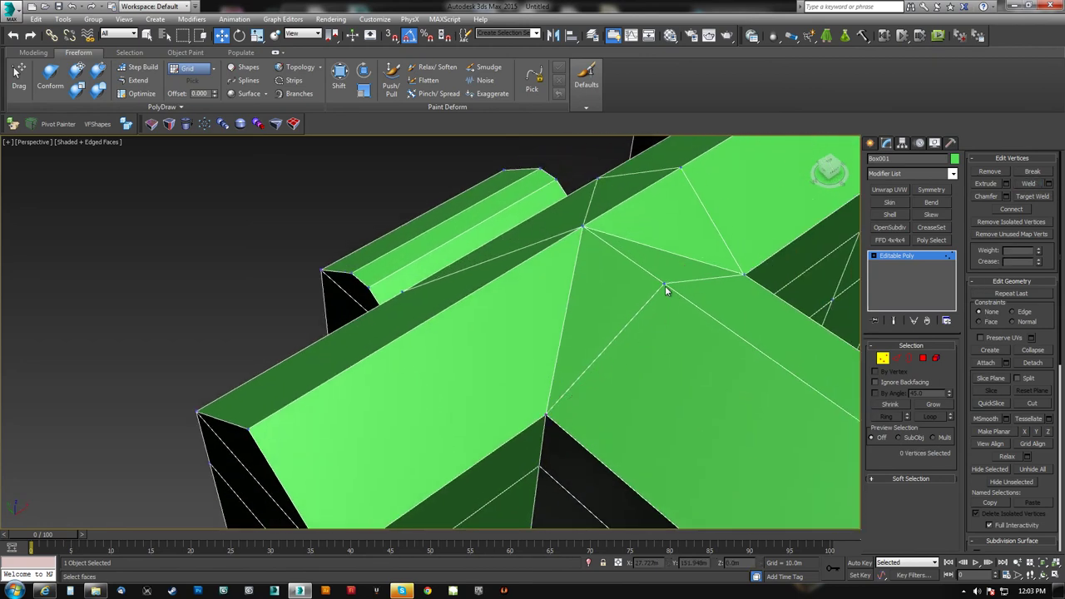
pyautogui.click(583, 223)
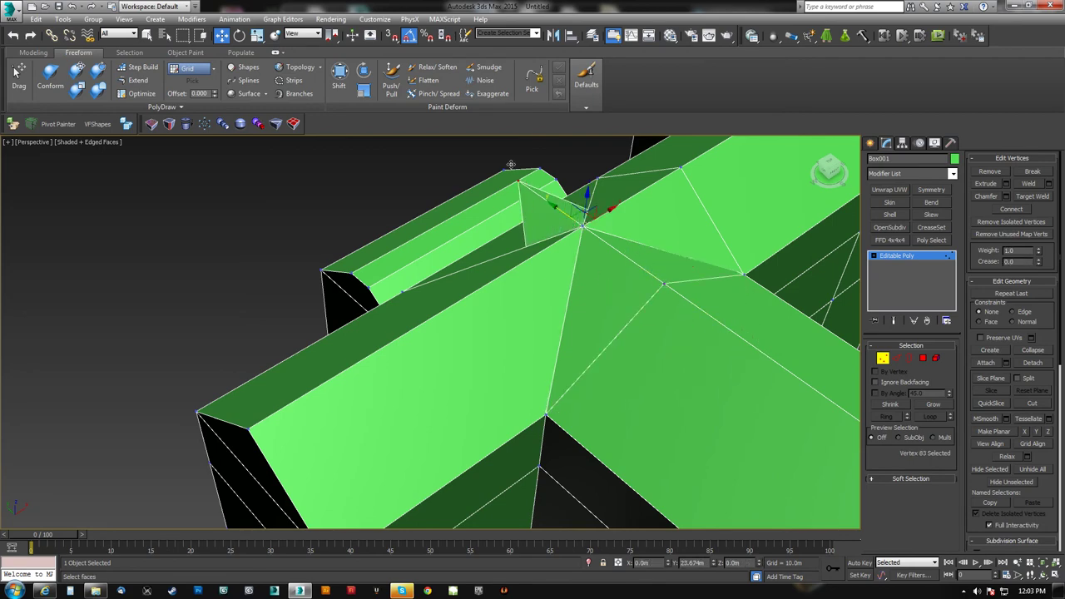
pyautogui.rightClick(537, 189)
pyautogui.keyDown('alt'); pyautogui.moveTo(536, 190); pyautogui.dragTo(593, 246, button='middle'); pyautogui.keyUp('alt')
pyautogui.click(592, 245)
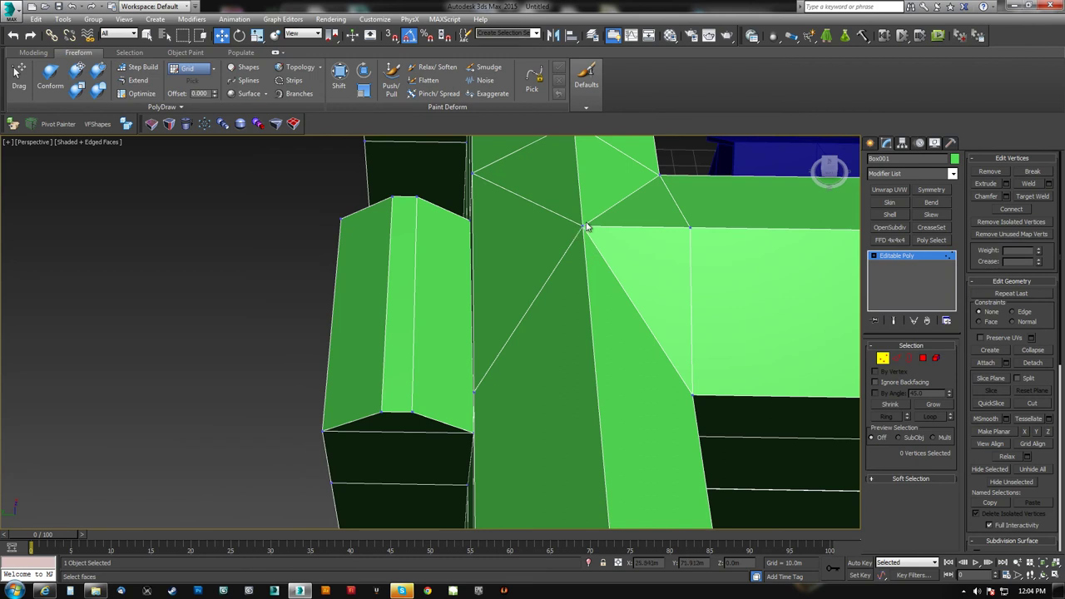
pyautogui.click(581, 233)
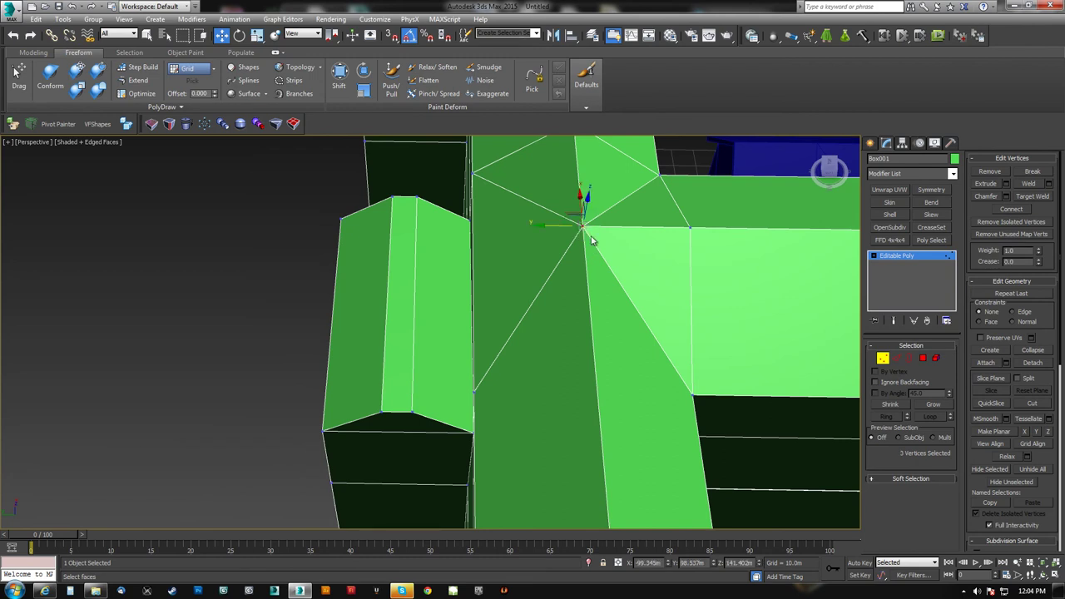
pyautogui.click(583, 225)
pyautogui.moveTo(563, 226); pyautogui.dragTo(613, 226)
pyautogui.hotkey('ctrl', 'z')
pyautogui.hotkey('ctrl', 'z')
pyautogui.click(1029, 184)
# - Weld all of the house's vertices with a weld threshold of about 1.25 m
pyautogui.keyDown('alt'); pyautogui.moveTo(522, 358); pyautogui.dragTo(533, 405, button='middle'); pyautogui.keyUp('alt')
pyautogui.click(539, 409)
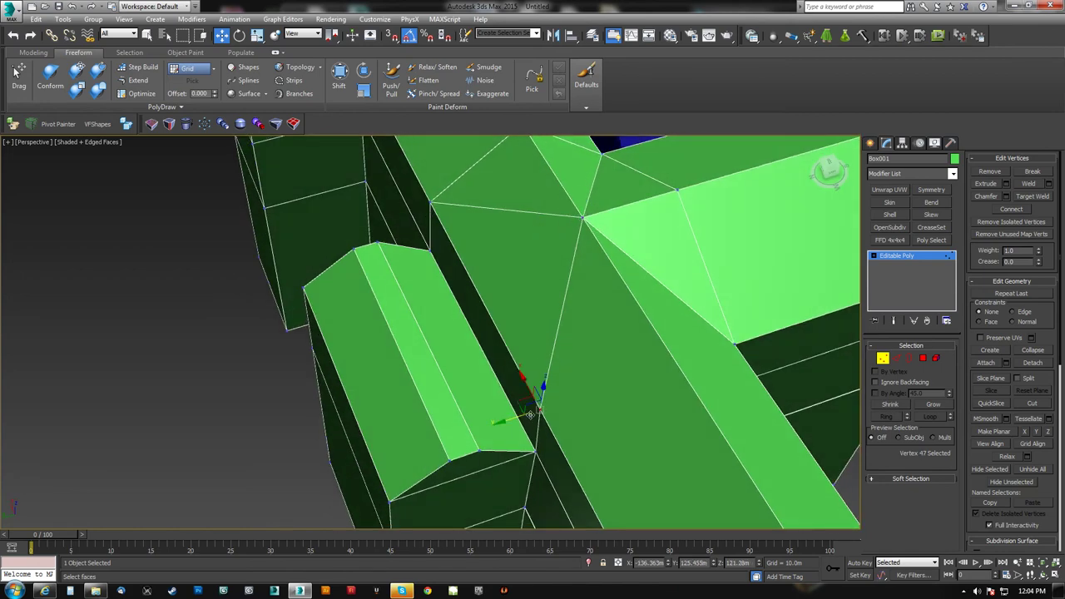
pyautogui.hotkey('ctrl', 'a')
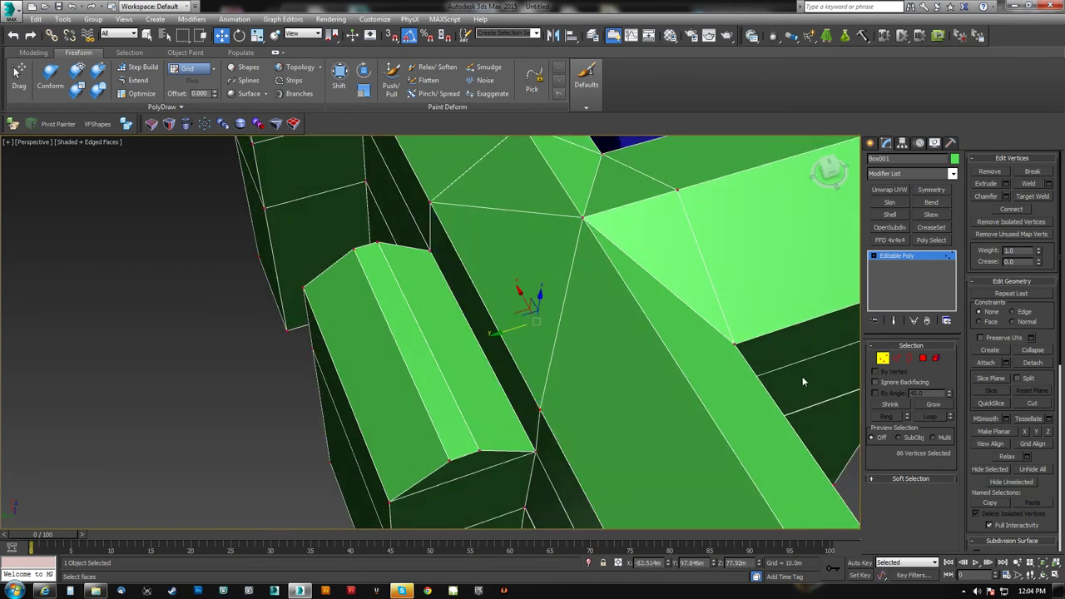
pyautogui.click(1048, 186)
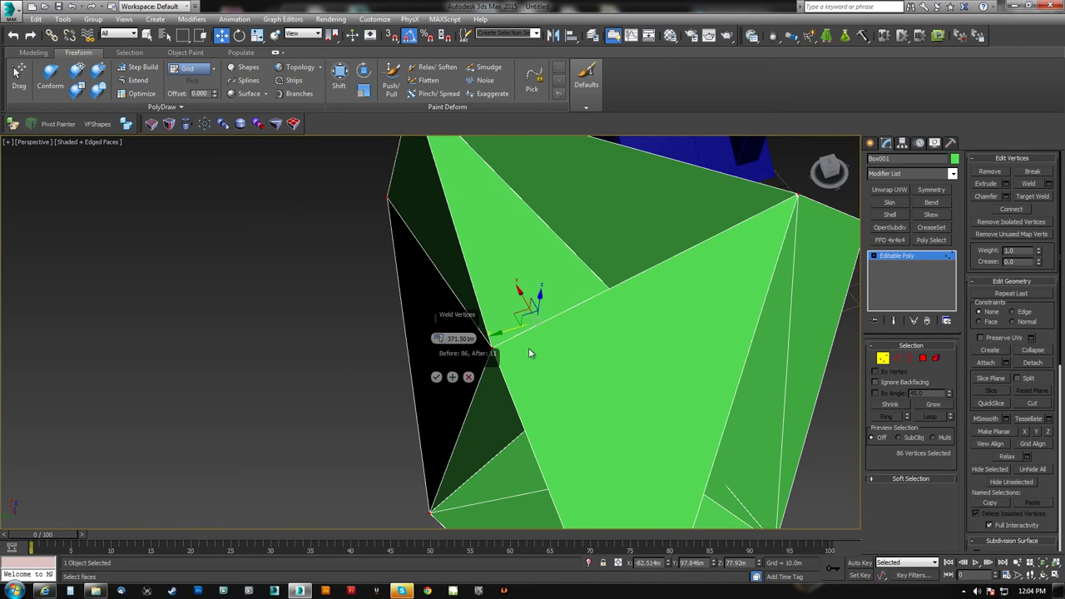
pyautogui.rightClick(439, 339)
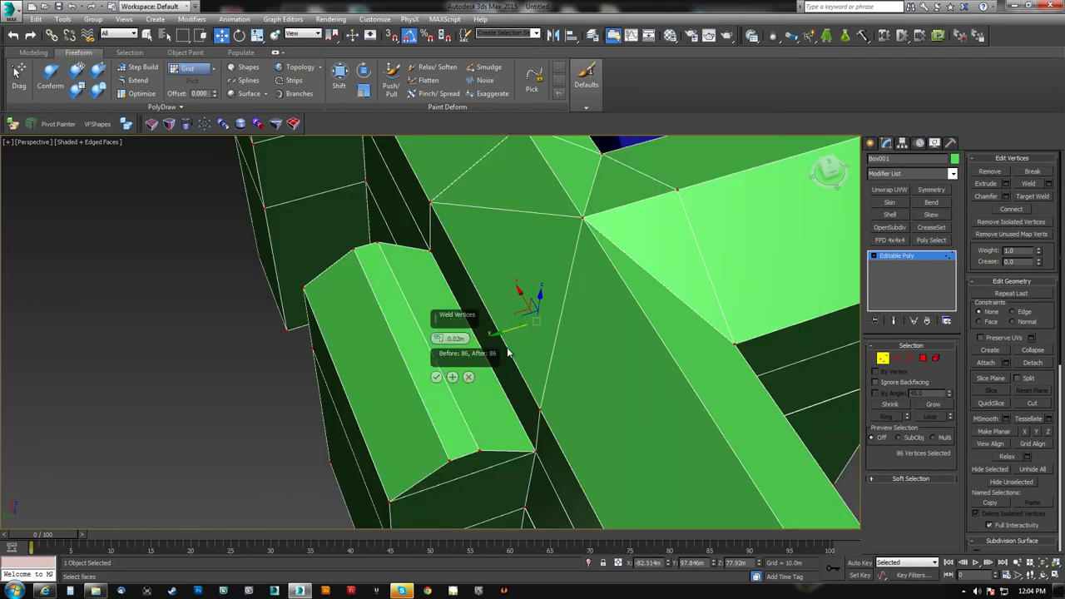
pyautogui.moveTo(439, 339); pyautogui.dragTo(440, 328)
pyautogui.moveTo(578, 355); pyautogui.dragTo(574, 336, button='middle')
pyautogui.scroll(-4, 575, 336)
pyautogui.keyDown('alt'); pyautogui.moveTo(630, 376); pyautogui.dragTo(443, 365, button='middle'); pyautogui.keyUp('alt')
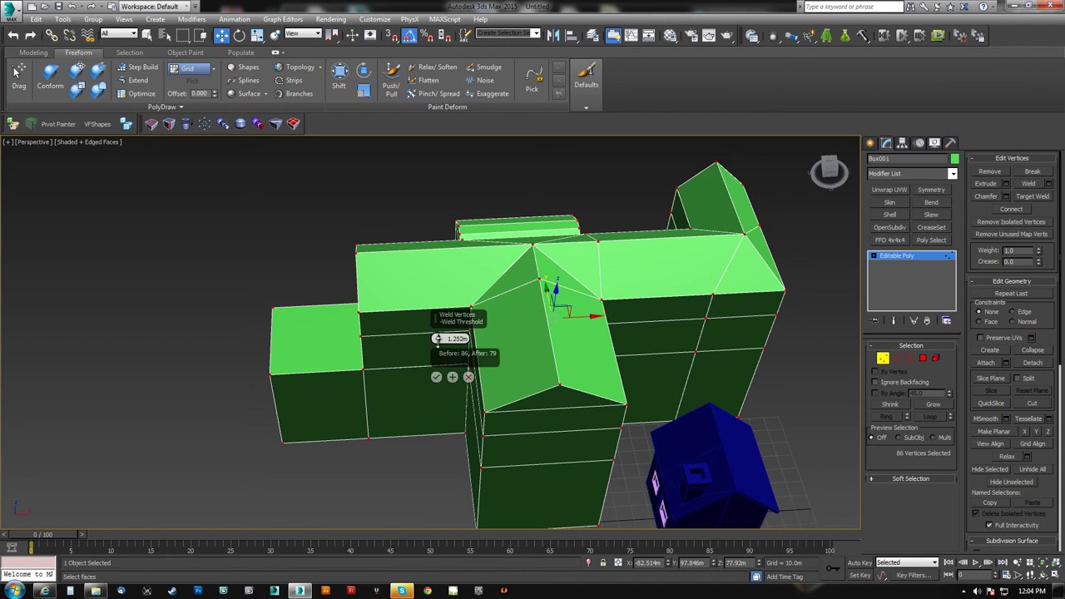
pyautogui.rightClick(439, 341)
pyautogui.click(436, 377)
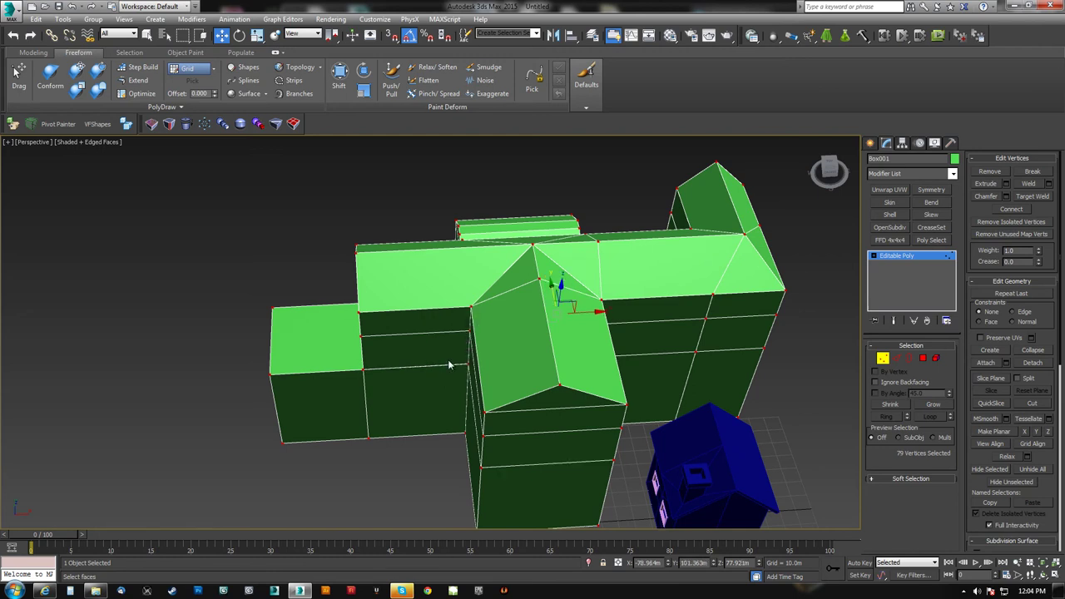
# - Recheck the welded house for all mesh errors with a new STL Check modifier
pyautogui.keyDown('alt'); pyautogui.moveTo(442, 369); pyautogui.dragTo(852, 358, button='middle'); pyautogui.keyUp('alt')
pyautogui.click(883, 358)
pyautogui.write('x')
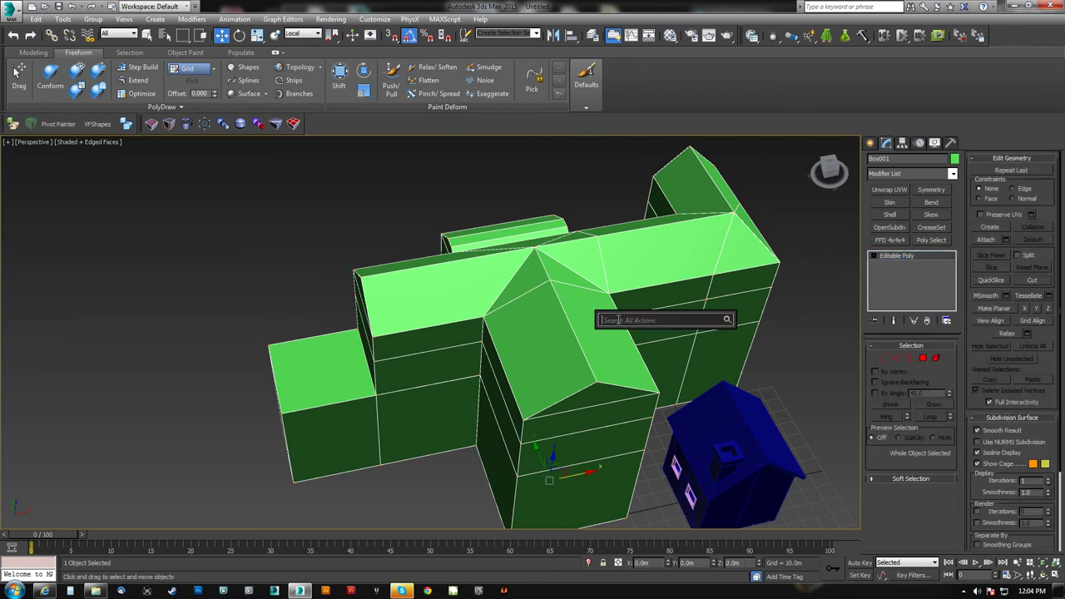
pyautogui.write('stl')
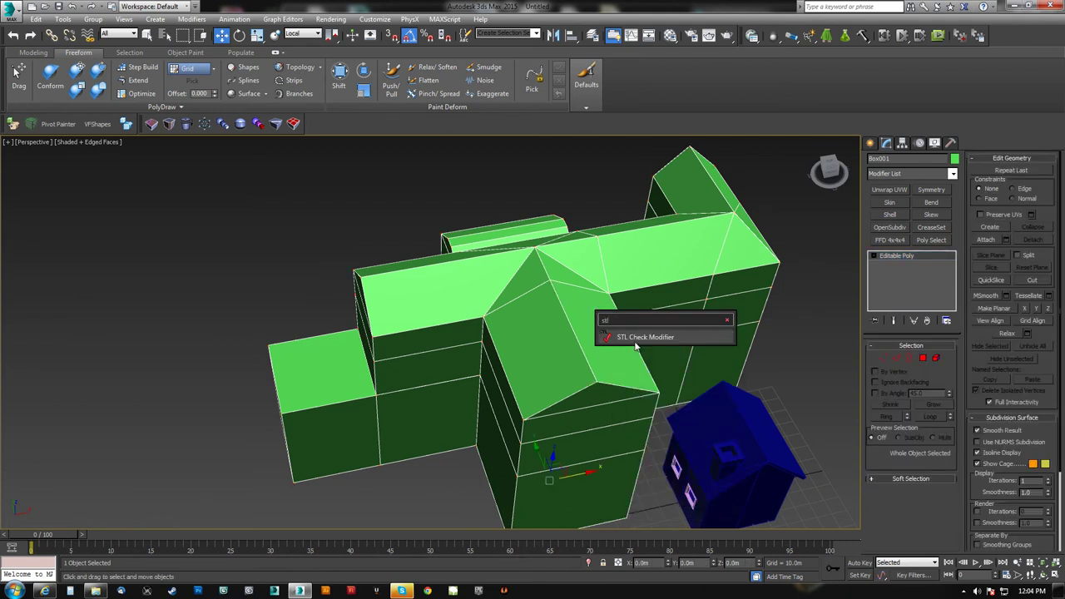
pyautogui.press('Return')
pyautogui.click(876, 518)
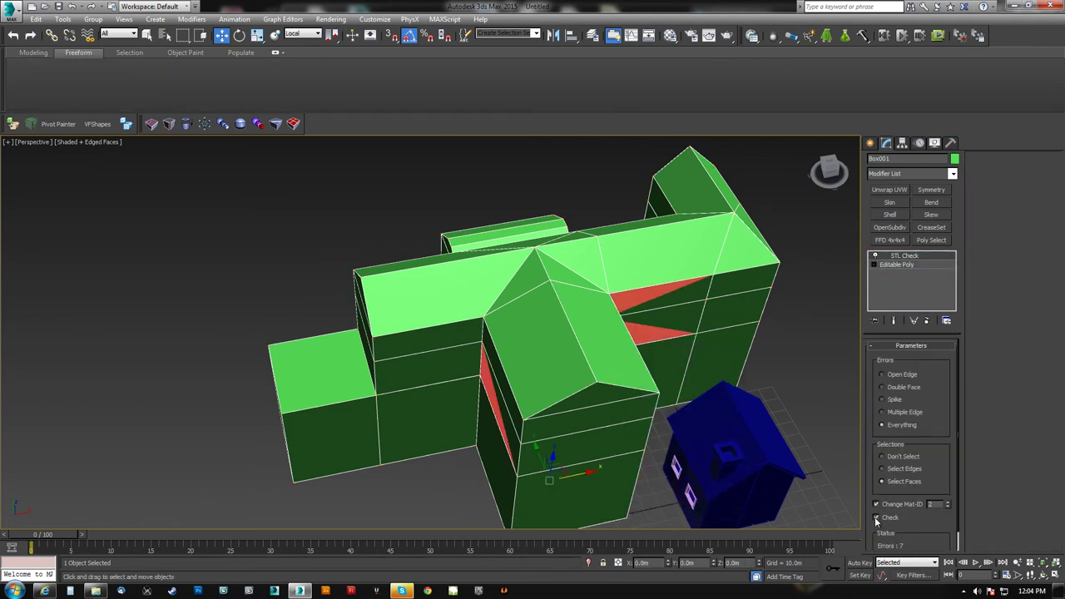
# - Examine the flagged wall faces around the wing junctions, and remove the STL Check modifier again
pyautogui.keyDown('alt'); pyautogui.moveTo(618, 415); pyautogui.dragTo(575, 309, button='middle'); pyautogui.keyUp('alt')
pyautogui.keyDown('alt'); pyautogui.moveTo(547, 250); pyautogui.dragTo(433, 285, button='middle'); pyautogui.keyUp('alt')
pyautogui.keyDown('alt'); pyautogui.moveTo(543, 269); pyautogui.dragTo(537, 336, button='middle'); pyautogui.keyUp('alt')
pyautogui.scroll(3, 537, 337)
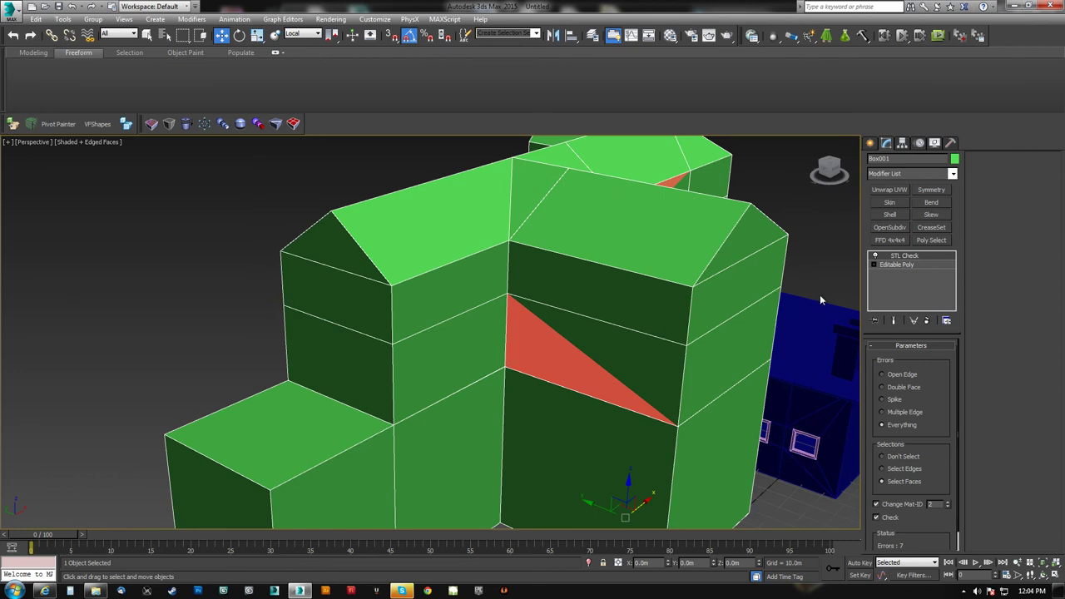
pyautogui.hotkey('ctrl', 'z')
# - Pull the lower vertex at the inner wall corner of the wing junction downward, away from its duplicate
pyautogui.press('1')
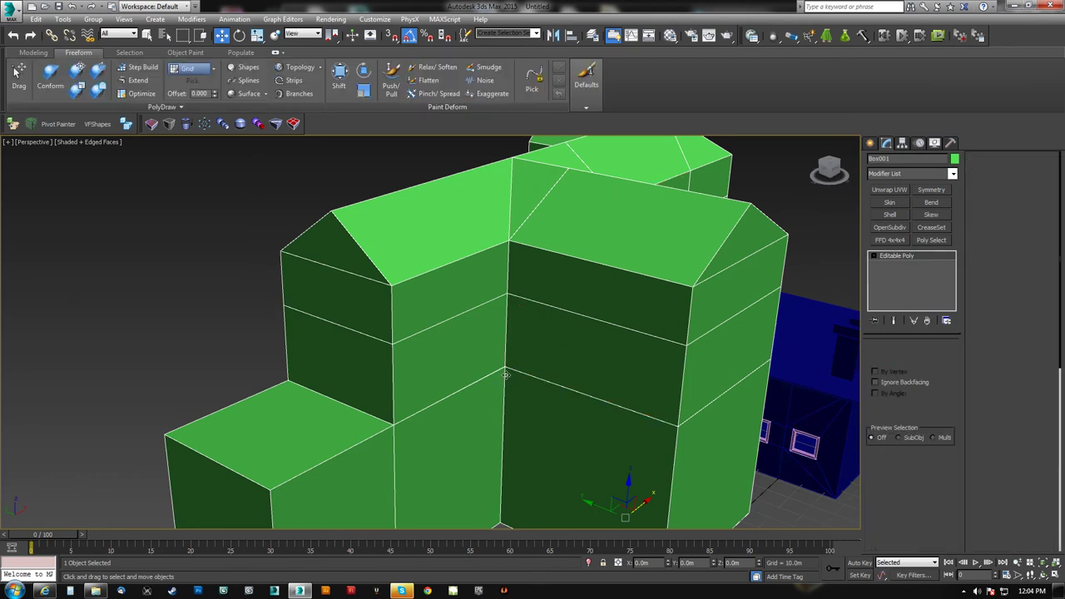
pyautogui.click(505, 367)
pyautogui.keyDown('alt'); pyautogui.moveTo(505, 367); pyautogui.dragTo(503, 351, button='middle'); pyautogui.keyUp('alt')
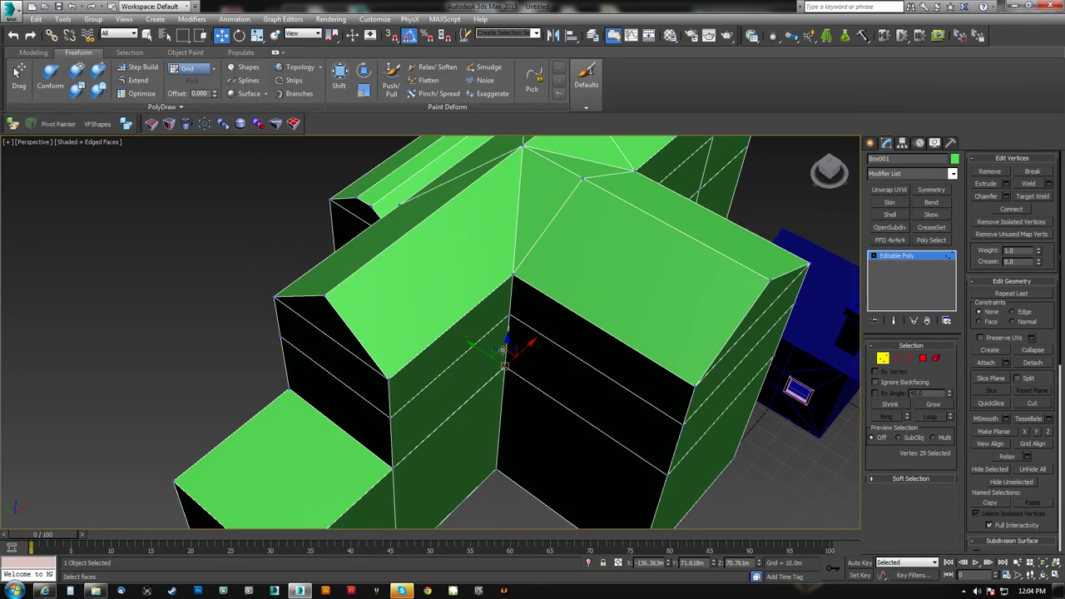
pyautogui.keyDown('alt'); pyautogui.moveTo(502, 370); pyautogui.dragTo(497, 344, button='middle'); pyautogui.keyUp('alt')
pyautogui.scroll(5, 497, 344)
pyautogui.hotkey('ctrl', 'z')
pyautogui.moveTo(537, 225); pyautogui.dragTo(535, 361)
# - Merge the pulled-down corner vertex back into the duplicate vertex above it with the Optimize tool
pyautogui.click(143, 95)
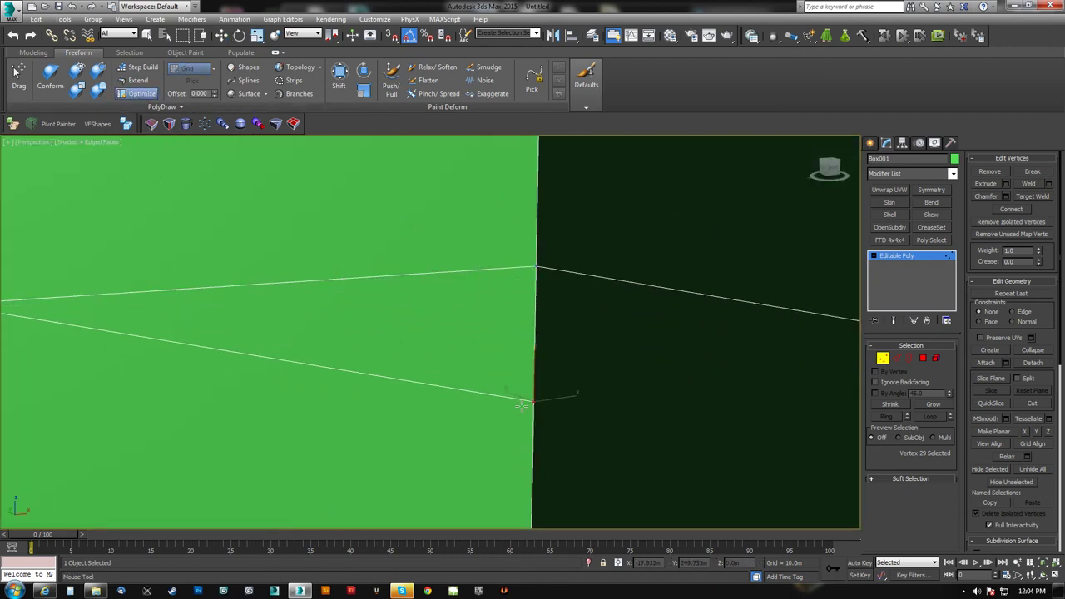
pyautogui.keyDown('ctrl'); pyautogui.click(535, 264); pyautogui.keyUp('ctrl')
pyautogui.click(534, 400)
pyautogui.press('w')
pyautogui.press('BackSpace')
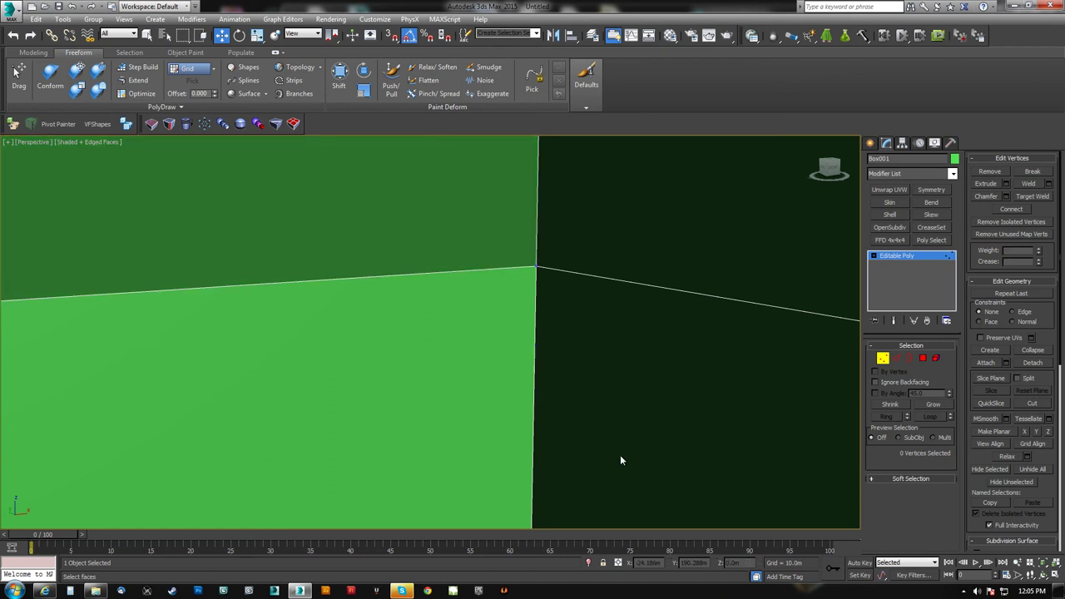
pyautogui.scroll(-10, 535, 366)
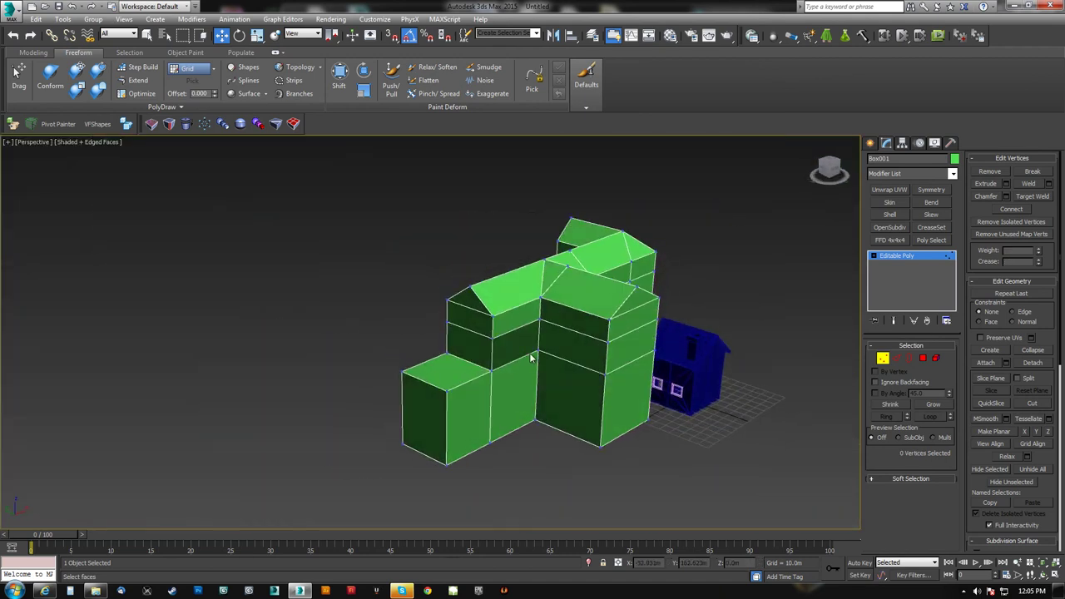
# - Try pulling the upper and lower inner-corner vertices of the wing junction aside, and undo each move
pyautogui.scroll(8, 545, 358)
pyautogui.click(564, 242)
pyautogui.moveTo(565, 242); pyautogui.dragTo(614, 257)
pyautogui.hotkey('ctrl', 'z')
pyautogui.click(561, 351)
pyautogui.moveTo(541, 345); pyautogui.dragTo(579, 337)
pyautogui.hotkey('ctrl', 'z')
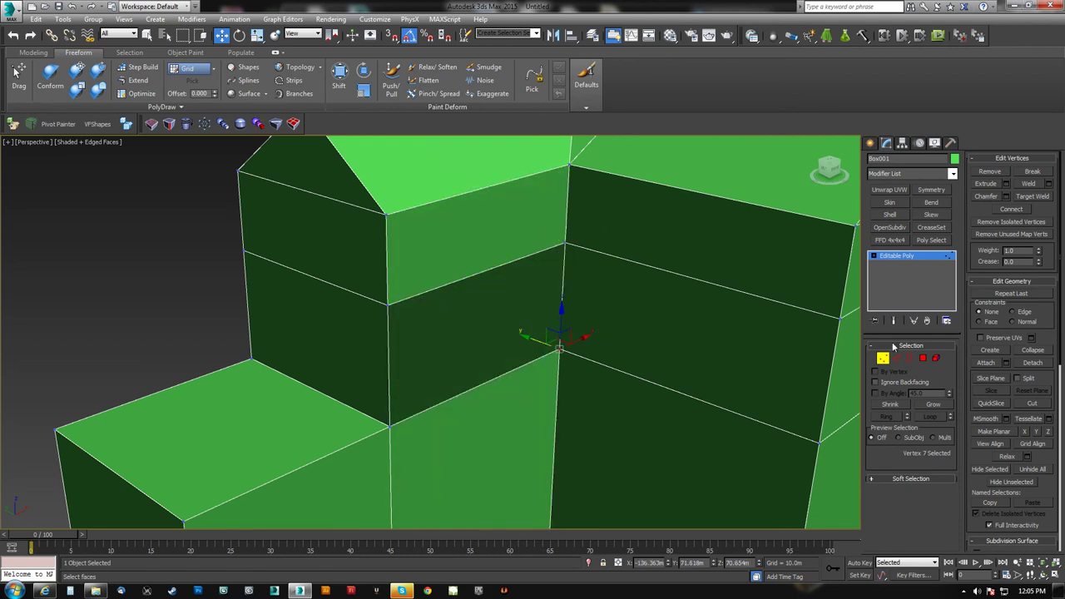
# - Select all the house's polygons to review their smoothing groups, and return to the whole object
pyautogui.click(930, 358)
pyautogui.scroll(-3, 1053, 433)
pyautogui.scroll(-3, 1053, 433)
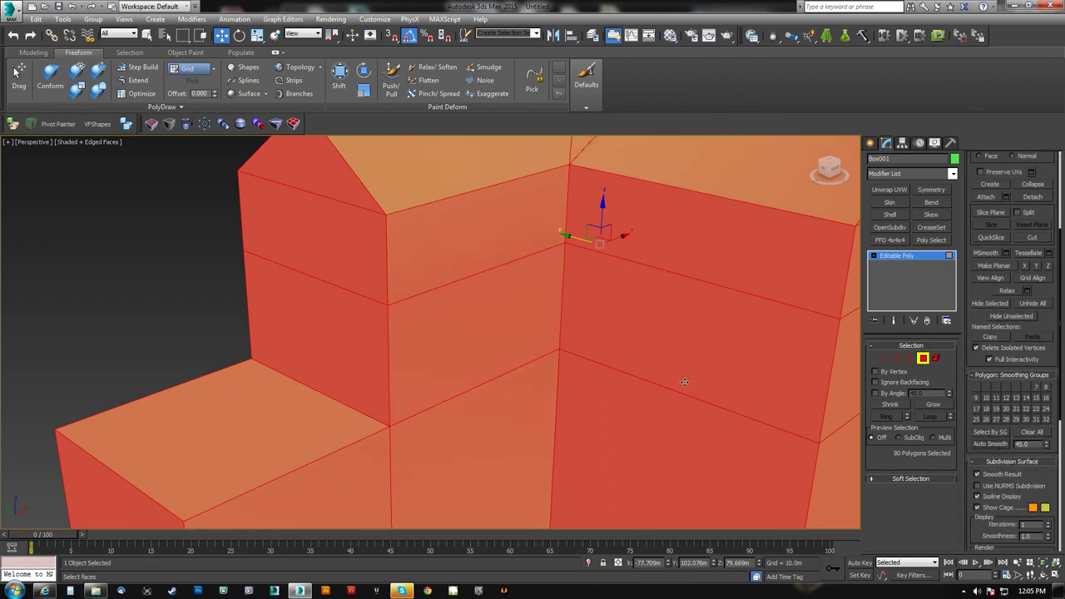
pyautogui.click(924, 358)
pyautogui.scroll(-10, 555, 346)
pyautogui.keyDown('alt'); pyautogui.moveTo(555, 345); pyautogui.dragTo(545, 350, button='middle'); pyautogui.keyUp('alt')
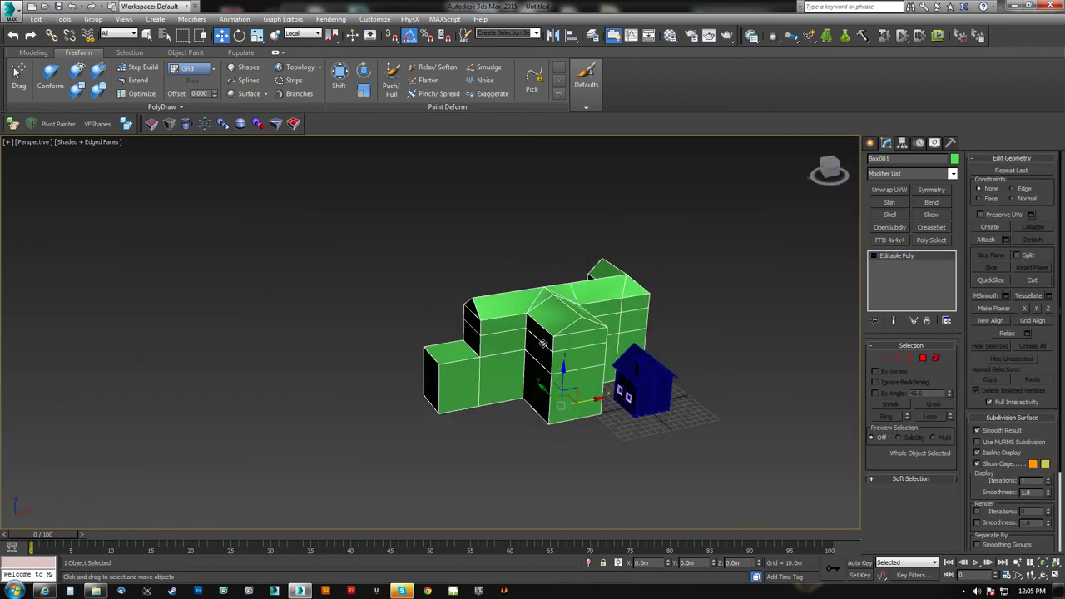
# - Check the house for all mesh errors with an STL Check modifier, and examine the faces around the wing junction
pyautogui.press('x')
pyautogui.write('stl che')
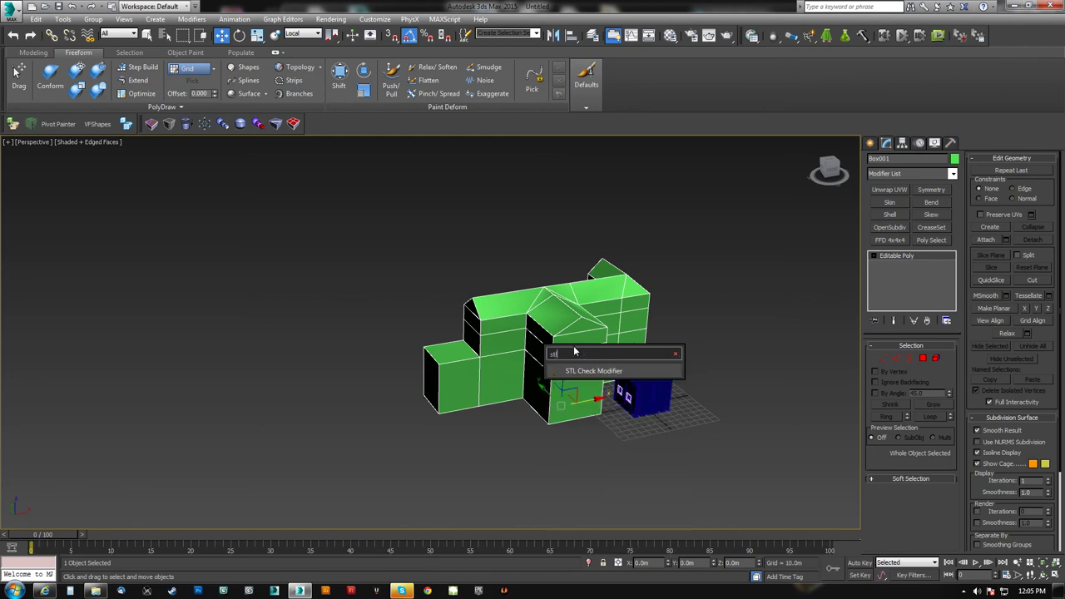
pyautogui.click(616, 369)
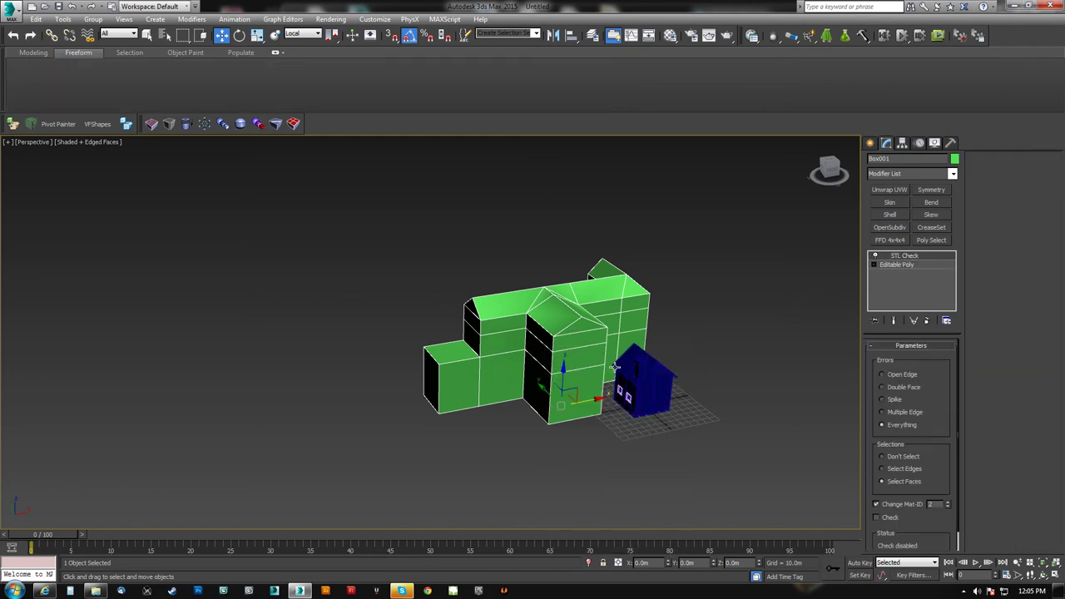
pyautogui.keyDown('alt'); pyautogui.moveTo(594, 363); pyautogui.dragTo(515, 385, button='middle'); pyautogui.keyUp('alt')
pyautogui.scroll(-2, 936, 486)
pyautogui.click(877, 499)
pyautogui.keyDown('alt'); pyautogui.moveTo(660, 438); pyautogui.dragTo(689, 416, button='middle'); pyautogui.keyUp('alt')
pyautogui.scroll(5, 526, 345)
pyautogui.moveTo(526, 344); pyautogui.dragTo(493, 364, button='middle')
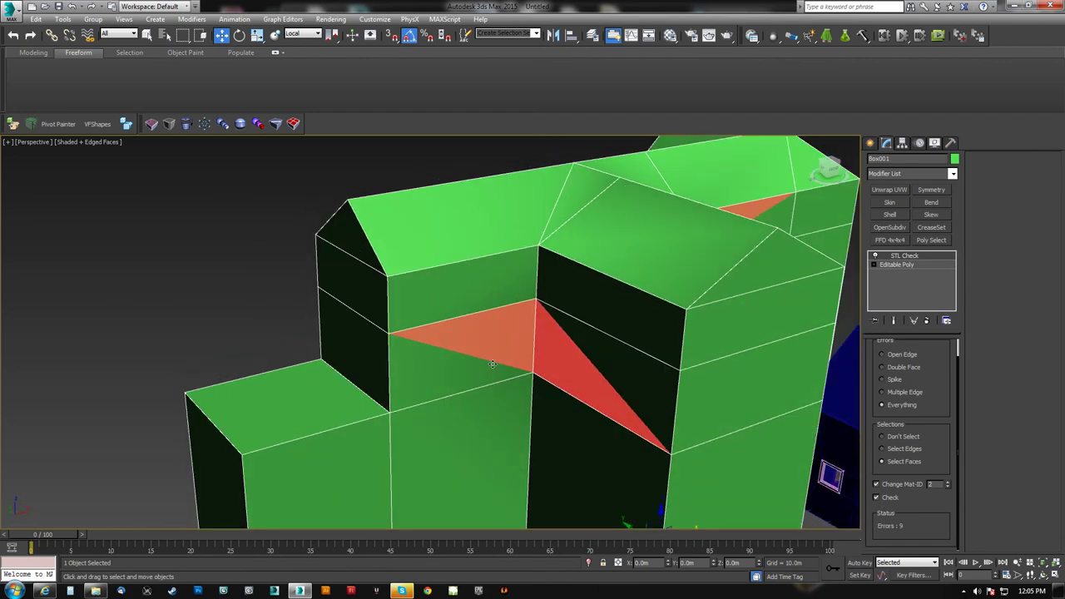
# - Remove the STL Check modifier, and weld the duplicate inner-corner vertices along with all other vertices of the house
pyautogui.hotkey('ctrl', 'z')
pyautogui.press('1')
pyautogui.moveTo(544, 293); pyautogui.dragTo(530, 308)
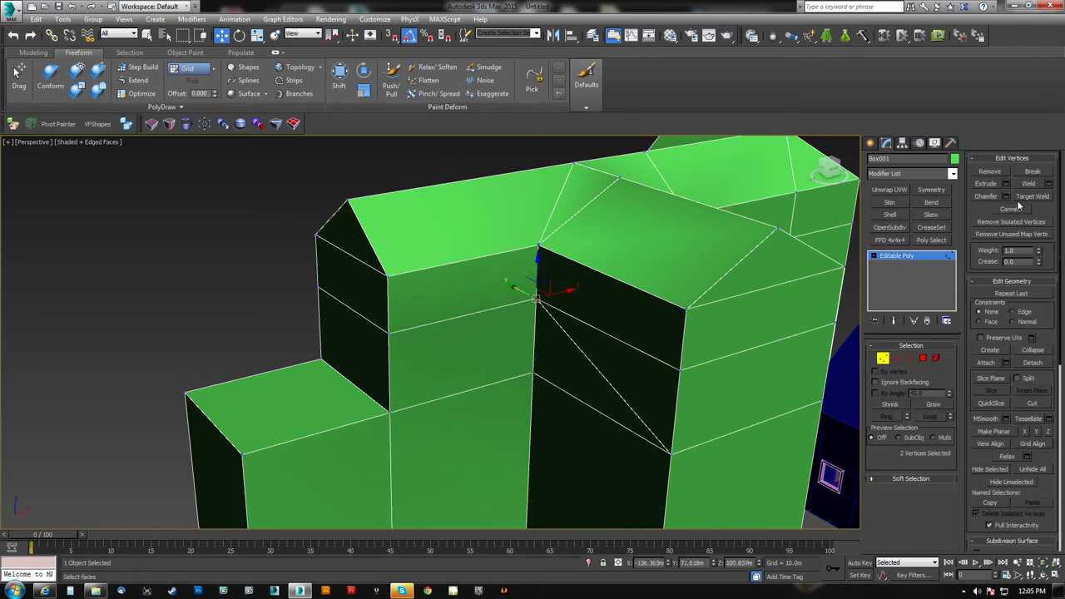
pyautogui.click(532, 377)
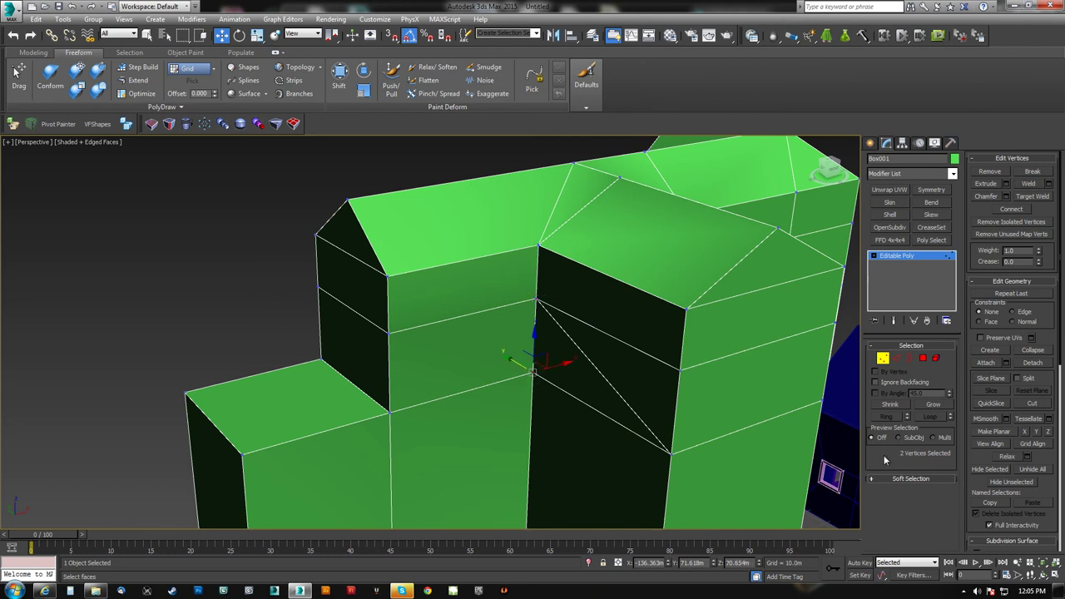
pyautogui.click(1036, 185)
pyautogui.hotkey('ctrl', 'a')
pyautogui.click(1036, 184)
# - Try removing the diagonal edge across the middle wall face beside the inner corner, and undo the removal
pyautogui.click(657, 365)
pyautogui.click(684, 368)
pyautogui.click(673, 454)
pyautogui.moveTo(644, 394); pyautogui.dragTo(627, 378, button='middle')
pyautogui.press('2')
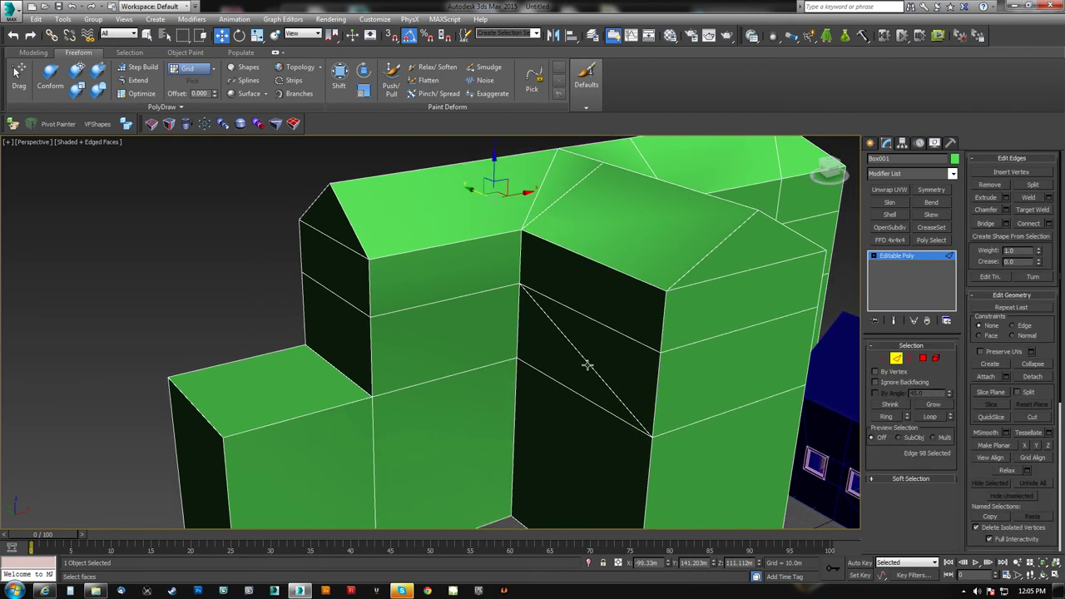
pyautogui.click(588, 365)
pyautogui.keyDown('alt'); pyautogui.moveTo(470, 376); pyautogui.dragTo(478, 358, button='middle'); pyautogui.keyUp('alt')
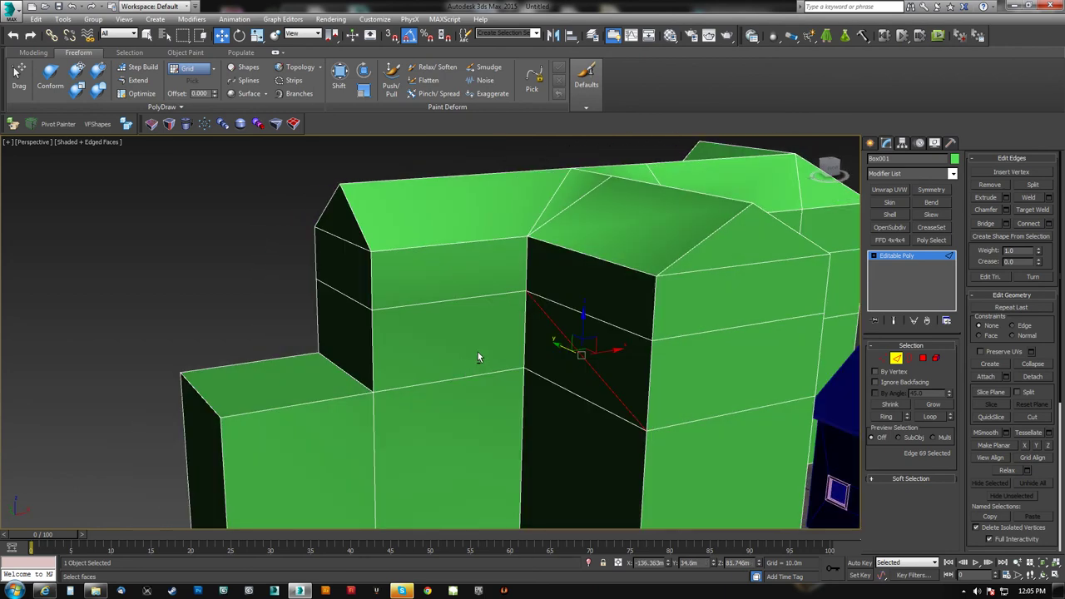
pyautogui.press('BackSpace')
pyautogui.keyDown('alt'); pyautogui.moveTo(554, 346); pyautogui.dragTo(491, 340, button='middle'); pyautogui.keyUp('alt')
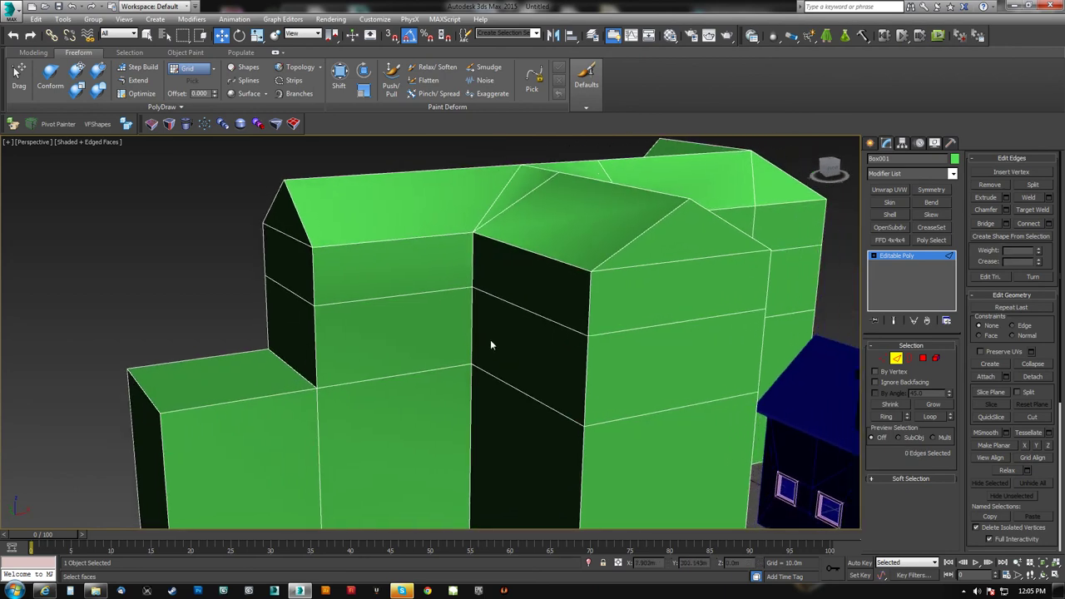
pyautogui.hotkey('ctrl', 'z')
pyautogui.press('BackSpace')
pyautogui.hotkey('ctrl', 'z')
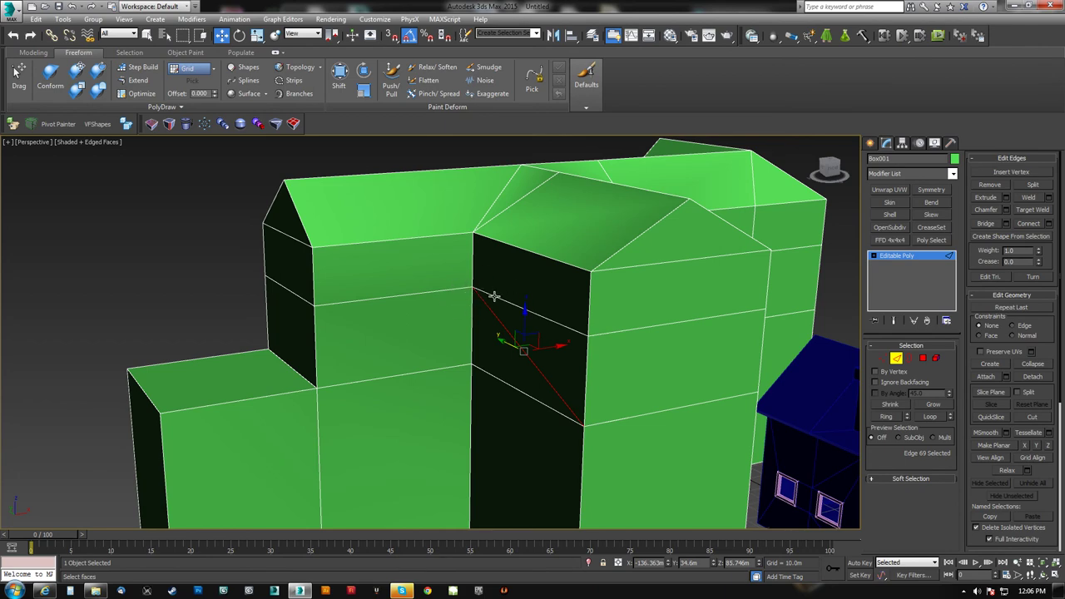
# - Remove the diagonal edge from the middle wall face beside the inner corner, and leave edge editing
pyautogui.keyDown('alt'); pyautogui.moveTo(494, 297); pyautogui.dragTo(559, 352, button='middle'); pyautogui.keyUp('alt')
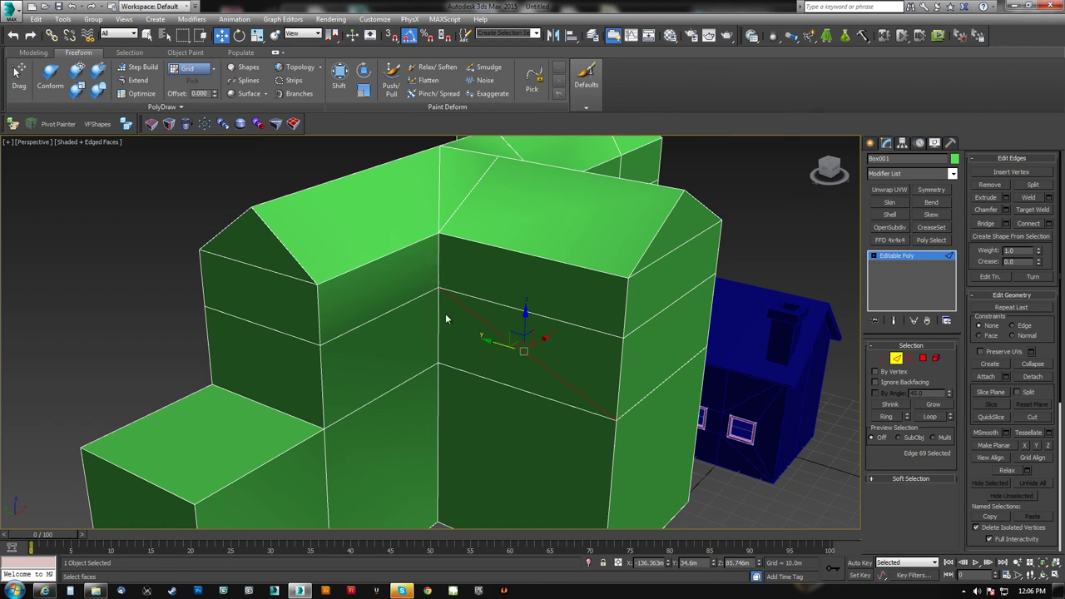
pyautogui.press('BackSpace')
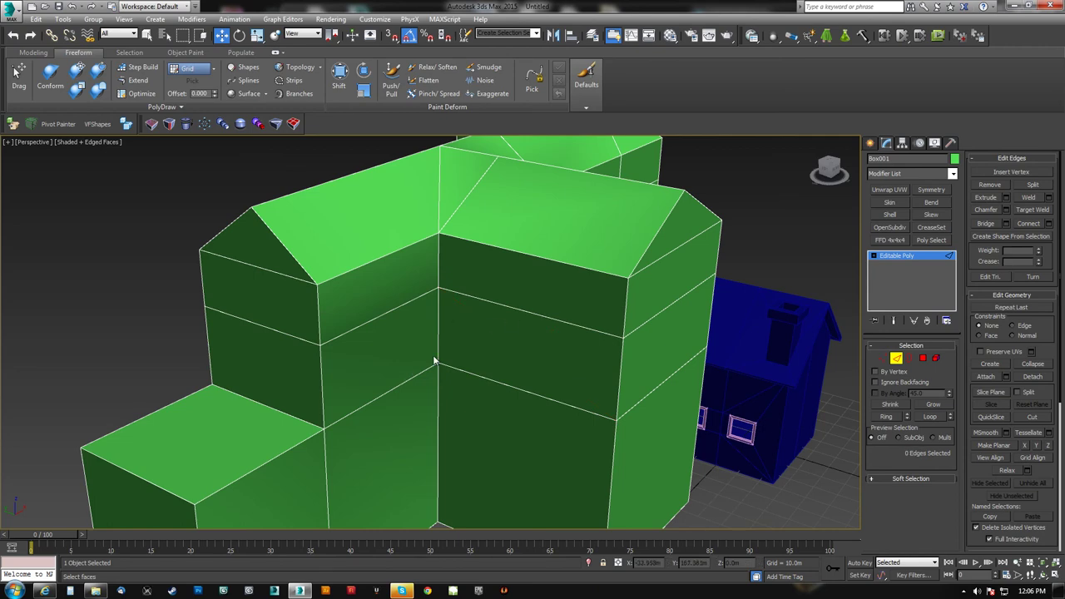
pyautogui.moveTo(436, 361); pyautogui.dragTo(400, 323, button='middle')
pyautogui.click(897, 359)
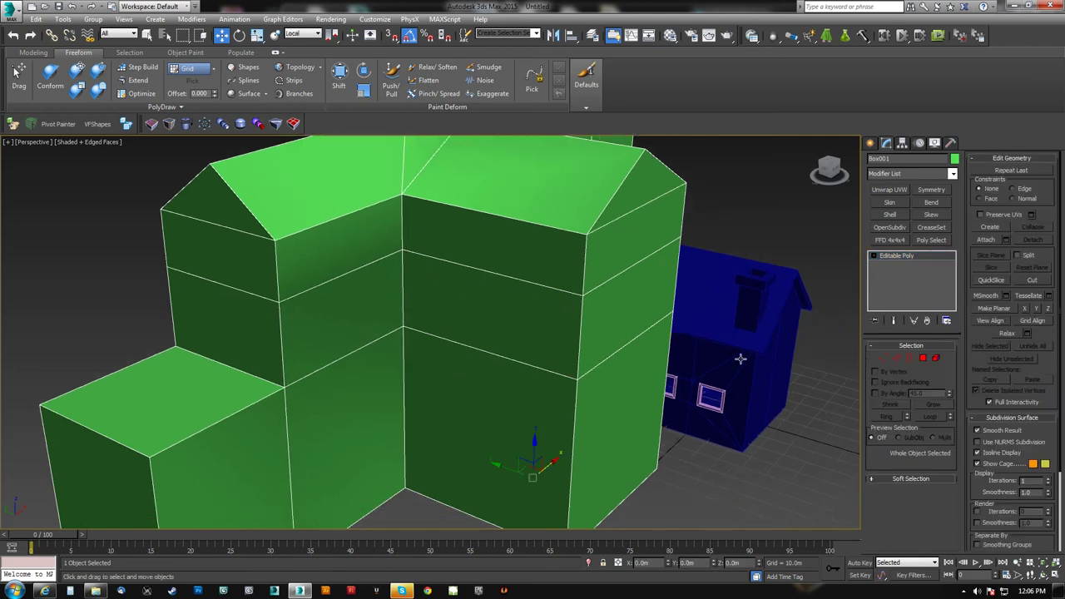
# - Try to connect the upper outer and inner corner vertices of the wing wall behind the small blue house
pyautogui.keyDown('alt'); pyautogui.moveTo(765, 357); pyautogui.dragTo(639, 369, button='middle'); pyautogui.keyUp('alt')
pyautogui.keyDown('alt'); pyautogui.moveTo(533, 294); pyautogui.dragTo(509, 279, button='middle'); pyautogui.keyUp('alt')
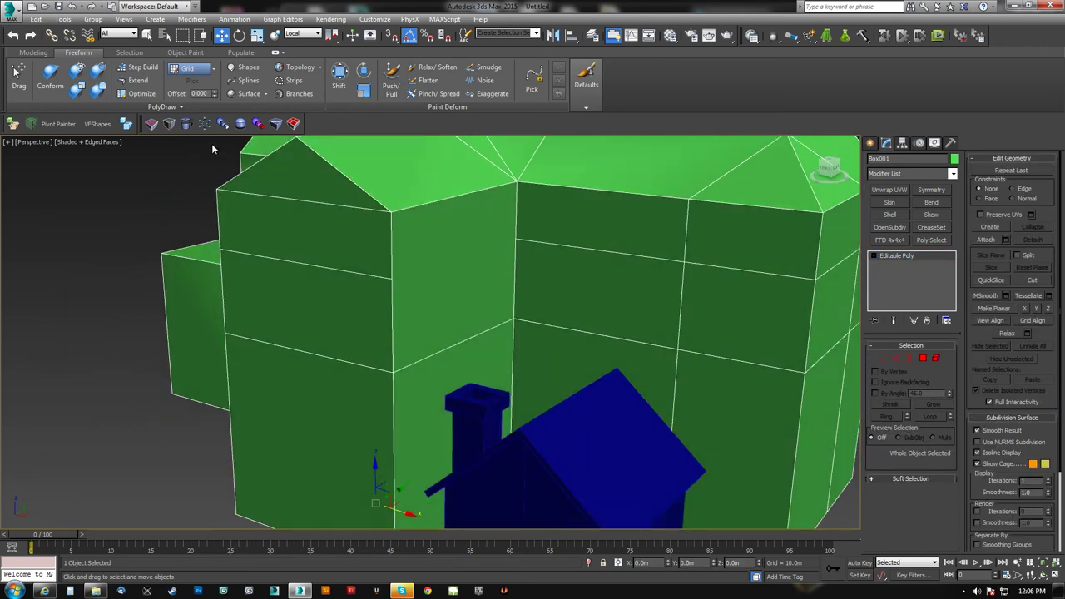
pyautogui.click(135, 94)
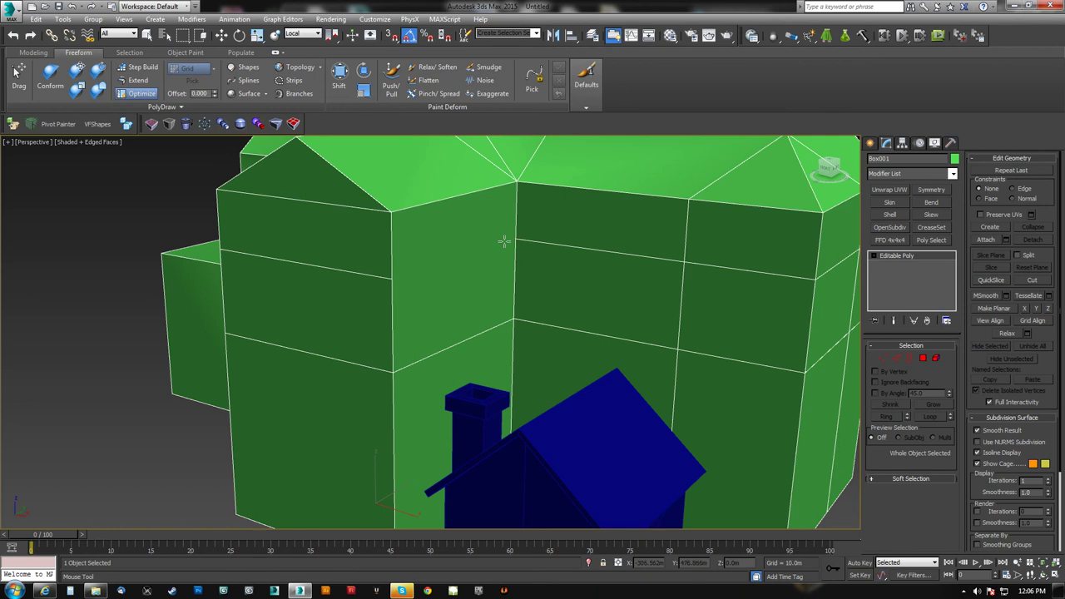
pyautogui.press('1')
pyautogui.press('w')
pyautogui.click(391, 278)
pyautogui.keyDown('ctrl'); pyautogui.click(518, 242); pyautogui.keyUp('ctrl')
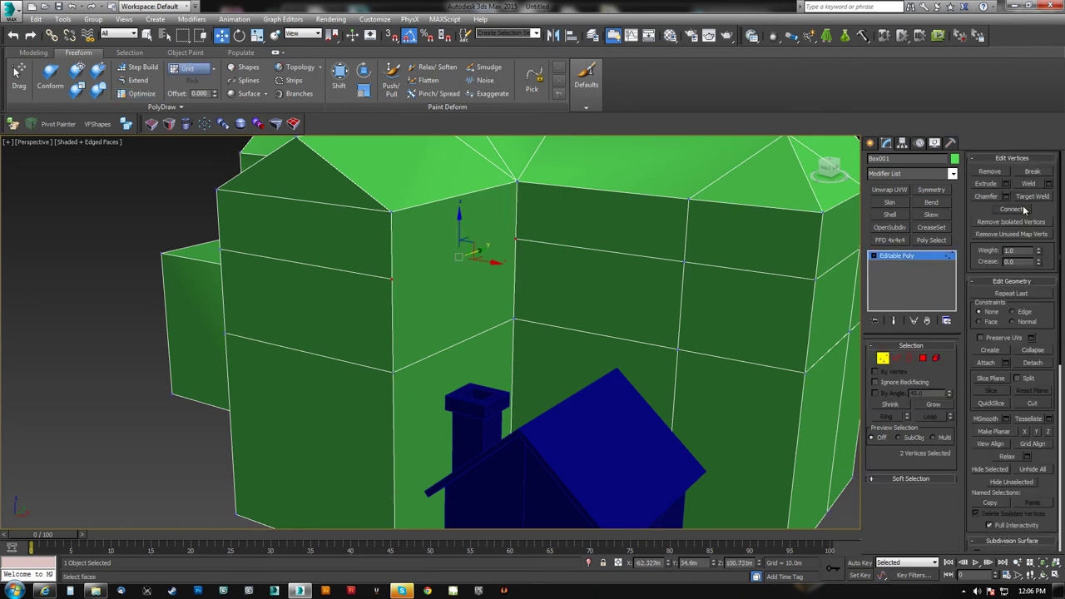
pyautogui.moveTo(535, 242); pyautogui.dragTo(517, 268, button='middle')
# - Pull the upper inner-corner vertex sideways off the wall corner, and examine the faces attached to it
pyautogui.click(504, 282)
pyautogui.click(502, 262)
pyautogui.moveTo(529, 267); pyautogui.dragTo(569, 273)
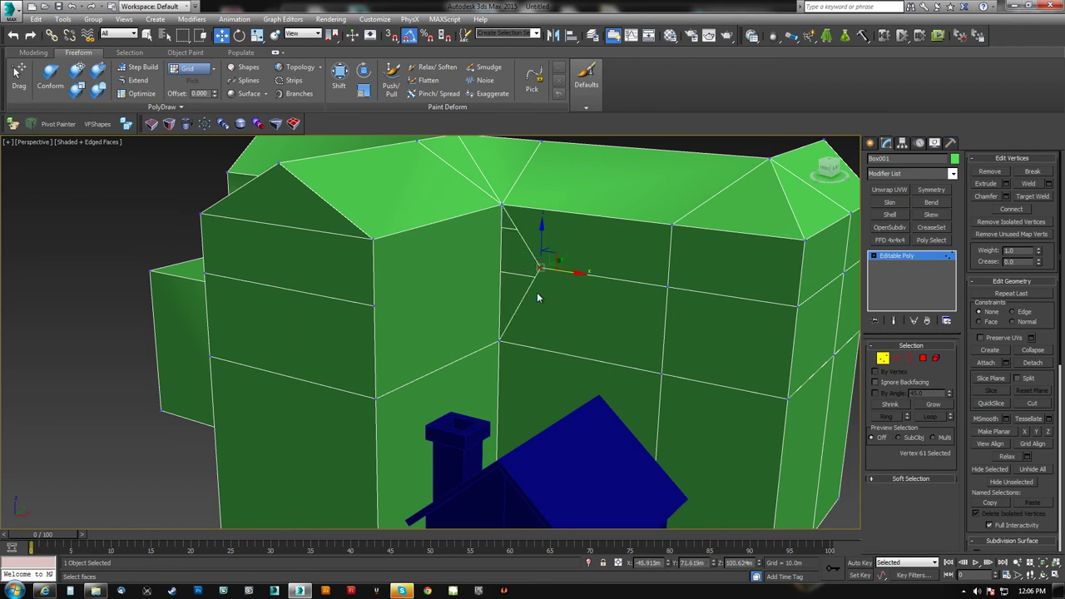
pyautogui.keyDown('alt'); pyautogui.moveTo(537, 294); pyautogui.dragTo(495, 322, button='middle'); pyautogui.keyUp('alt')
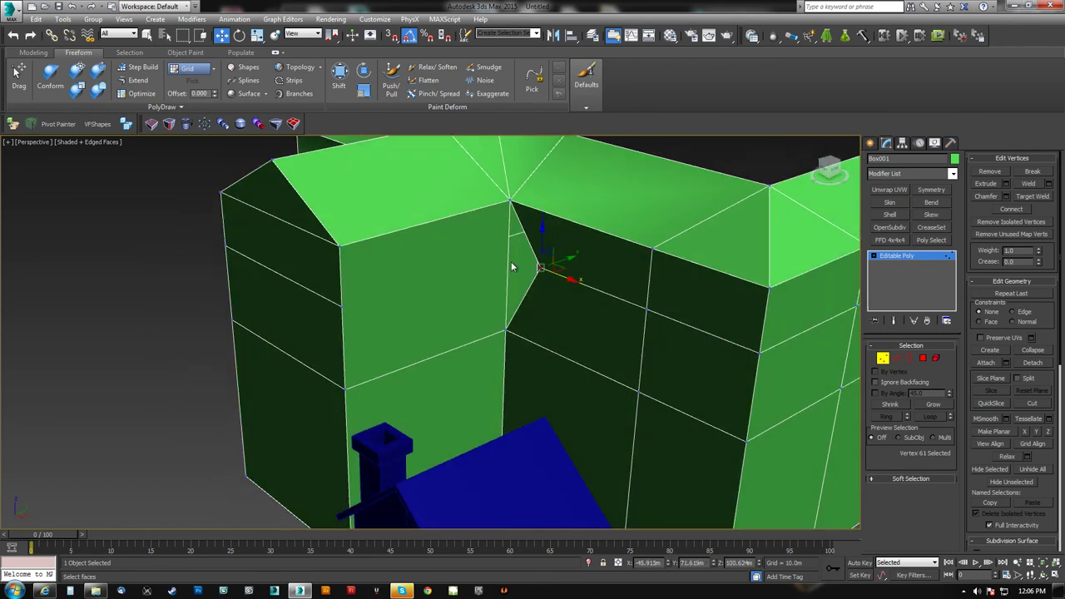
pyautogui.keyDown('alt'); pyautogui.moveTo(512, 288); pyautogui.dragTo(506, 269, button='middle'); pyautogui.keyUp('alt')
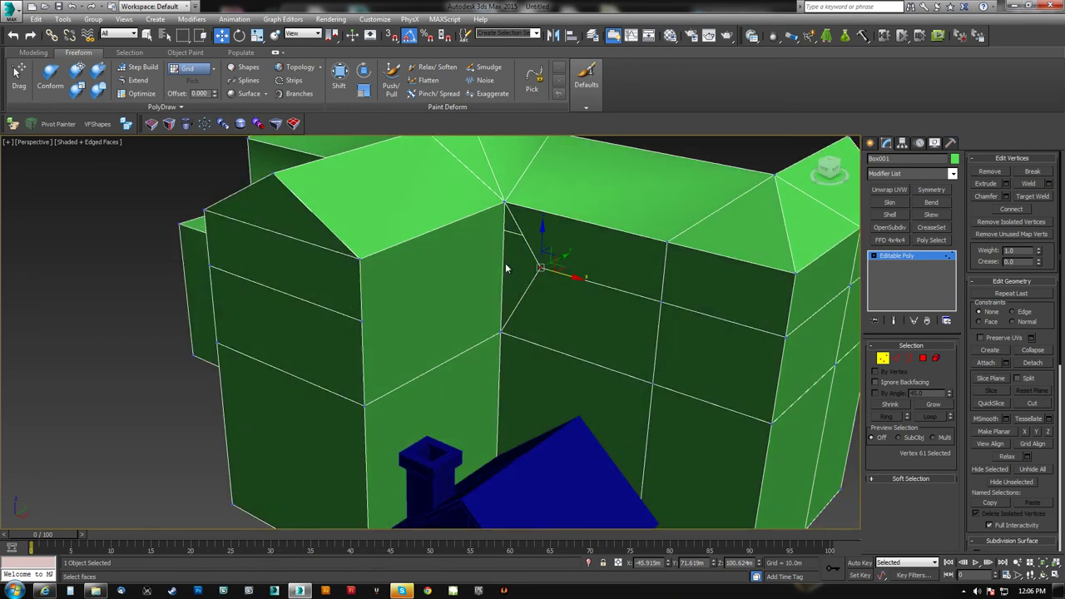
# - Insert a vertex on the open vertical corner edge, and set its height to 100.624 m to match the pulled-aside vertex
pyautogui.press('2')
pyautogui.click(503, 265)
pyautogui.click(1006, 173)
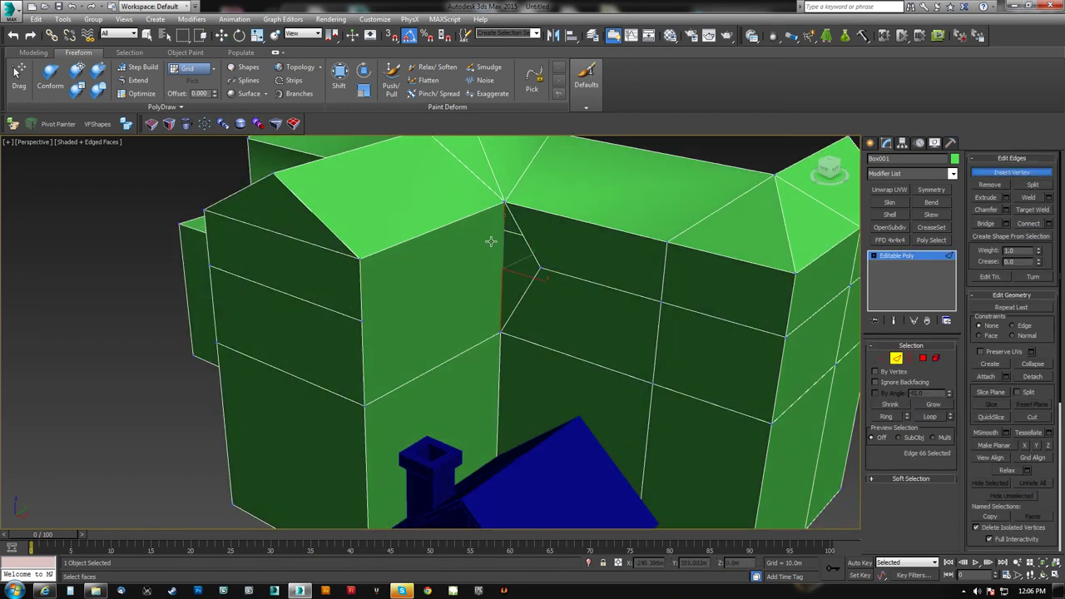
pyautogui.click(504, 246)
pyautogui.press('1')
pyautogui.click(541, 268)
pyautogui.doubleClick(737, 564)
pyautogui.click(503, 245)
pyautogui.moveTo(566, 335); pyautogui.dragTo(571, 333, button='middle')
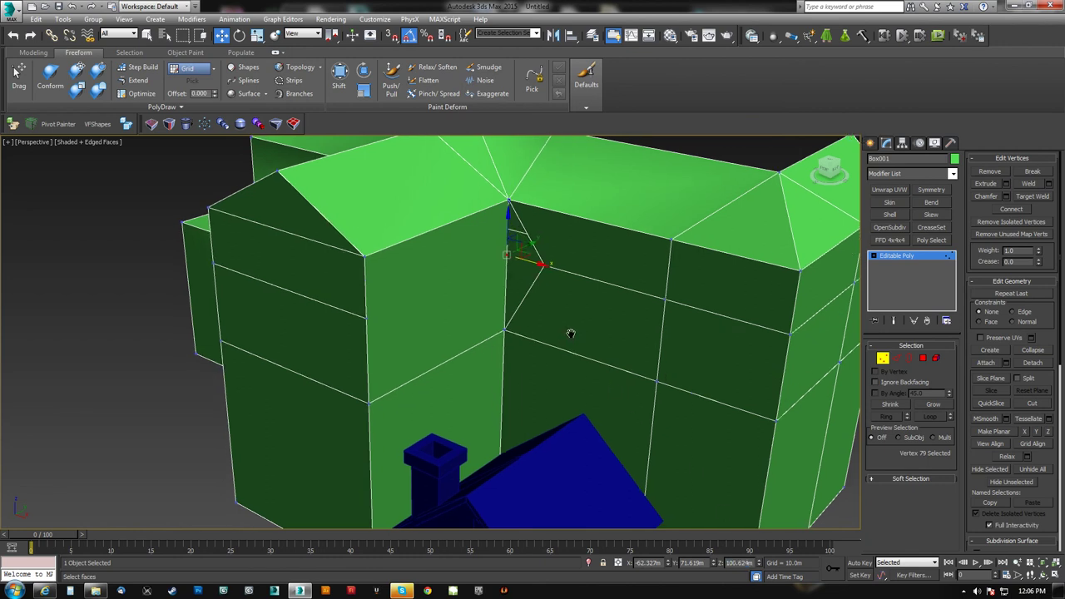
# - Merge the pulled-aside vertex into the inserted one with Optimize, and connect it to the wing's outer corner vertex
pyautogui.click(158, 94)
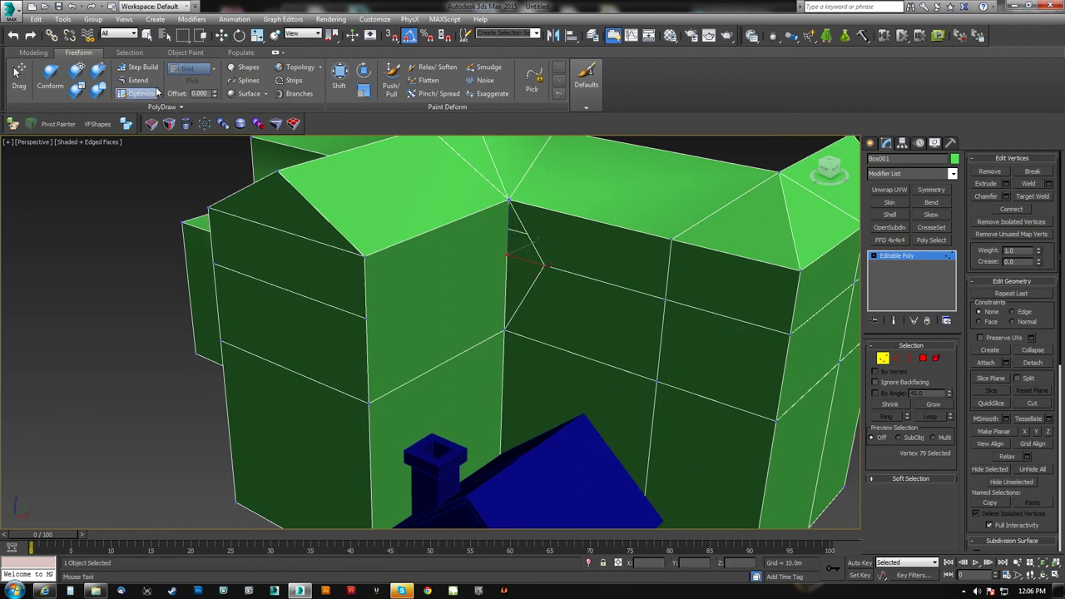
pyautogui.click(543, 263)
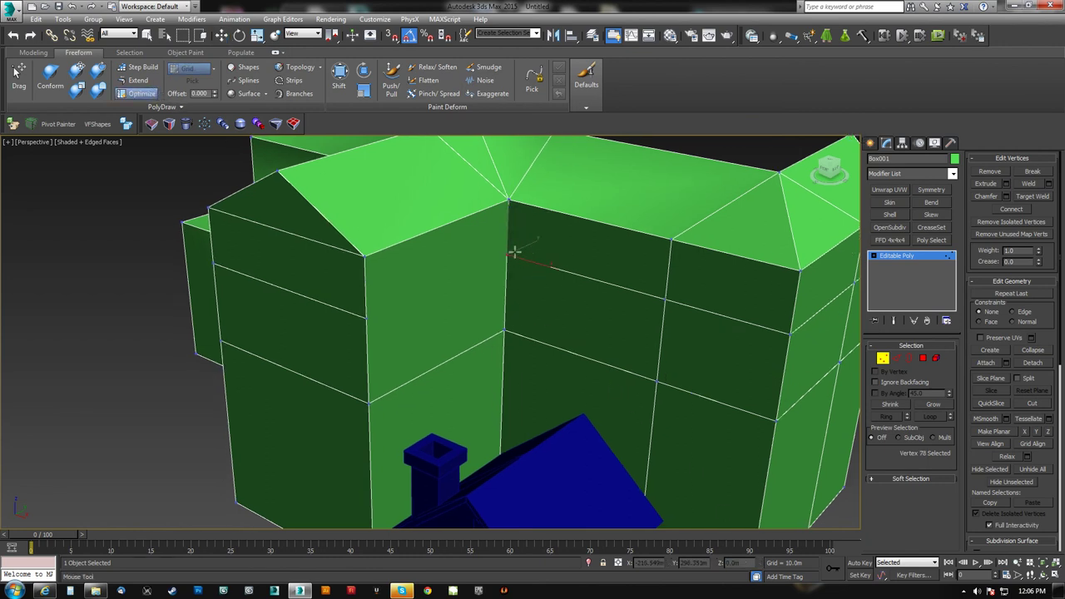
pyautogui.click(367, 320)
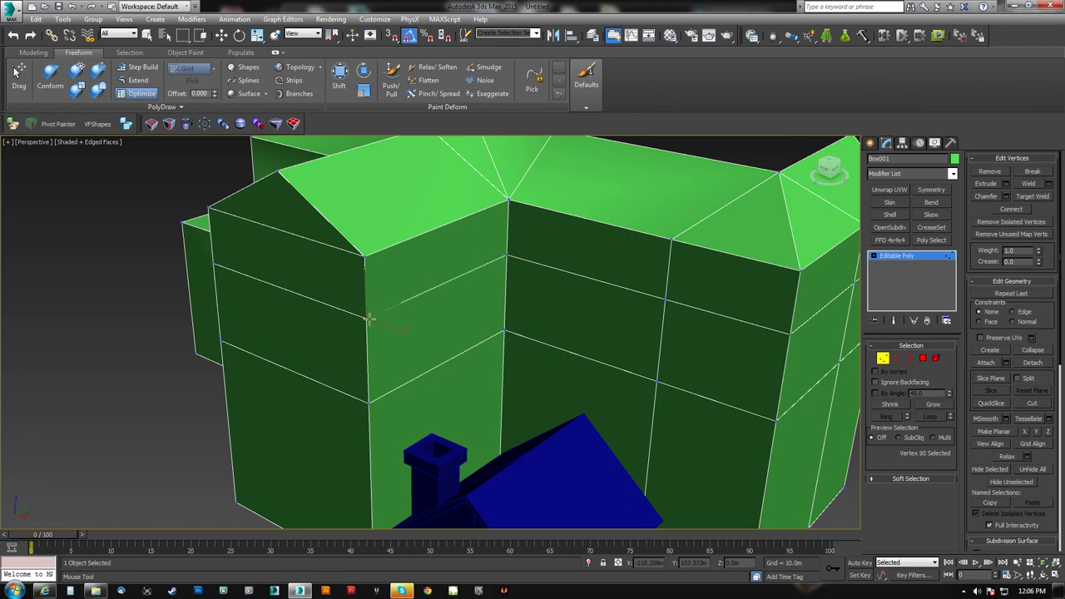
pyautogui.press('w')
pyautogui.click(430, 305)
pyautogui.scroll(-4, 430, 305)
# - Select all polygons of the repaired house to recheck their smoothing groups, and leave polygon editing
pyautogui.keyDown('alt'); pyautogui.moveTo(433, 302); pyautogui.dragTo(540, 298, button='middle'); pyautogui.keyUp('alt')
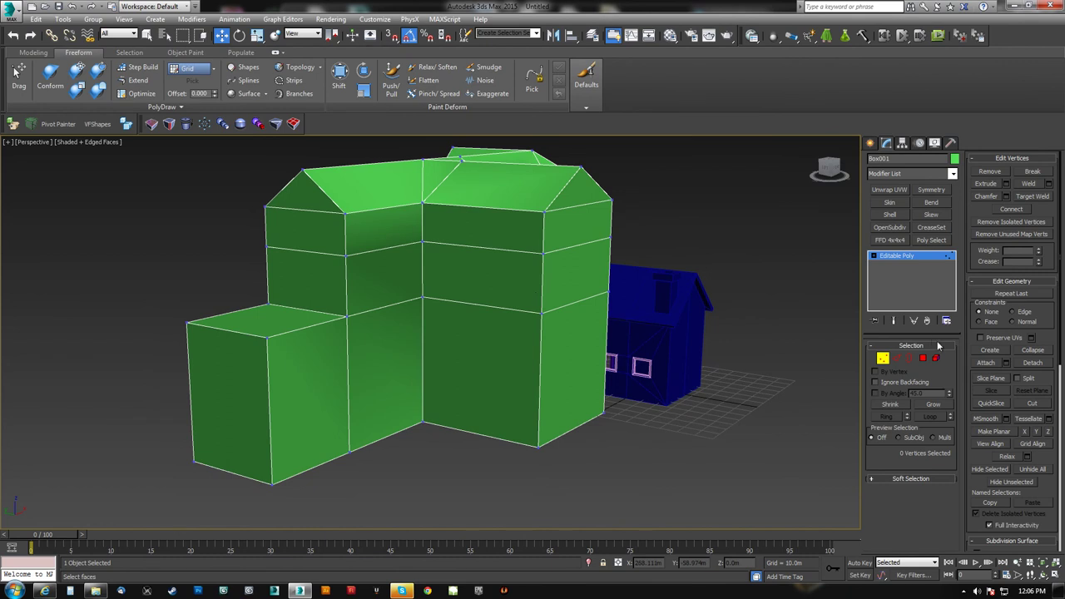
pyautogui.click(924, 360)
pyautogui.hotkey('ctrl', 'a')
pyautogui.scroll(-5, 1046, 520)
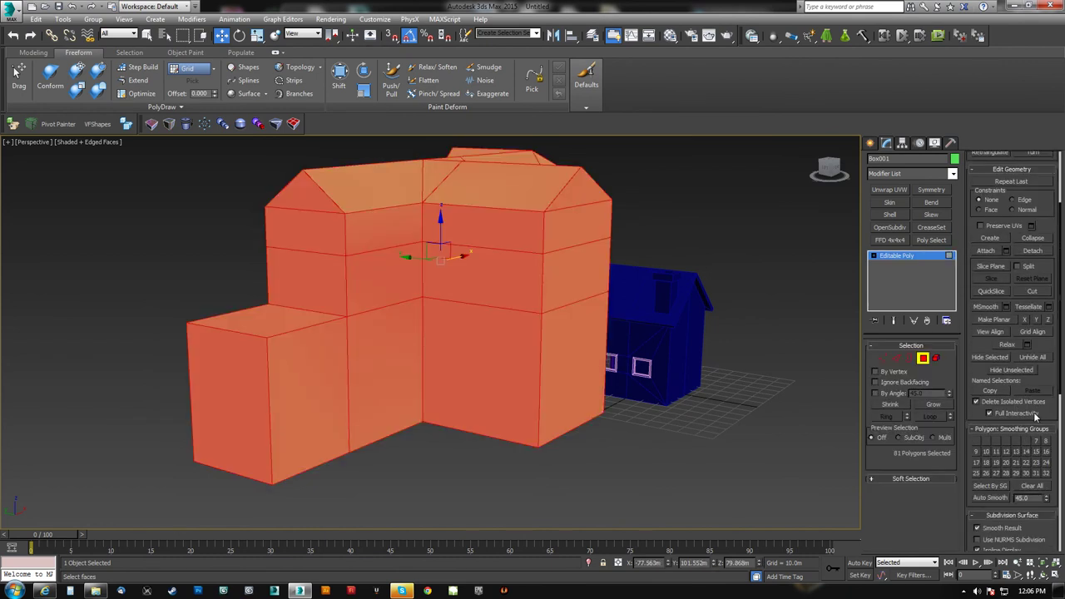
pyautogui.click(924, 358)
pyautogui.click(657, 306)
pyautogui.keyDown('alt'); pyautogui.moveTo(654, 298); pyautogui.dragTo(565, 303, button='middle'); pyautogui.keyUp('alt')
pyautogui.click(565, 303)
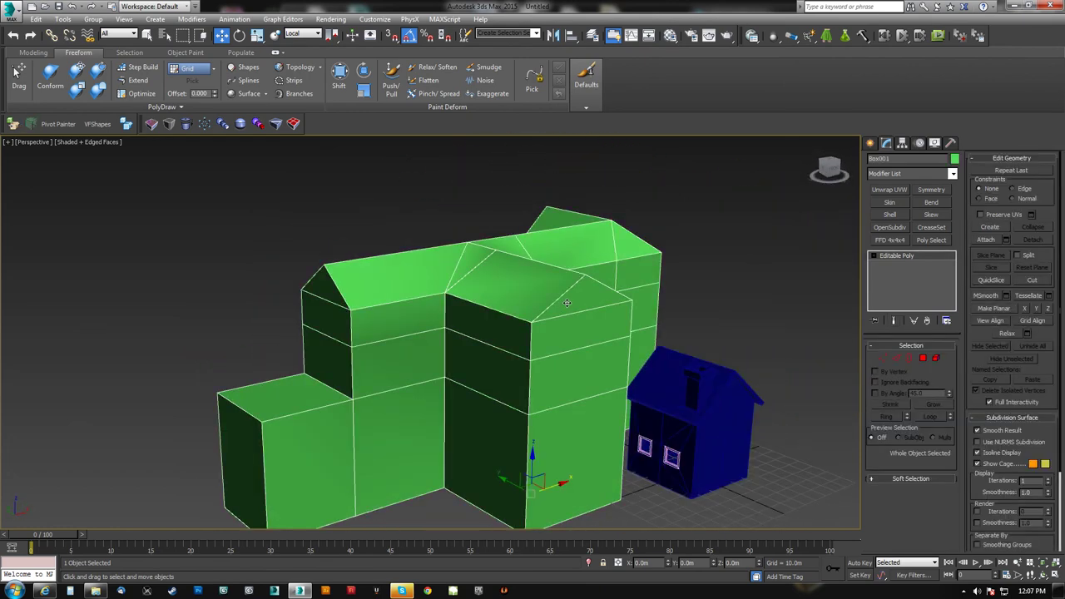
# - Recheck the repaired house for all mesh errors with a new STL Check modifier, and examine the front wing junction
pyautogui.press('x')
pyautogui.write('stl')
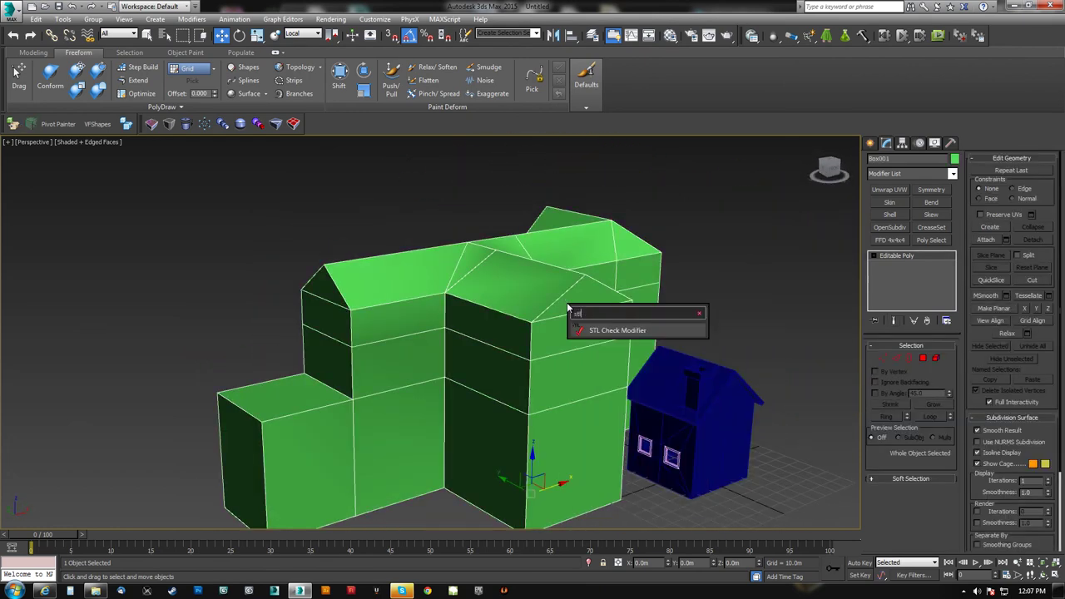
pyautogui.press('Return')
pyautogui.click(877, 518)
pyautogui.keyDown('alt'); pyautogui.moveTo(532, 316); pyautogui.dragTo(454, 311, button='middle'); pyautogui.keyUp('alt')
pyautogui.scroll(5, 448, 312)
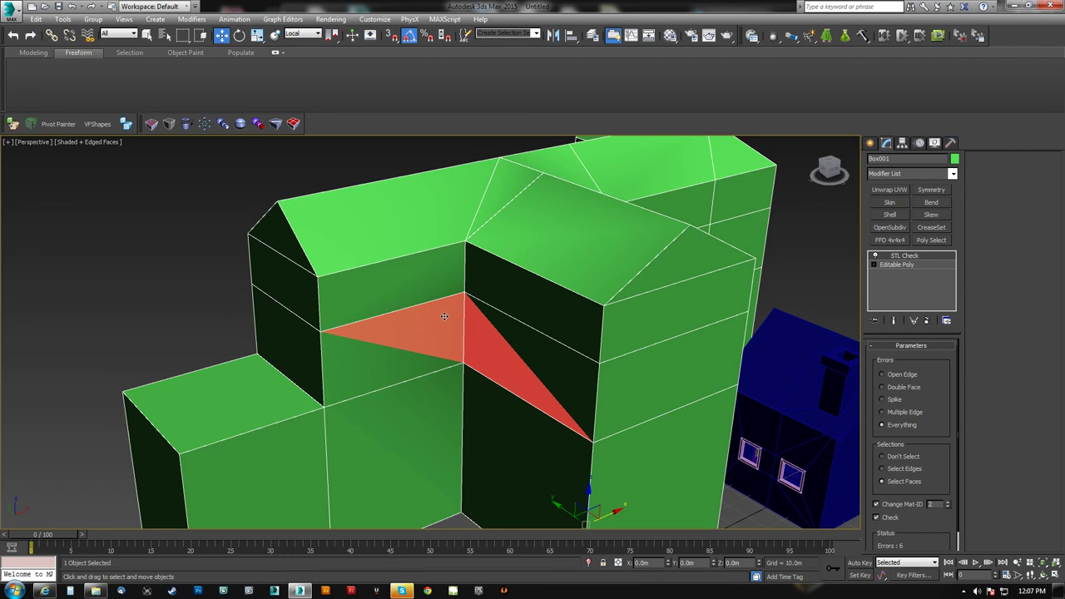
# - Undo the STL Check modifier, and select the diagonal edge across the middle wall panel at the front wing junction
pyautogui.hotkey('ctrl', 'z')
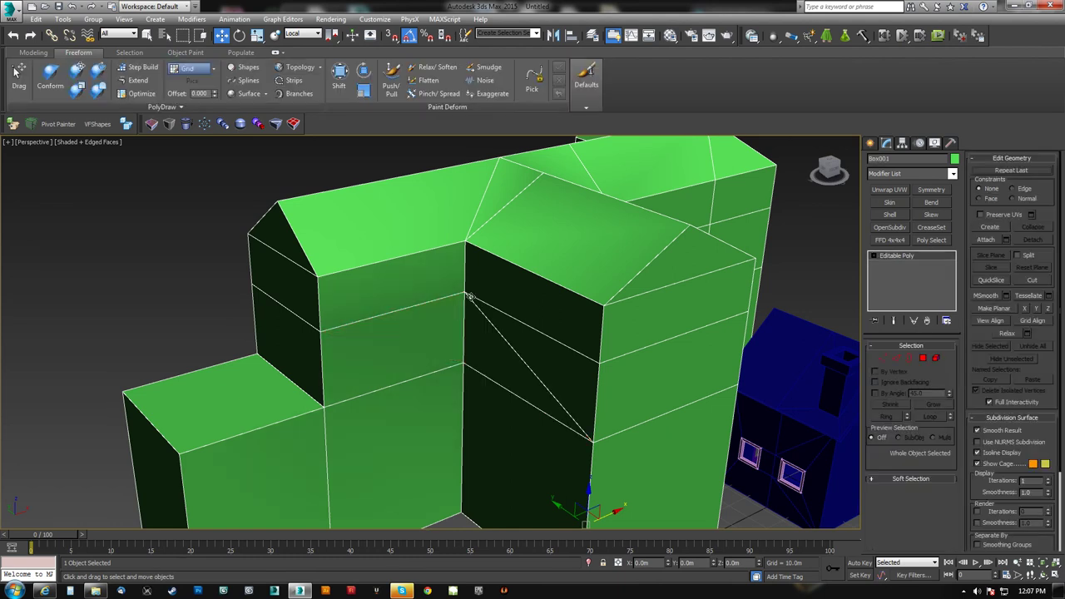
pyautogui.keyDown('alt'); pyautogui.moveTo(487, 334); pyautogui.dragTo(509, 327, button='middle'); pyautogui.keyUp('alt')
pyautogui.press('2')
pyautogui.click(557, 342)
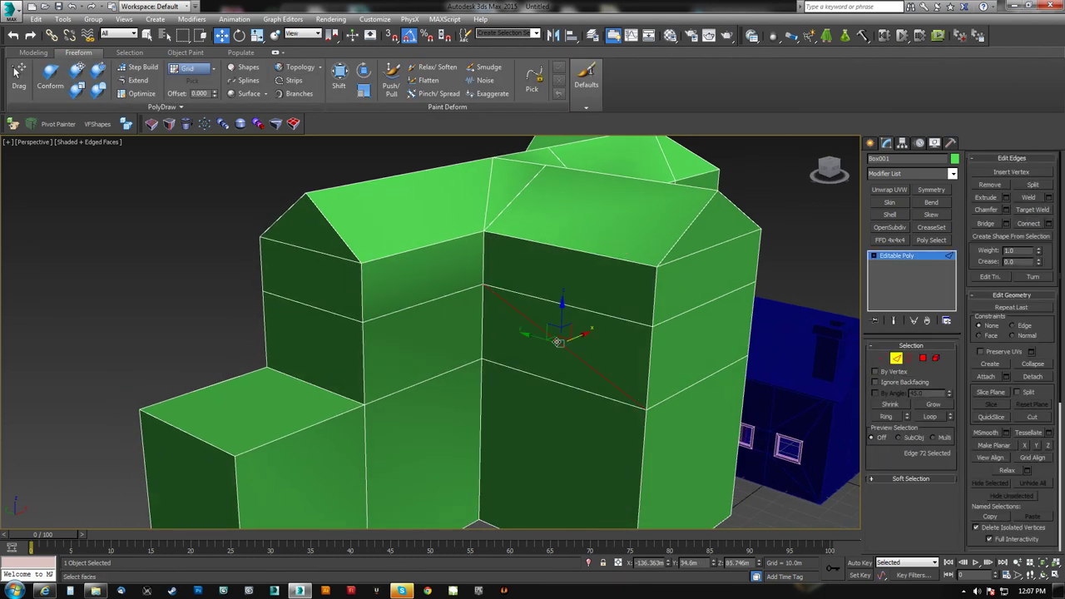
pyautogui.moveTo(544, 382); pyautogui.dragTo(545, 359, button='middle')
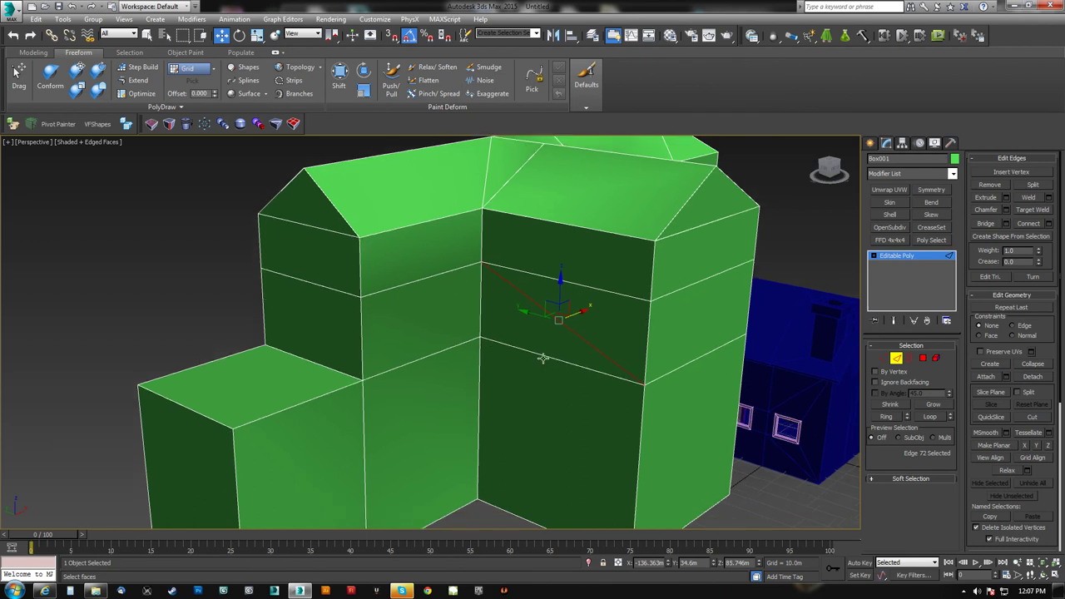
pyautogui.scroll(4, 554, 360)
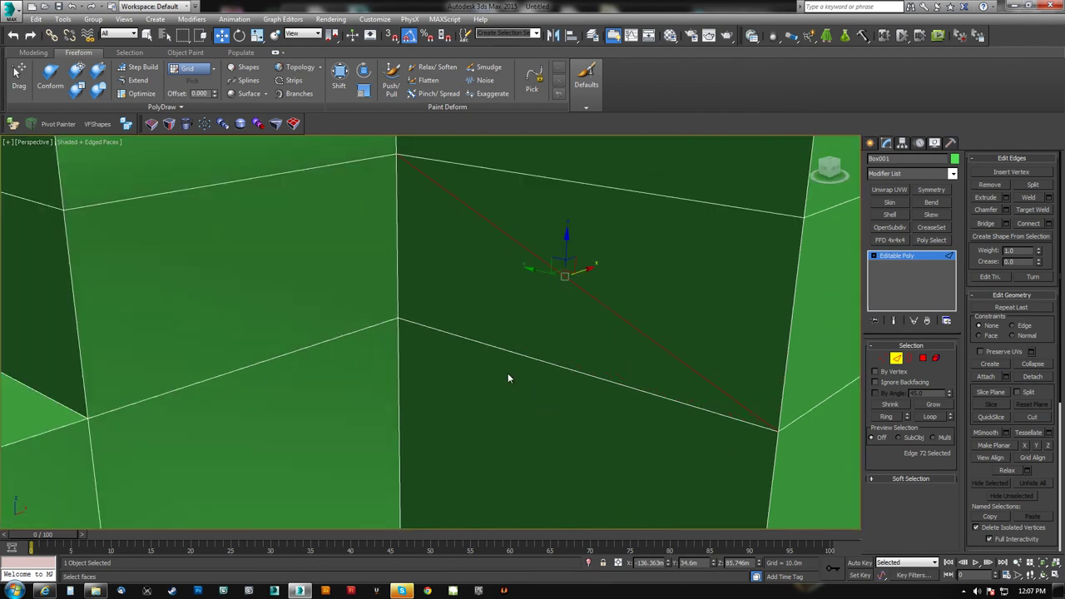
# - Weld the overlapping vertices at the inner corners and the lower outer corner of the split middle wall panel
pyautogui.press('1')
pyautogui.click(404, 325)
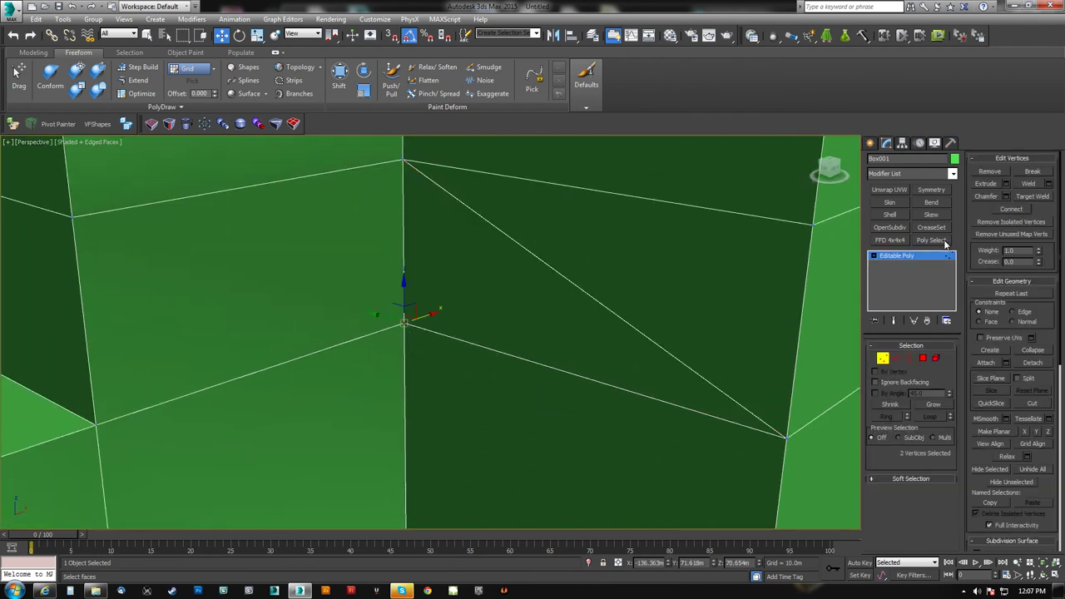
pyautogui.click(1024, 183)
pyautogui.moveTo(434, 258); pyautogui.dragTo(435, 291, button='middle')
pyautogui.click(401, 197)
pyautogui.click(1033, 187)
pyautogui.moveTo(629, 302); pyautogui.dragTo(515, 268, button='middle')
pyautogui.moveTo(690, 426); pyautogui.dragTo(656, 451)
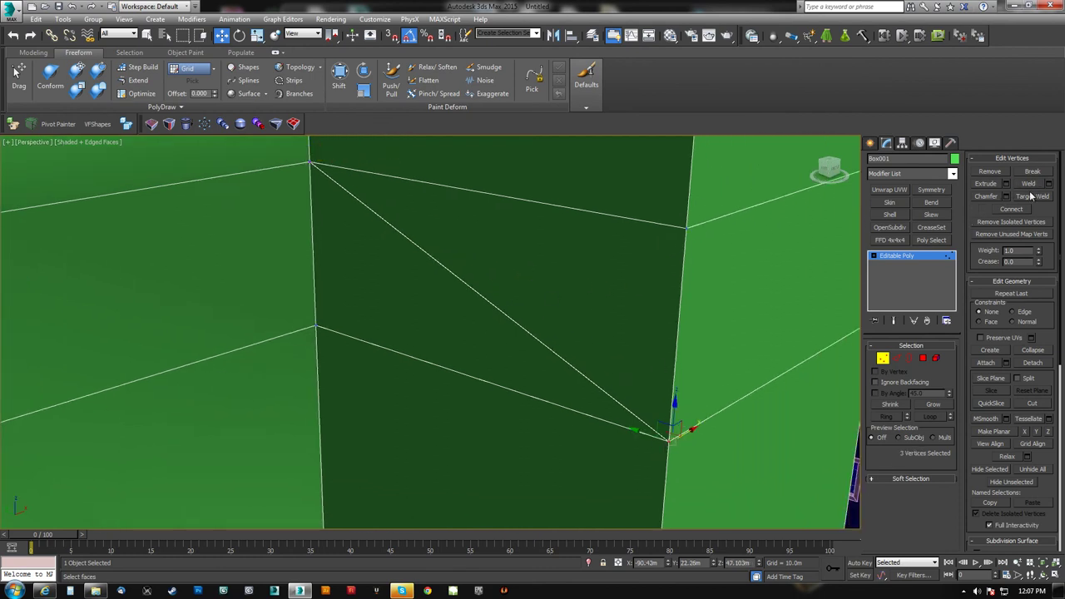
pyautogui.click(1030, 184)
# - Delete the two triangular polygons that fill the middle wall panel beside the inner corner
pyautogui.keyDown('alt'); pyautogui.moveTo(709, 326); pyautogui.dragTo(604, 368, button='middle'); pyautogui.keyUp('alt')
pyautogui.click(924, 358)
pyautogui.click(380, 286)
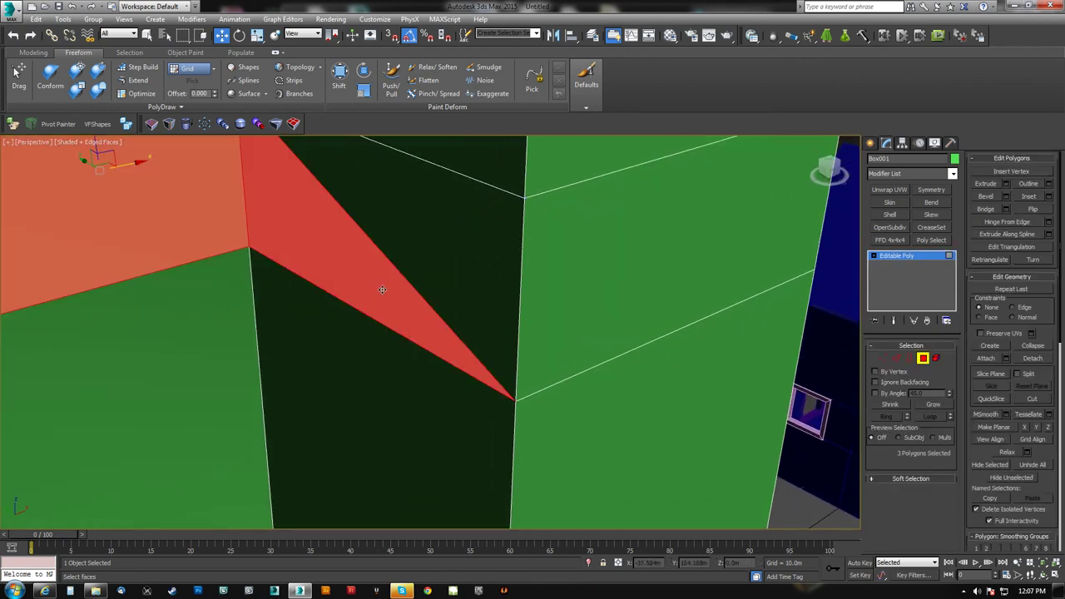
pyautogui.click(447, 257)
pyautogui.press('Delete')
pyautogui.keyDown('alt'); pyautogui.moveTo(445, 255); pyautogui.dragTo(430, 316, button='middle'); pyautogui.keyUp('alt')
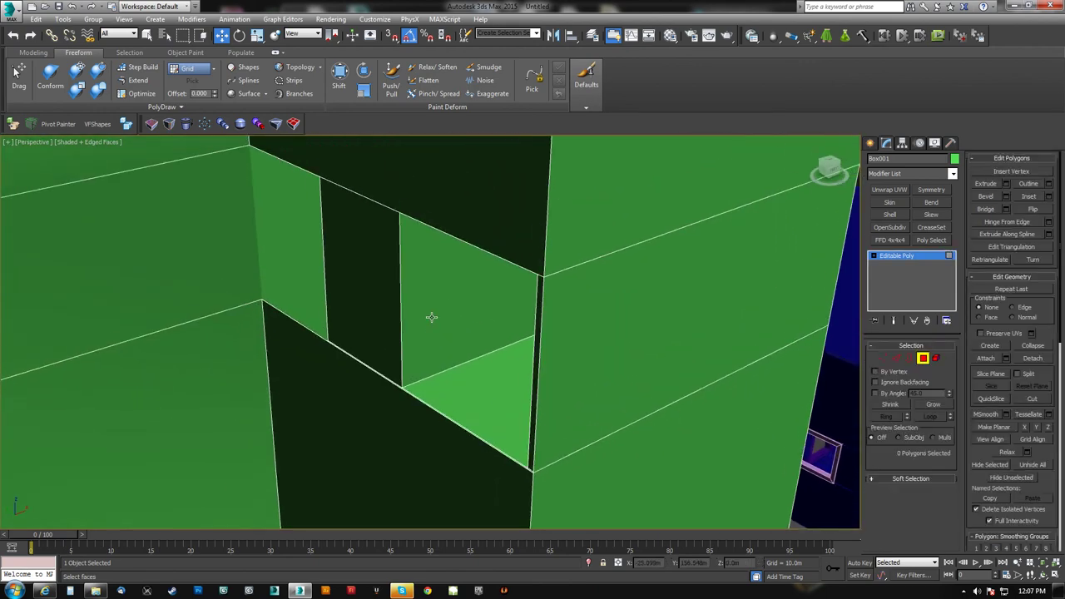
# - Bridge the upper and lower open edges to close the gap in the front wing's wall
pyautogui.scroll(-4, 431, 317)
pyautogui.press('2')
pyautogui.click(429, 374)
pyautogui.keyDown('ctrl'); pyautogui.click(451, 294); pyautogui.keyUp('ctrl')
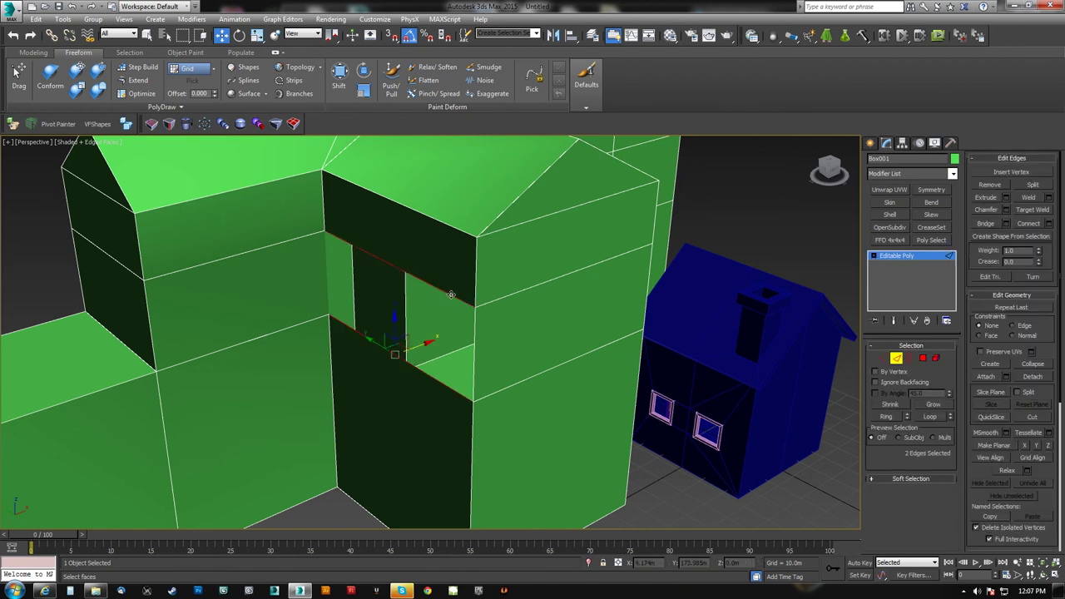
pyautogui.click(985, 224)
# - Check each of the four corner vertices of the rebuilt wall panel for duplicates
pyautogui.keyDown('alt'); pyautogui.moveTo(373, 316); pyautogui.dragTo(442, 318, button='middle'); pyautogui.keyUp('alt')
pyautogui.press('1')
pyautogui.click(498, 275)
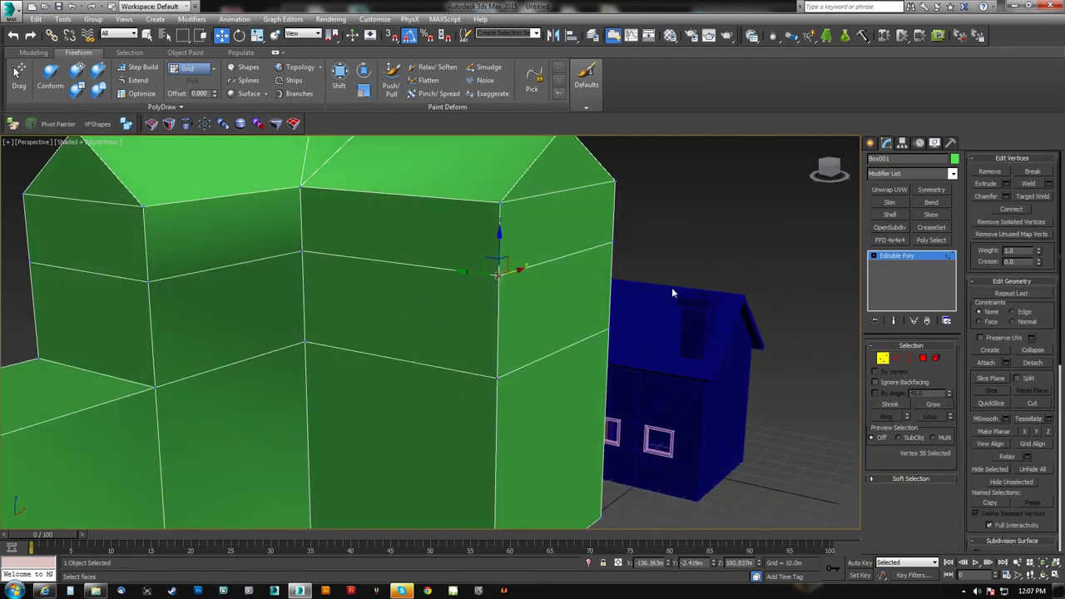
pyautogui.click(497, 376)
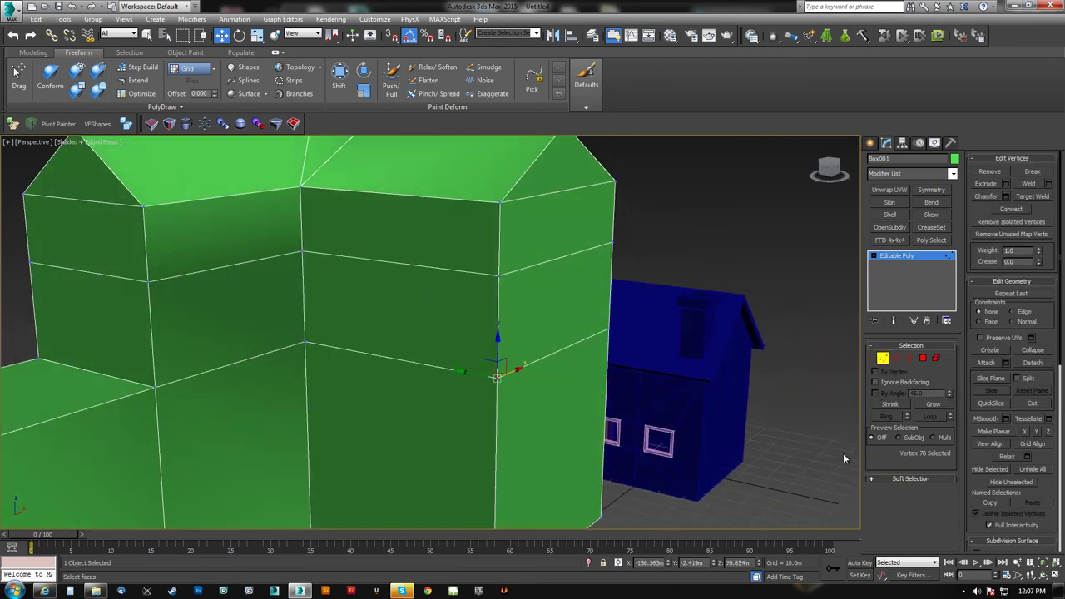
pyautogui.click(305, 348)
pyautogui.click(305, 249)
# - Auto Smooth all polygons of the house with a 45.0 threshold, and leave polygon editing
pyautogui.click(923, 358)
pyautogui.hotkey('ctrl', 'a')
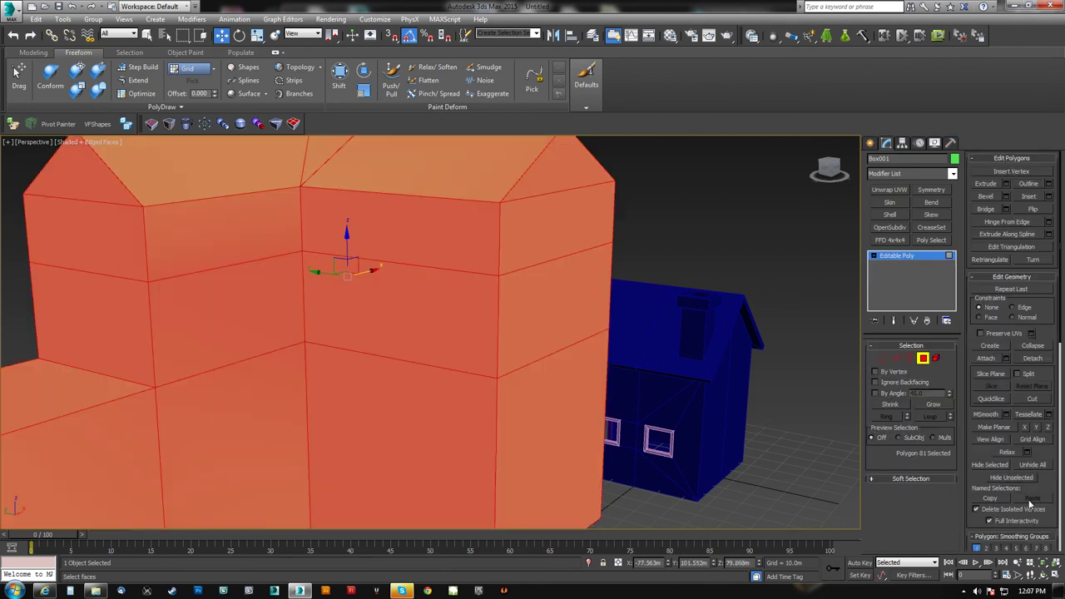
pyautogui.scroll(-1, 1053, 408)
pyautogui.scroll(-5, 1054, 475)
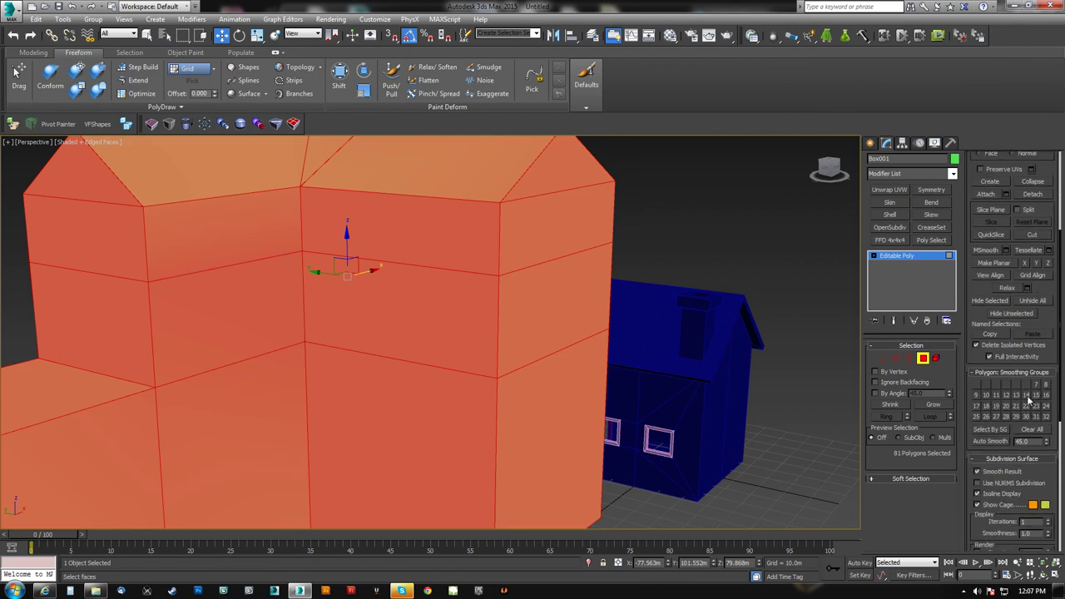
pyautogui.click(1000, 407)
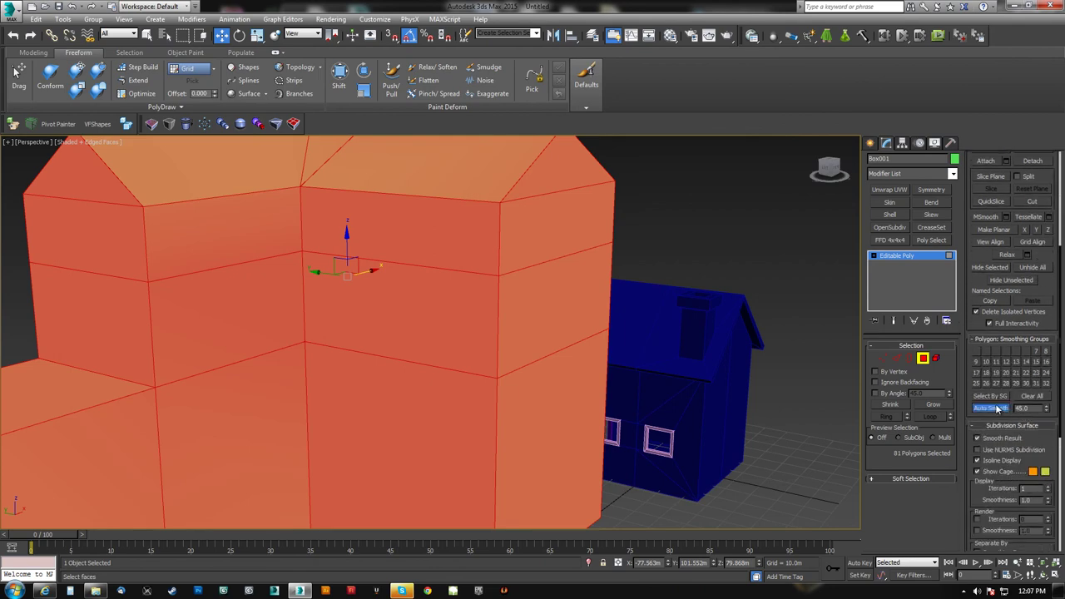
pyautogui.click(923, 358)
# - Run an STL Check on the house, and examine the faces at the front wing junction
pyautogui.moveTo(450, 291); pyautogui.dragTo(472, 322, button='middle')
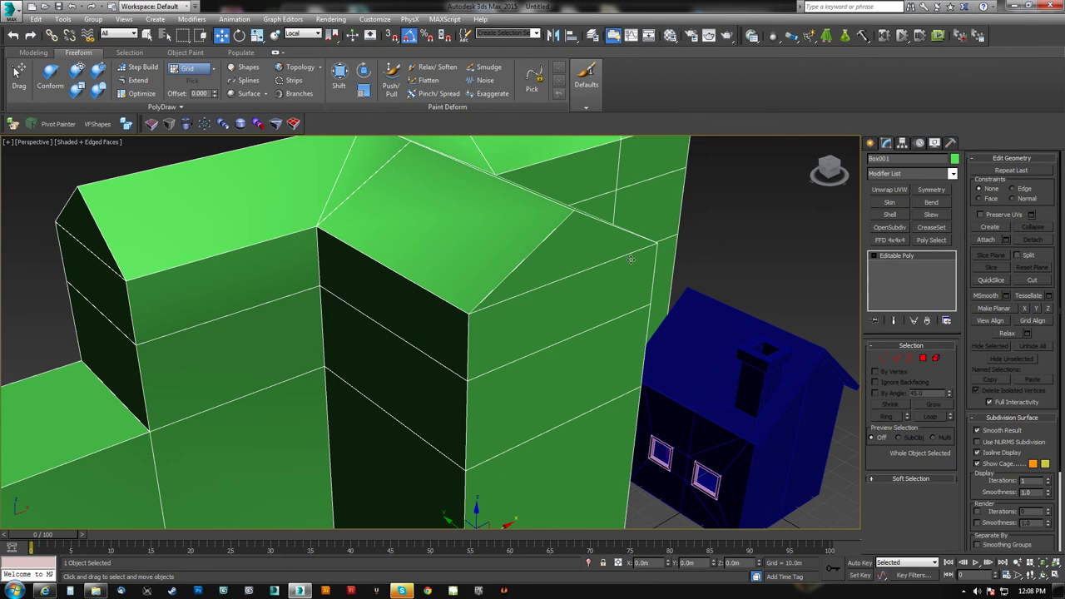
pyautogui.write('xstl')
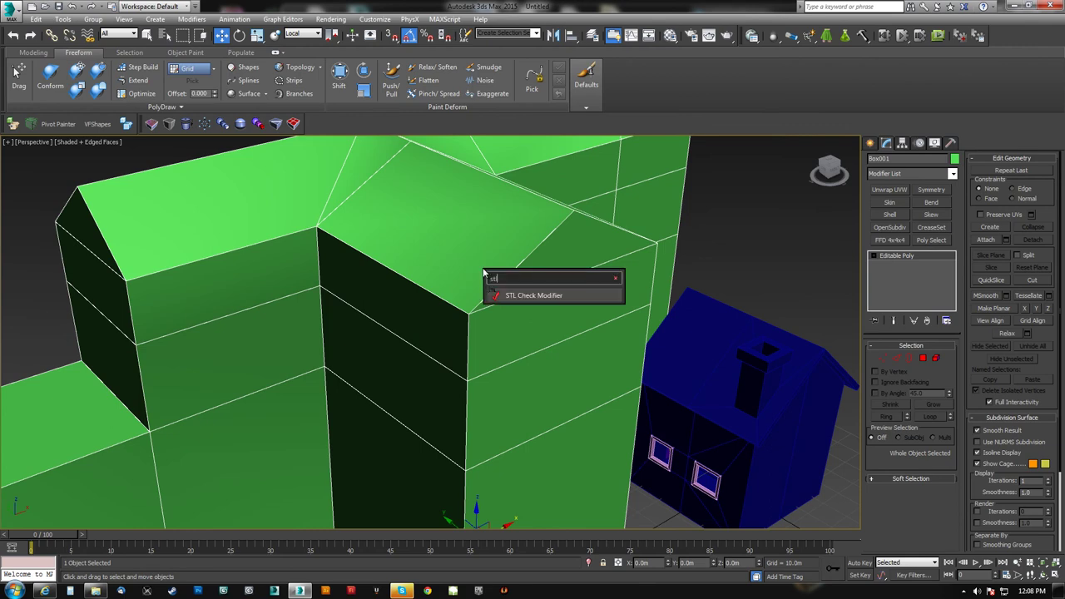
pyautogui.press('Return')
pyautogui.click(877, 518)
pyautogui.keyDown('alt'); pyautogui.moveTo(611, 455); pyautogui.dragTo(498, 320, button='middle'); pyautogui.keyUp('alt')
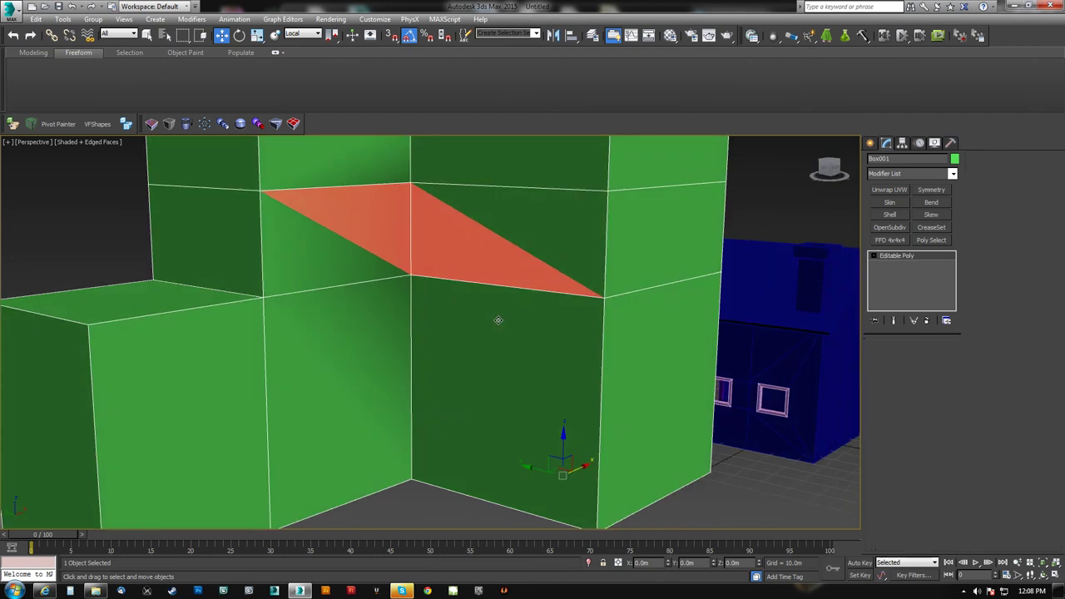
# - Undo back to before the wall panel was rebuilt, and delete the middle wall polygons on both sides of the inner corner
pyautogui.hotkey('ctrl', 'z')
pyautogui.hotkey('ctrl', 'z')
pyautogui.moveTo(420, 297); pyautogui.dragTo(463, 404, button='middle')
pyautogui.press('2')
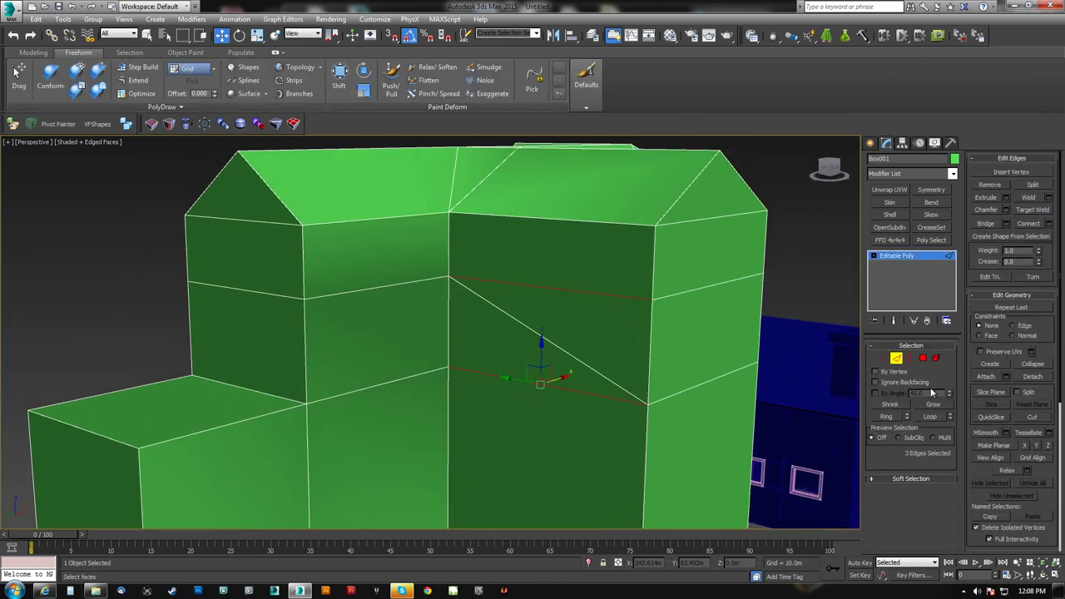
pyautogui.click(926, 360)
pyautogui.keyDown('ctrl'); pyautogui.click(541, 318); pyautogui.keyUp('ctrl')
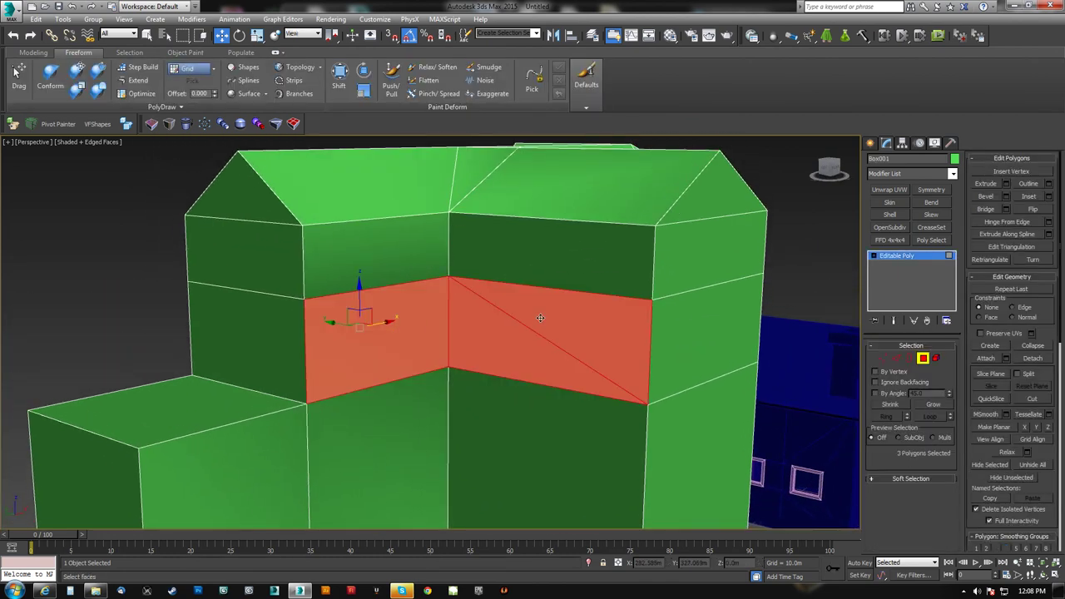
pyautogui.press('Delete')
# - Check the vertices at the inner and outer corners of the wall opening for duplicates
pyautogui.keyDown('alt'); pyautogui.moveTo(557, 324); pyautogui.dragTo(492, 333, button='middle'); pyautogui.keyUp('alt')
pyautogui.press('1')
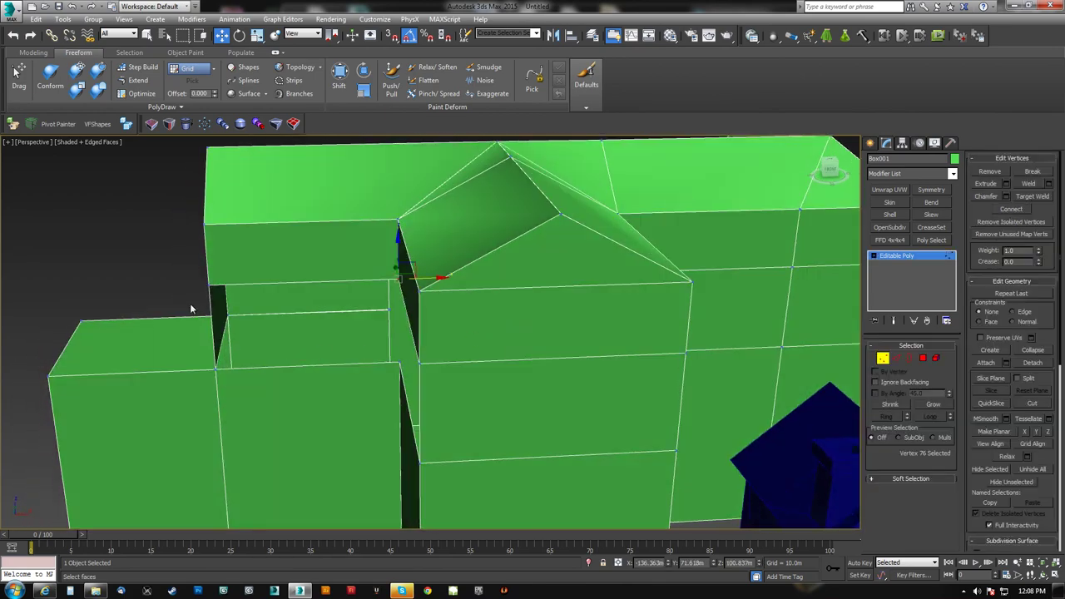
pyautogui.keyDown('alt'); pyautogui.moveTo(191, 304); pyautogui.dragTo(193, 296, button='middle'); pyautogui.keyUp('alt')
pyautogui.moveTo(225, 381); pyautogui.dragTo(229, 396)
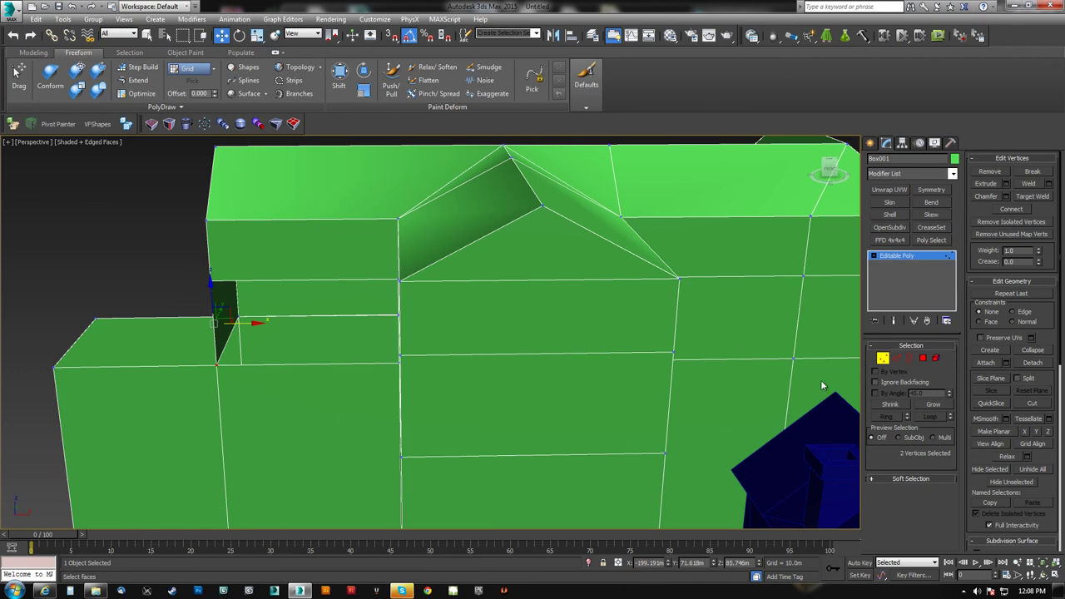
pyautogui.keyDown('alt'); pyautogui.moveTo(859, 446); pyautogui.dragTo(376, 325, button='middle'); pyautogui.keyUp('alt')
pyautogui.click(372, 231)
pyautogui.keyDown('alt'); pyautogui.moveTo(458, 345); pyautogui.dragTo(512, 396, button='middle'); pyautogui.keyUp('alt')
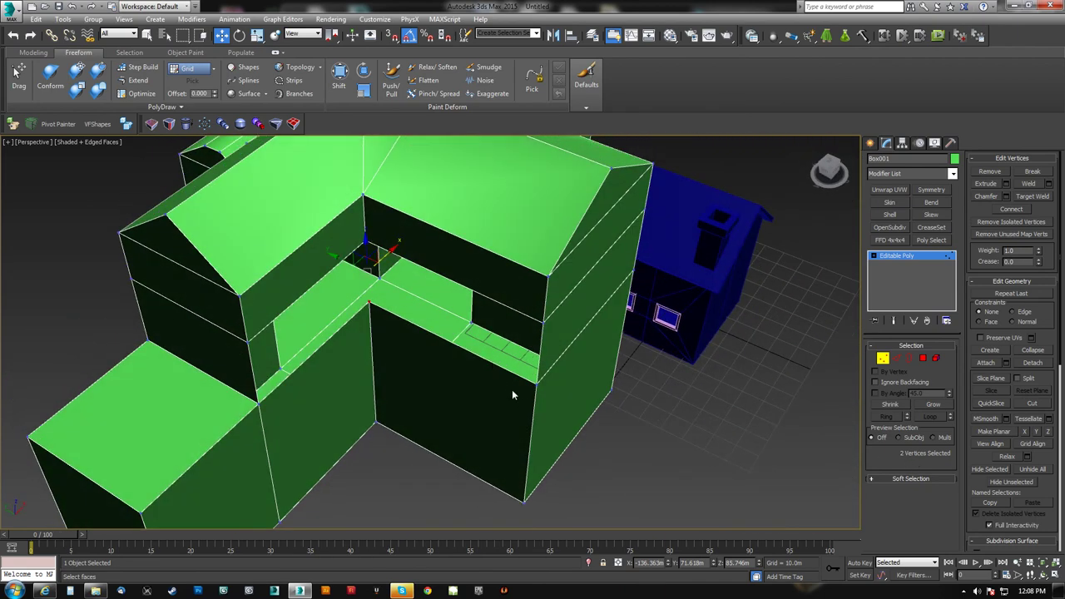
pyautogui.moveTo(542, 335); pyautogui.dragTo(546, 315)
# - Select the four upper and lower border edges of the opening, and bridge them to rebuild both wall panels
pyautogui.keyDown('alt'); pyautogui.moveTo(545, 317); pyautogui.dragTo(395, 293, button='middle'); pyautogui.keyUp('alt')
pyautogui.press('2')
pyautogui.scroll(3, 401, 311)
pyautogui.scroll(-2, 411, 275)
pyautogui.click(395, 315)
pyautogui.keyDown('ctrl'); pyautogui.click(466, 314); pyautogui.keyUp('ctrl')
pyautogui.keyDown('ctrl'); pyautogui.click(511, 209); pyautogui.keyUp('ctrl')
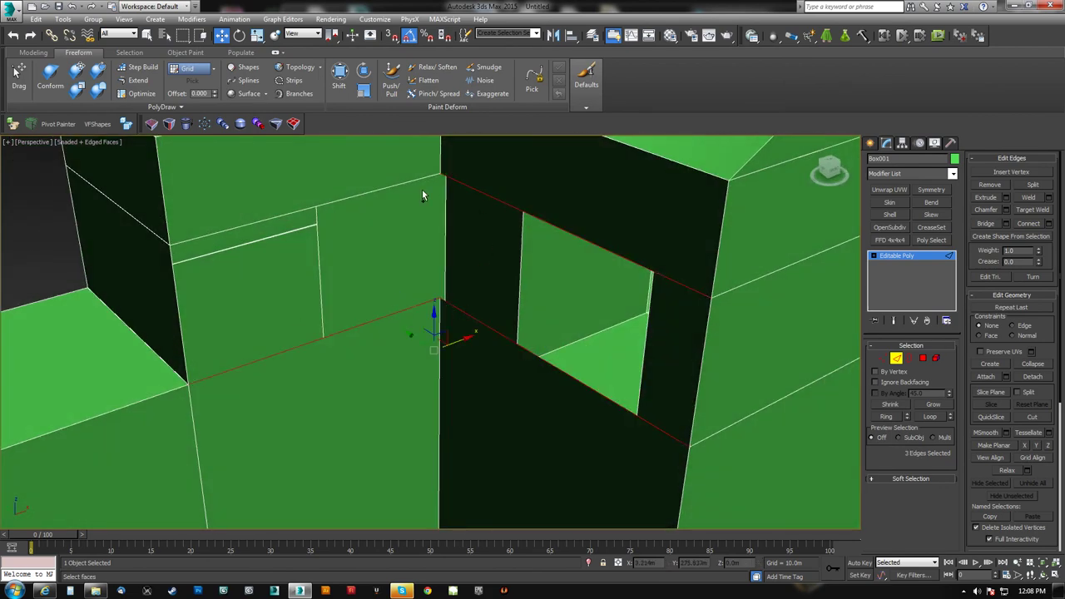
pyautogui.keyDown('ctrl'); pyautogui.click(404, 185); pyautogui.keyUp('ctrl')
pyautogui.scroll(-10, 516, 317)
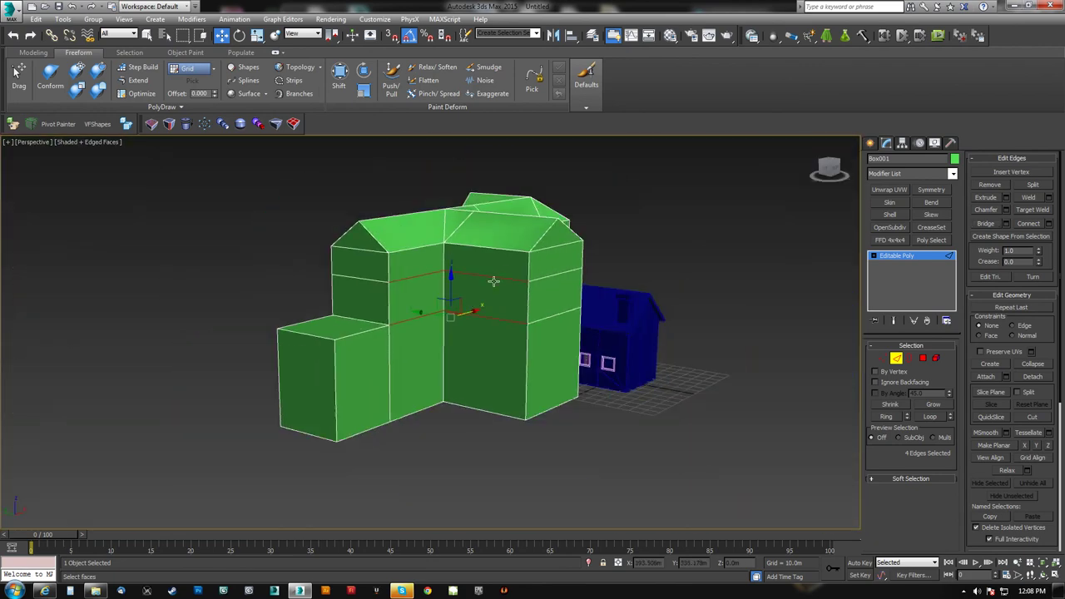
# - Collapse the short ridge edge at the front wing's roof junction with Optimize, and leave edge editing
pyautogui.keyDown('alt'); pyautogui.moveTo(493, 281); pyautogui.dragTo(525, 304, button='middle'); pyautogui.keyUp('alt')
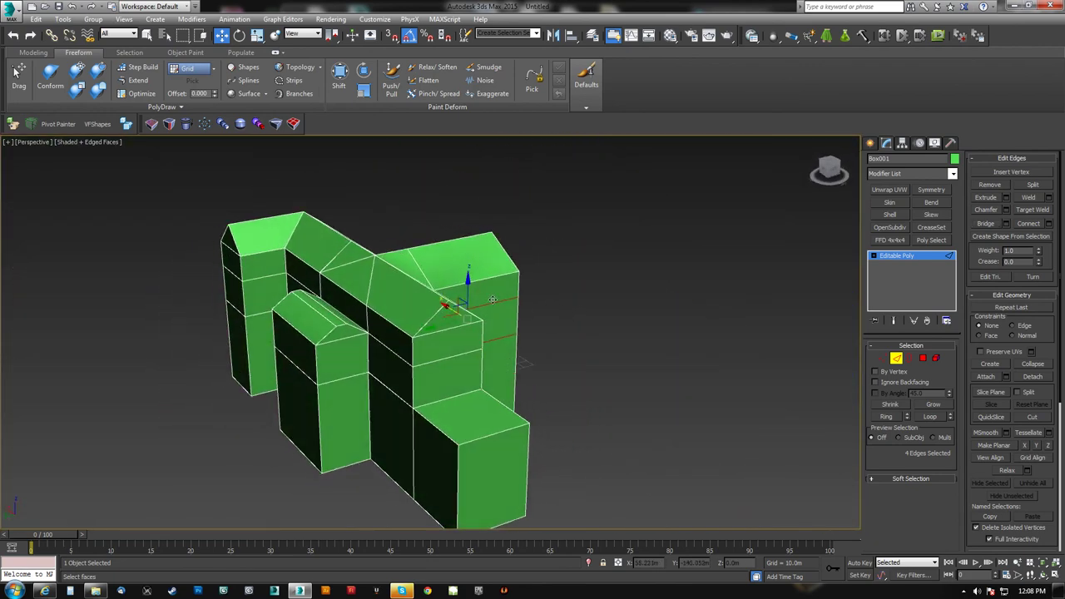
pyautogui.keyDown('alt'); pyautogui.moveTo(282, 269); pyautogui.dragTo(398, 277, button='middle'); pyautogui.keyUp('alt')
pyautogui.keyDown('alt'); pyautogui.moveTo(499, 310); pyautogui.dragTo(497, 267, button='middle'); pyautogui.keyUp('alt')
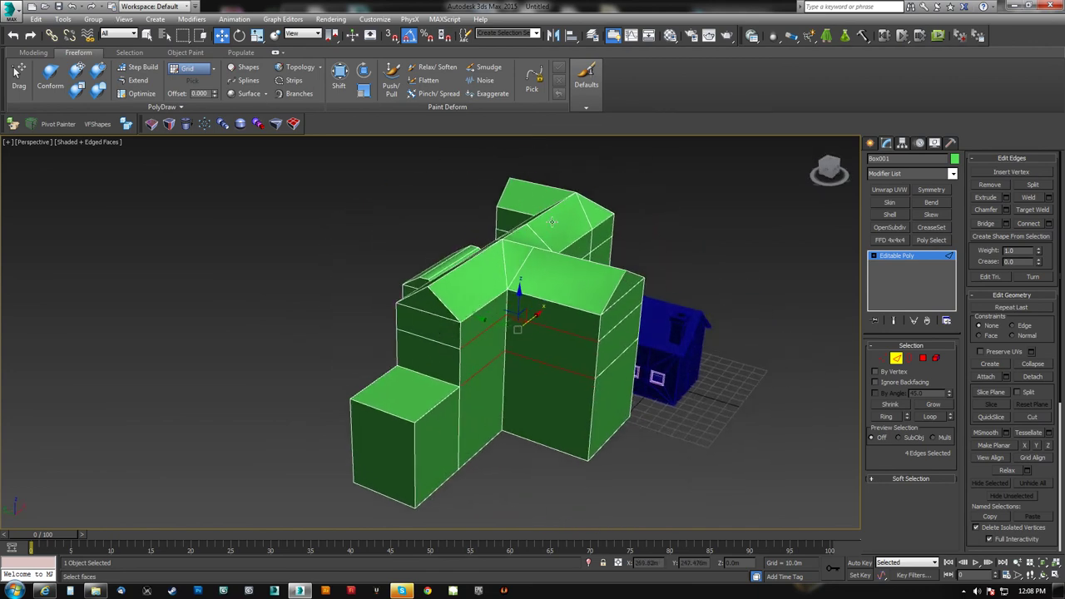
pyautogui.moveTo(550, 220); pyautogui.dragTo(475, 298, button='middle')
pyautogui.keyDown('alt'); pyautogui.moveTo(372, 331); pyautogui.dragTo(465, 356, button='middle'); pyautogui.keyUp('alt')
pyautogui.scroll(4, 464, 357)
pyautogui.keyDown('alt'); pyautogui.moveTo(534, 191); pyautogui.dragTo(512, 274, button='middle'); pyautogui.keyUp('alt')
pyautogui.click(138, 93)
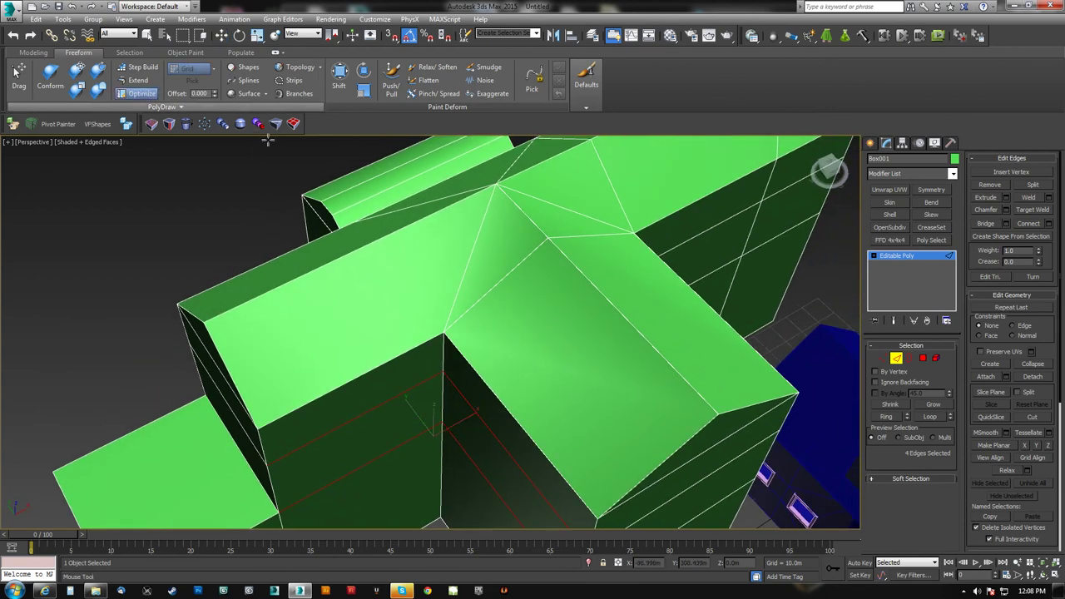
pyautogui.click(515, 198)
pyautogui.keyDown('alt'); pyautogui.moveTo(515, 267); pyautogui.dragTo(561, 279, button='middle'); pyautogui.keyUp('alt')
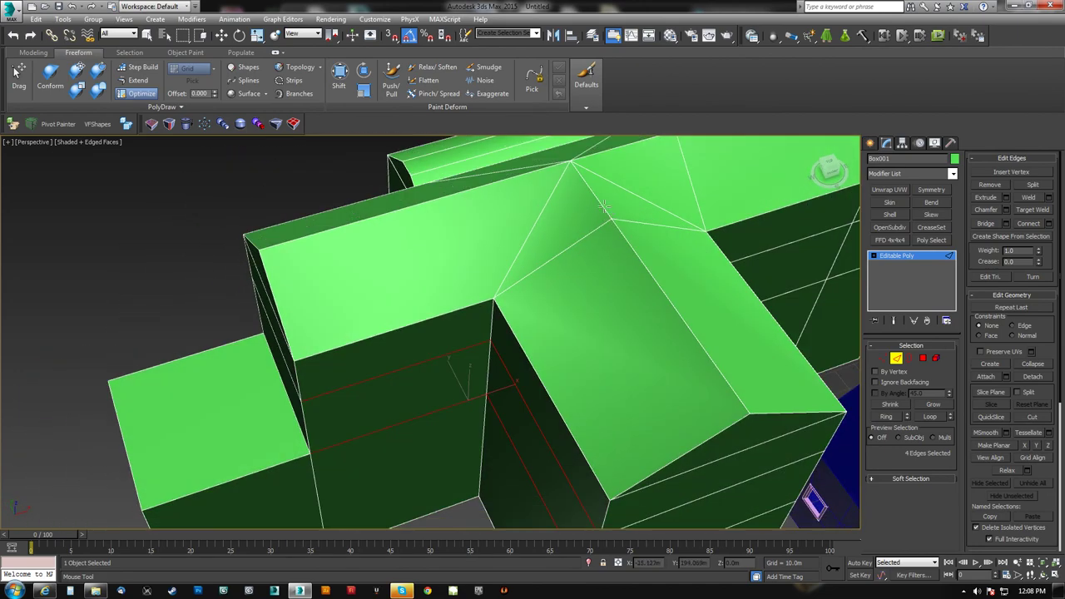
pyautogui.keyDown('alt'); pyautogui.moveTo(570, 155); pyautogui.dragTo(505, 309, button='middle'); pyautogui.keyUp('alt')
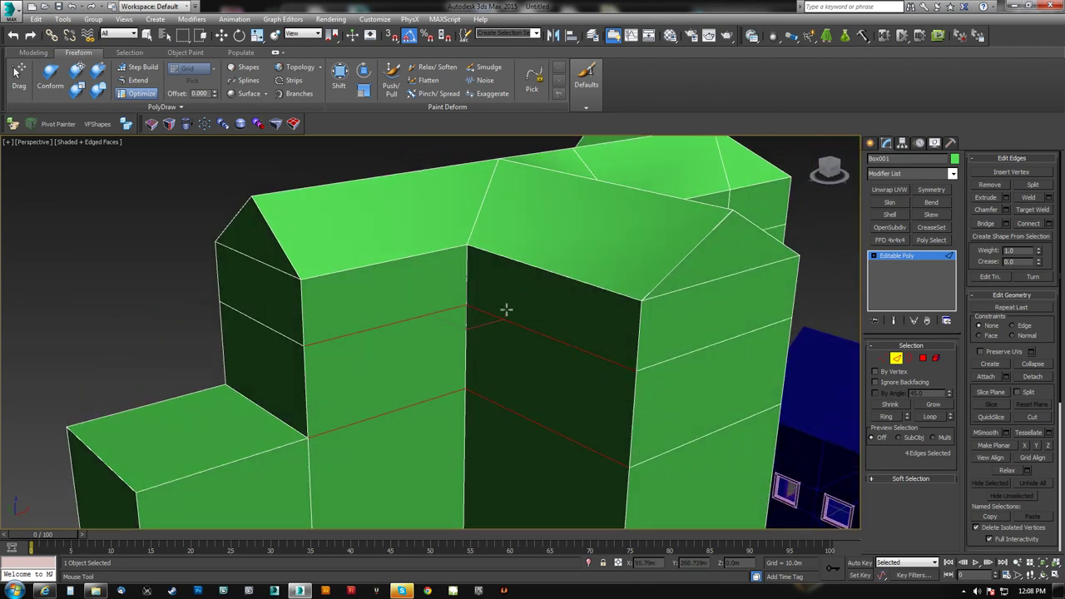
pyautogui.press('w')
pyautogui.click(896, 360)
pyautogui.moveTo(581, 388); pyautogui.dragTo(571, 339, button='middle')
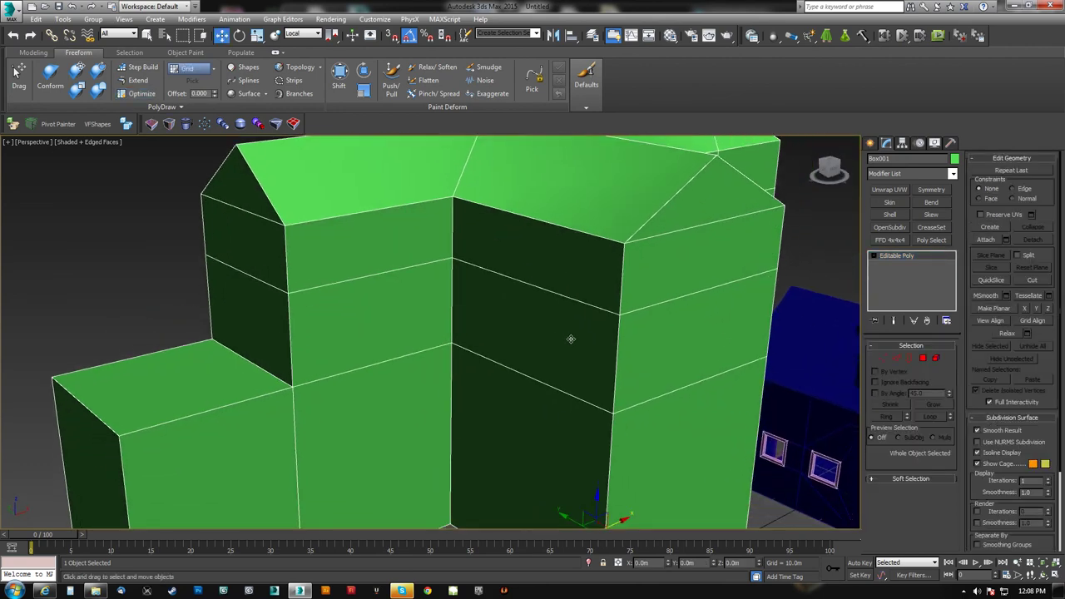
pyautogui.write('x')
pyautogui.write('s')
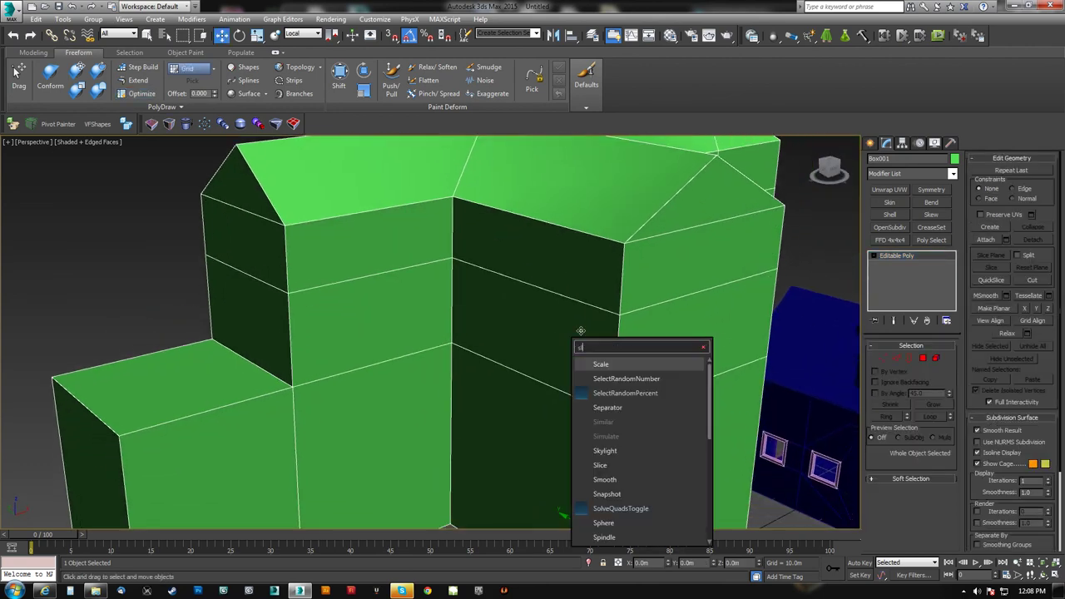
pyautogui.press('Escape')
pyautogui.hotkey('ctrl', 'z')
pyautogui.hotkey('ctrl', 'z')
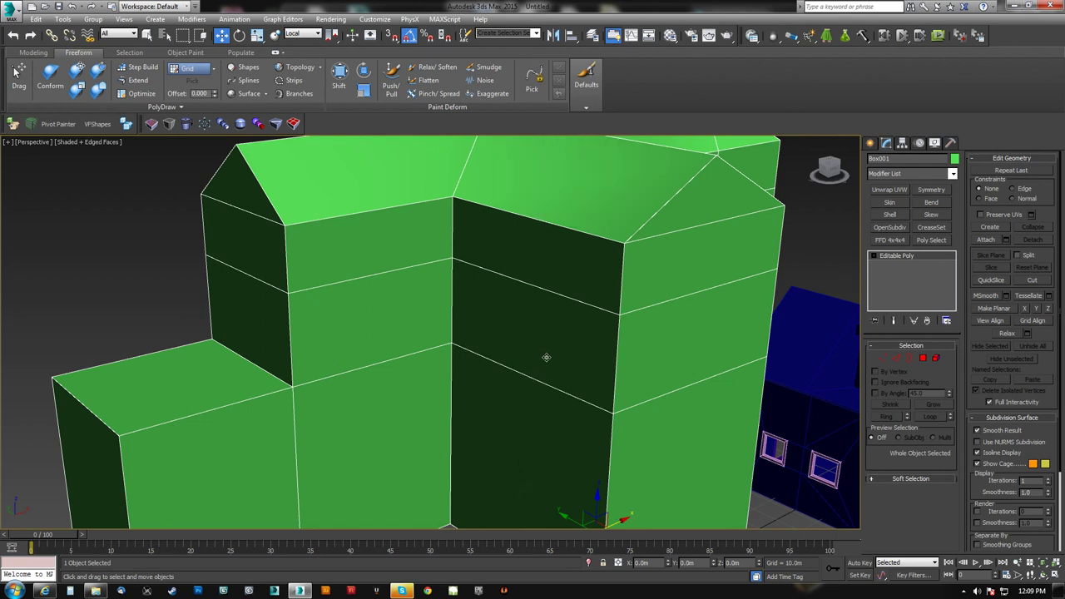
# - Recheck the house for all mesh errors with a new STL Check modifier, and examine the small gabled wing's junction
pyautogui.moveTo(548, 360); pyautogui.dragTo(549, 336, button='middle')
pyautogui.write('x')
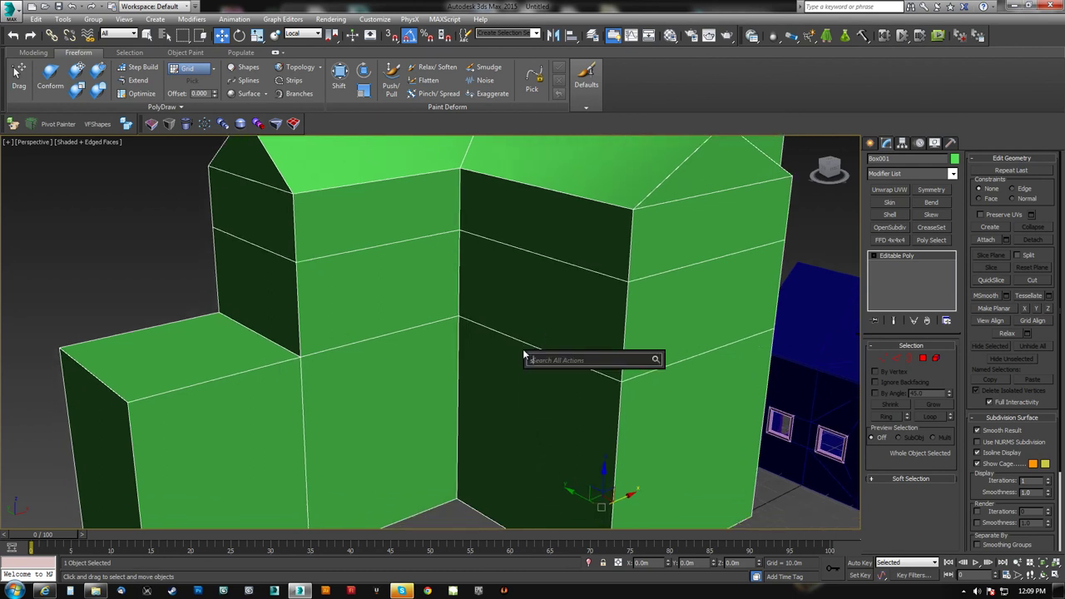
pyautogui.write('stl')
pyautogui.press('Return')
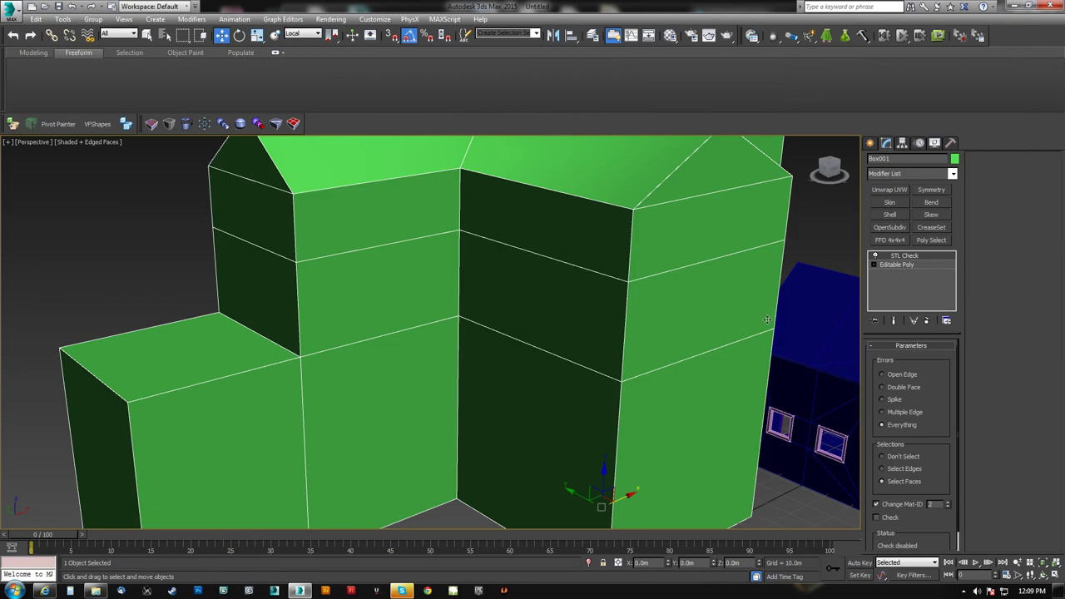
pyautogui.click(876, 518)
pyautogui.moveTo(663, 452); pyautogui.dragTo(306, 394, button='middle')
pyautogui.scroll(-4, 635, 391)
pyautogui.moveTo(425, 303); pyautogui.dragTo(432, 295, button='middle')
pyautogui.scroll(3, 432, 296)
pyautogui.scroll(2, 432, 296)
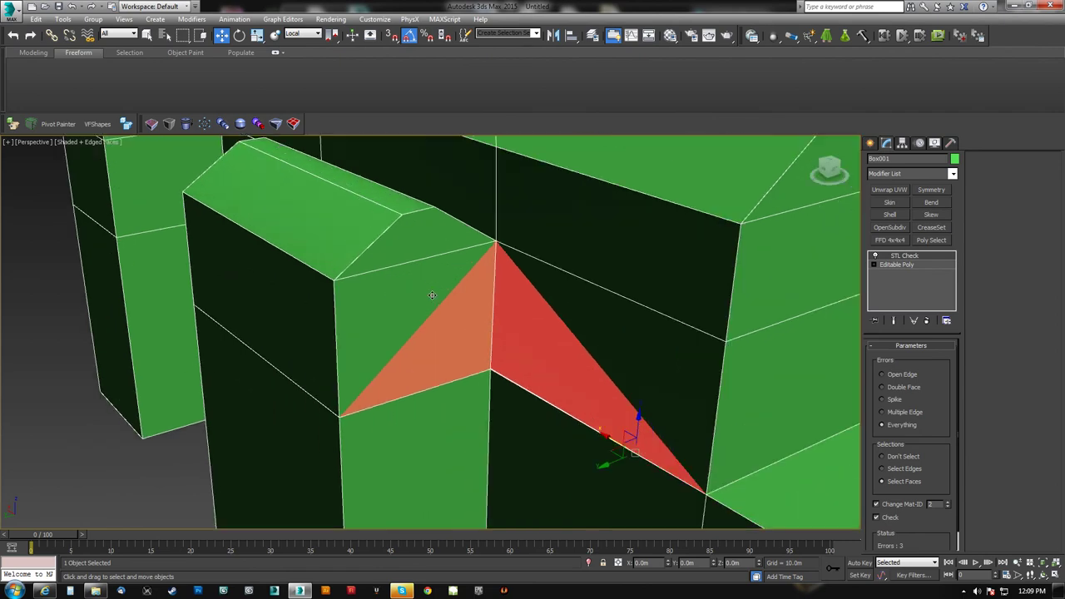
# - Examine the flagged faces beside the small gabled wing and inspect the underside of the house
pyautogui.scroll(-5, 493, 259)
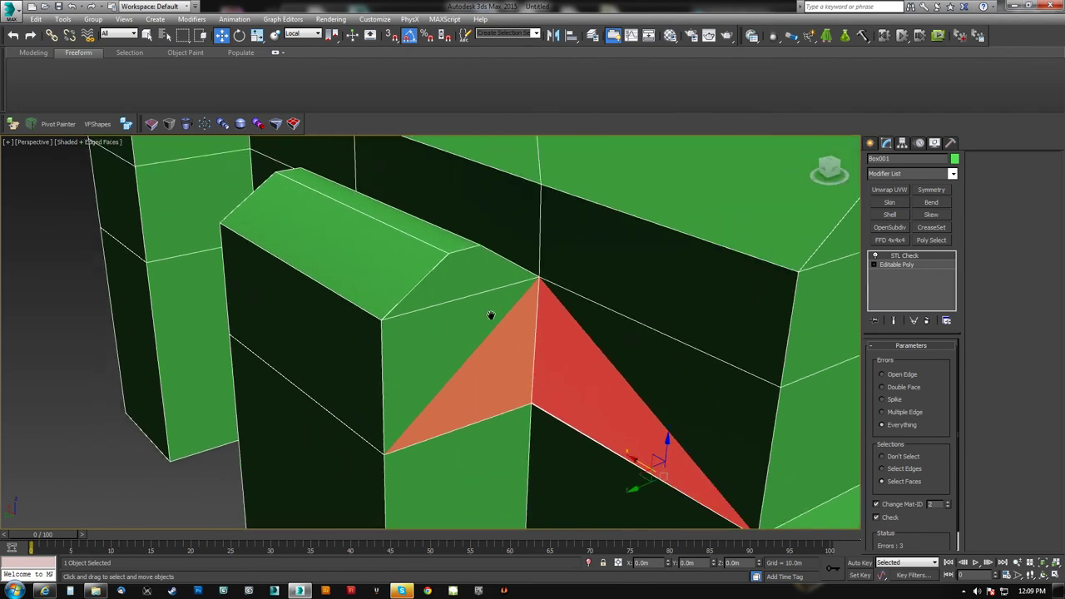
pyautogui.moveTo(487, 320)
pyautogui.keyDown('alt'); pyautogui.mouseDown(button='middle')
pyautogui.moveTo(508, 337)
pyautogui.moveTo(483, 327)
pyautogui.mouseUp(button='middle'); pyautogui.keyUp('alt')
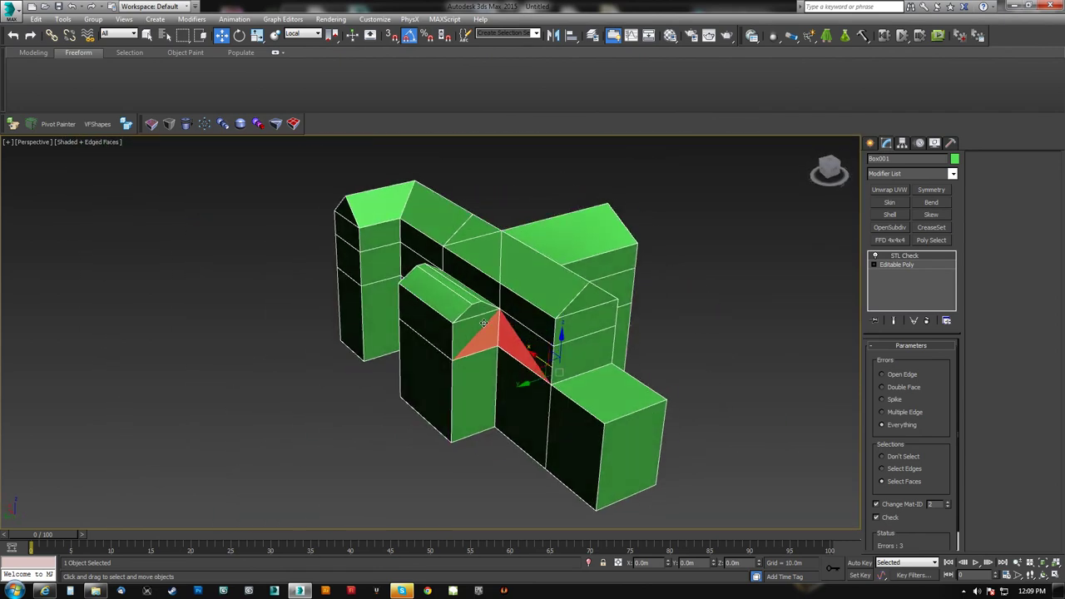
pyautogui.scroll(3, 494, 319)
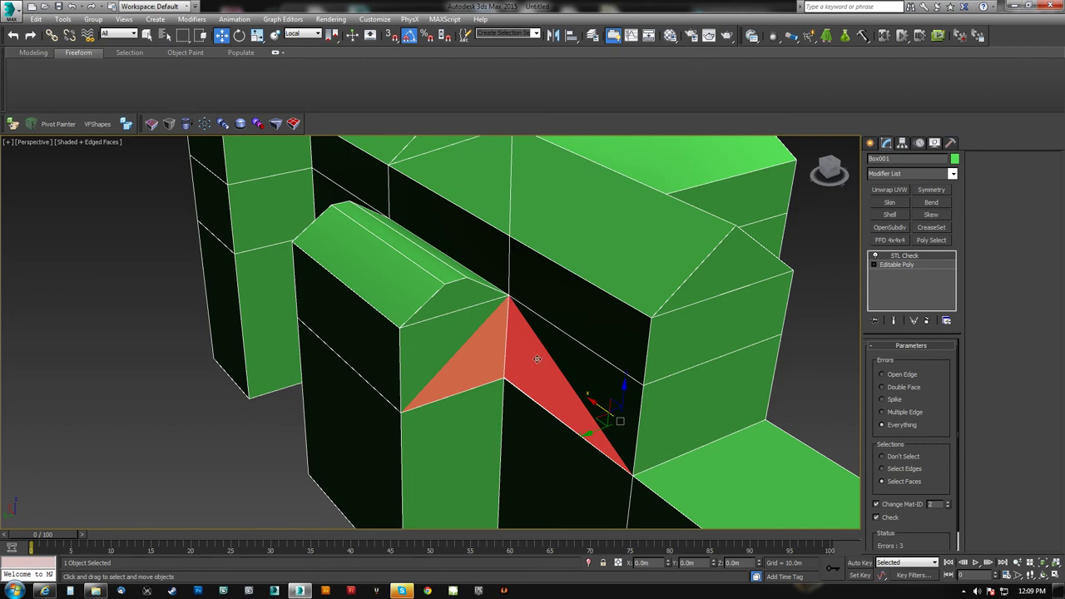
pyautogui.moveTo(659, 390); pyautogui.dragTo(660, 382, button='middle')
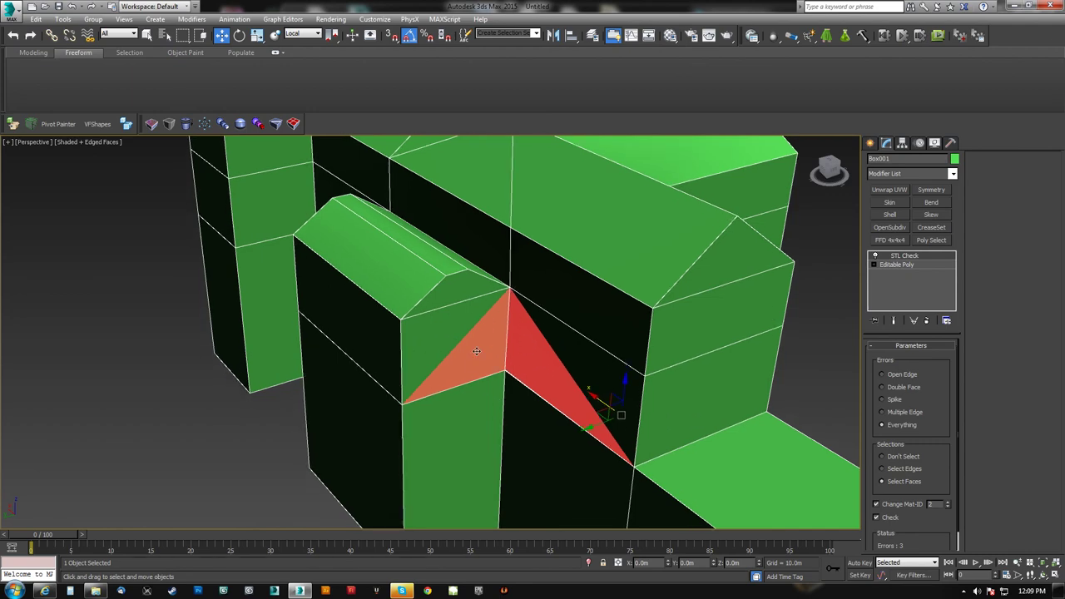
pyautogui.scroll(-5, 482, 353)
pyautogui.keyDown('alt'); pyautogui.moveTo(479, 323); pyautogui.dragTo(475, 232, button='middle'); pyautogui.keyUp('alt')
pyautogui.keyDown('alt'); pyautogui.moveTo(407, 310); pyautogui.dragTo(395, 278, button='middle'); pyautogui.keyUp('alt')
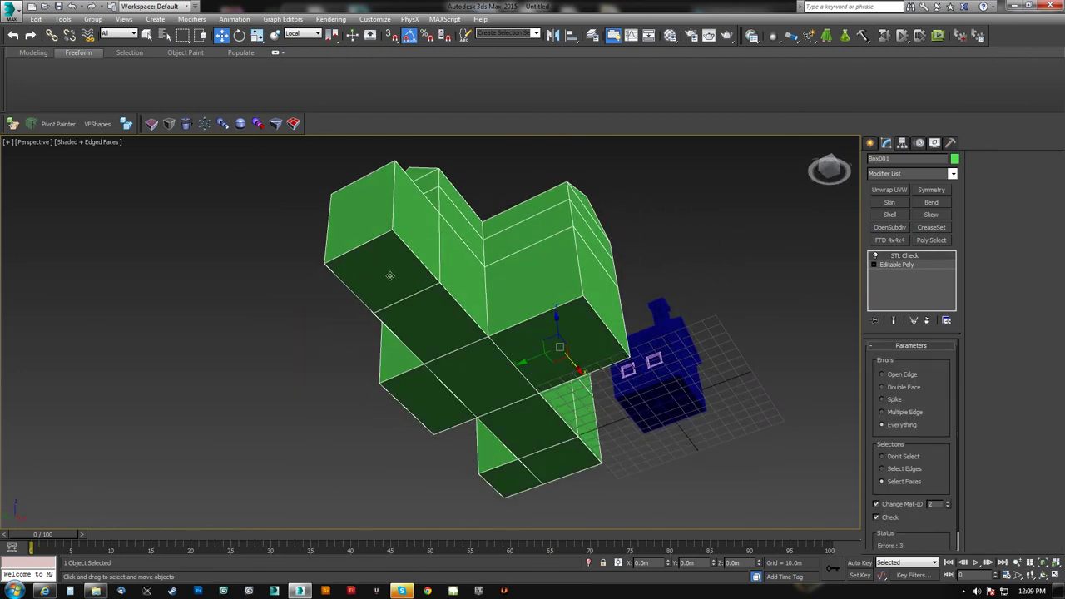
# - Undo the STL Check modifier, delete all eight bottom polygons of the house, and leave polygon editing
pyautogui.hotkey('ctrl', 'z')
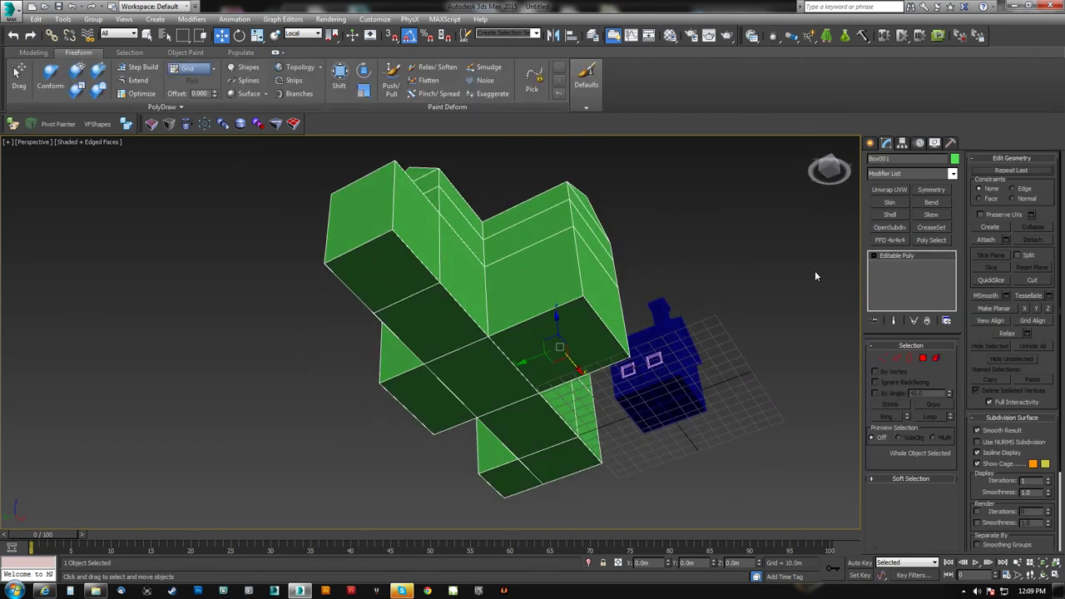
pyautogui.press('4')
pyautogui.click(393, 273)
pyautogui.keyDown('ctrl'); pyautogui.click(440, 320); pyautogui.keyUp('ctrl')
pyautogui.keyDown('ctrl'); pyautogui.click(428, 388); pyautogui.keyUp('ctrl')
pyautogui.keyDown('ctrl'); pyautogui.click(474, 379); pyautogui.keyUp('ctrl')
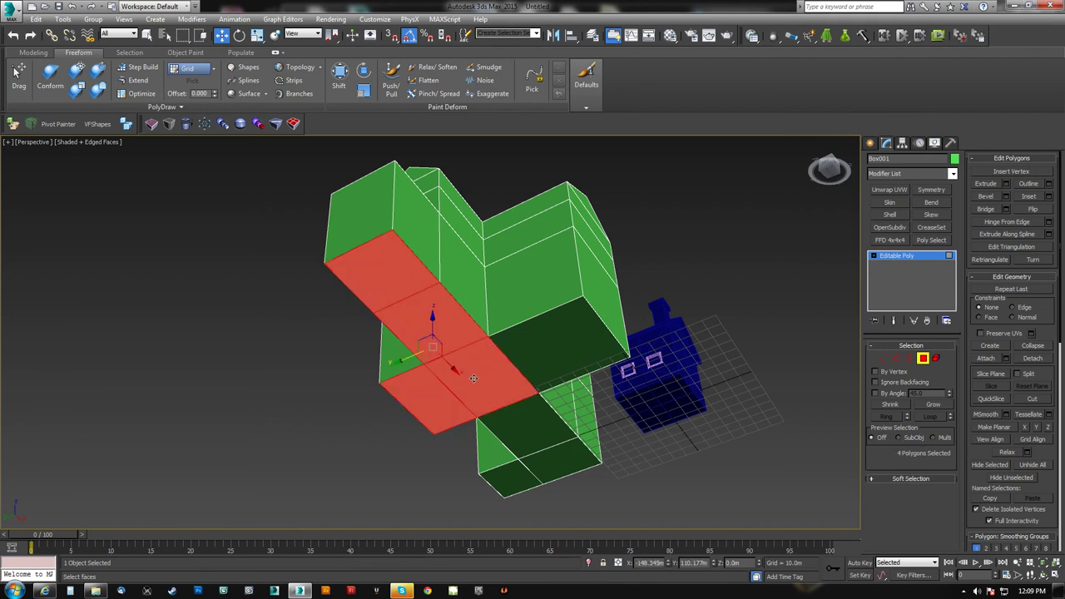
pyautogui.keyDown('ctrl'); pyautogui.click(516, 427); pyautogui.keyUp('ctrl')
pyautogui.keyDown('ctrl'); pyautogui.click(514, 471); pyautogui.keyUp('ctrl')
pyautogui.keyDown('ctrl'); pyautogui.click(541, 458); pyautogui.keyUp('ctrl')
pyautogui.keyDown('ctrl'); pyautogui.click(541, 363); pyautogui.keyUp('ctrl')
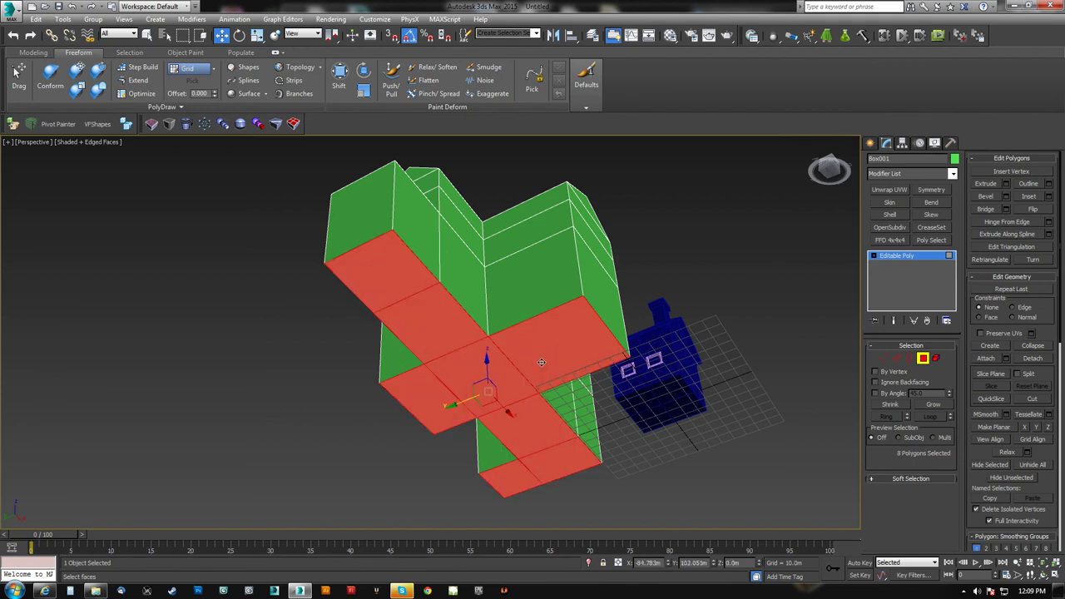
pyautogui.click(923, 357)
# - Add an STL Check modifier to the house and run its check for everything
pyautogui.write('x')
pyautogui.write('stl')
pyautogui.press('Return')
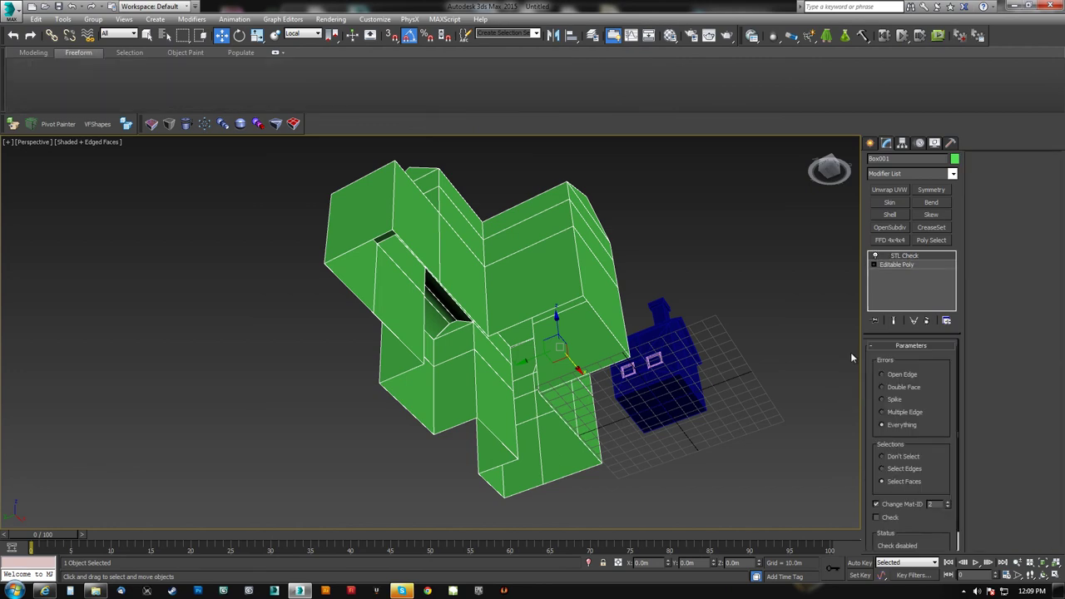
pyautogui.click(876, 517)
pyautogui.keyDown('alt'); pyautogui.moveTo(574, 345); pyautogui.dragTo(866, 387, button='middle'); pyautogui.keyUp('alt')
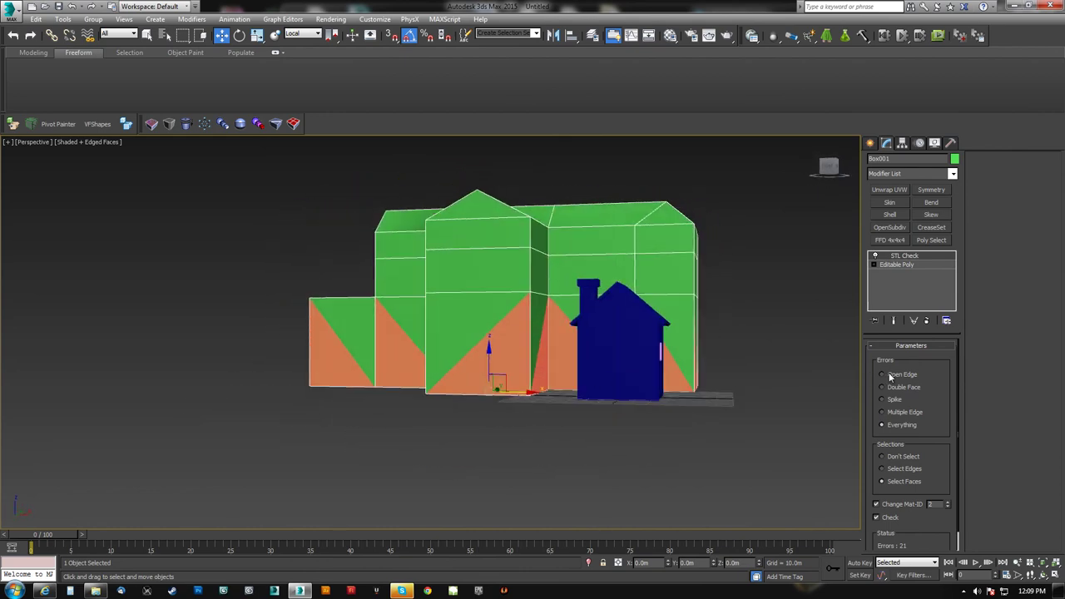
# - Check the house separately for double faces, multiple edges and open edges from all sides, and remove the STL Check modifier
pyautogui.click(897, 388)
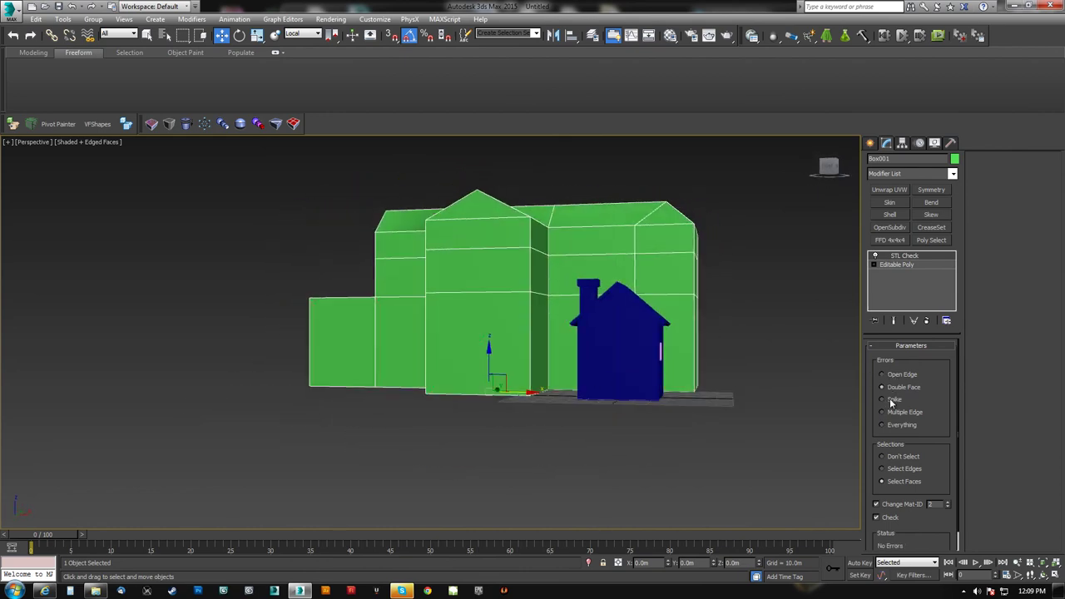
pyautogui.keyDown('alt'); pyautogui.moveTo(609, 381); pyautogui.dragTo(666, 404, button='middle'); pyautogui.keyUp('alt')
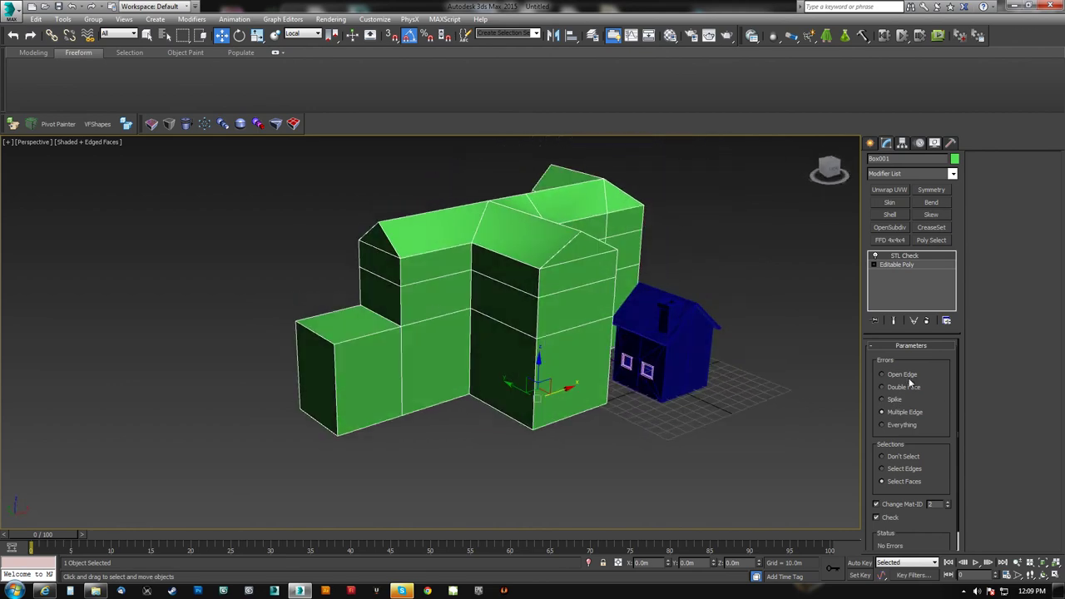
pyautogui.click(909, 378)
pyautogui.keyDown('alt'); pyautogui.moveTo(541, 379); pyautogui.dragTo(400, 275, button='middle'); pyautogui.keyUp('alt')
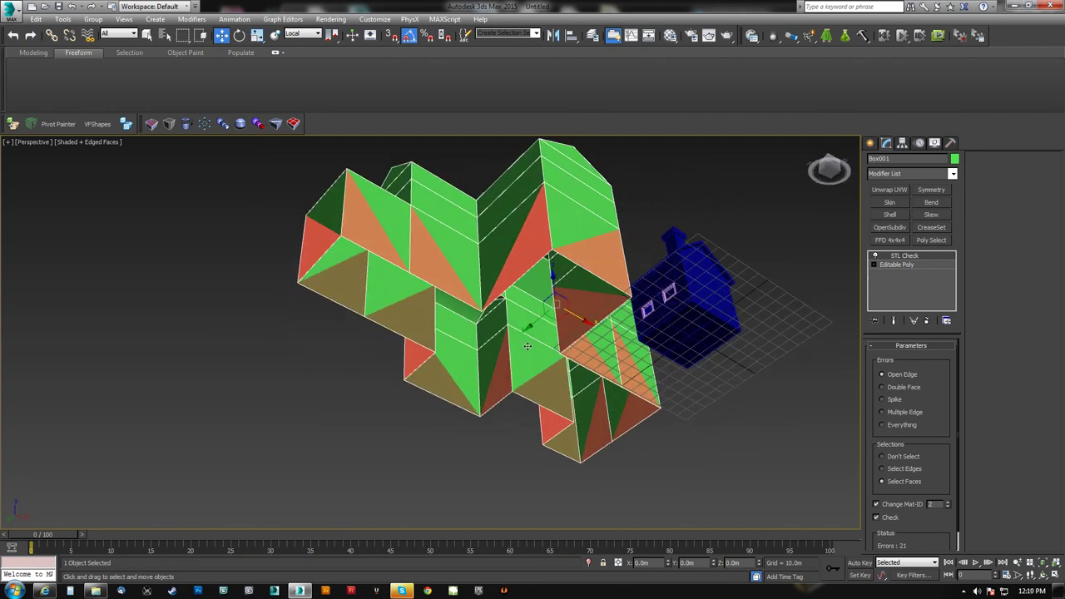
pyautogui.keyDown('alt'); pyautogui.moveTo(458, 321); pyautogui.dragTo(444, 358, button='middle'); pyautogui.keyUp('alt')
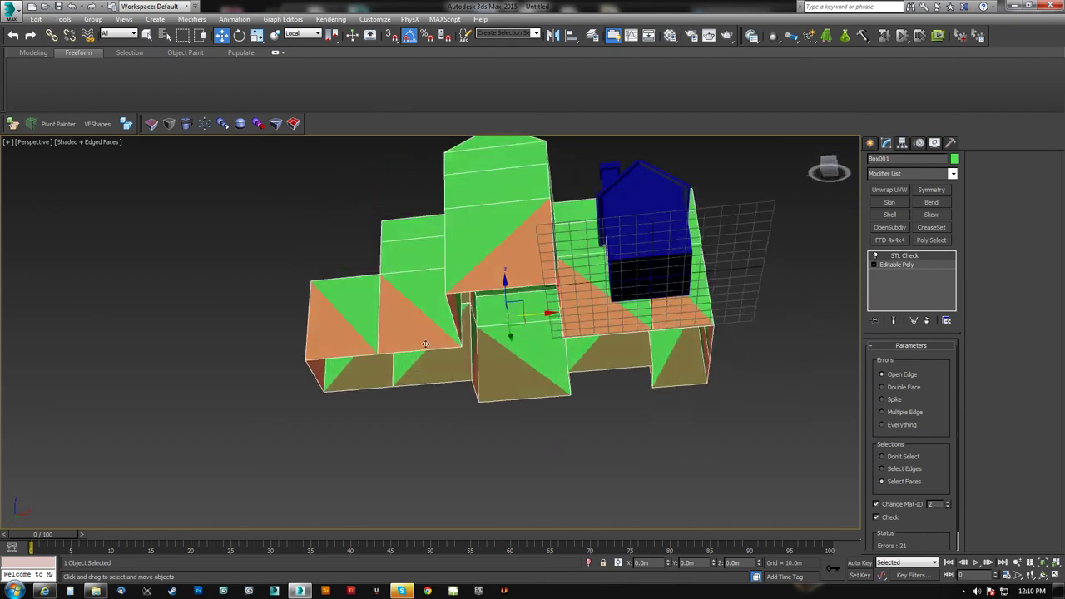
pyautogui.keyDown('alt'); pyautogui.moveTo(518, 349); pyautogui.dragTo(492, 357, button='middle'); pyautogui.keyUp('alt')
pyautogui.keyDown('alt'); pyautogui.moveTo(542, 264); pyautogui.dragTo(419, 306, button='middle'); pyautogui.keyUp('alt')
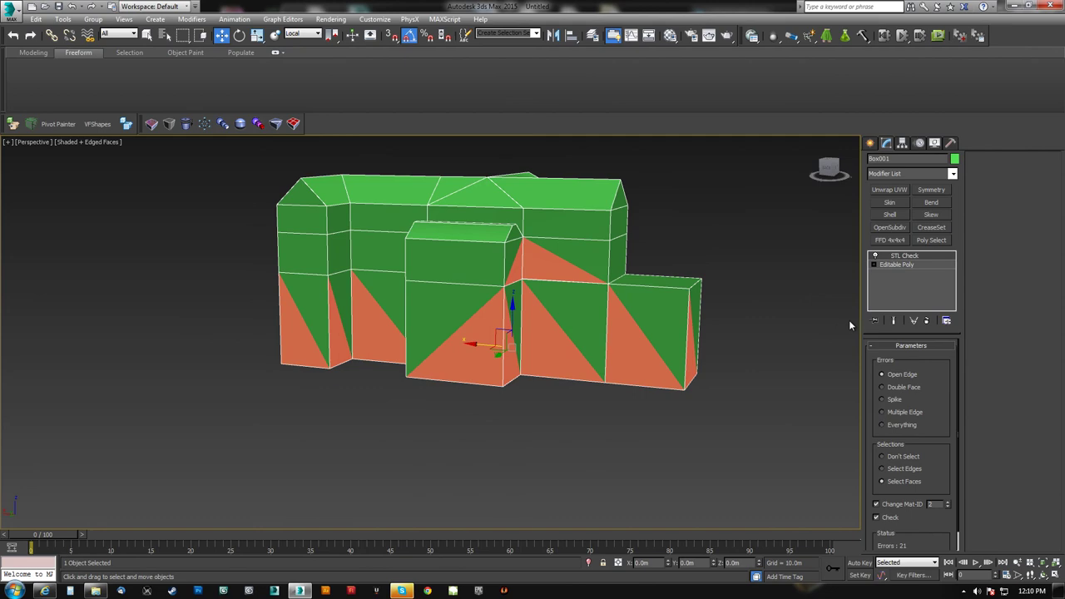
pyautogui.click(924, 321)
pyautogui.keyDown('alt'); pyautogui.moveTo(613, 385); pyautogui.dragTo(587, 316, button='middle'); pyautogui.keyUp('alt')
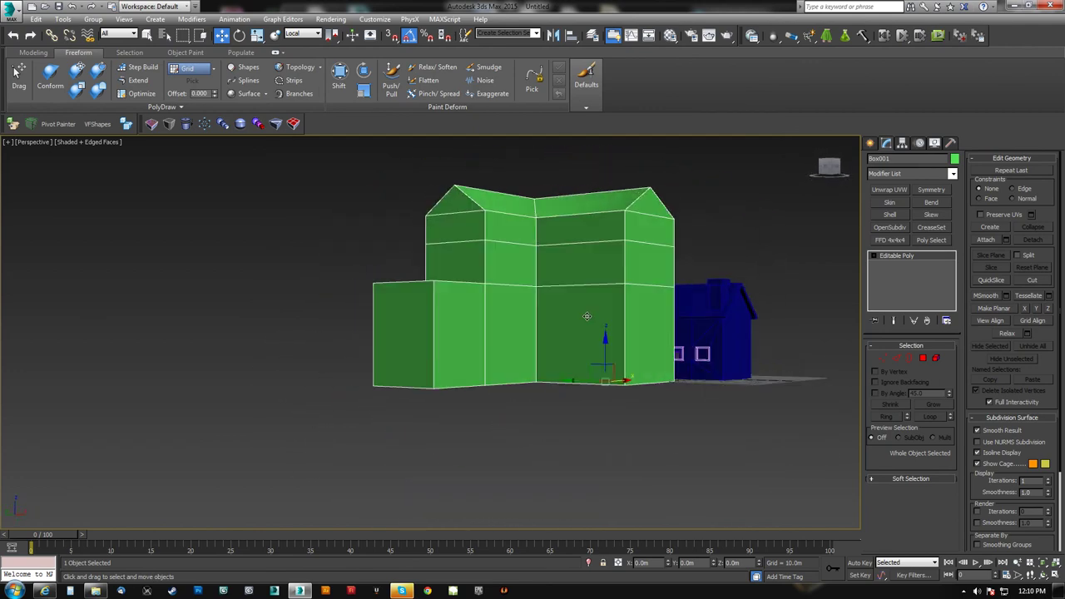